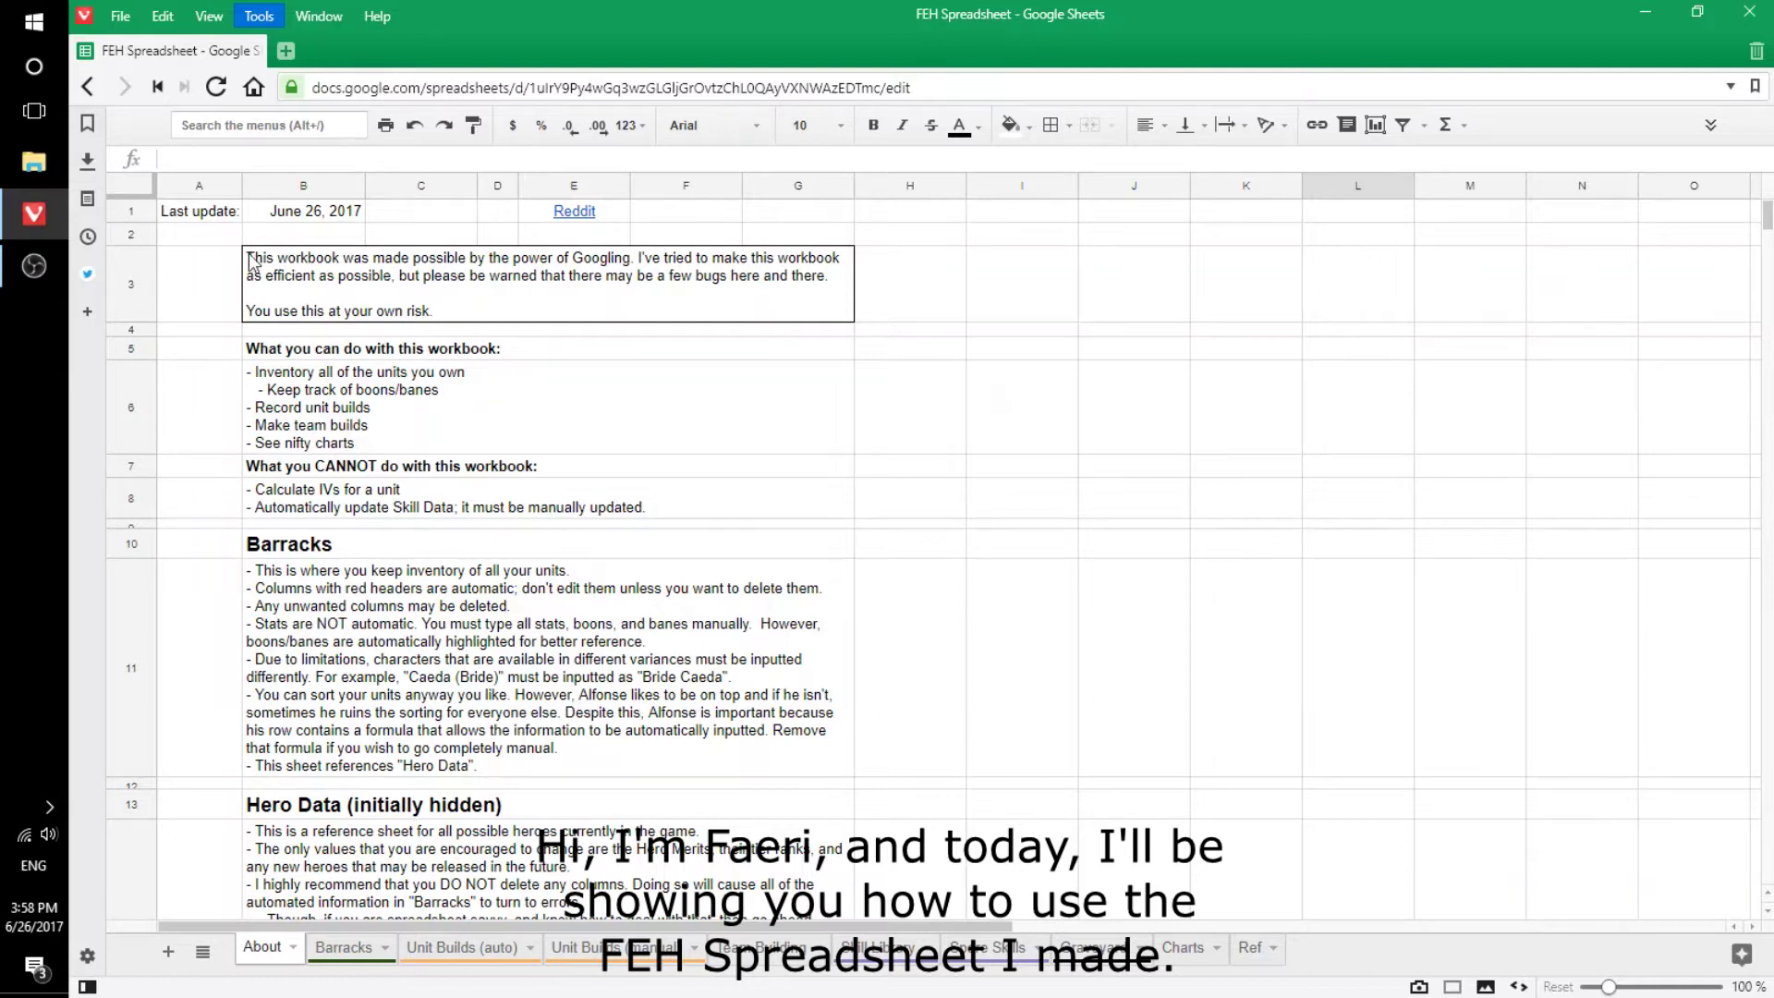
Make a copy of the spreadsheet named 'FEH Spreadsheet (demo)'.
left_click(1711, 124)
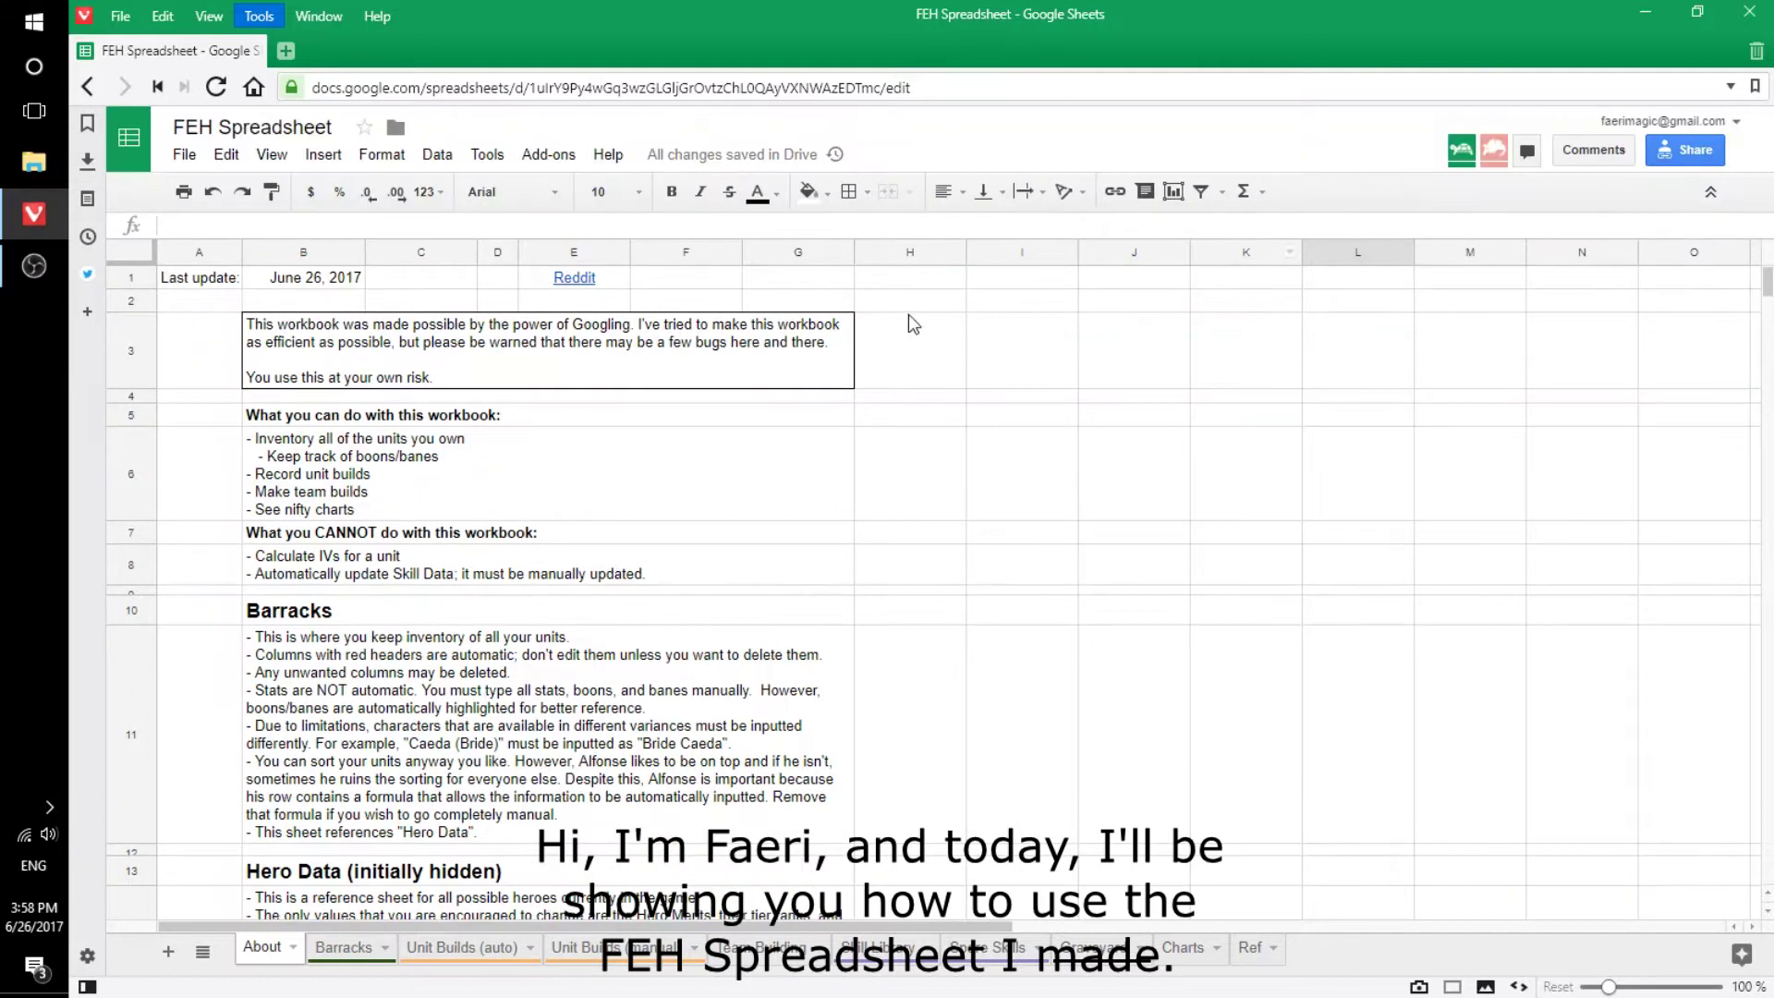
left_click(184, 154)
left_click(227, 326)
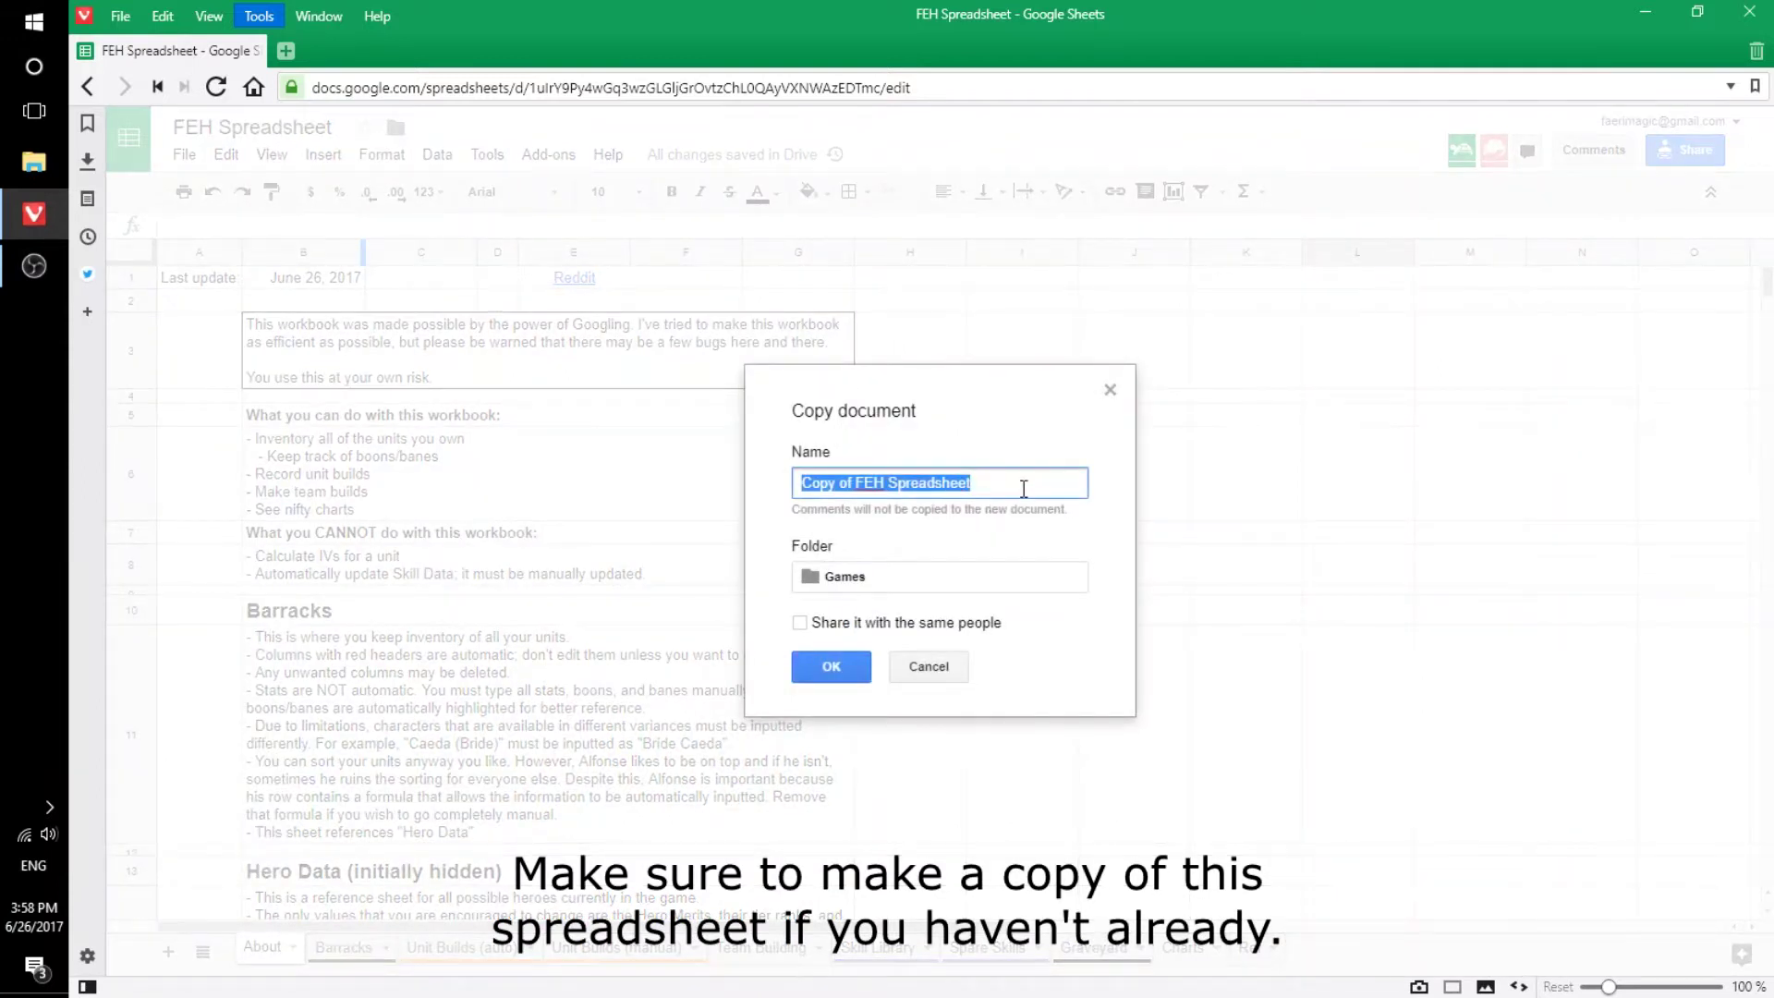
left_click(1024, 488)
left_click_drag(859, 487, 693, 495)
key("BackSpace")
type("emo)")
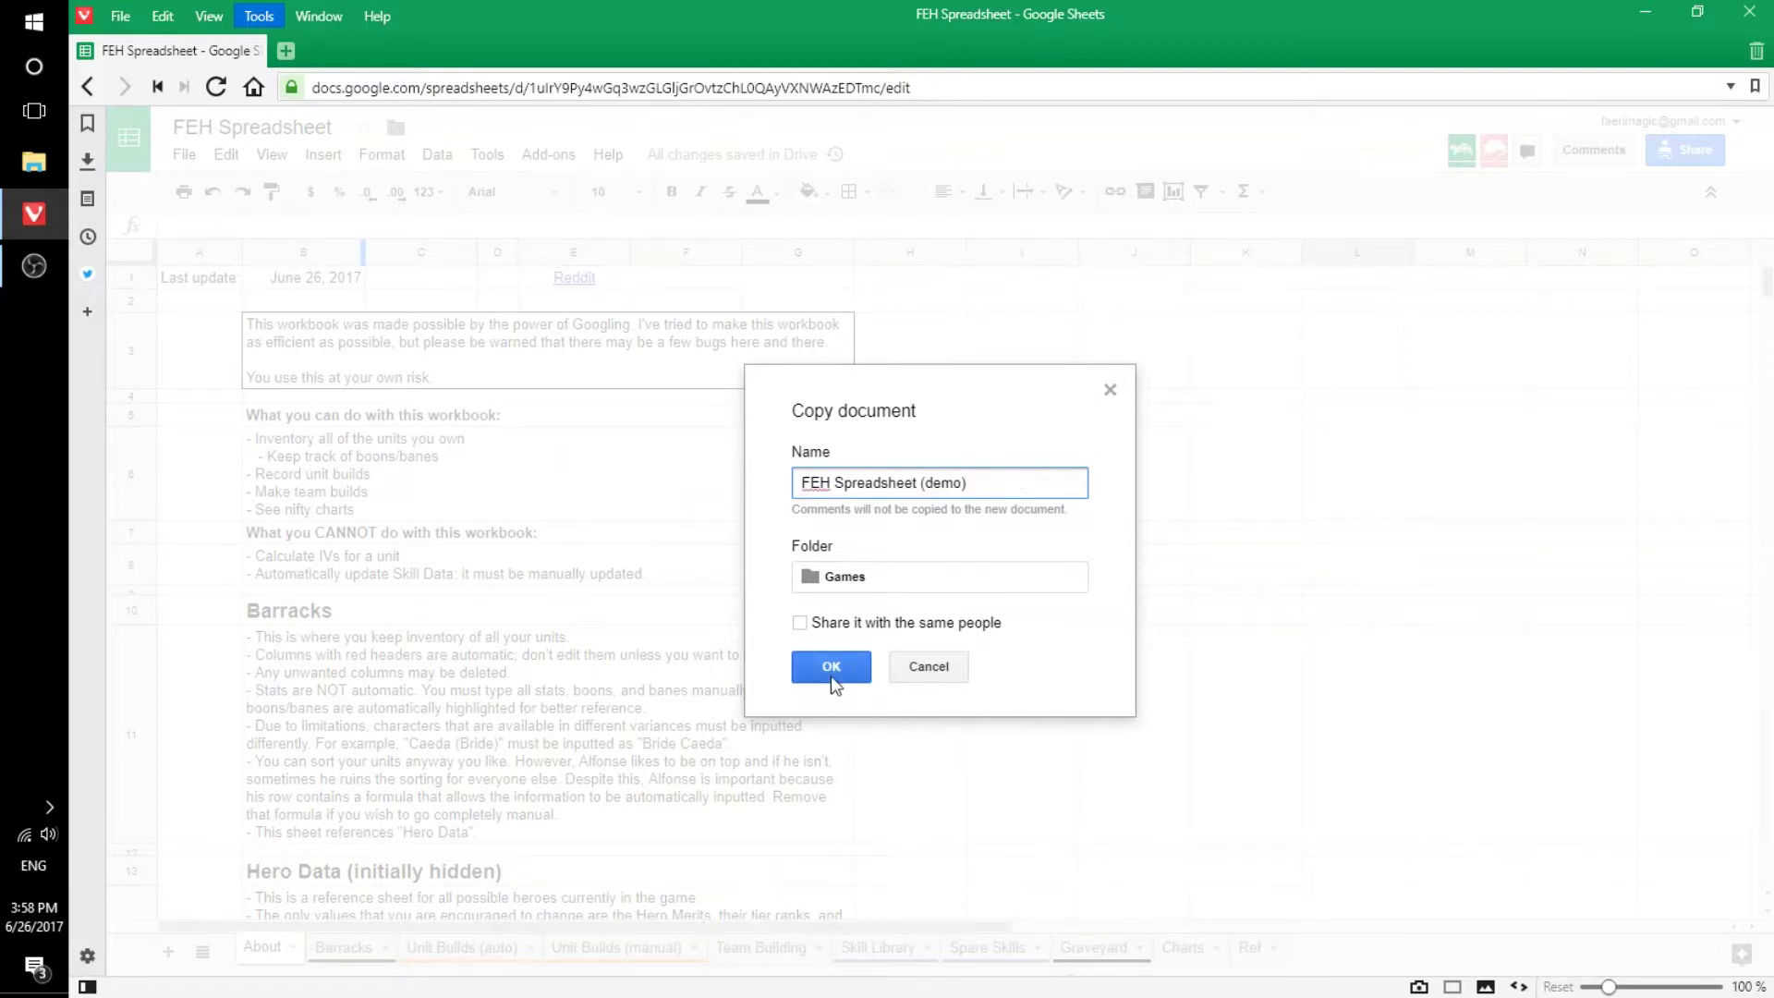
left_click(830, 675)
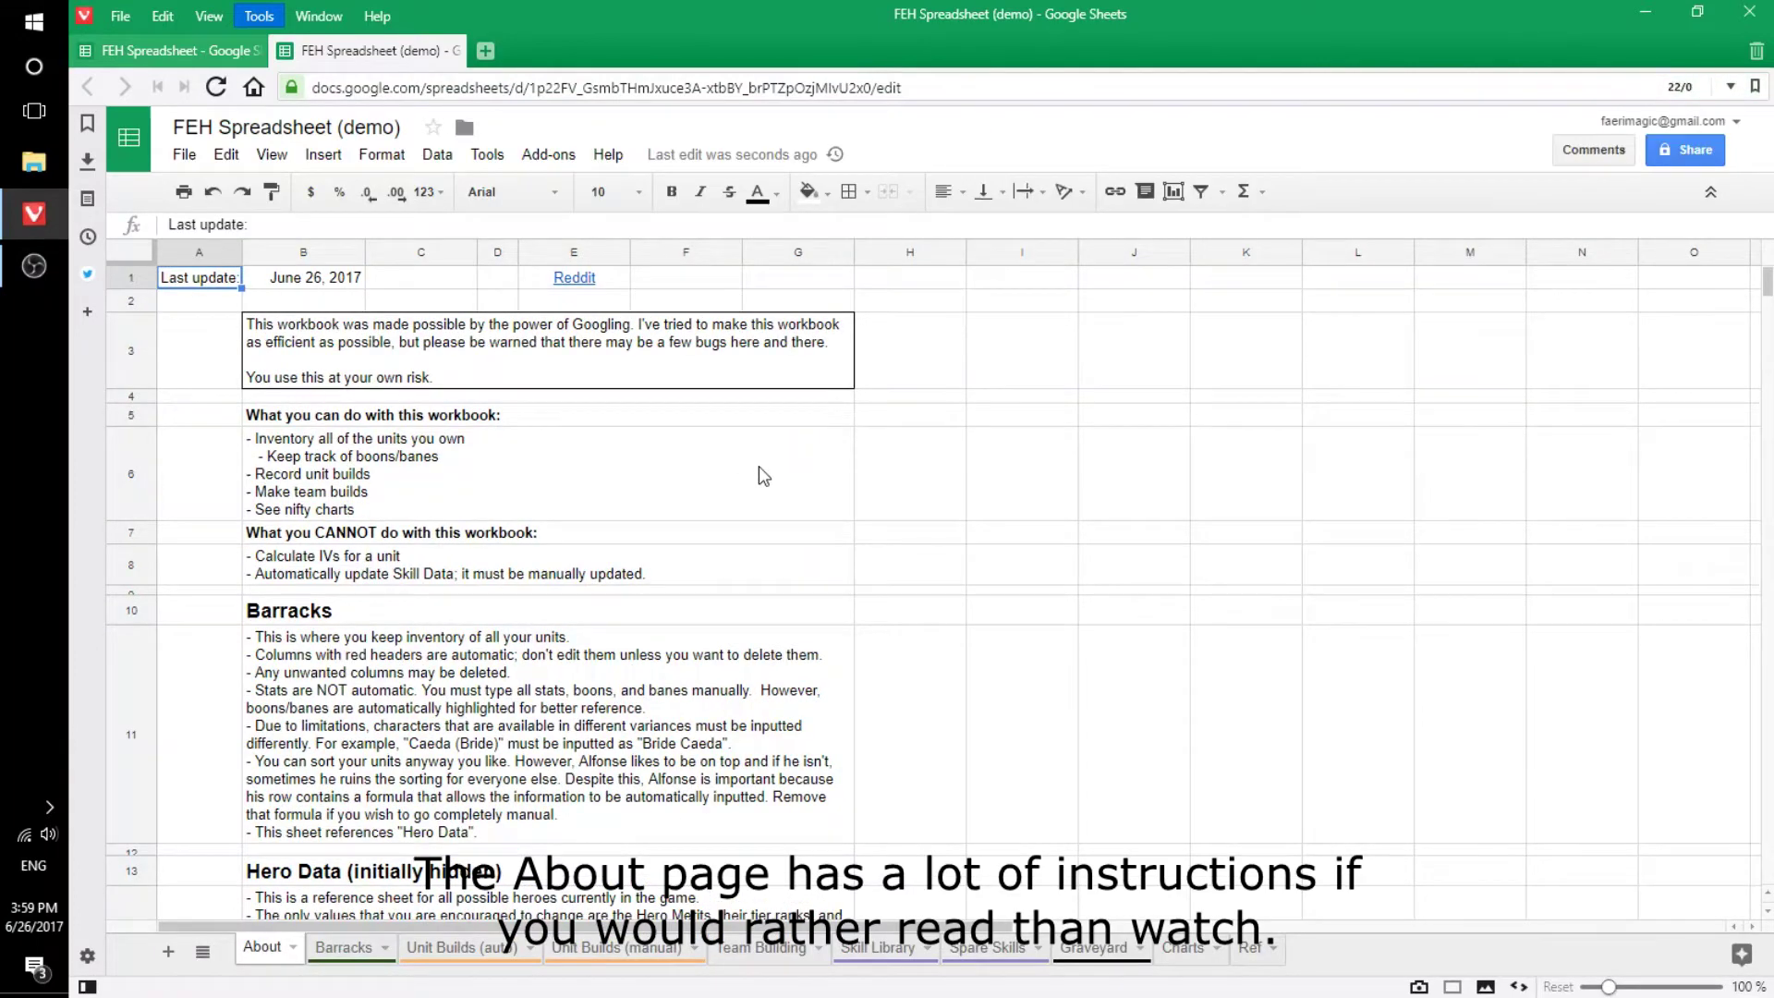
Delete the About sheet tab and confirm the Heads up! warning.
scroll(759, 466, "down", 2)
scroll(759, 466, "down", 4)
scroll(759, 467, "down", 5)
scroll(759, 466, "down", 8)
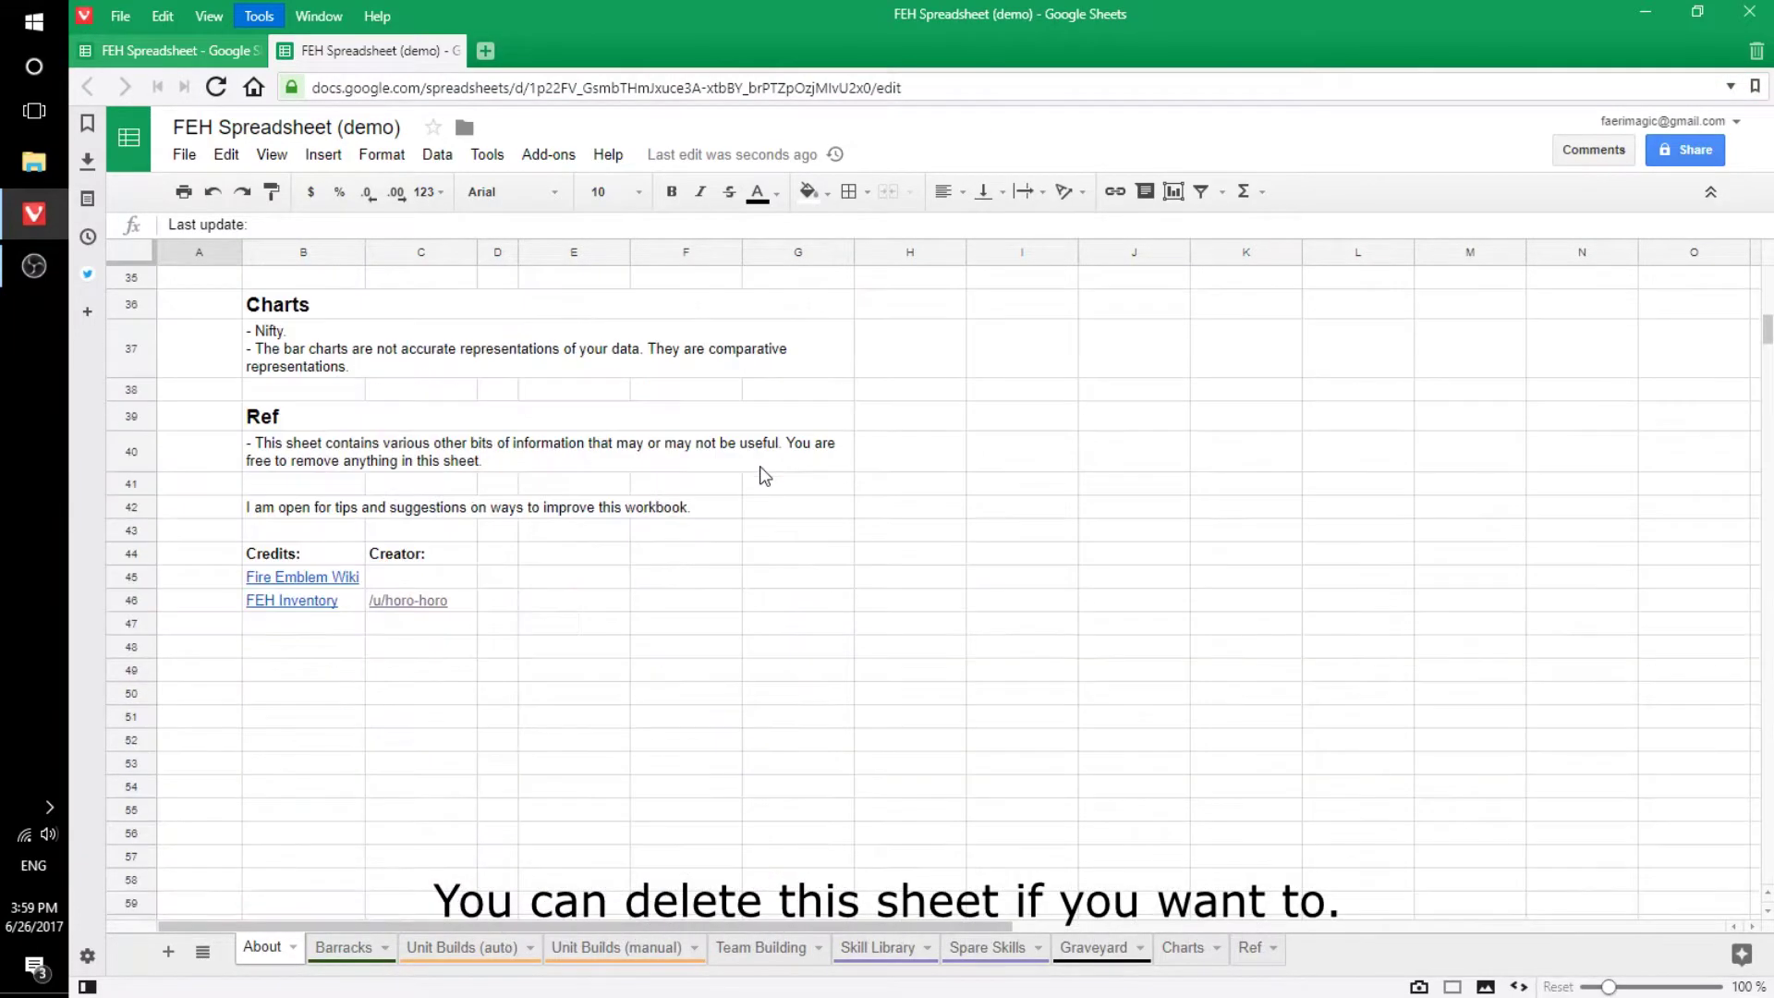
scroll(761, 468, "up", 15)
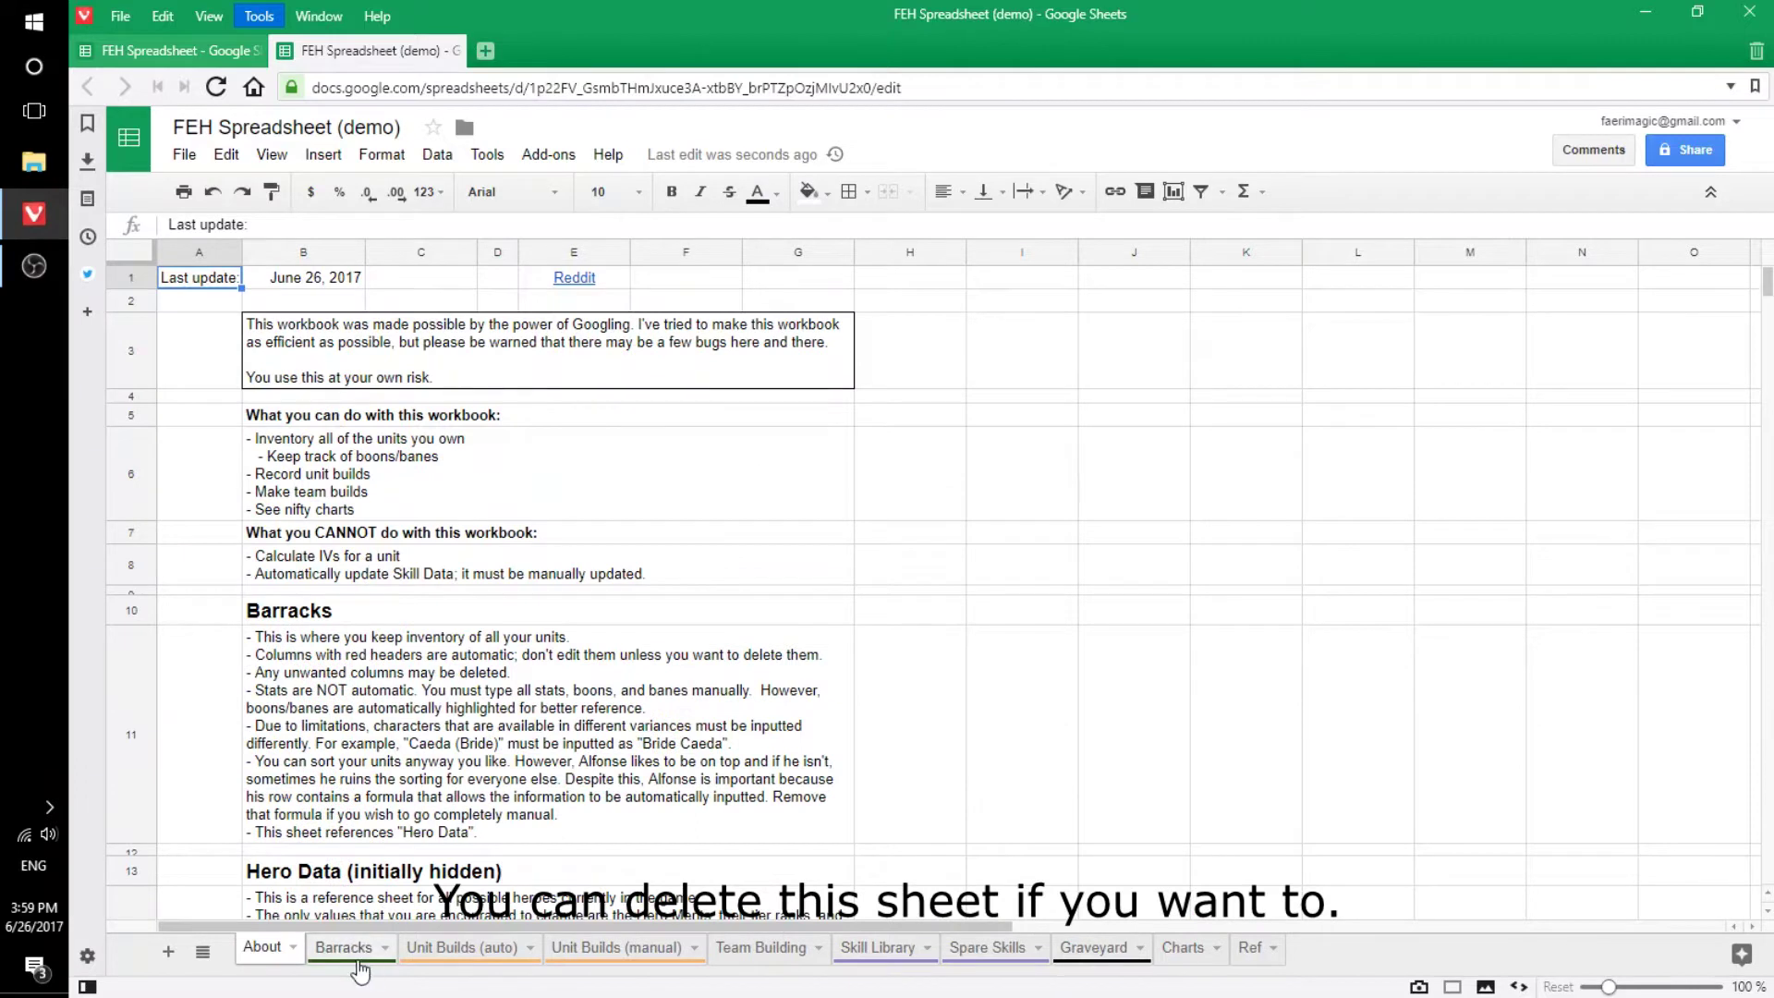
left_click(292, 948)
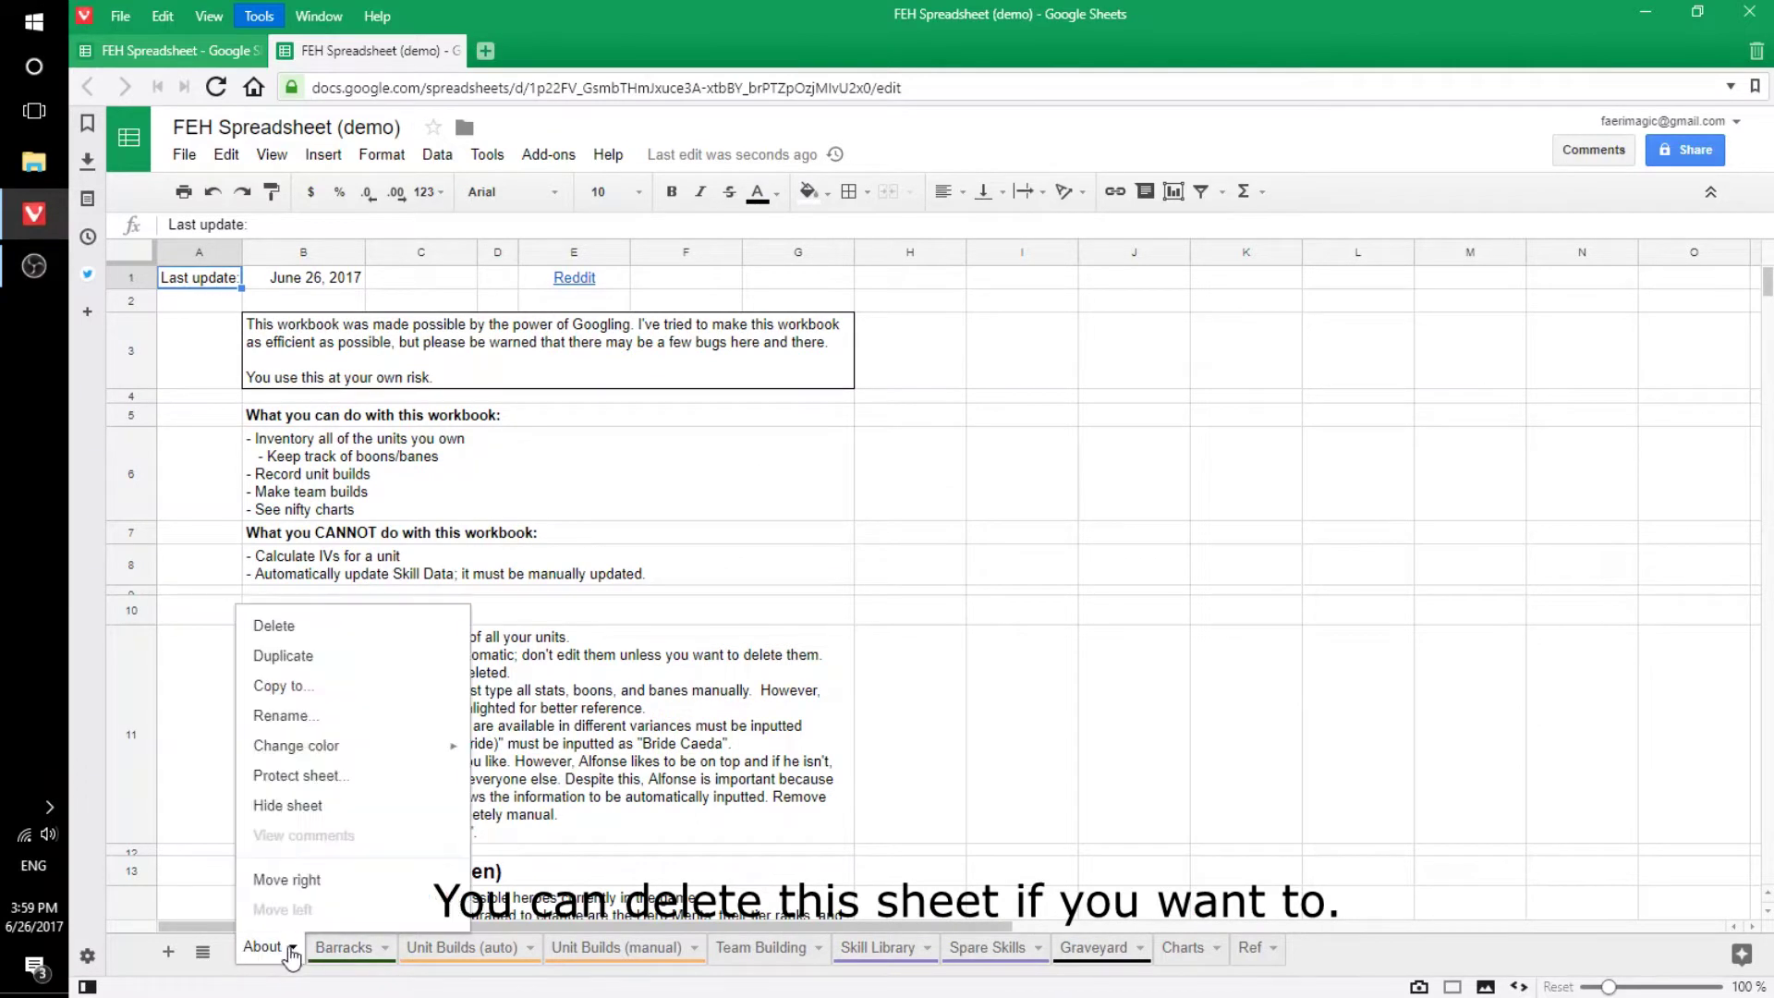
left_click(276, 625)
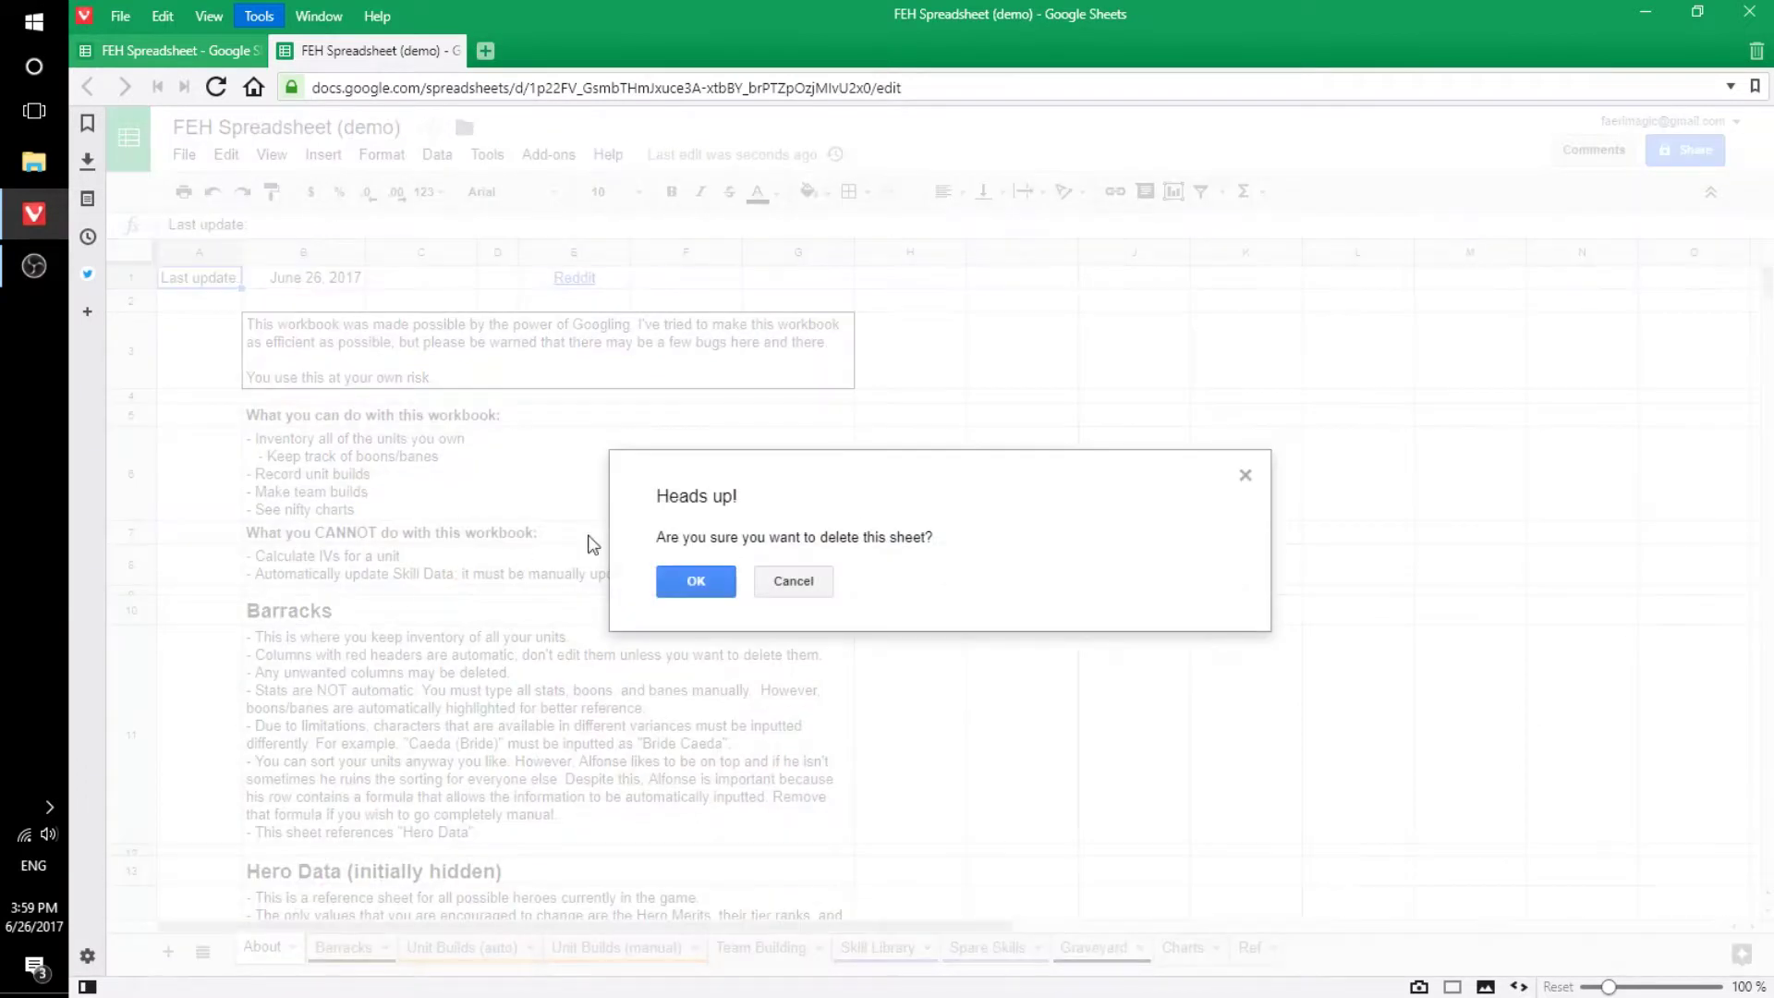
left_click(714, 590)
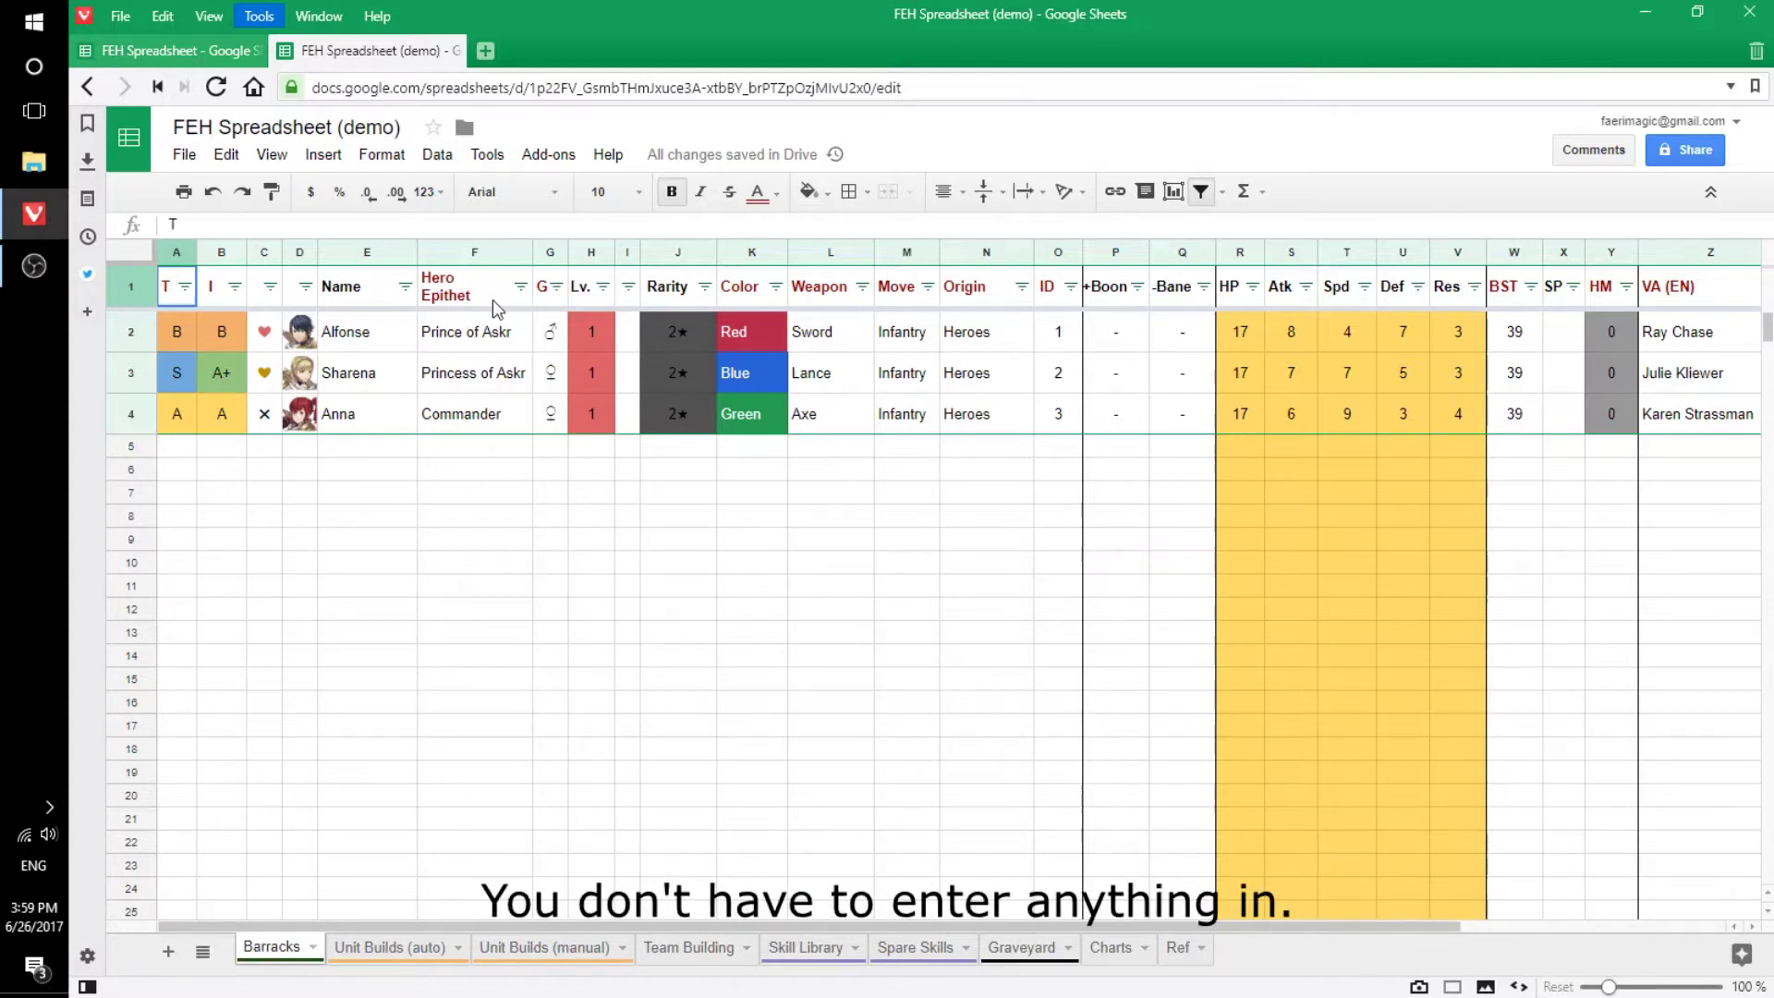
Enter Virion in Barracks cell E5 and check his auto-filled details.
left_click(369, 447)
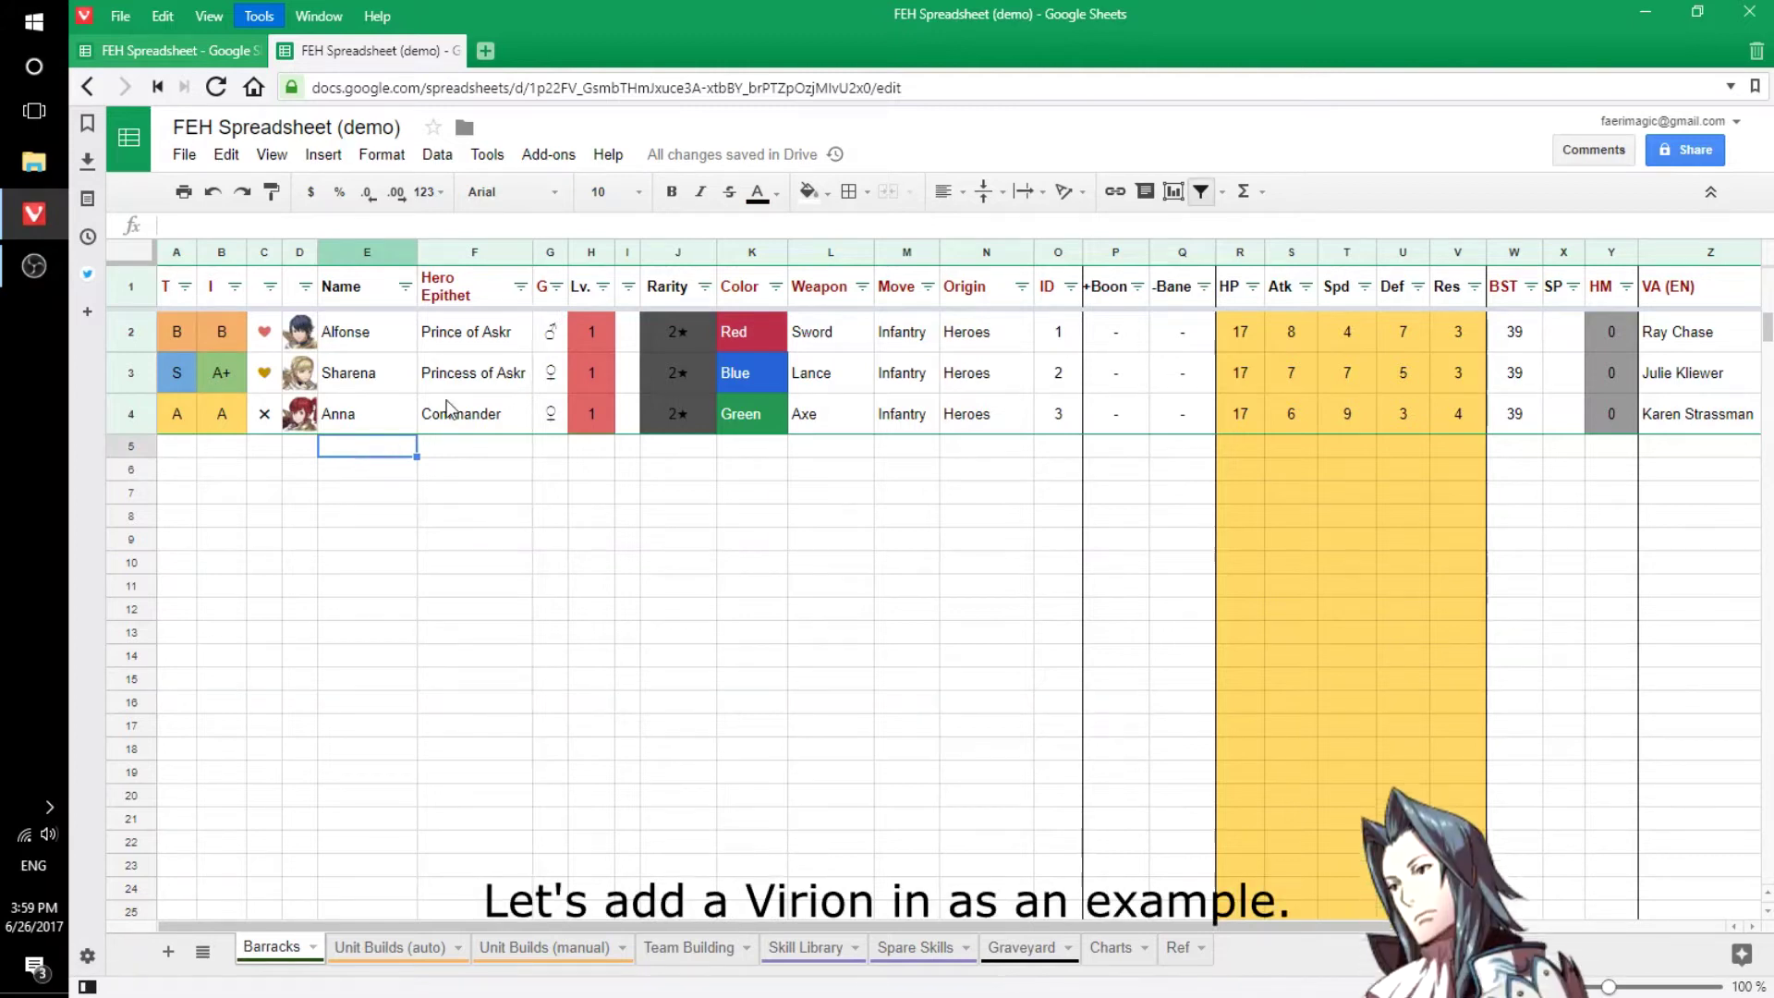
type("Virion")
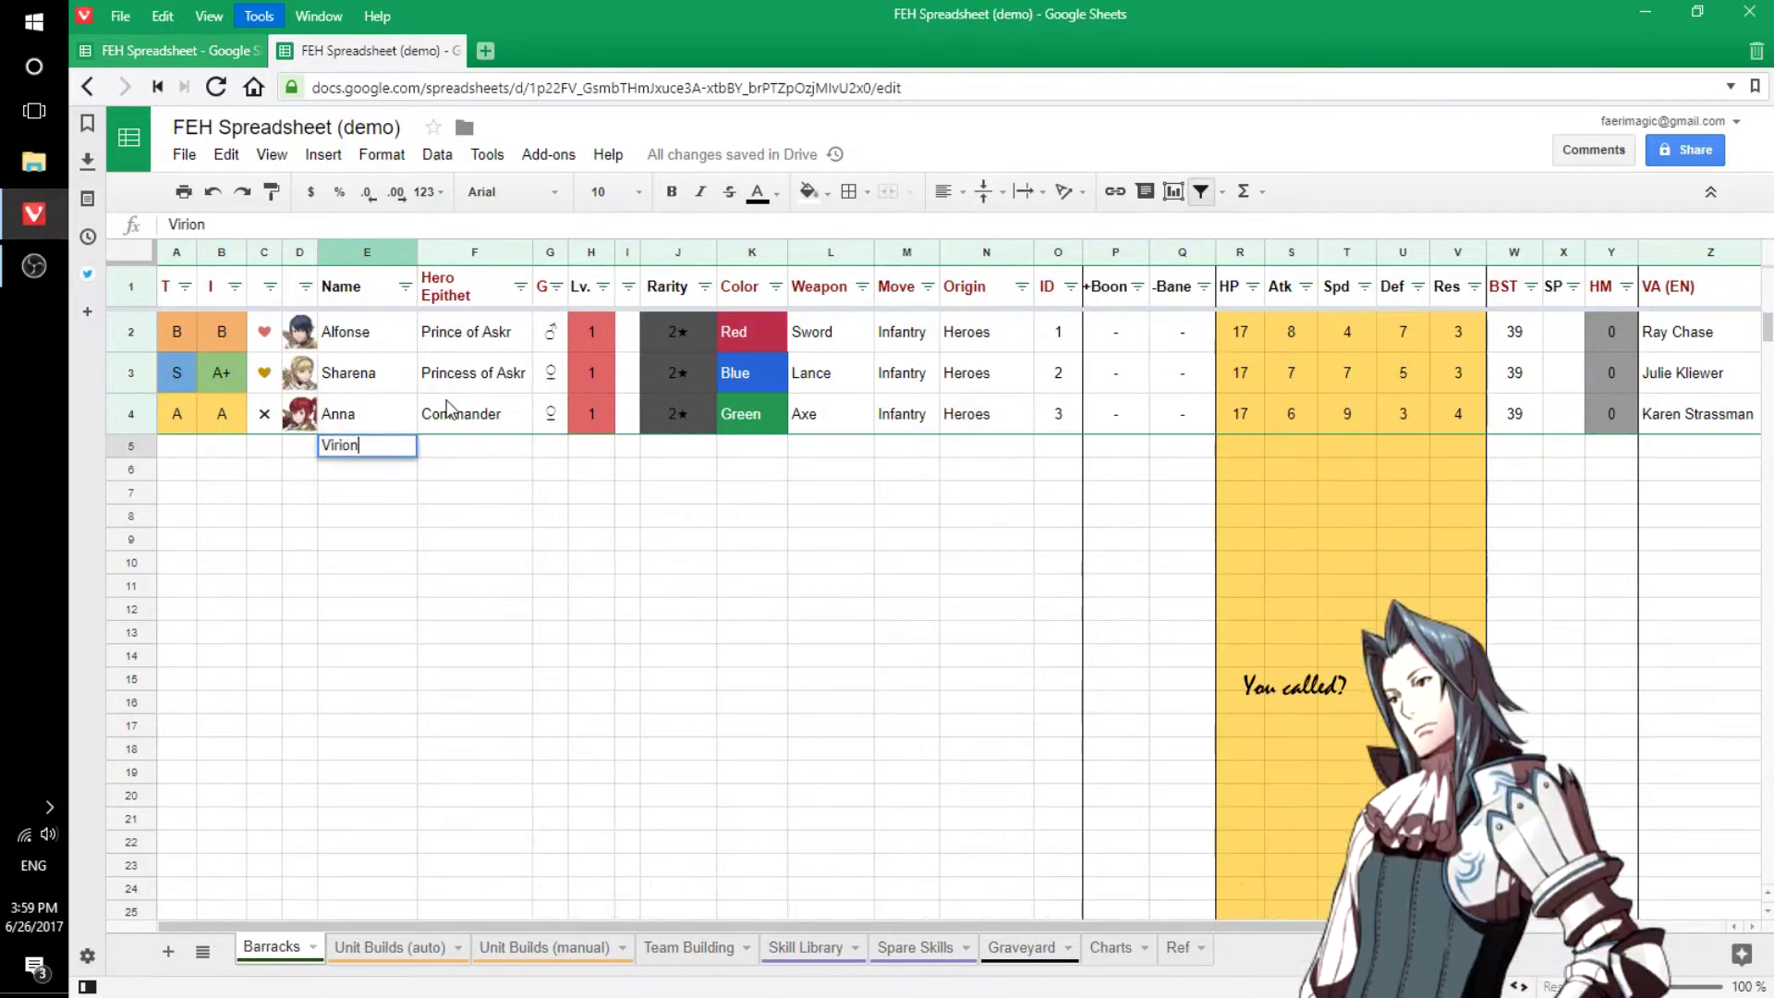
key("Return")
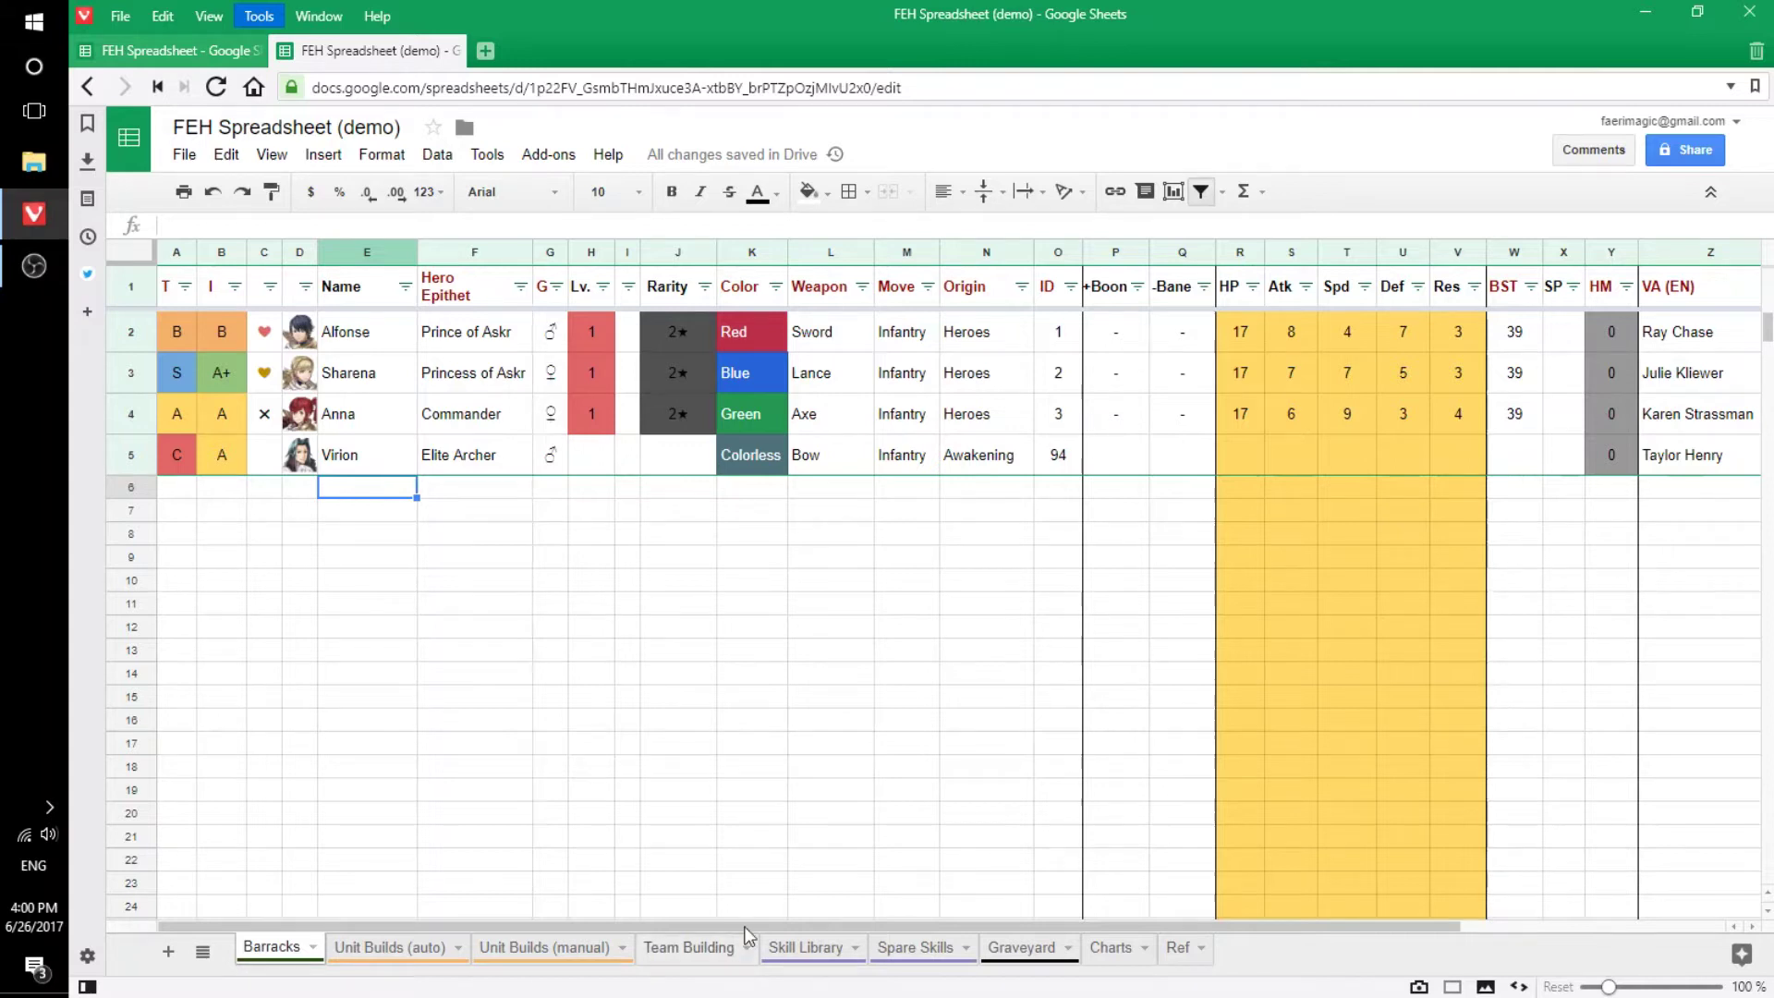
mouse_move(747, 927)
left_mouse_down()
mouse_move(828, 931)
mouse_move(718, 926)
left_mouse_up()
Give Virion level 1 in H5 and rarity 2★ in J5.
left_click(586, 466)
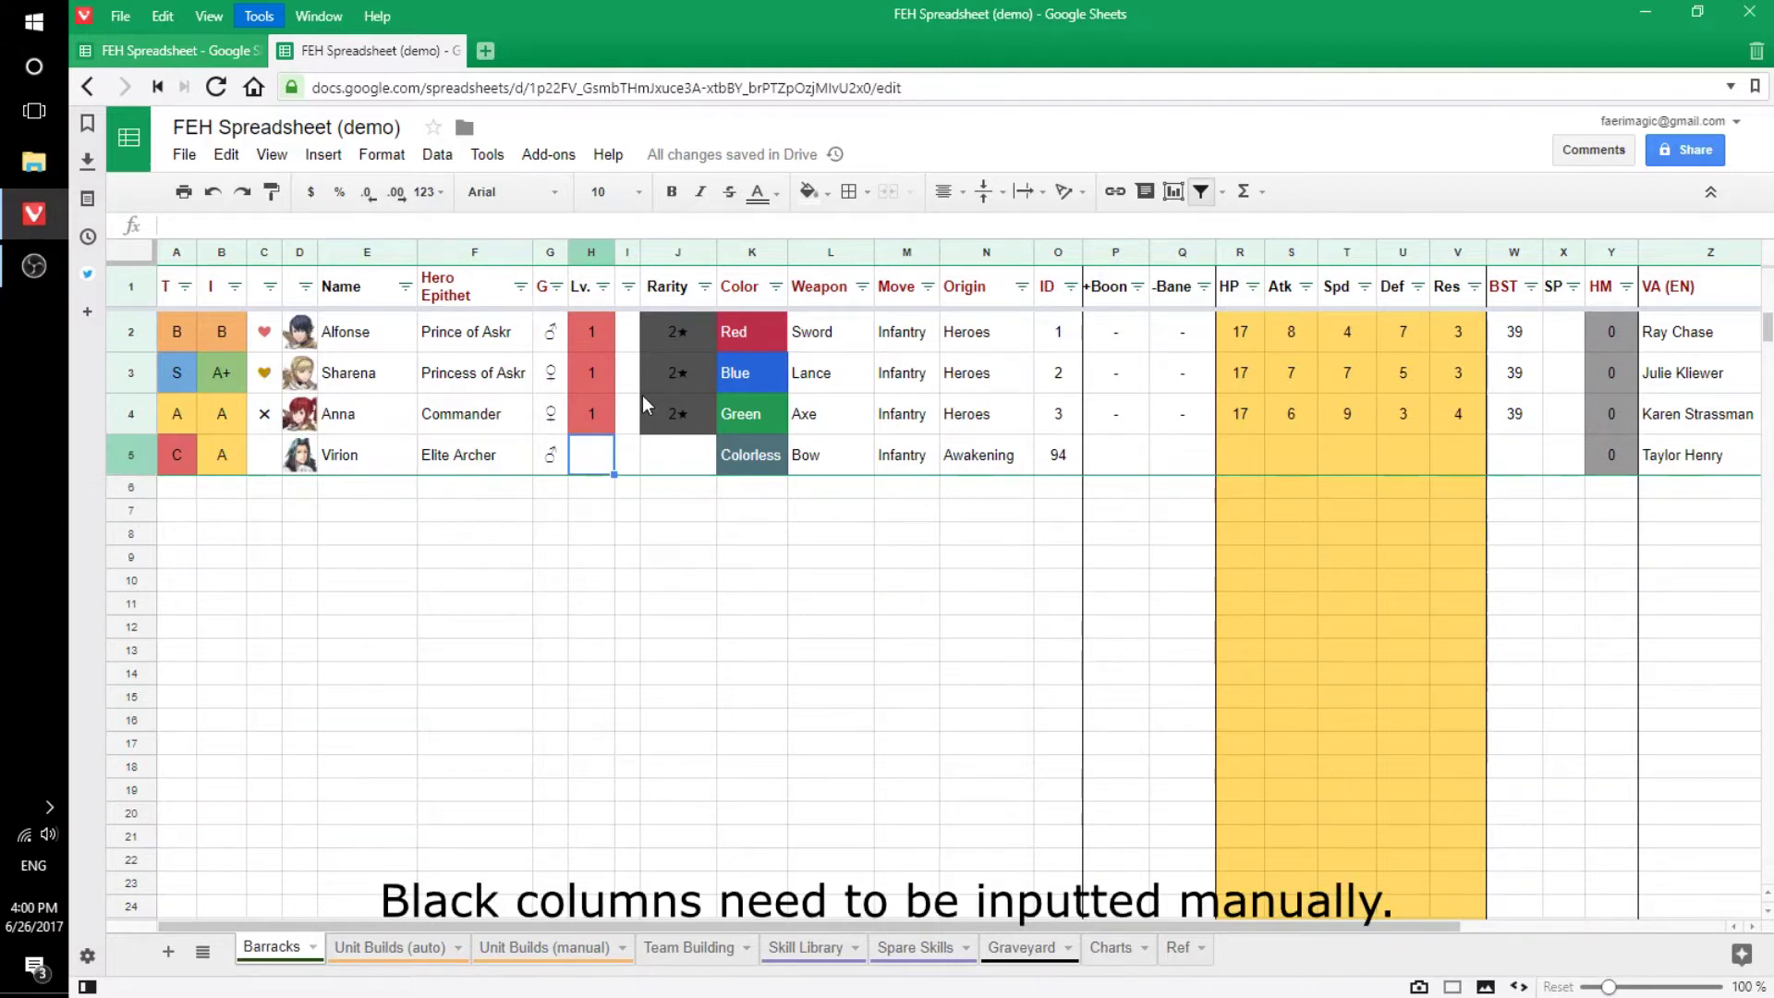
left_click(592, 301)
left_click(582, 450)
type("1")
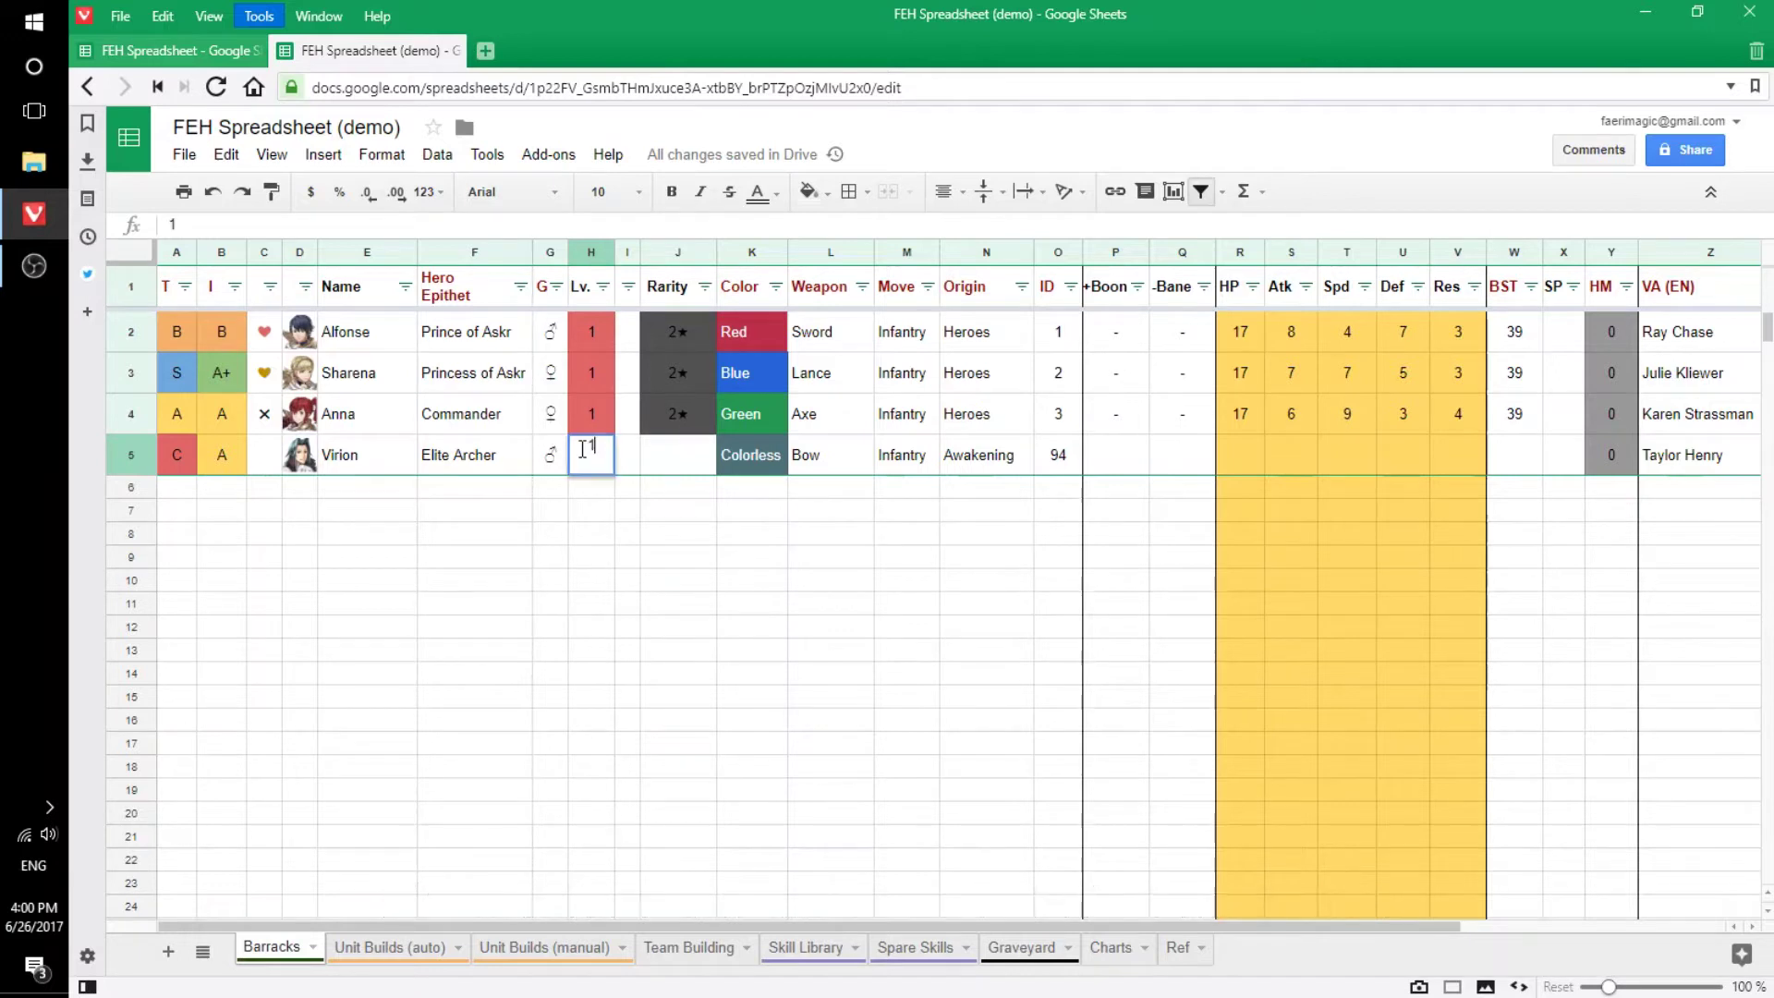
key("Return")
left_click(703, 430)
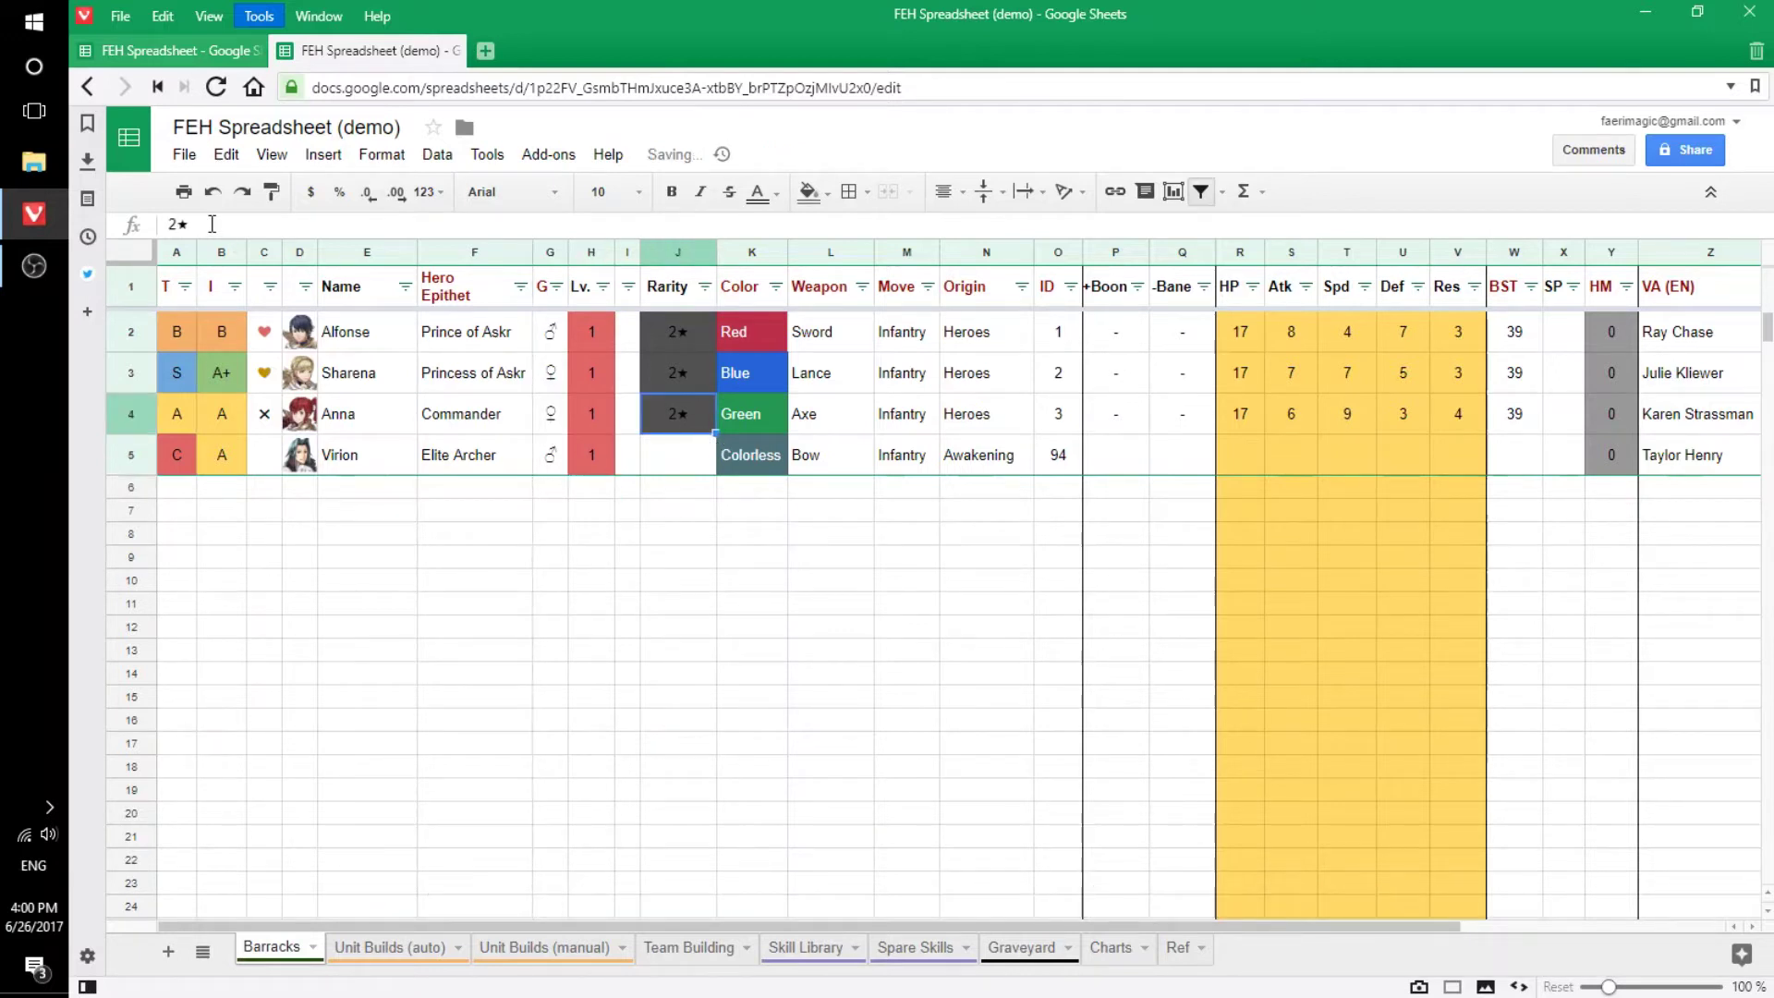
left_click(697, 456)
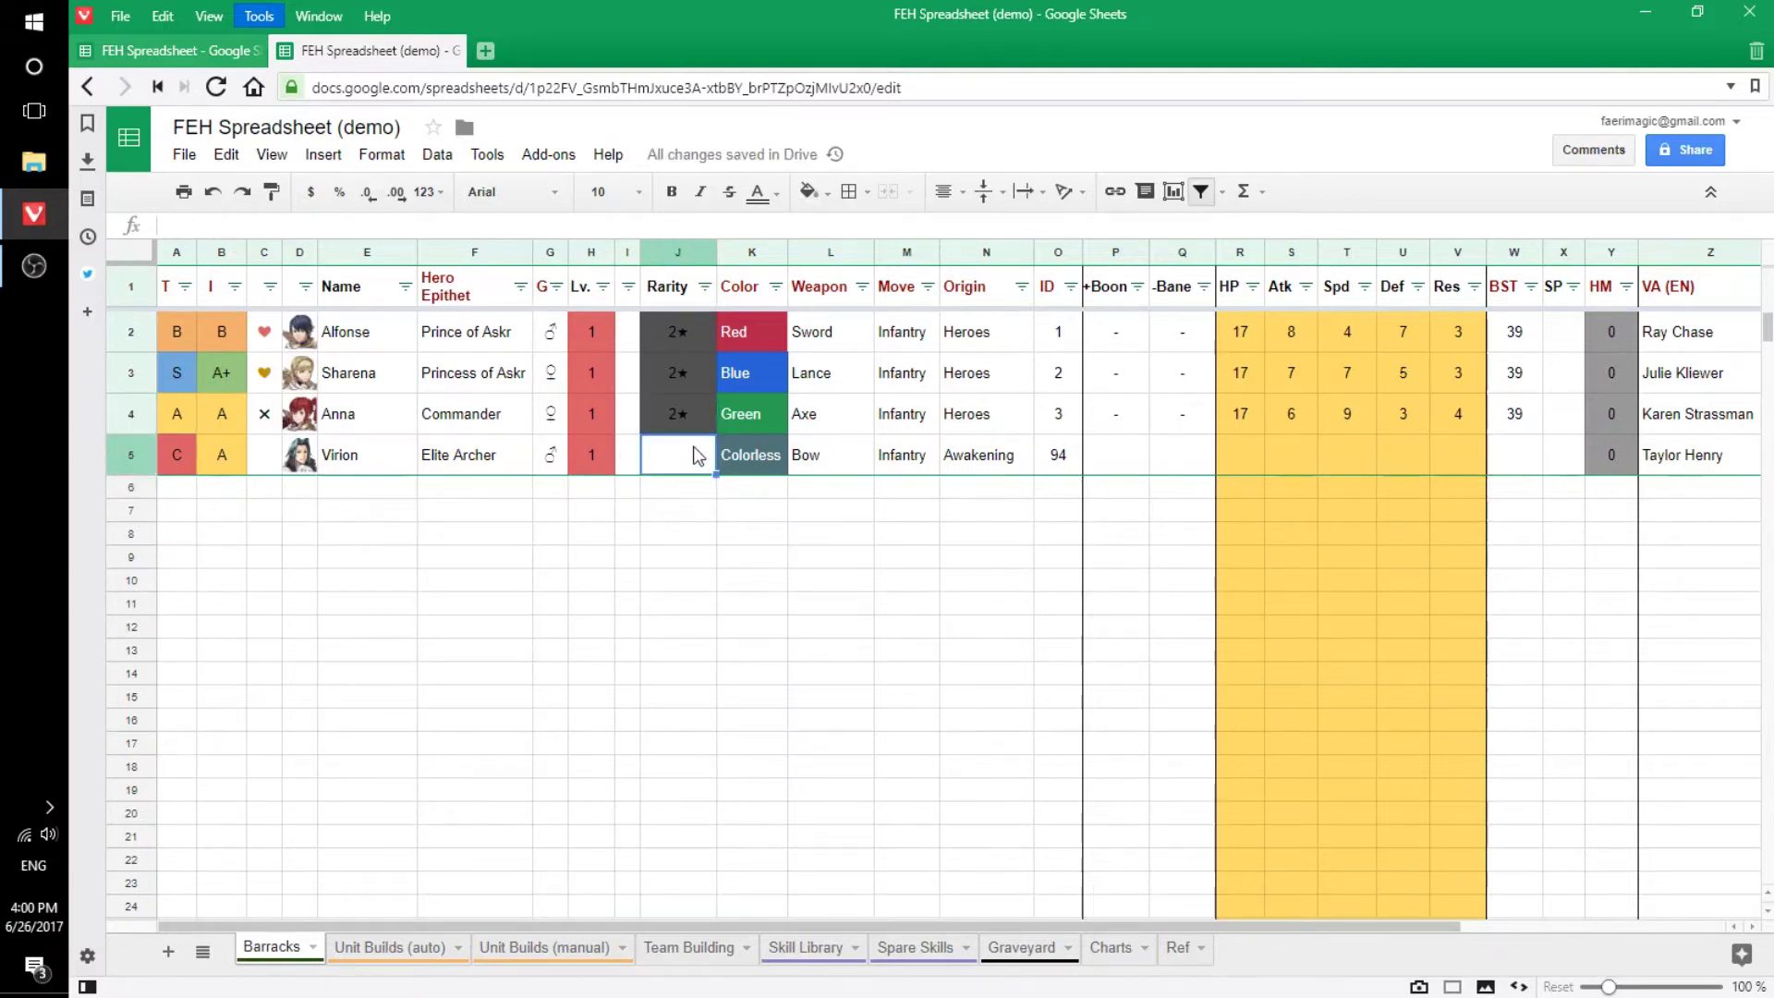
type("2★")
key("Return")
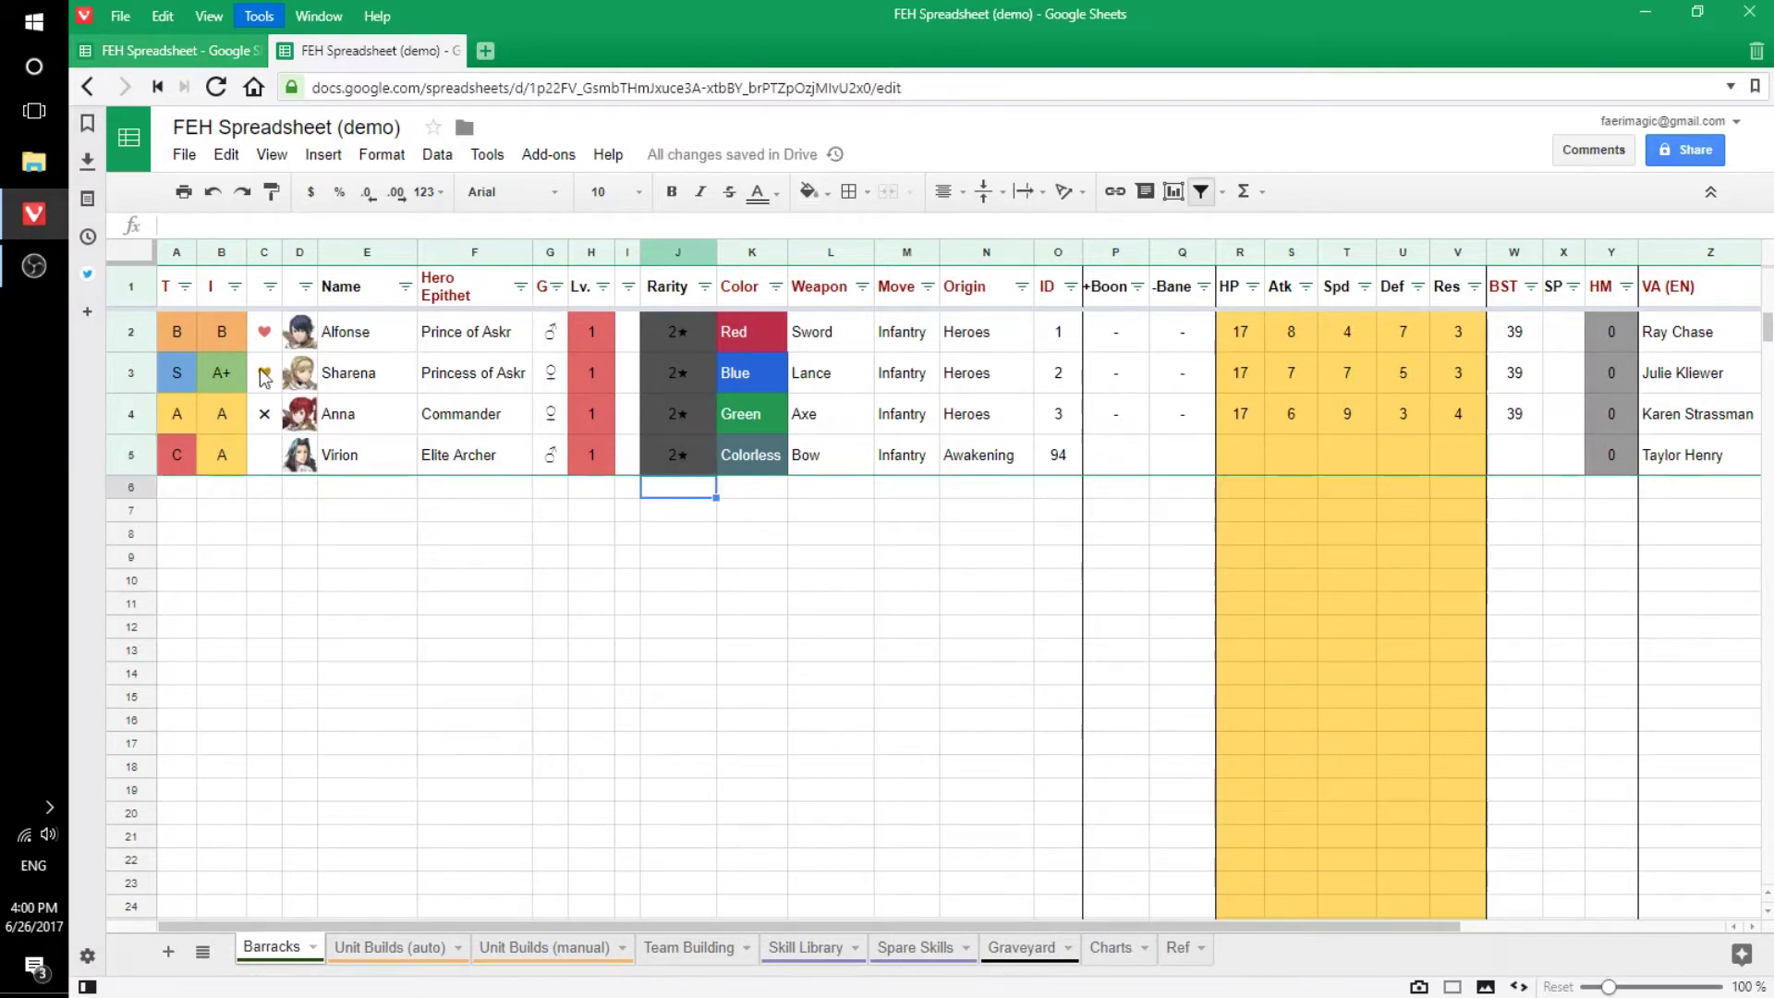
Put a black '?' mark in Virion's mark cell C5.
left_click(264, 339)
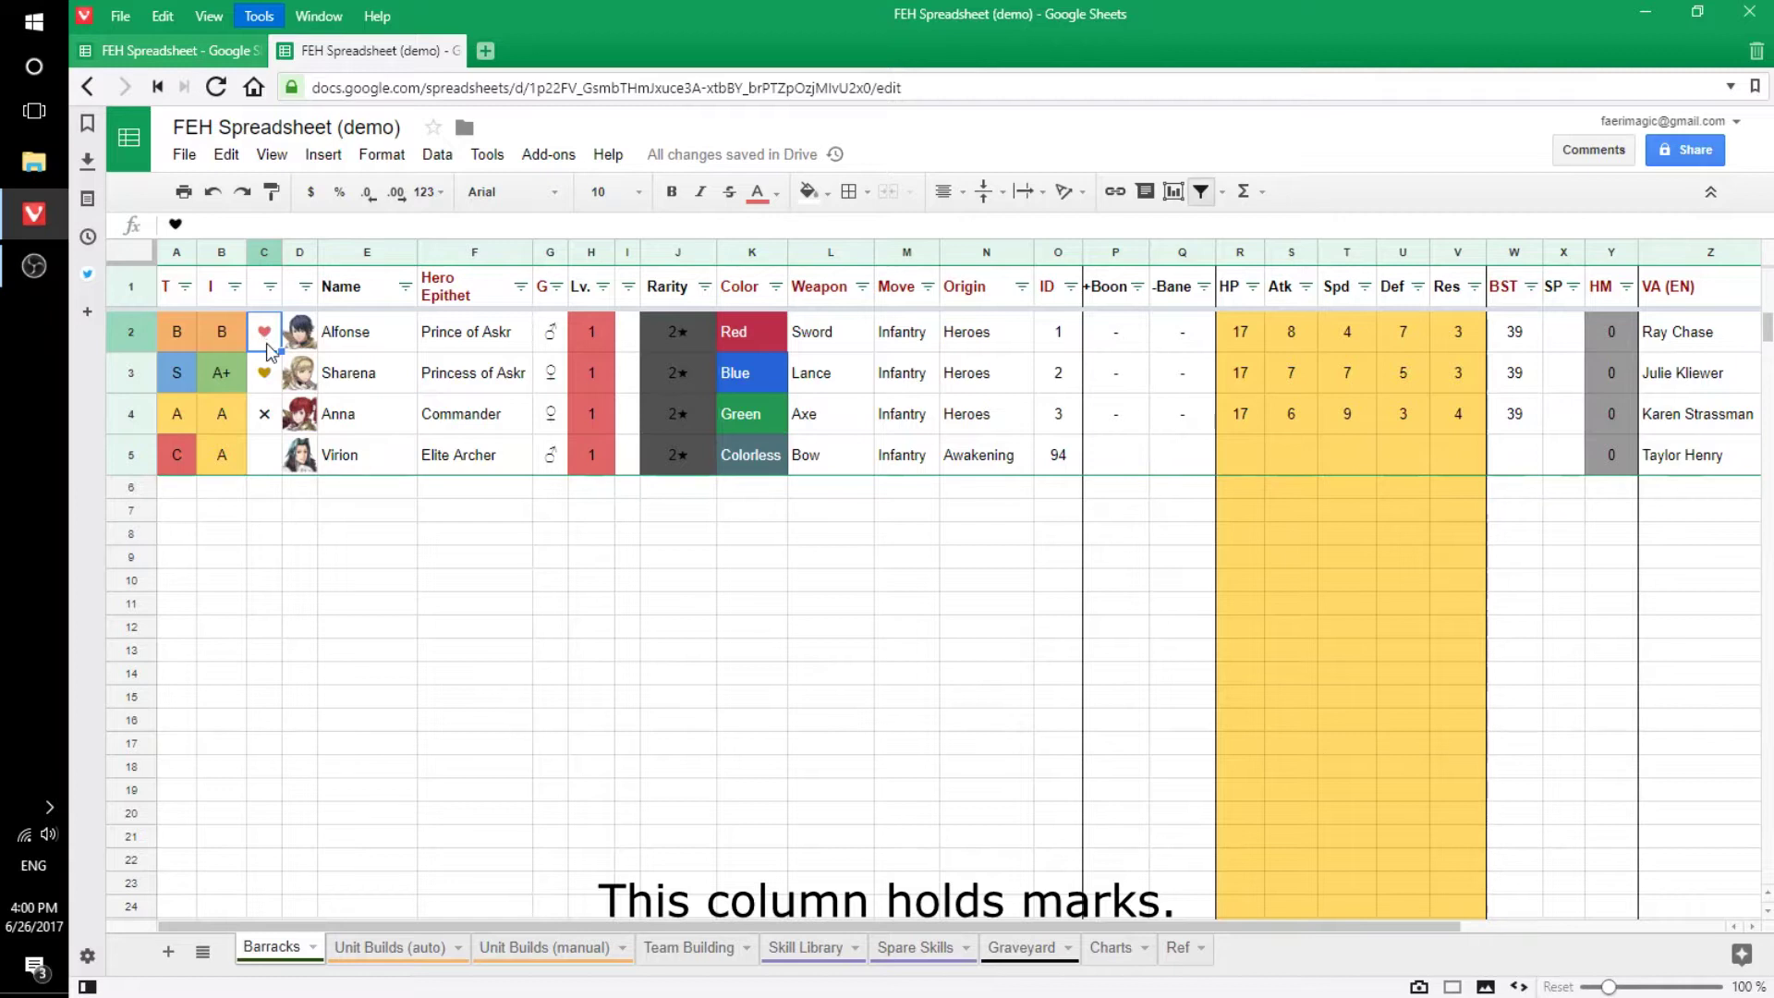
left_click(268, 381)
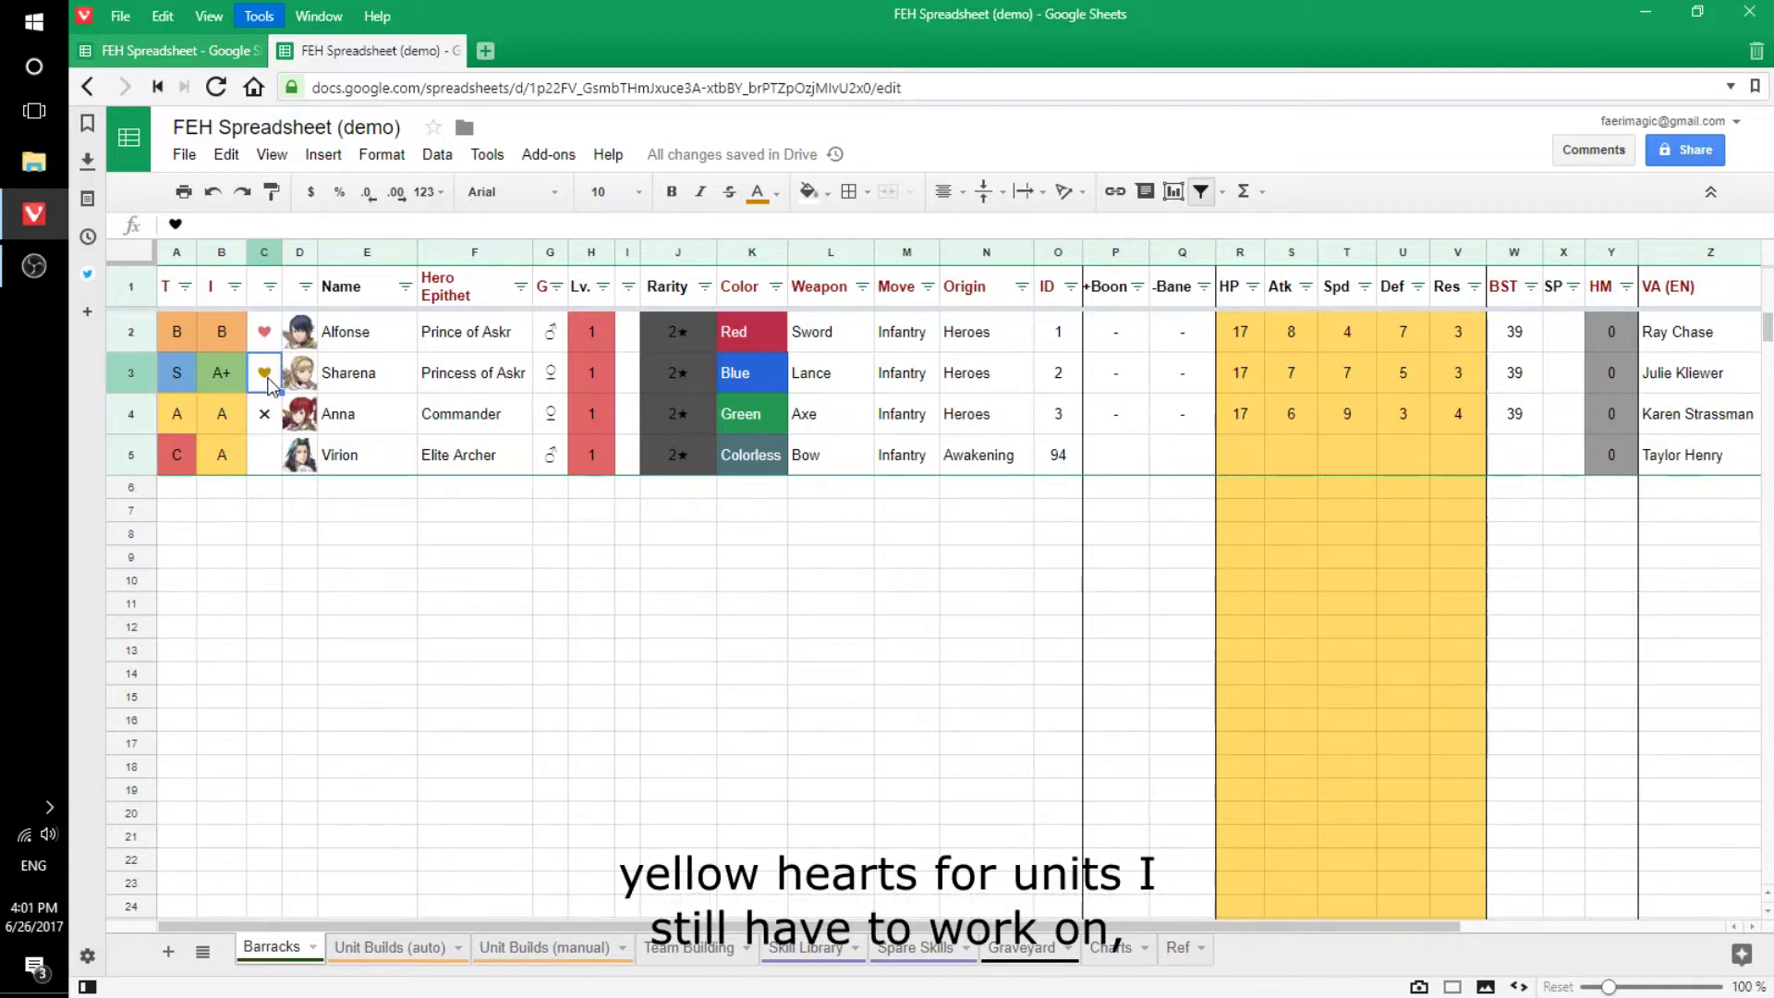
left_click(270, 420)
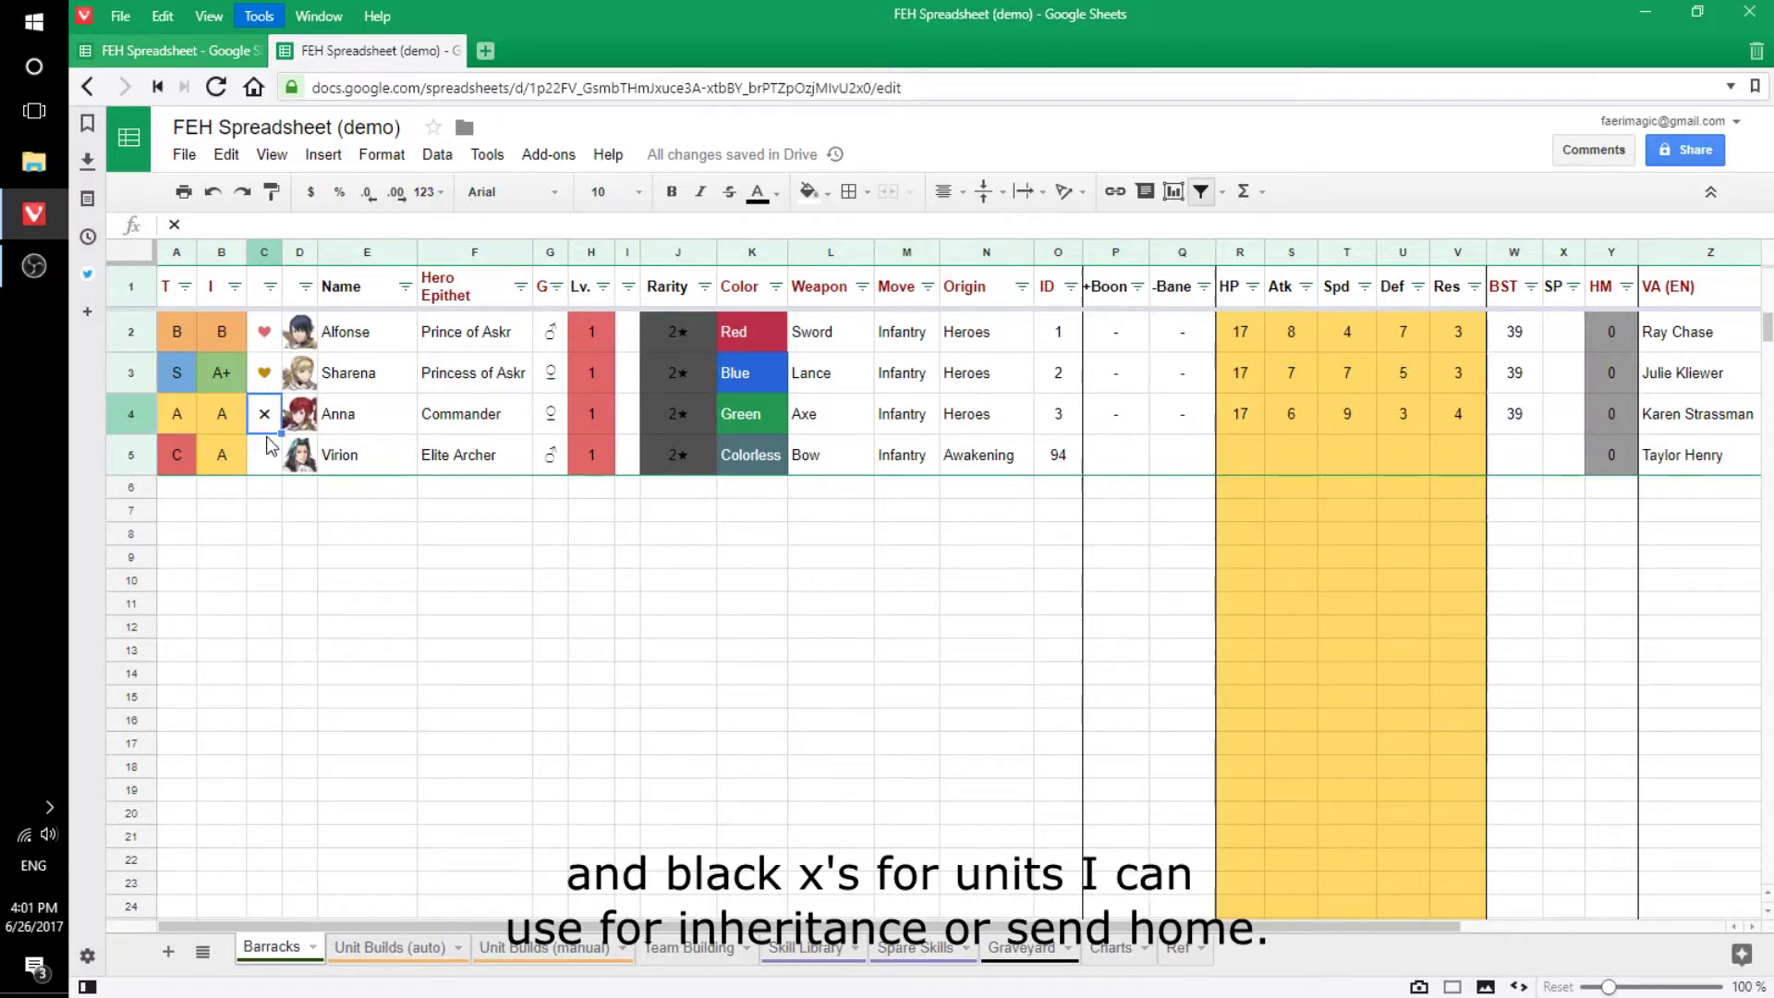
left_click(267, 464)
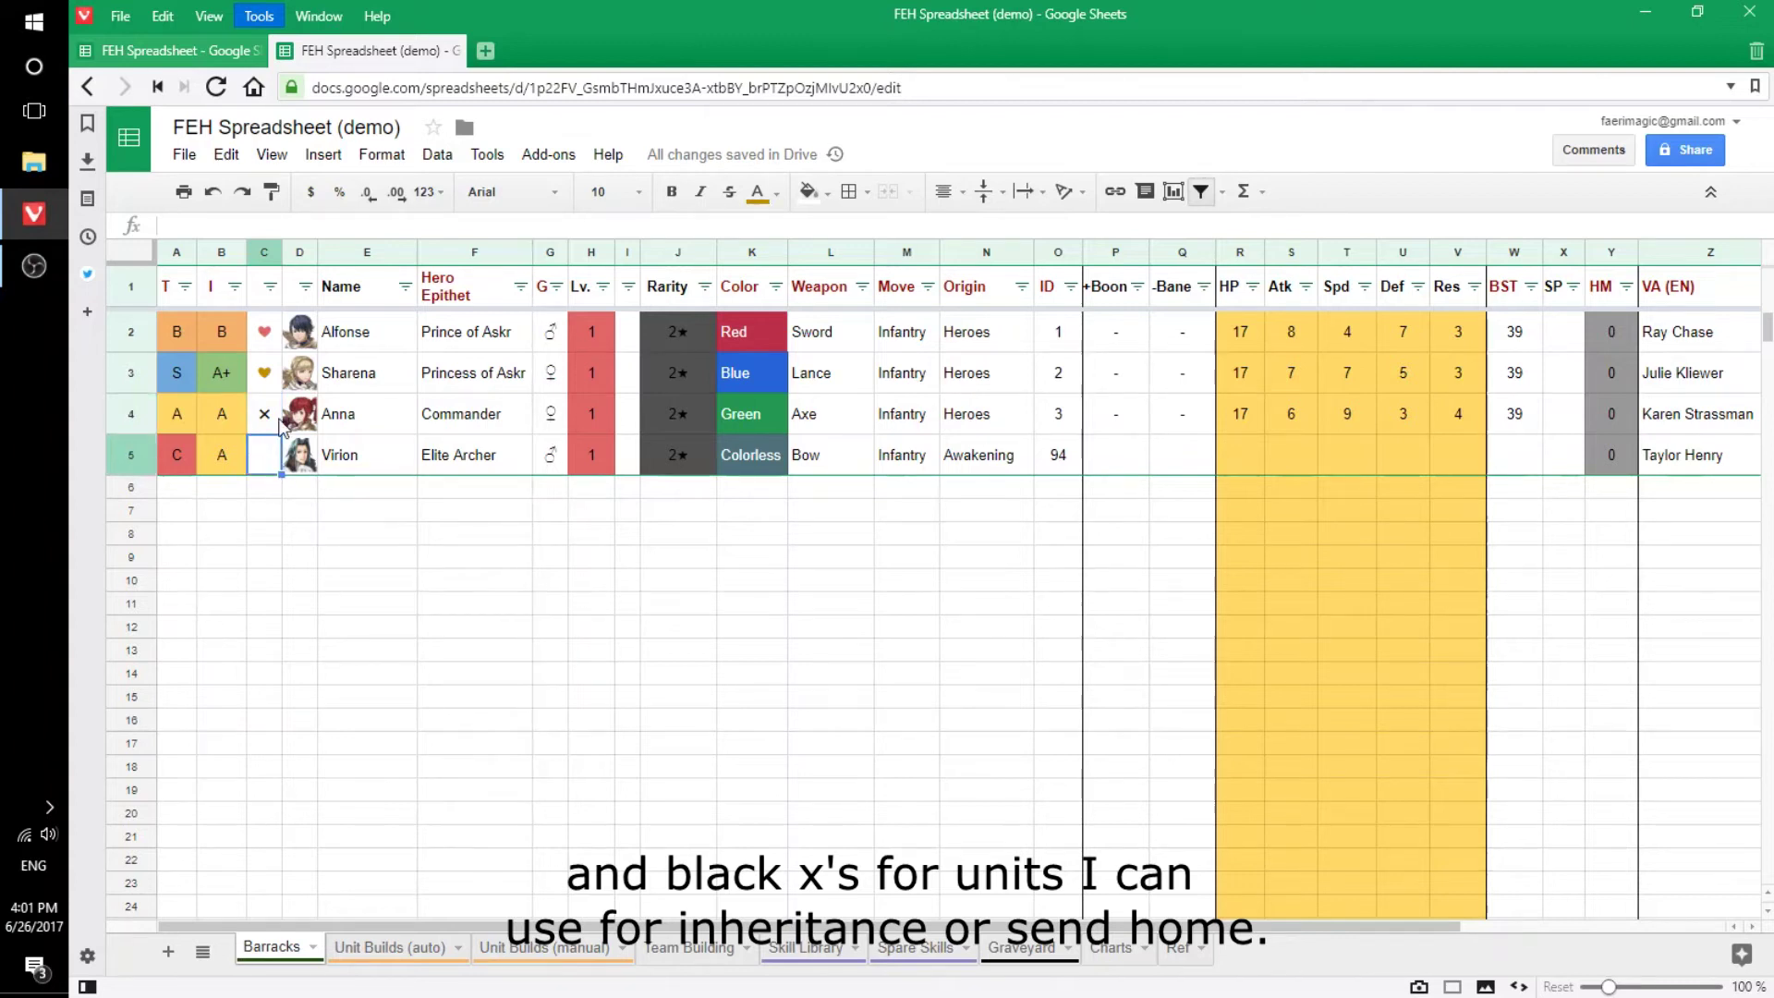
type("?")
key("Return")
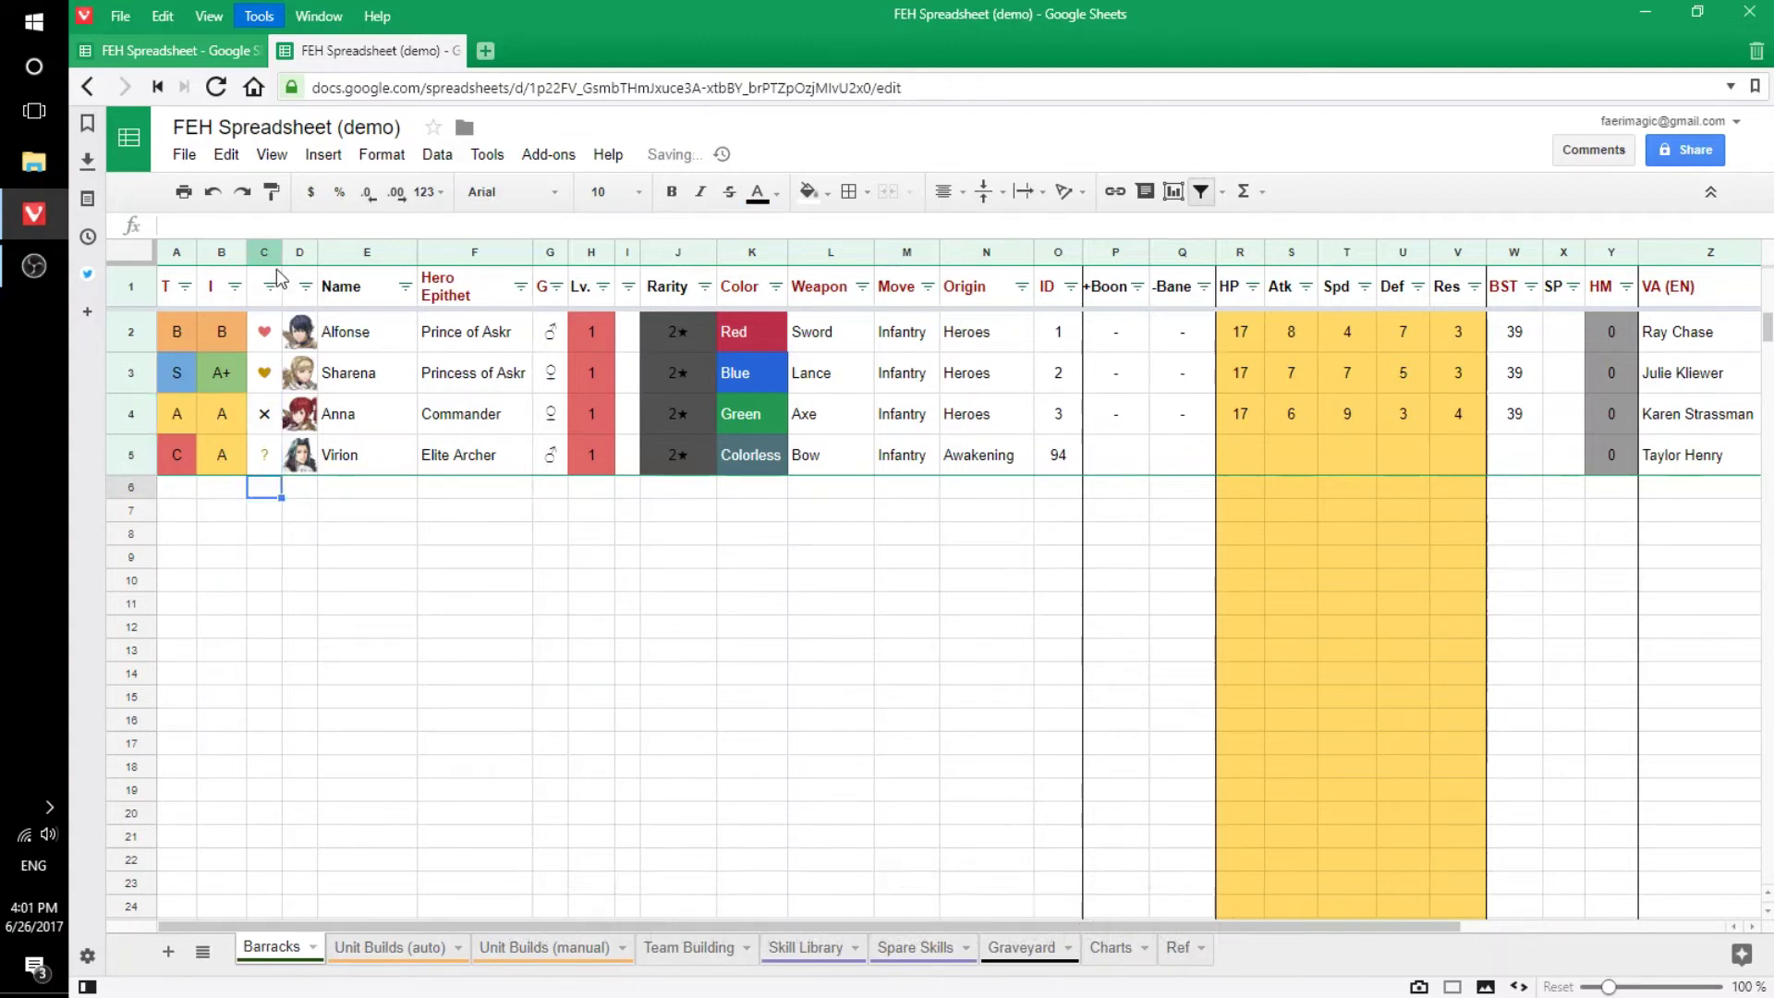
left_click(268, 462)
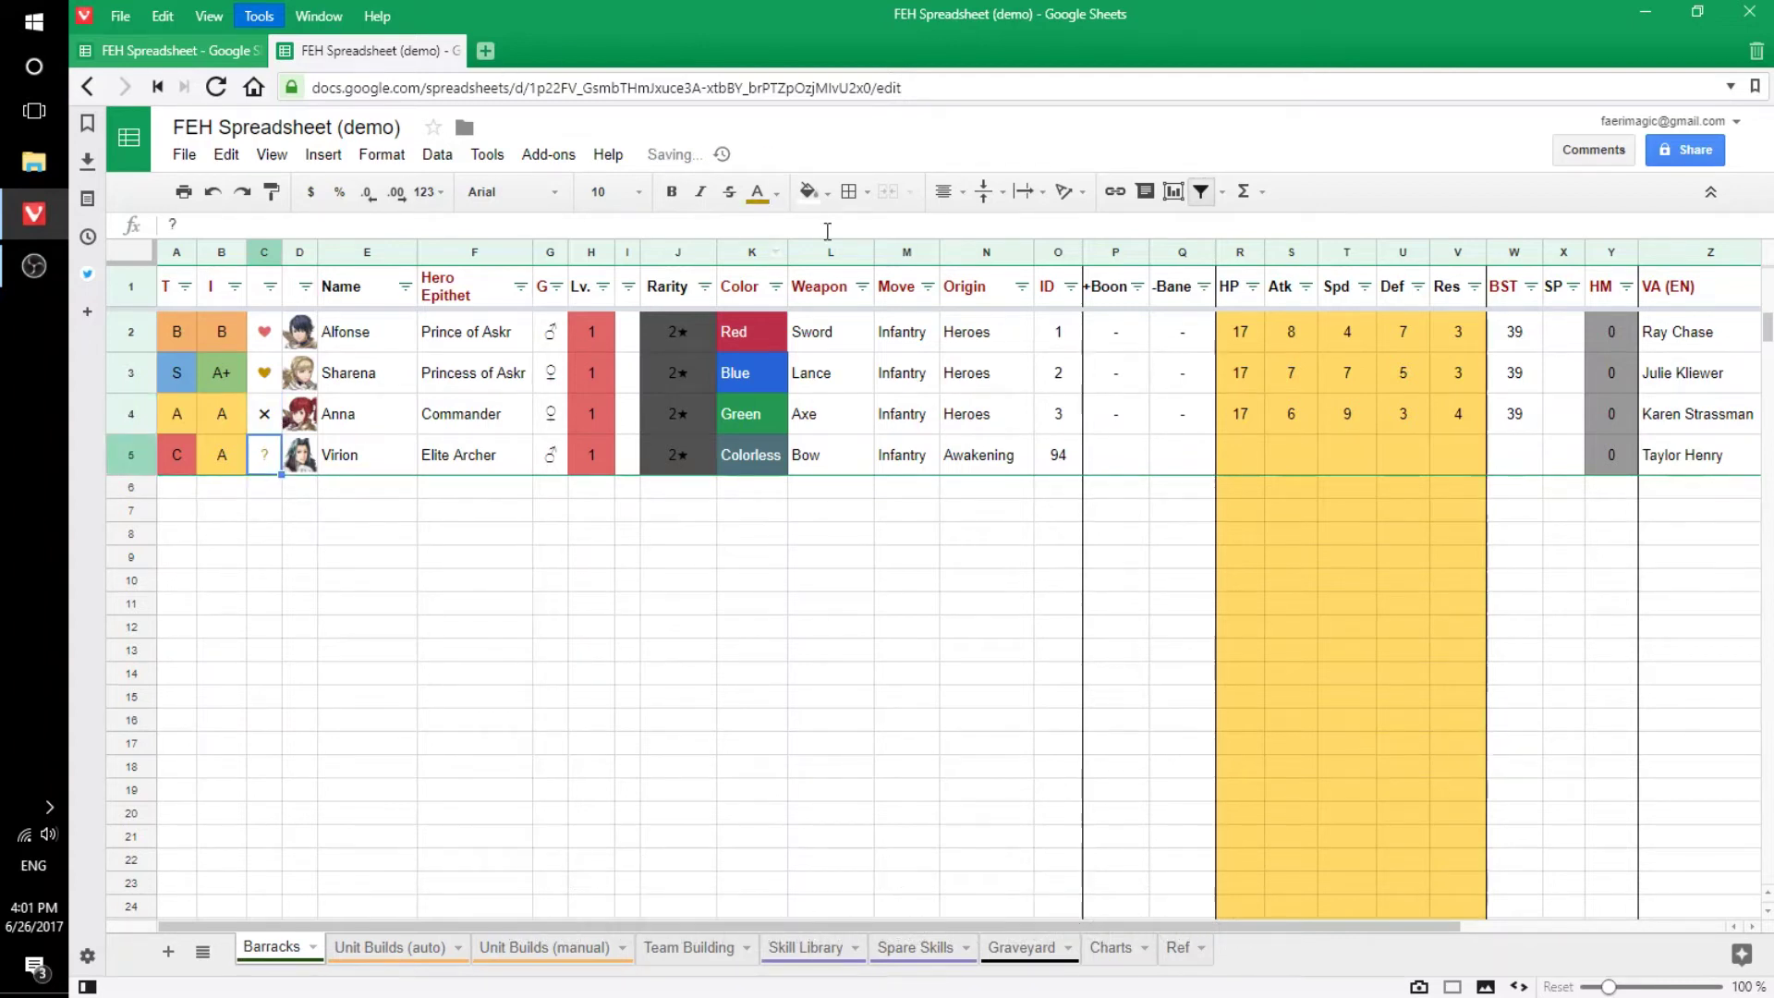
left_click(783, 207)
left_click(775, 261)
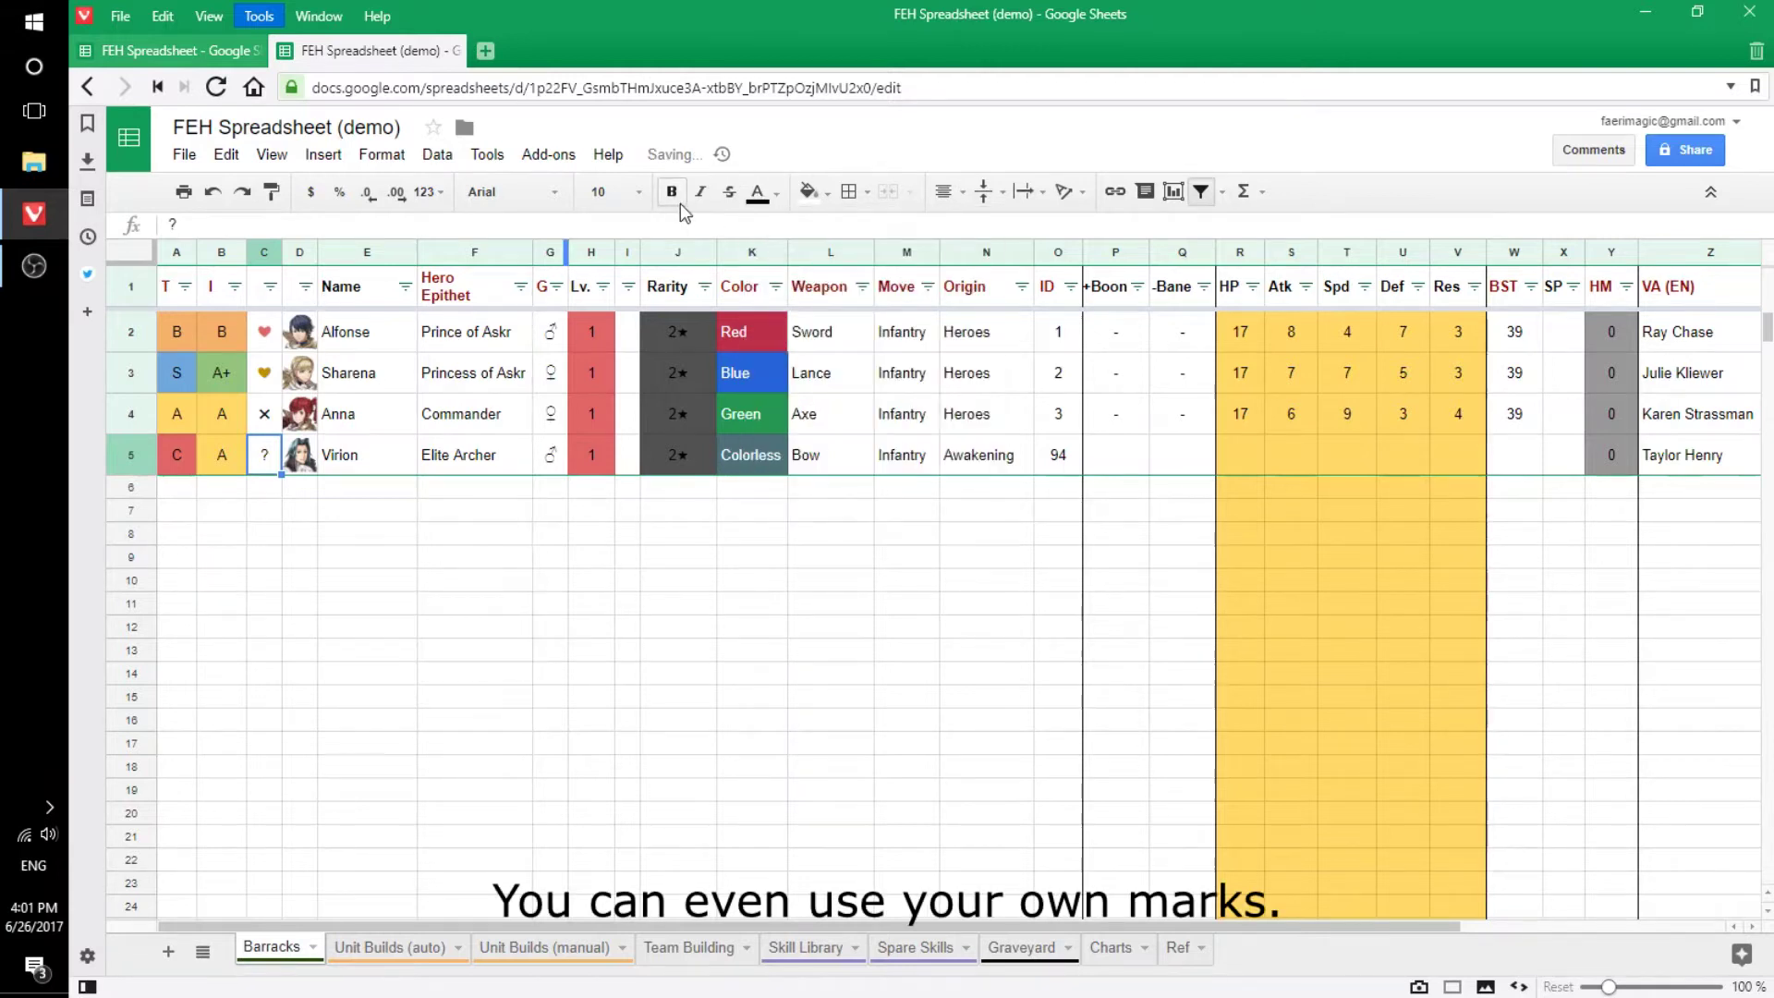
Open the marks column filter and close it without changes.
left_click(270, 287)
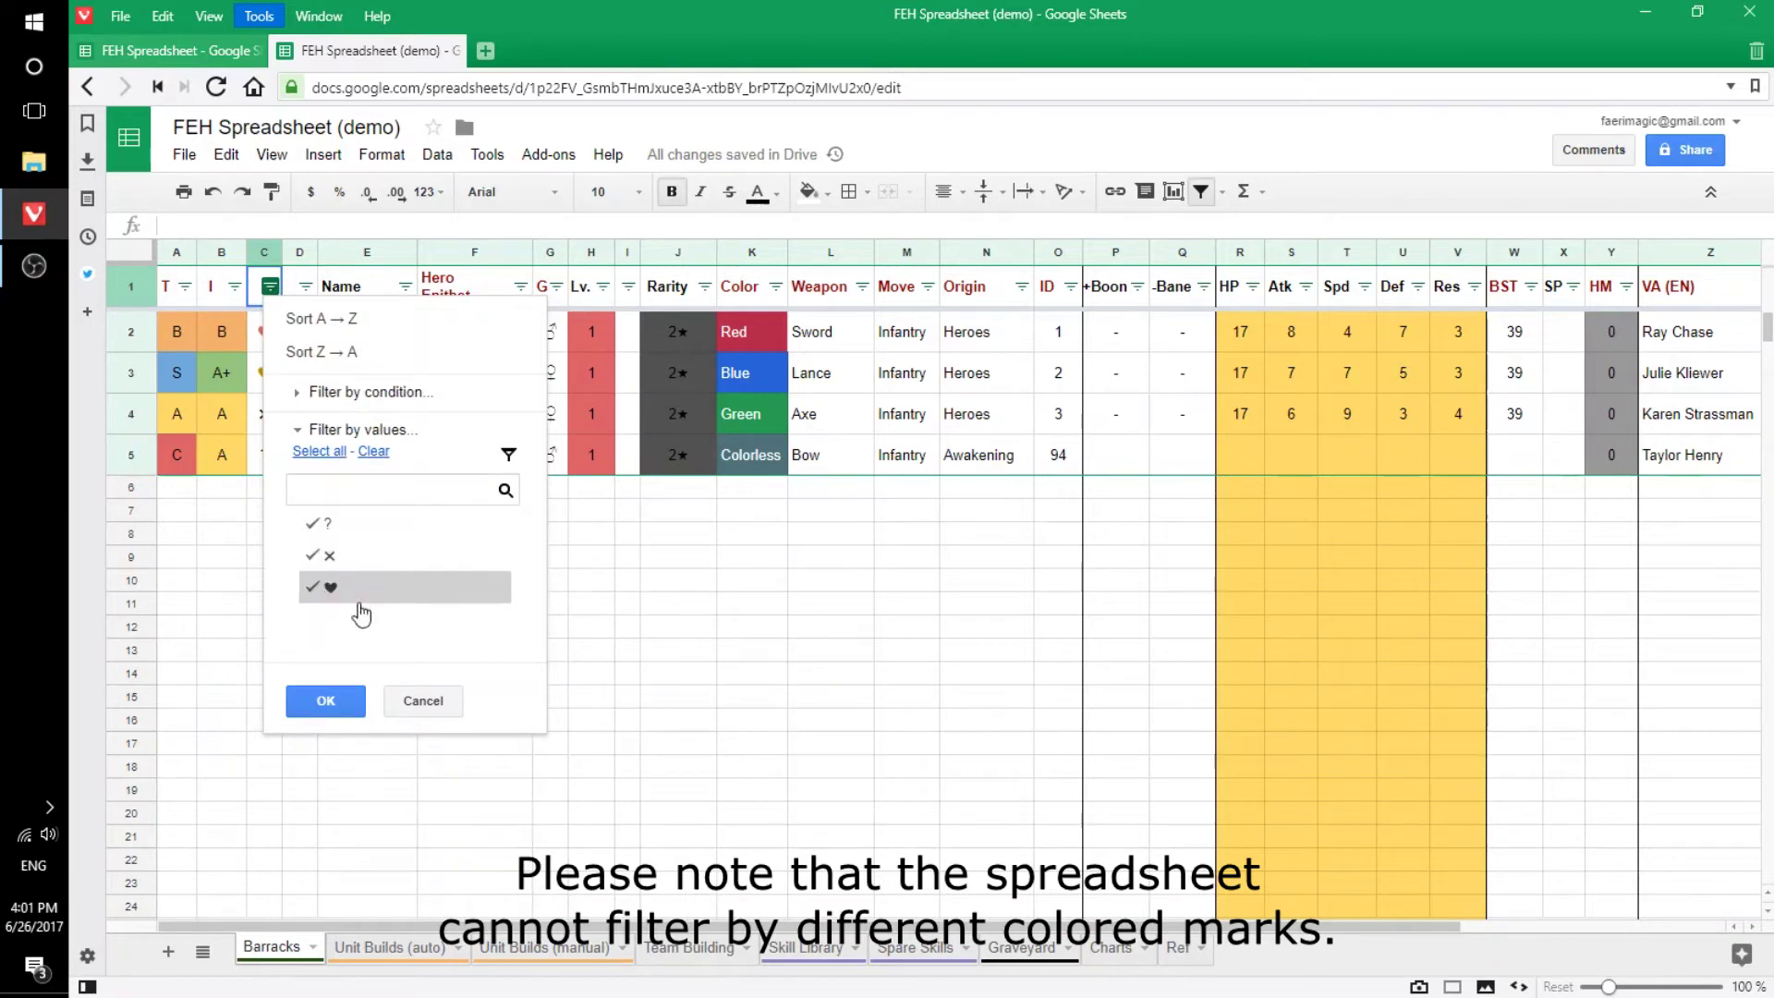
left_click(443, 700)
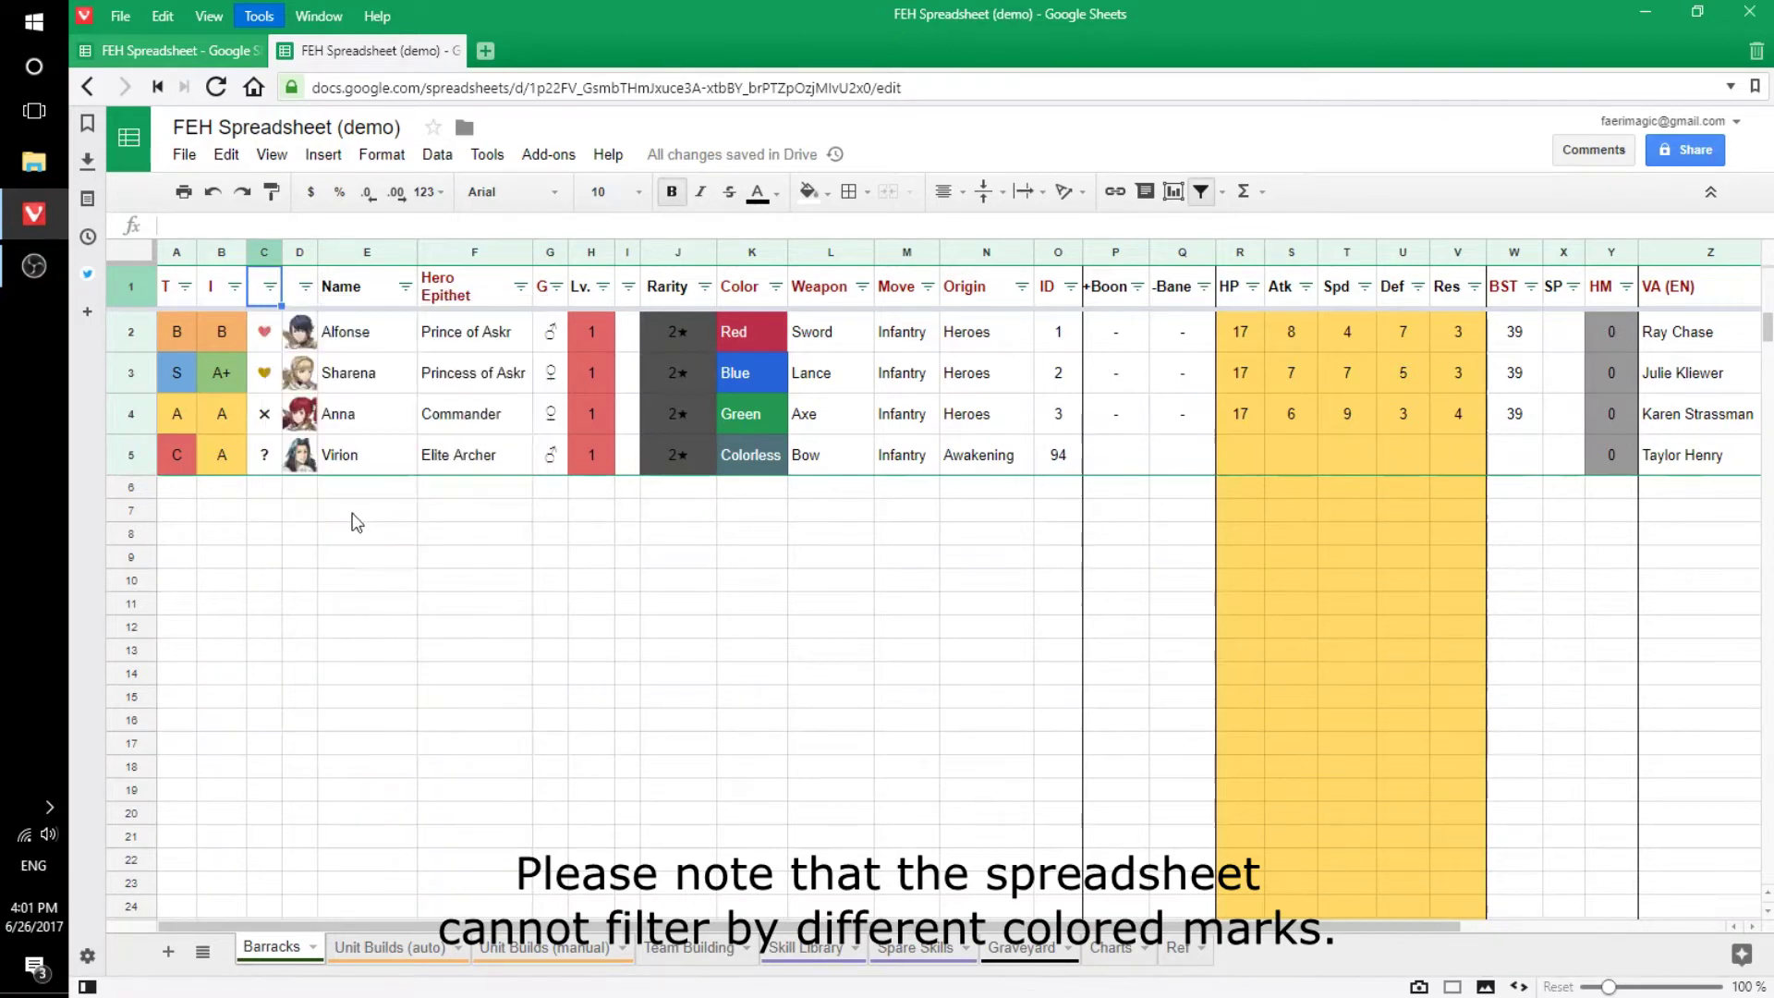
left_click(355, 513)
scroll(517, 434, "right", 1)
scroll(518, 434, "right", 3)
scroll(518, 434, "right", 1)
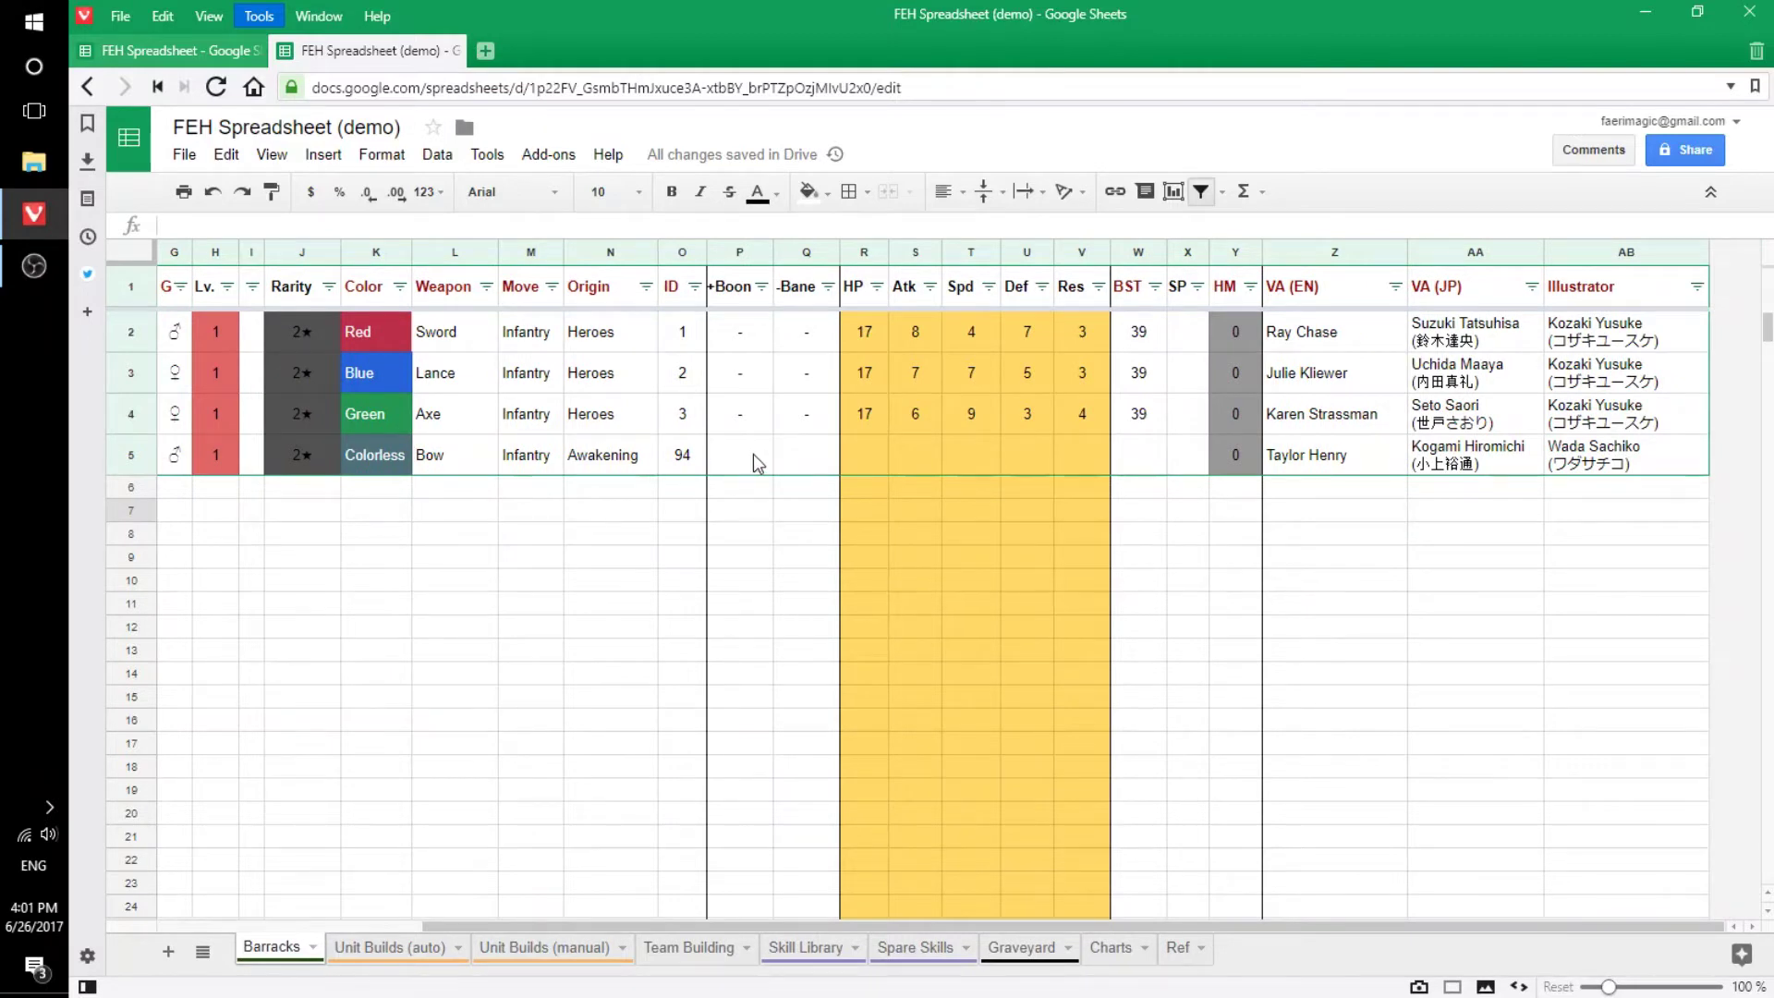
Enter Virion's stats 18, 6, 6, 5, 1 from HP onward and 50 SP.
left_click(873, 453)
left_click(1153, 465)
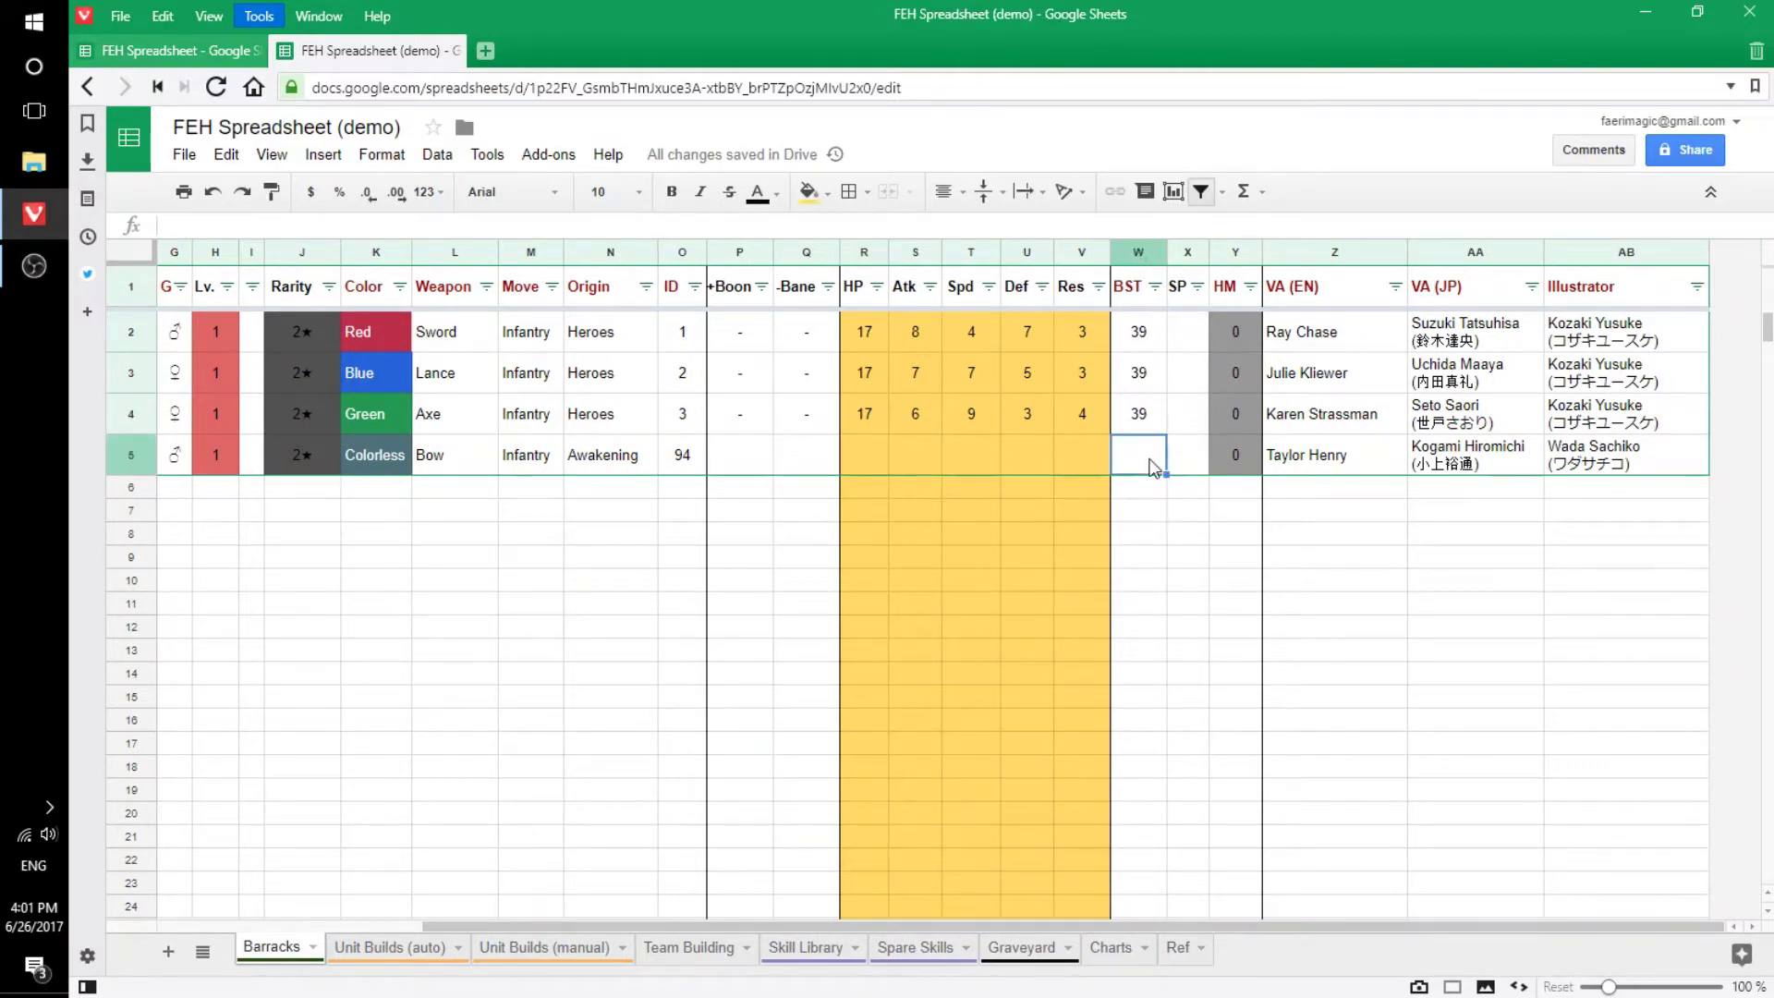
left_click(869, 453)
type("18\t6\t6\t5\t")
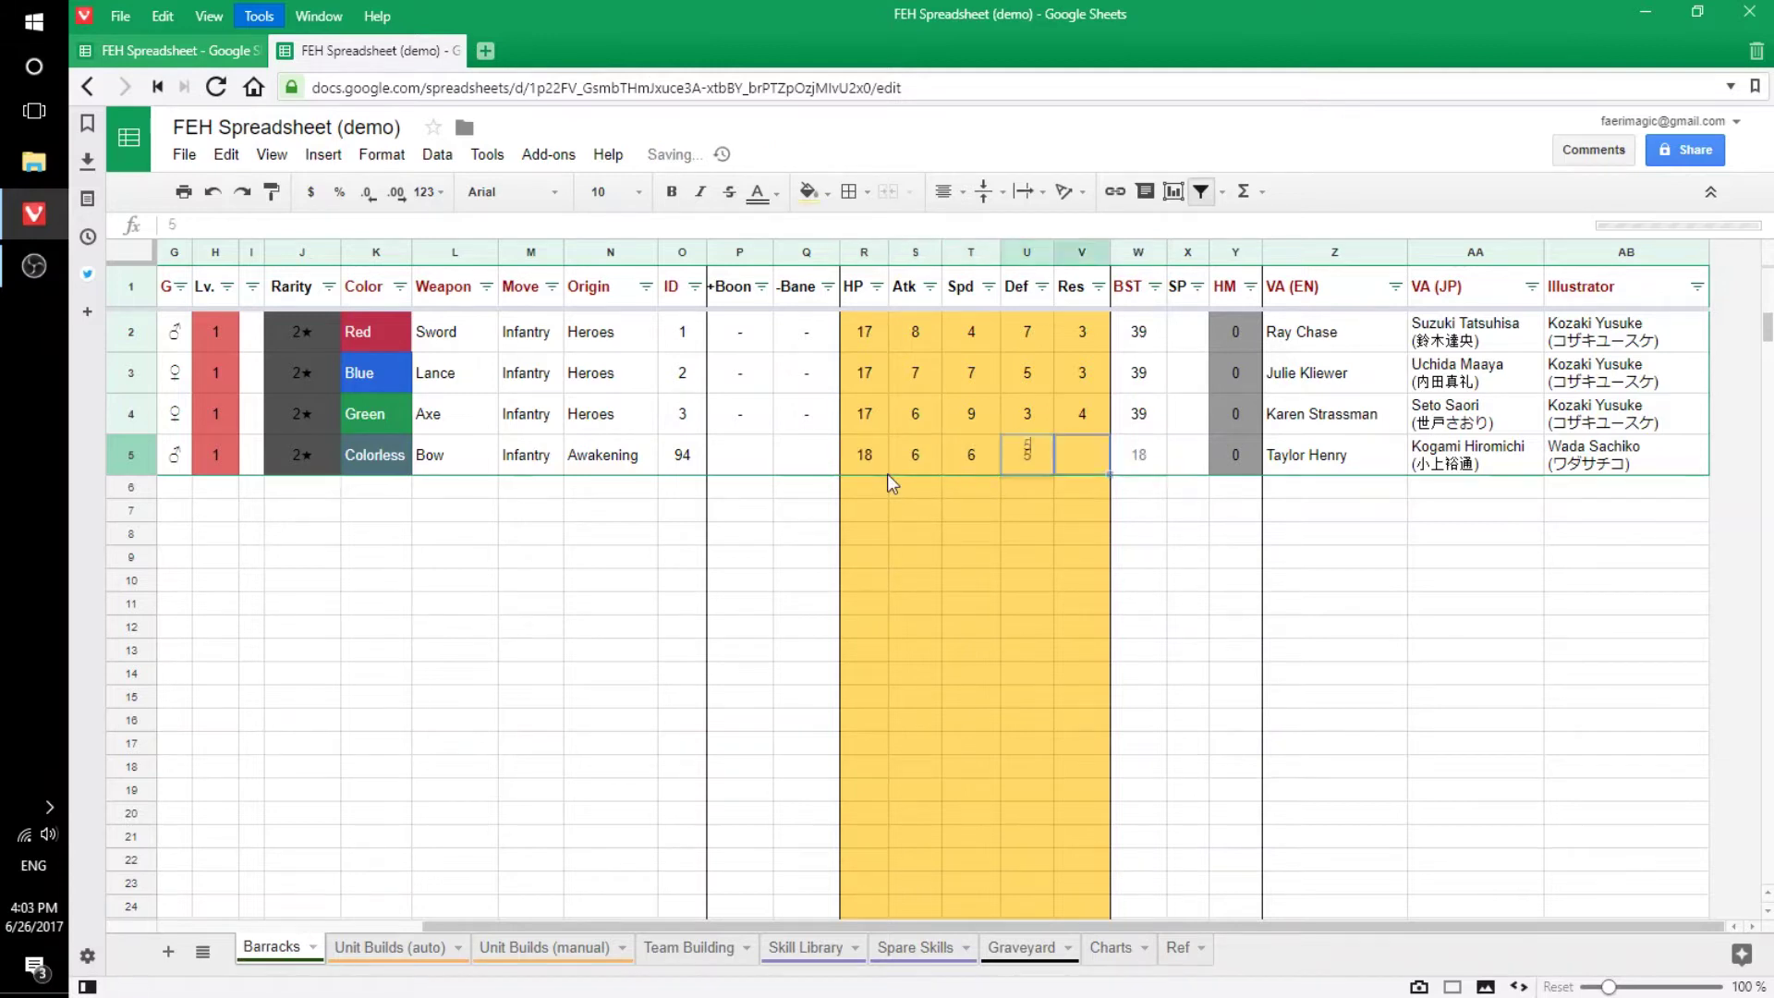
type("1")
left_click(1192, 462)
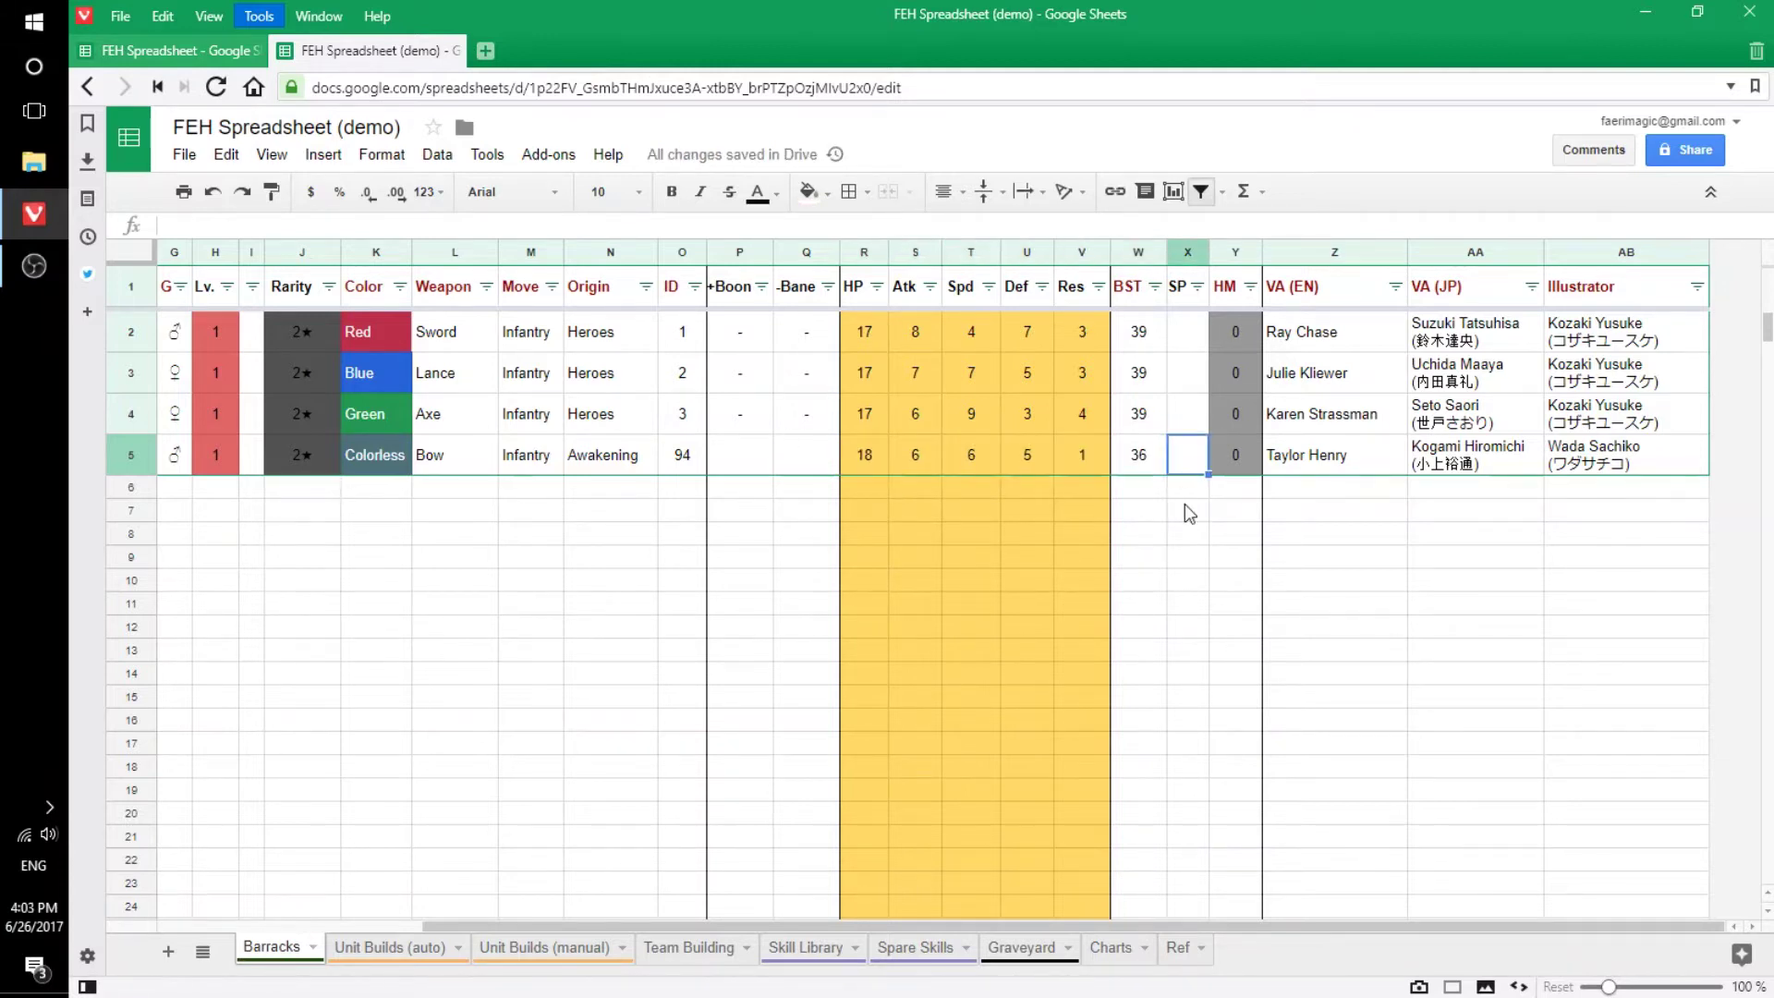
type("50")
key("Return")
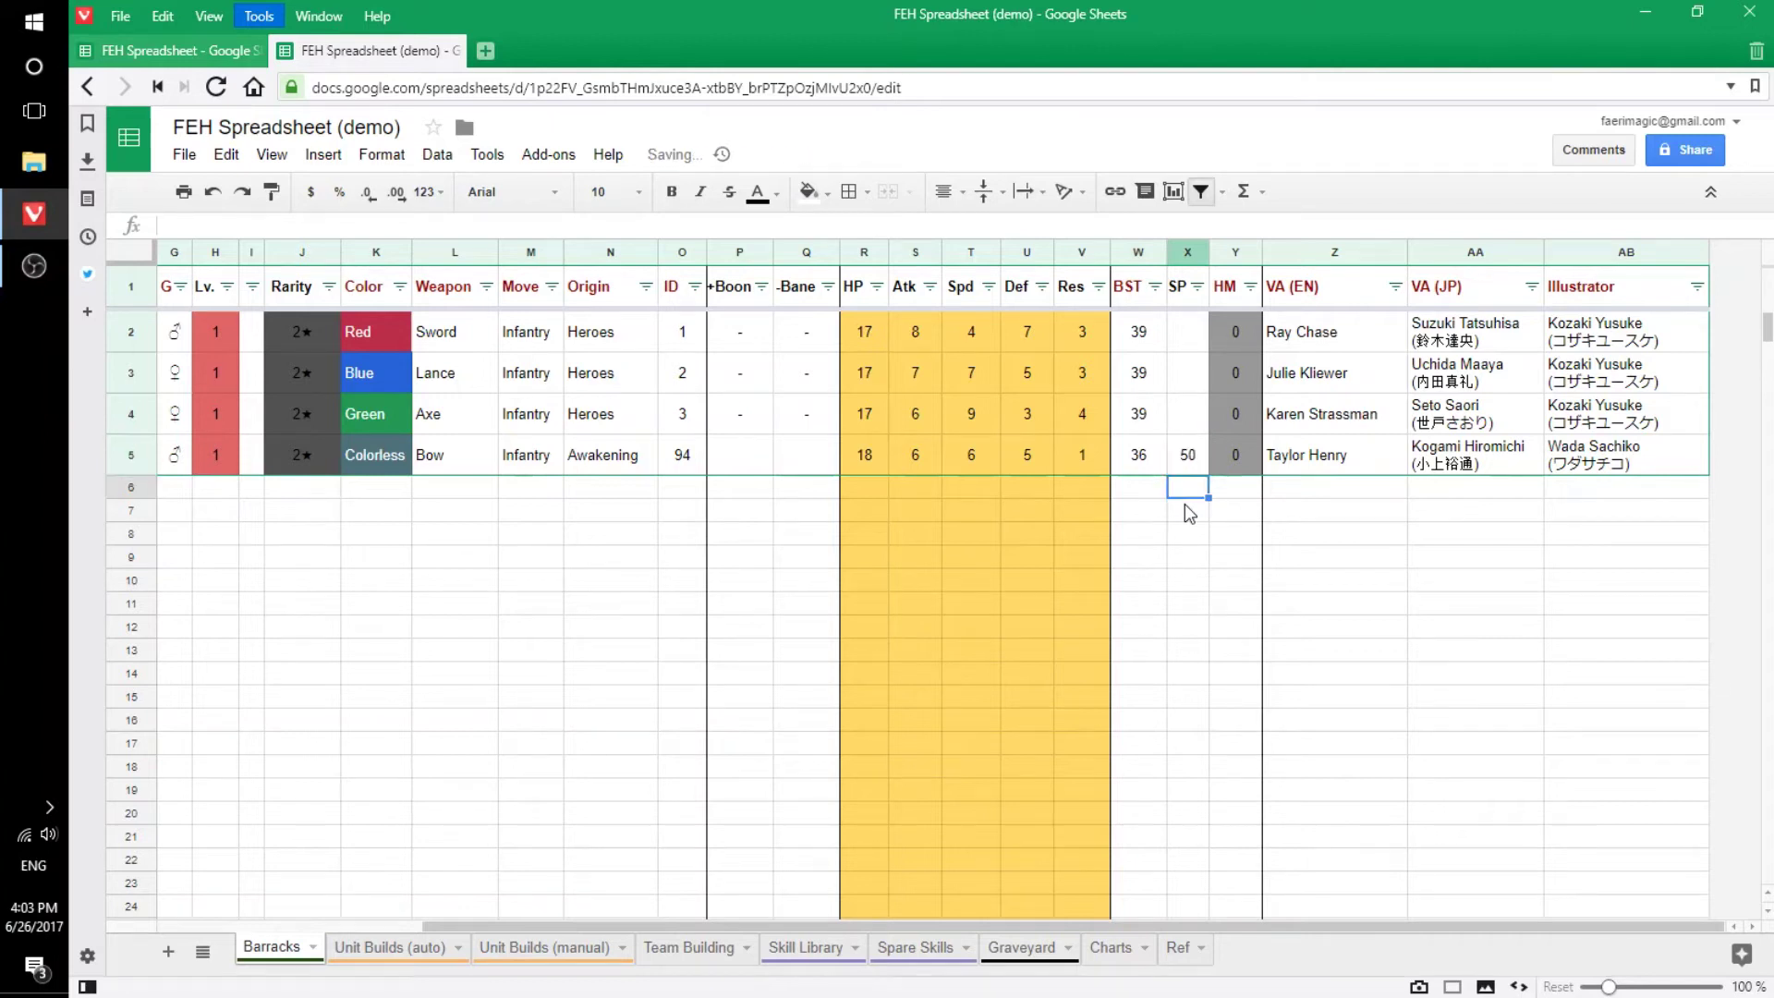
Enter Spd as Virion's boon and Atk as his bane.
scroll(1257, 513, "left", 3)
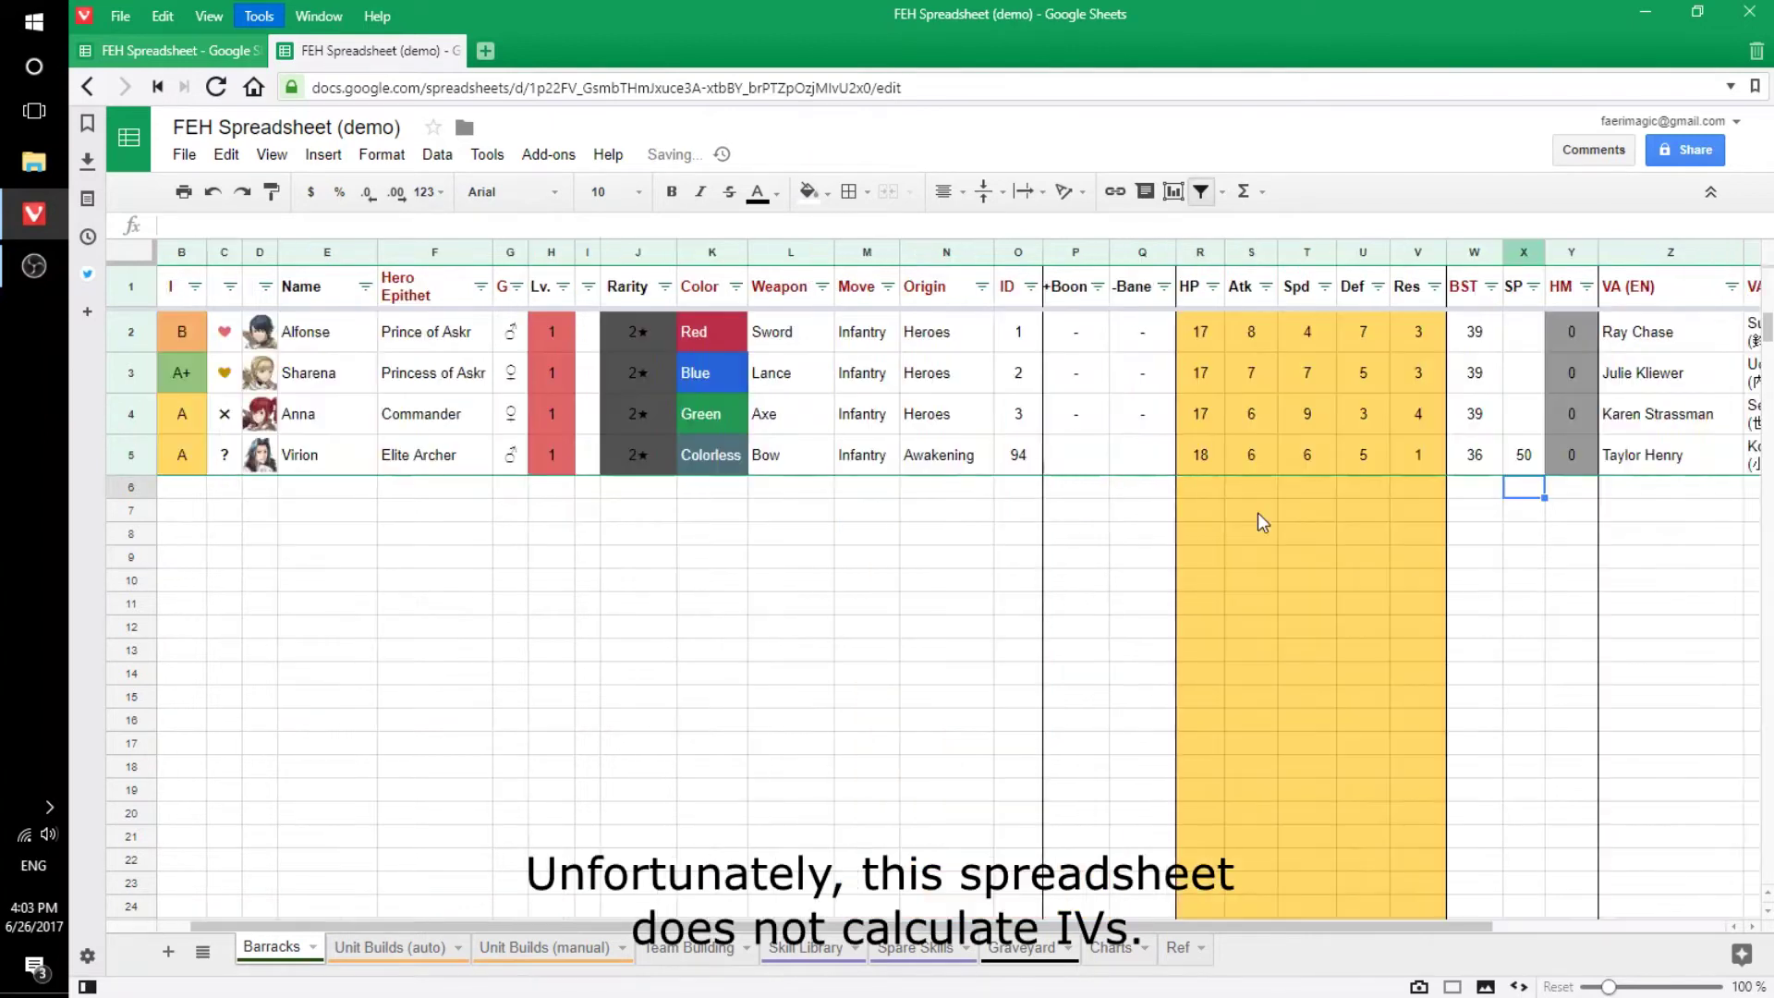
left_click(1000, 466)
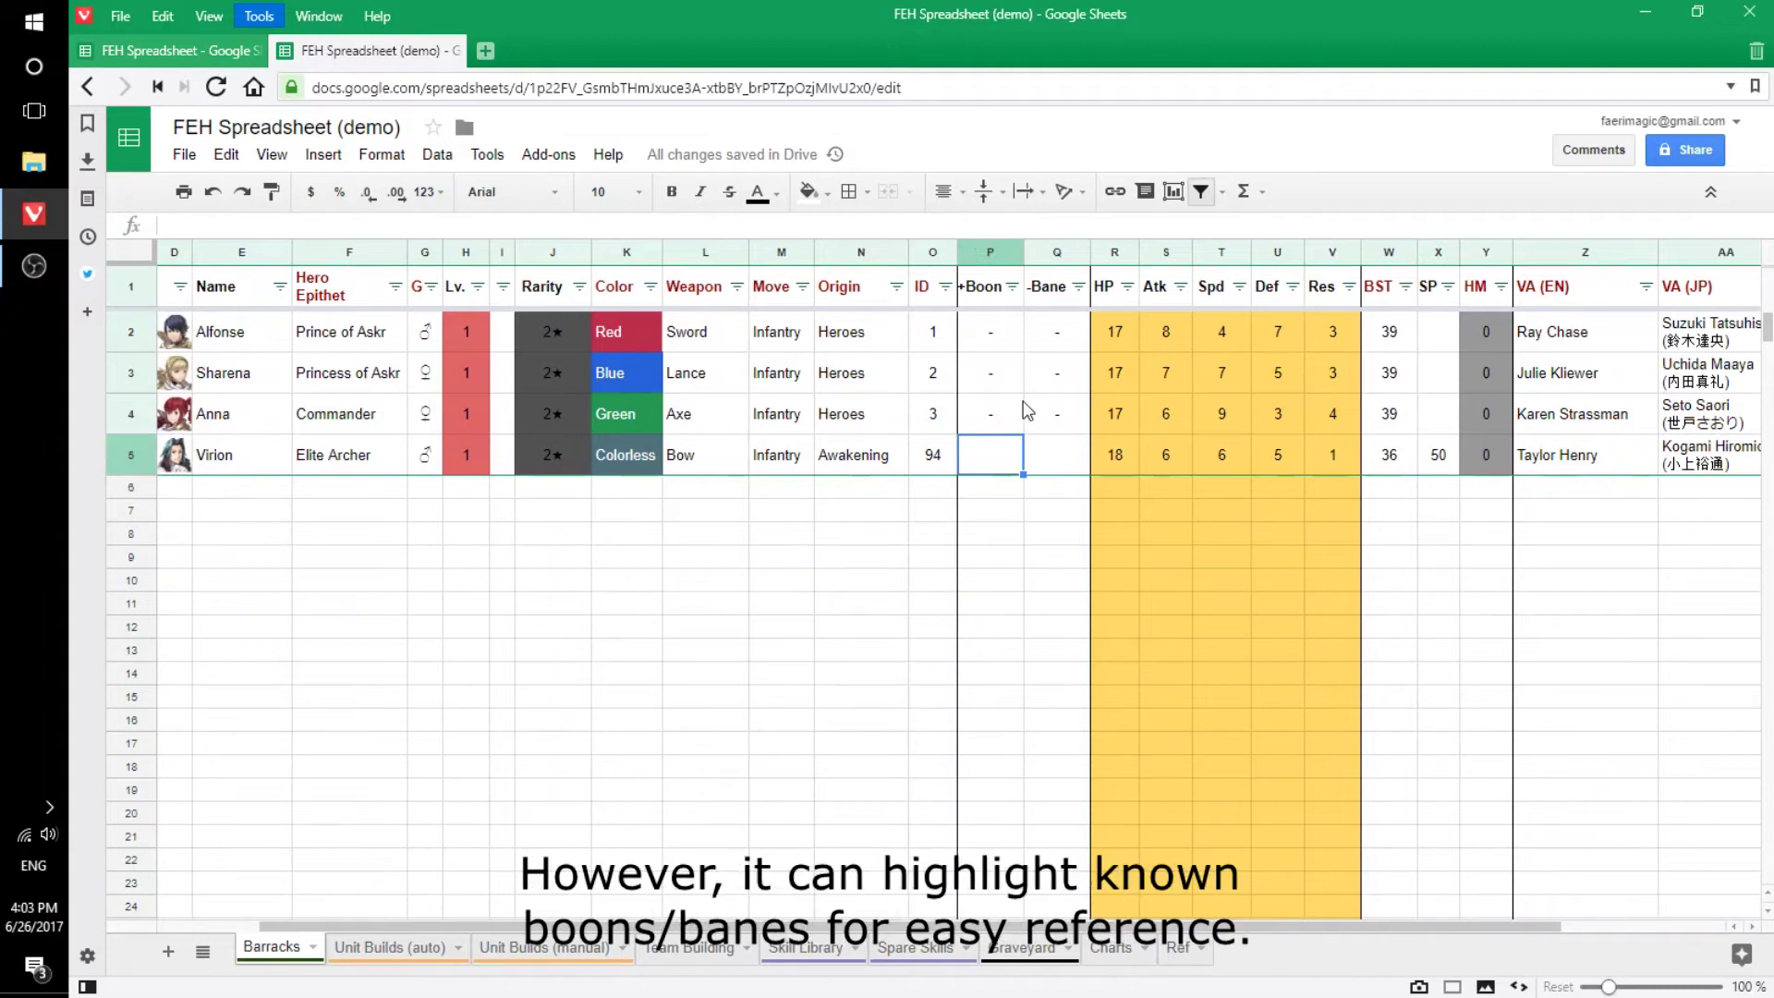
type("Spd")
key("Return")
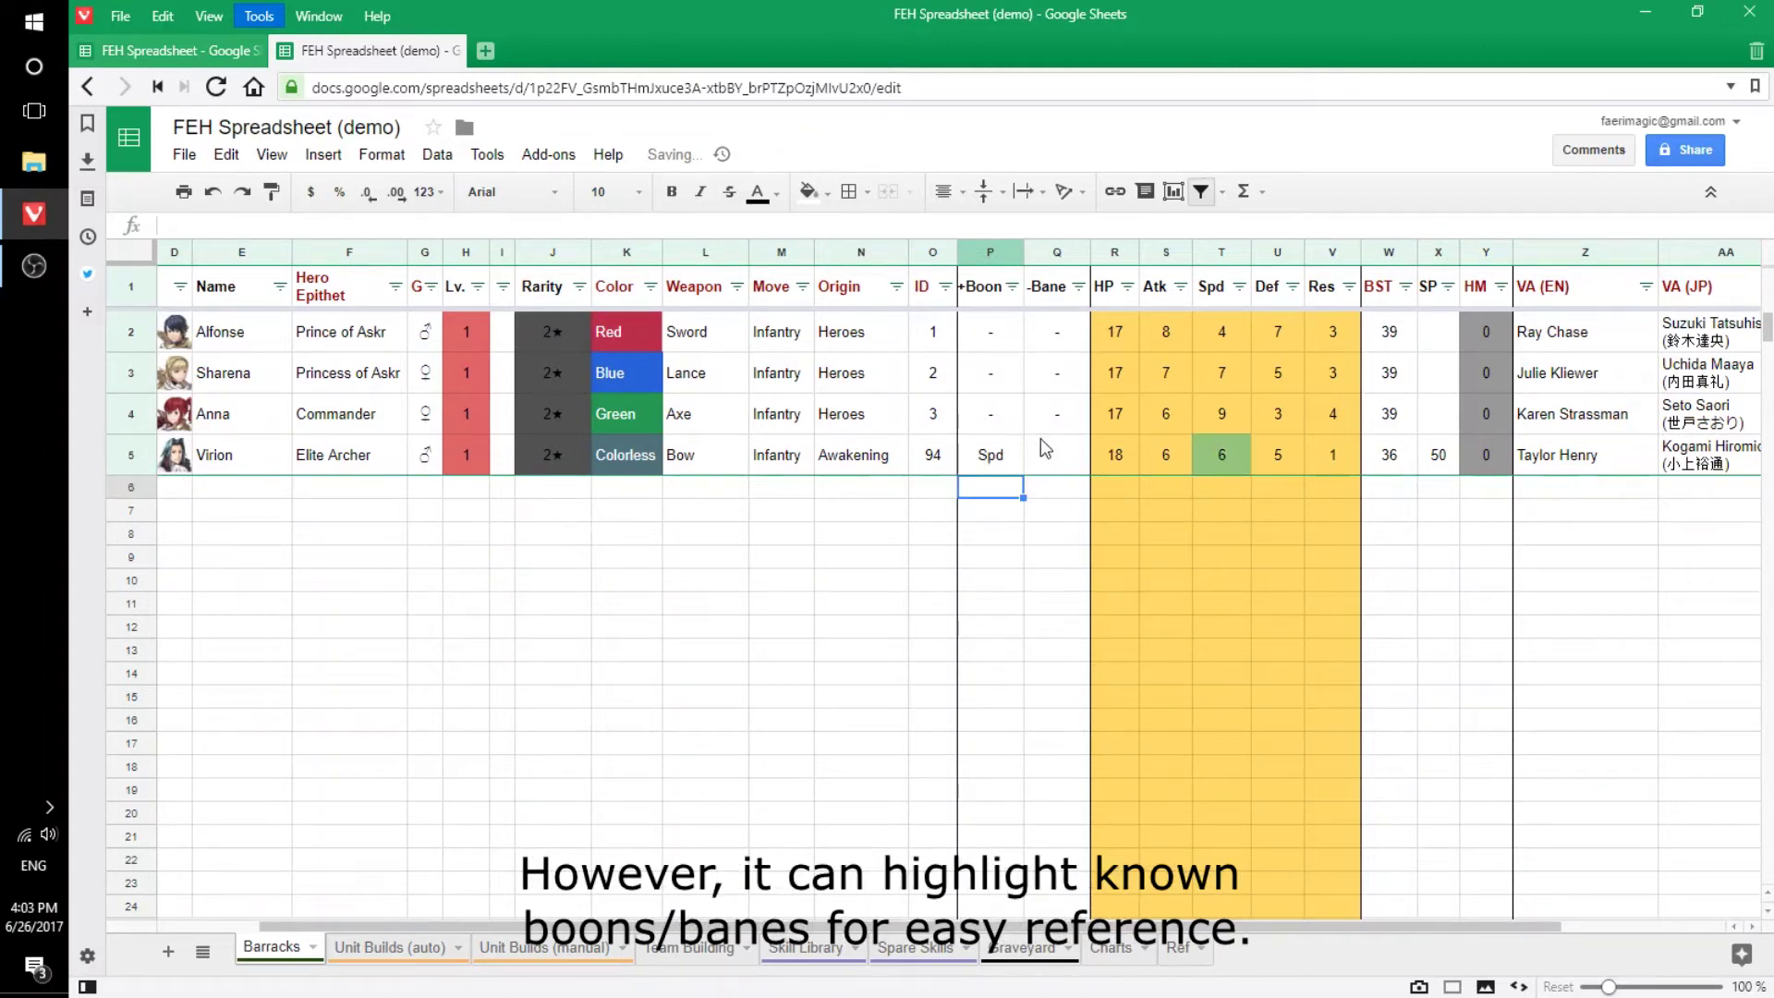
left_click(1044, 445)
type("Atk")
key("Return")
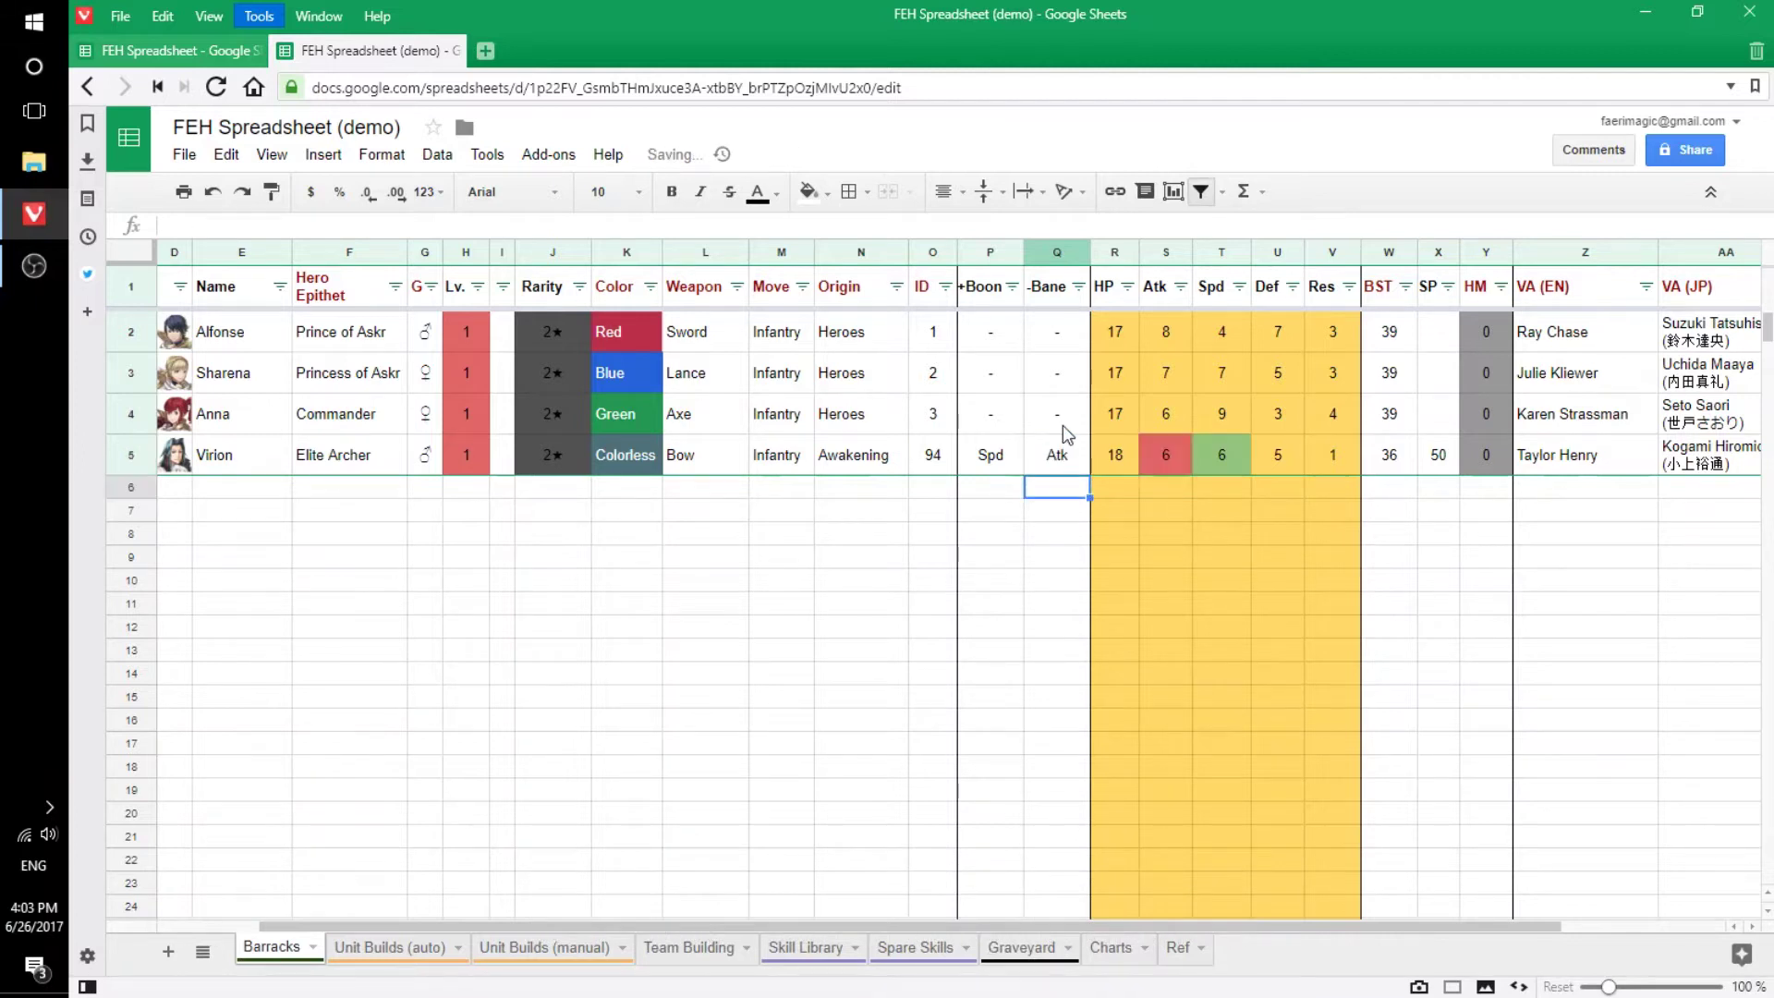
Change Virion's boon to Def and bane to Res.
left_click(995, 452)
type("Def")
key("Return")
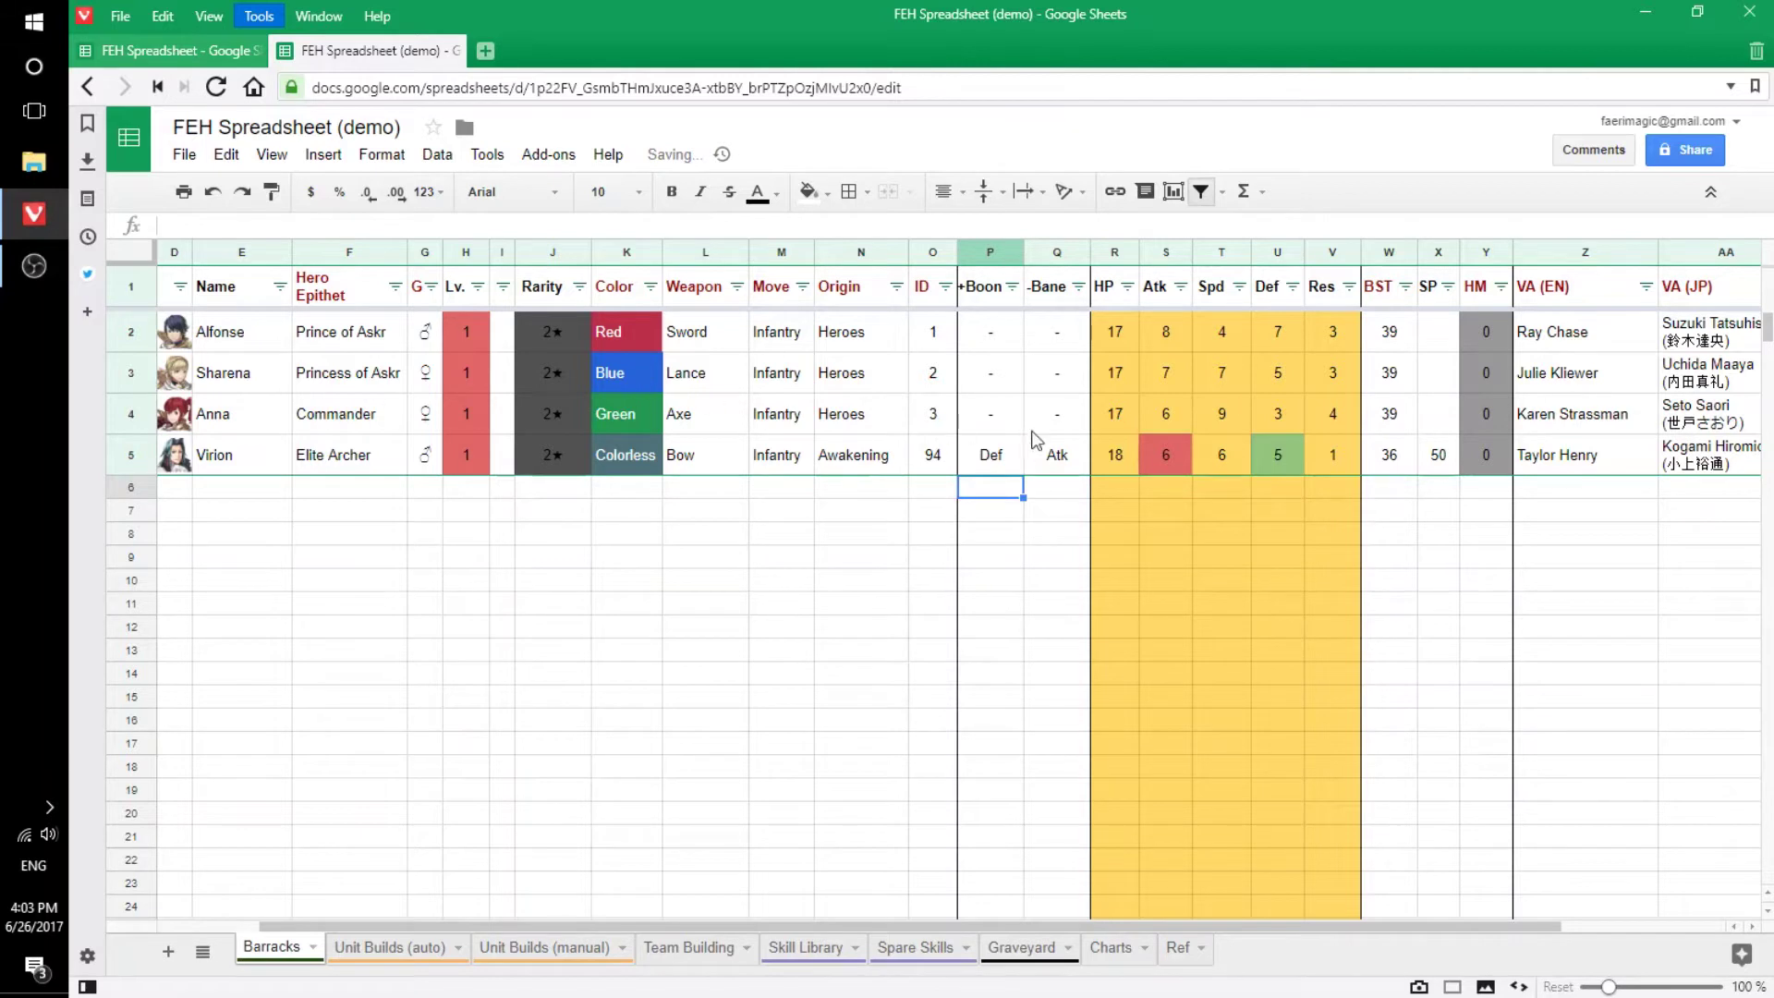
left_click(1044, 451)
type("Res")
key("Return")
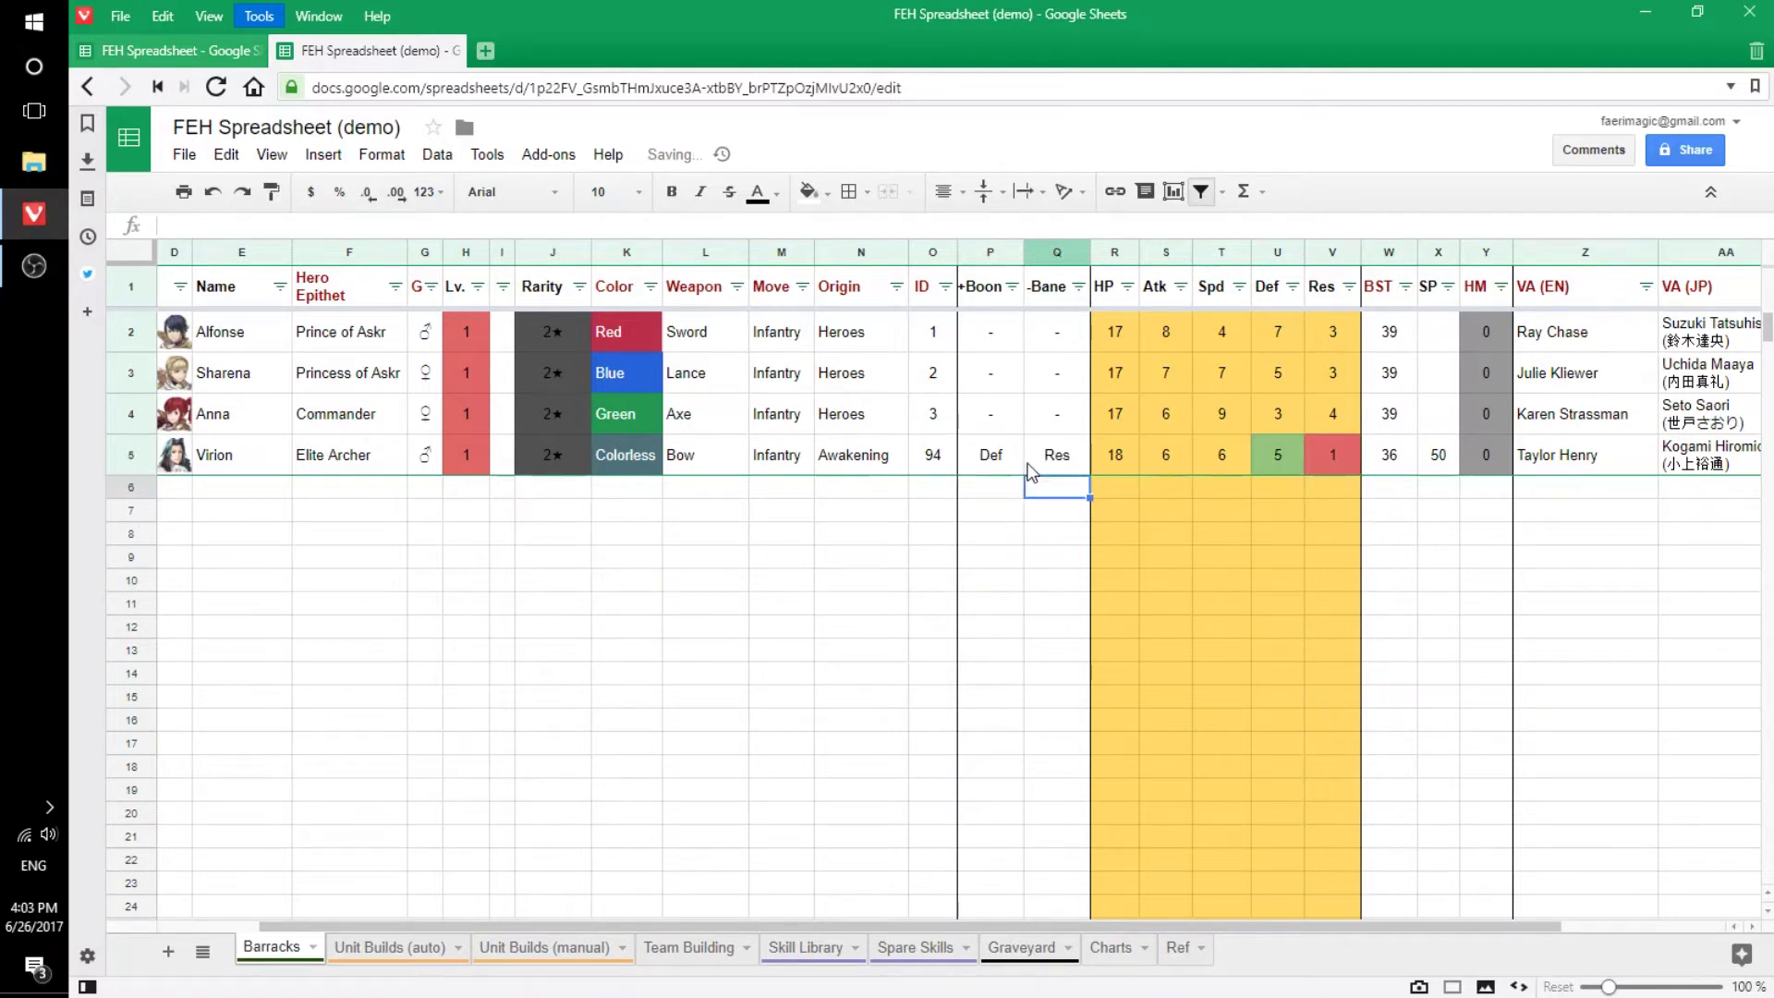
scroll(1011, 587, "left", 3)
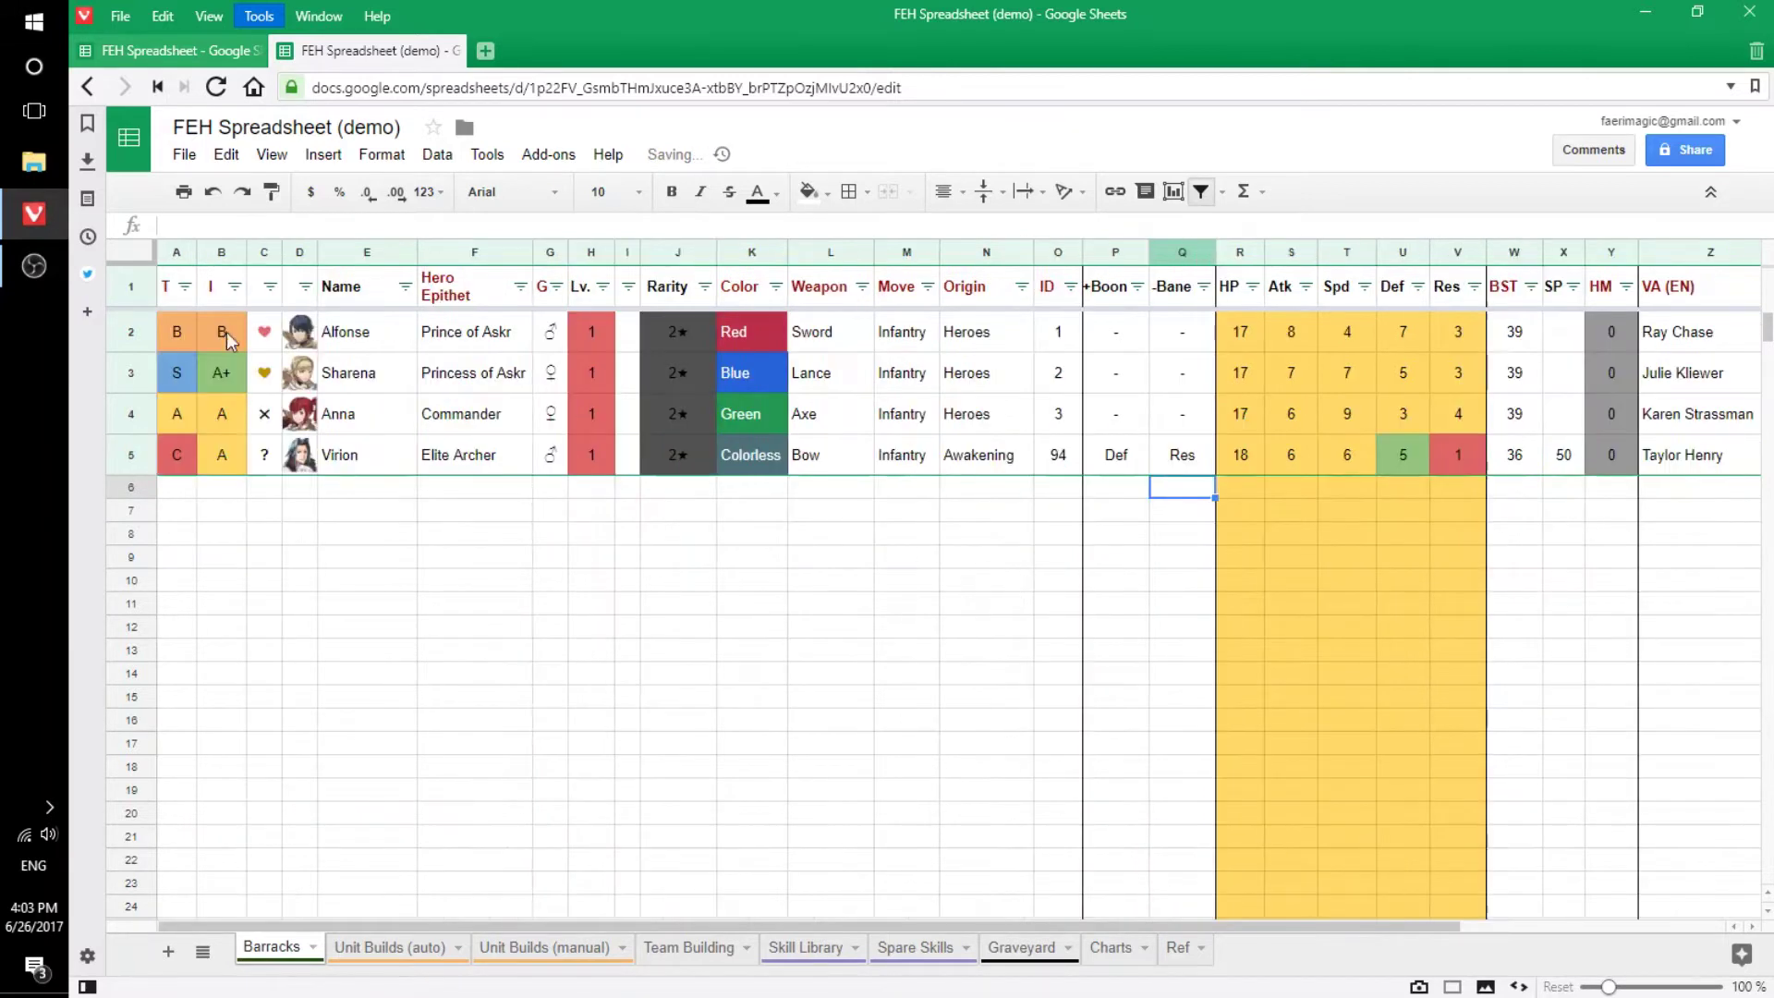
Enter Masked Marth in E6 and Bride Caeda in E7.
left_click(366, 487)
type("Marth (Masked)")
key("Return")
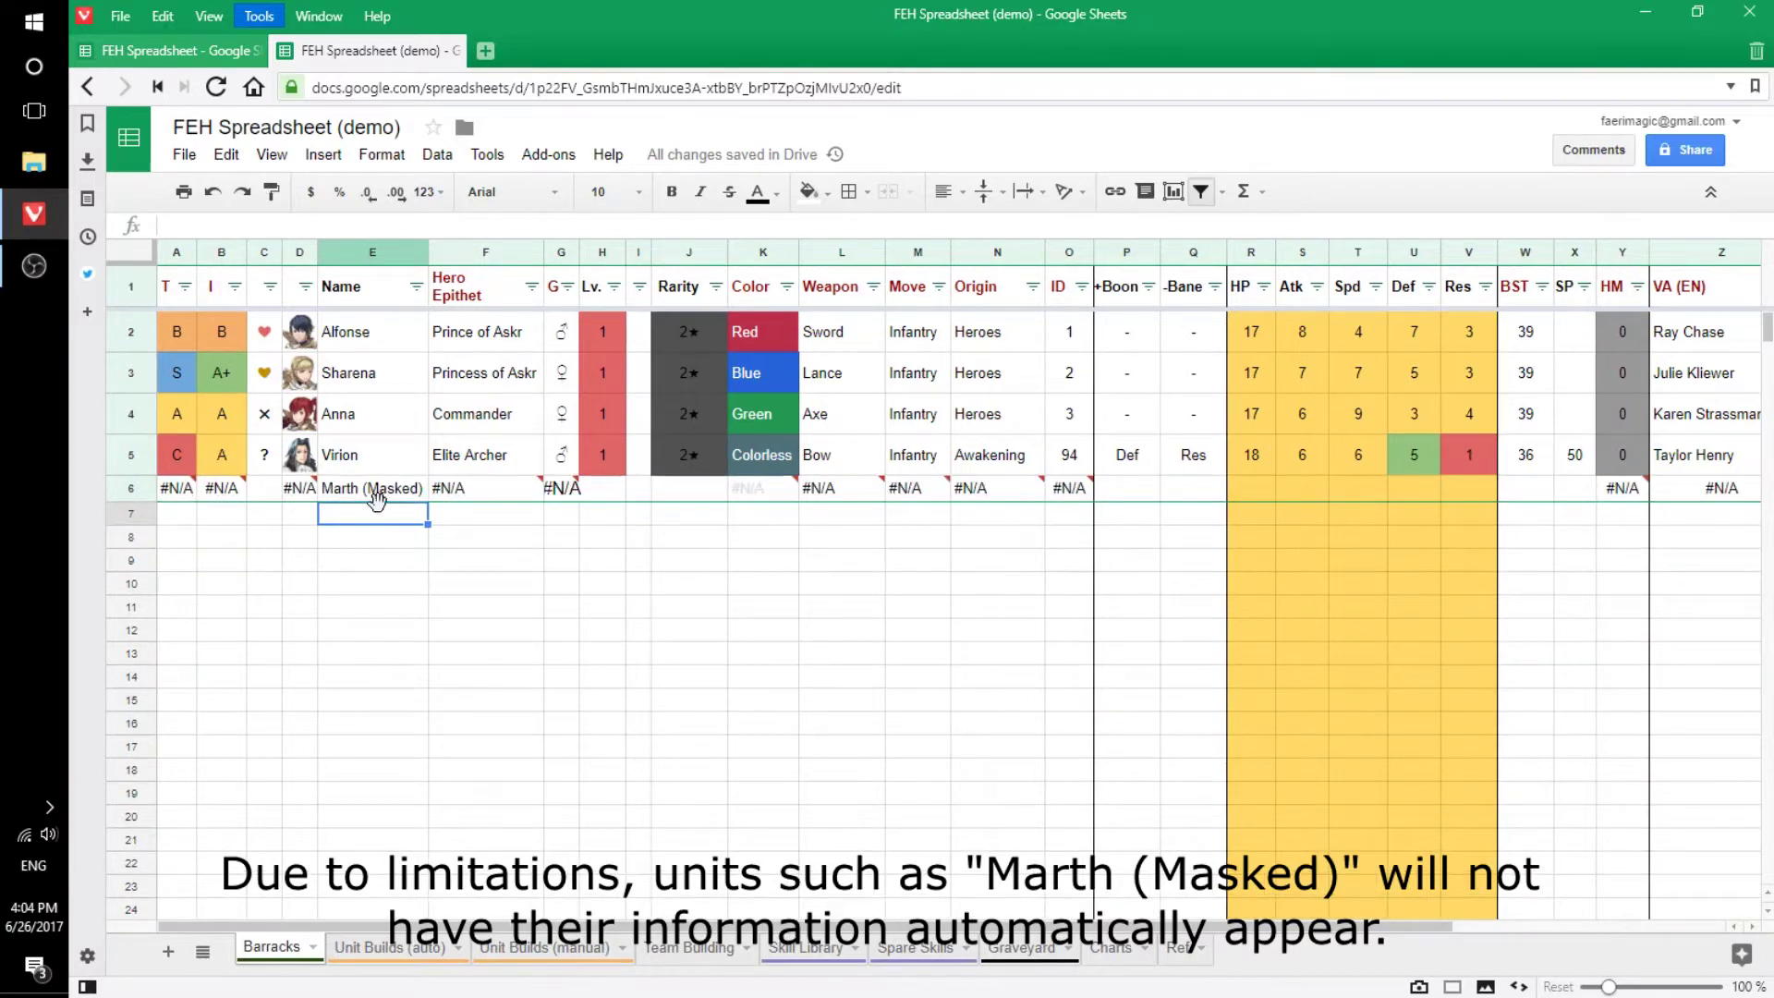
left_click(411, 487)
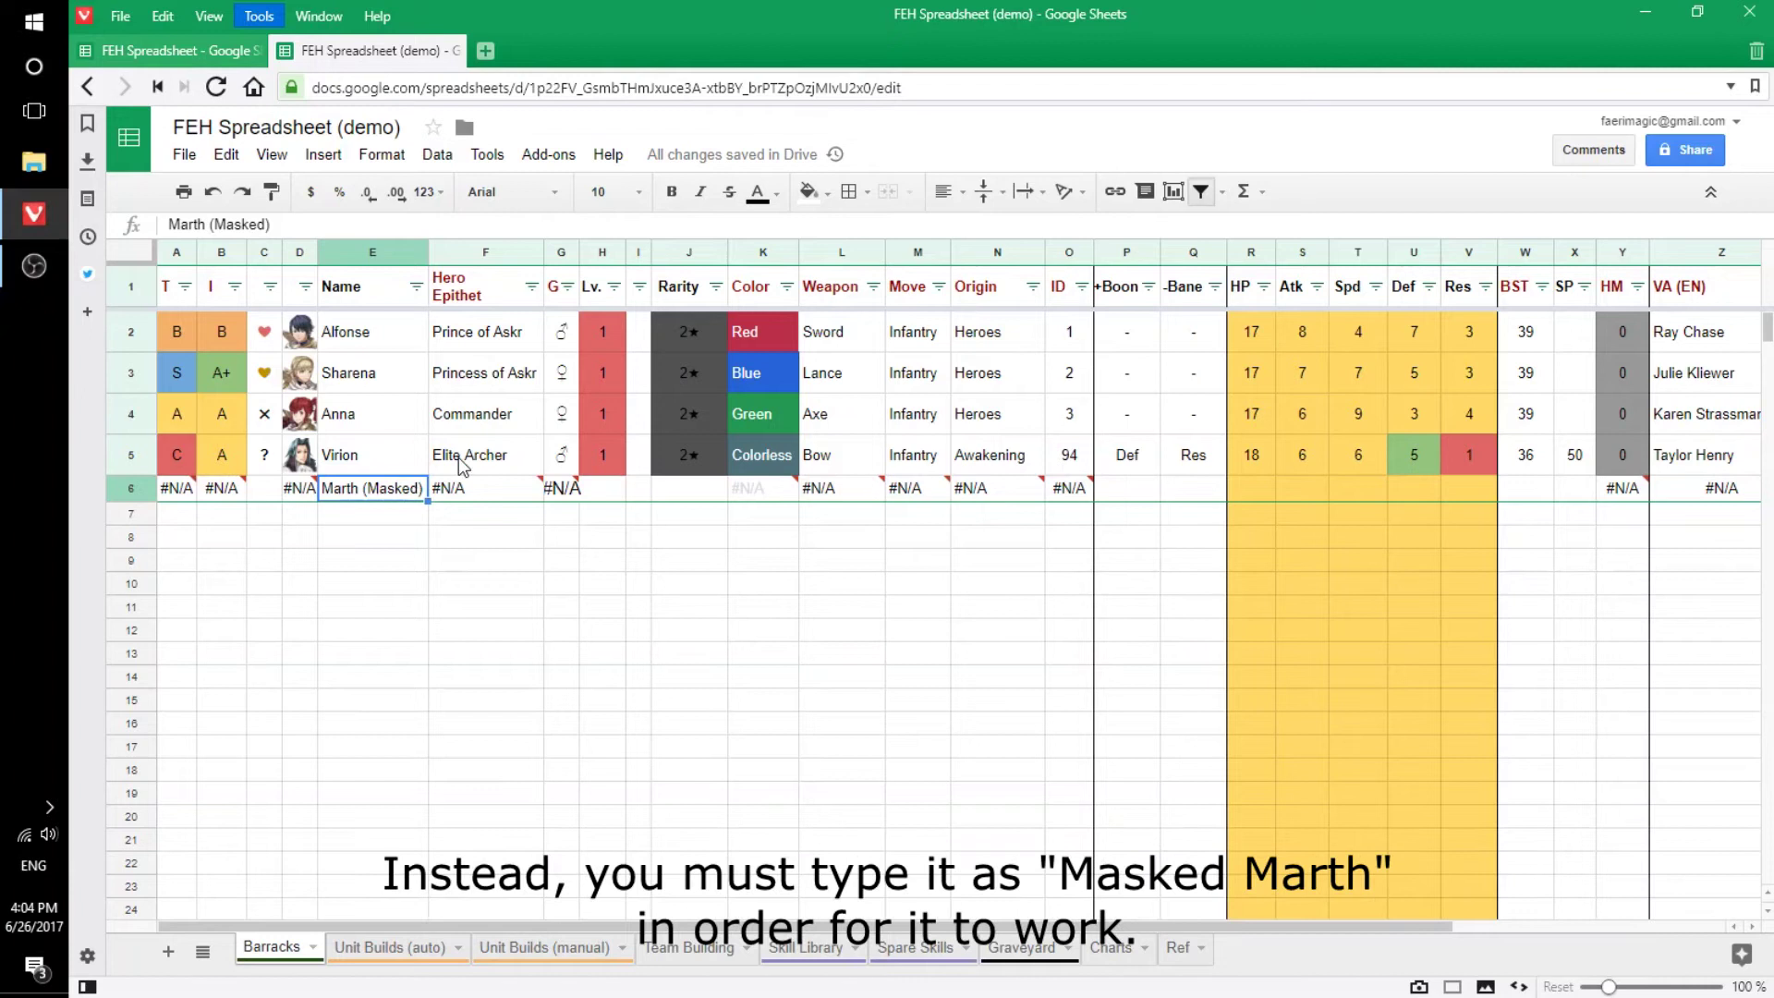
type("MAsked")
key("BackSpace")
key("BackSpace")
key("BackSpace")
type("asked Mar")
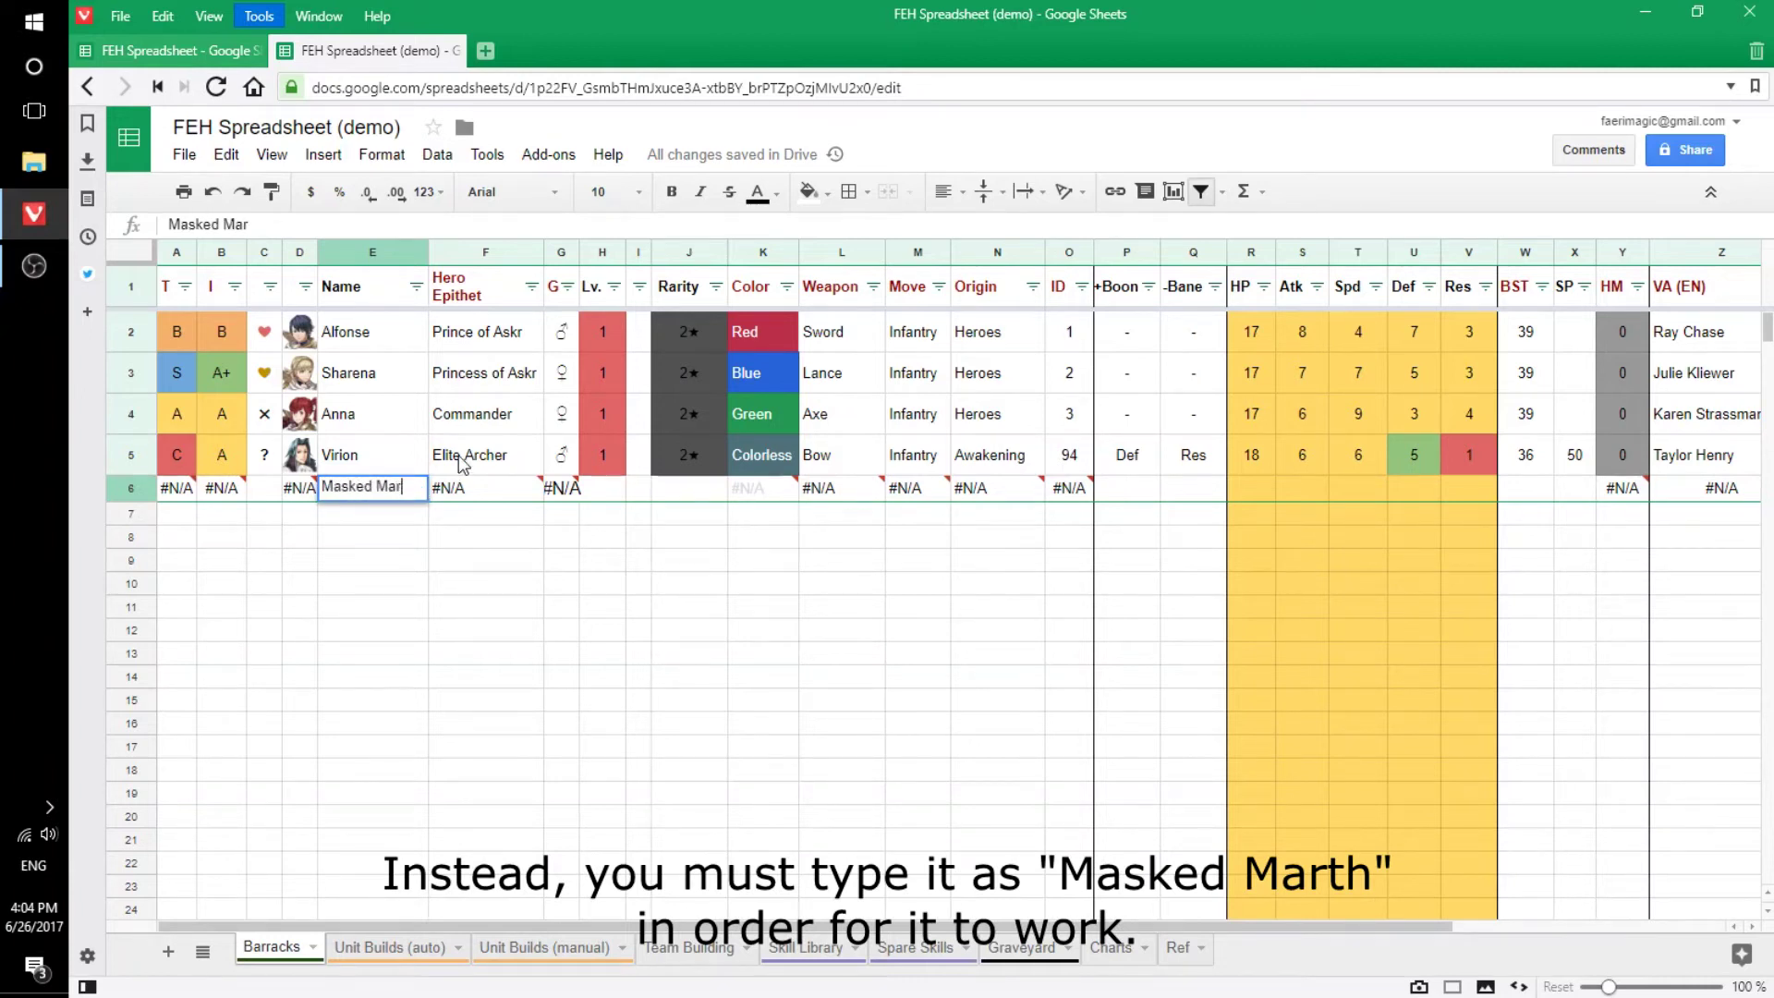
type("th")
key("Return")
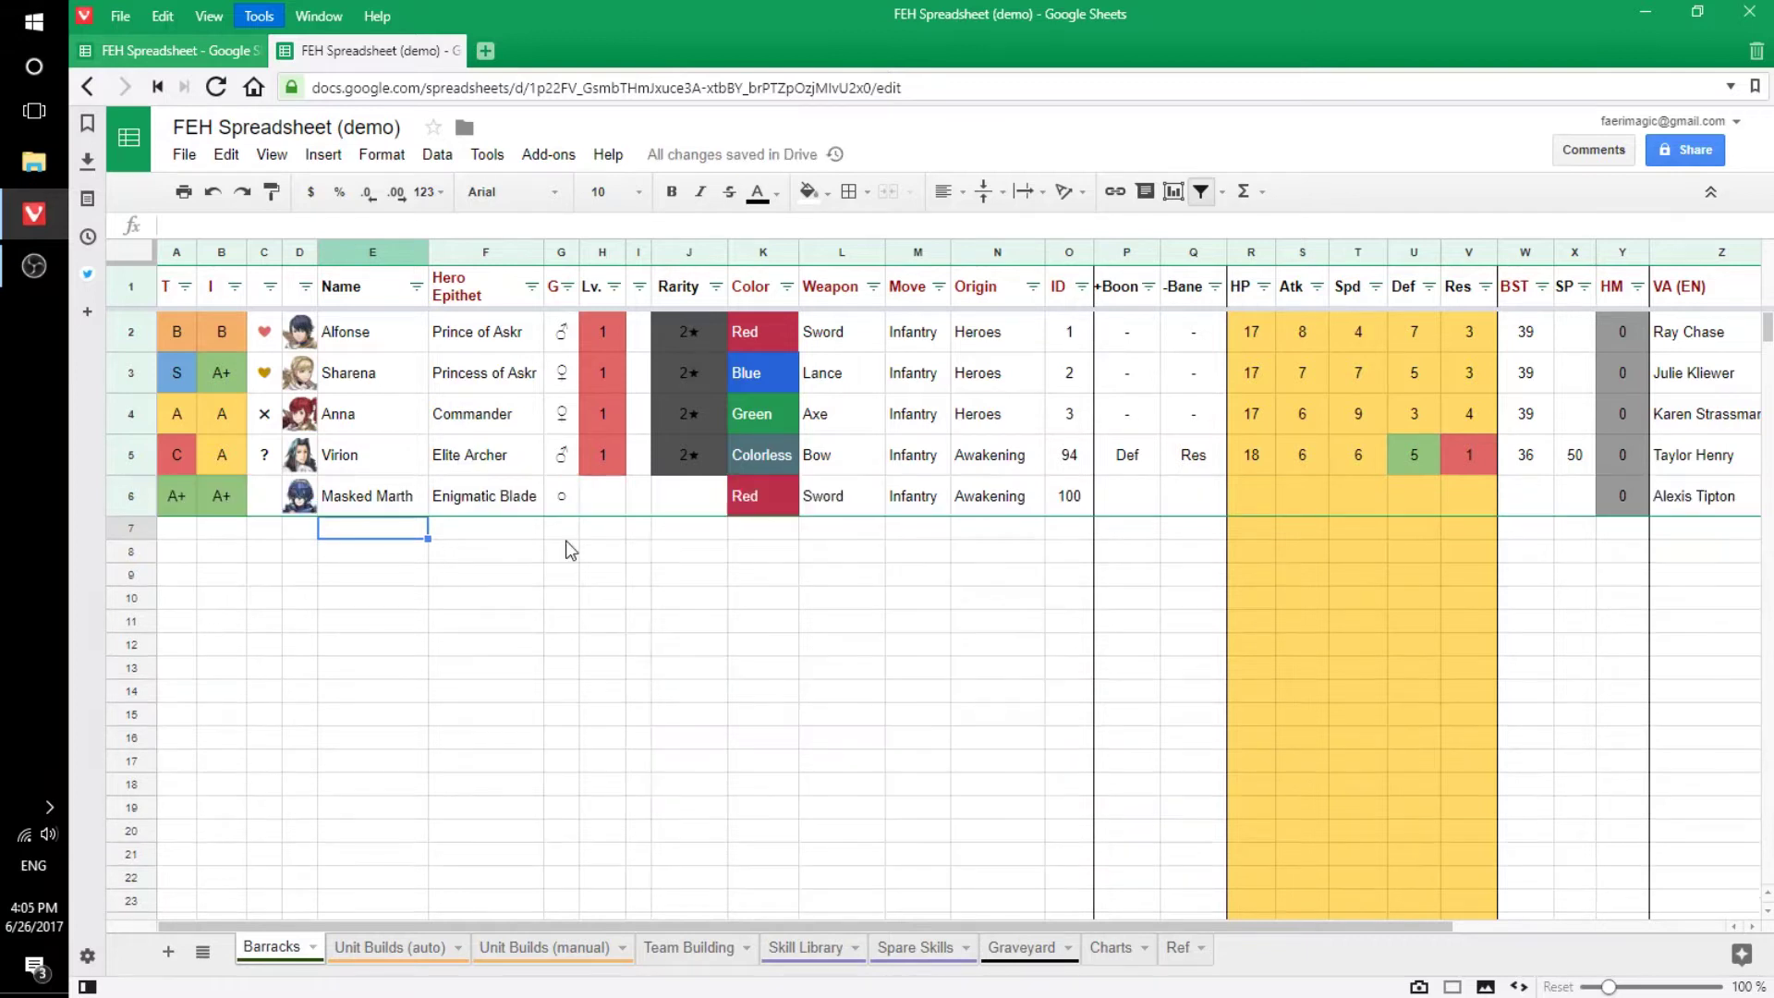
type("Brid")
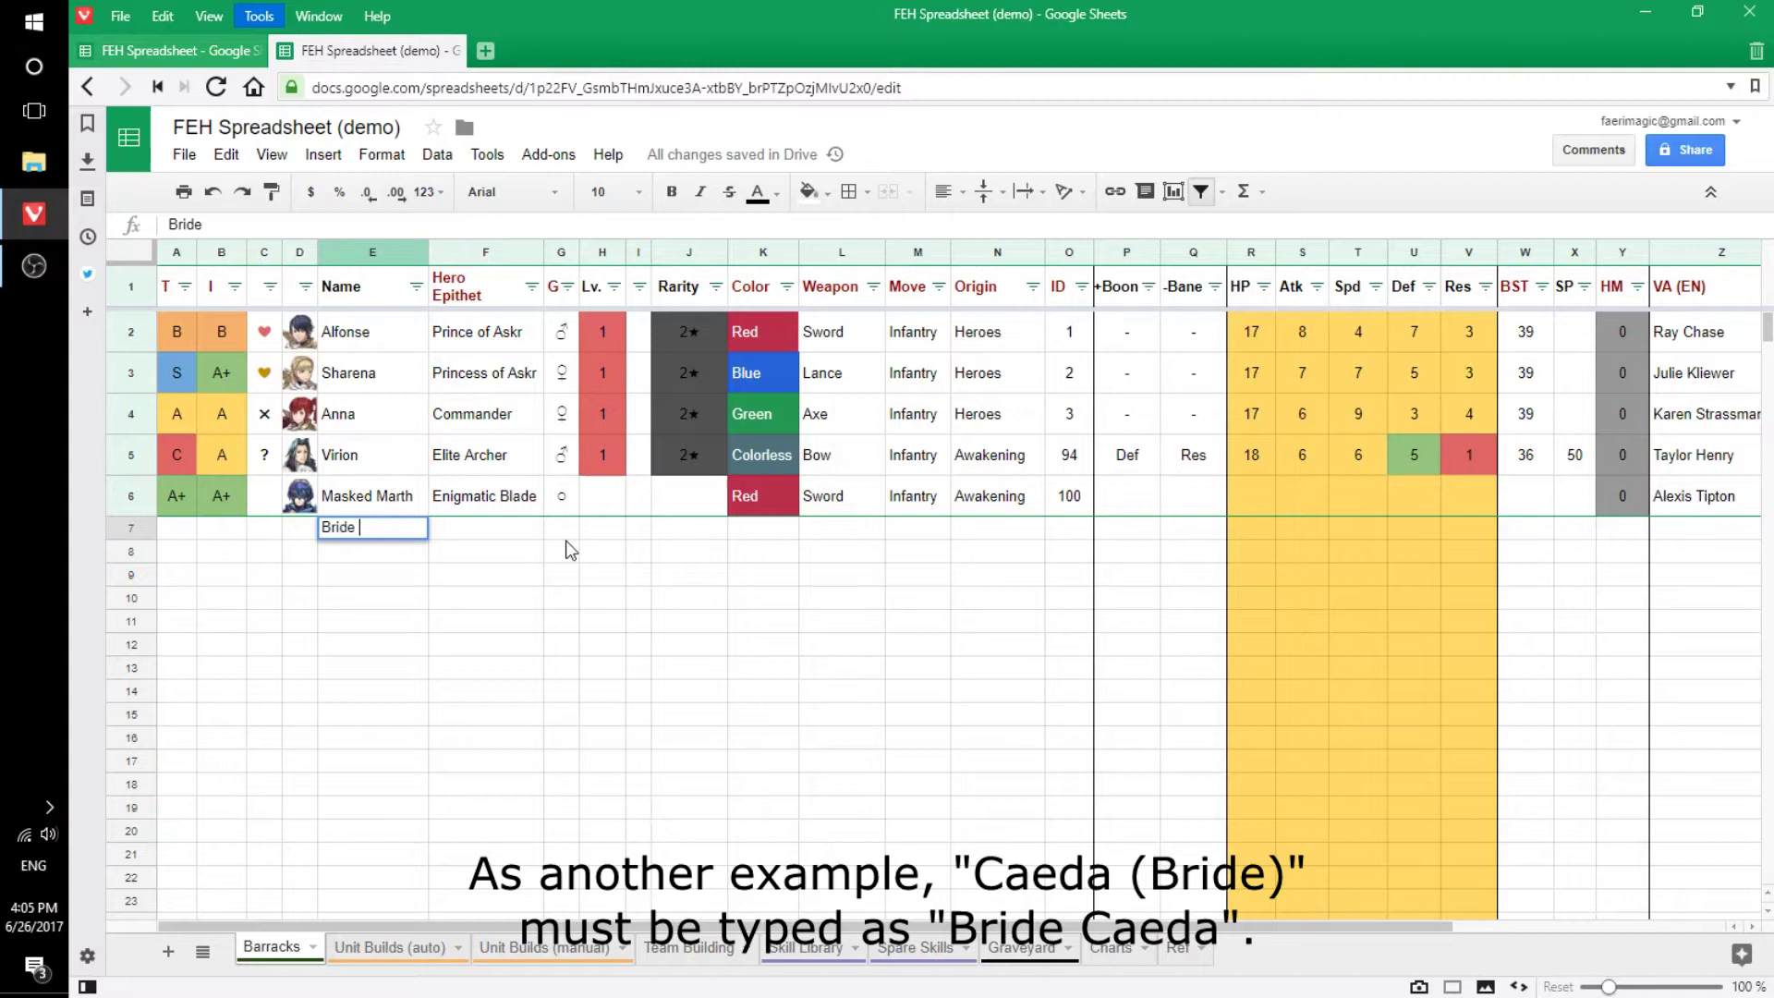
type("eda")
key("Return")
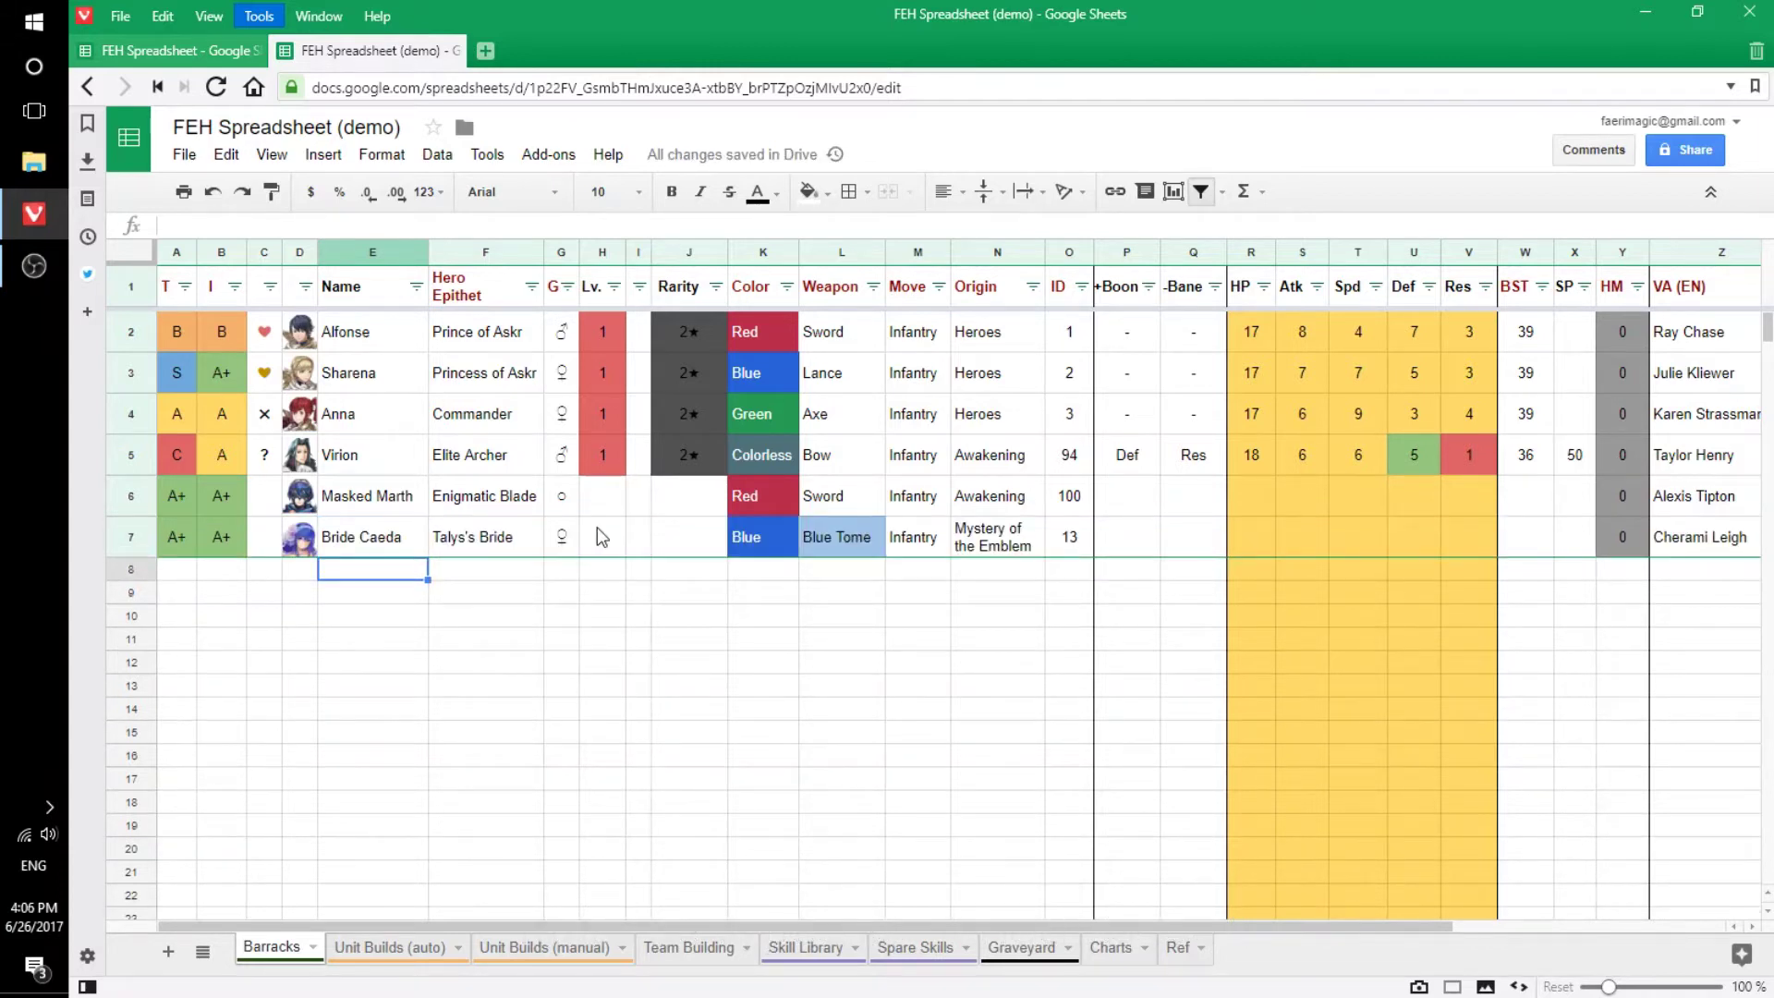
Delete the VA (EN) and VA (JP) columns from Barracks.
scroll(647, 535, "right", 5)
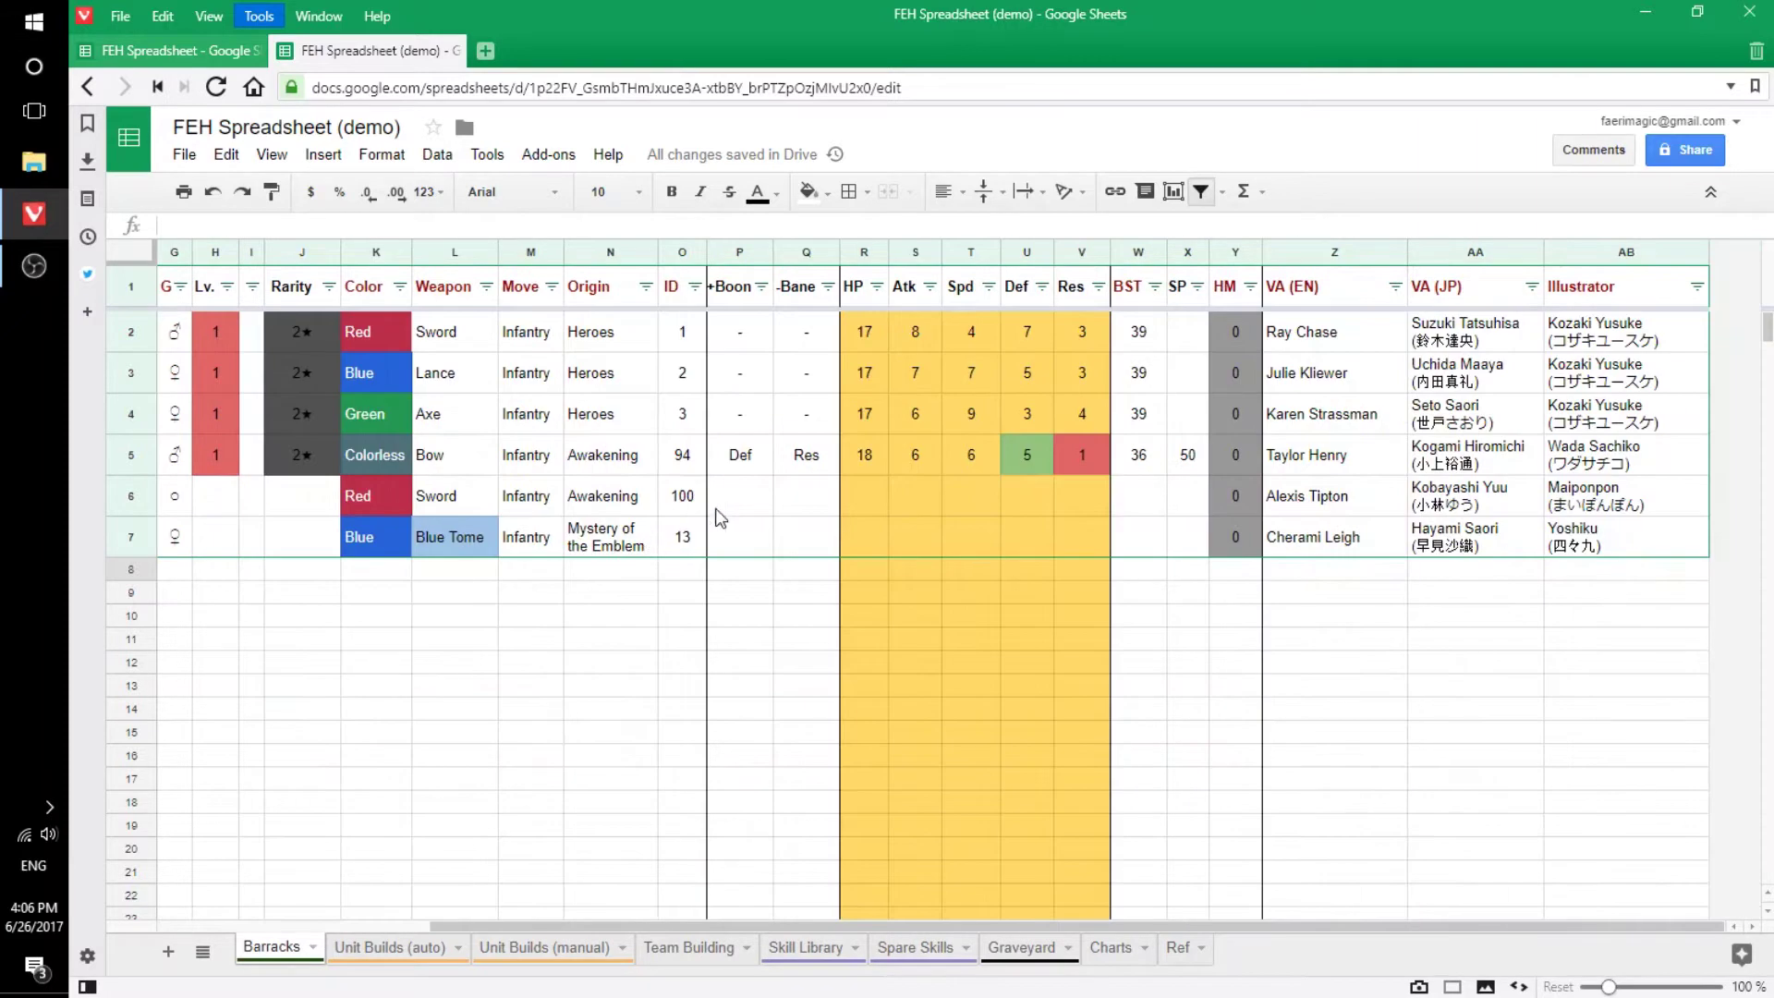
left_click(1331, 251)
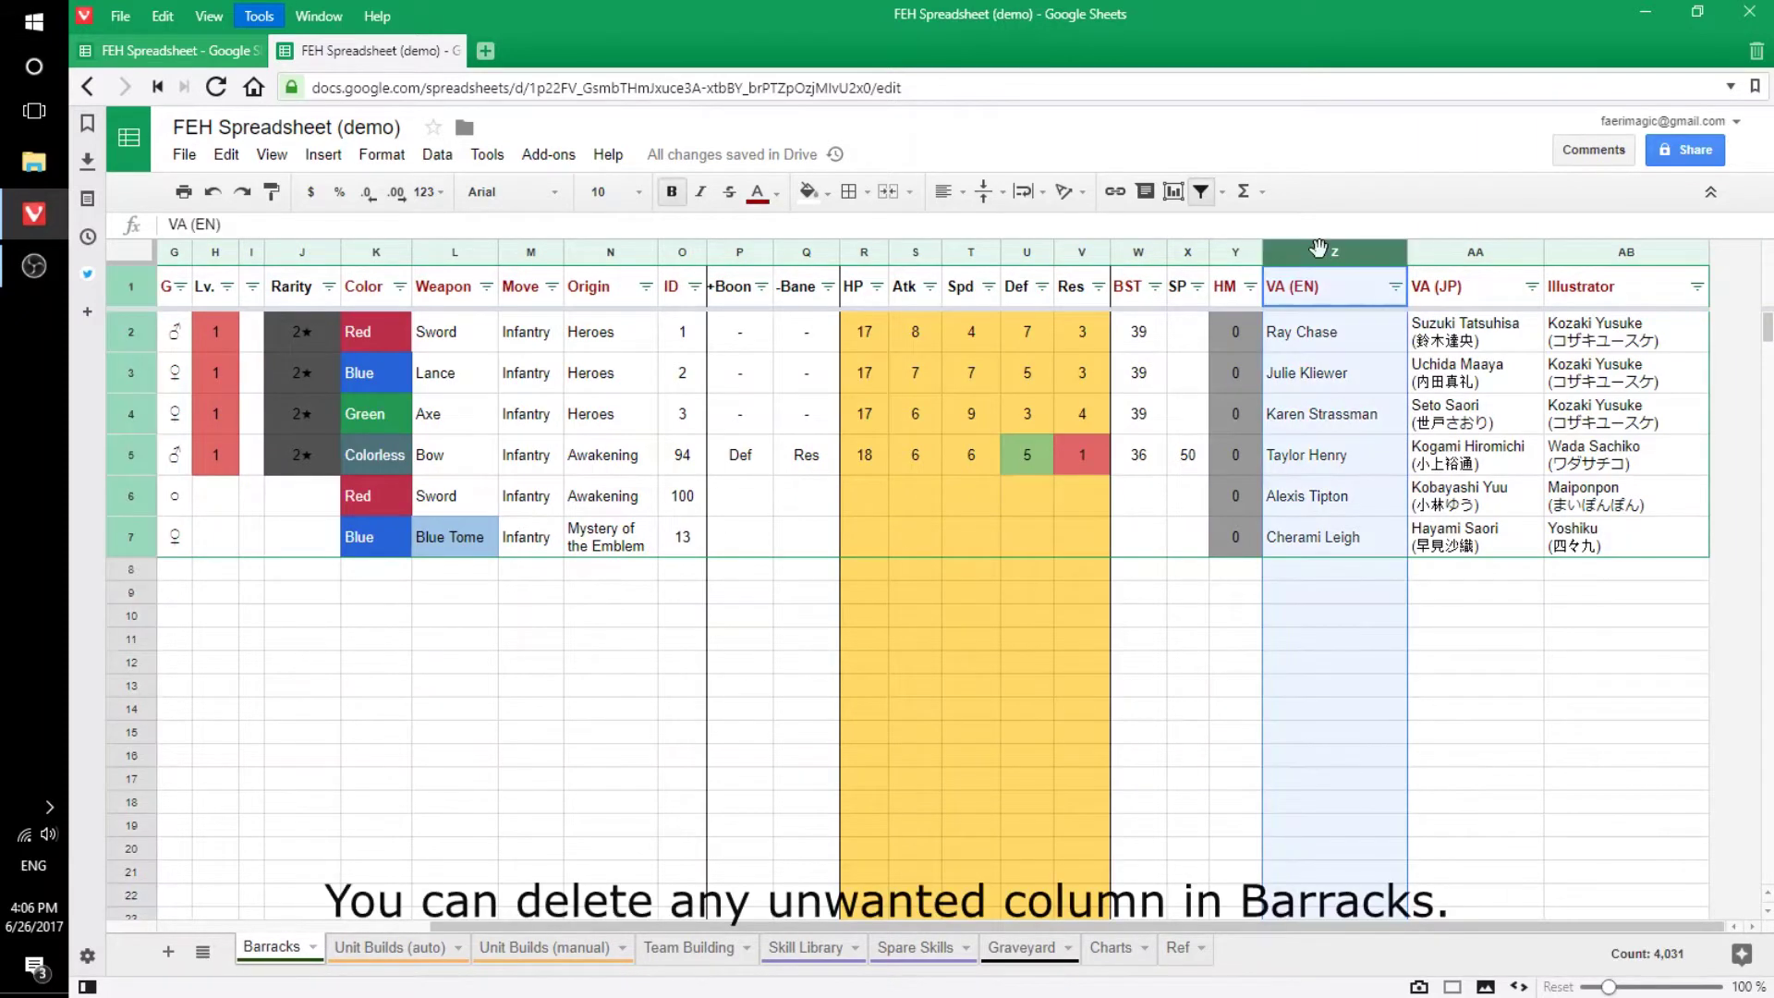
right_click(1322, 251)
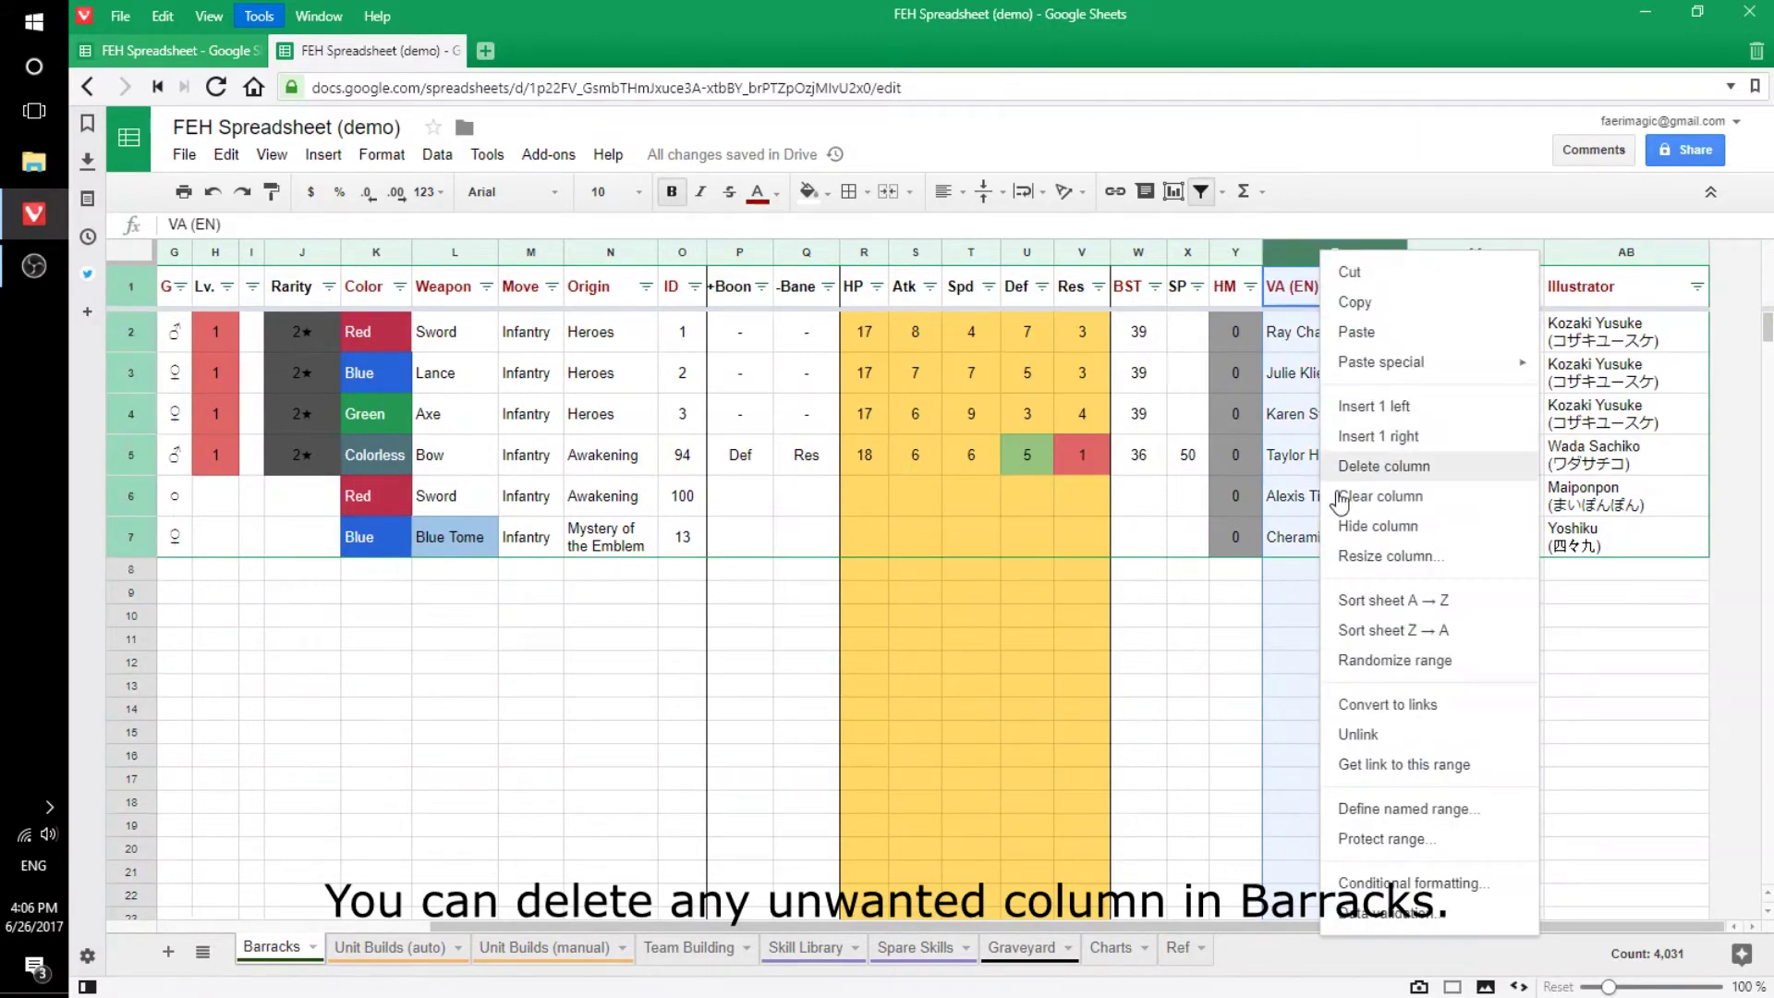
left_click(1377, 467)
right_click(1432, 252)
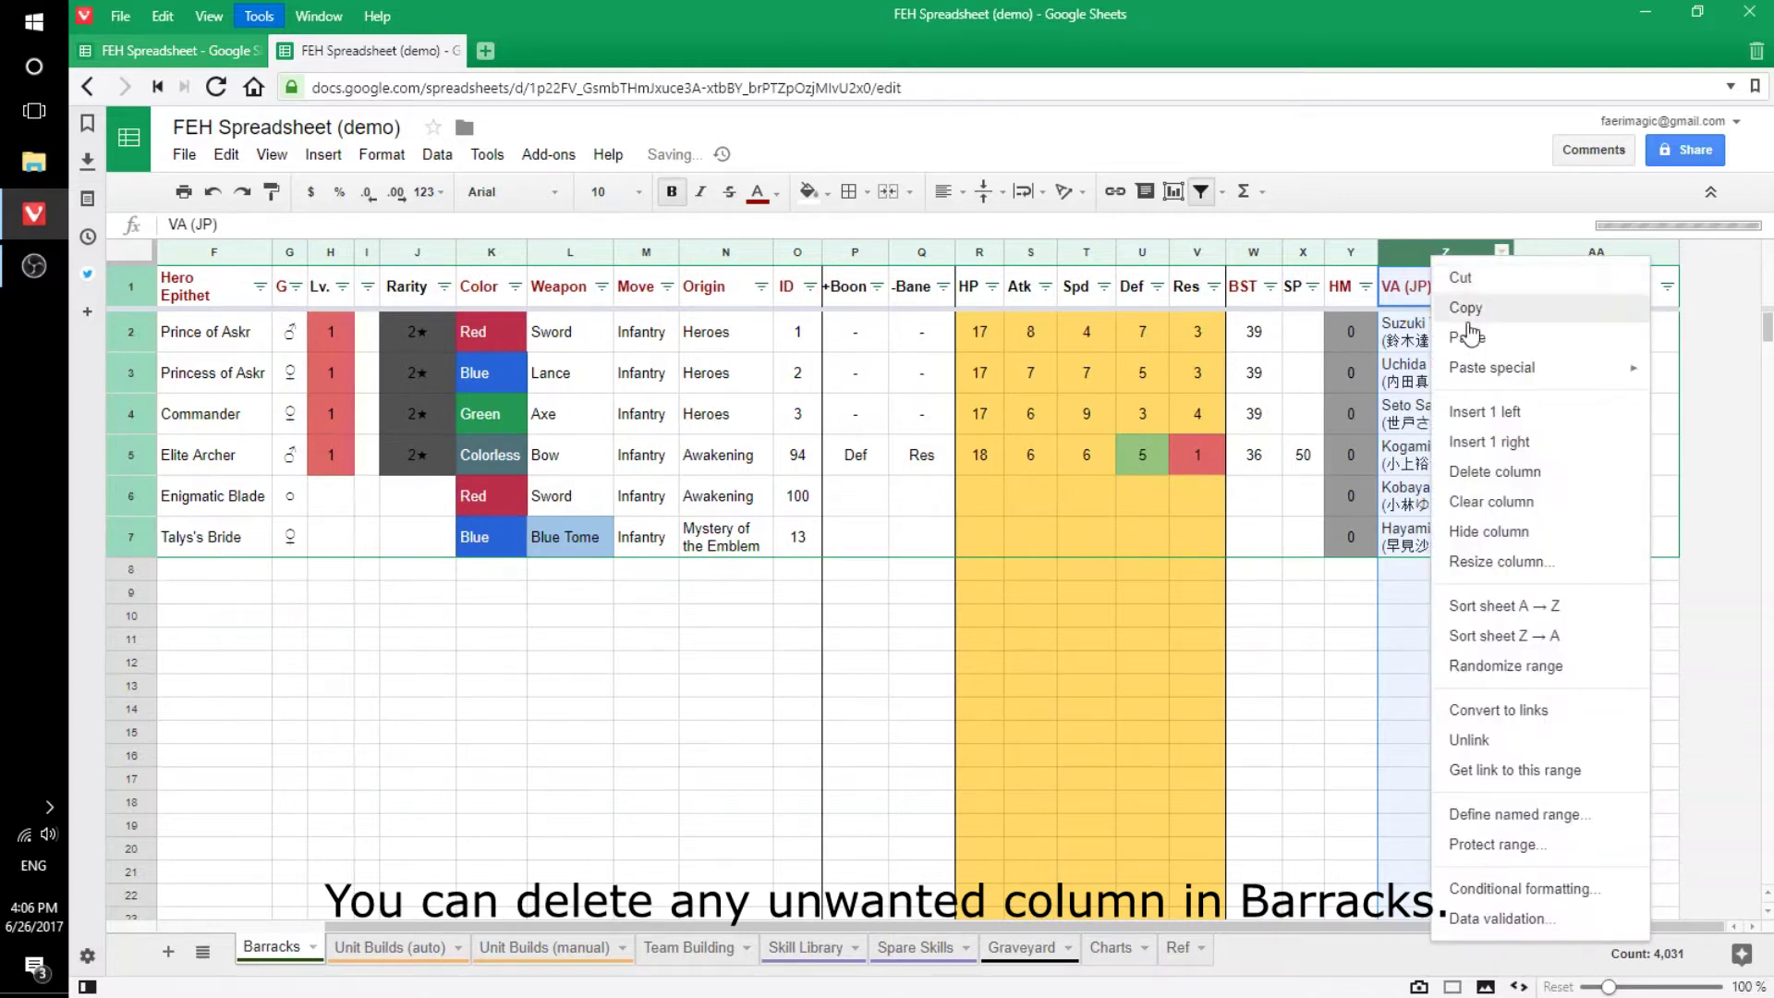
left_click(1489, 470)
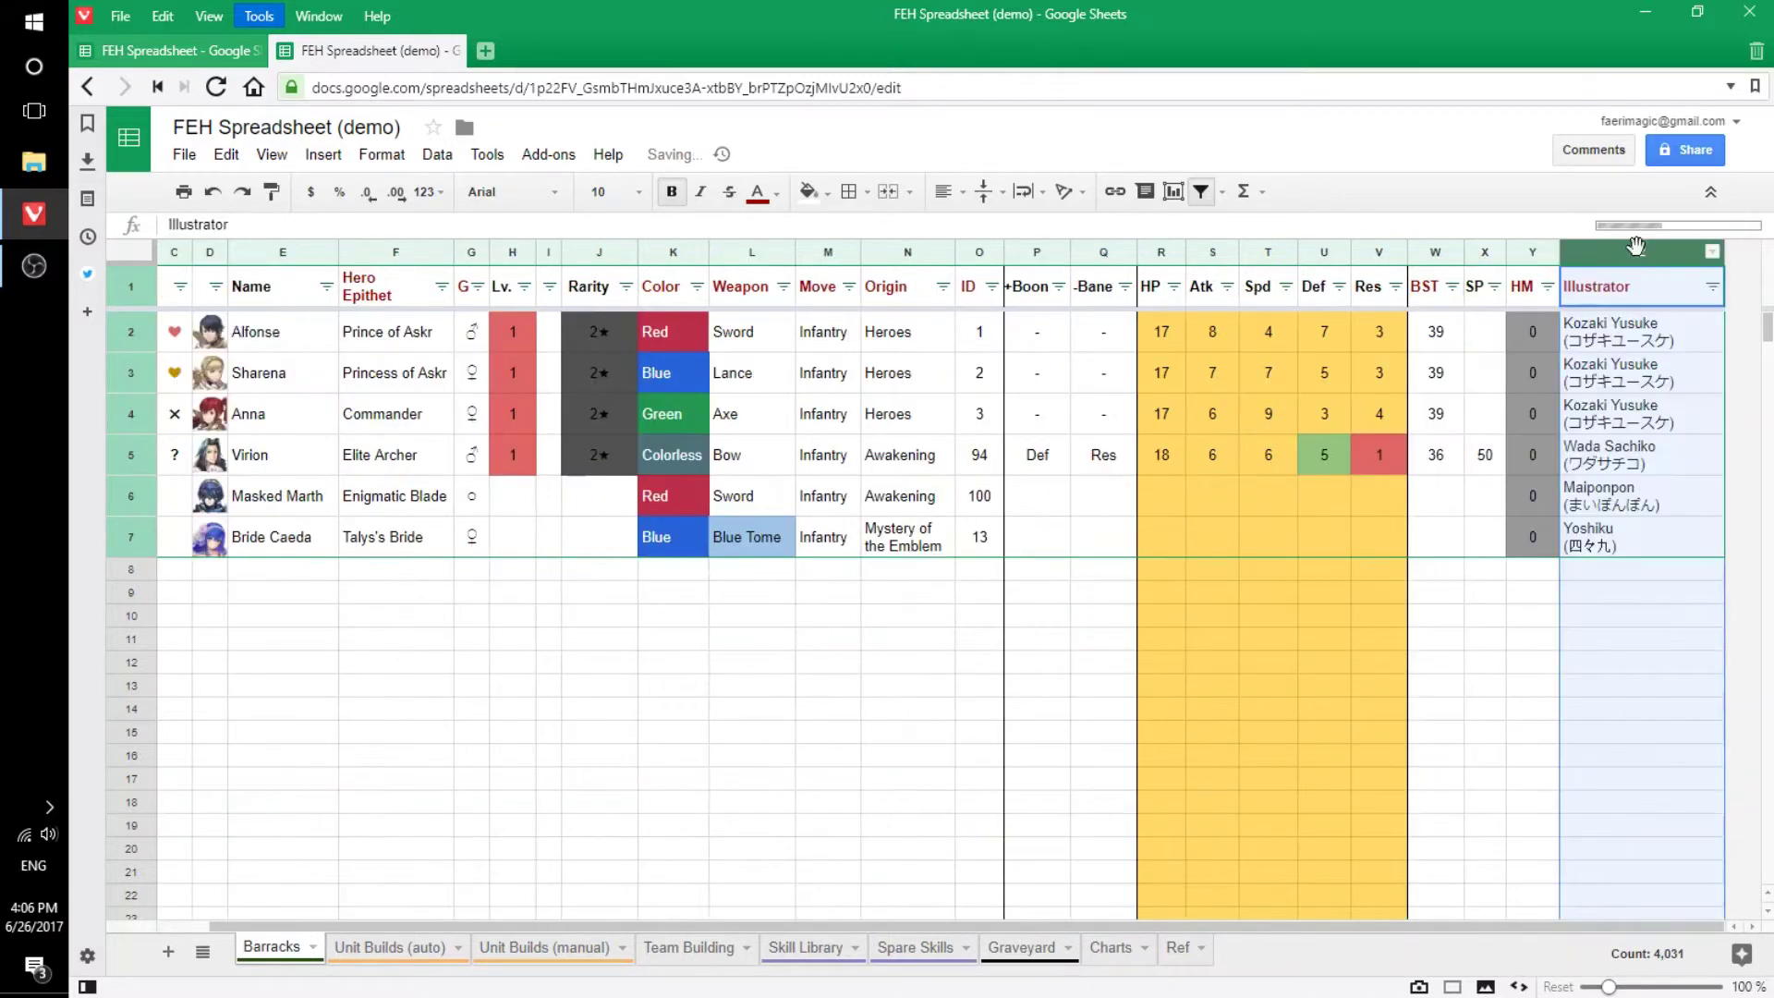
right_click(1618, 257)
Delete the Illustrator column and add a second Bride Caeda in E8.
left_click(1458, 473)
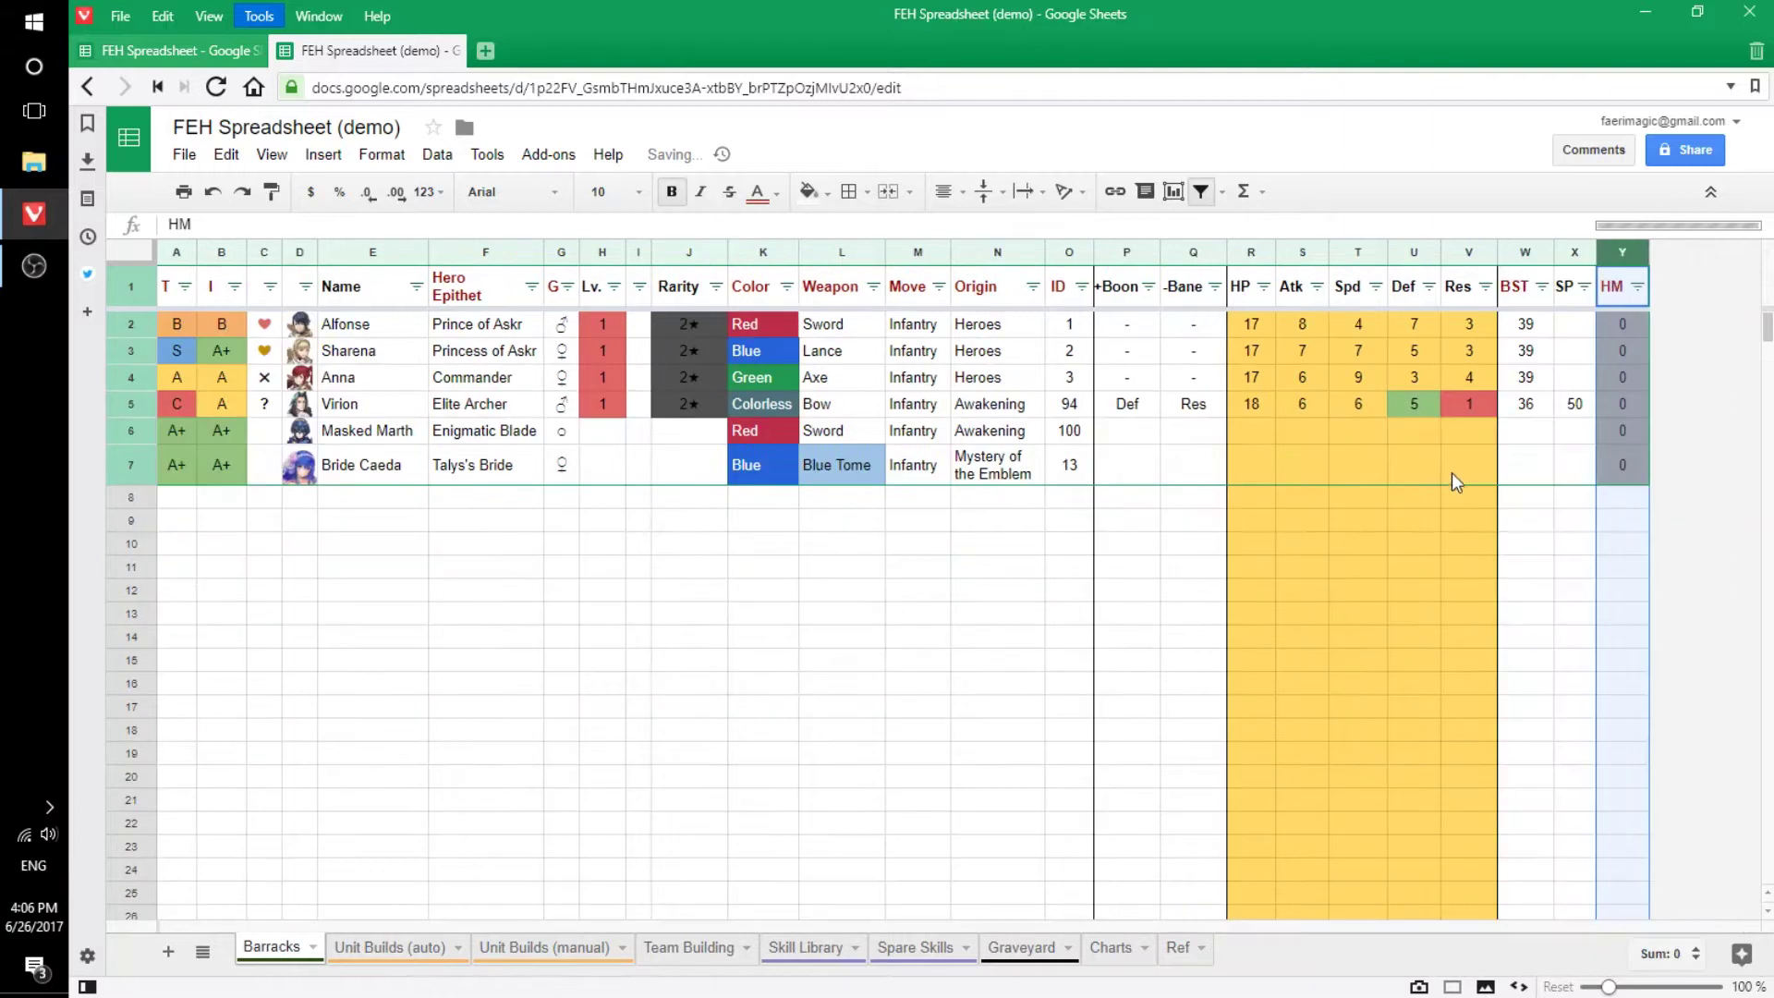
left_click(337, 497)
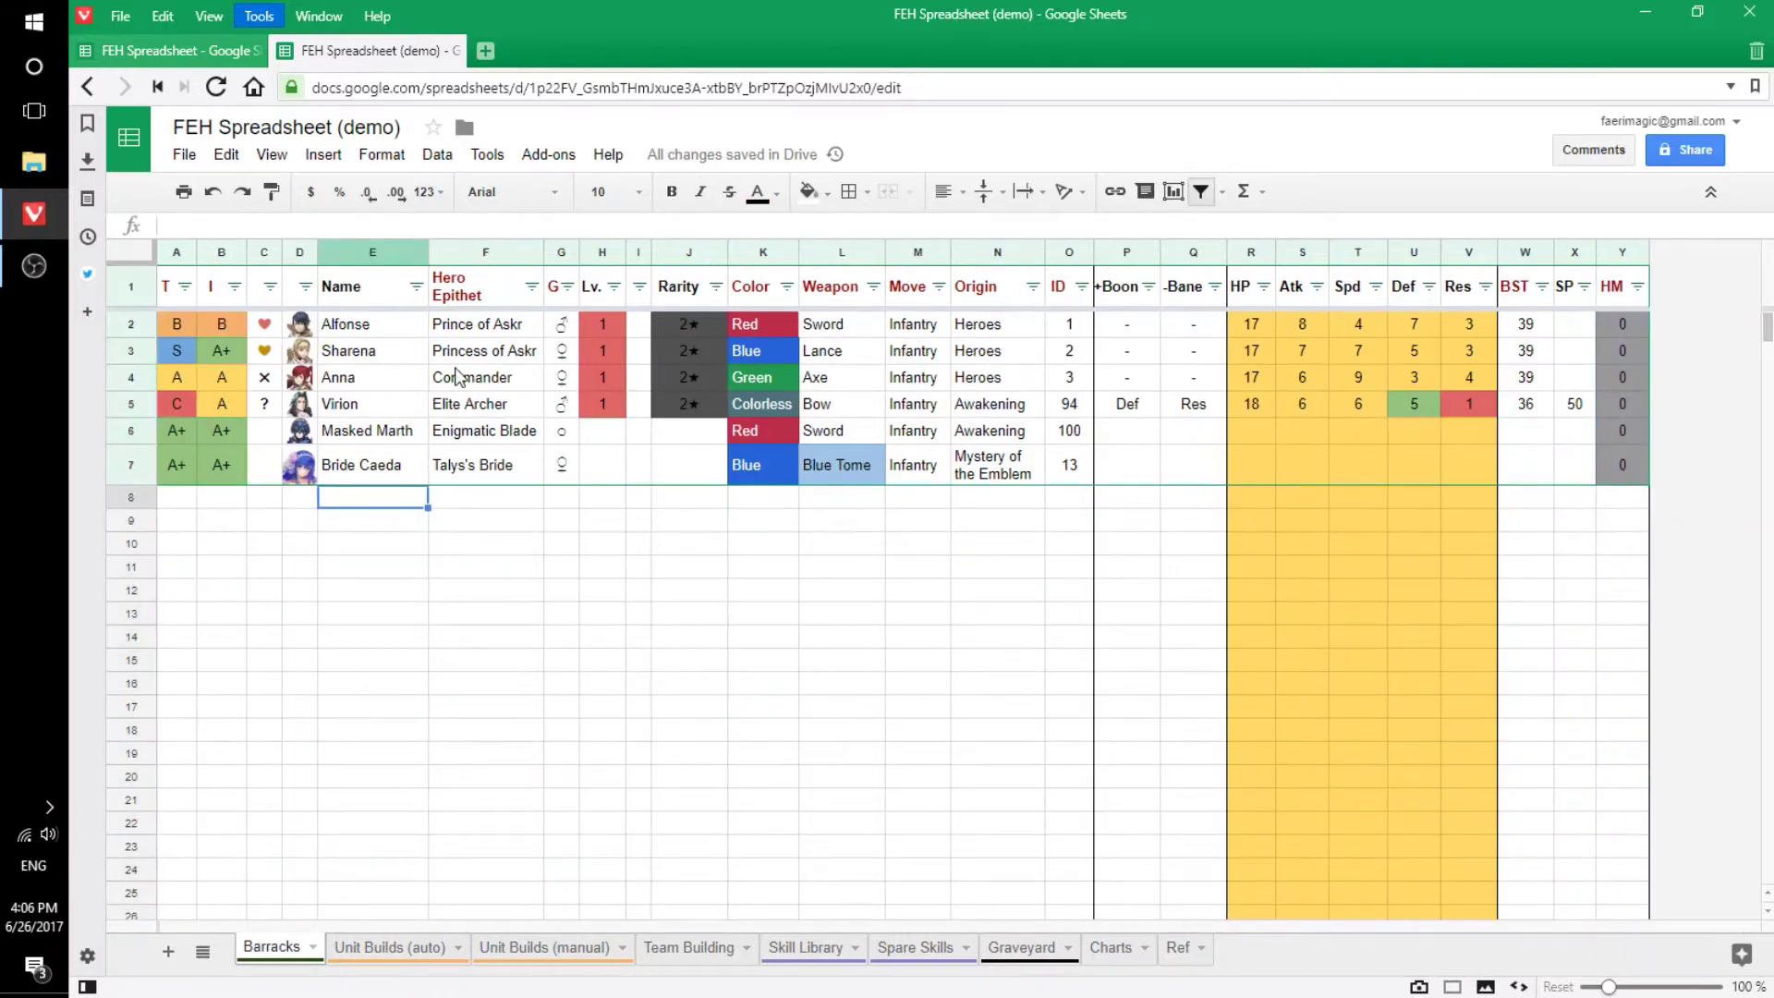
type("Bride Cae")
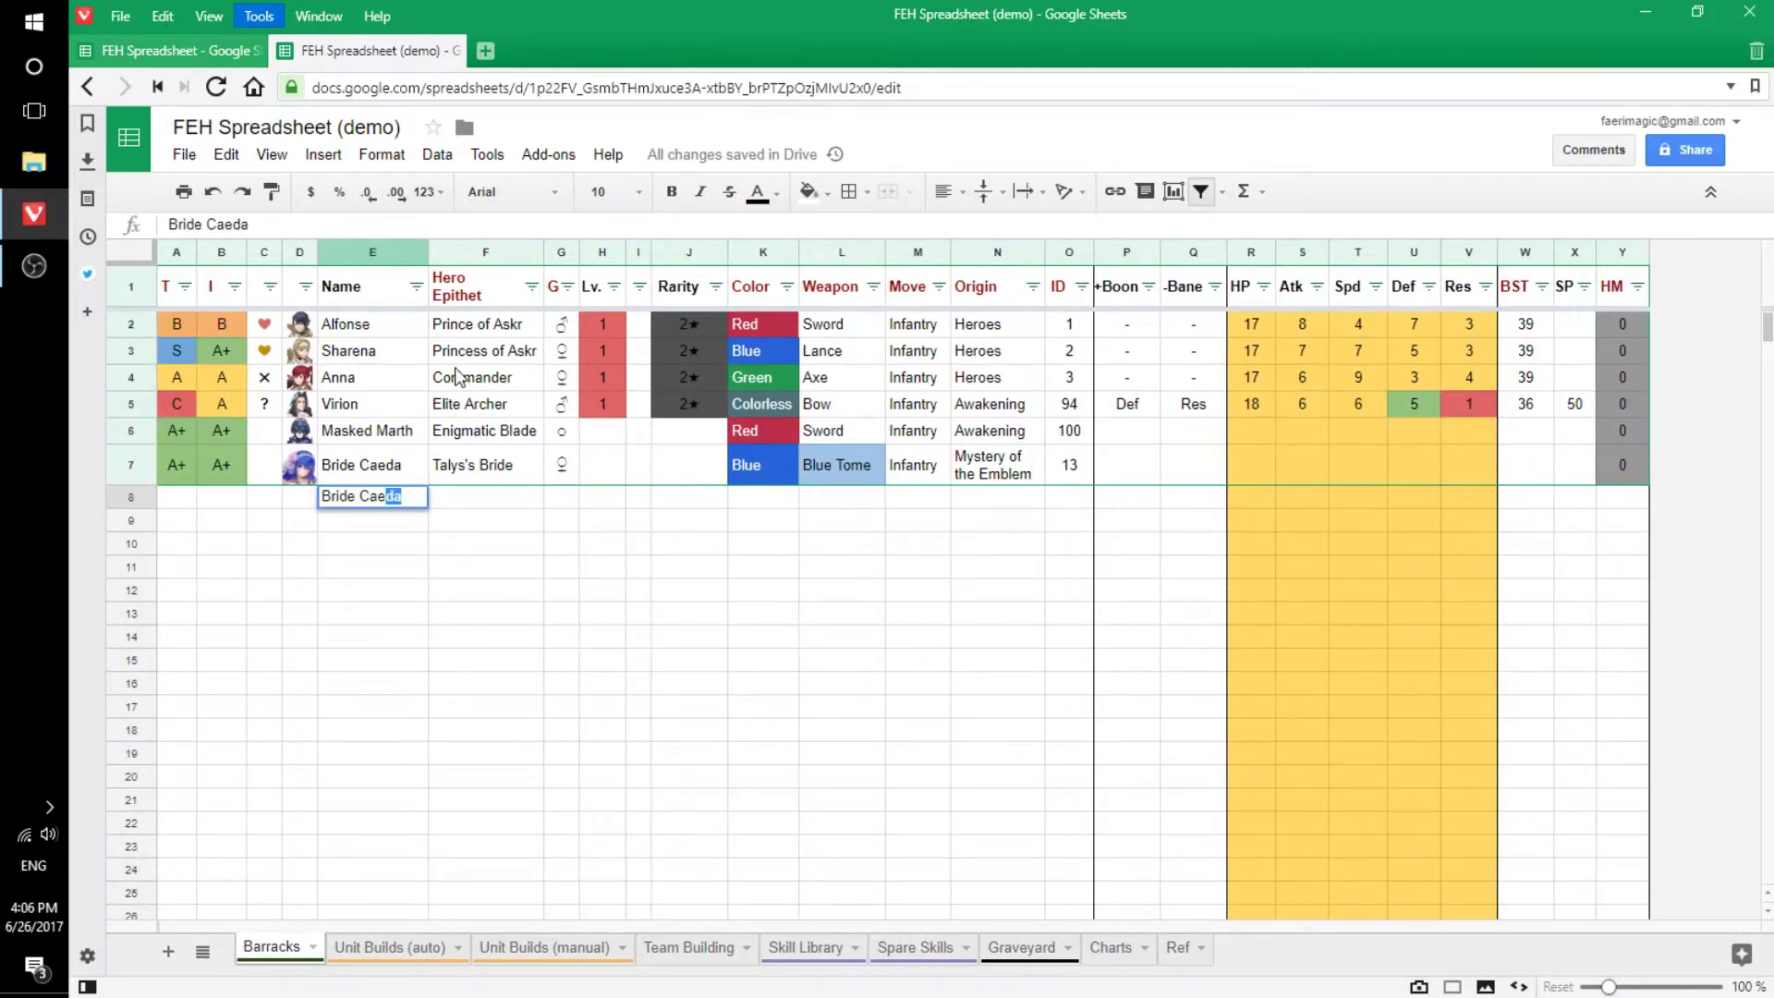
type("da")
key("Return")
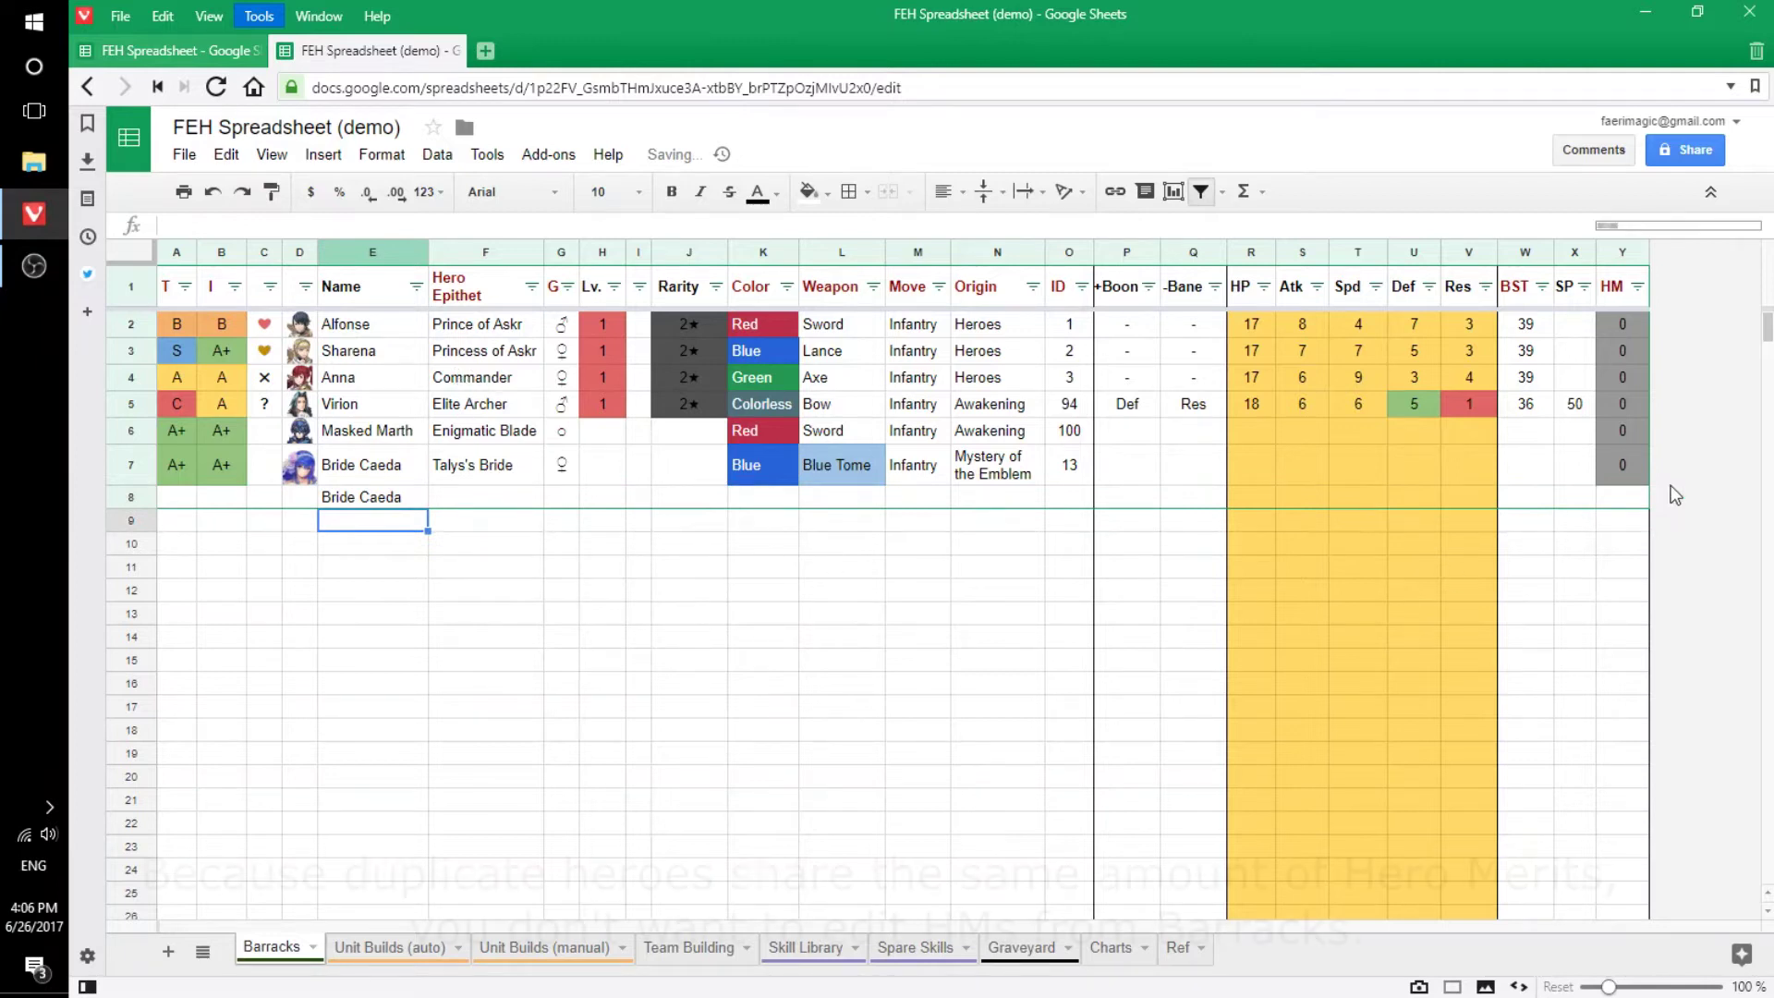
left_click(1619, 476)
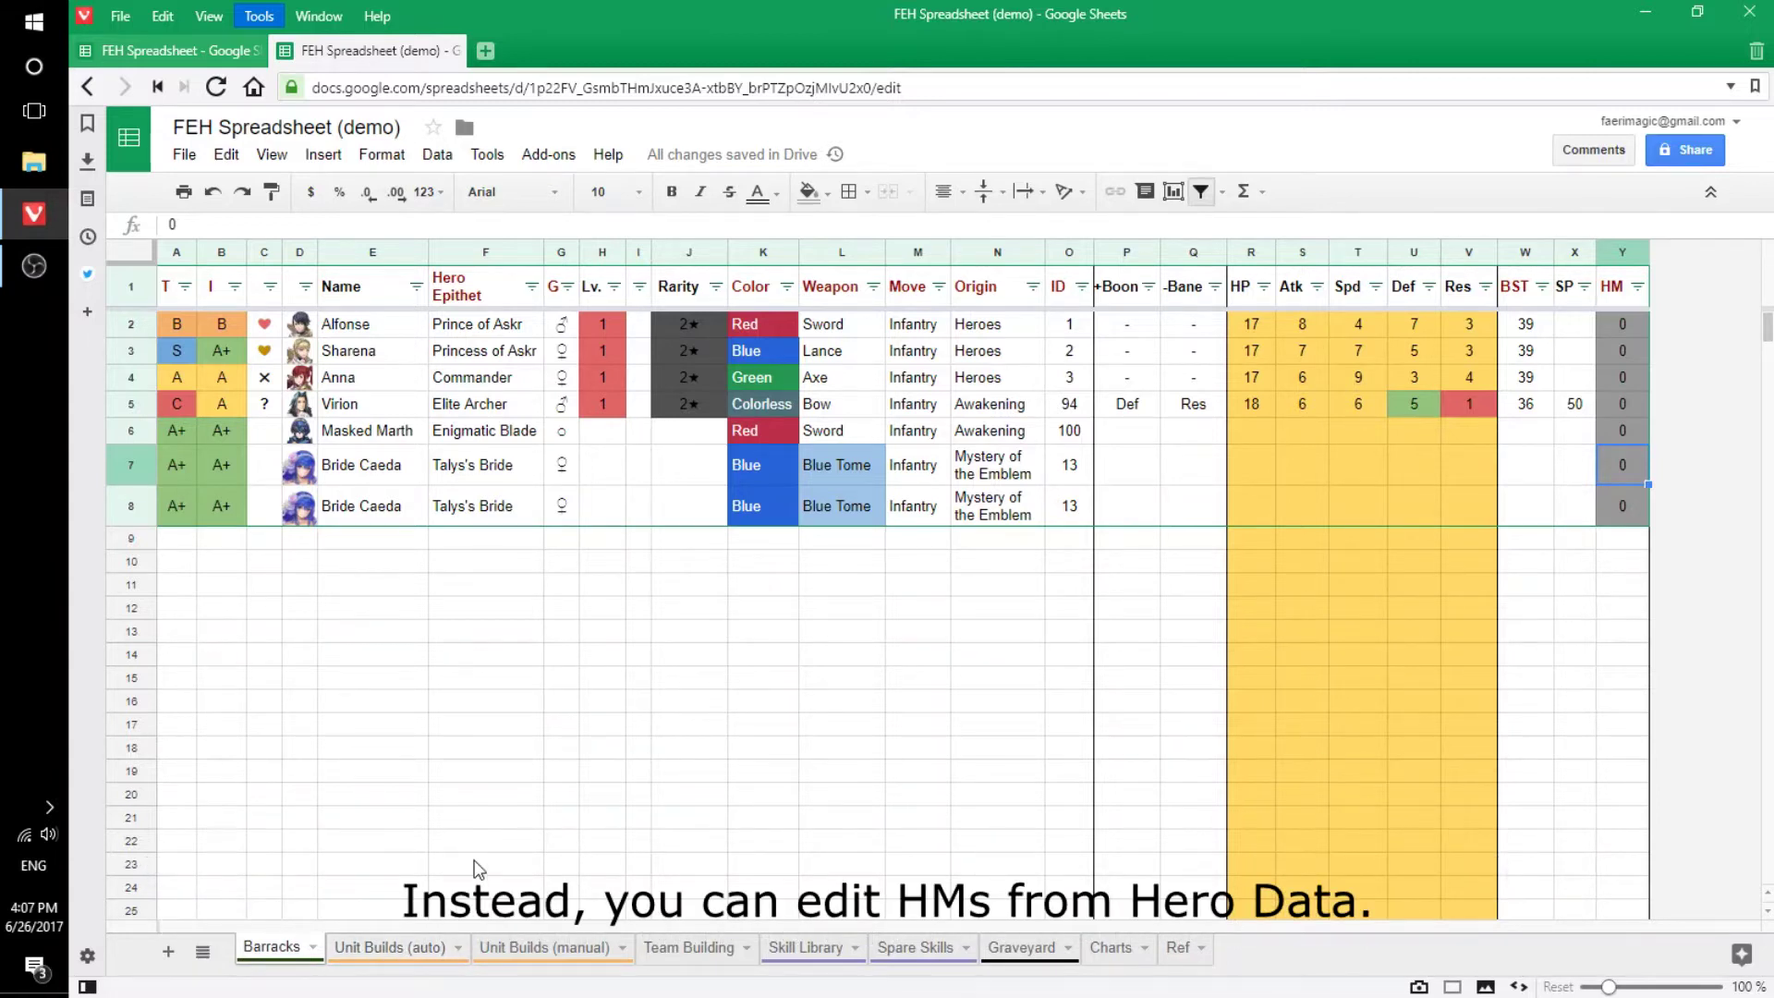
Set Bride Caeda's HM to 100 in Q14 of the hidden Hero Data sheet.
left_click(203, 952)
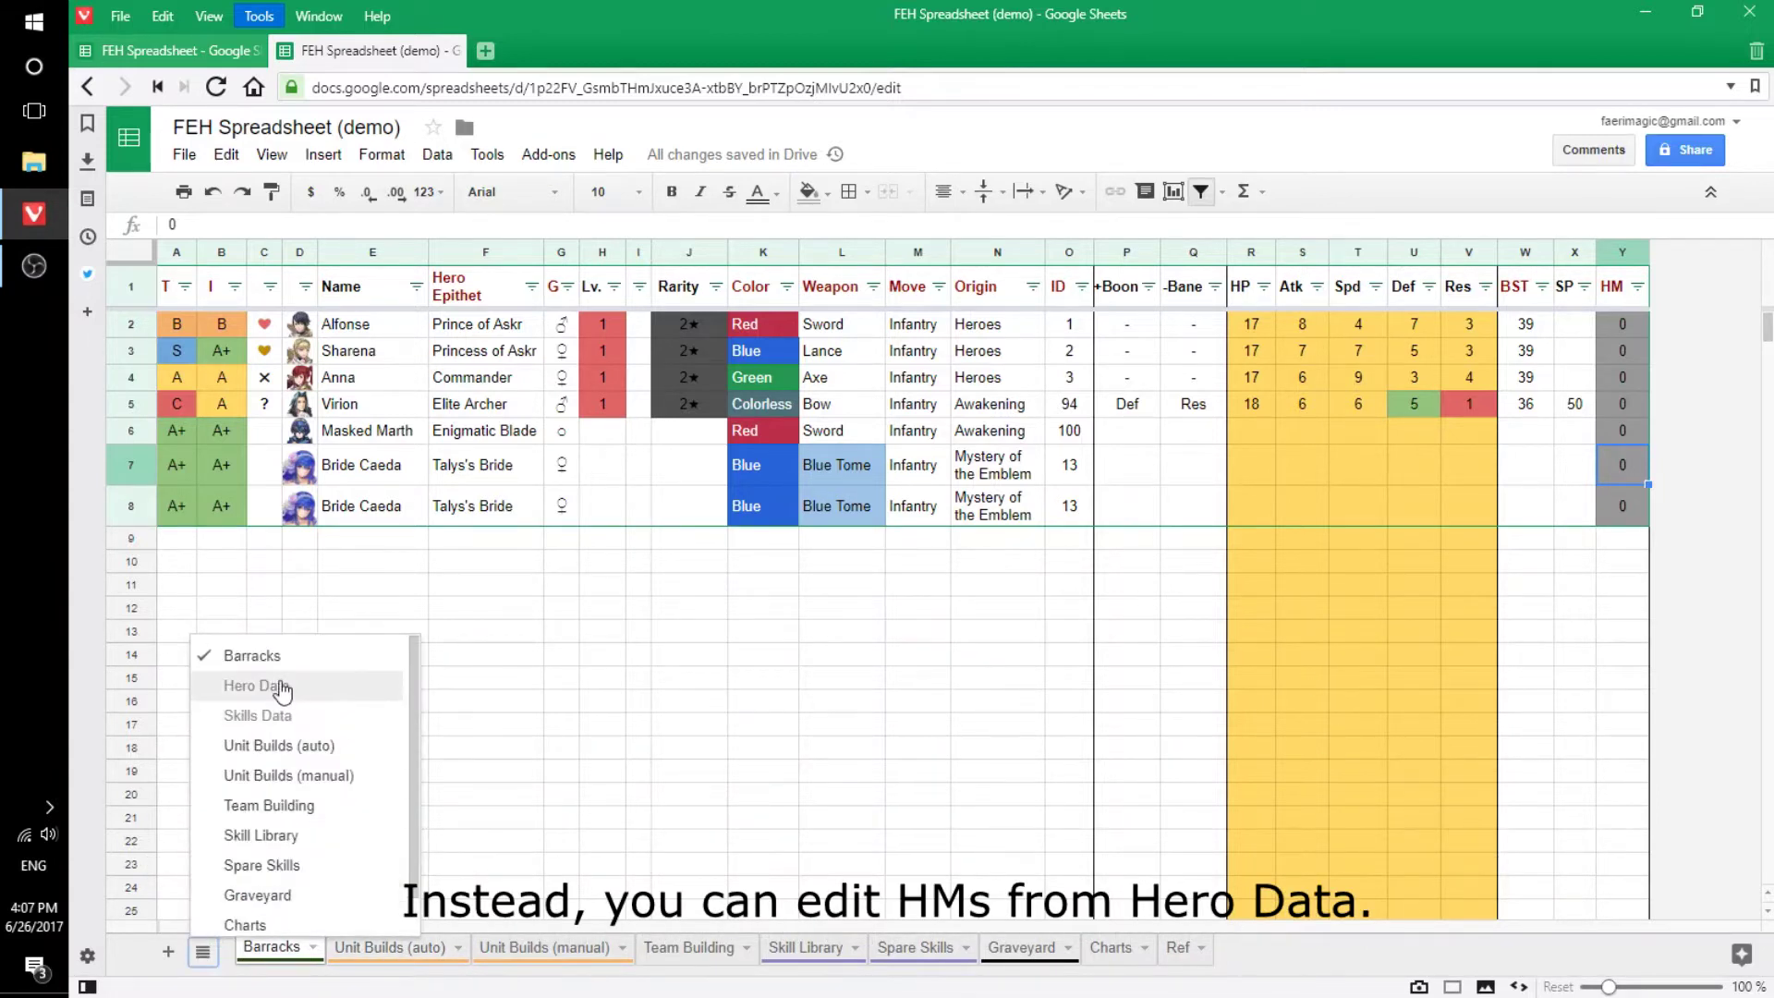
left_click(282, 690)
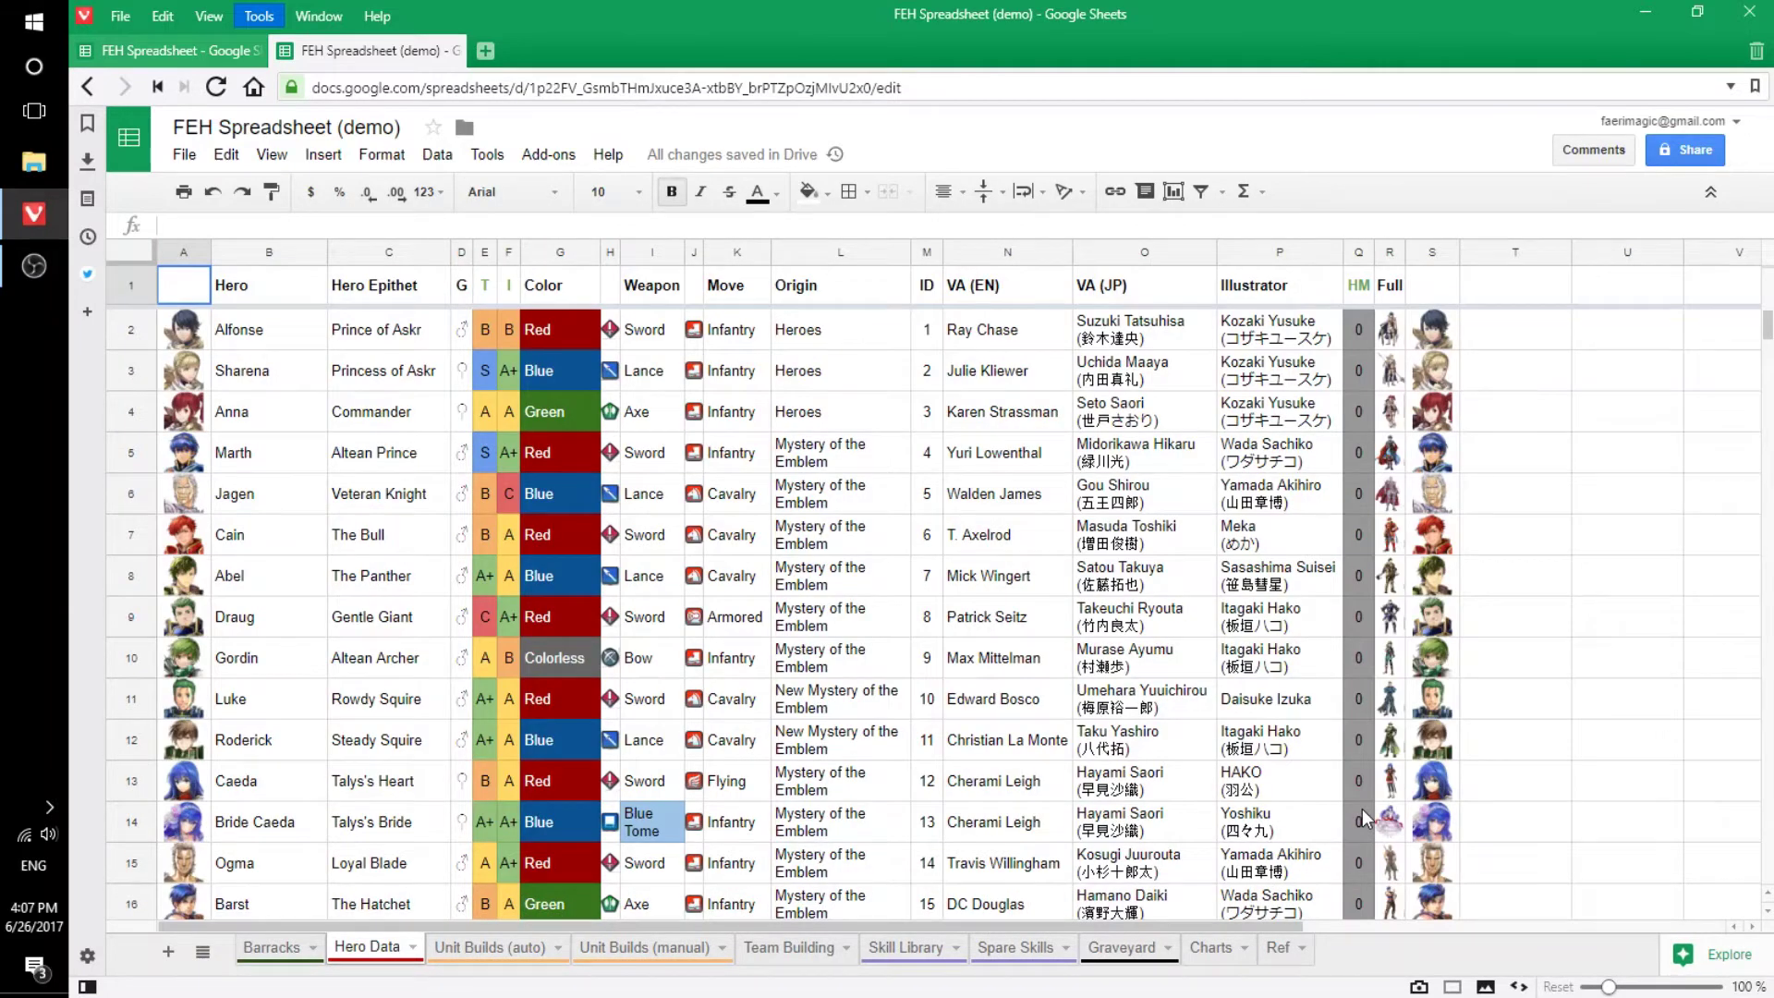
left_click(1361, 832)
type("100")
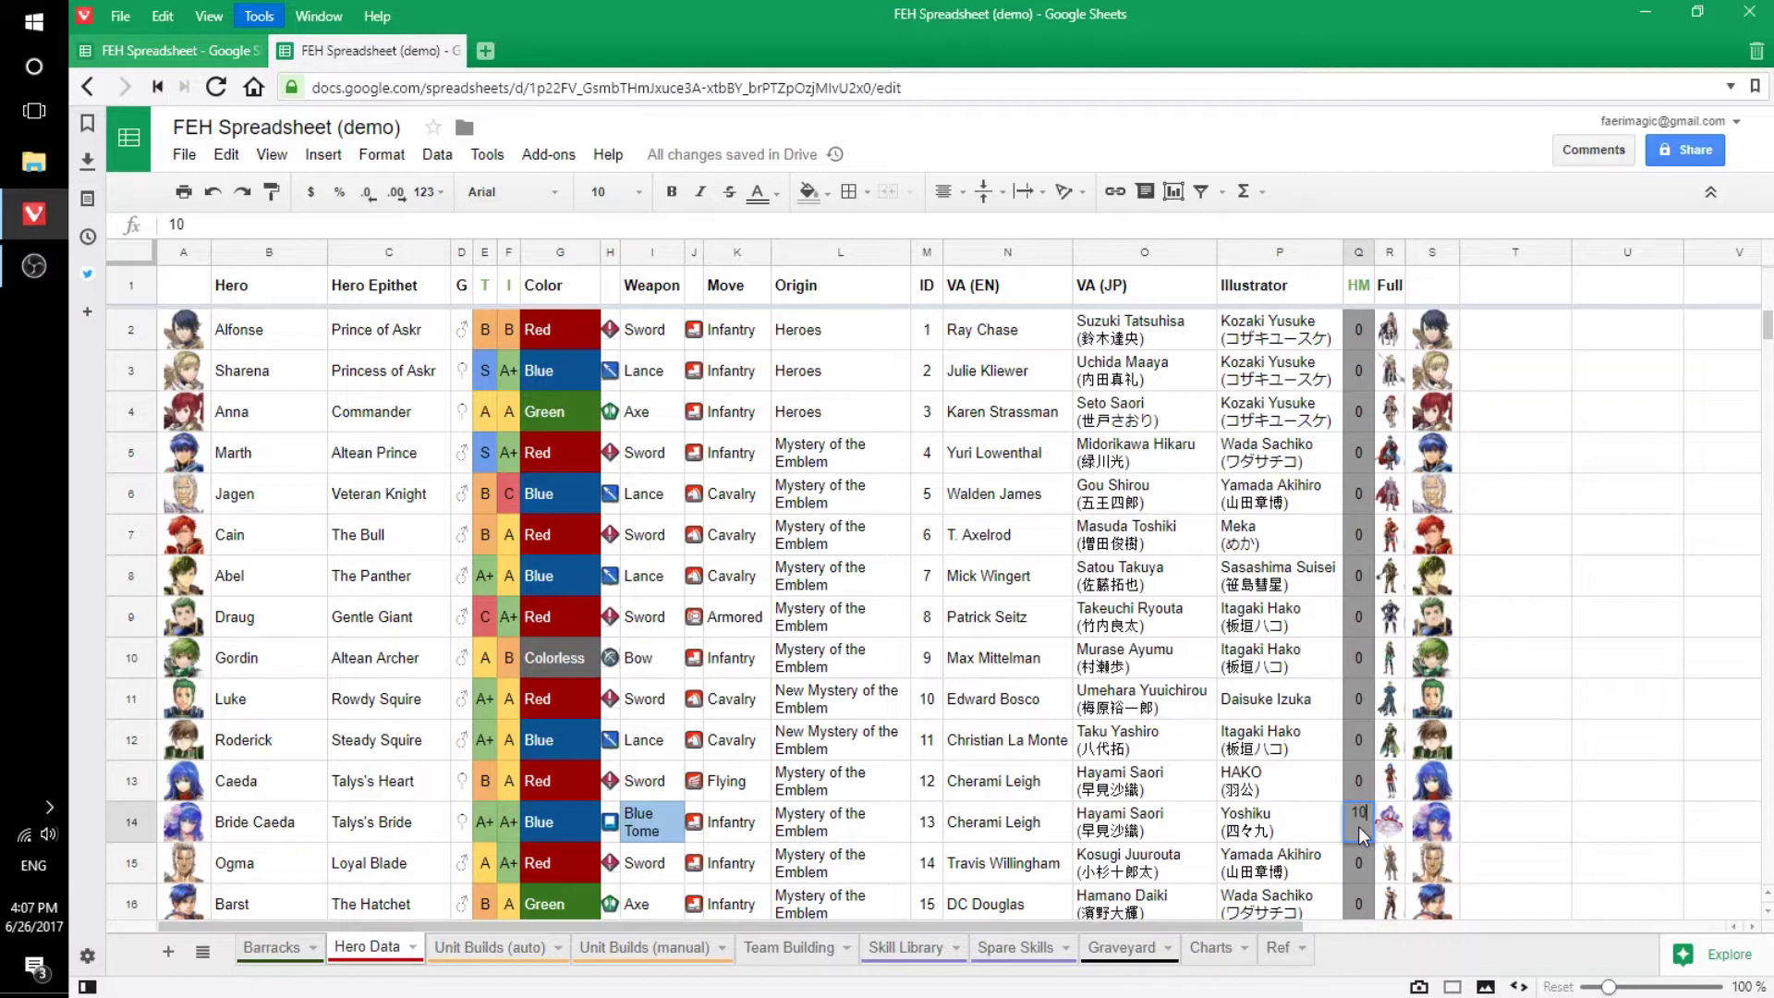
key("Return")
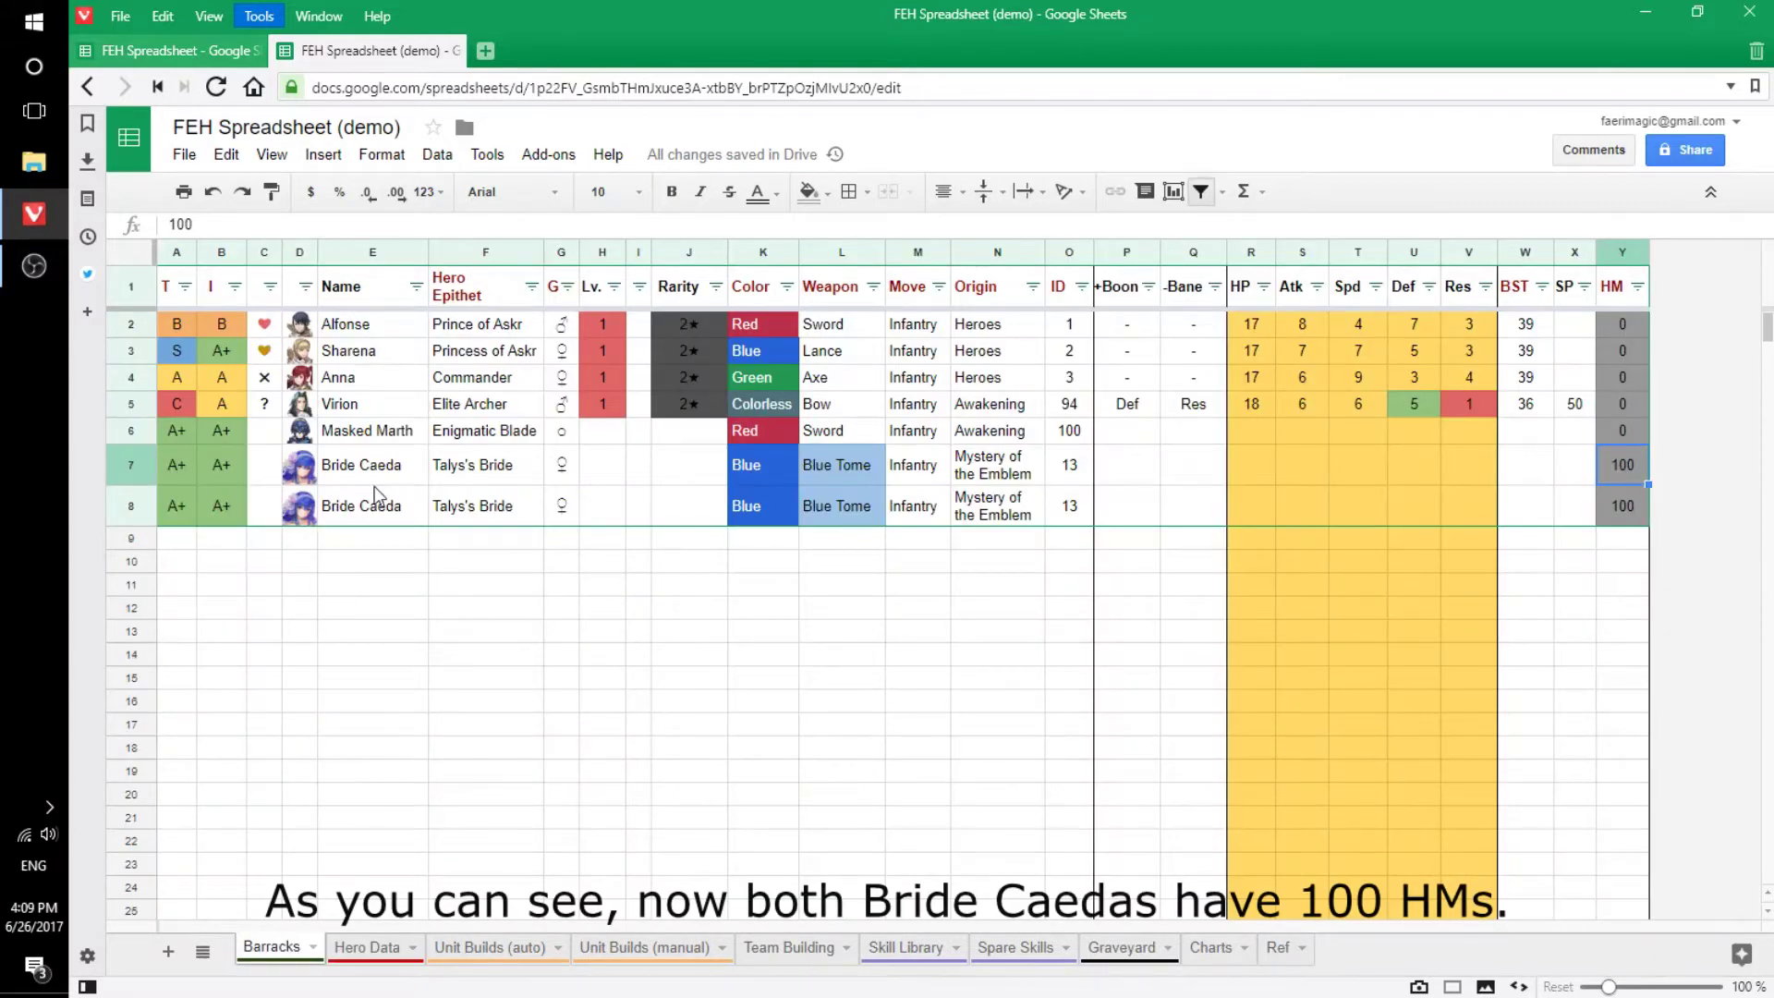
Sort Barracks A to Z by Weapon, inspect Alfonse's picture formula, then undo the sort.
left_click(354, 333)
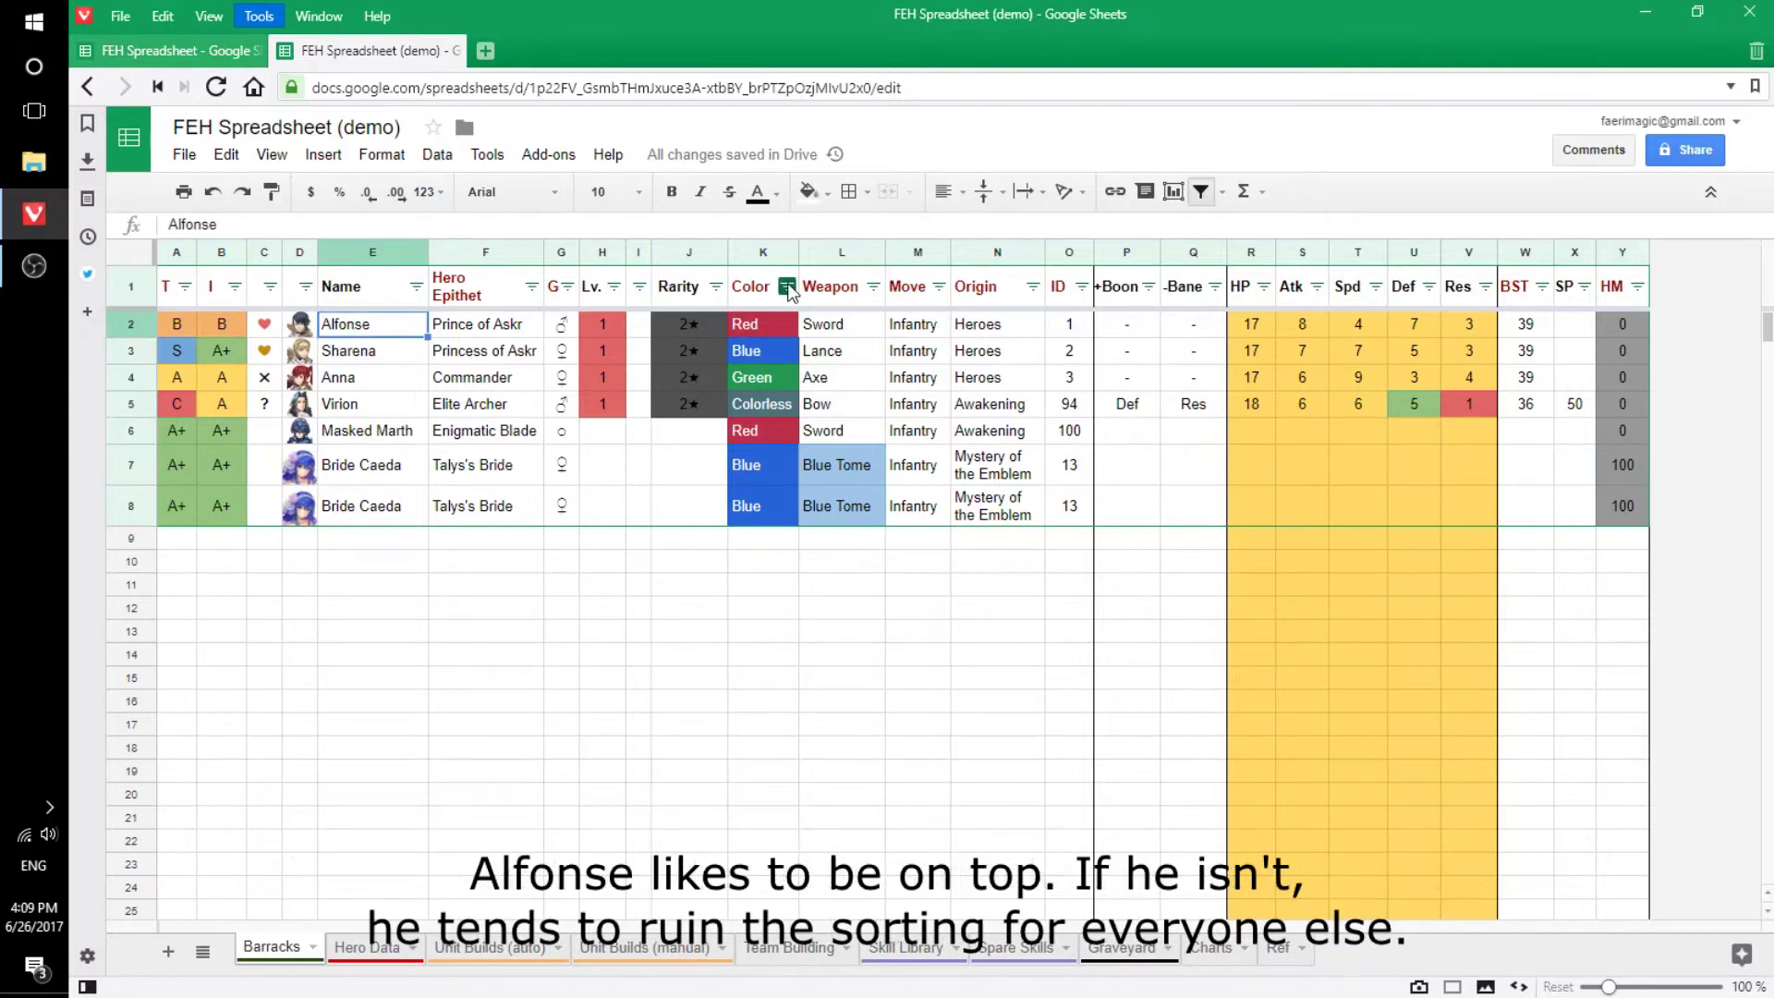
left_click(874, 287)
left_click(843, 320)
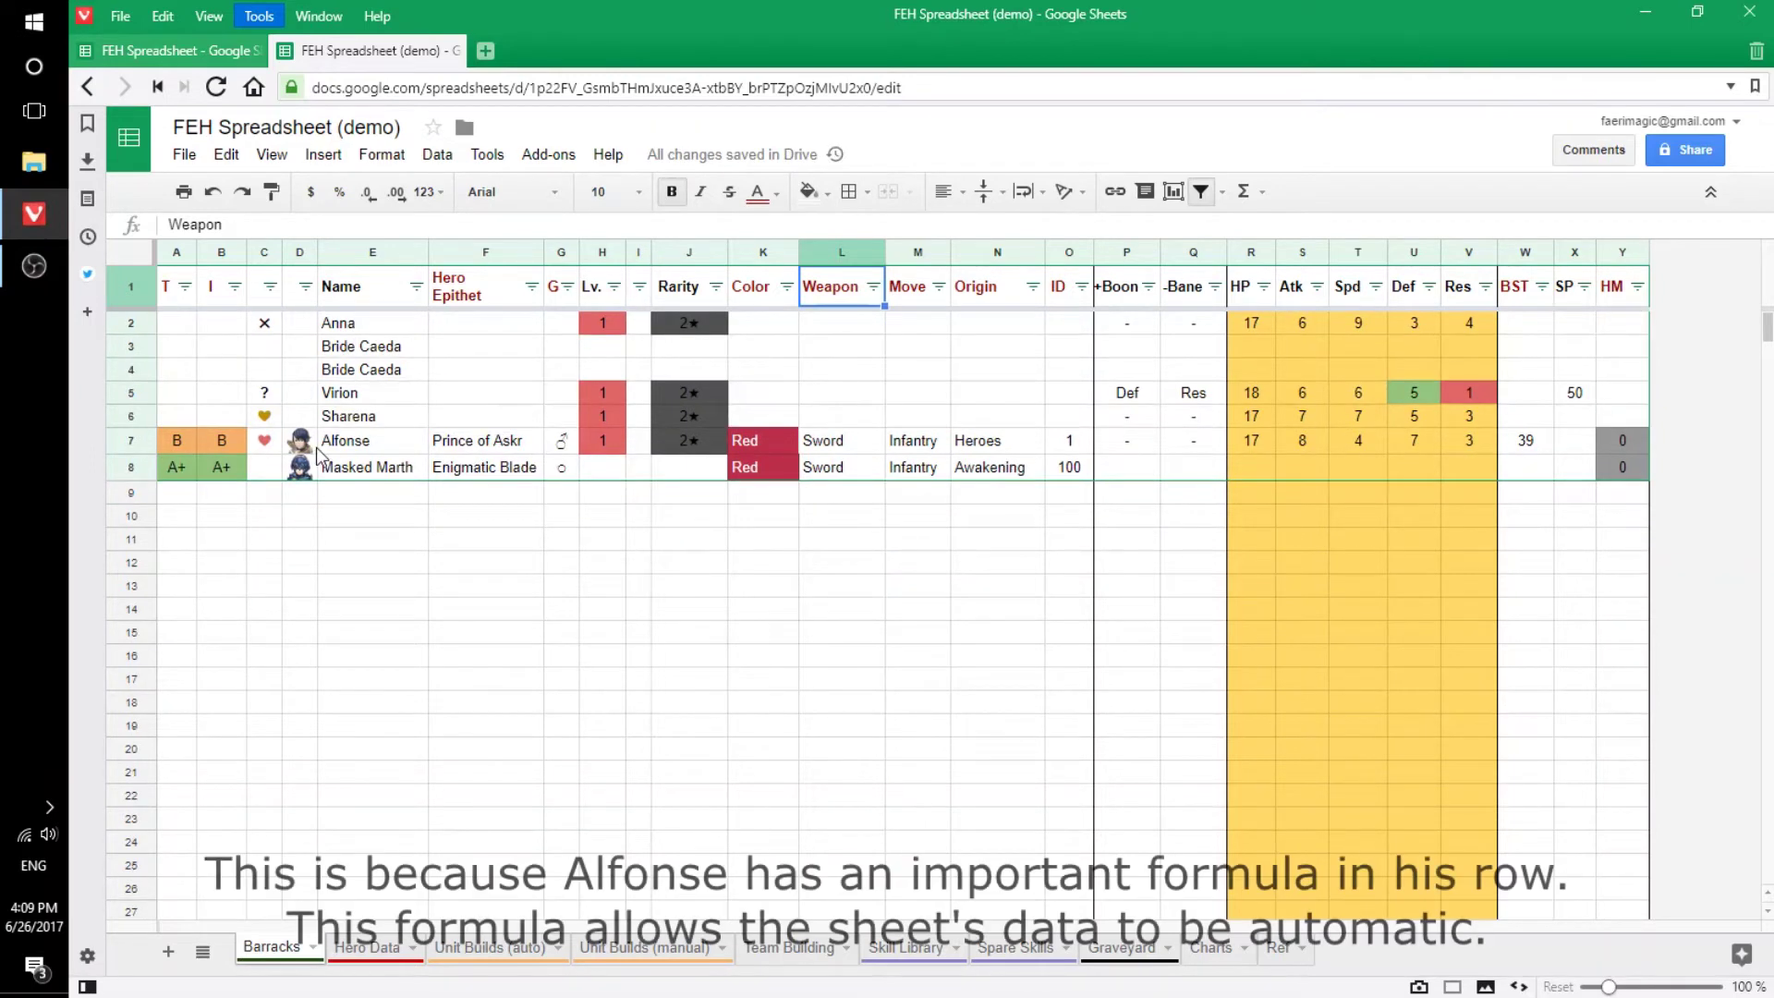
left_click(308, 449)
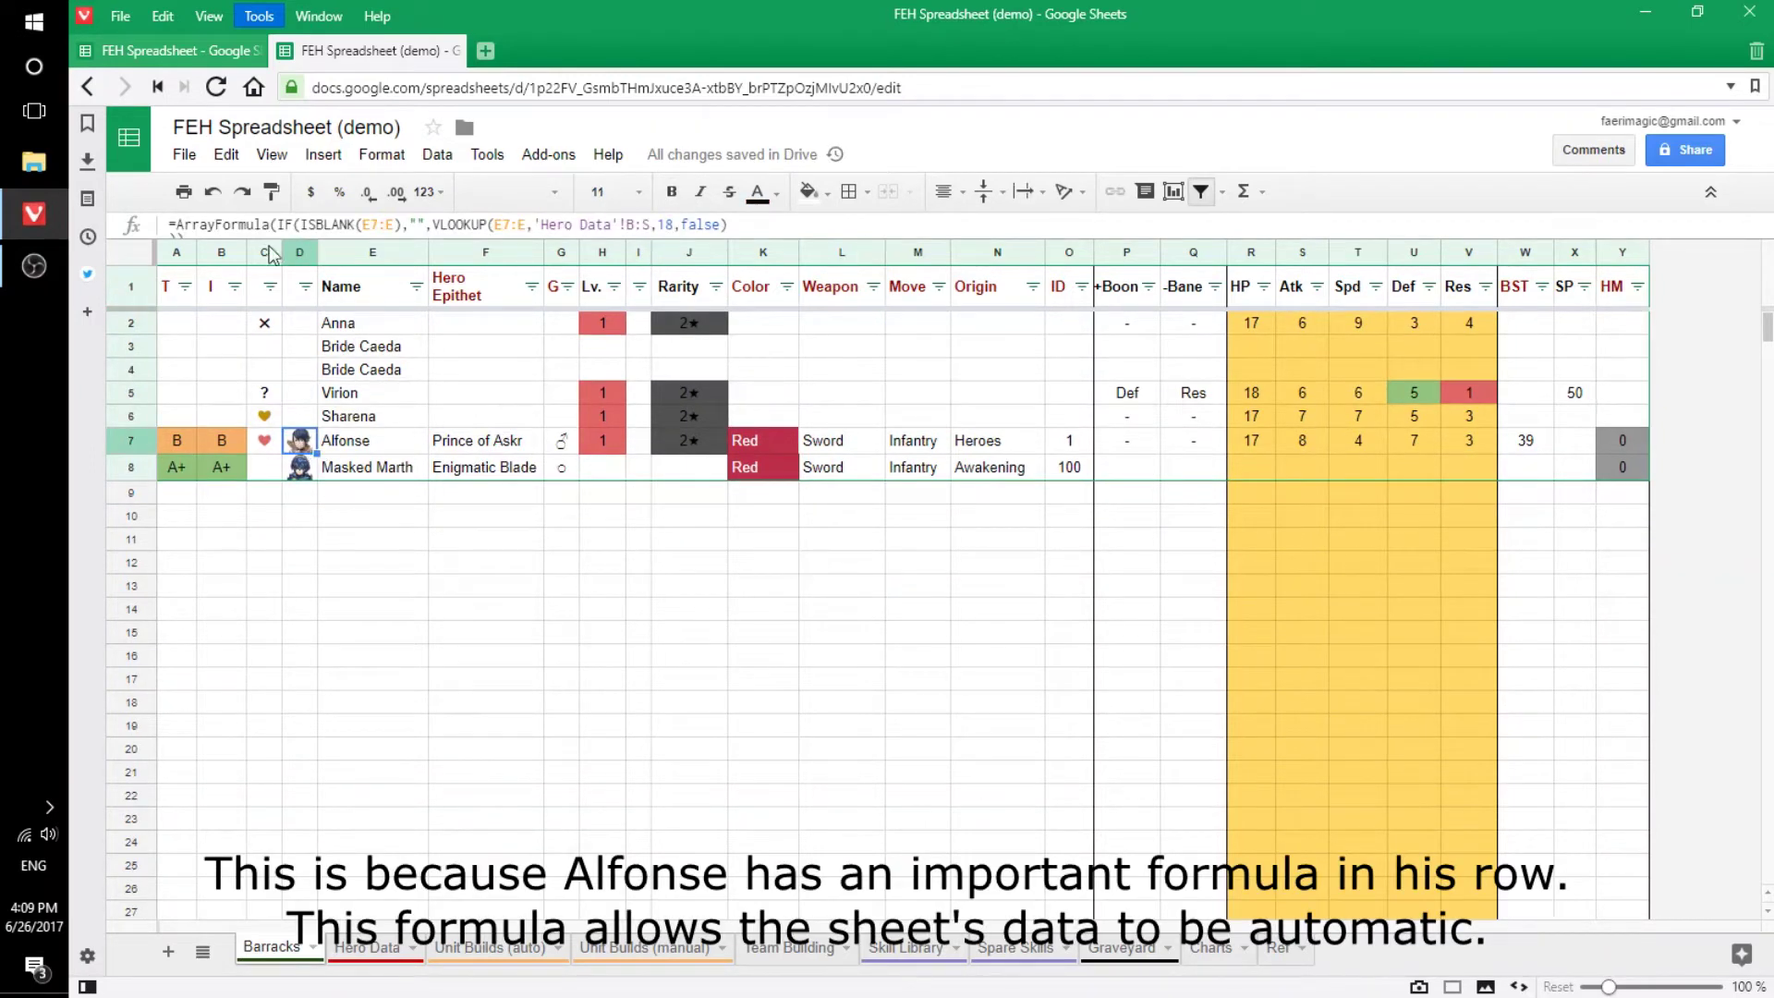
left_click_drag(269, 250, 269, 261)
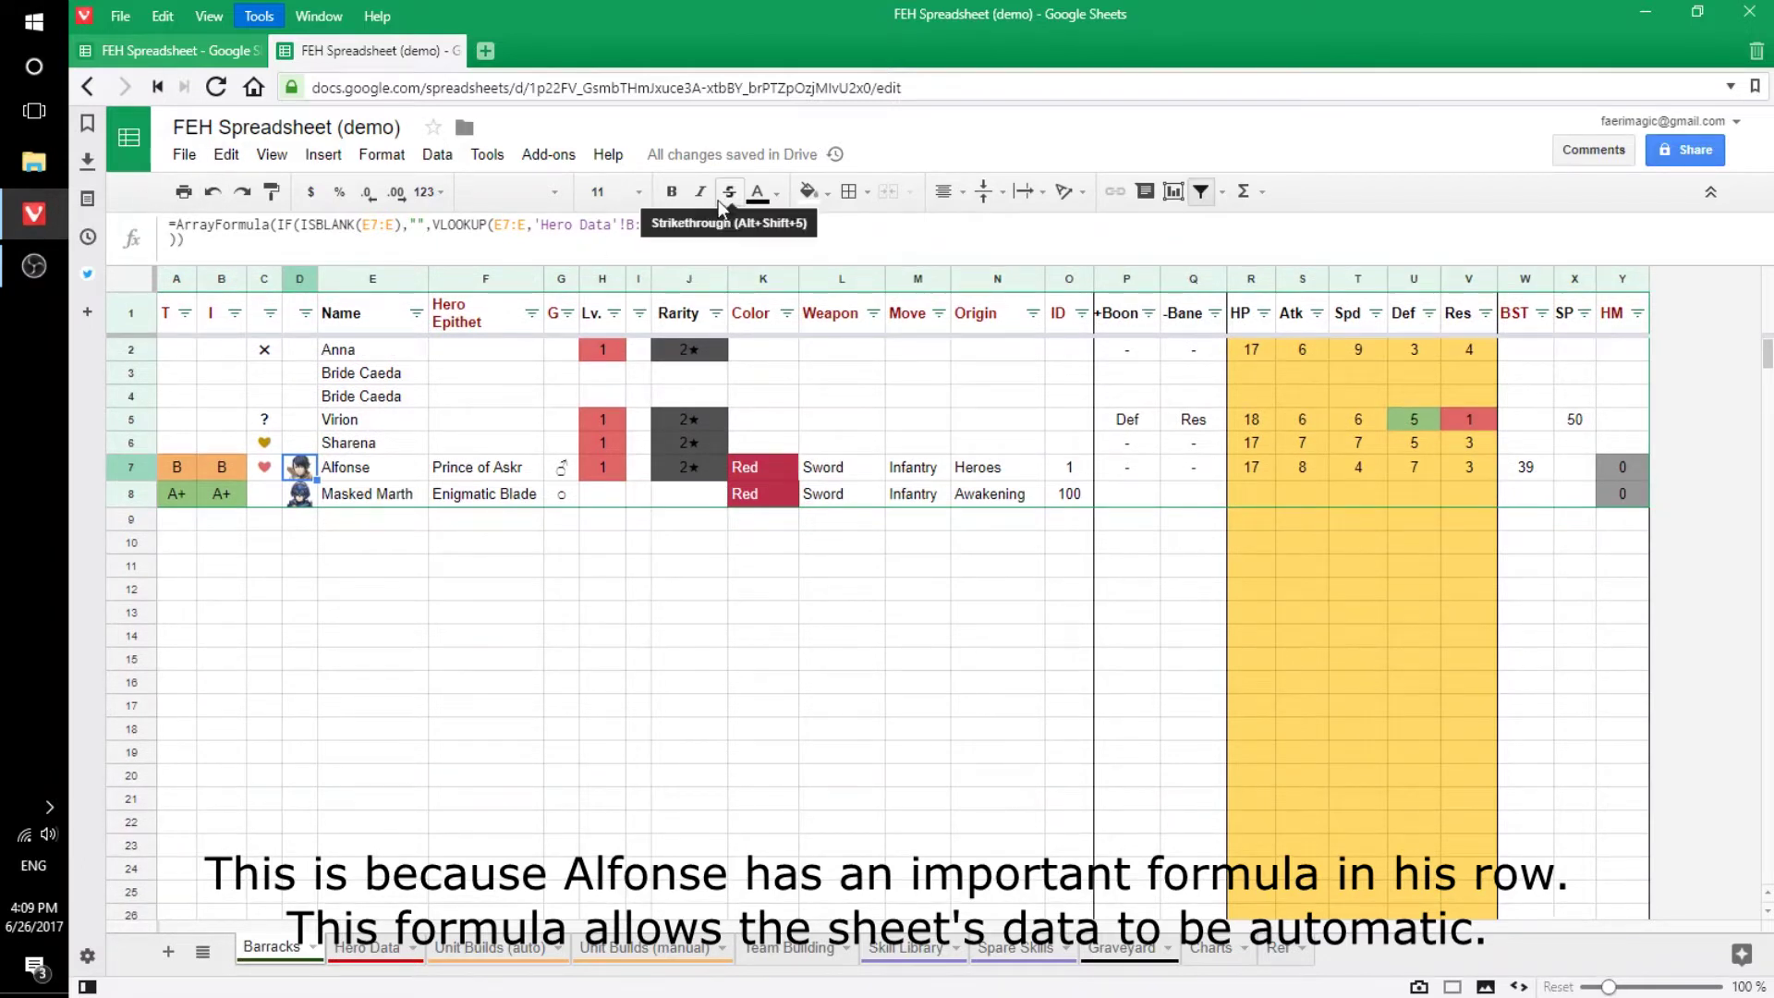
left_click(214, 192)
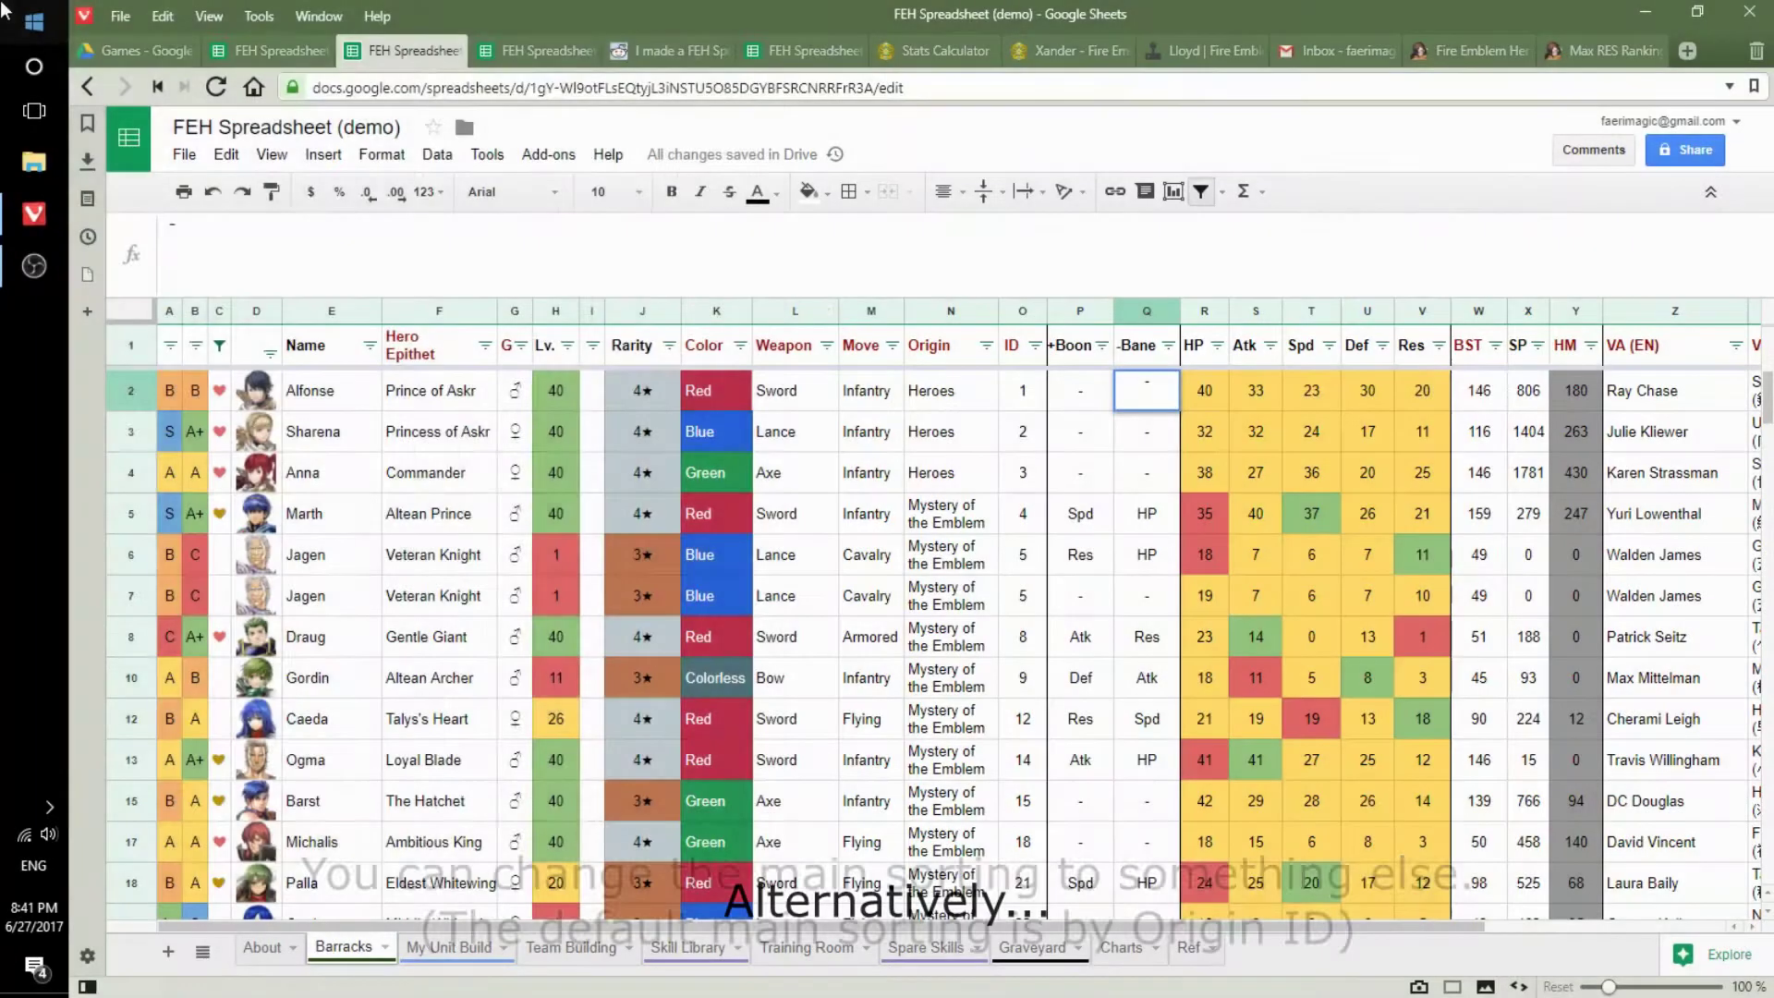
left_click(34, 20)
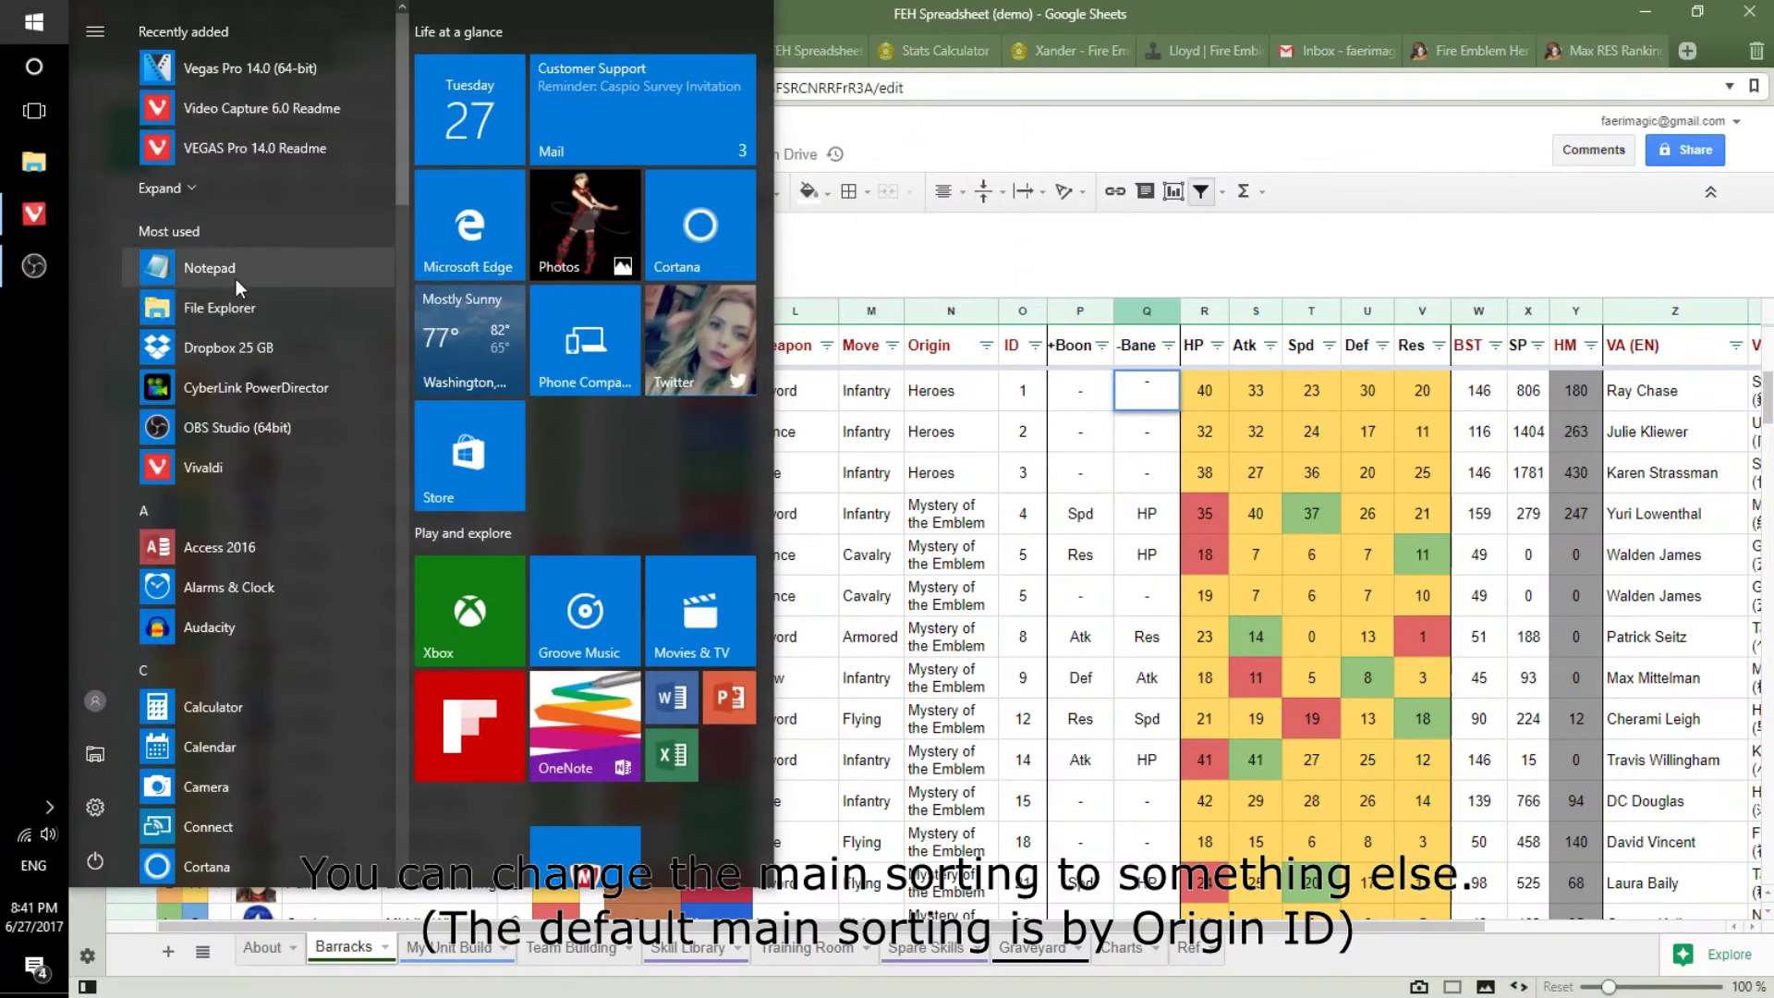
Start a Notepad note listing the column names, T and Picture through VA (JP) and Illustrator.
left_click(235, 279)
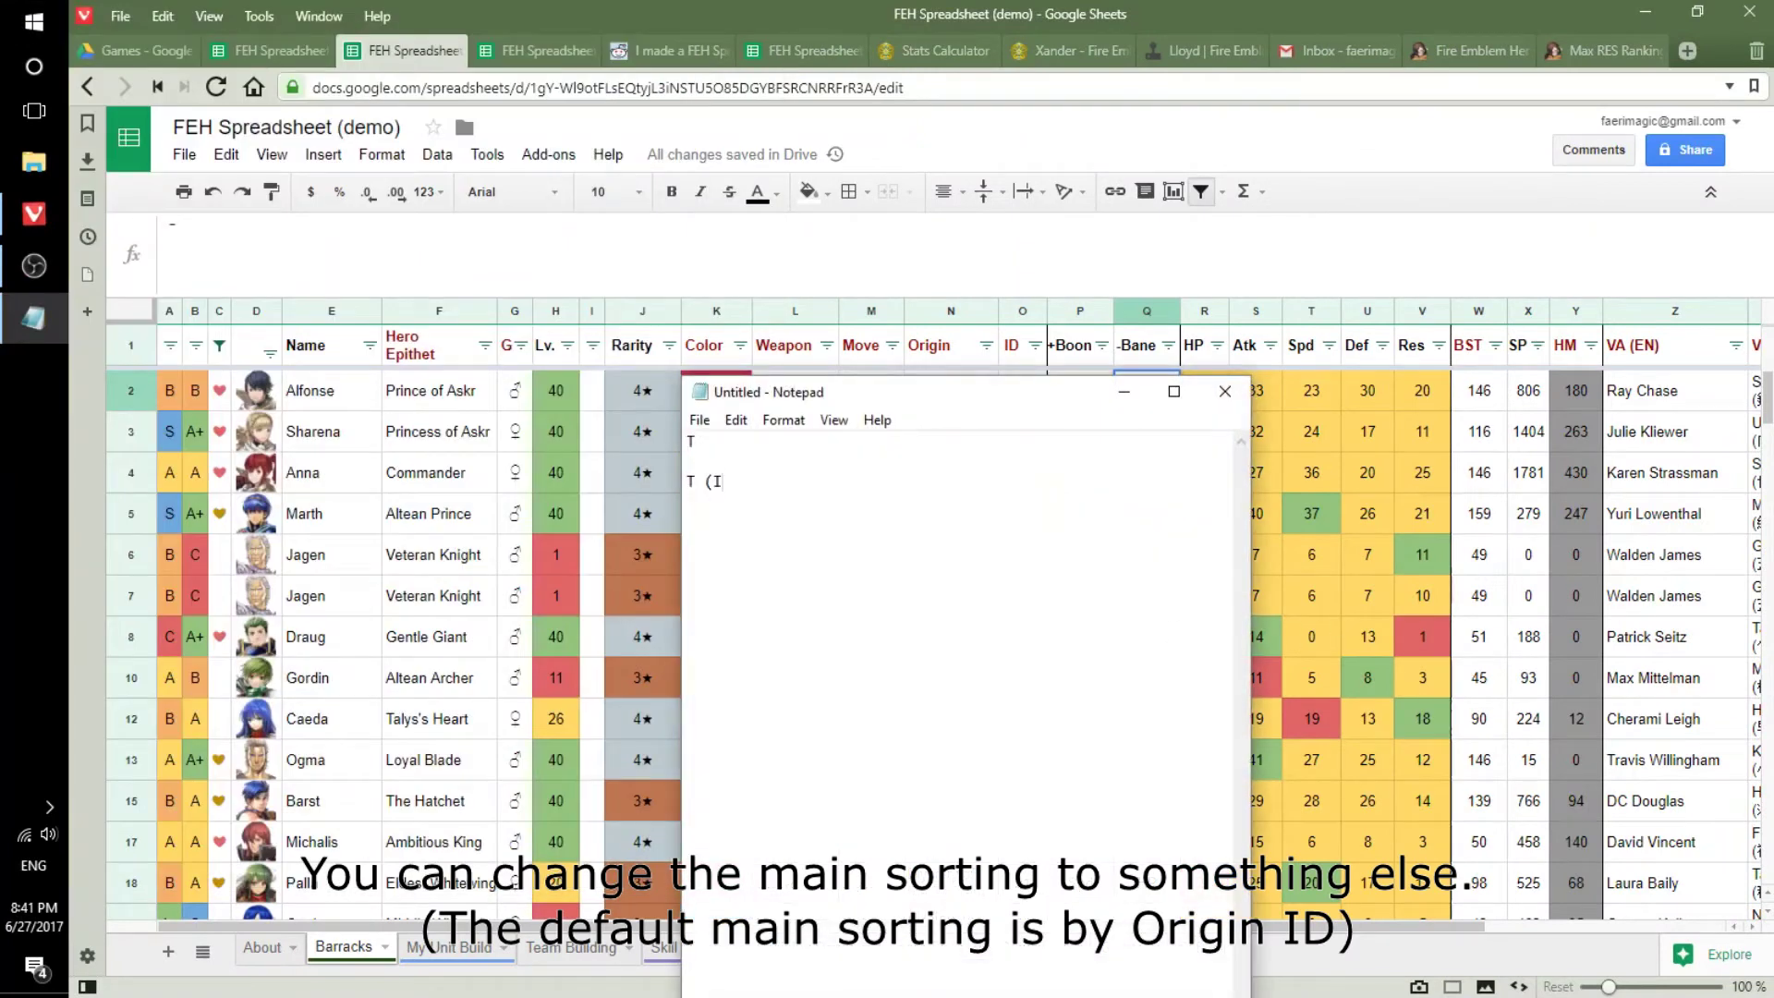
type("Epithet")
key("Return")
key("Return")
type("G")
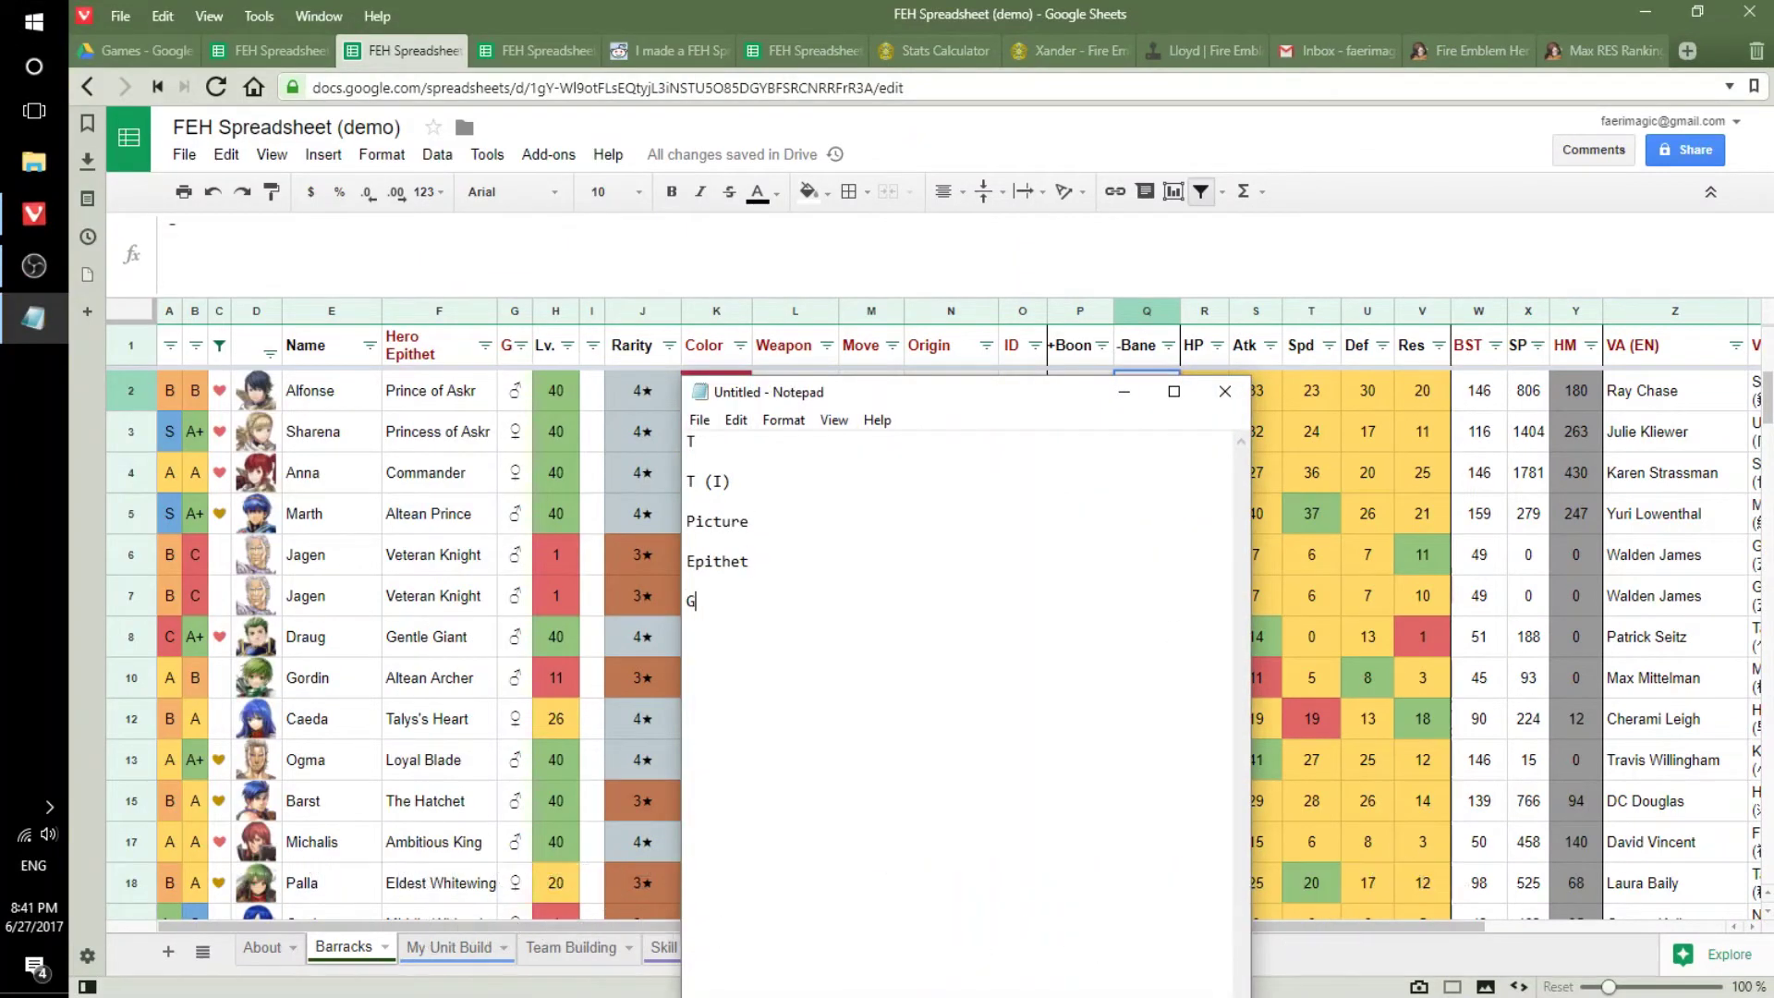
type("lor")
key("Return")
key("Return")
type("M")
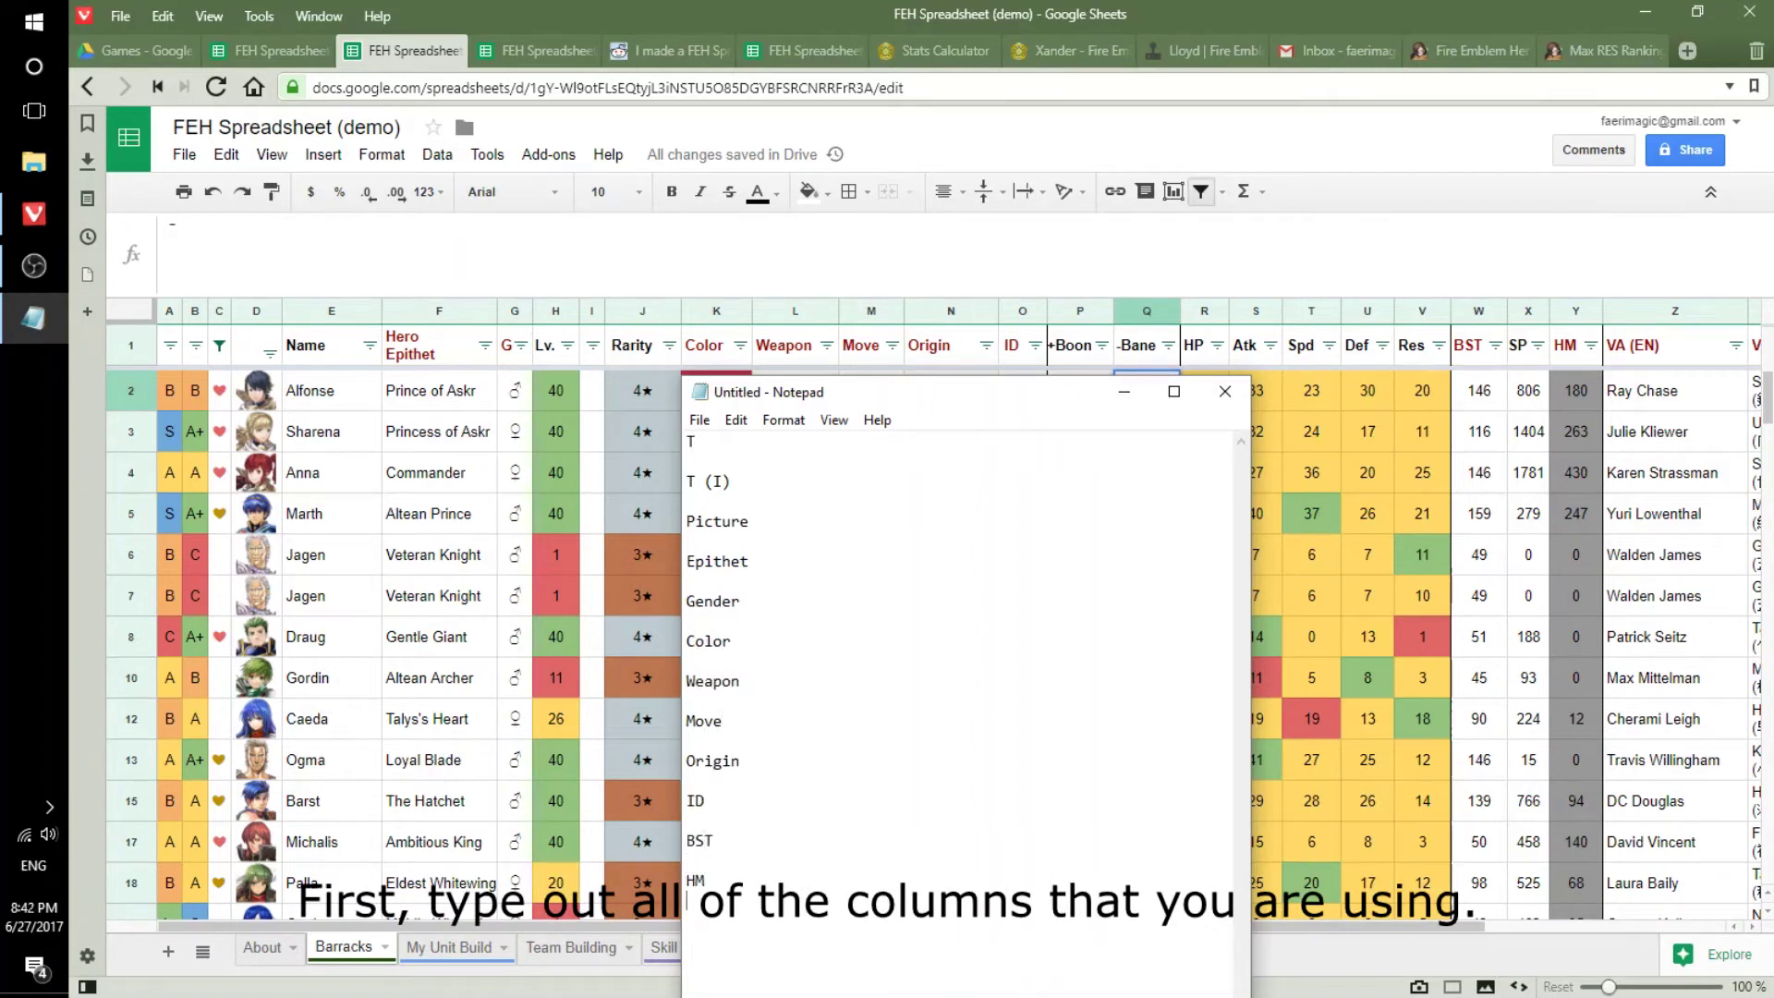
type("VA (JP)")
key("Return")
key("Return")
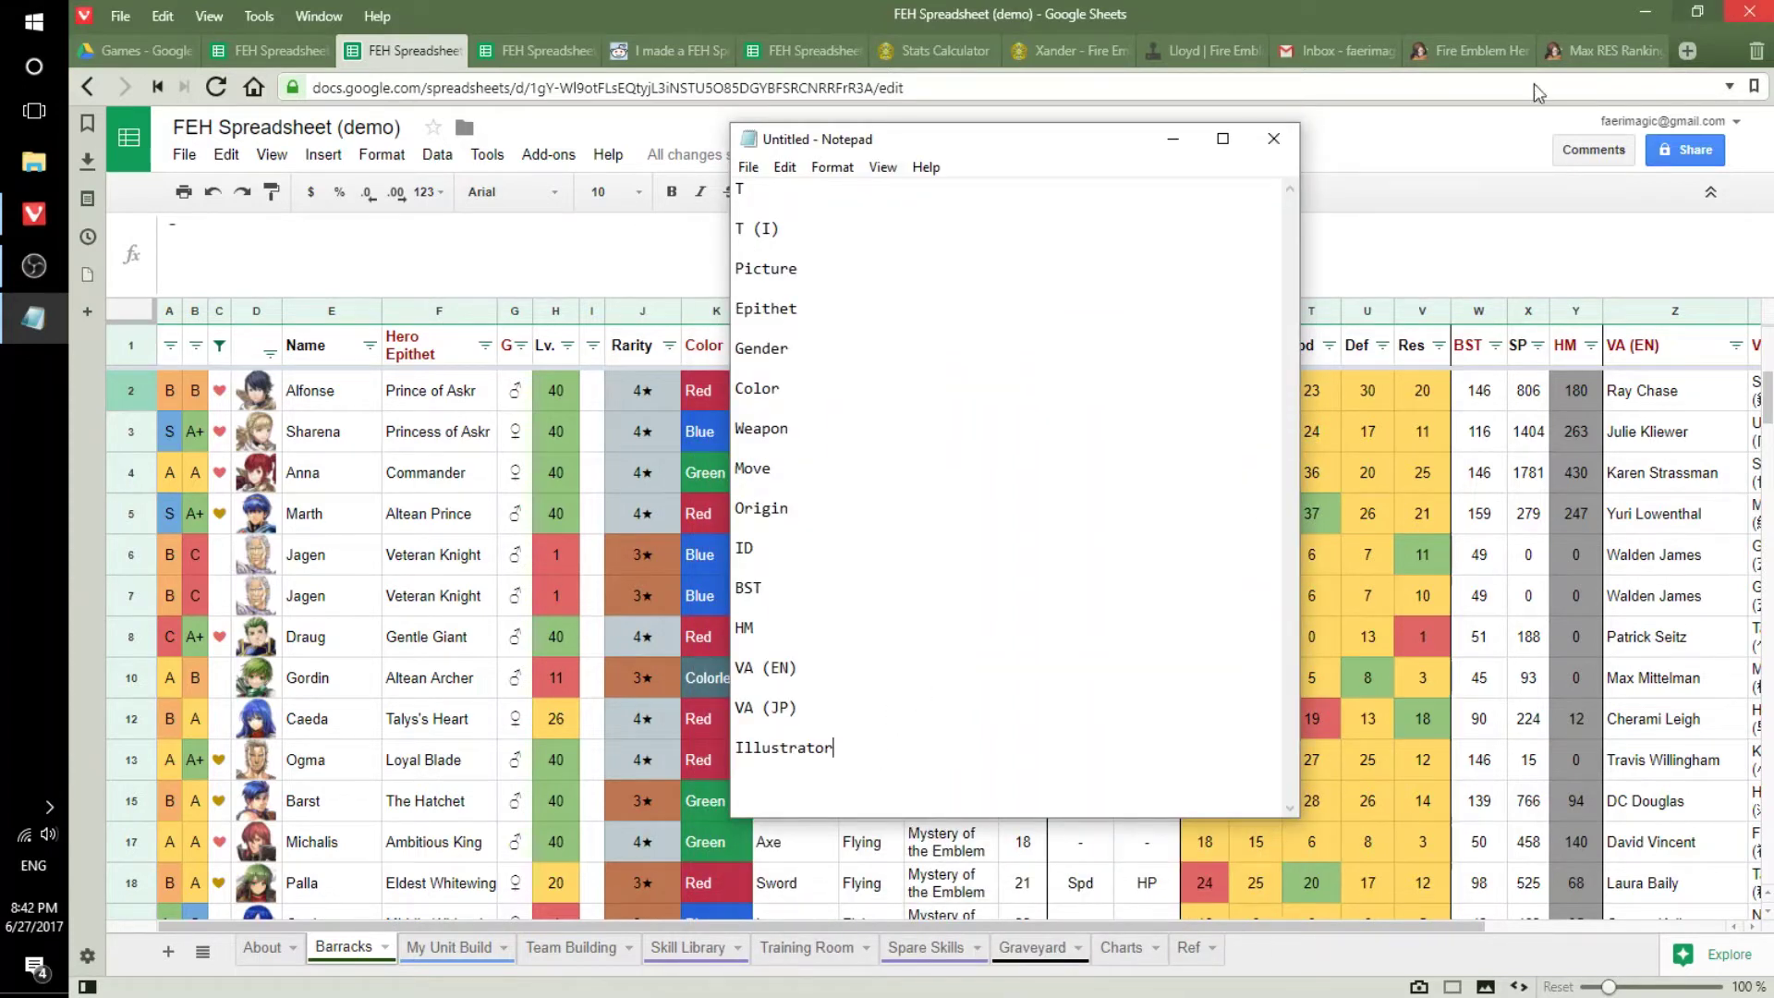
Snap Sheets to the left and Notepad to the right, then widen Sheets so Notepad is a narrow strip.
key("super+Tab")
right_click(684, 464)
left_click(785, 494)
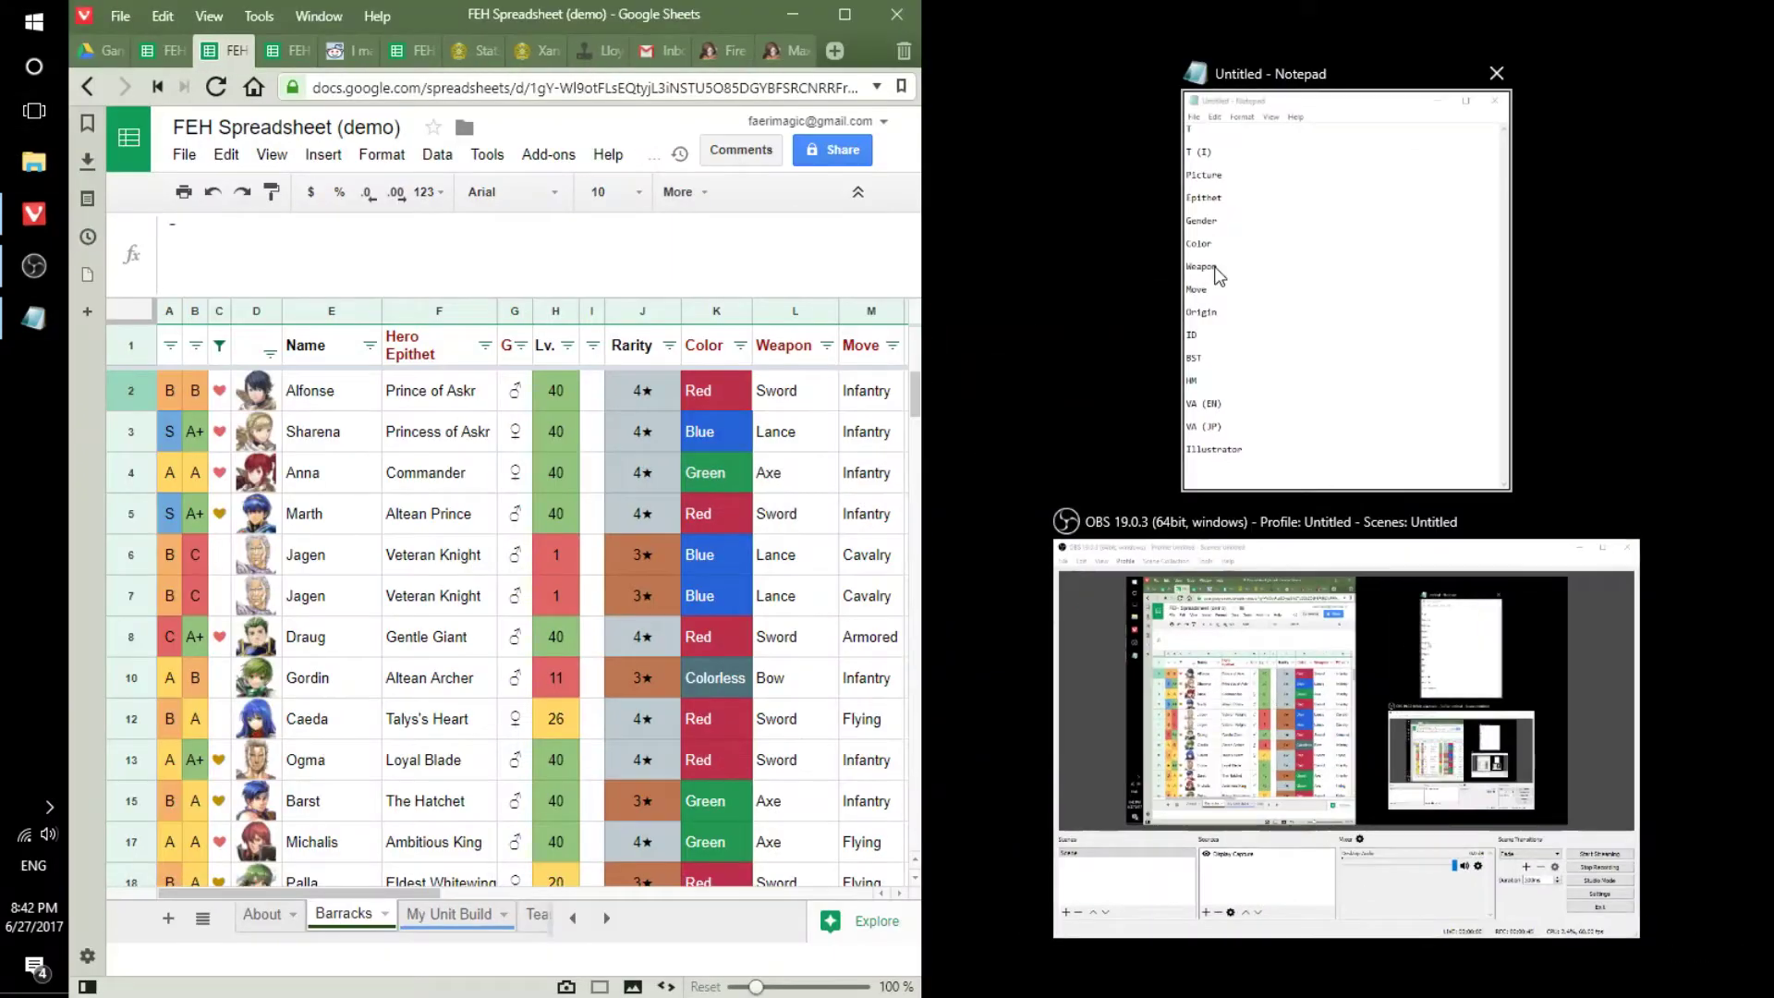
left_click(1223, 269)
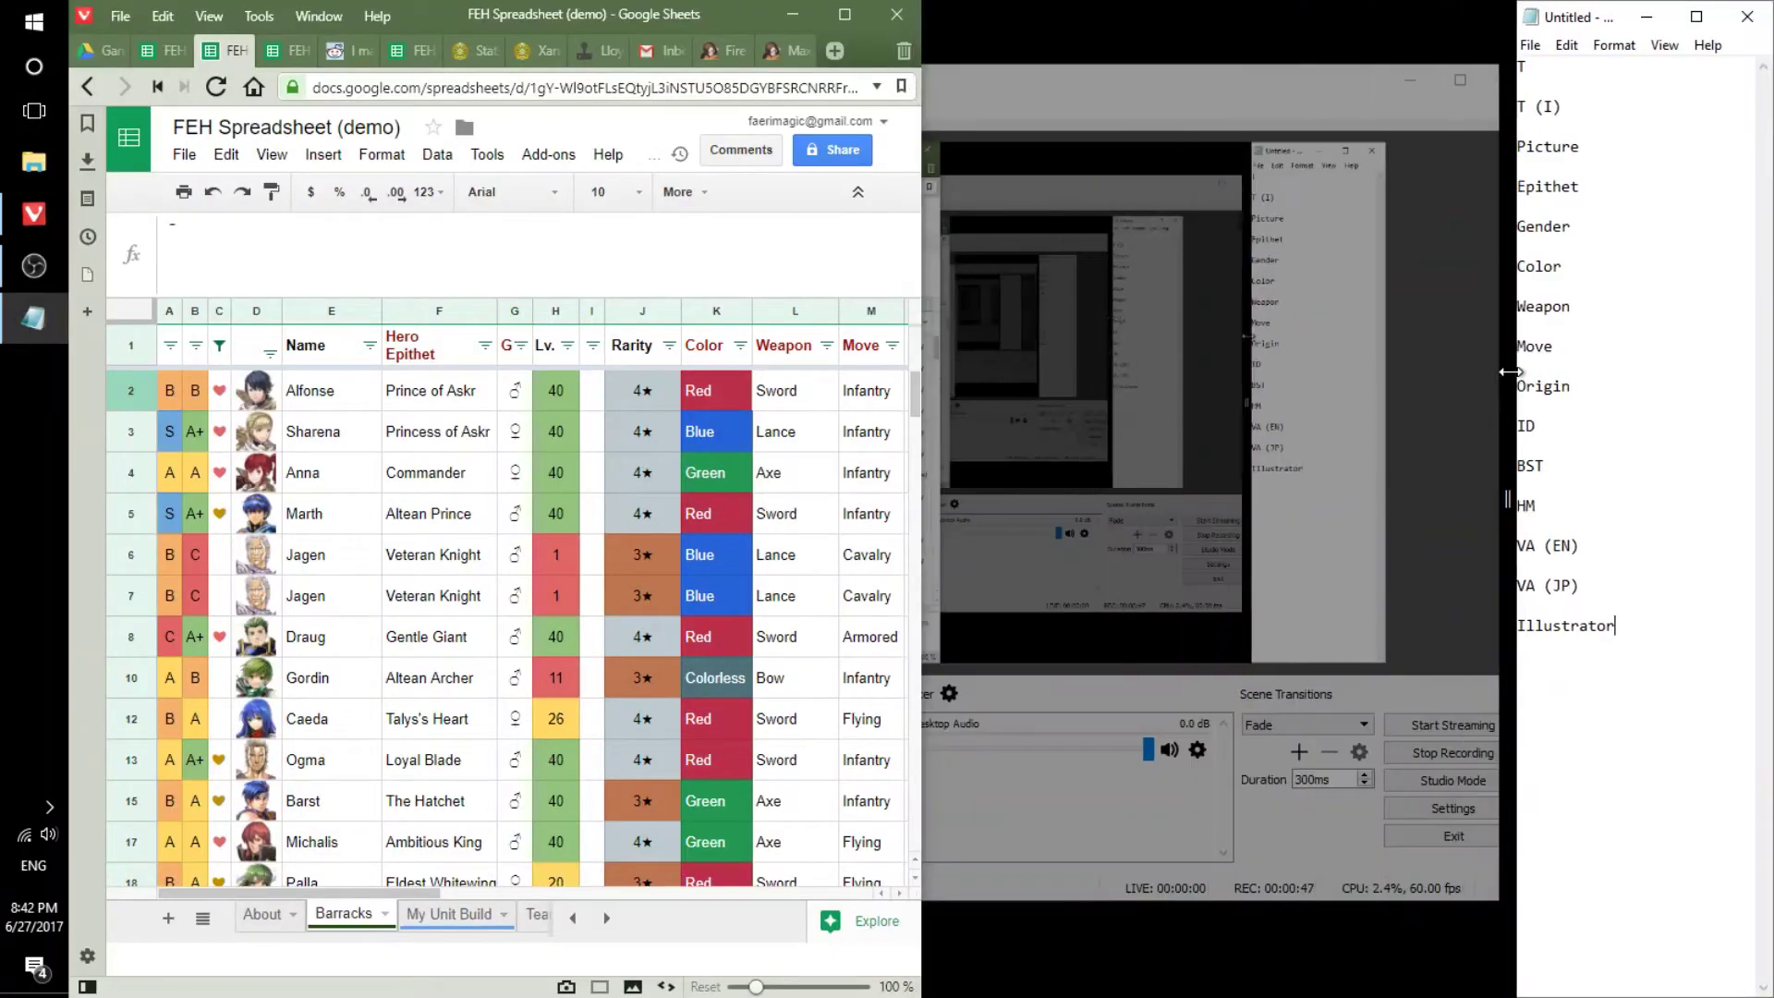
left_click_drag(909, 353, 1523, 360)
Copy Alfonse's T, T (I) and Picture formulas into the note beneath their headers.
double_click(190, 393)
key("ctrl+a")
key("ctrl+c")
key("alt+Tab")
key("ctrl+v")
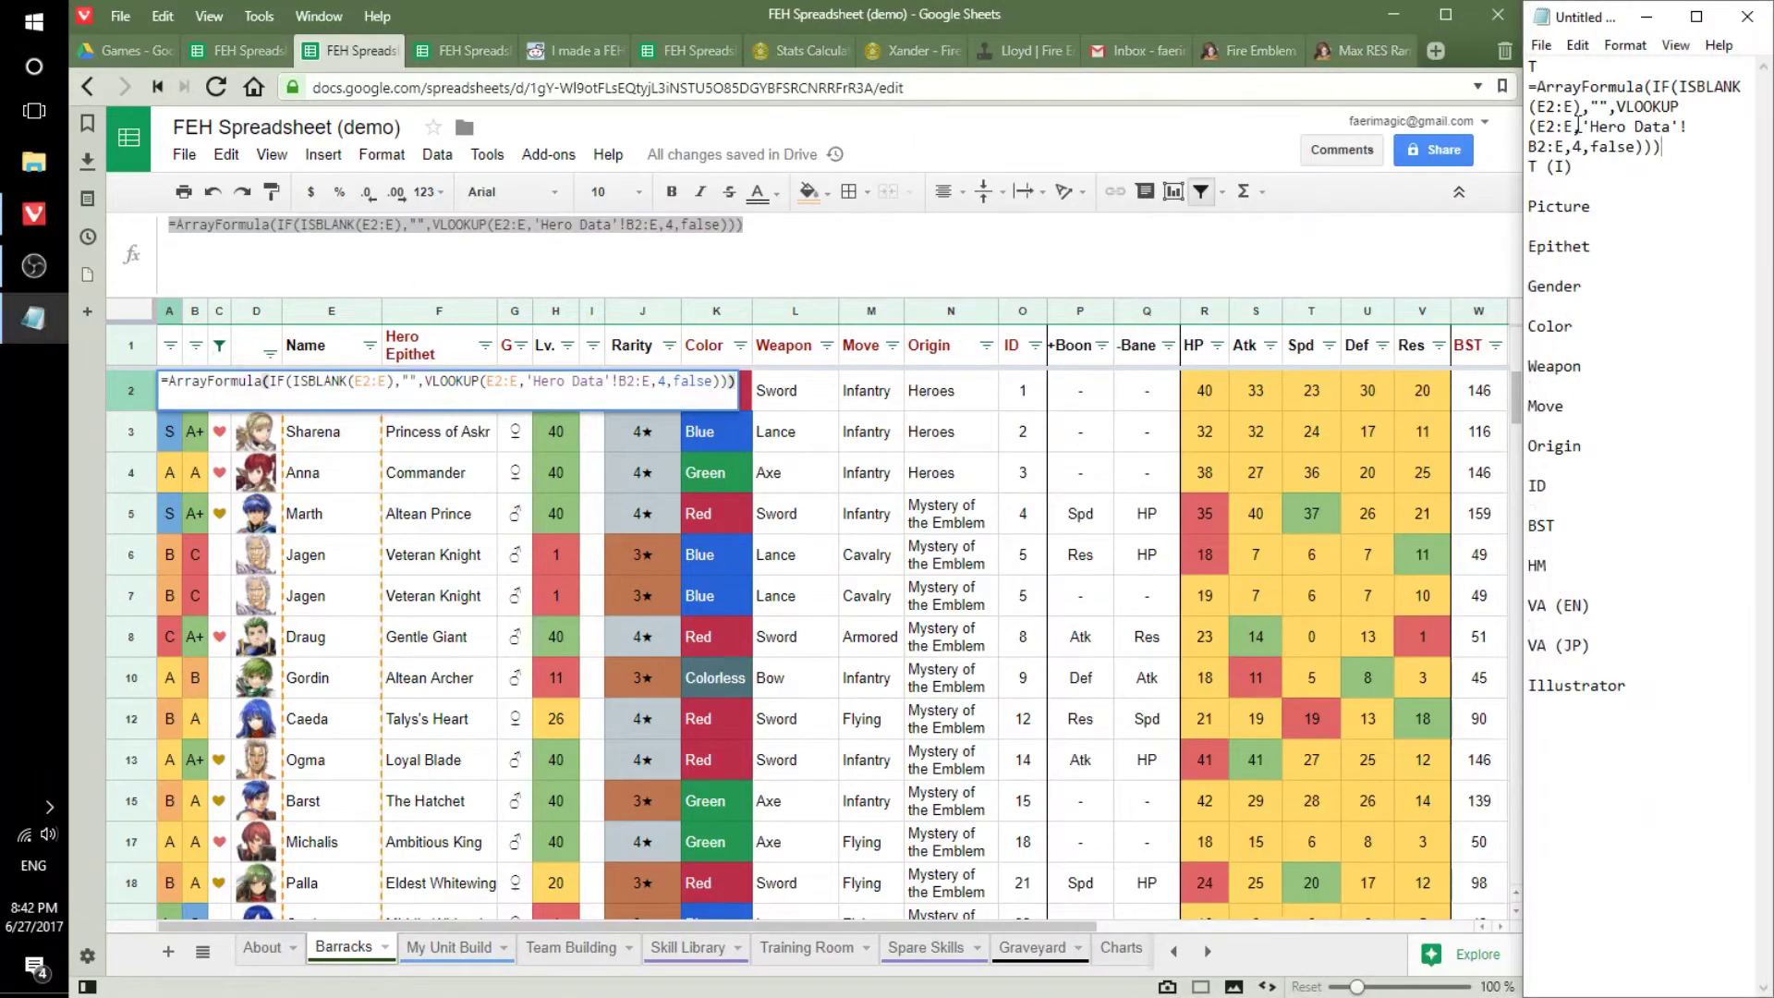
left_click(768, 240)
key("ctrl+c")
key("alt+Tab")
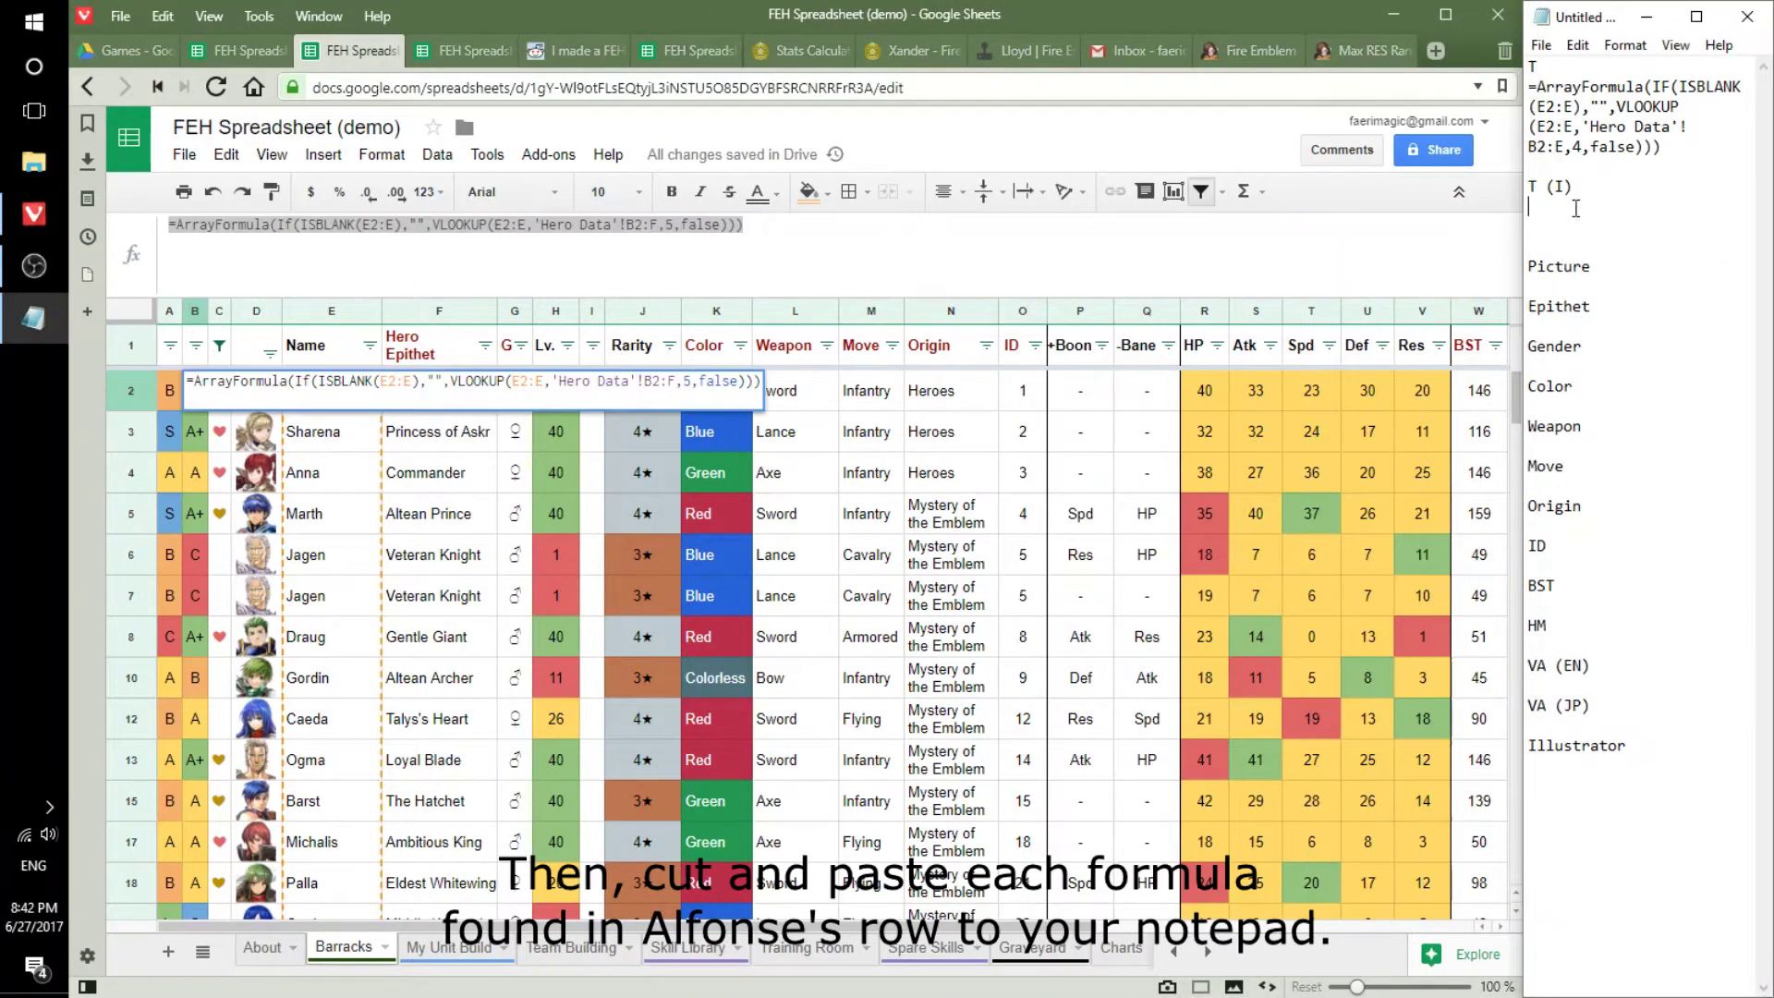
key("ctrl+v")
key("alt+Tab")
key("Tab")
key("Tab")
left_click(385, 250)
key("ctrl+c")
key("alt+Tab")
key("ctrl+v")
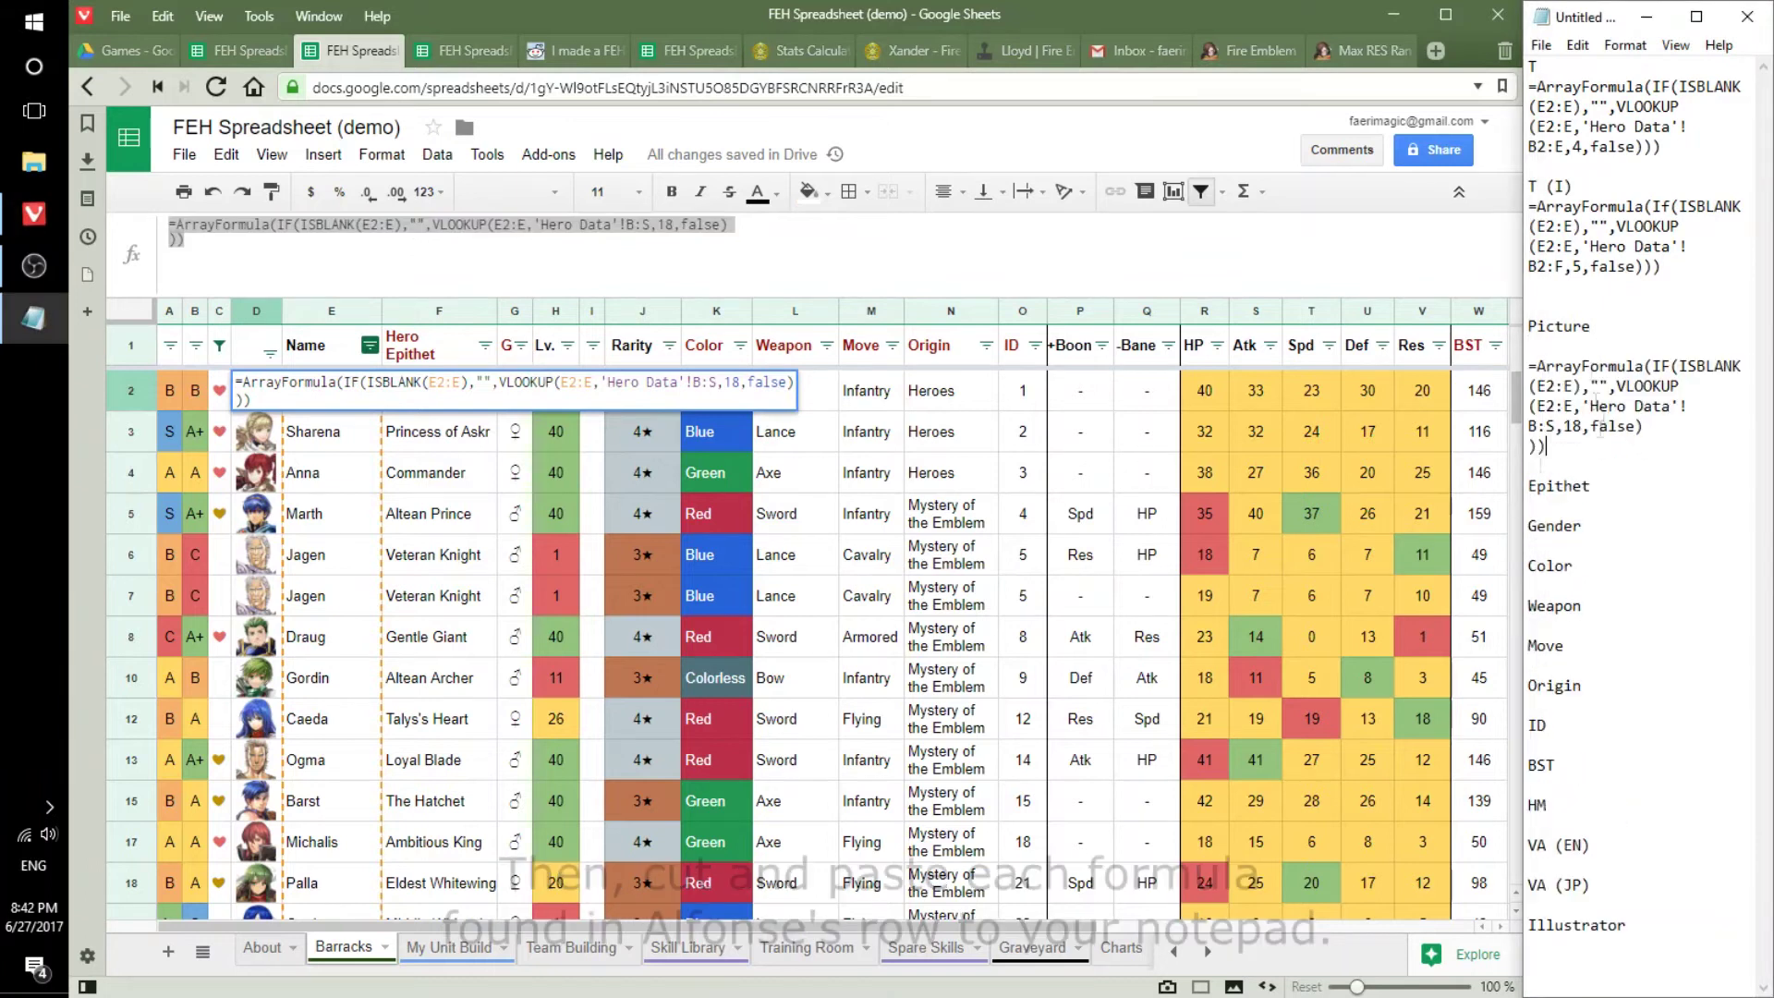
Copy the Epithet, Gender and Color formulas into the note under their headers.
key("alt+Tab")
key("Tab")
key("Tab")
left_click(526, 267)
key("ctrl+c")
key("alt+Tab")
key("ctrl+v")
key("alt+Tab")
key("Tab")
key("alt+Tab")
key("ctrl+v")
key("alt+Tab")
key("Tab")
key("Tab")
key("Tab")
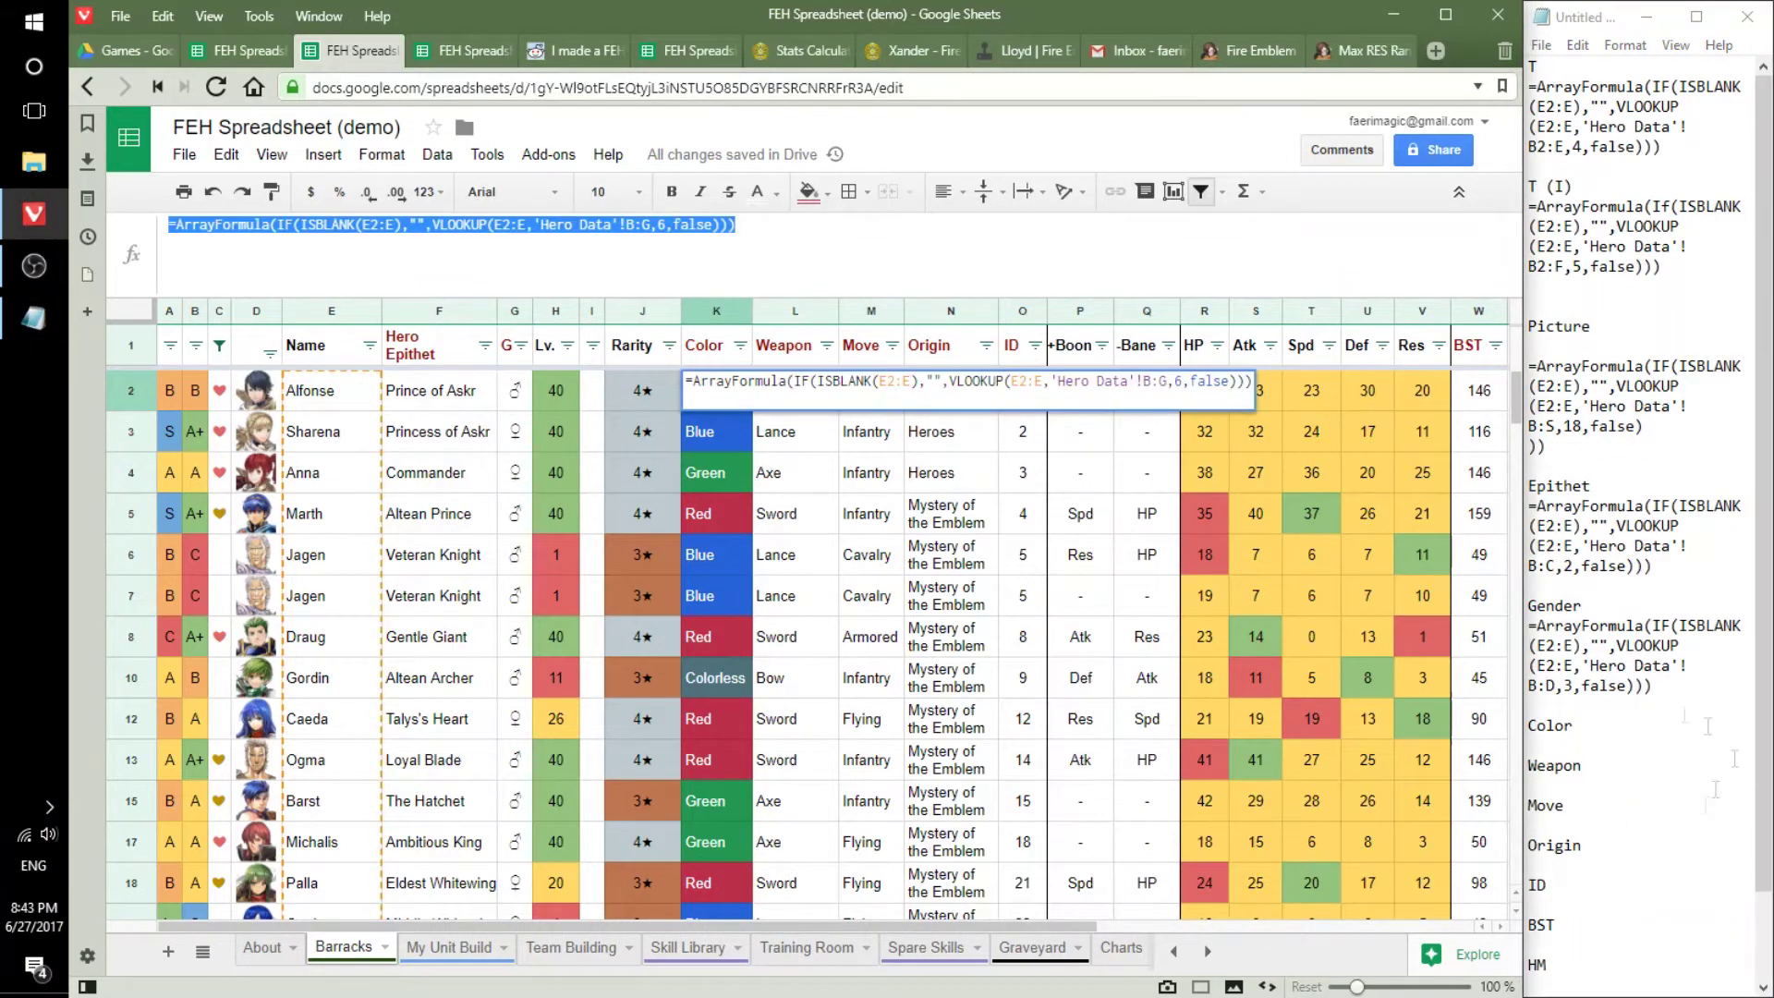
key("ctrl+c")
key("alt+Tab")
key("ctrl+v")
Copy the Weapon and Move formulas into the note under their headers.
key("alt+Tab")
key("Tab")
key("Return")
key("ctrl+a")
key("ctrl+c")
key("alt+Tab")
key("ctrl+v")
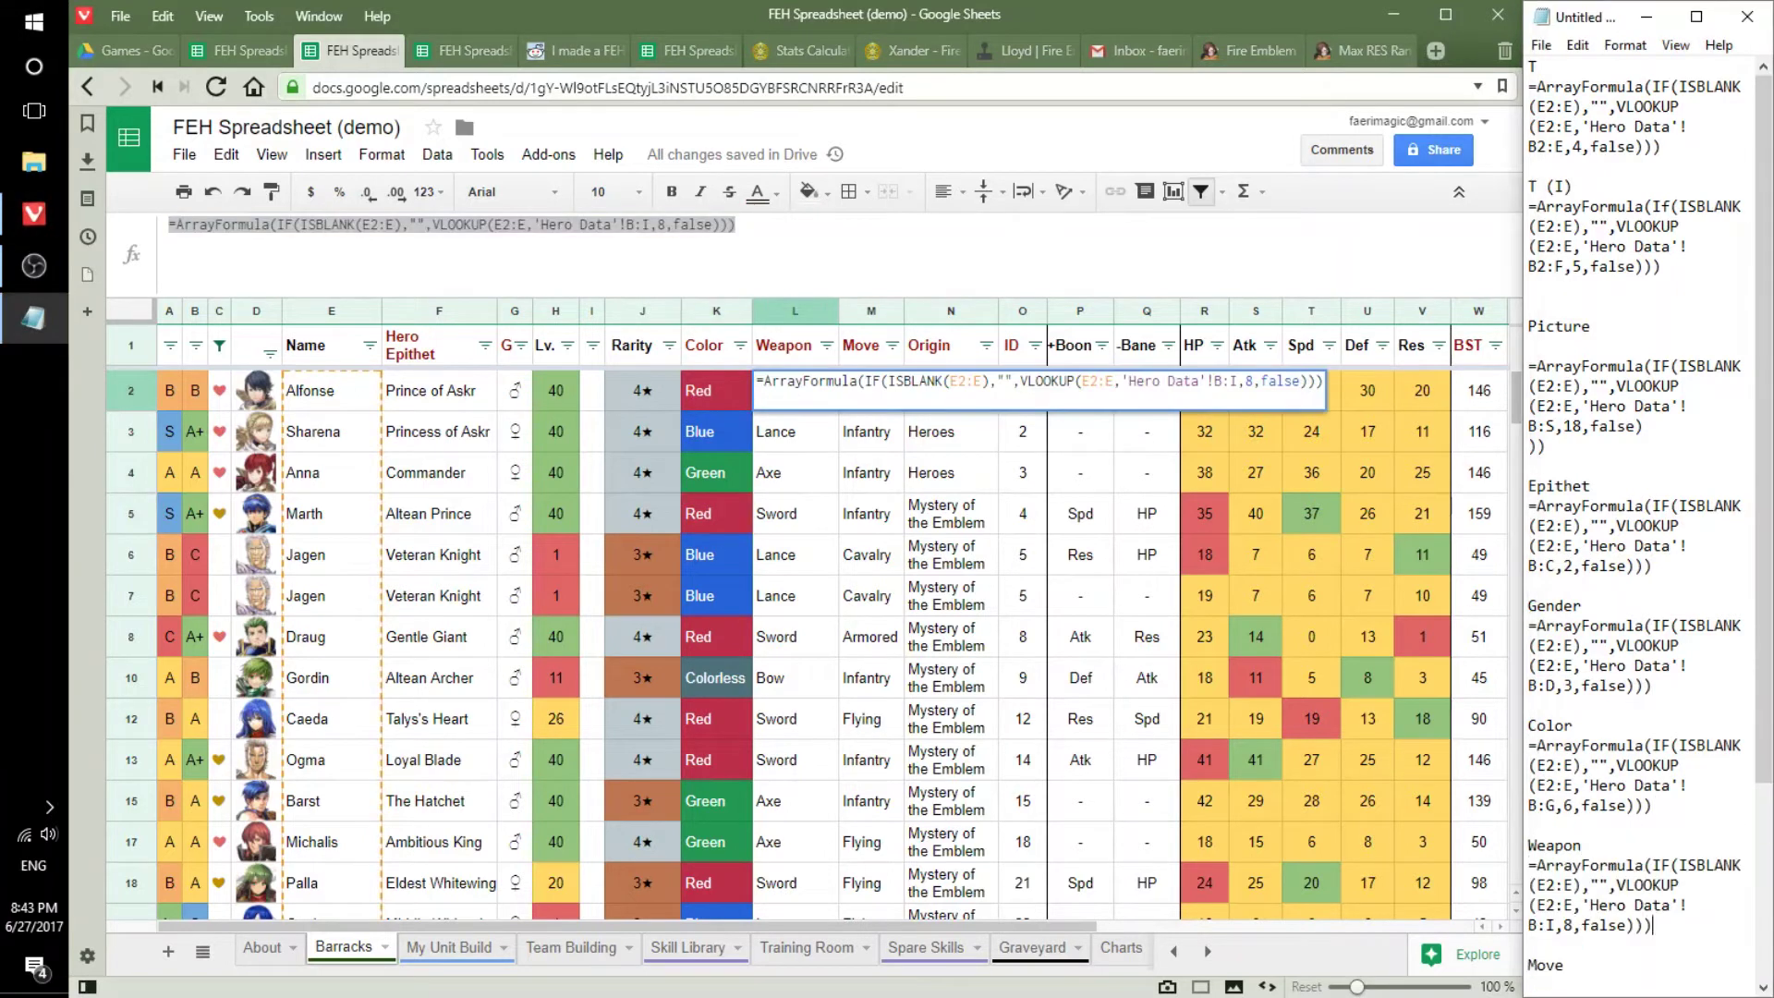
key("alt+Tab")
key("Tab")
key("Return")
key("ctrl+a")
scroll(1675, 614, "down", 3)
key("ctrl+c")
key("alt+Tab")
Copy the Origin and ID formulas into the note under their headers.
key("ctrl+v")
key("alt+Tab")
key("Tab")
key("Return")
key("ctrl+a")
key("ctrl+c")
key("alt+Tab")
key("ctrl+v")
key("alt+Tab")
key("Tab")
key("Return")
key("ctrl+a")
key("ctrl+c")
key("alt+Tab")
key("ctrl+v")
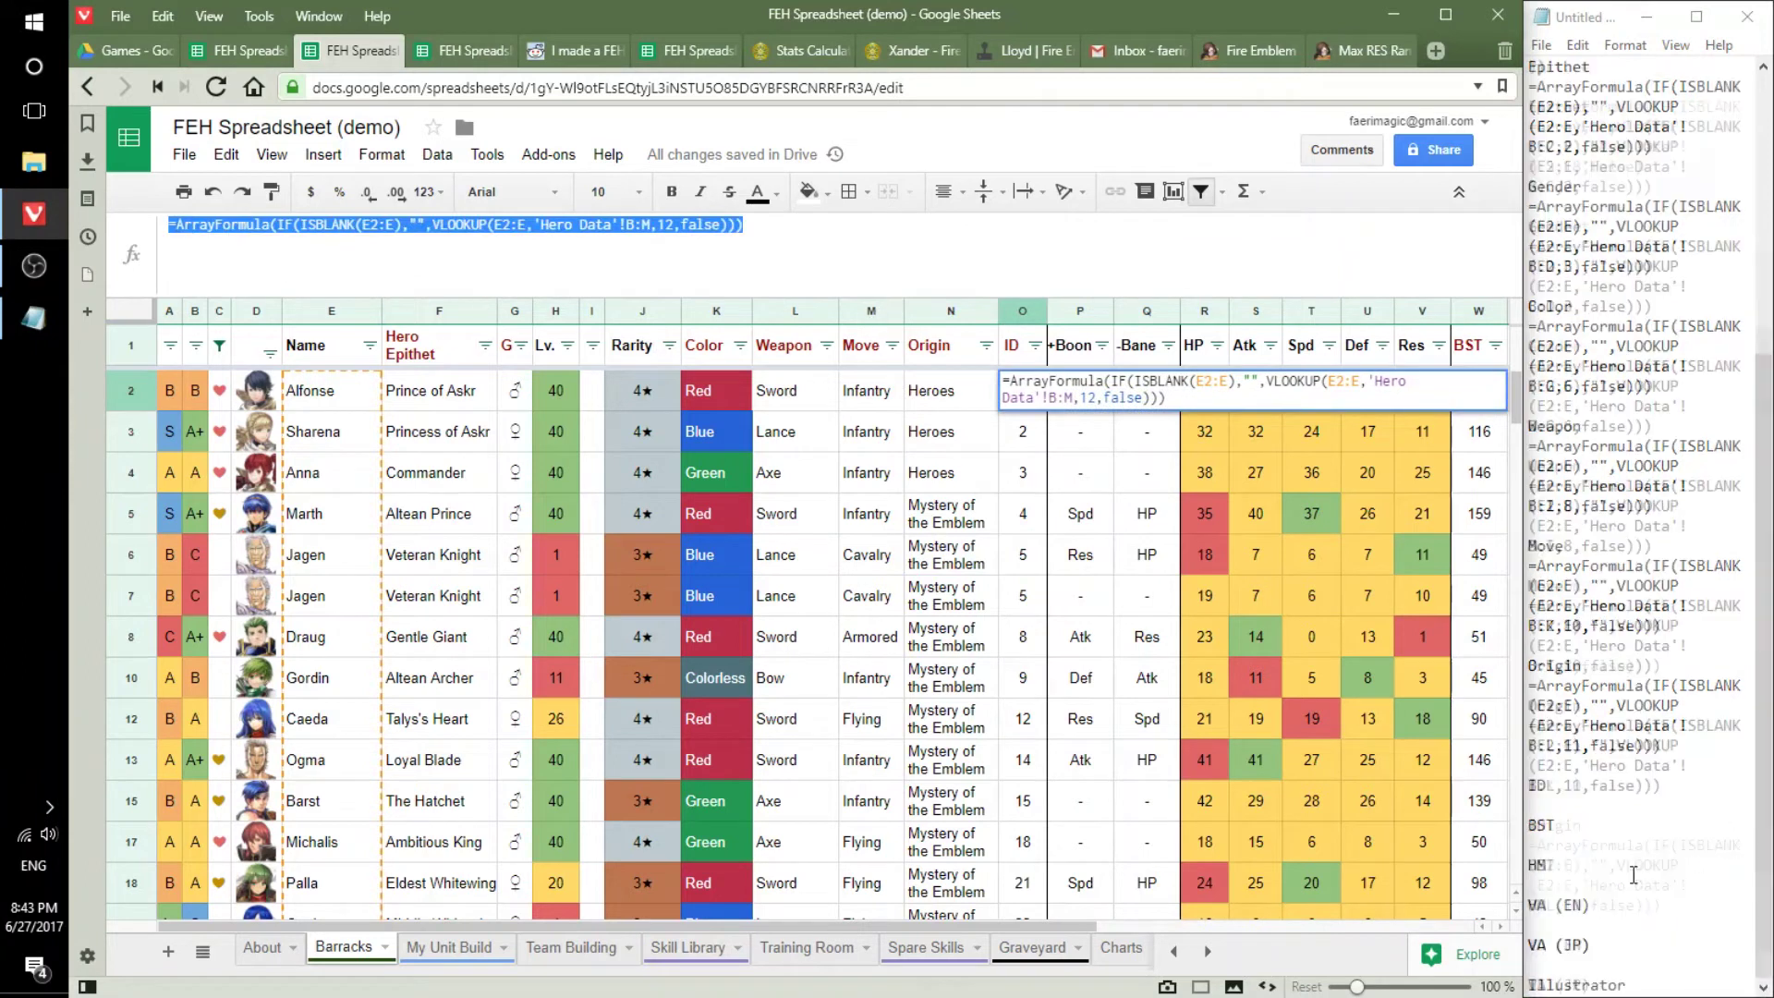
key("alt+Tab")
Copy the BST and HM formulas from Alfonse's row into the note.
left_click(1311, 473)
left_click(954, 390)
key("Return")
key("ctrl+a")
key("ctrl+c")
key("alt+Tab")
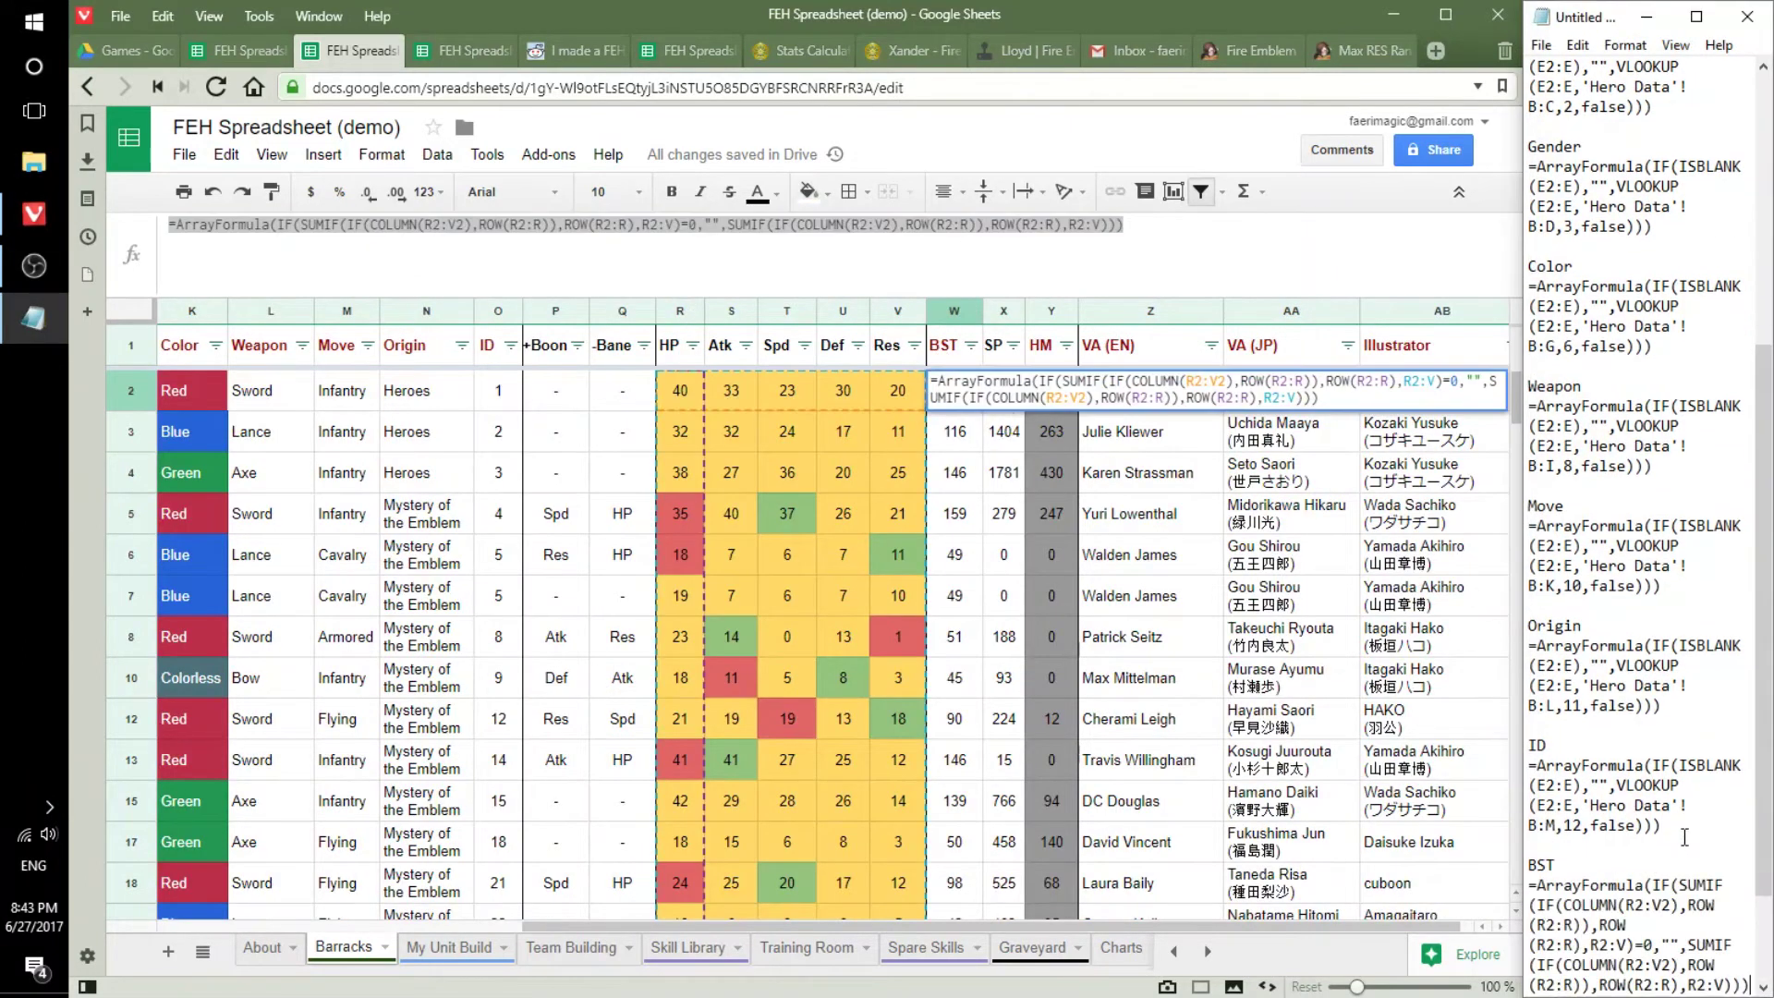
key("ctrl+v")
key("alt+Tab")
key("Tab")
key("Tab")
key("Return")
key("ctrl+a")
key("ctrl+c")
key("alt+Tab")
key("ctrl+v")
Copy the VA (EN), VA (JP) and Illustrator formulas into the note under their headers.
key("alt+Tab")
key("Tab")
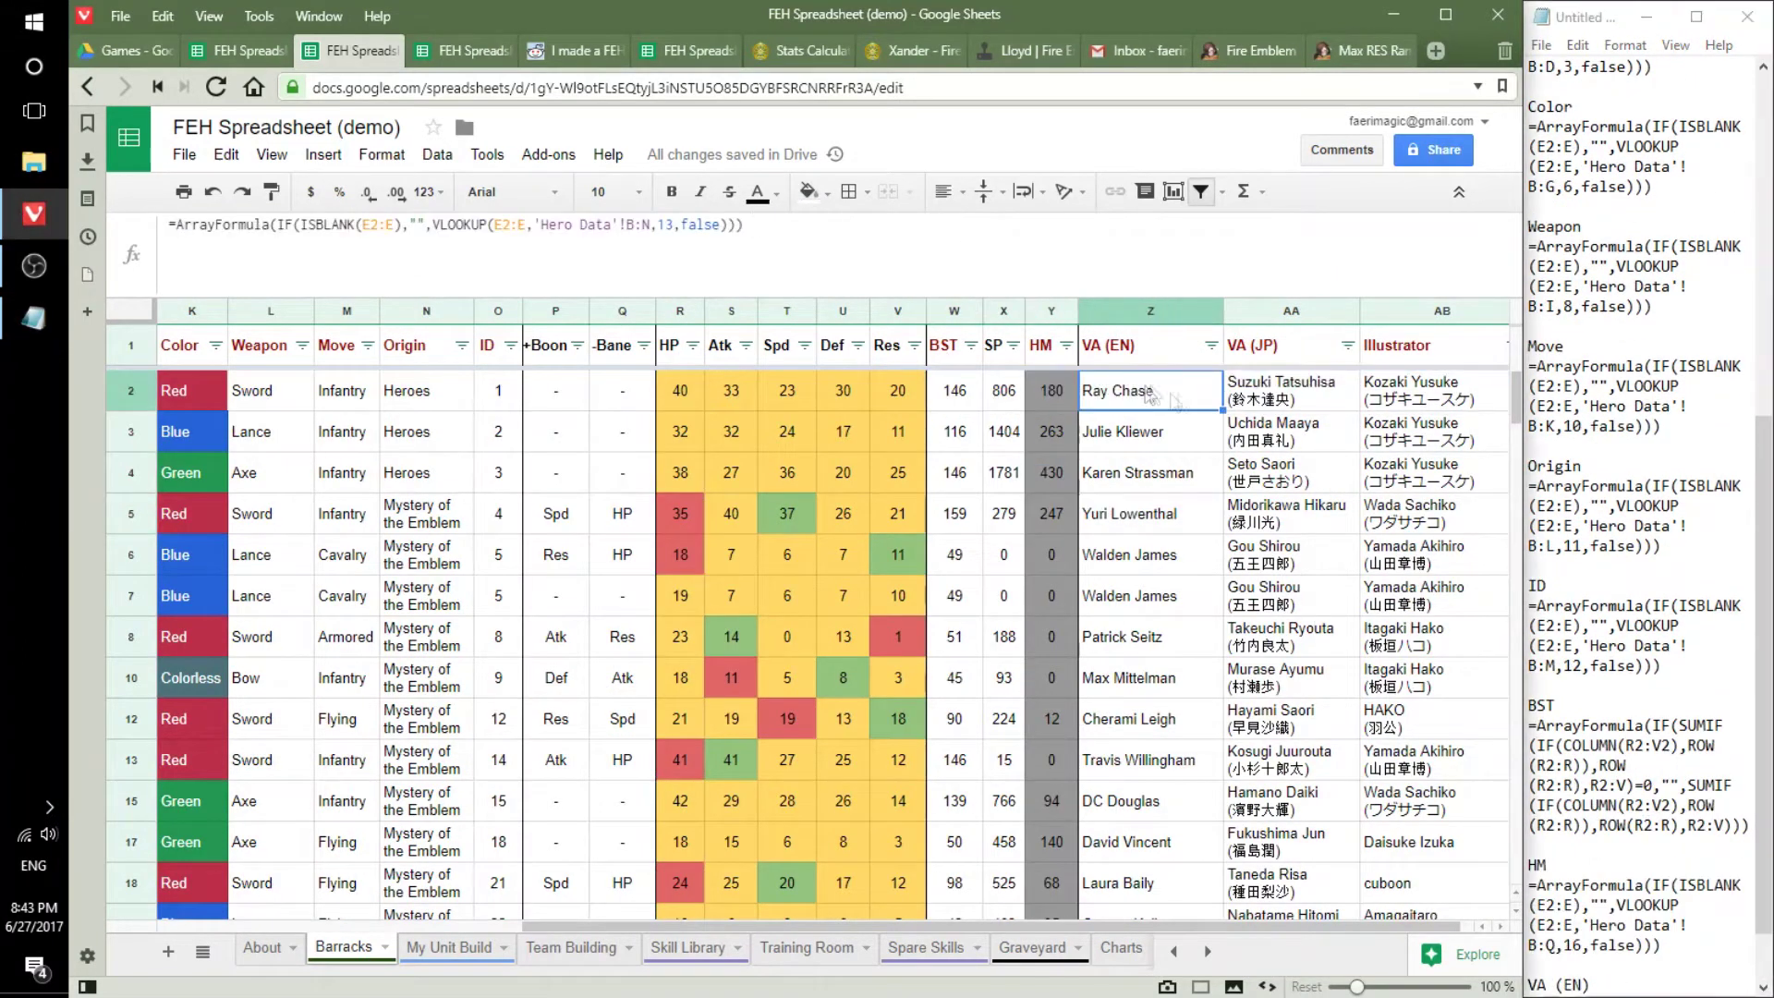
key("Return")
key("ctrl+a")
key("ctrl+c")
key("alt+Tab")
key("ctrl+v")
key("alt+Tab")
key("Tab")
key("Return")
key("ctrl+a")
key("ctrl+c")
key("alt+Tab")
key("ctrl+v")
key("alt+Tab")
key("Tab")
key("Return")
key("ctrl+a")
key("ctrl+c")
key("alt+Tab")
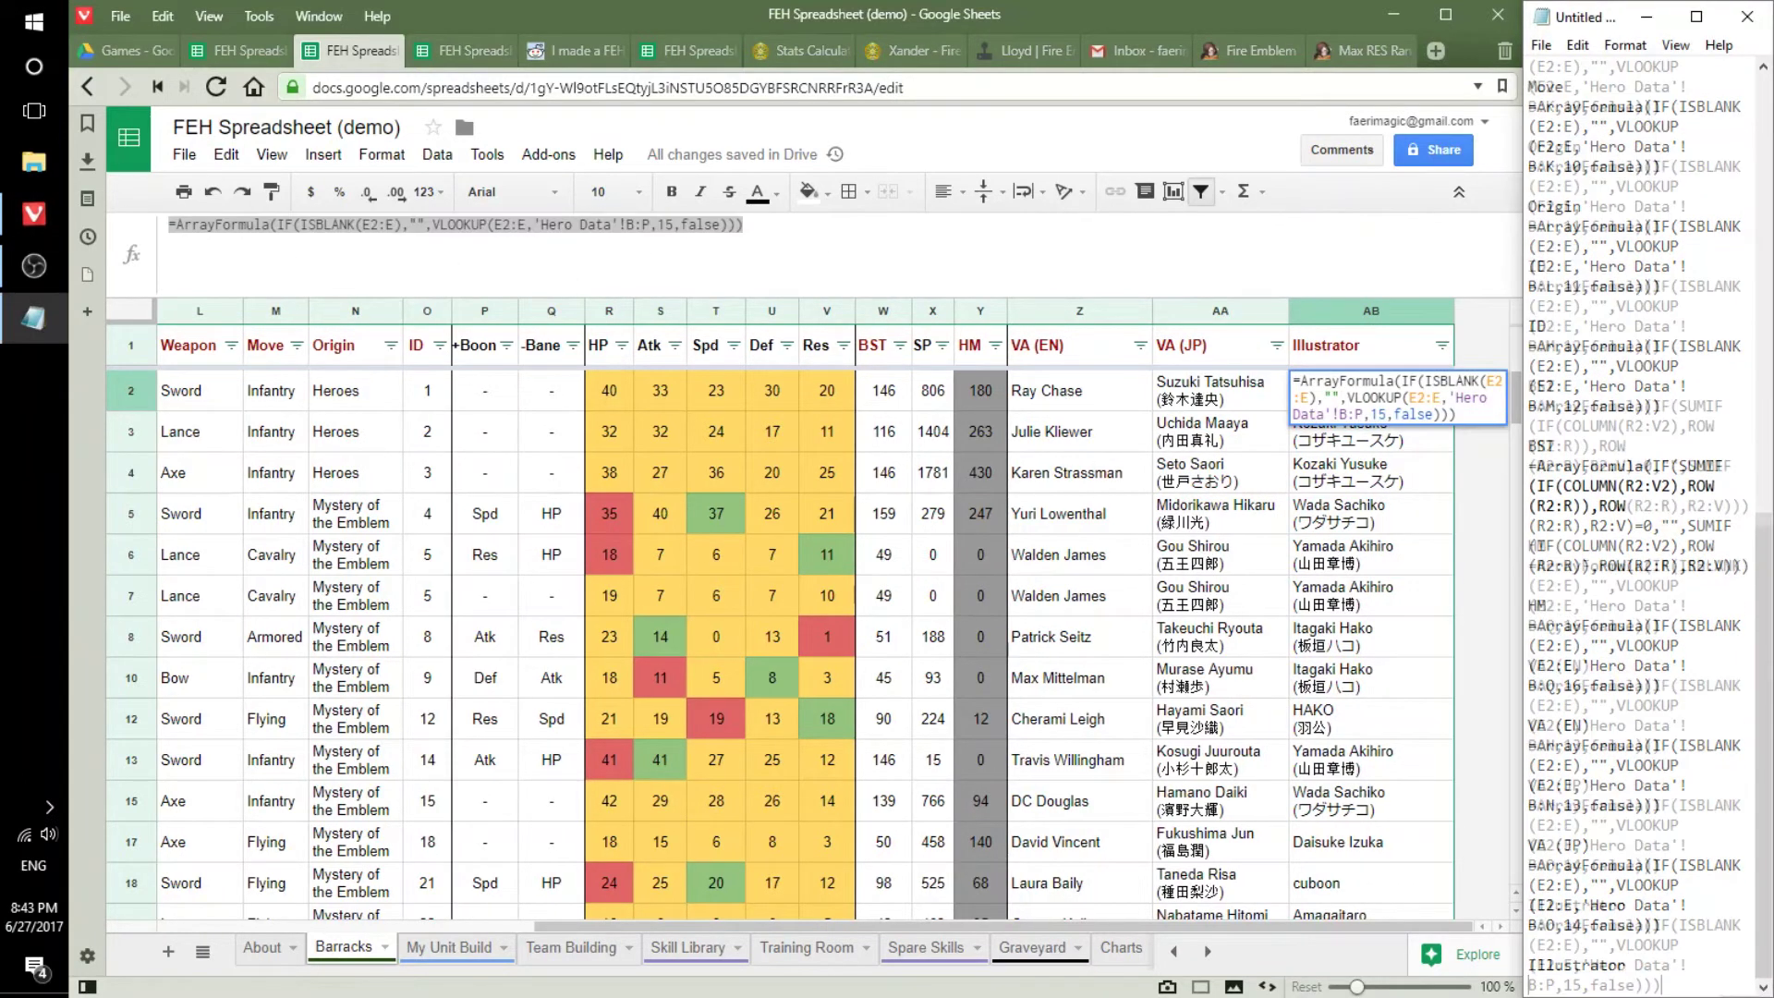
key("ctrl+v")
key("alt+Tab")
key("Escape")
left_click(275, 400)
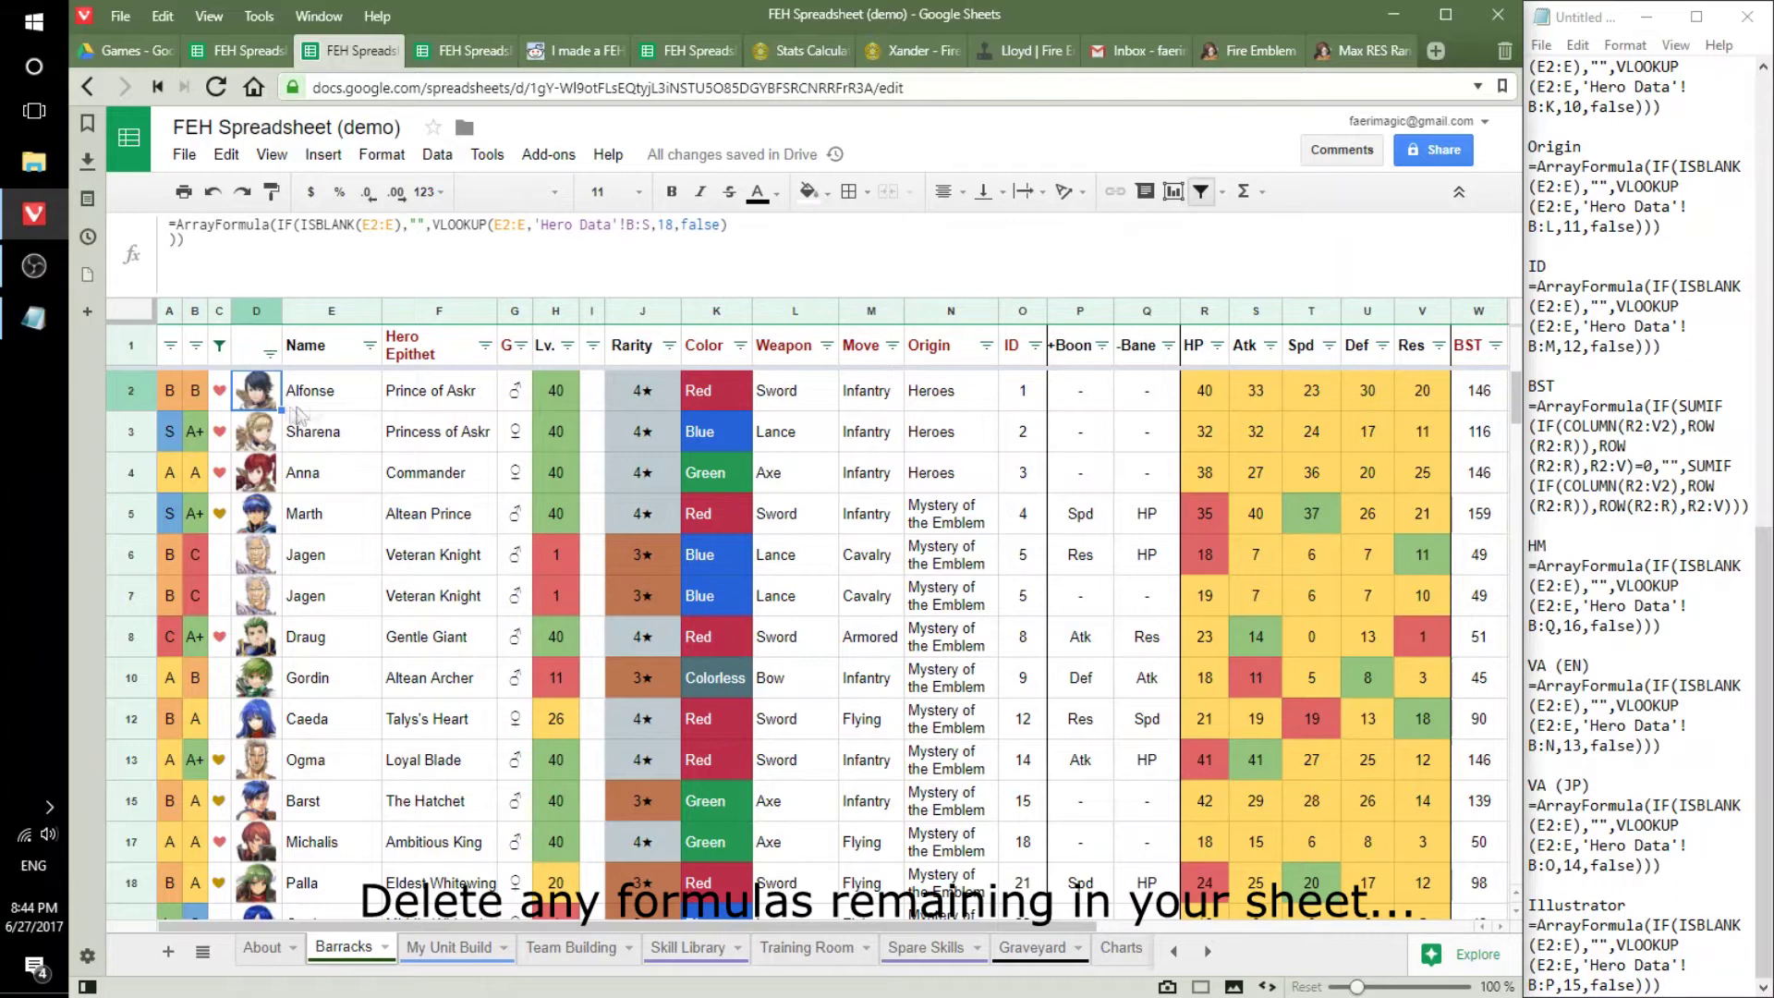
Clear the formulas from Alfonse's row, Picture through Illustrator.
key("Delete")
key("Right")
key("Right")
key("Delete")
key("Right")
key("Right")
key("Right")
key("Delete")
key("Right")
key("Delete")
key("Right")
key("Delete")
key("Right")
key("Delete")
key("Right")
key("Delete")
key("Right")
key("Right")
key("Right")
key("Delete")
key("Right")
key("Right")
key("Right")
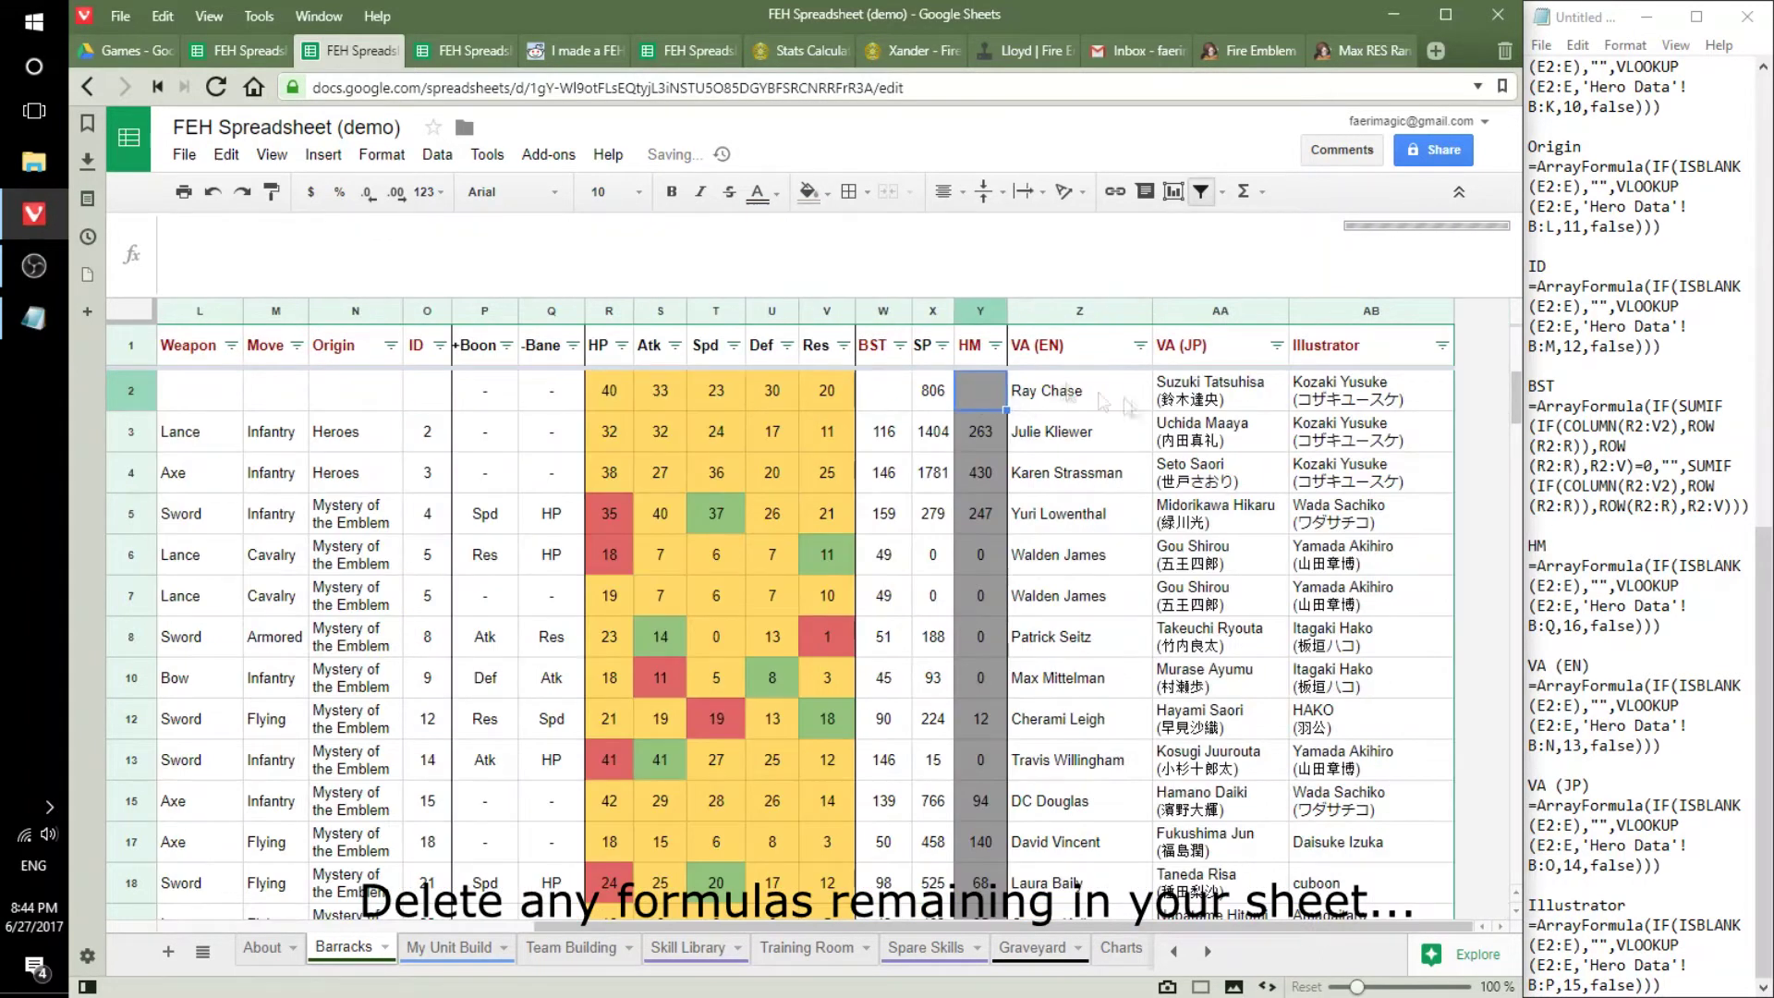
key("Delete")
key("Right")
key("Delete")
key("Right")
key("Delete")
Sort the Barracks sheet A→Z by the Name column.
key("Home")
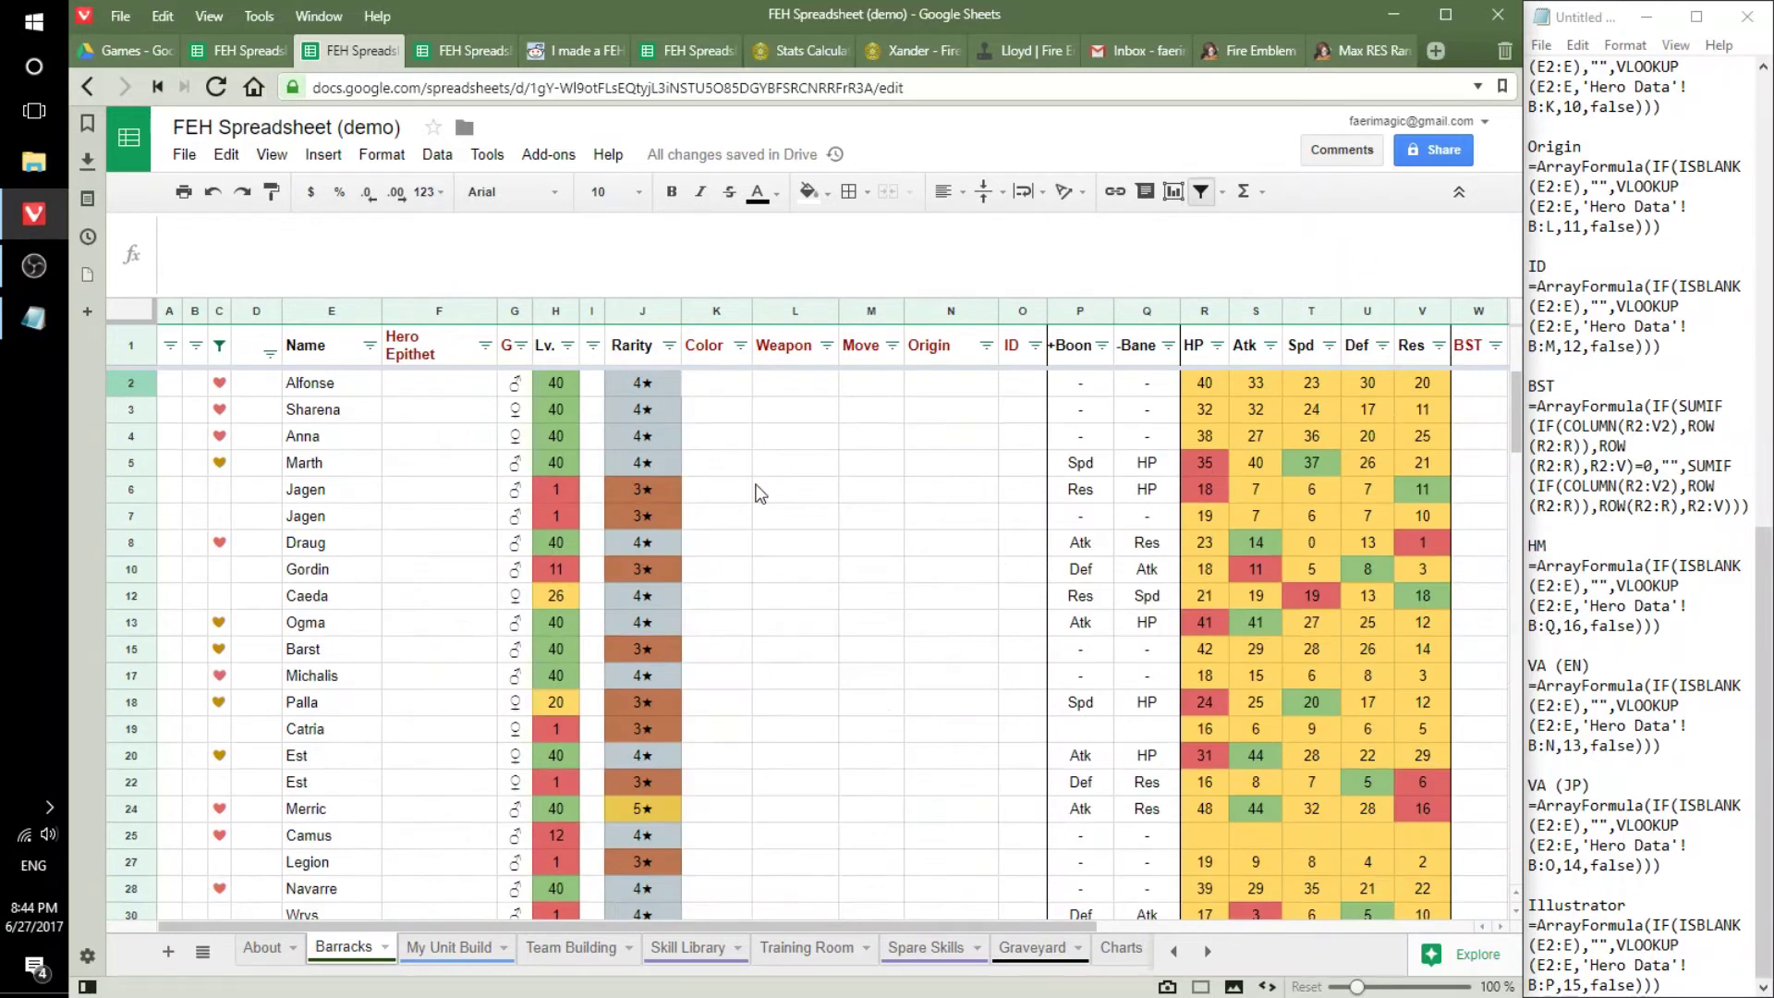
left_click(369, 345)
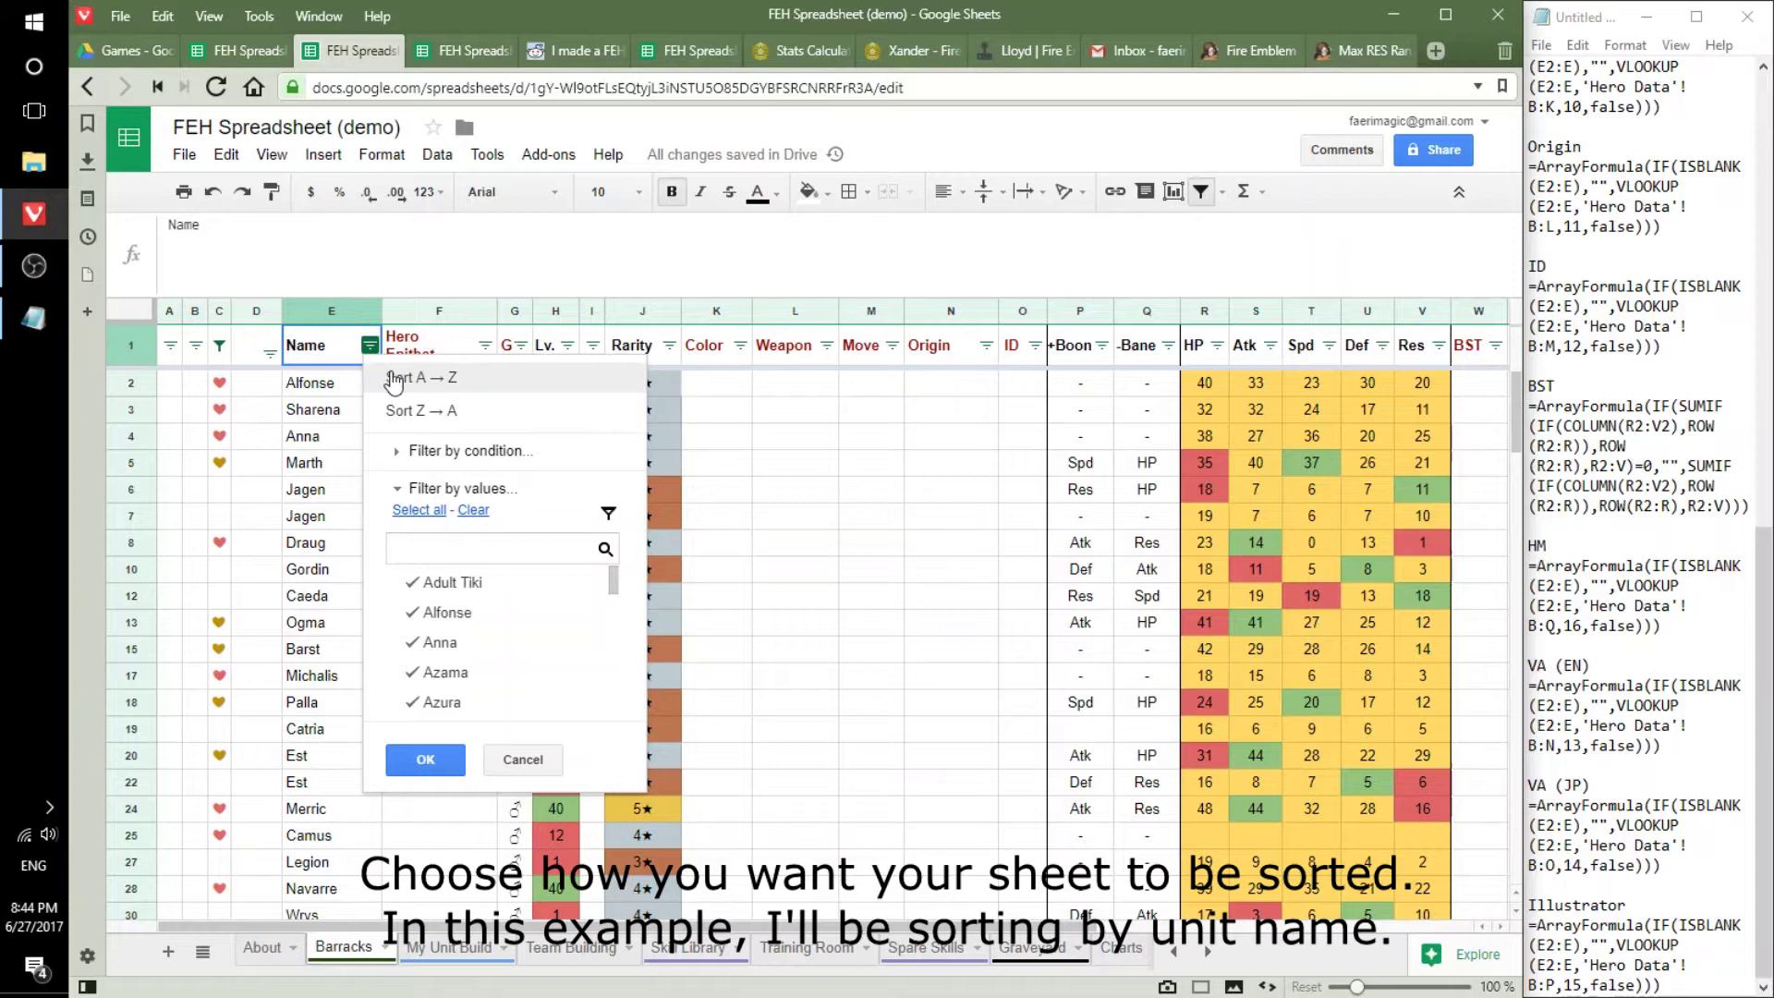
left_click(394, 377)
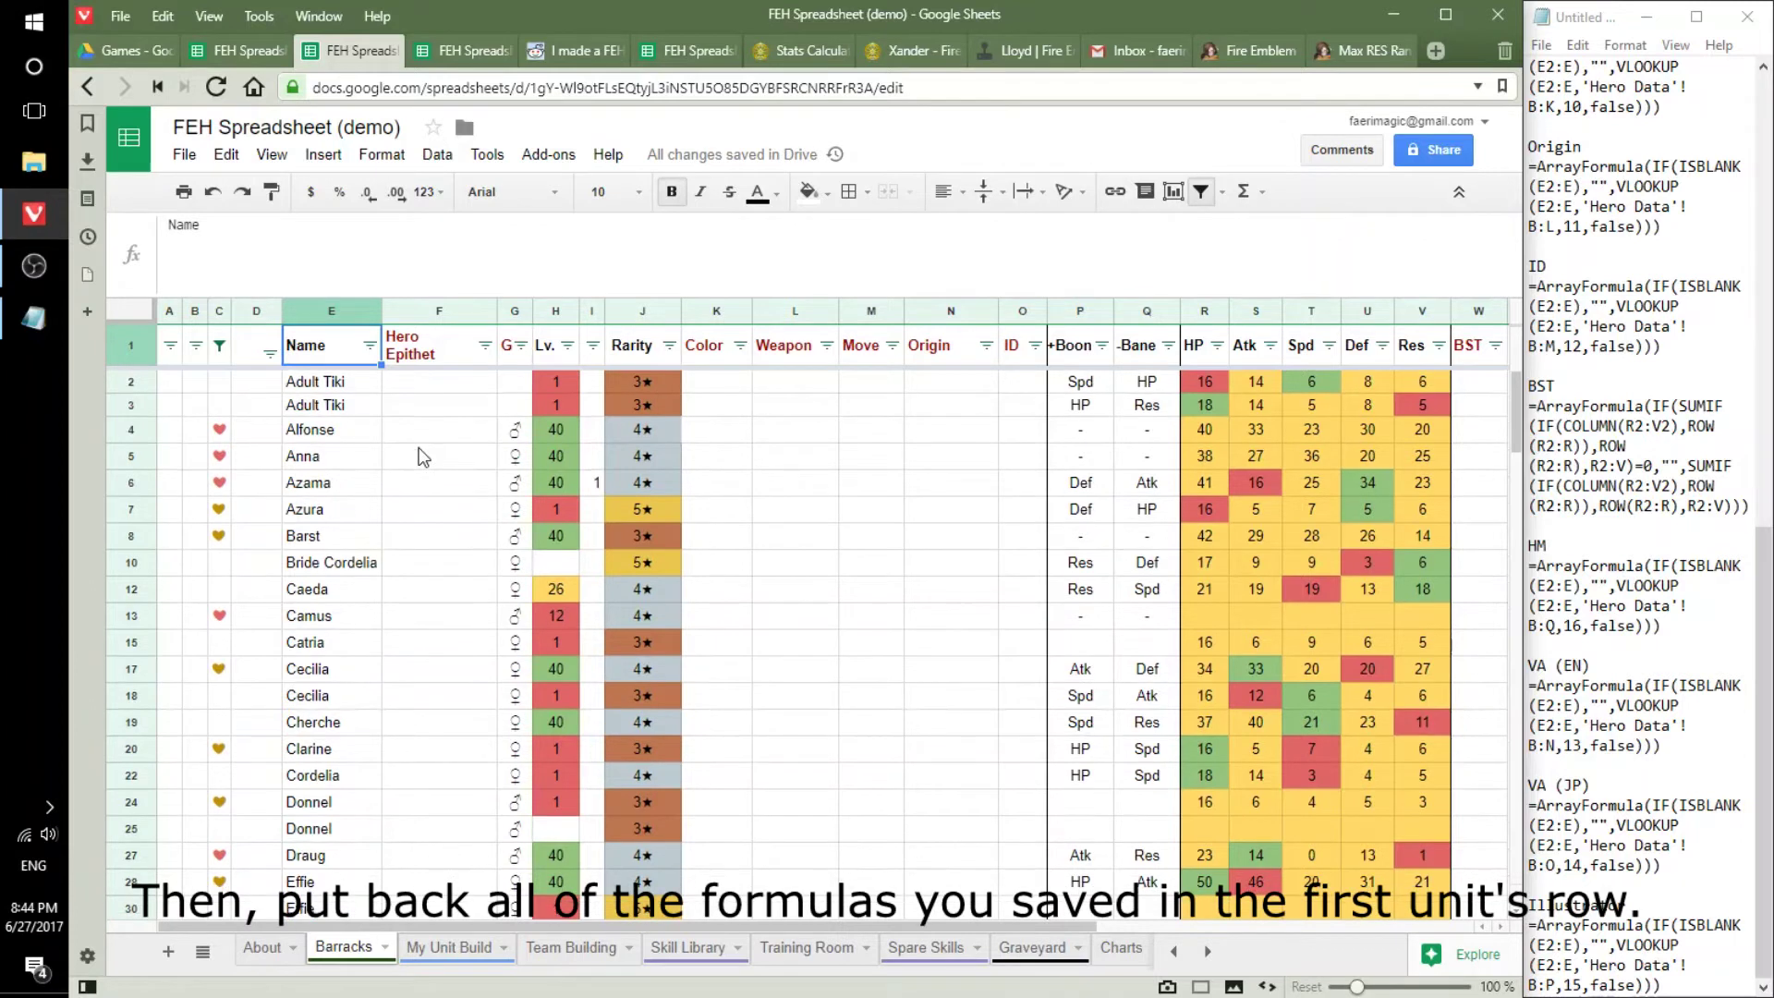
Paste the saved T formula from the note back into cell A2 of Barracks.
scroll(1648, 159, "up", 8)
scroll(1647, 159, "up", 7)
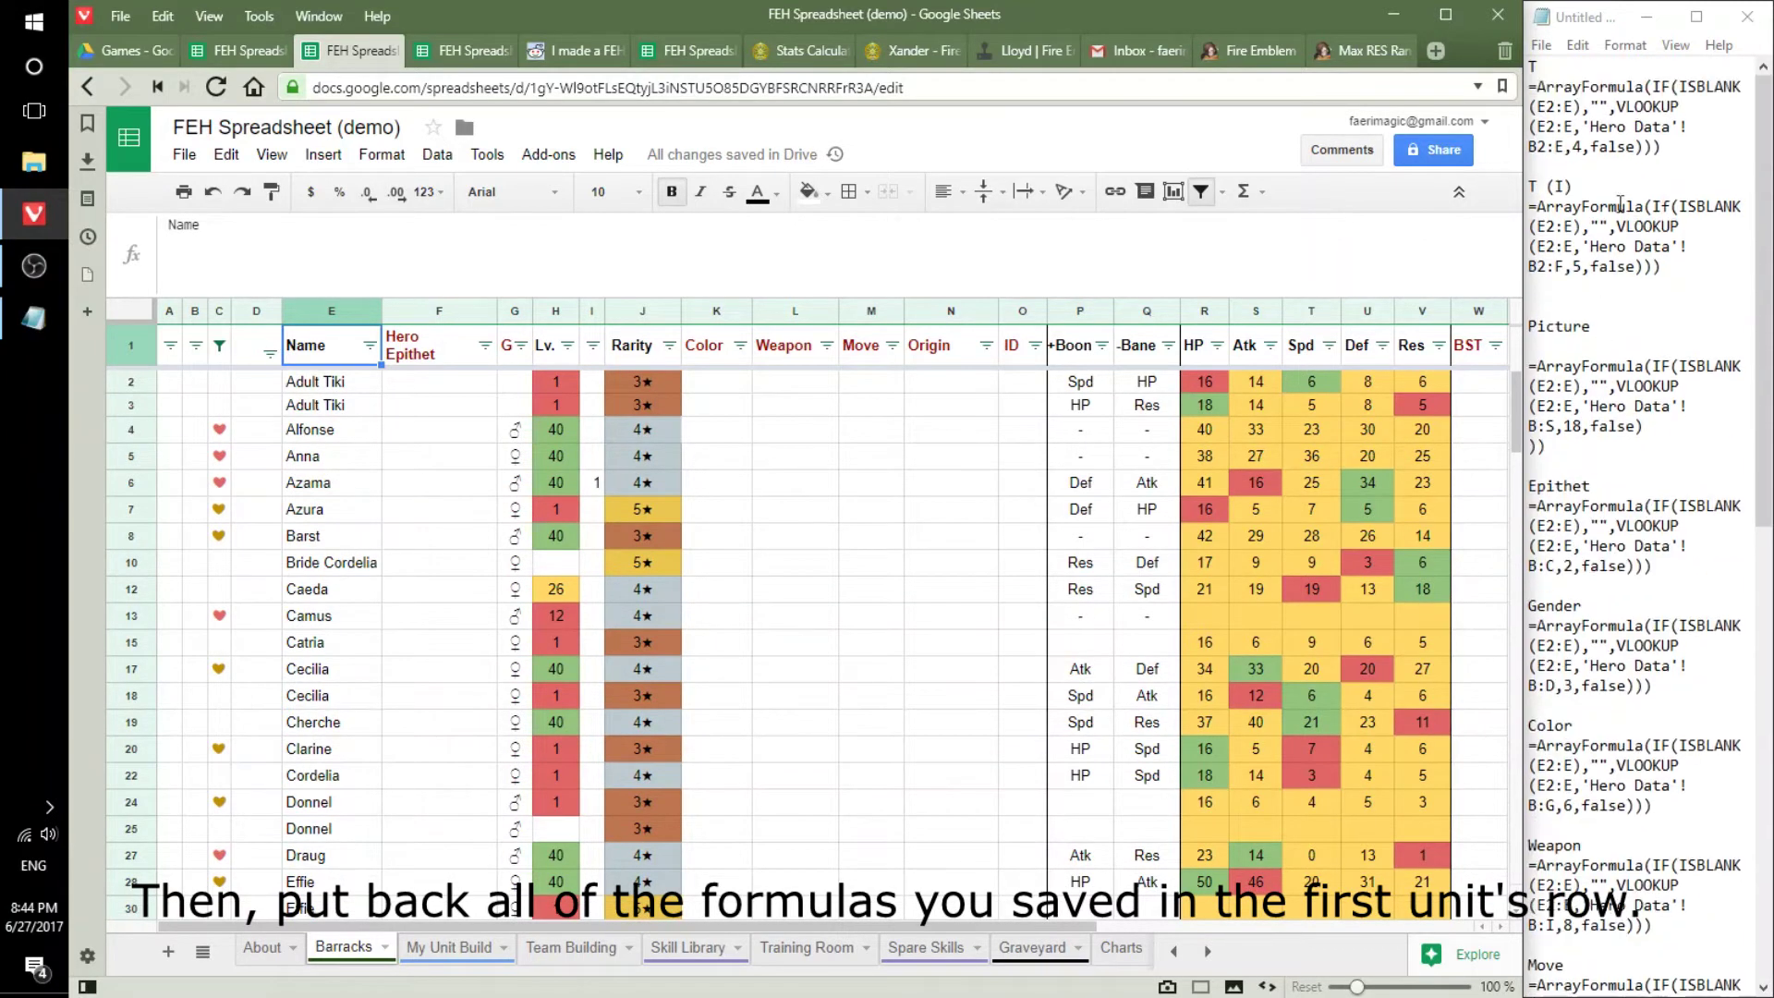
left_click_drag(1679, 140, 1497, 92)
key("ctrl+c")
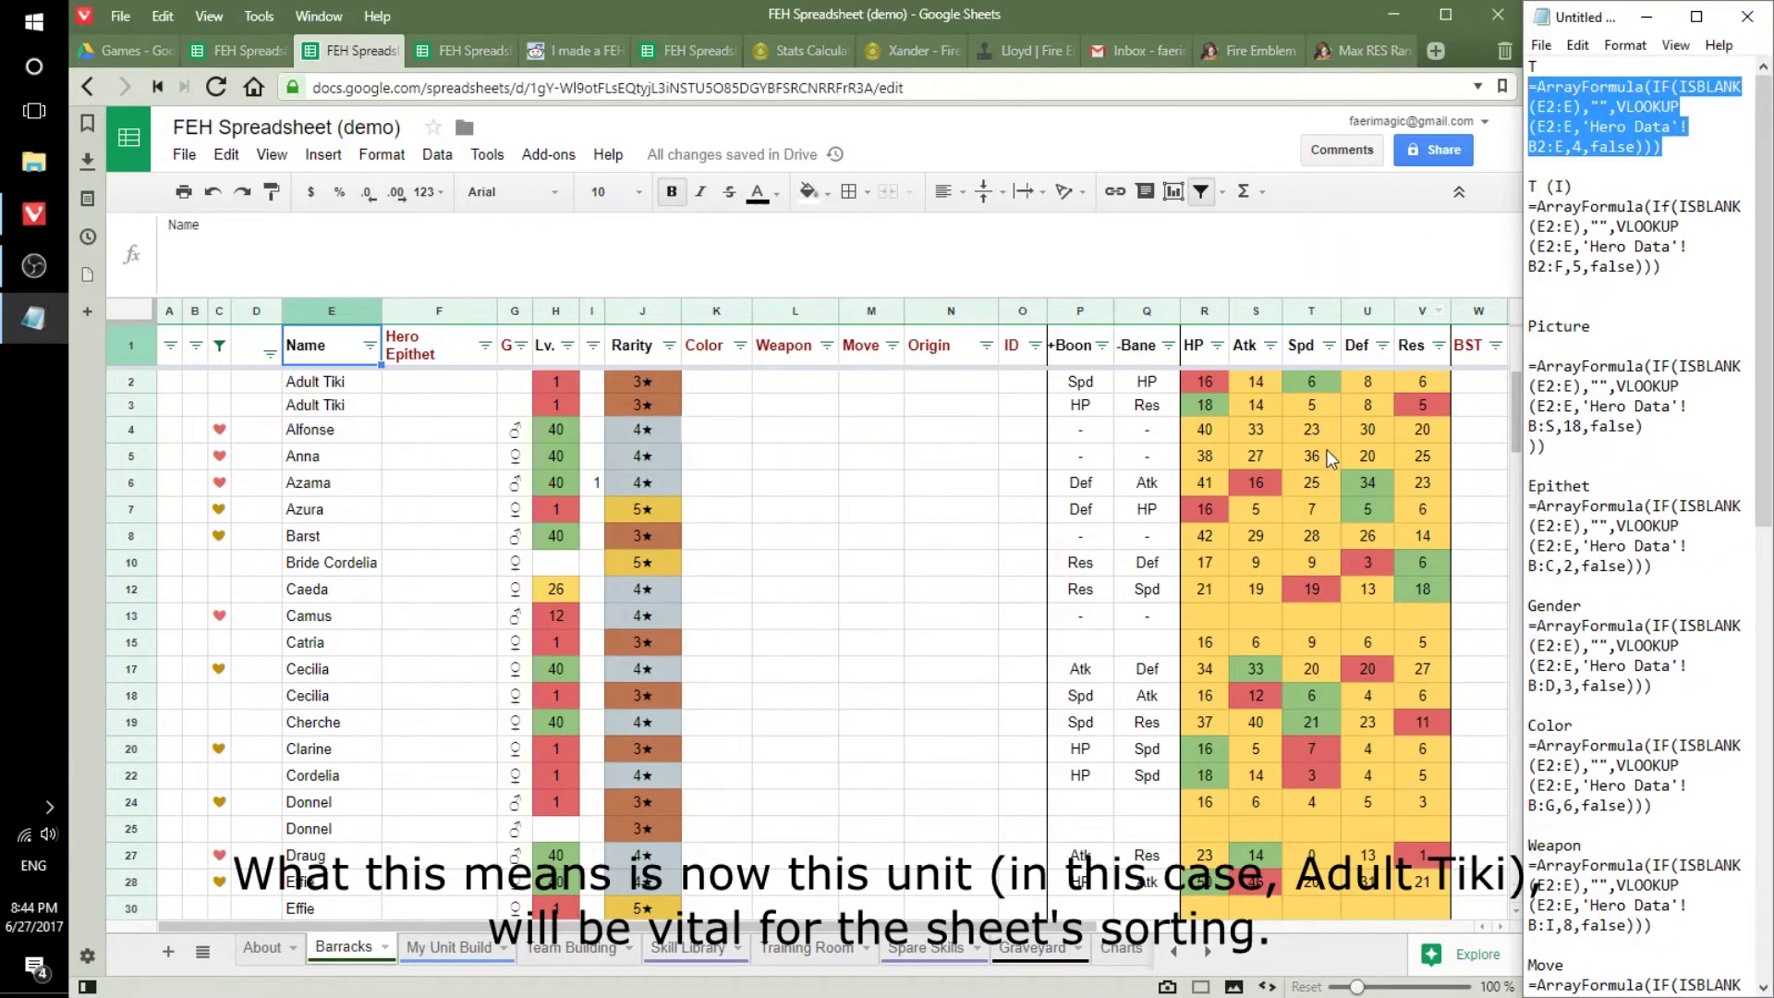
left_click(169, 381)
key("ctrl+v")
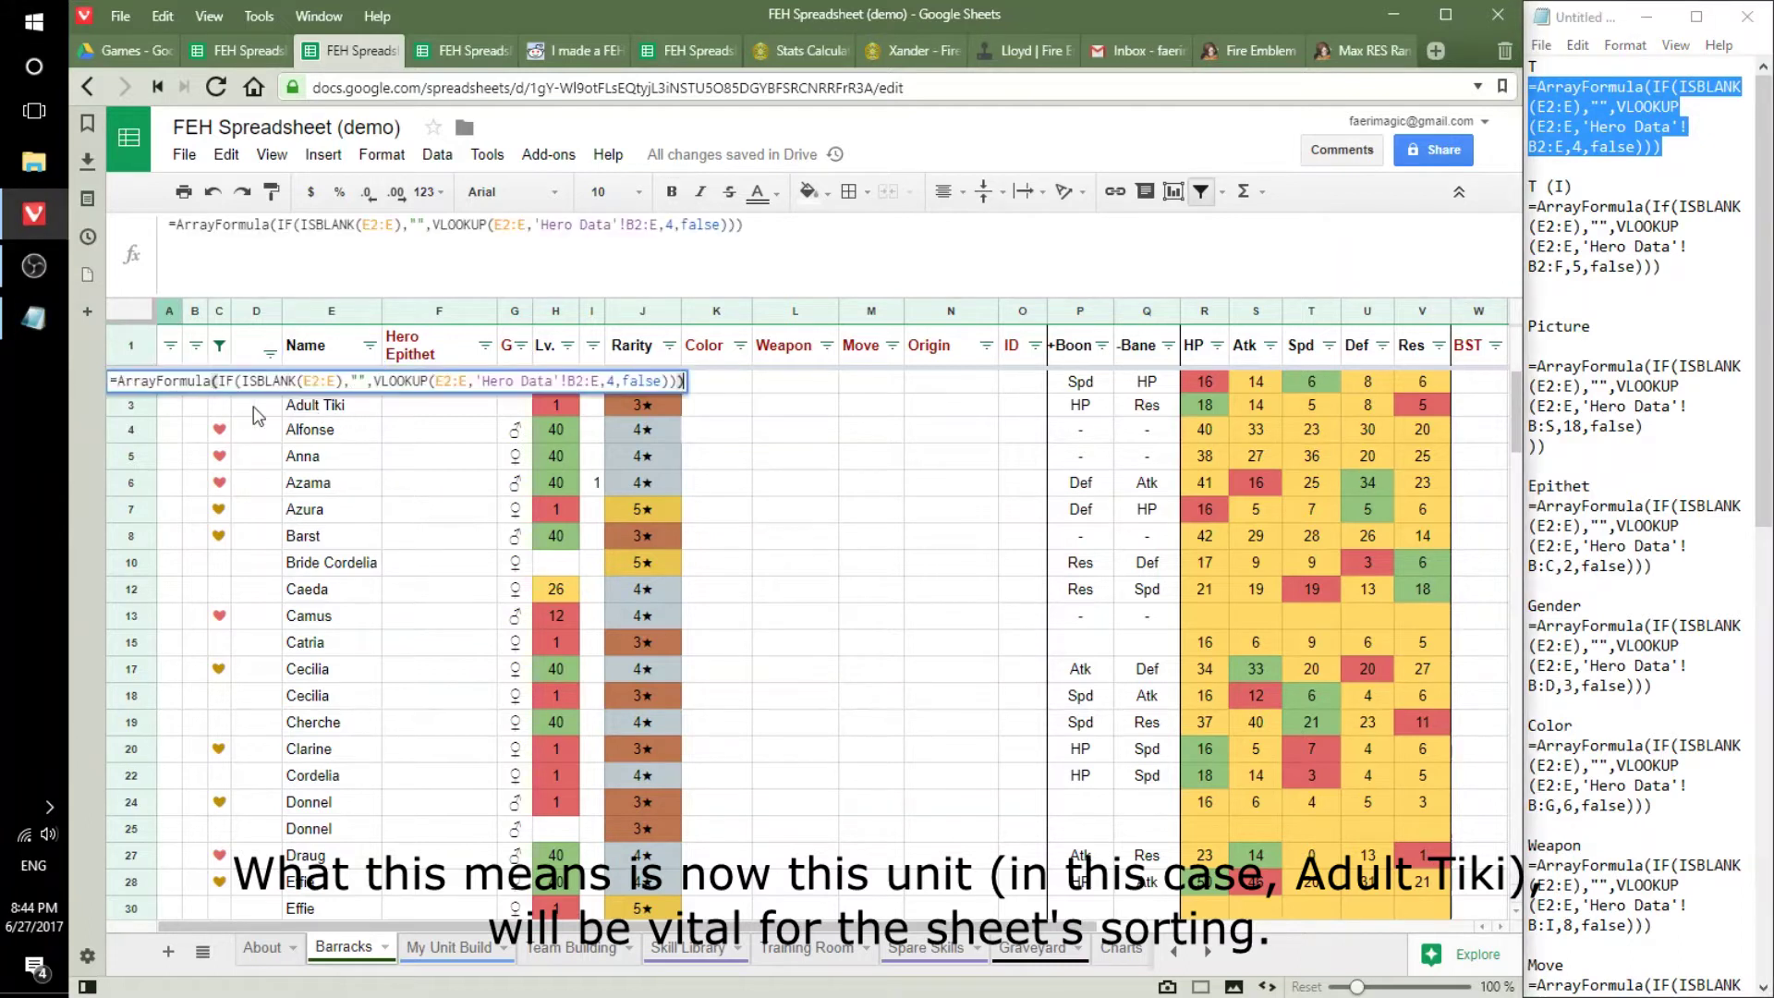
key("Return")
Paste the T (I) tier lookup formula into cell B2.
left_click(196, 380)
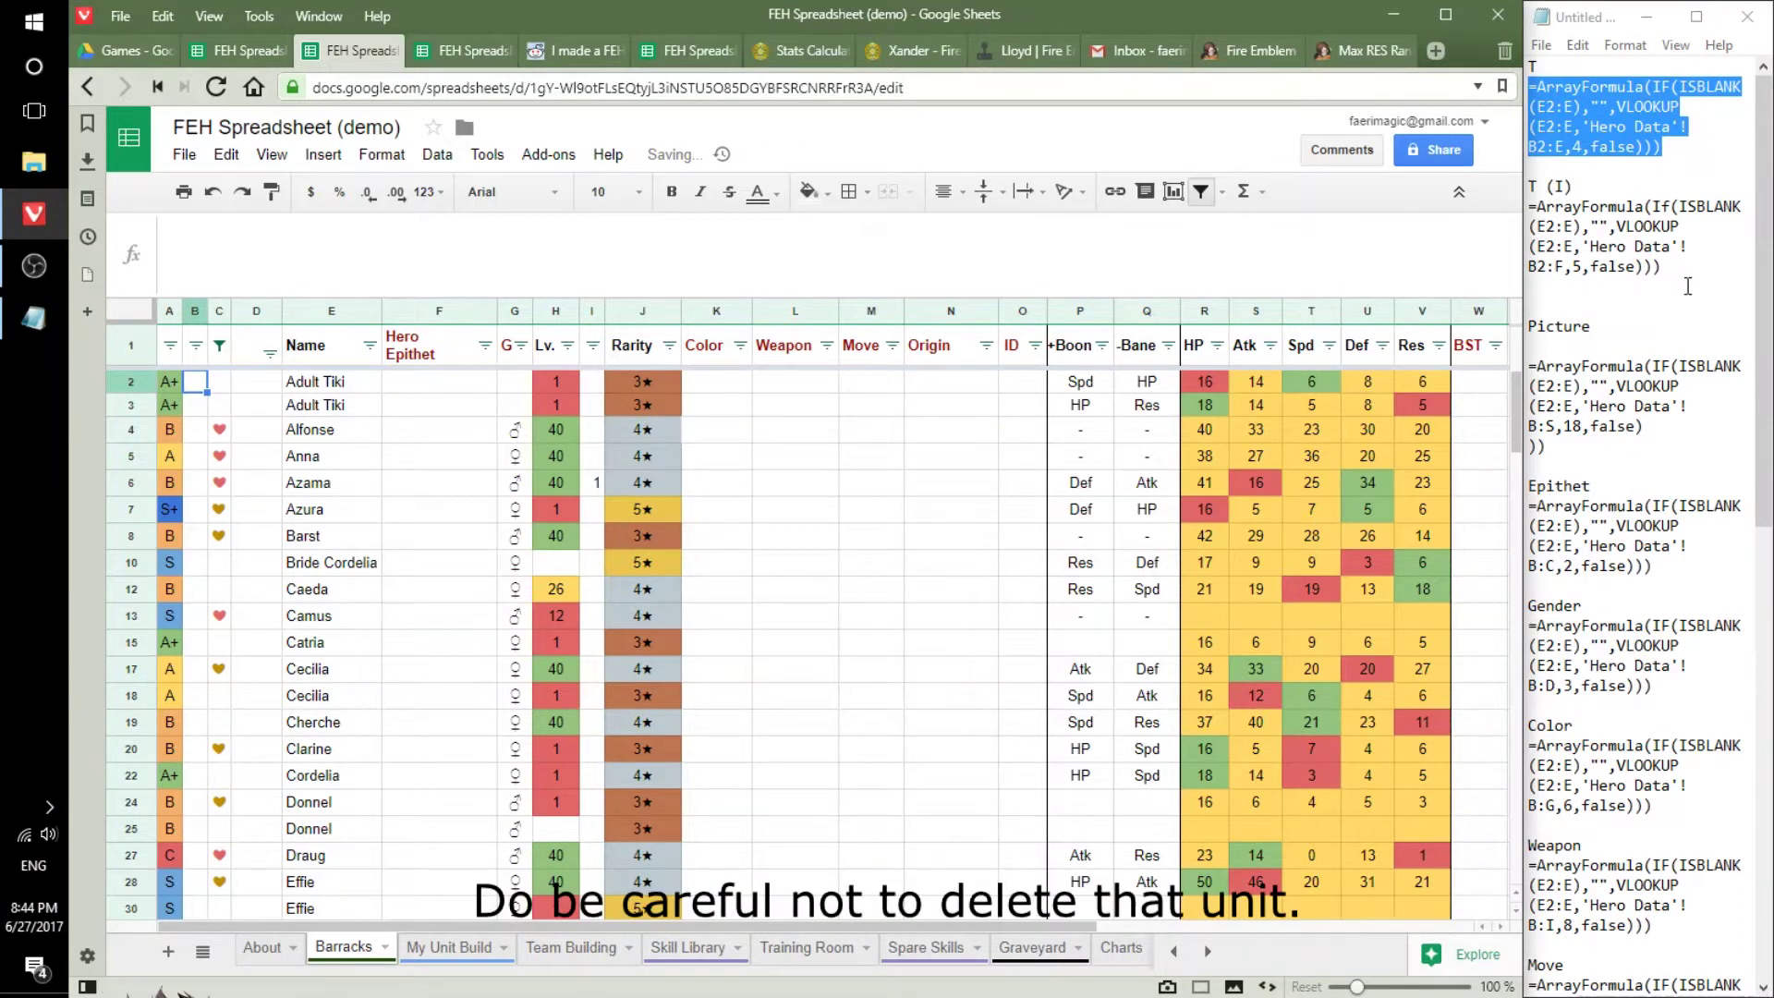
left_click_drag(1662, 266, 1520, 184)
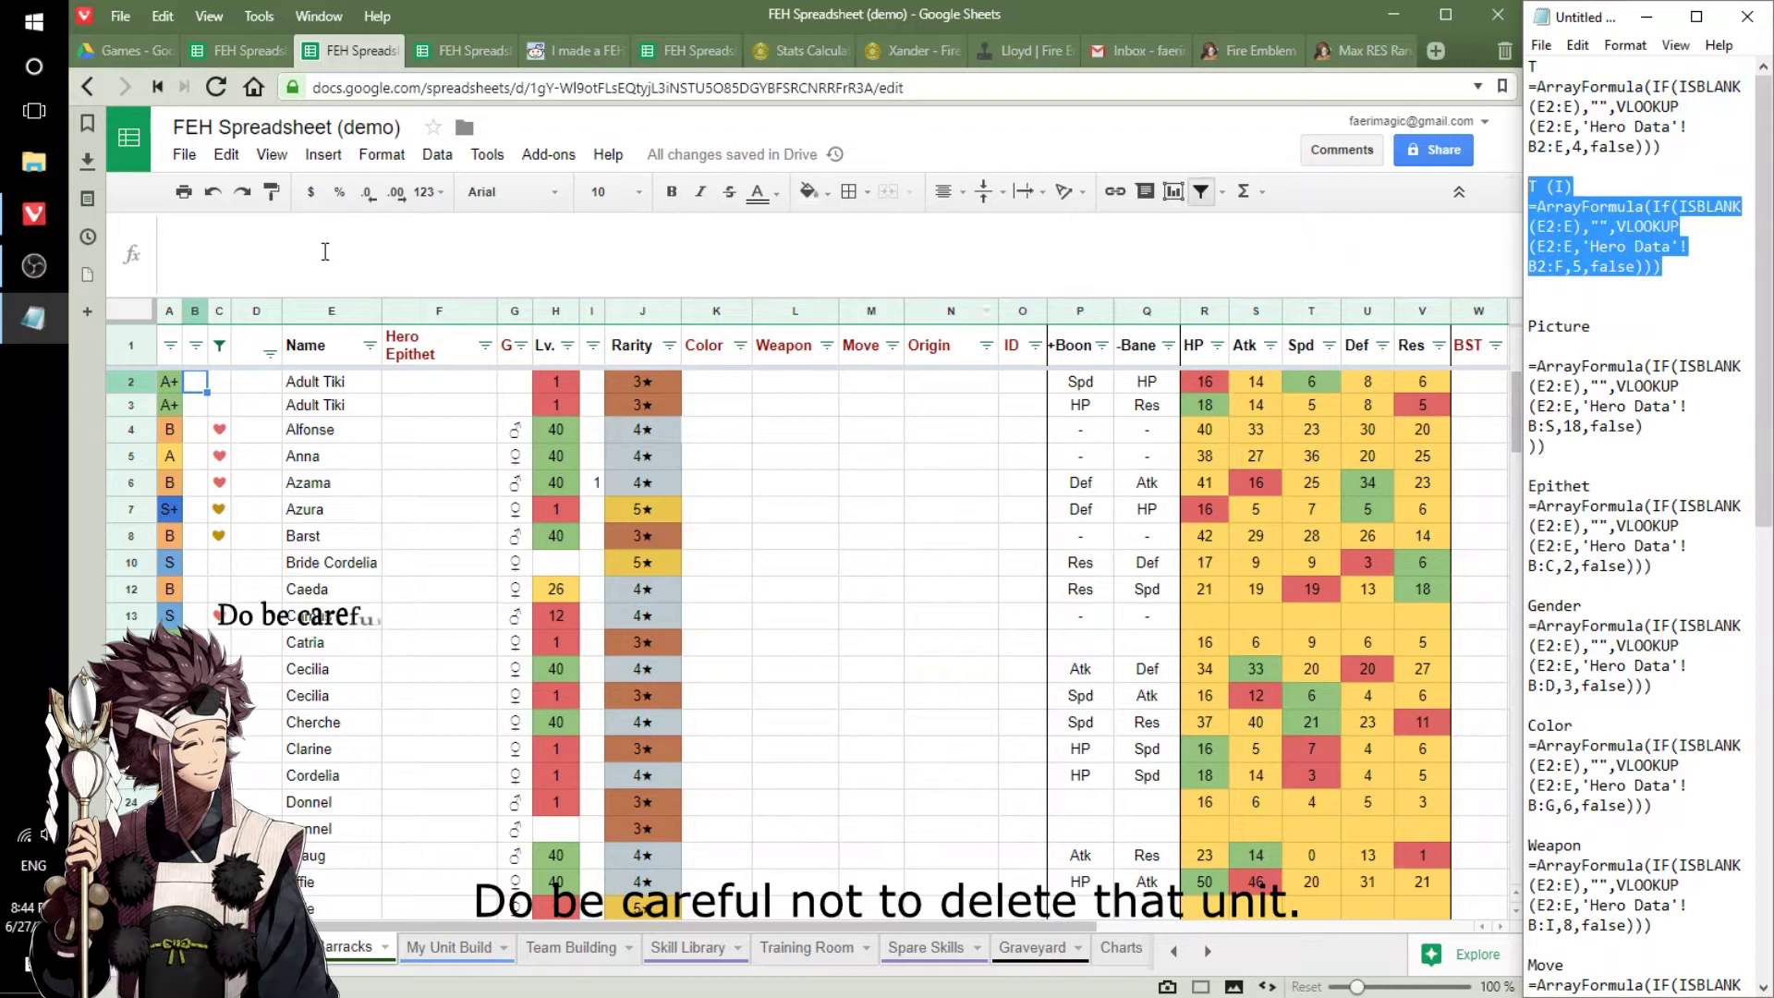
left_click(204, 389)
key("ctrl+v")
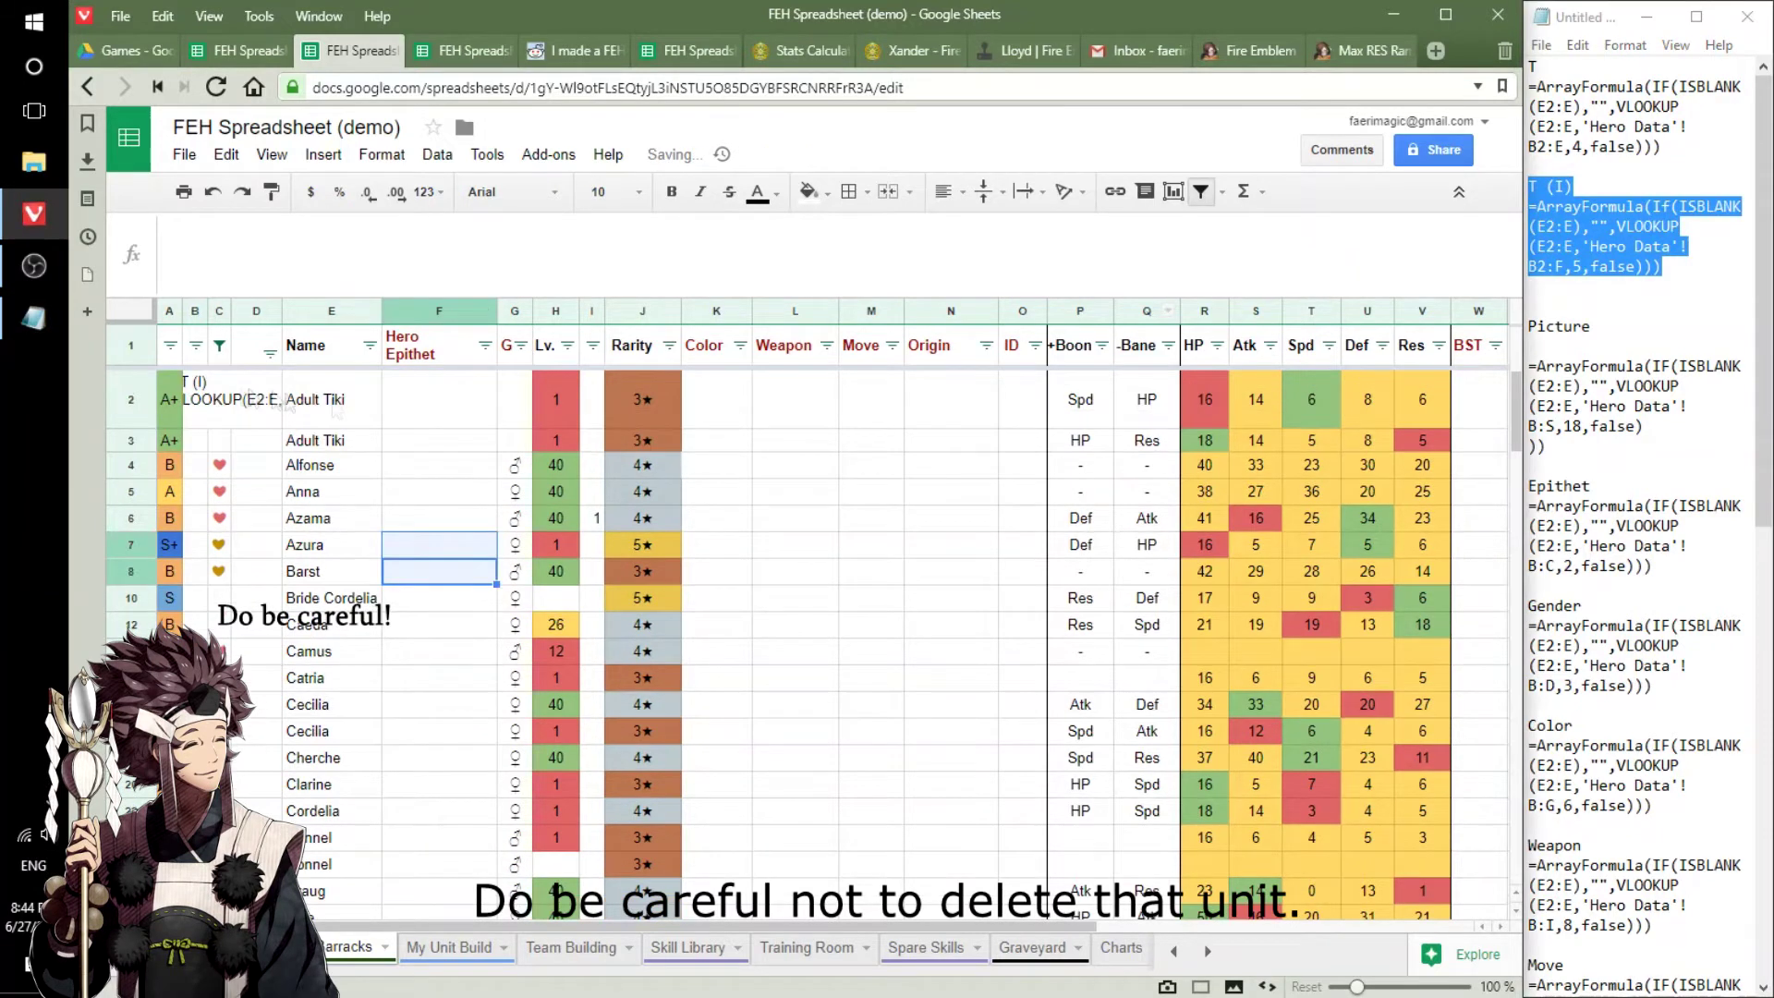
key("Return")
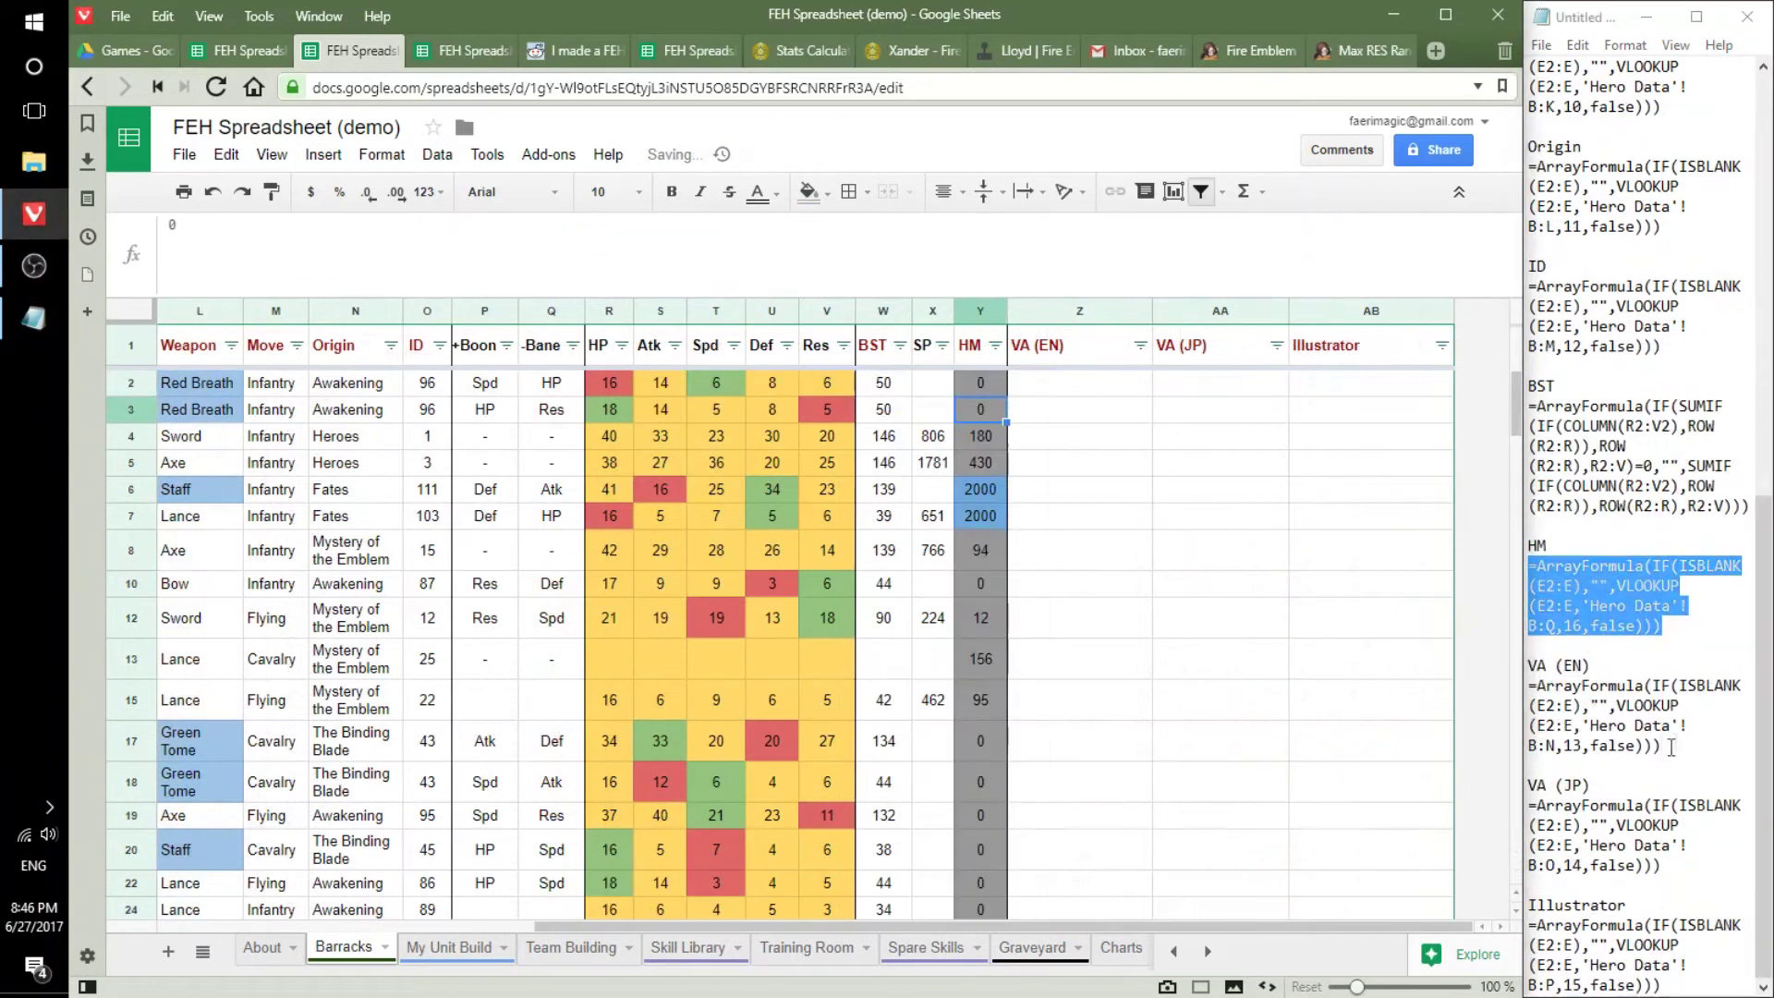
Paste the VA (EN) and VA (JP) lookup formulas into Z2 and AA2.
key("ctrl+v")
key("Tab")
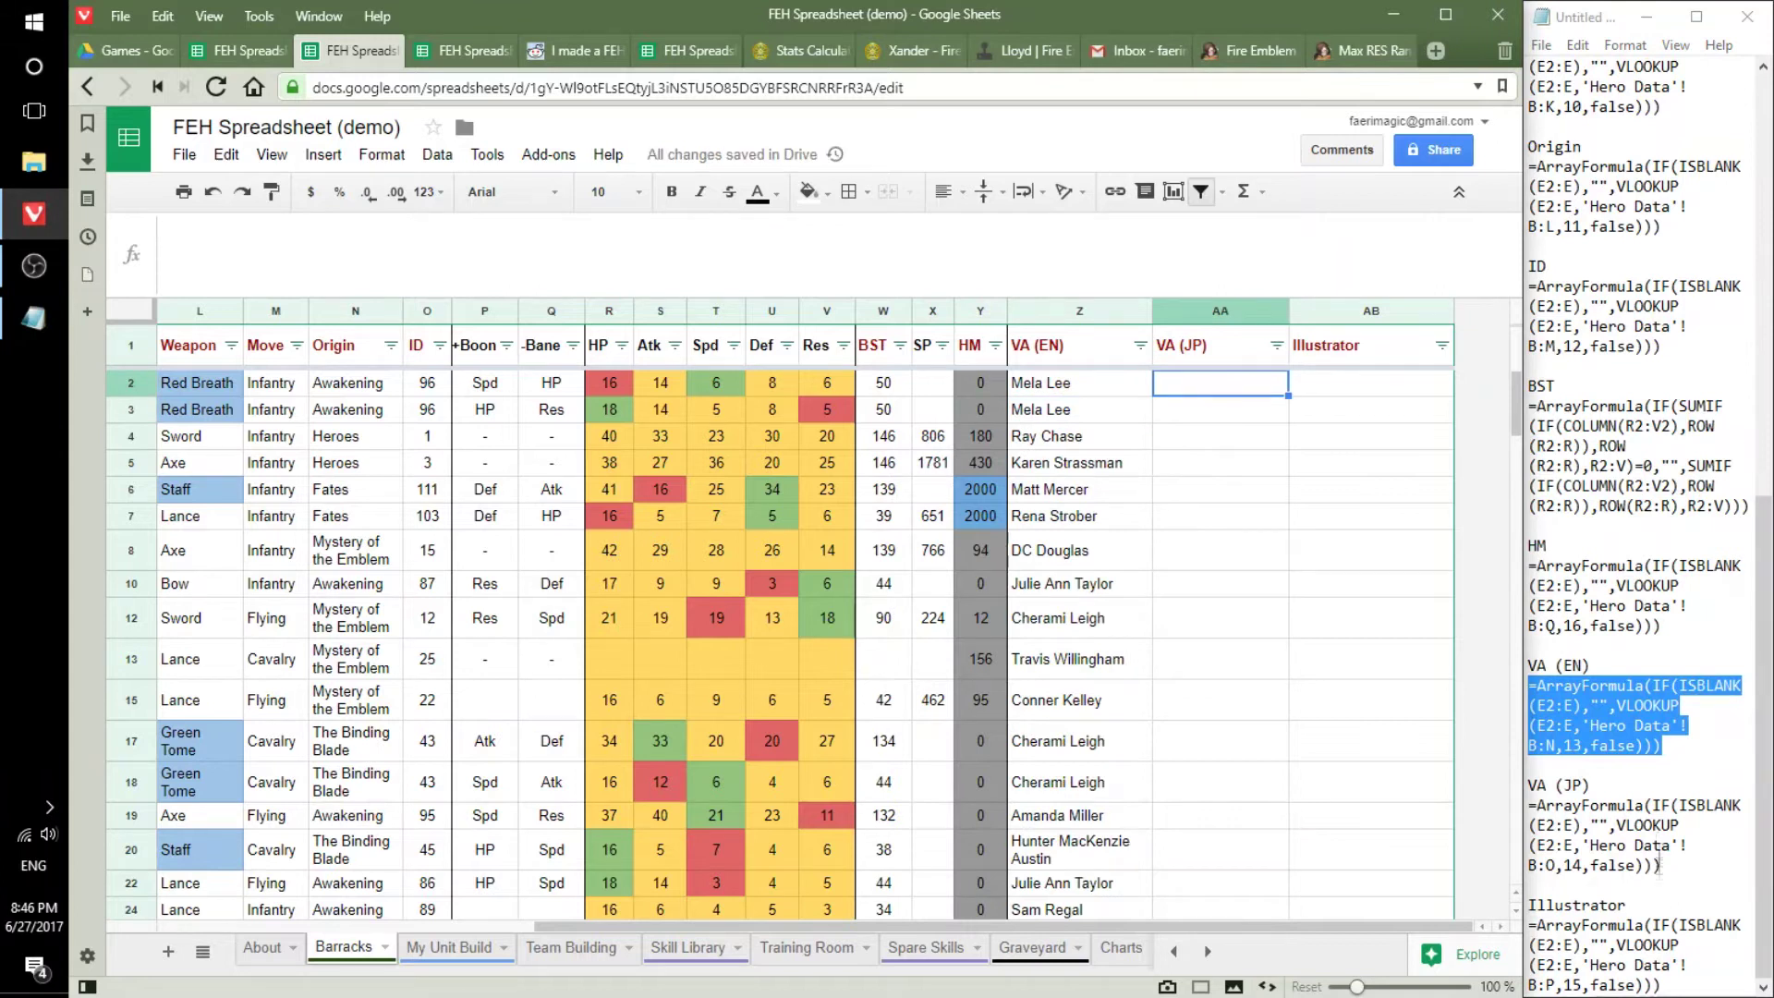
key("alt+Tab")
key("ctrl+v")
key("Tab")
key("alt+Tab")
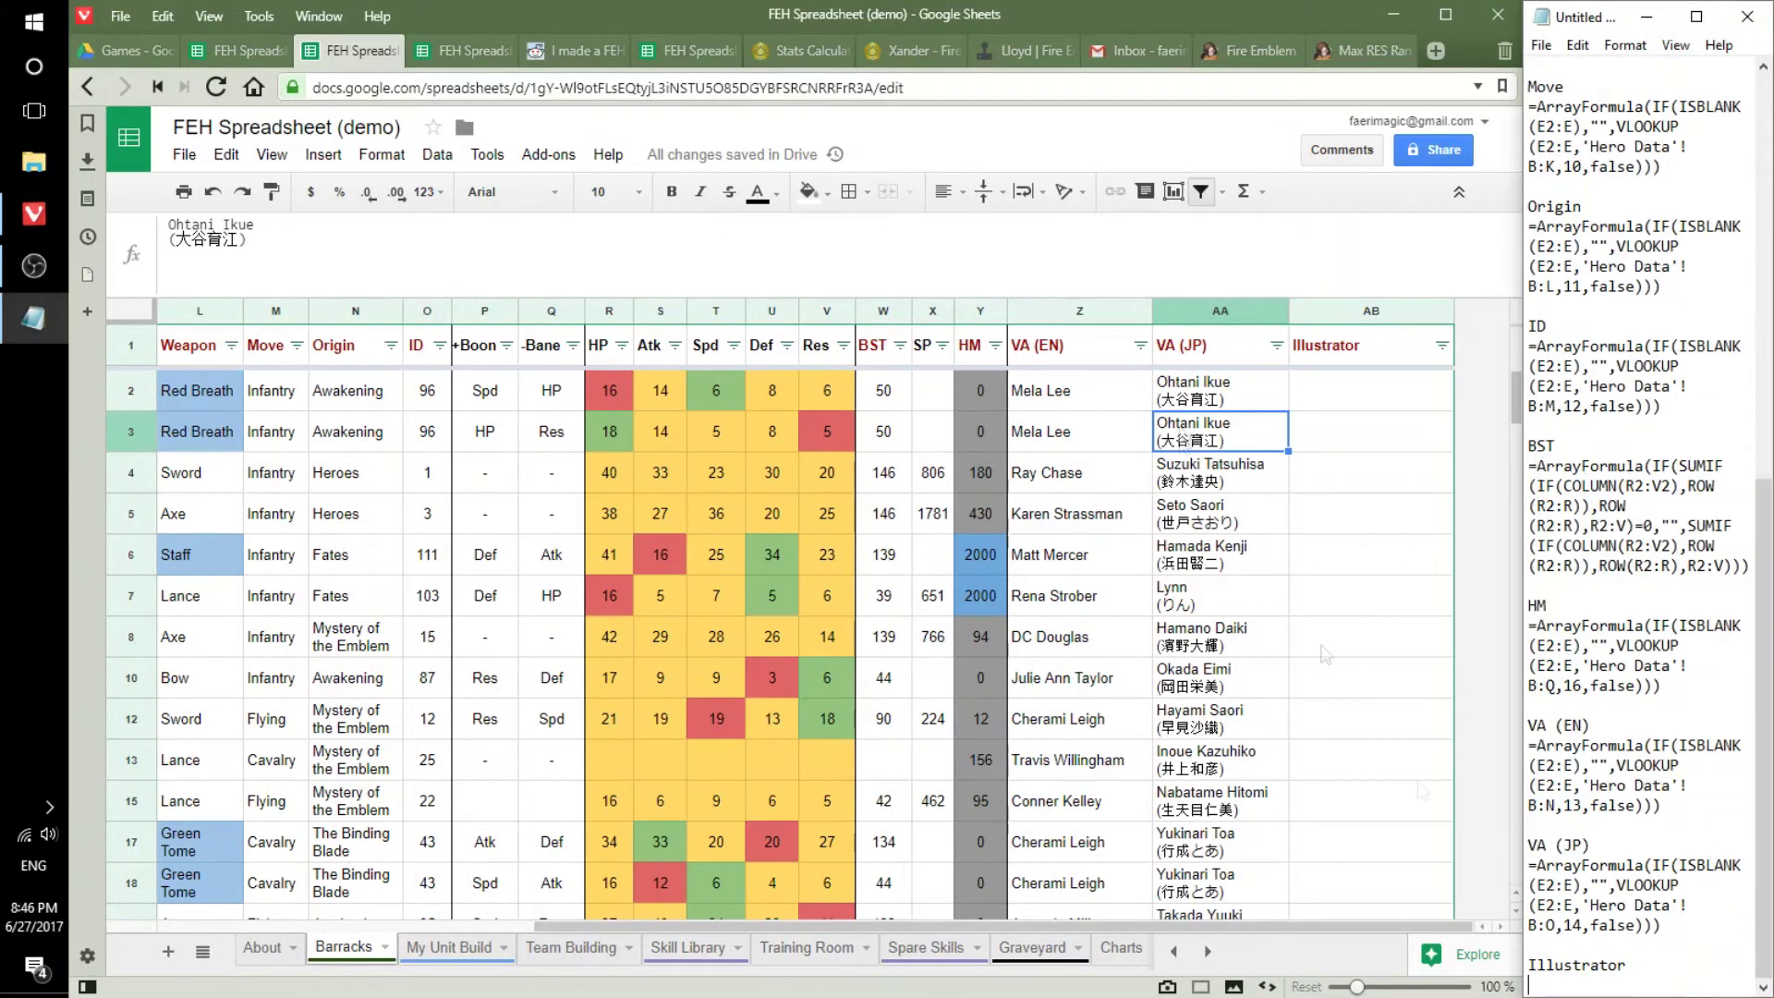
key("alt+Tab")
type("=ArrayFormula(IF(ISBLANK(E2:E),\"\",VLOOKUP(E2:E,'Hero Data'!B:P,15,false)))")
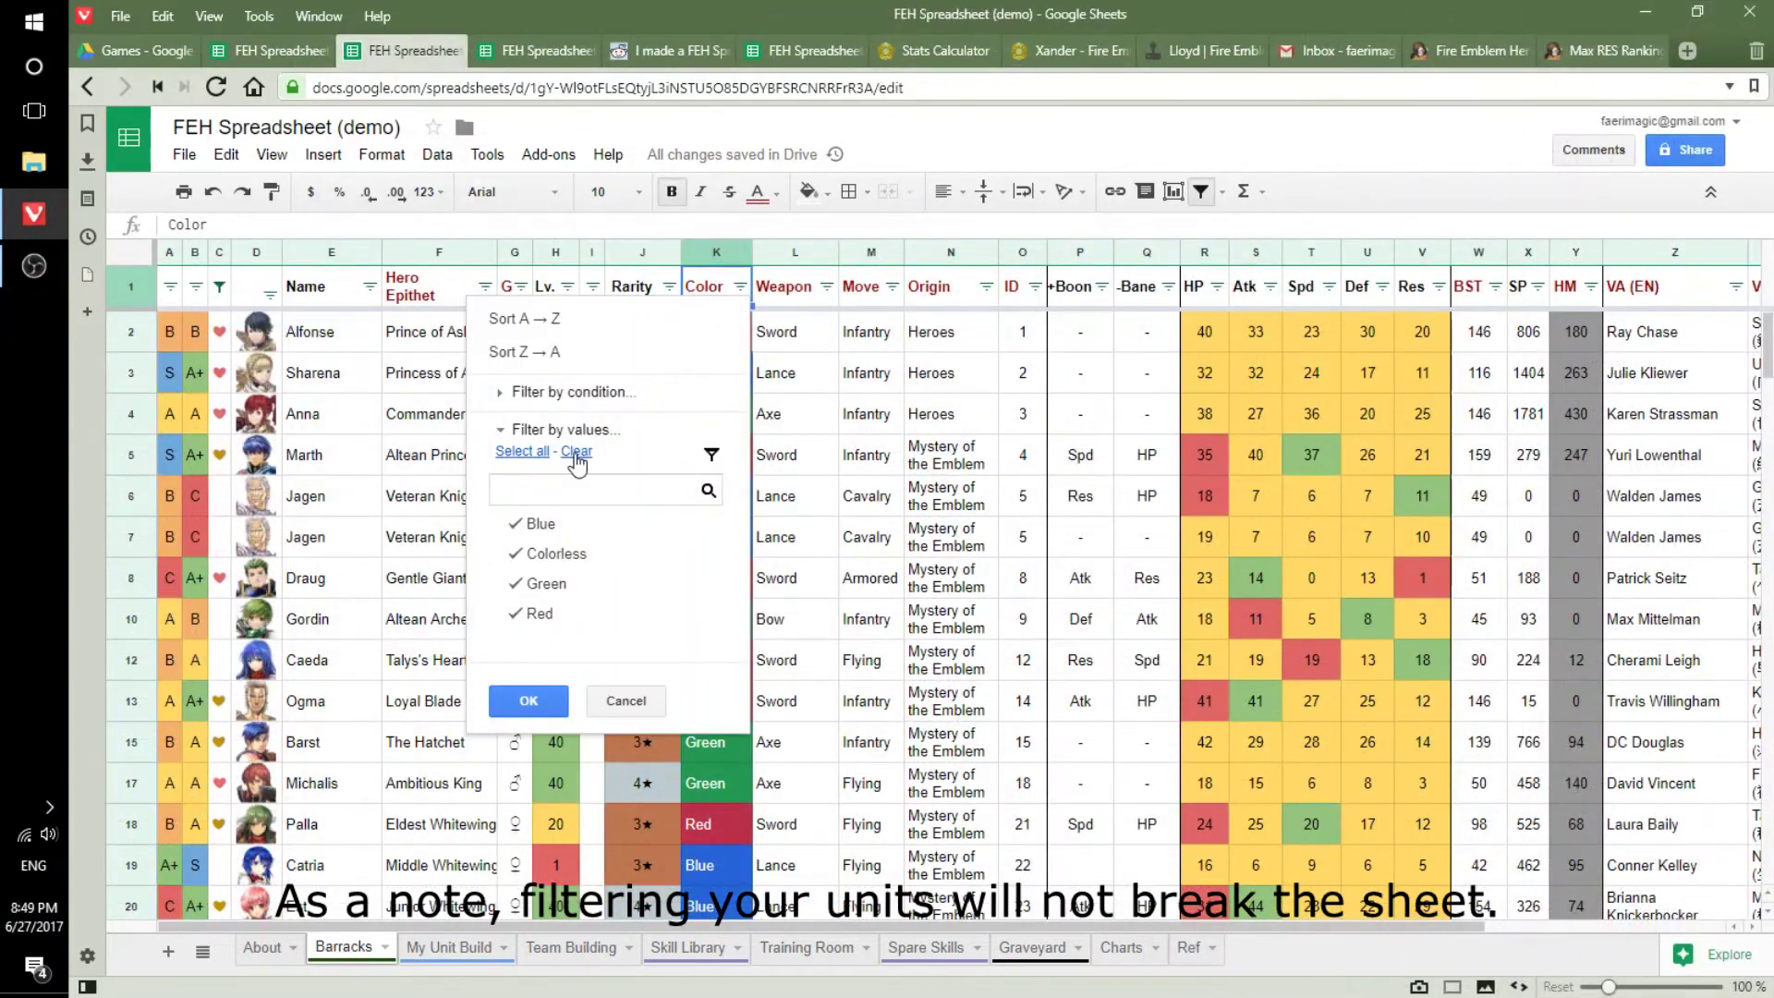
Filter Barracks to Blue in the Color column, then to Cavalry in the Move column.
left_click(565, 525)
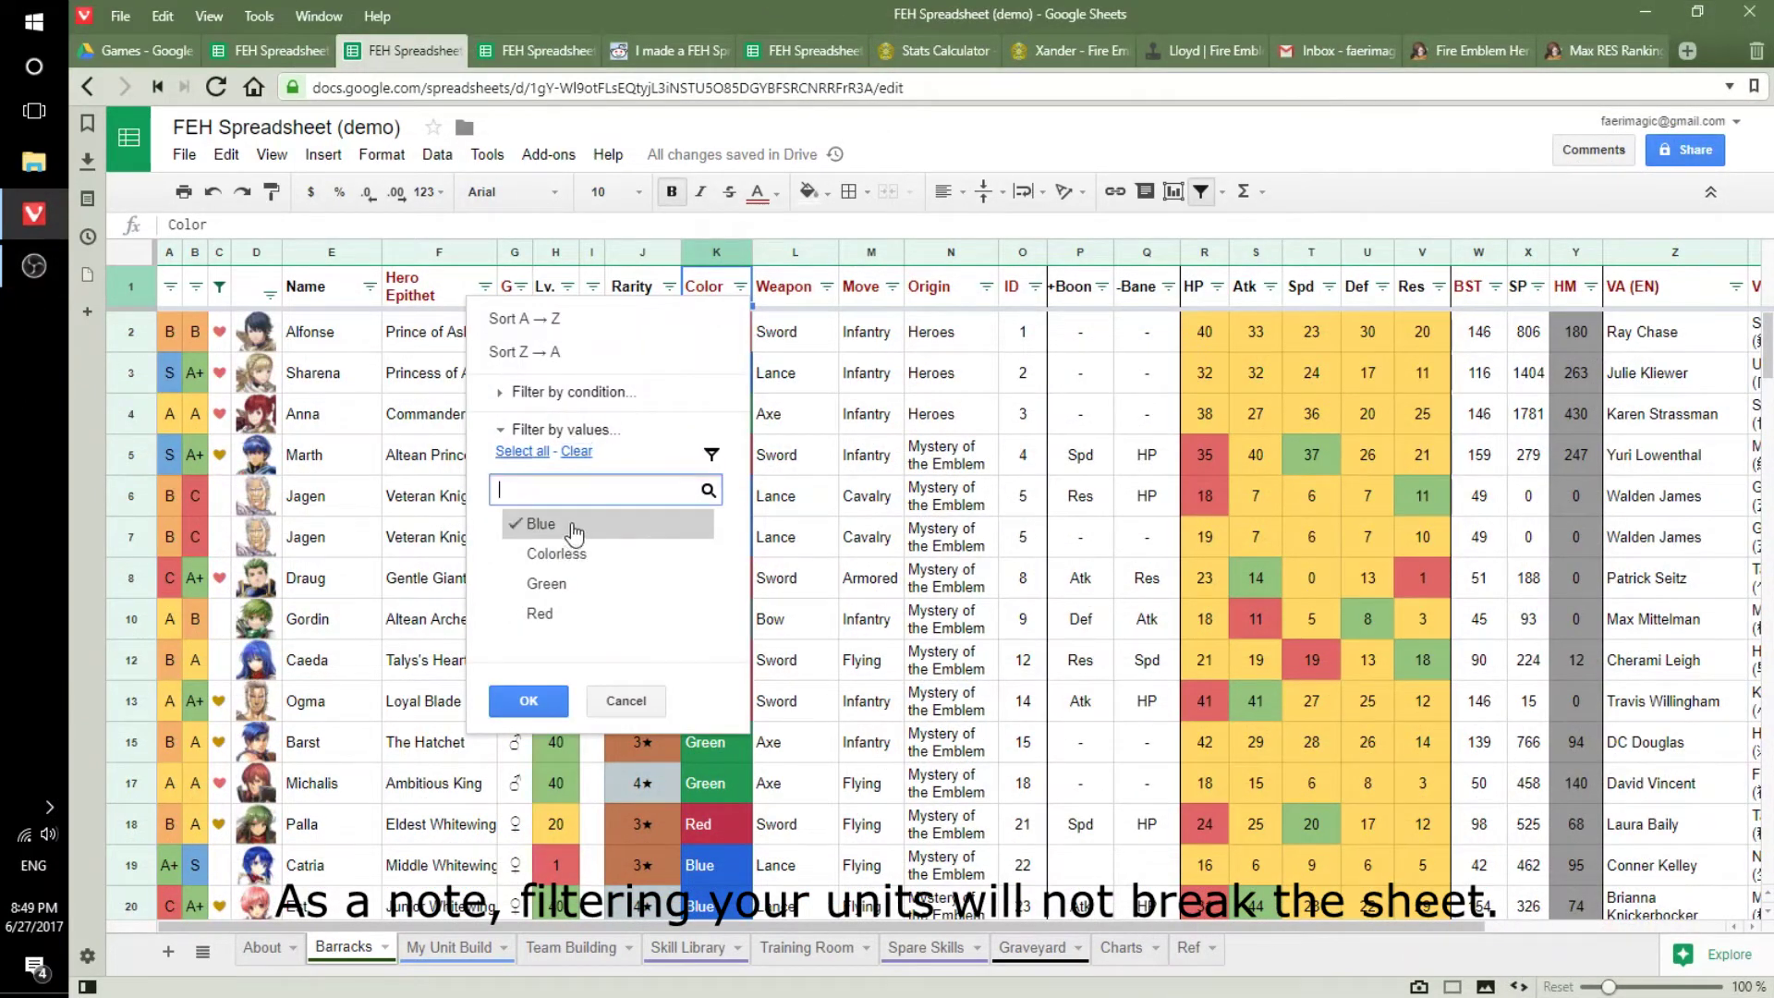
left_click(529, 701)
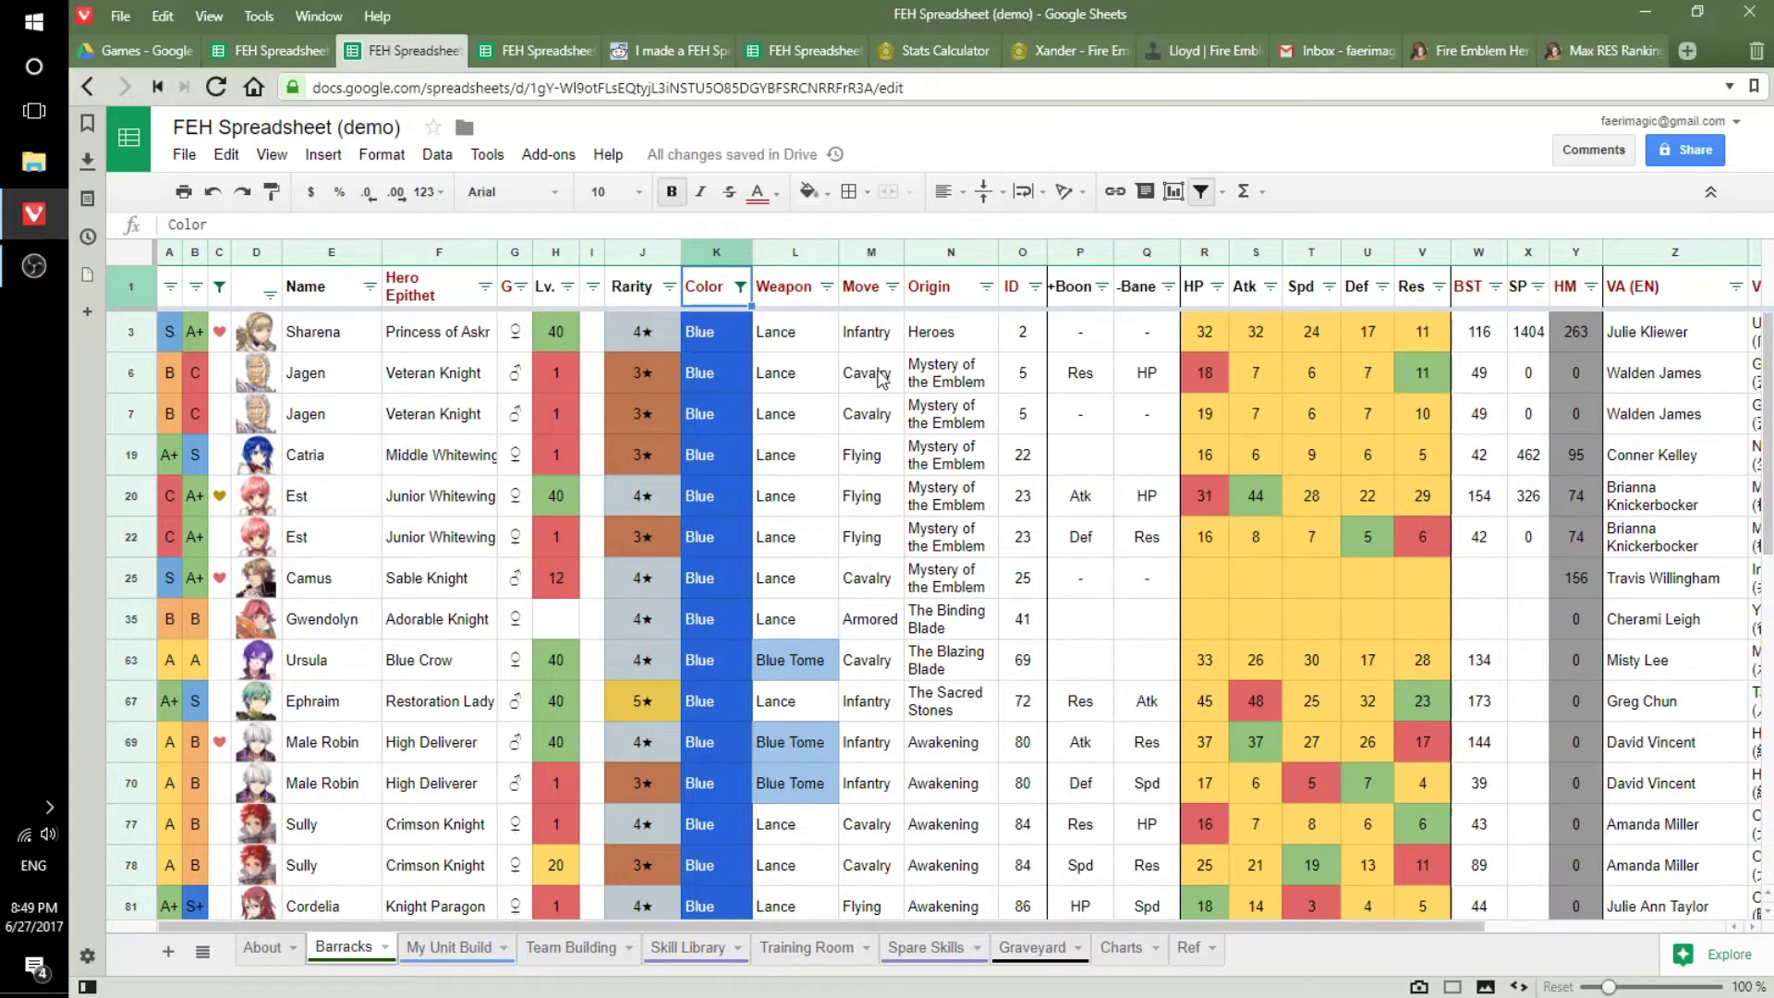
left_click(897, 292)
left_click(728, 452)
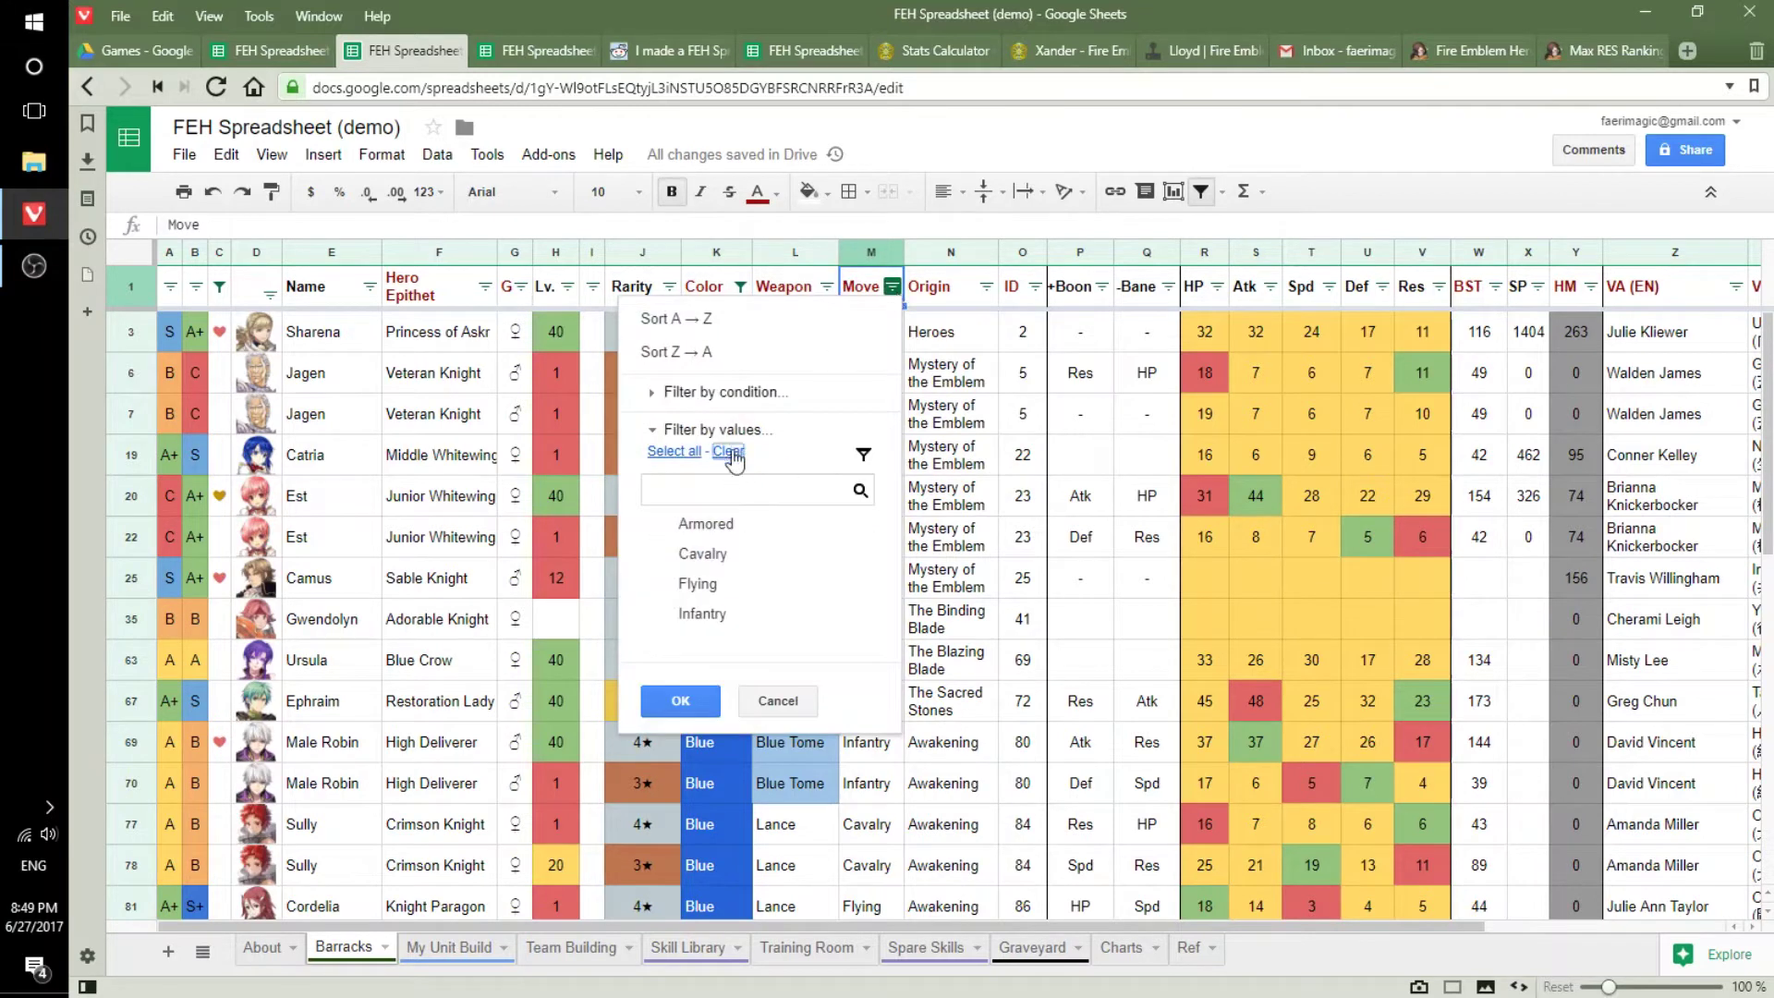
left_click(705, 555)
left_click(680, 701)
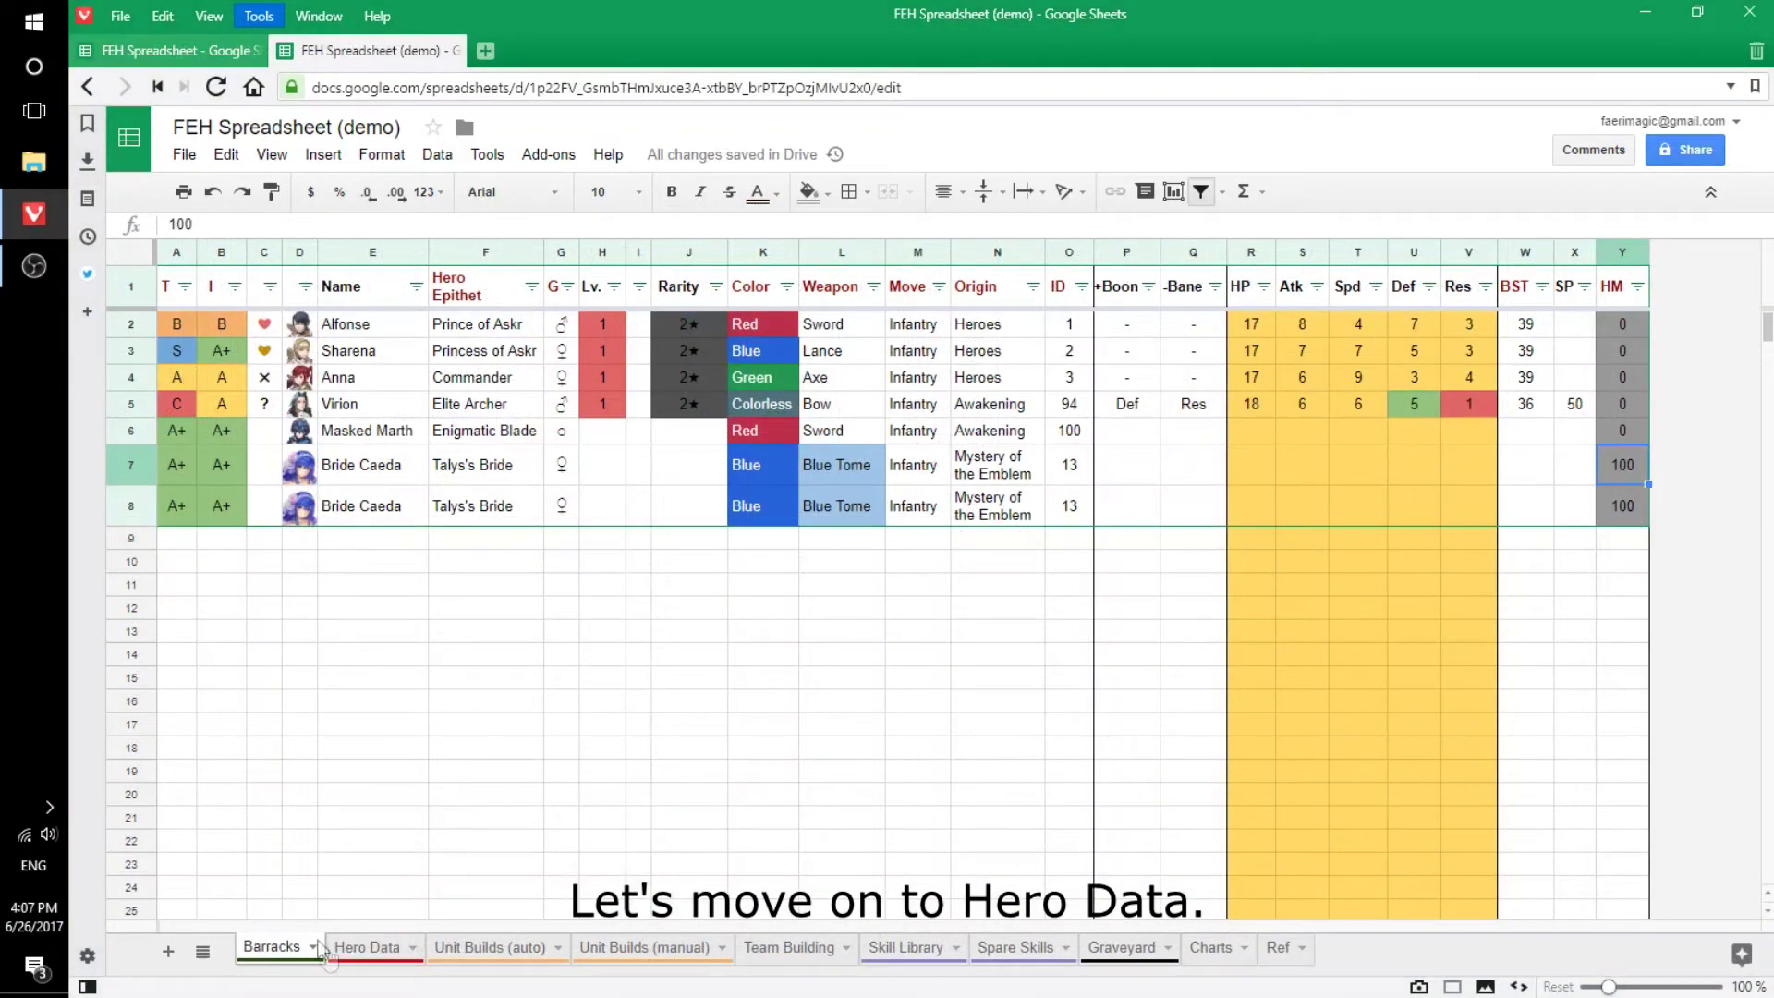
Delete Hero Data's Hero Epithet column, see Barracks break into #REF! errors, then undo it.
left_click(347, 947)
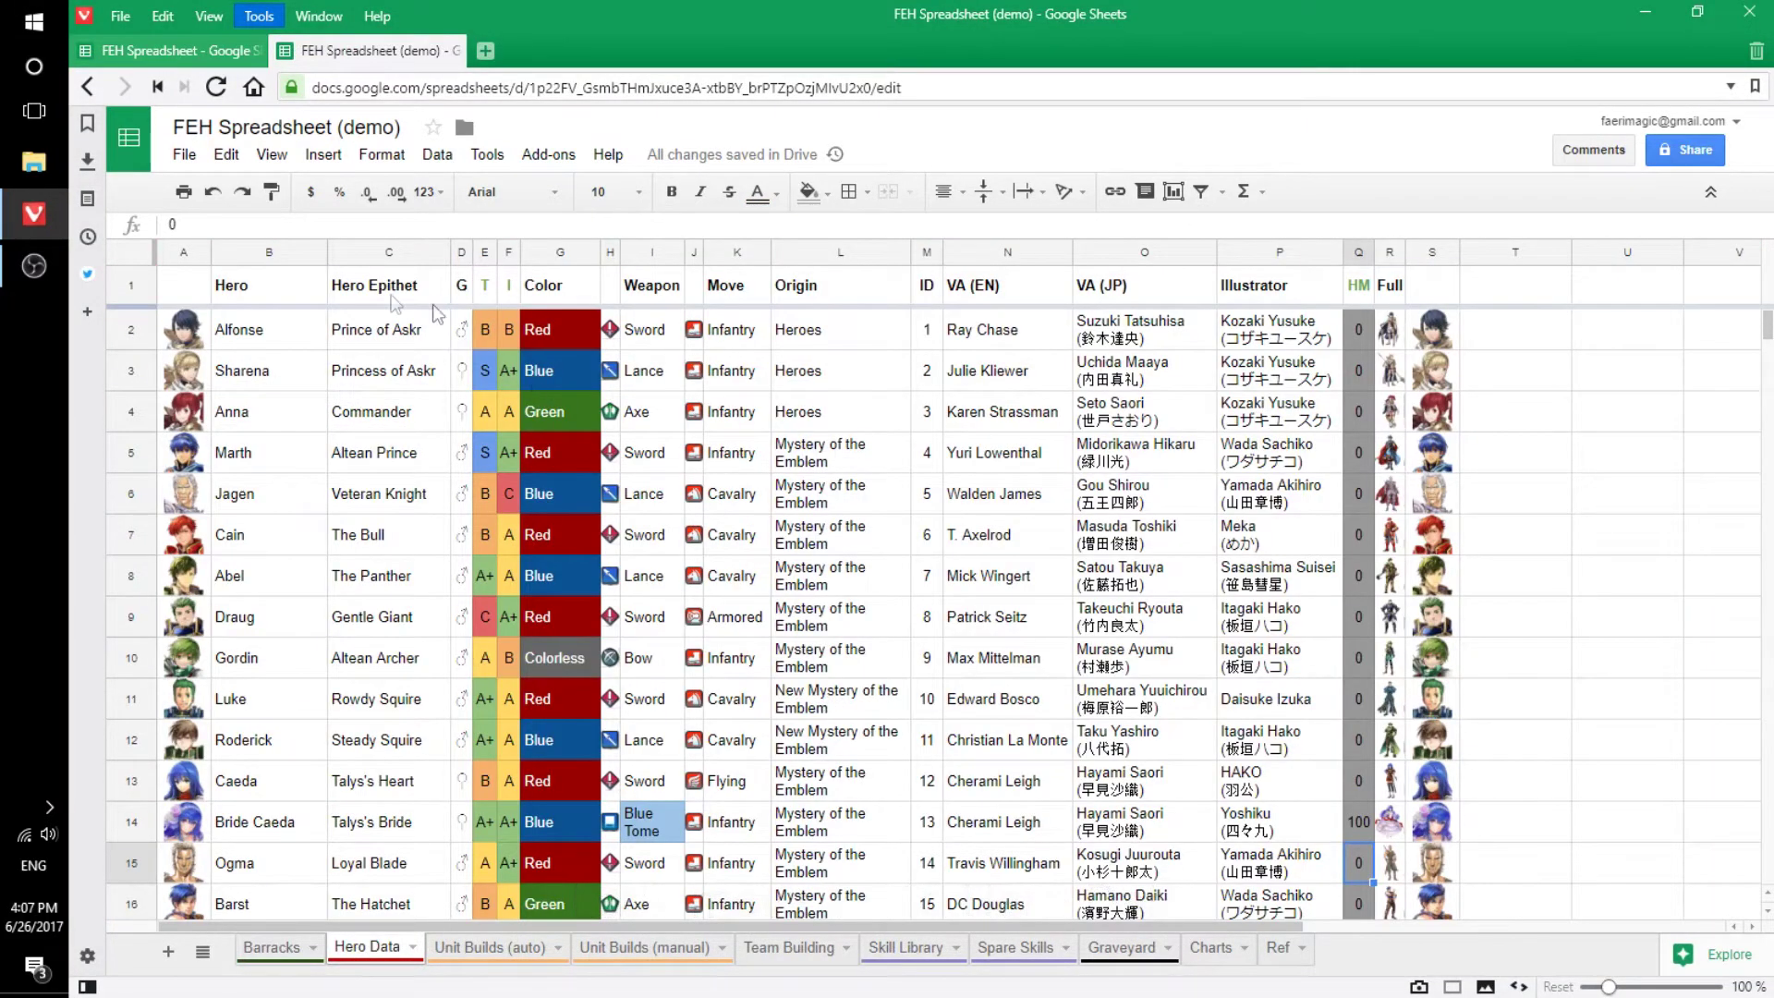
right_click(391, 258)
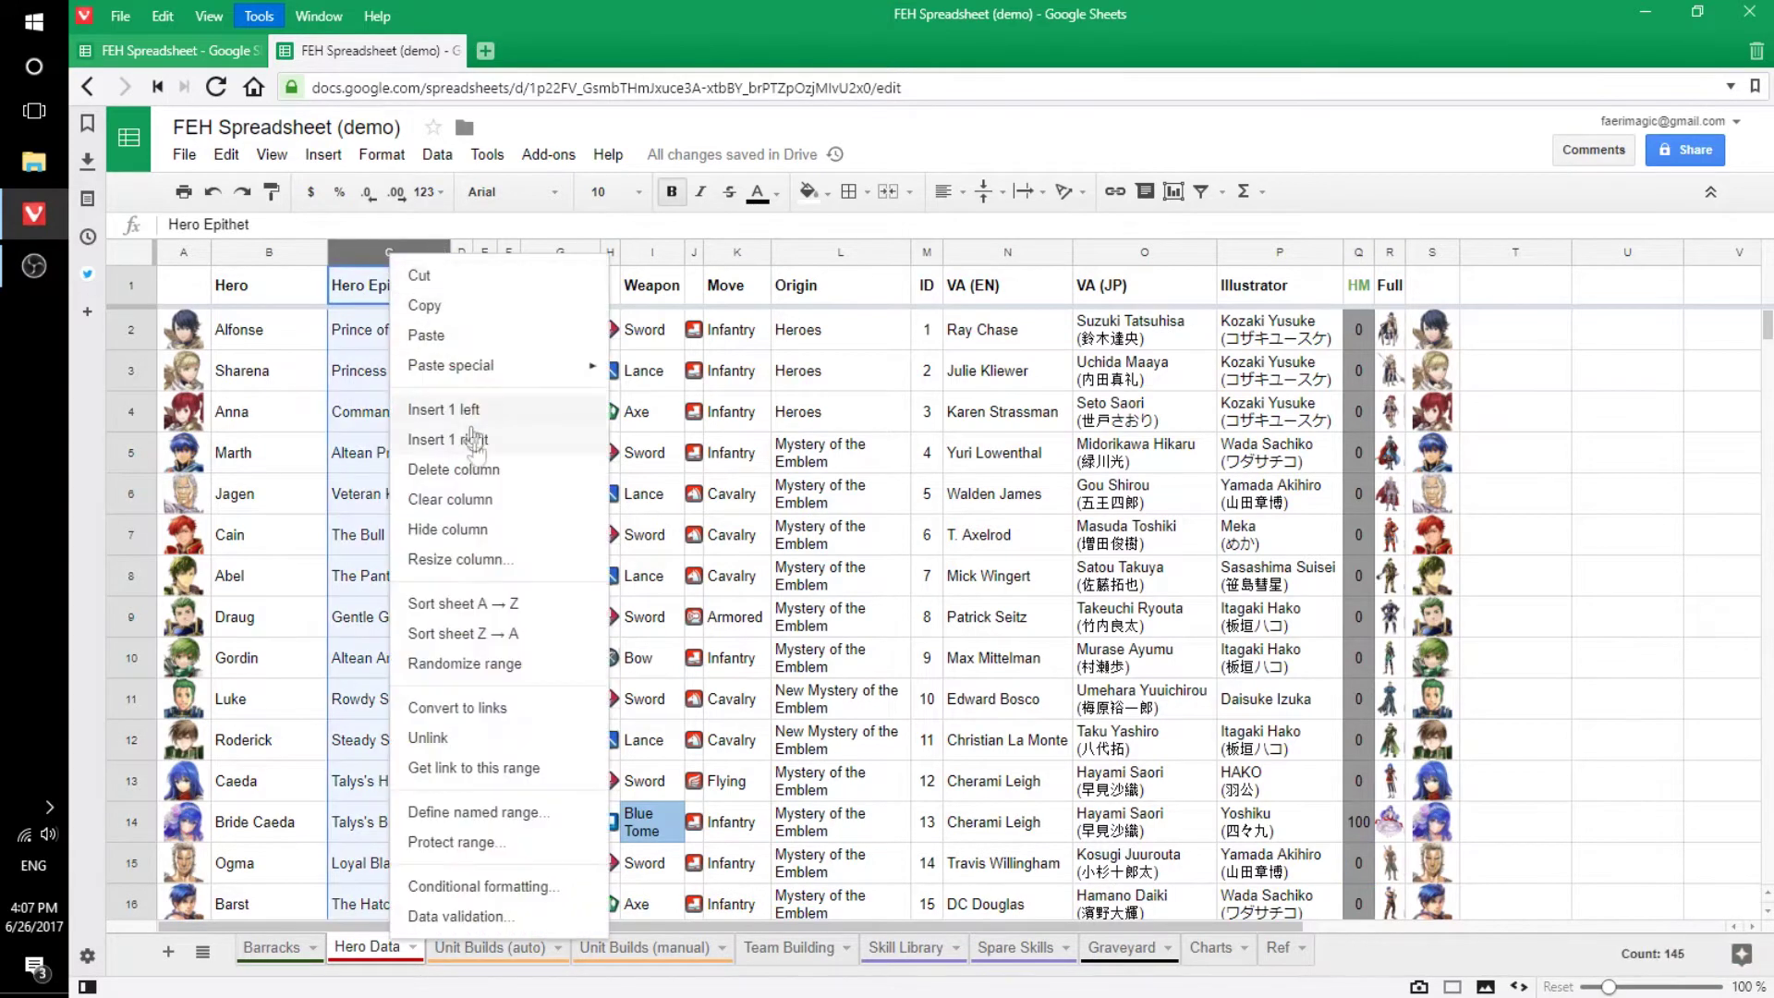
left_click(471, 471)
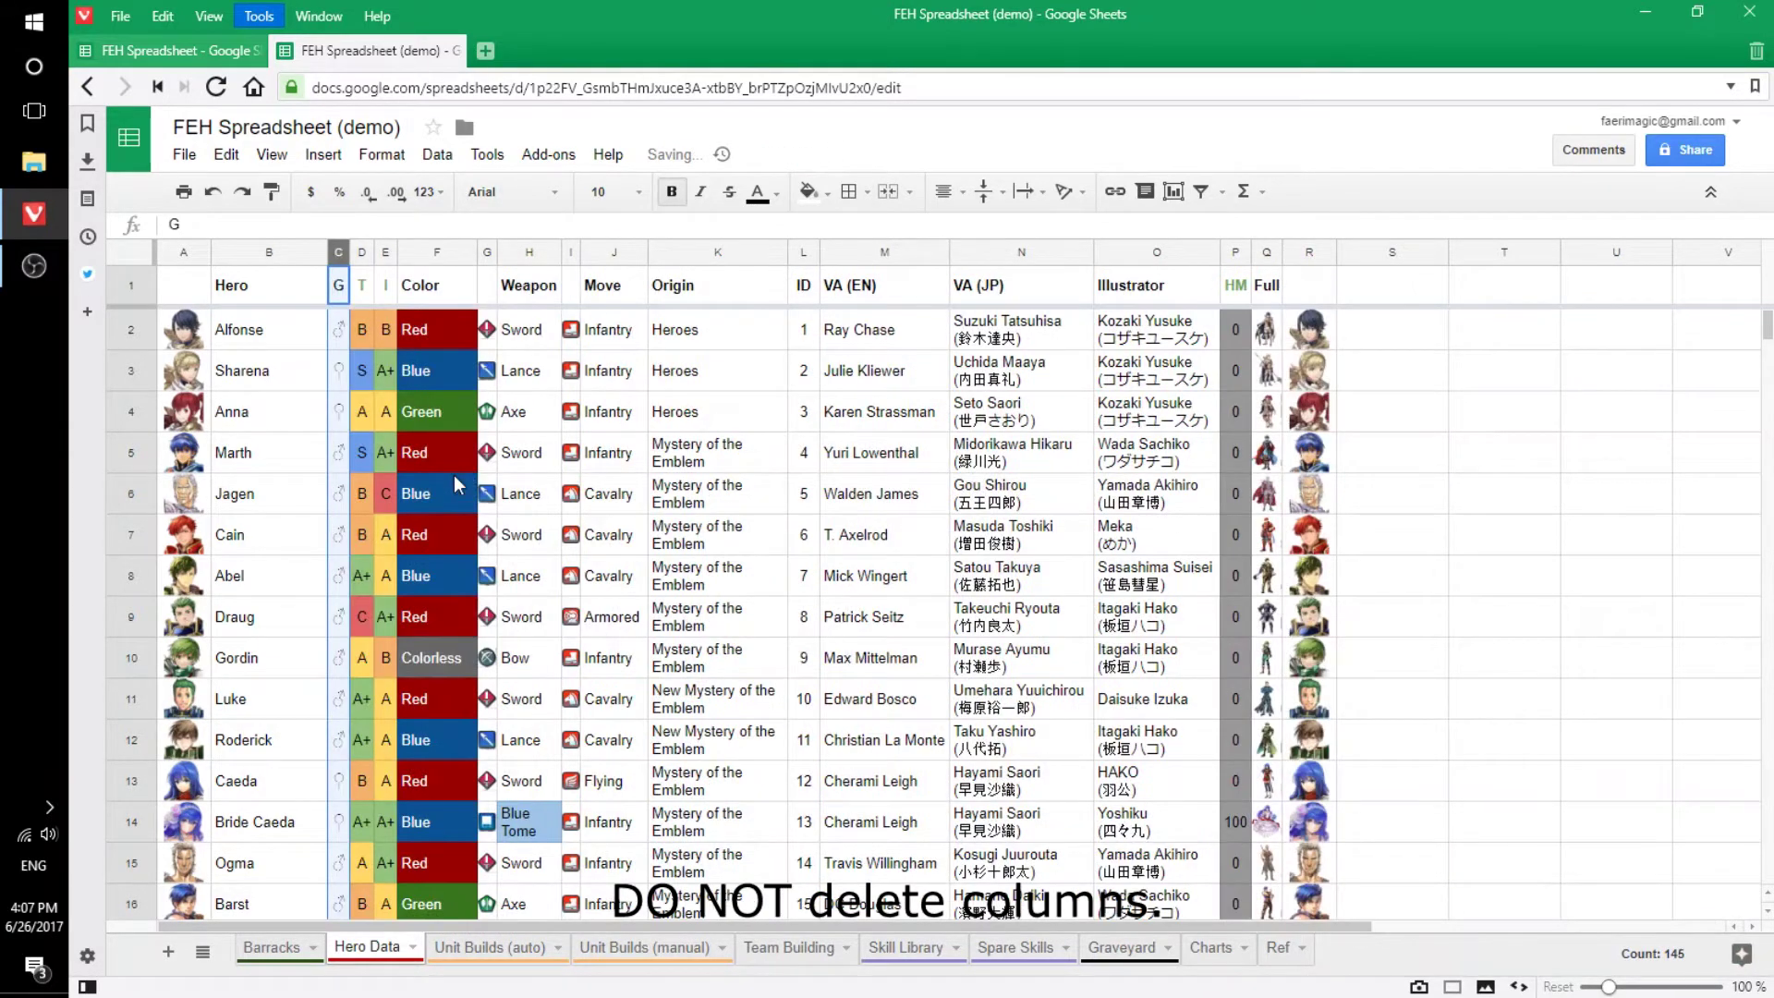
left_click(282, 949)
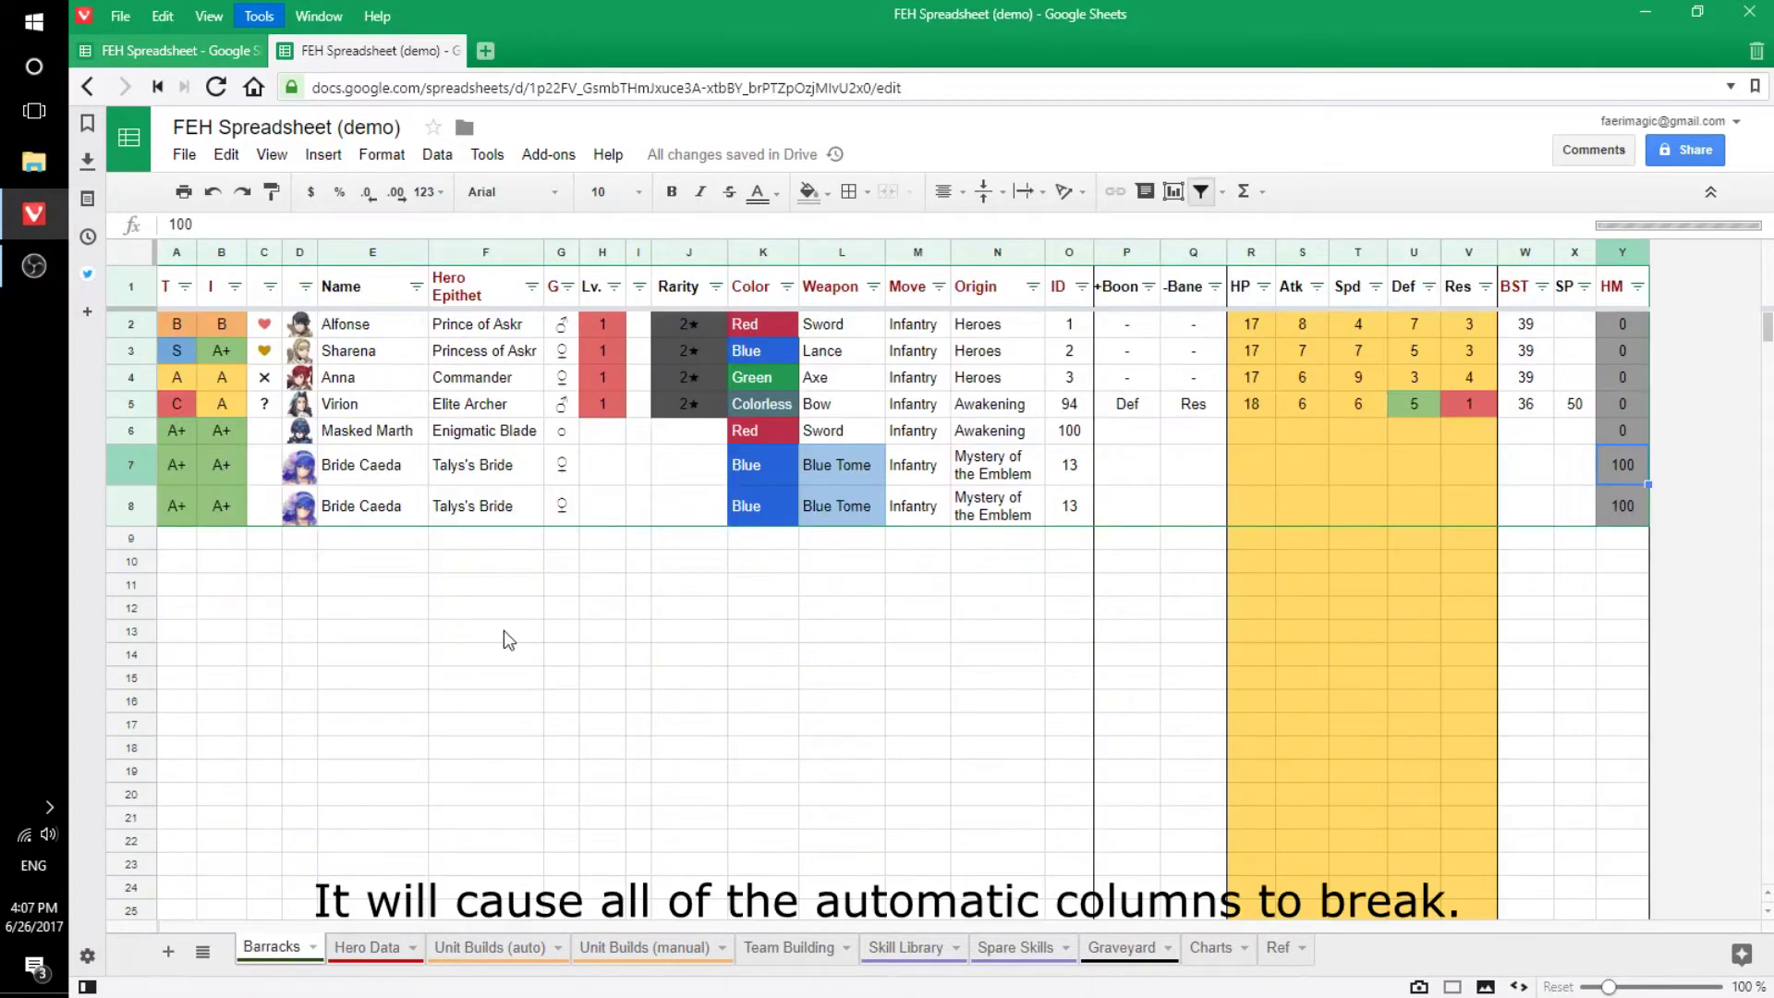
key("ctrl+z")
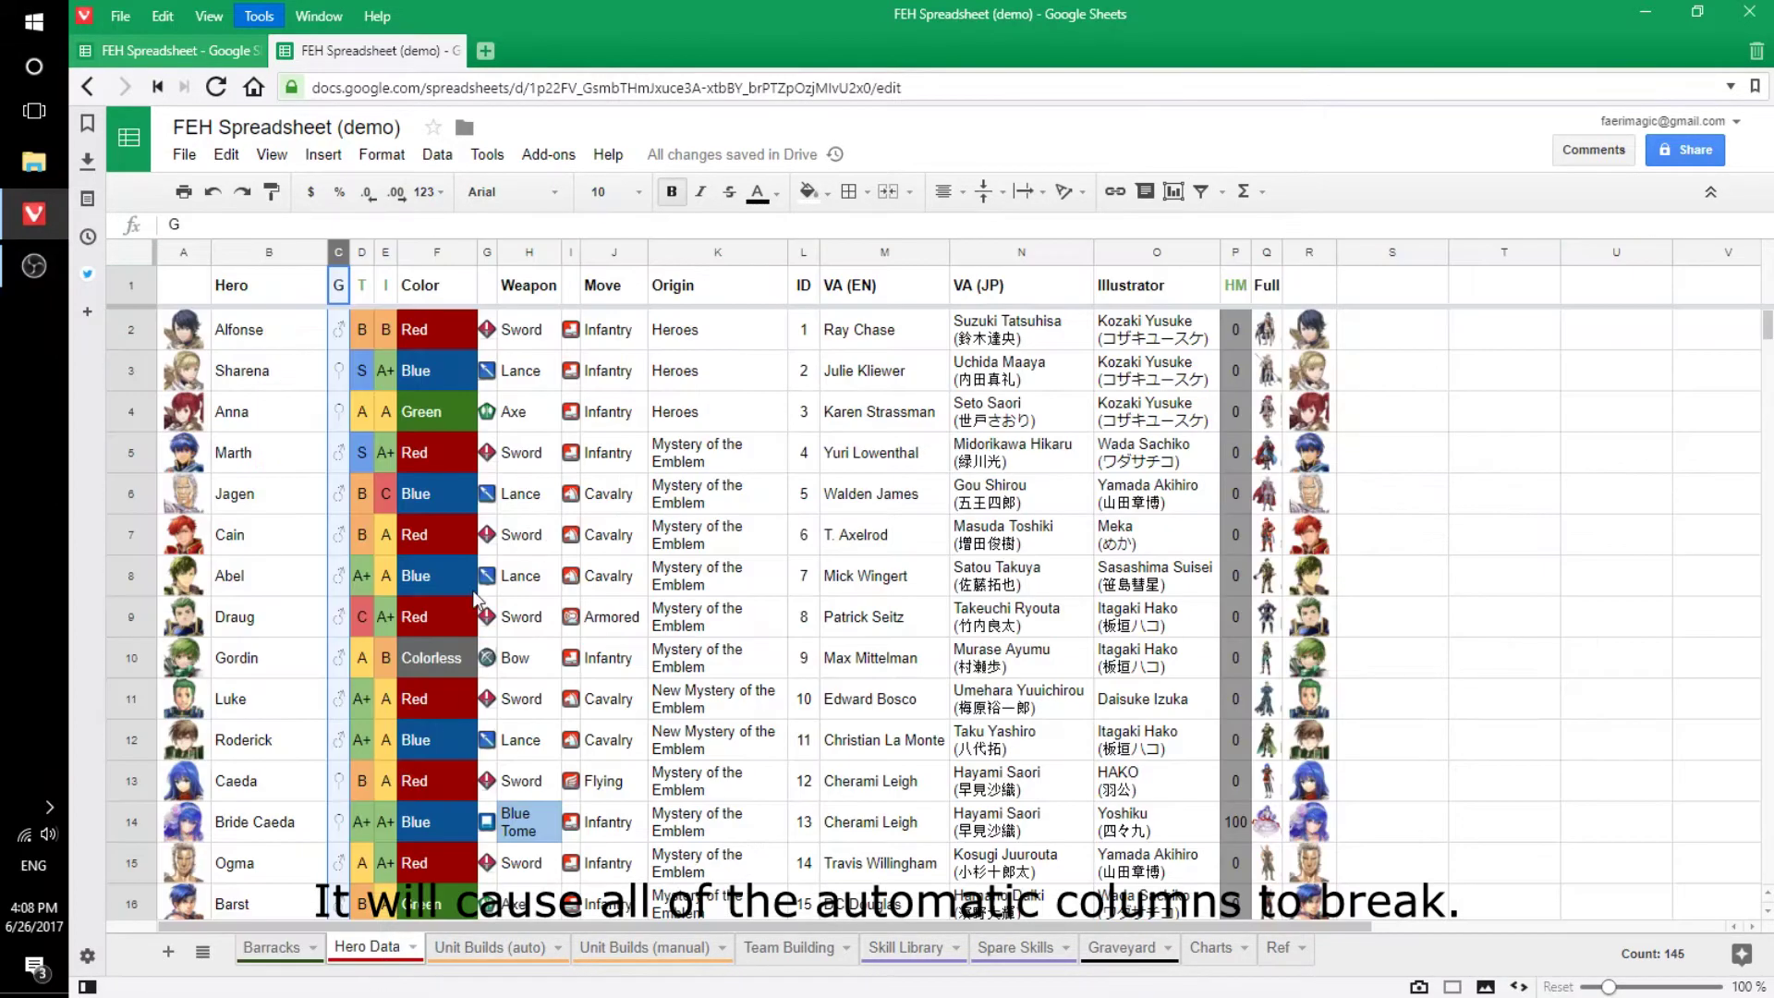
left_click(282, 949)
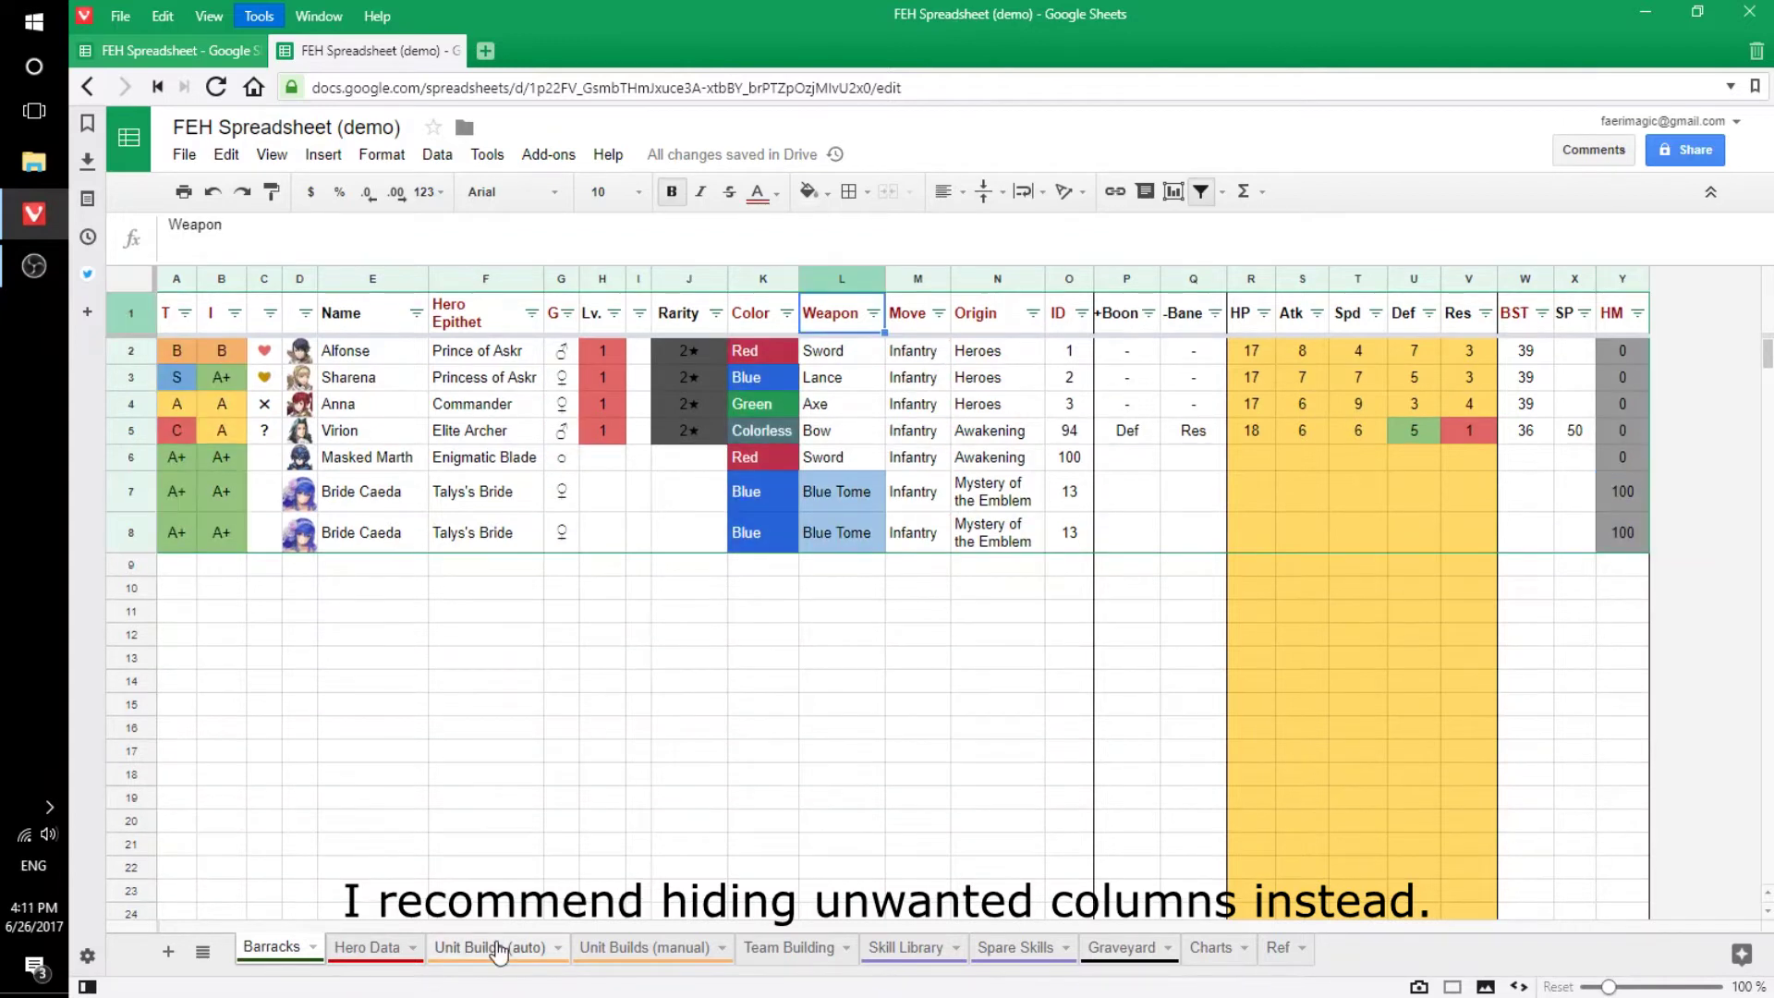
Choose Brave Lance+ as the weapon for Abel's first build in Unit Builds (auto).
left_click(499, 949)
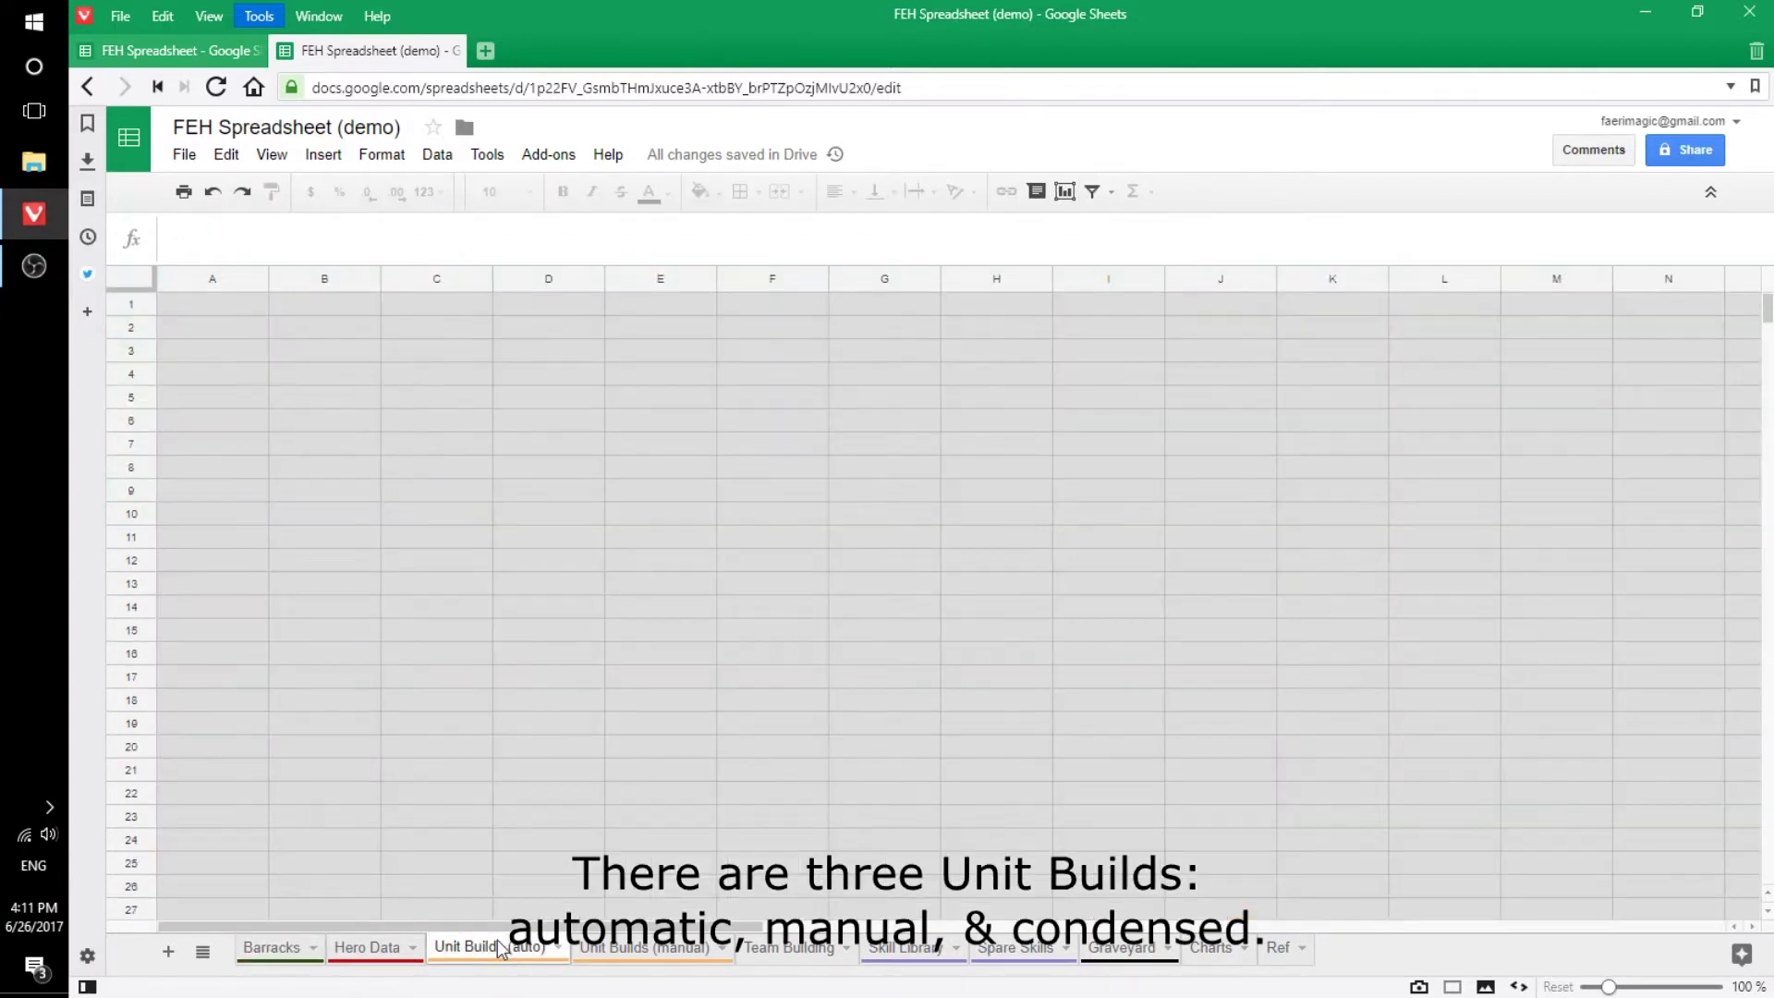
scroll(929, 438, "down", 1)
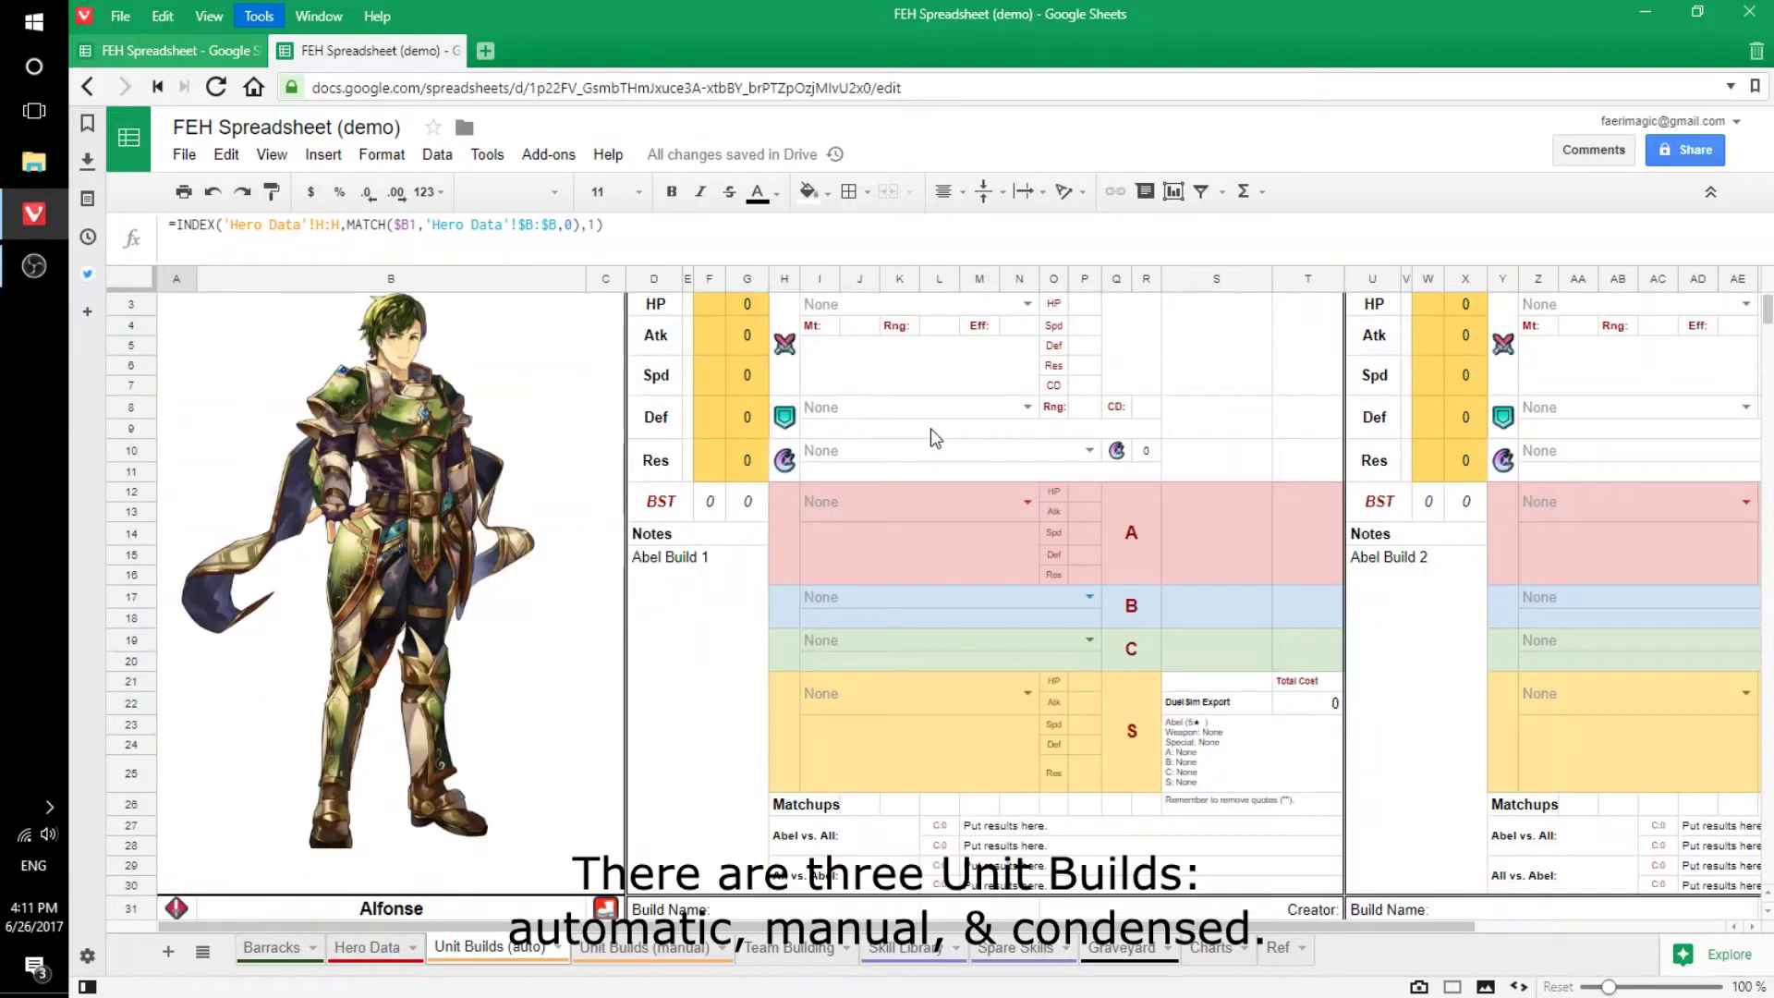
scroll(929, 438, "up", 1)
left_click(1028, 357)
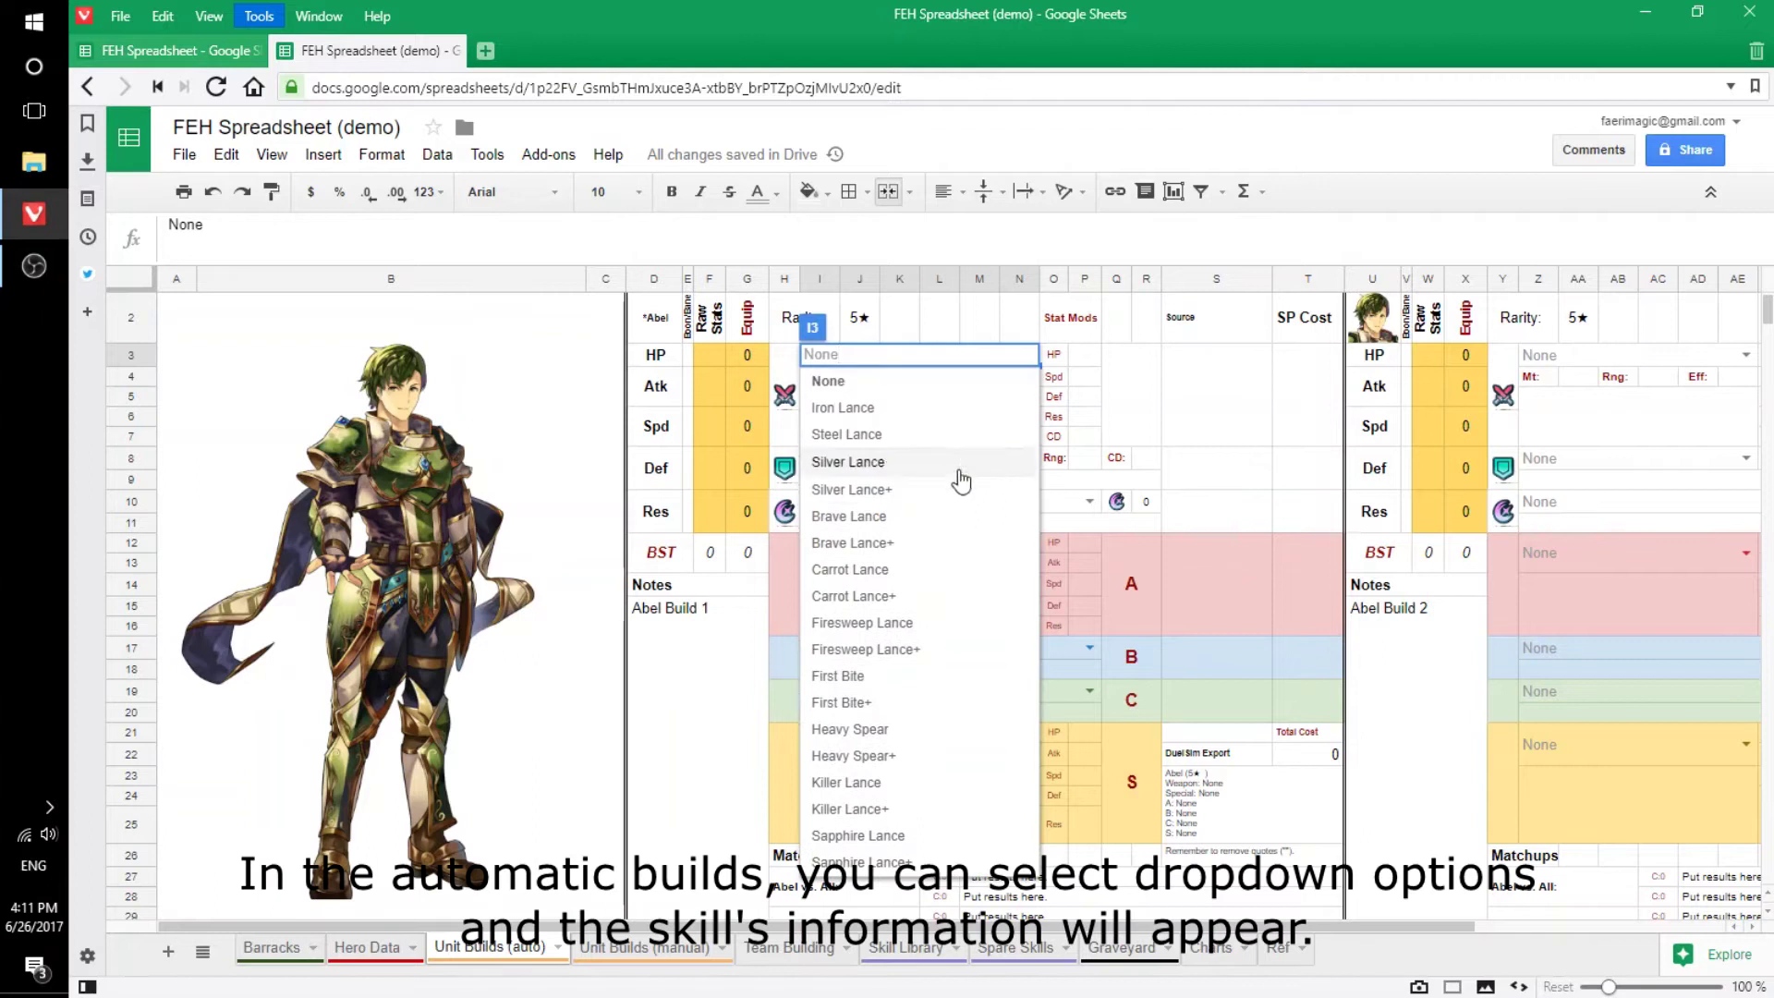
left_click(925, 543)
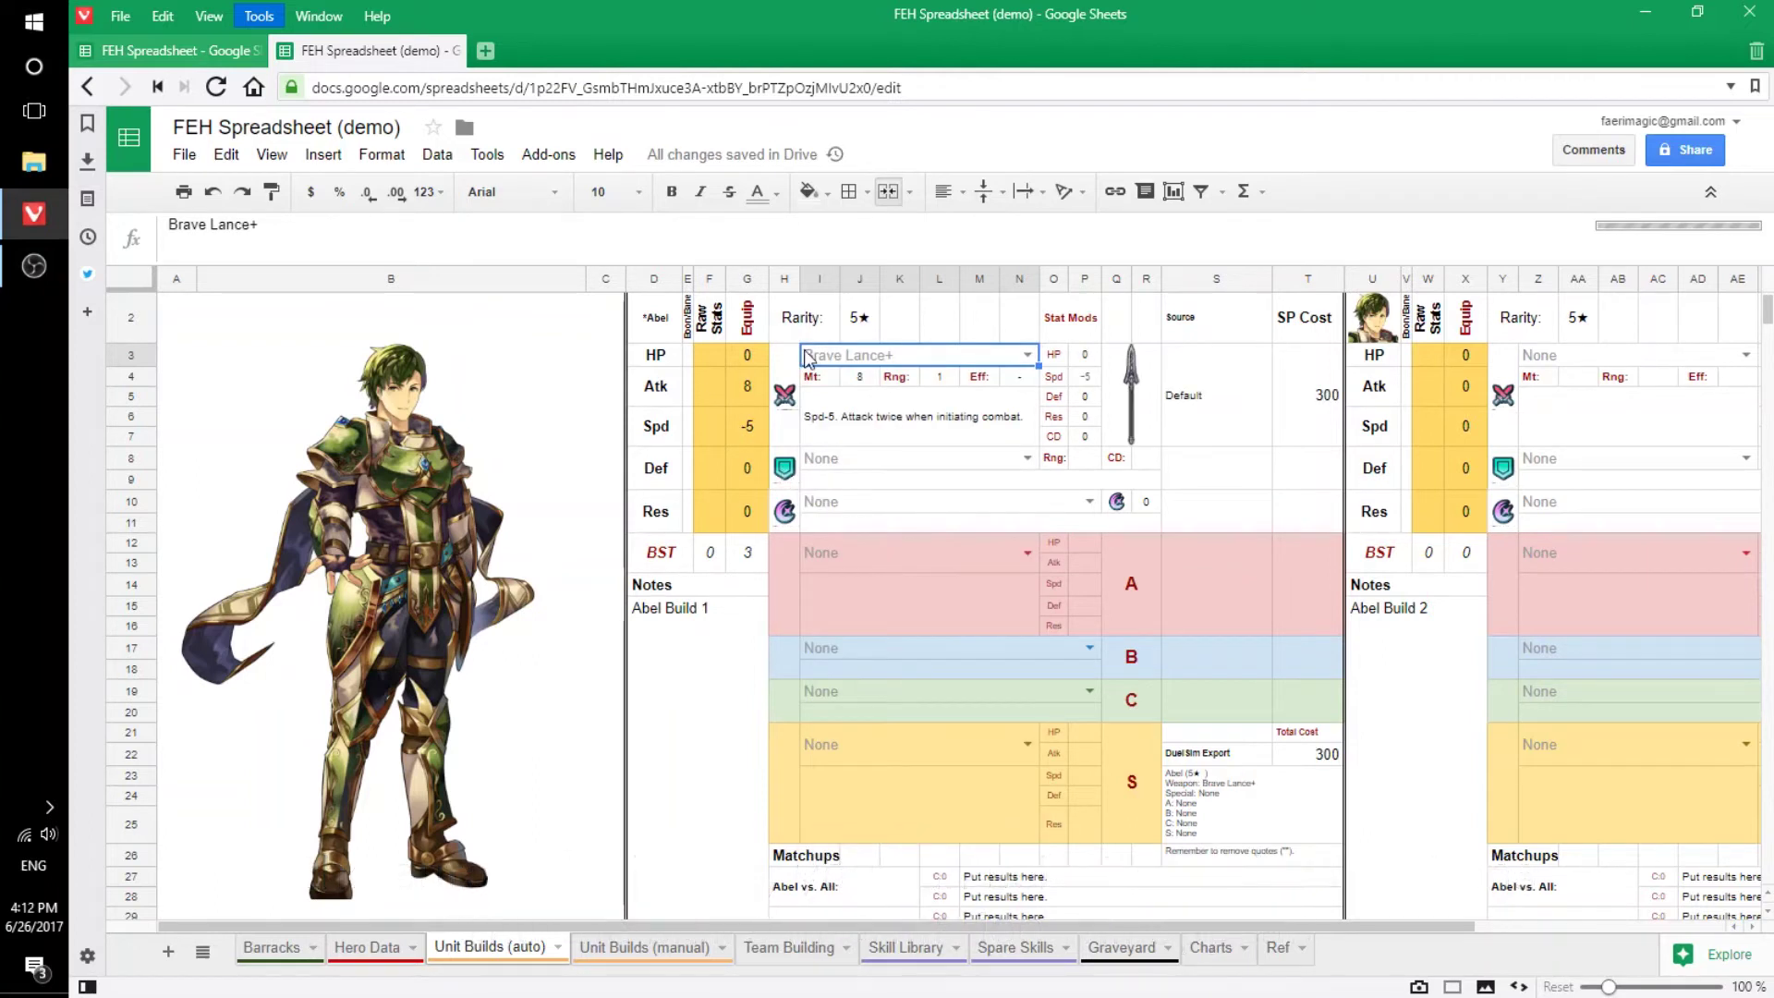
Enter raw stats HP 10, Atk 56, Spd 56 and Def 3, then start typing Res.
left_click(709, 358)
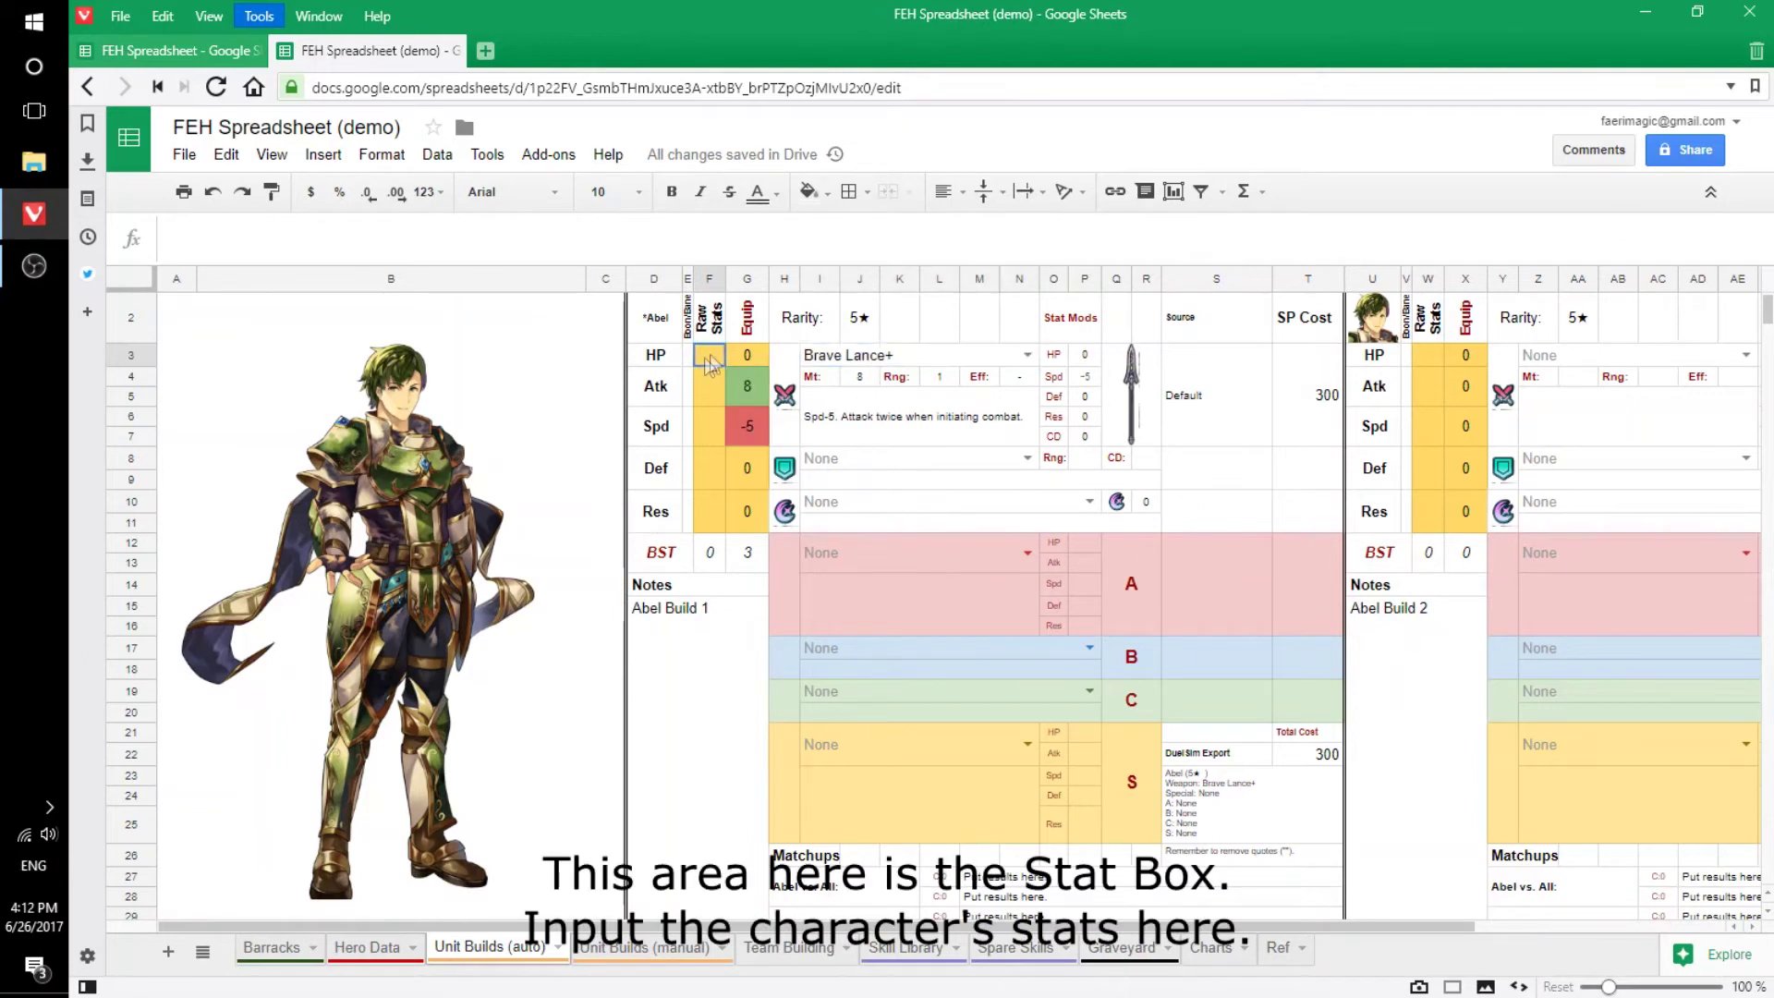
type("10")
key("Return")
type("56")
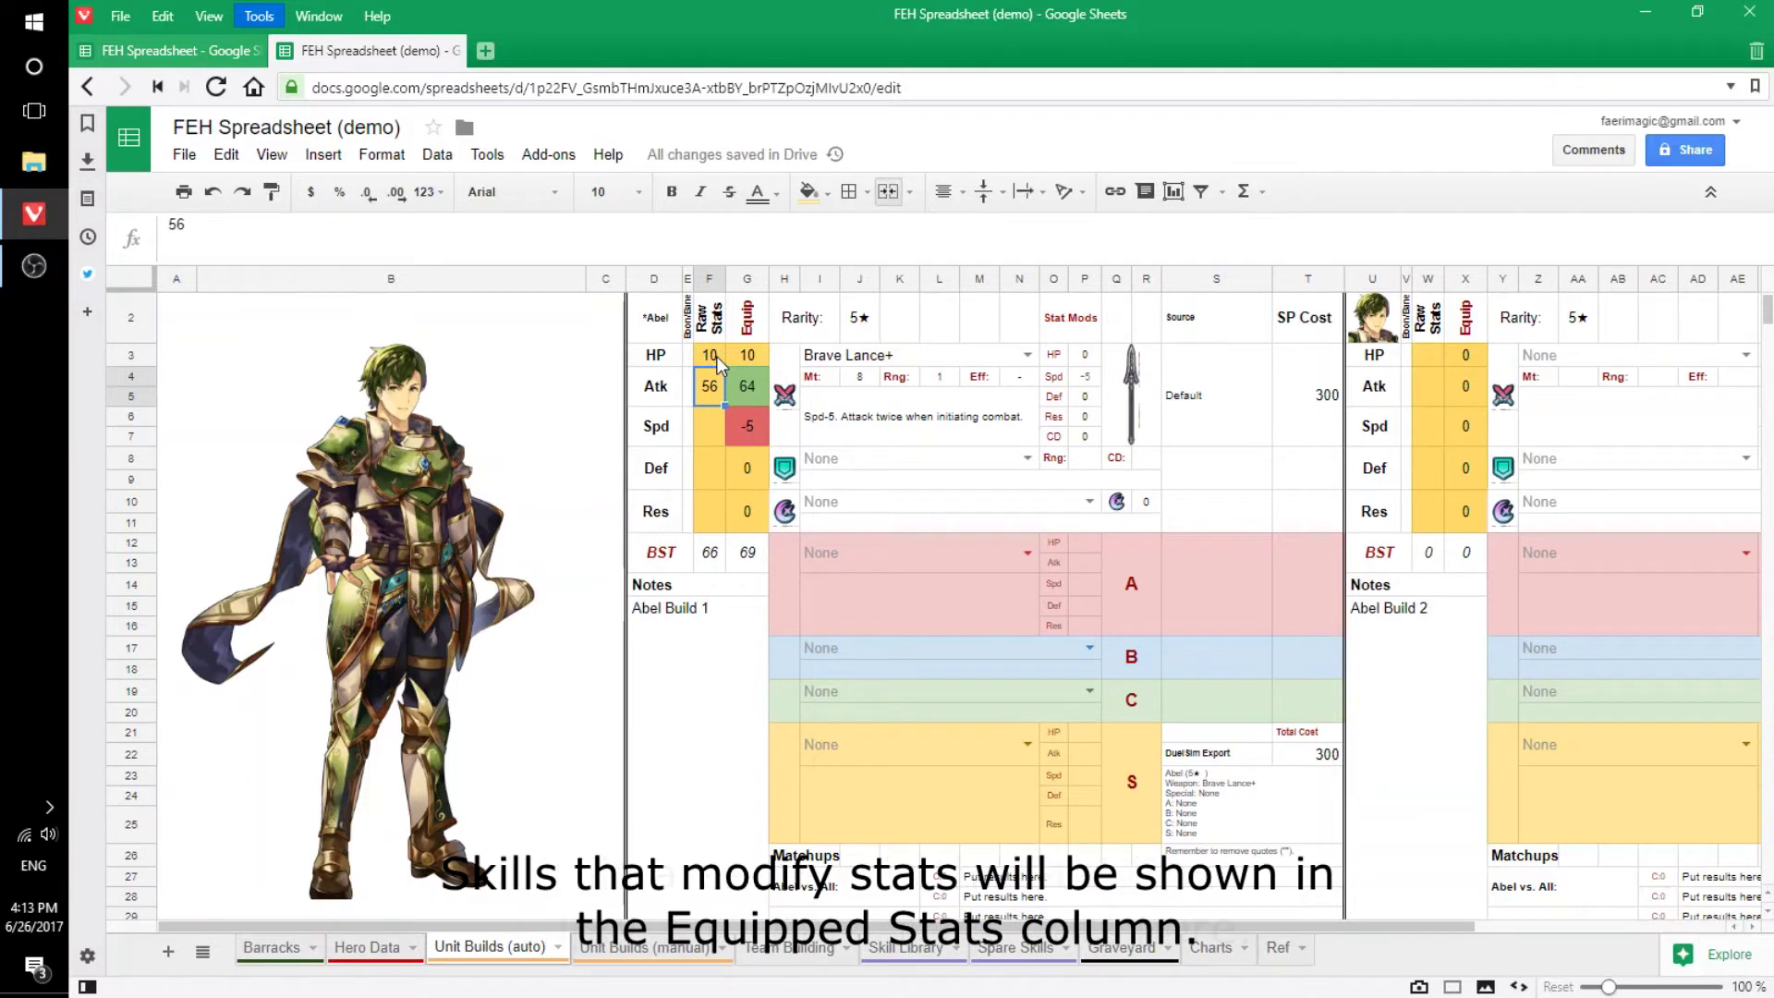
key("Down")
type("56")
key("Return")
type("3")
key("Return")
type("8")
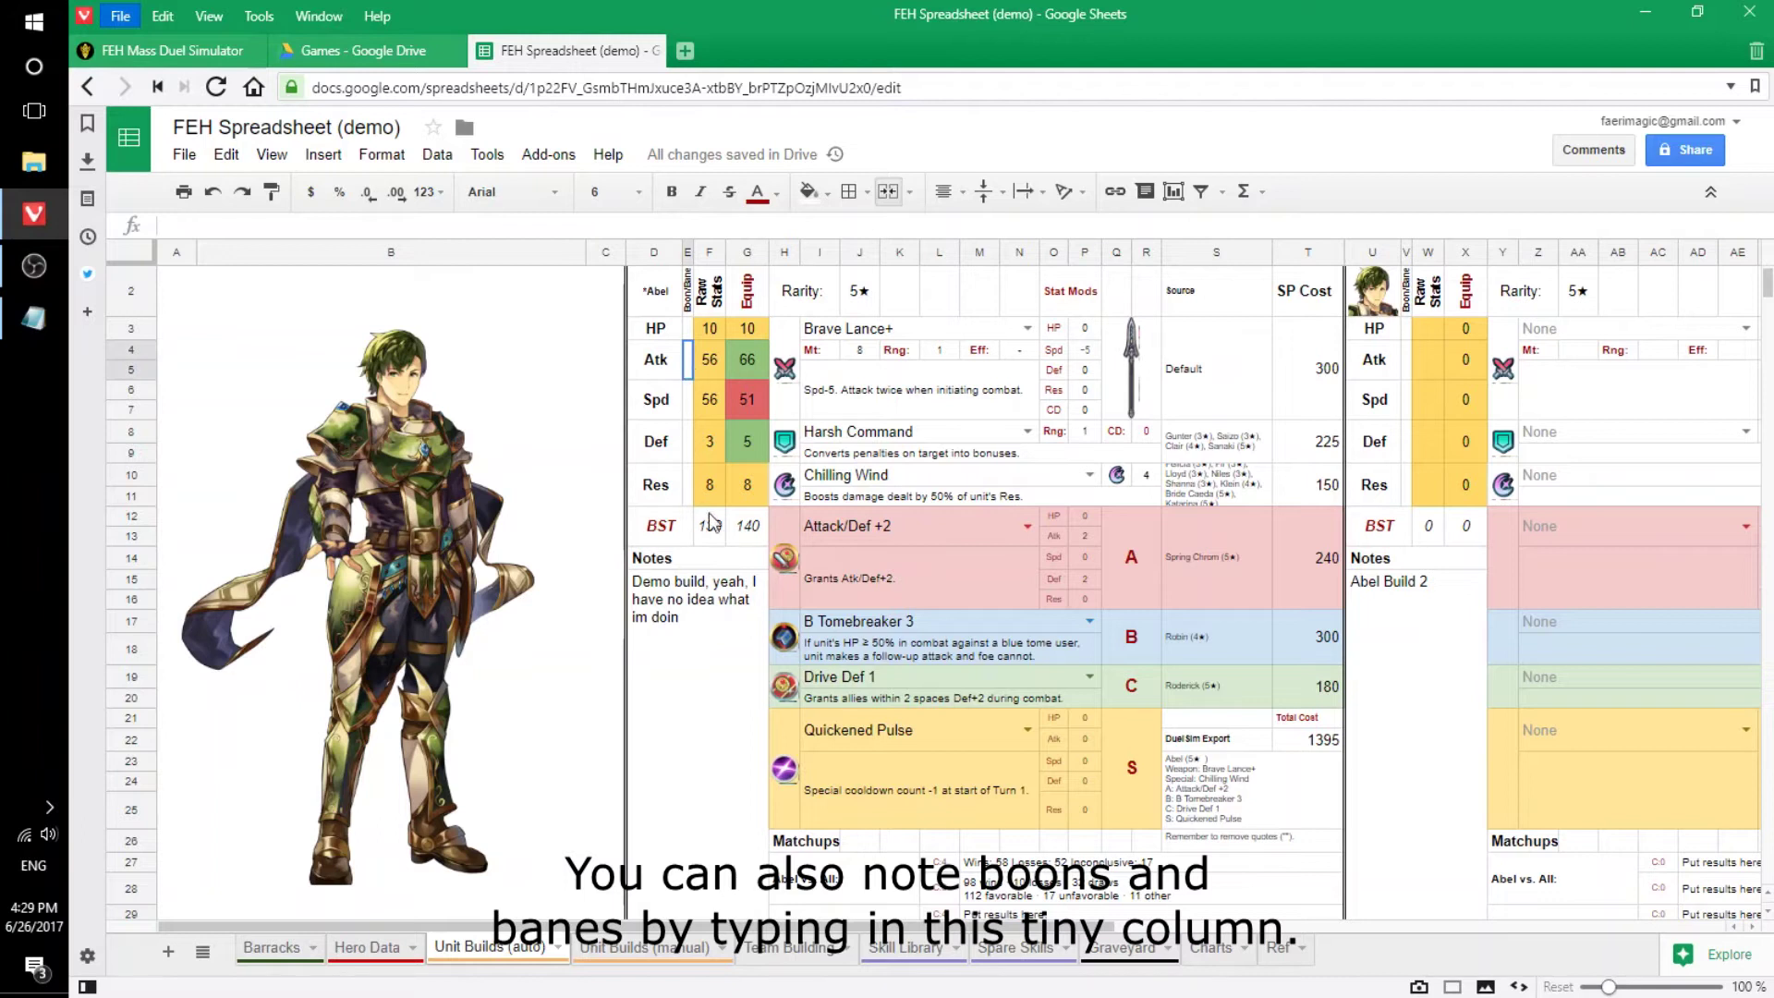
type("-")
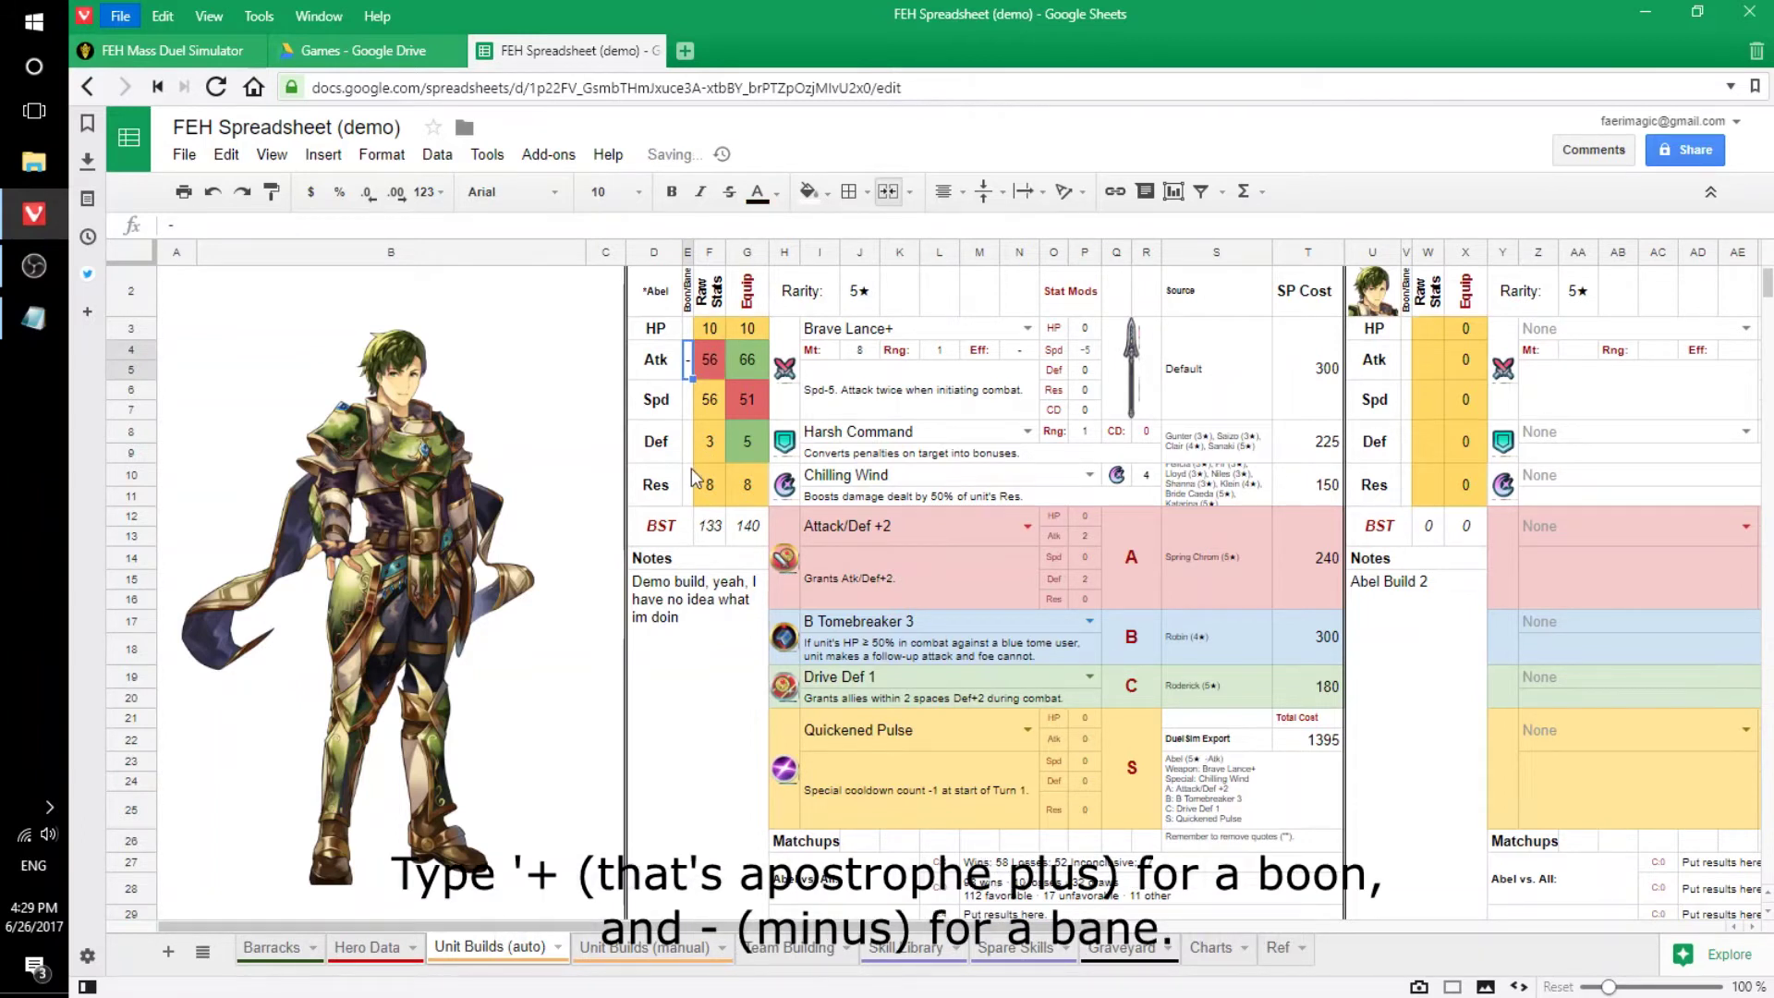
Mark Res with a '+' boon in Abel Build 1's boon/bane column.
left_click(683, 494)
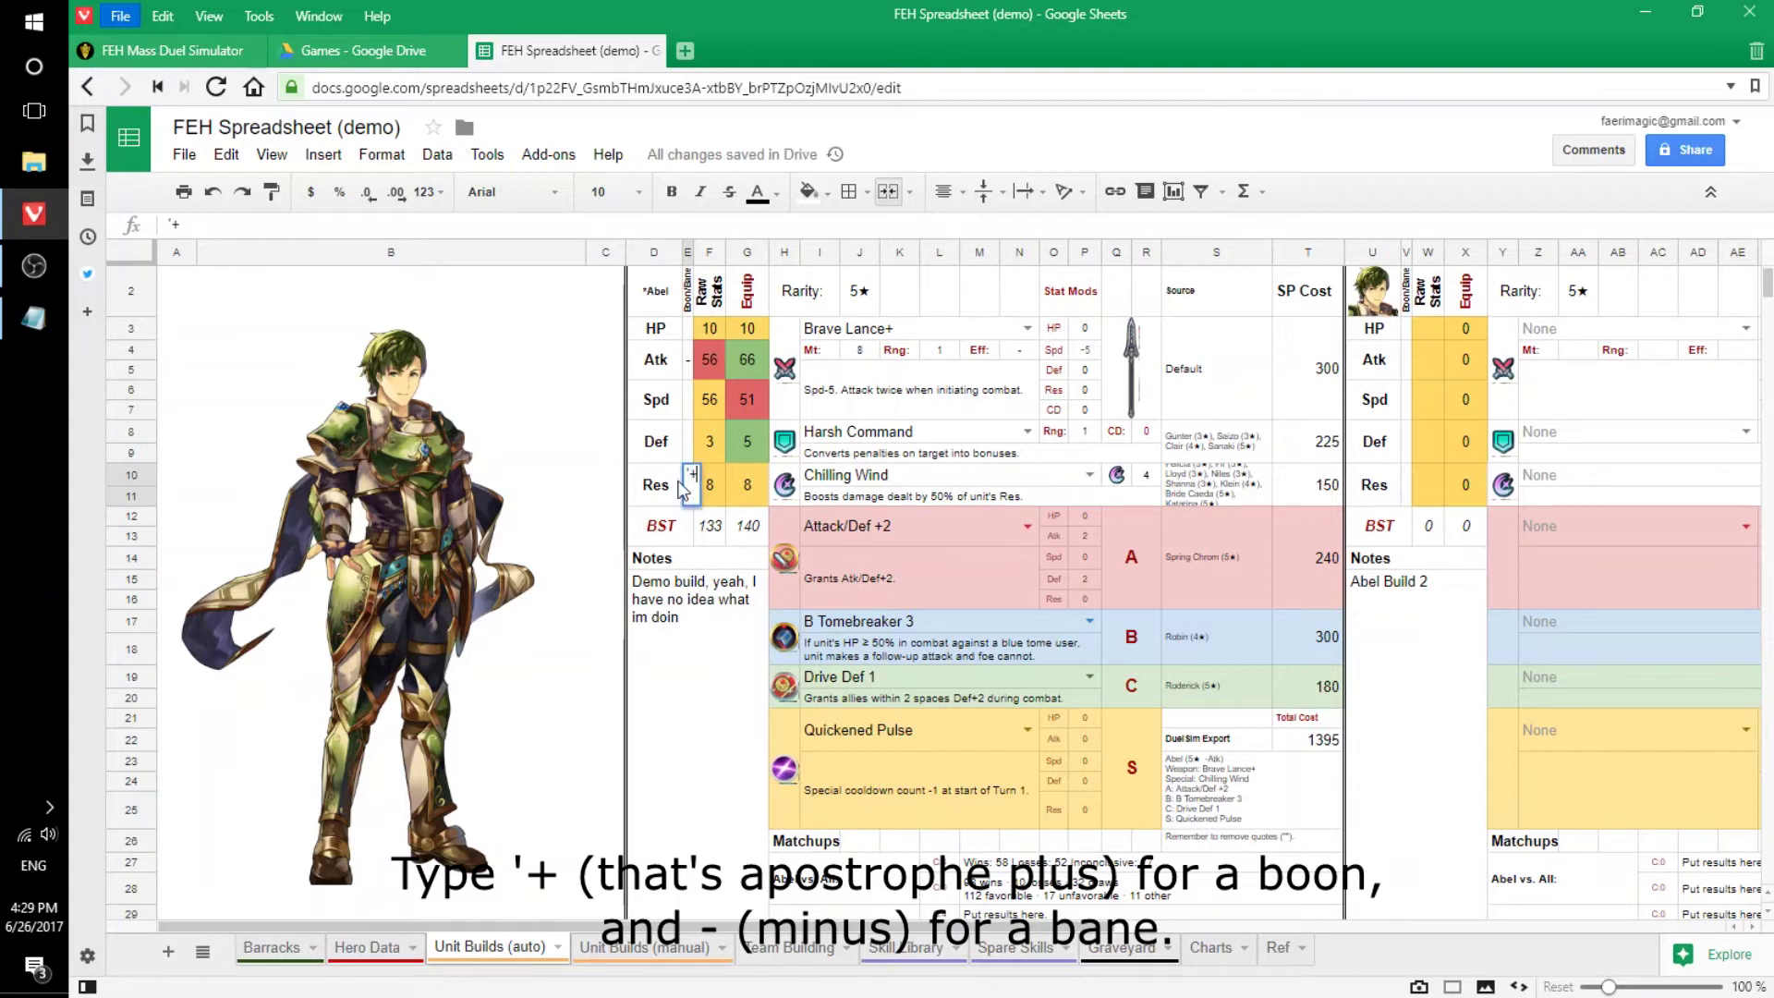
key("Return")
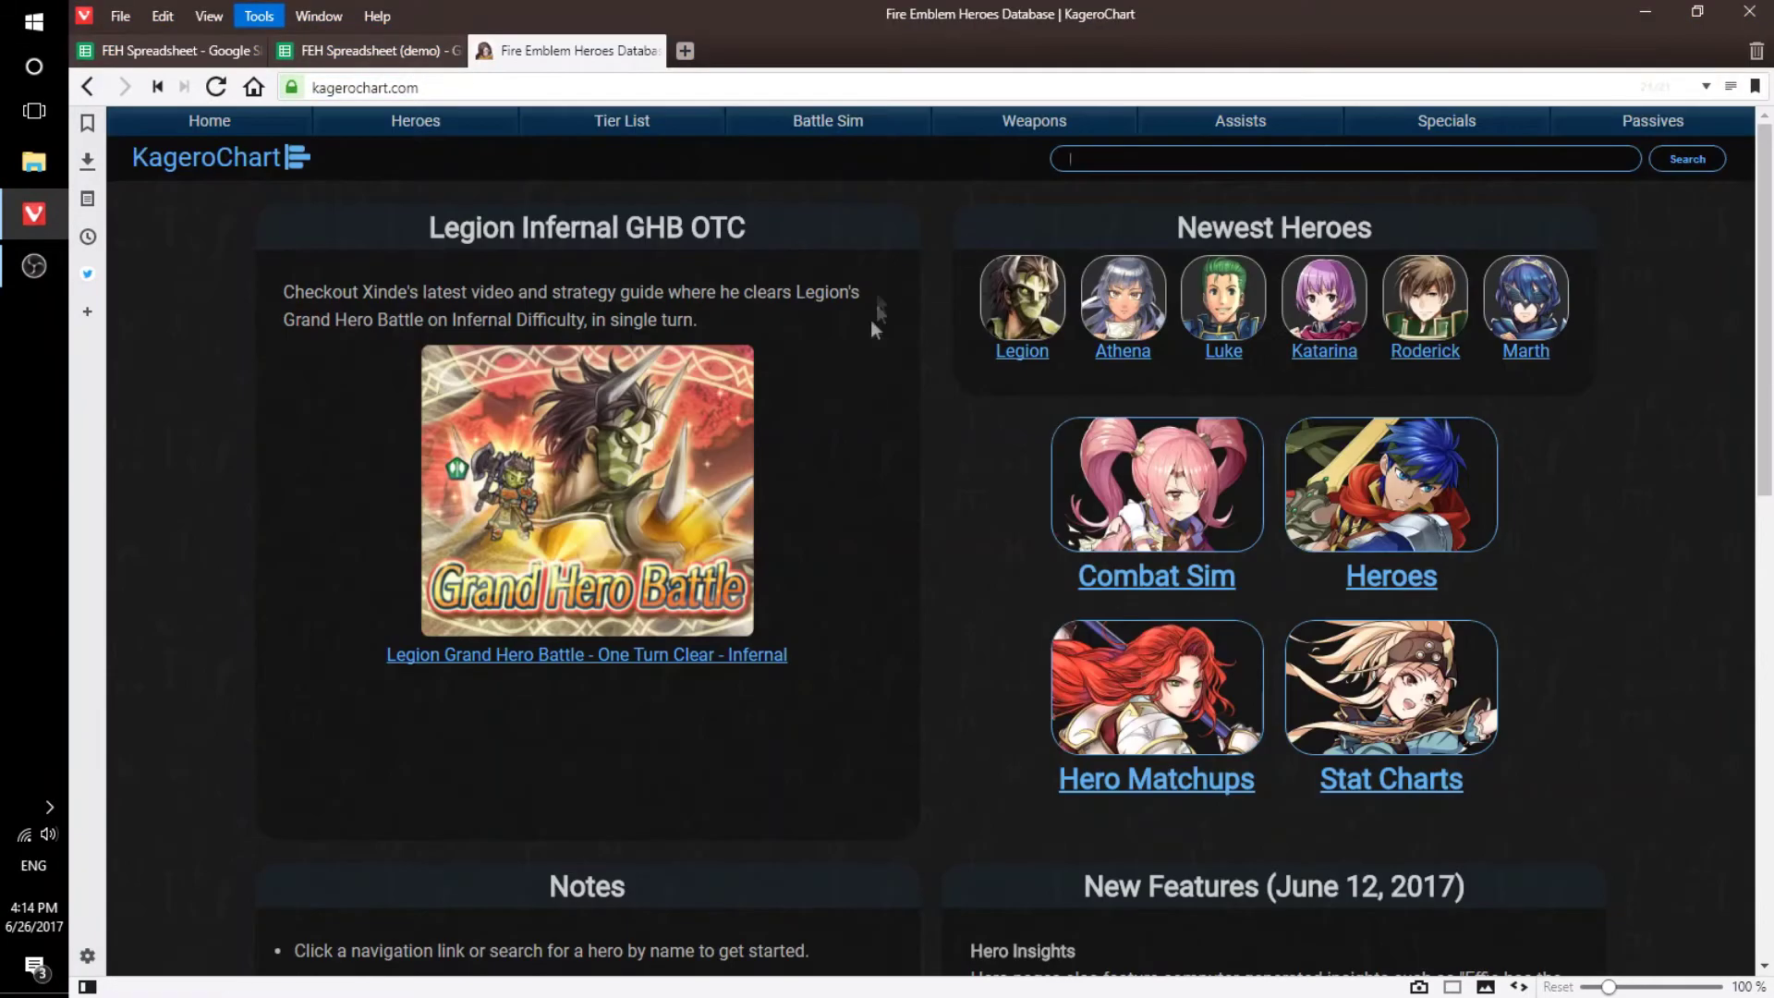
In KageroChart's Battle Sim, set the attacker's assist to Harsh Command and special to Chilling Wind.
left_click(828, 120)
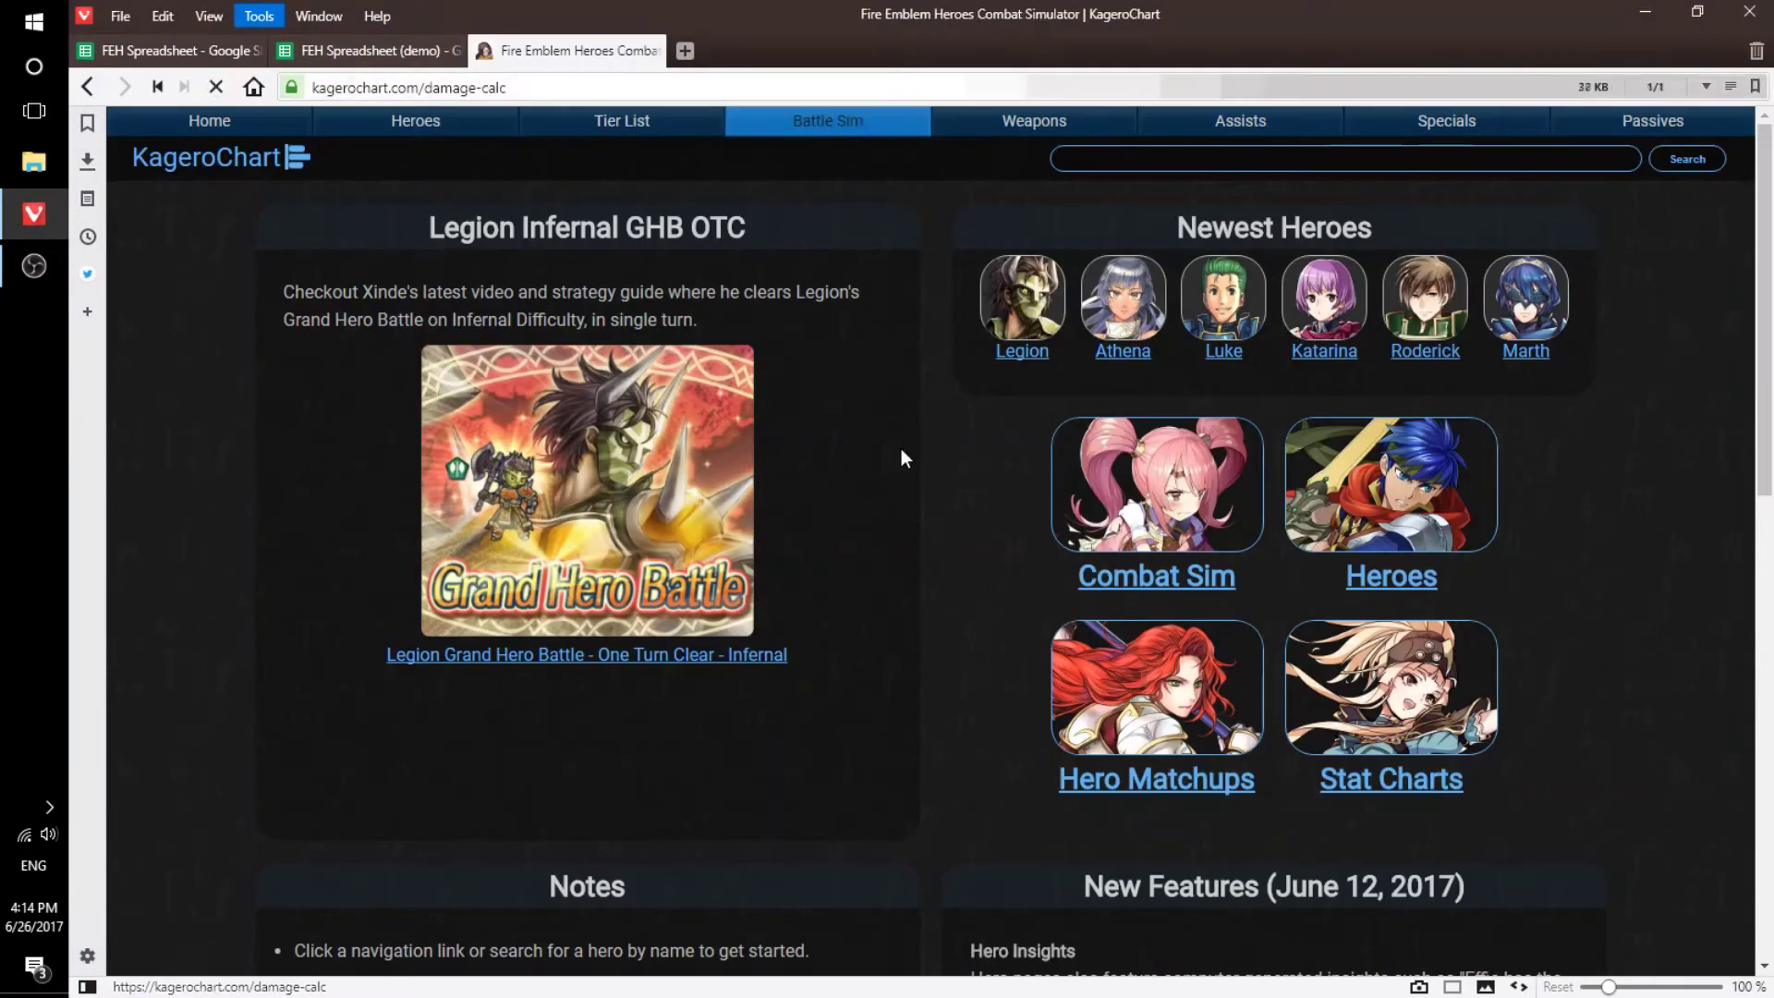
scroll(656, 520, "down", 5)
left_click(369, 50)
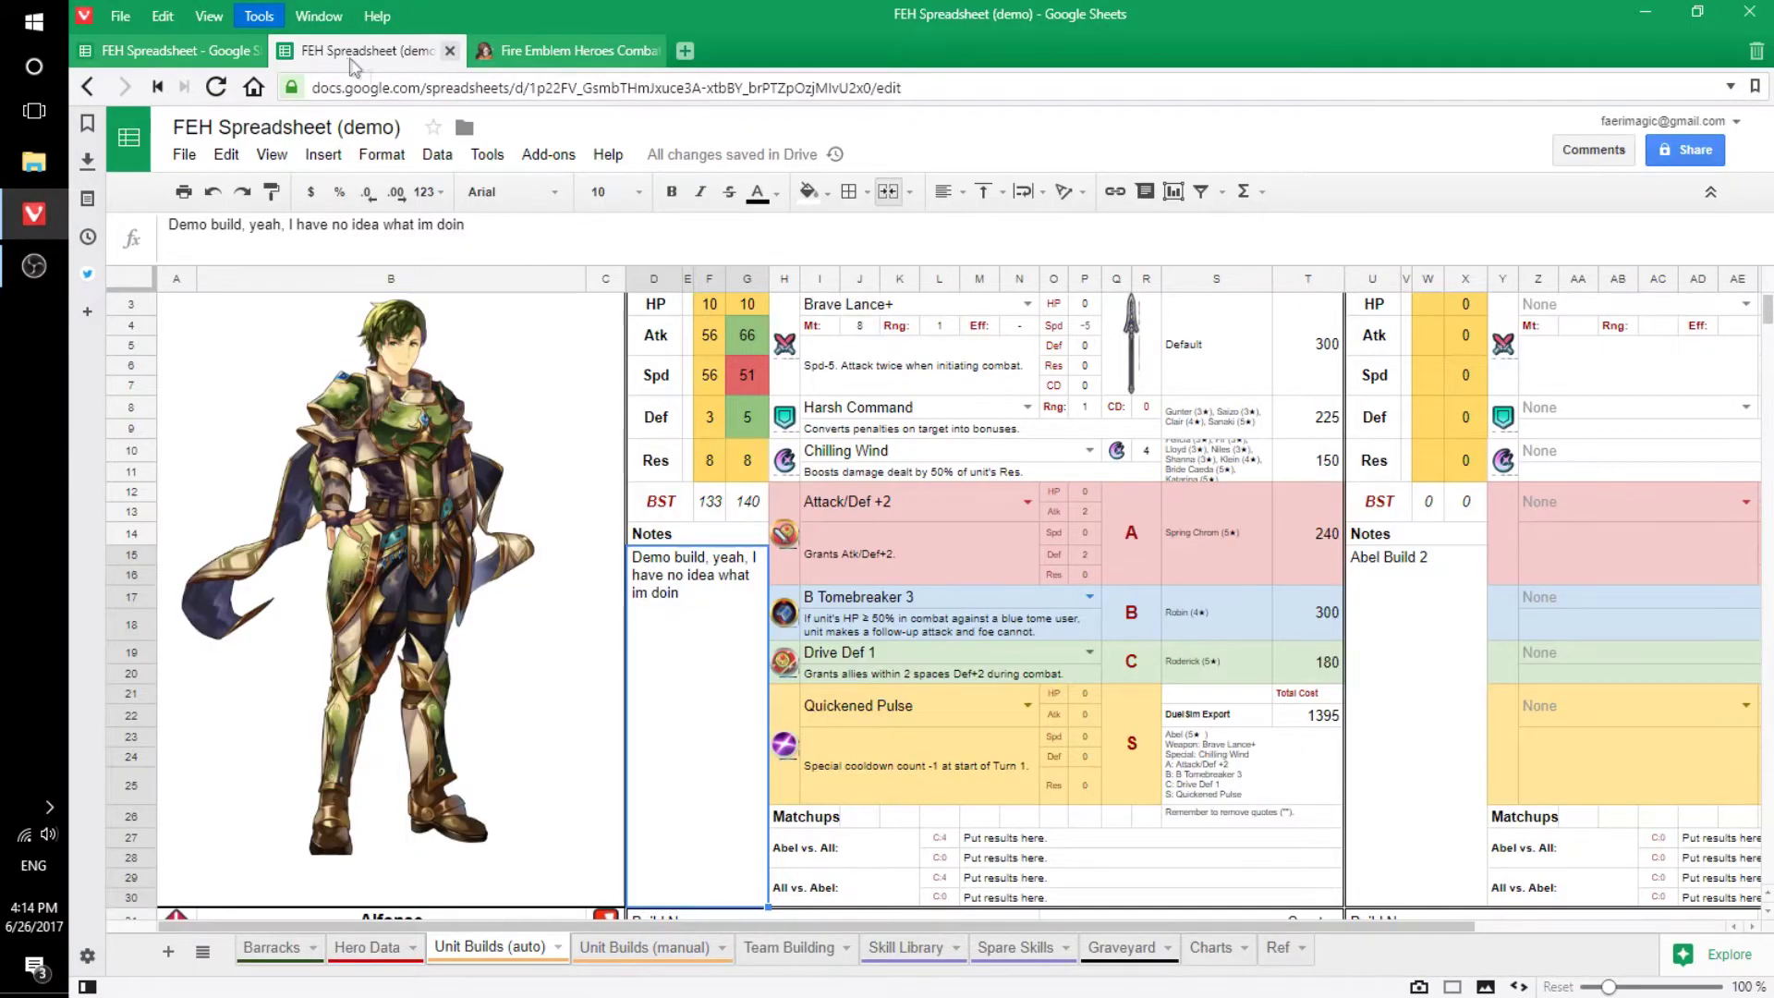
left_click(565, 50)
left_click(480, 605)
left_click(427, 840)
left_click(447, 630)
left_click(434, 924)
Set the attacker's Passive C to Drive Def 1 and leave the Sacred Seal as None.
left_click(368, 58)
left_click(508, 55)
left_click(447, 503)
left_click(425, 51)
left_click(504, 52)
left_click(445, 528)
left_click(434, 837)
left_click(370, 49)
left_click(565, 50)
left_click(485, 555)
scroll(473, 794, "down", 5)
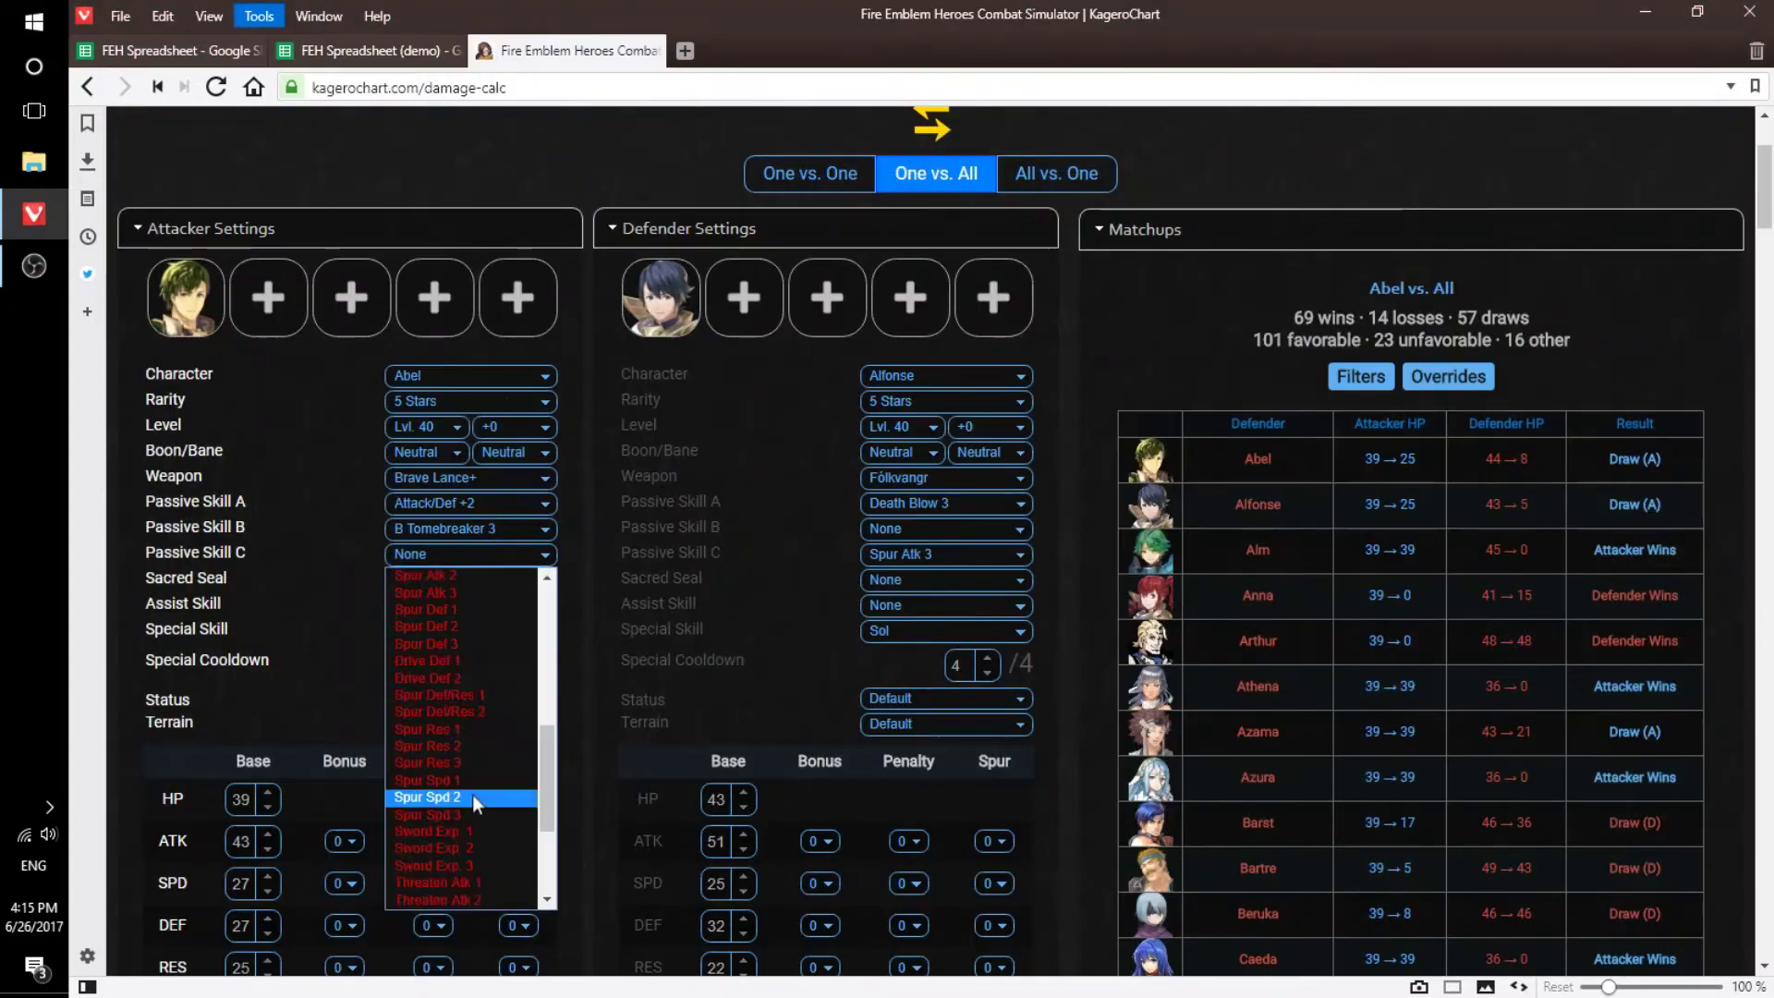
left_click(435, 750)
left_click(453, 579)
left_click(364, 607)
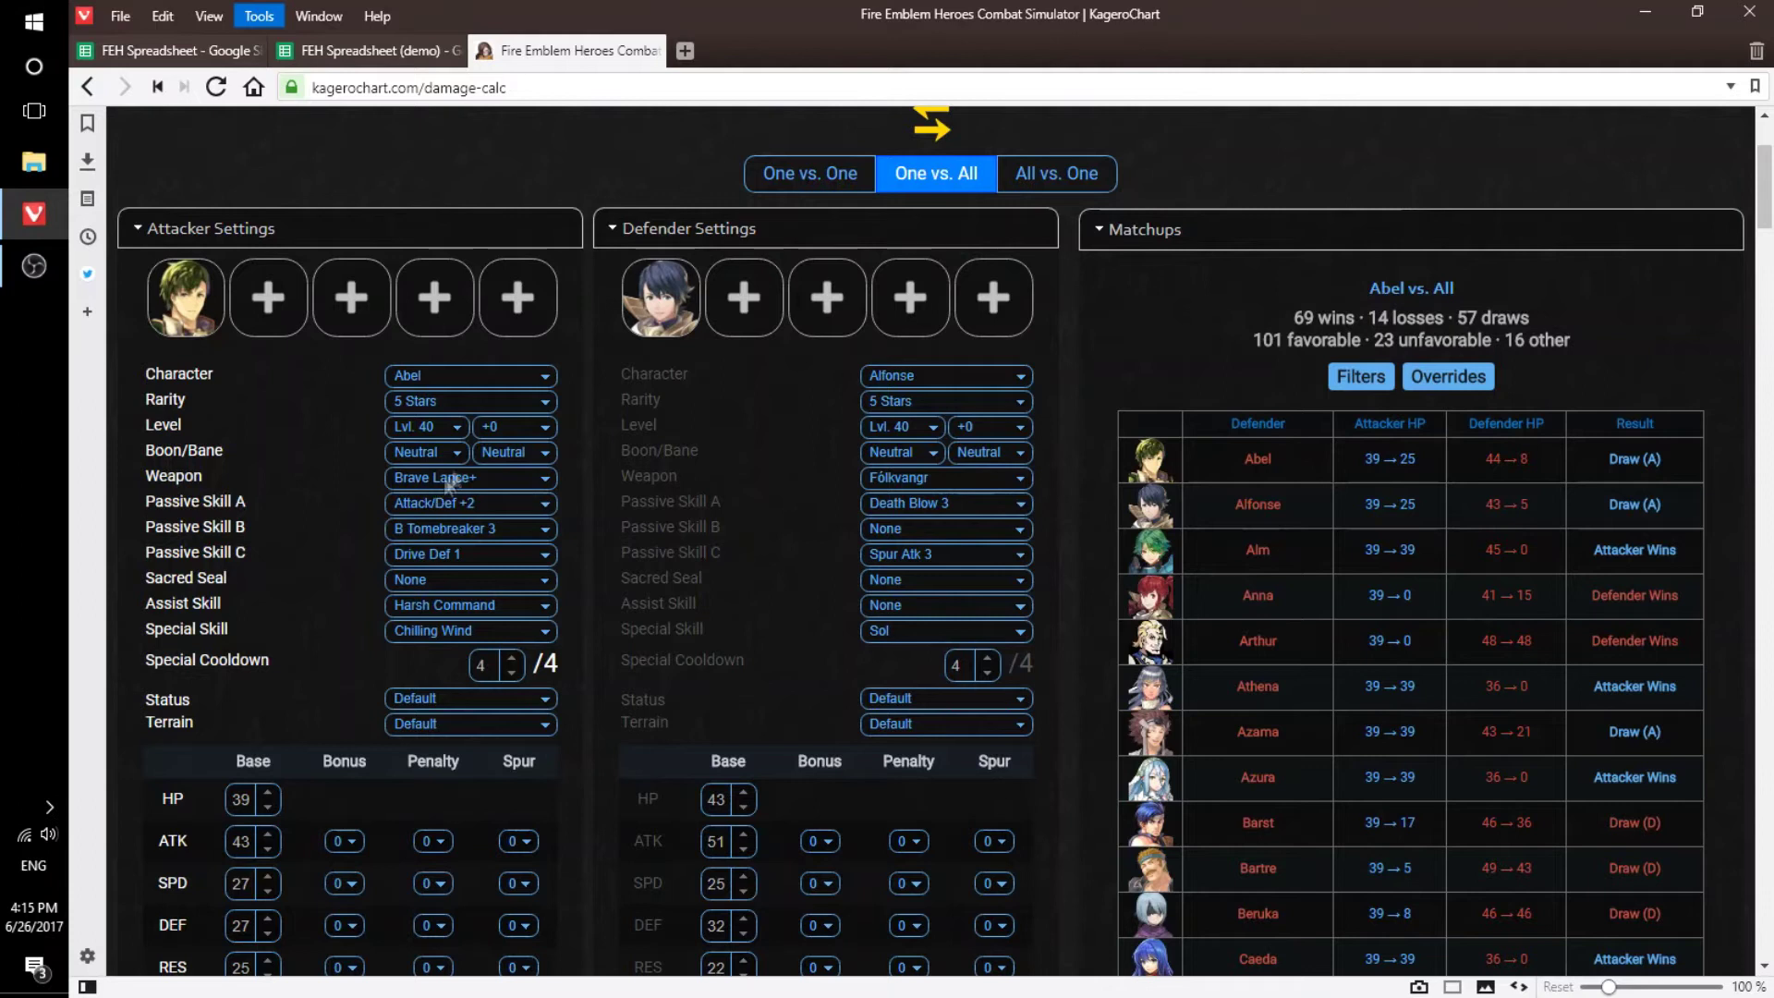
Copy the Abel vs. All matchup summary (69 wins) into the build's results cell.
left_click_drag(1292, 314, 1571, 342)
key("ctrl+c")
left_click(370, 50)
double_click(1069, 692)
key("ctrl+v")
left_click(566, 52)
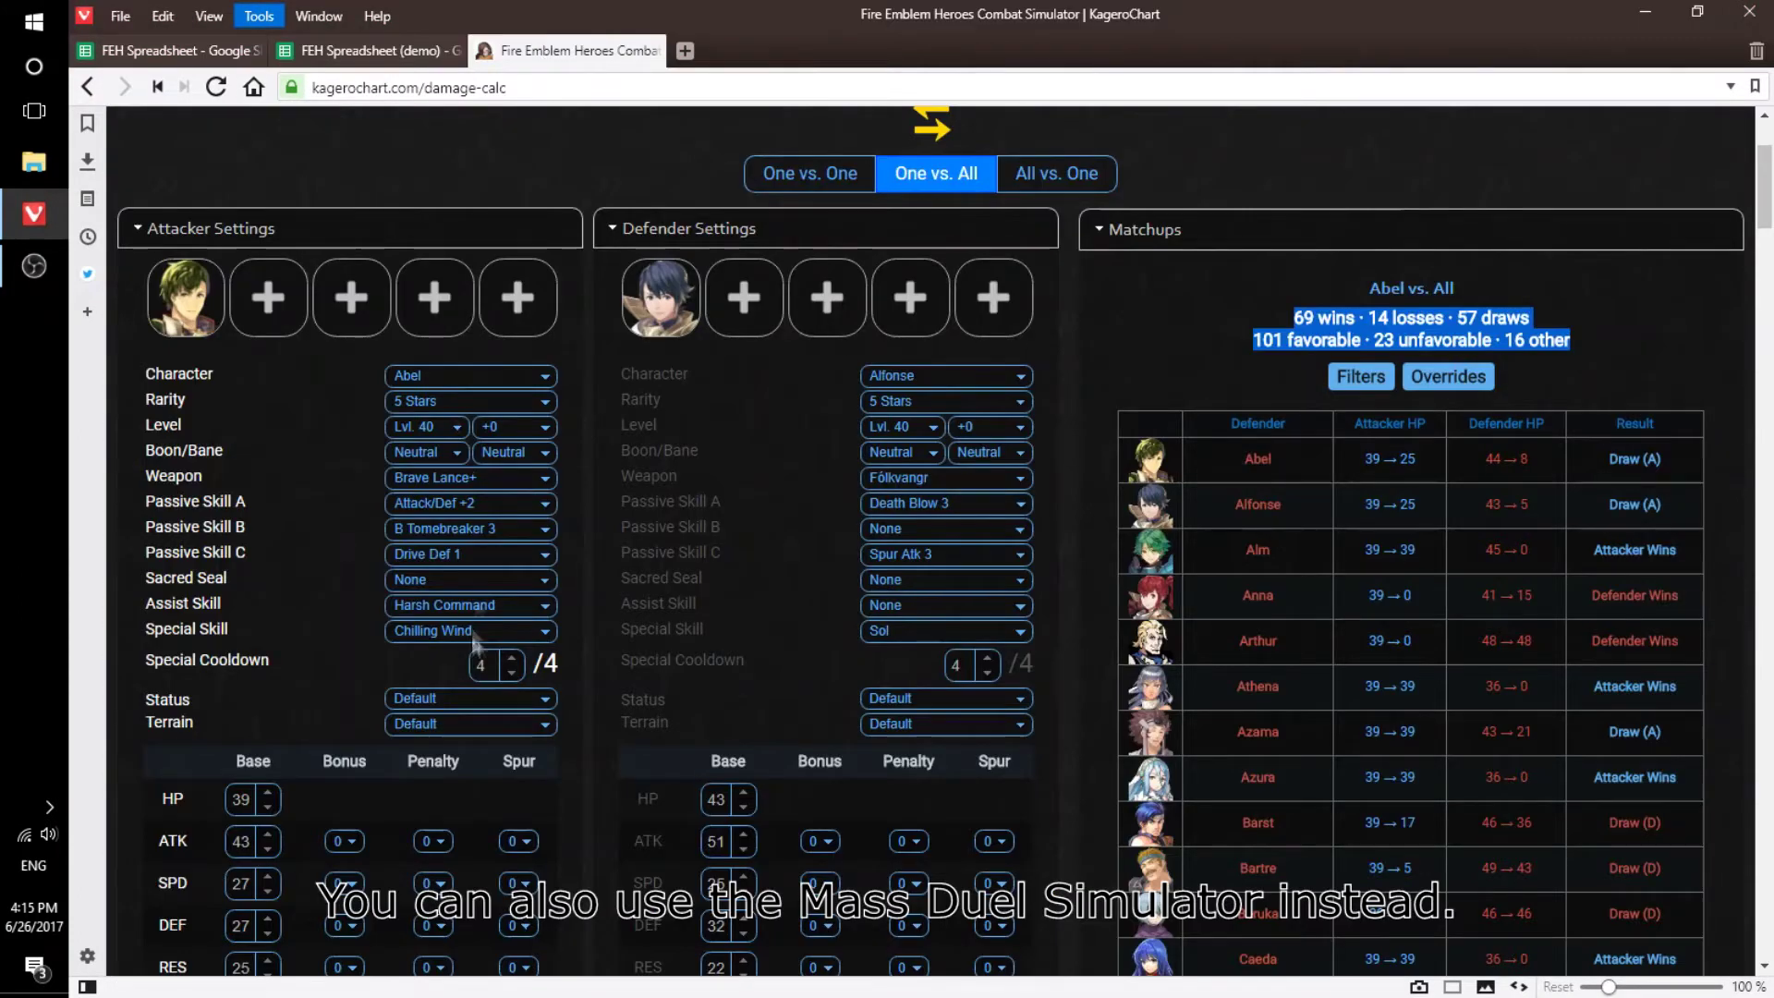
key("ctrl+v")
key("Return")
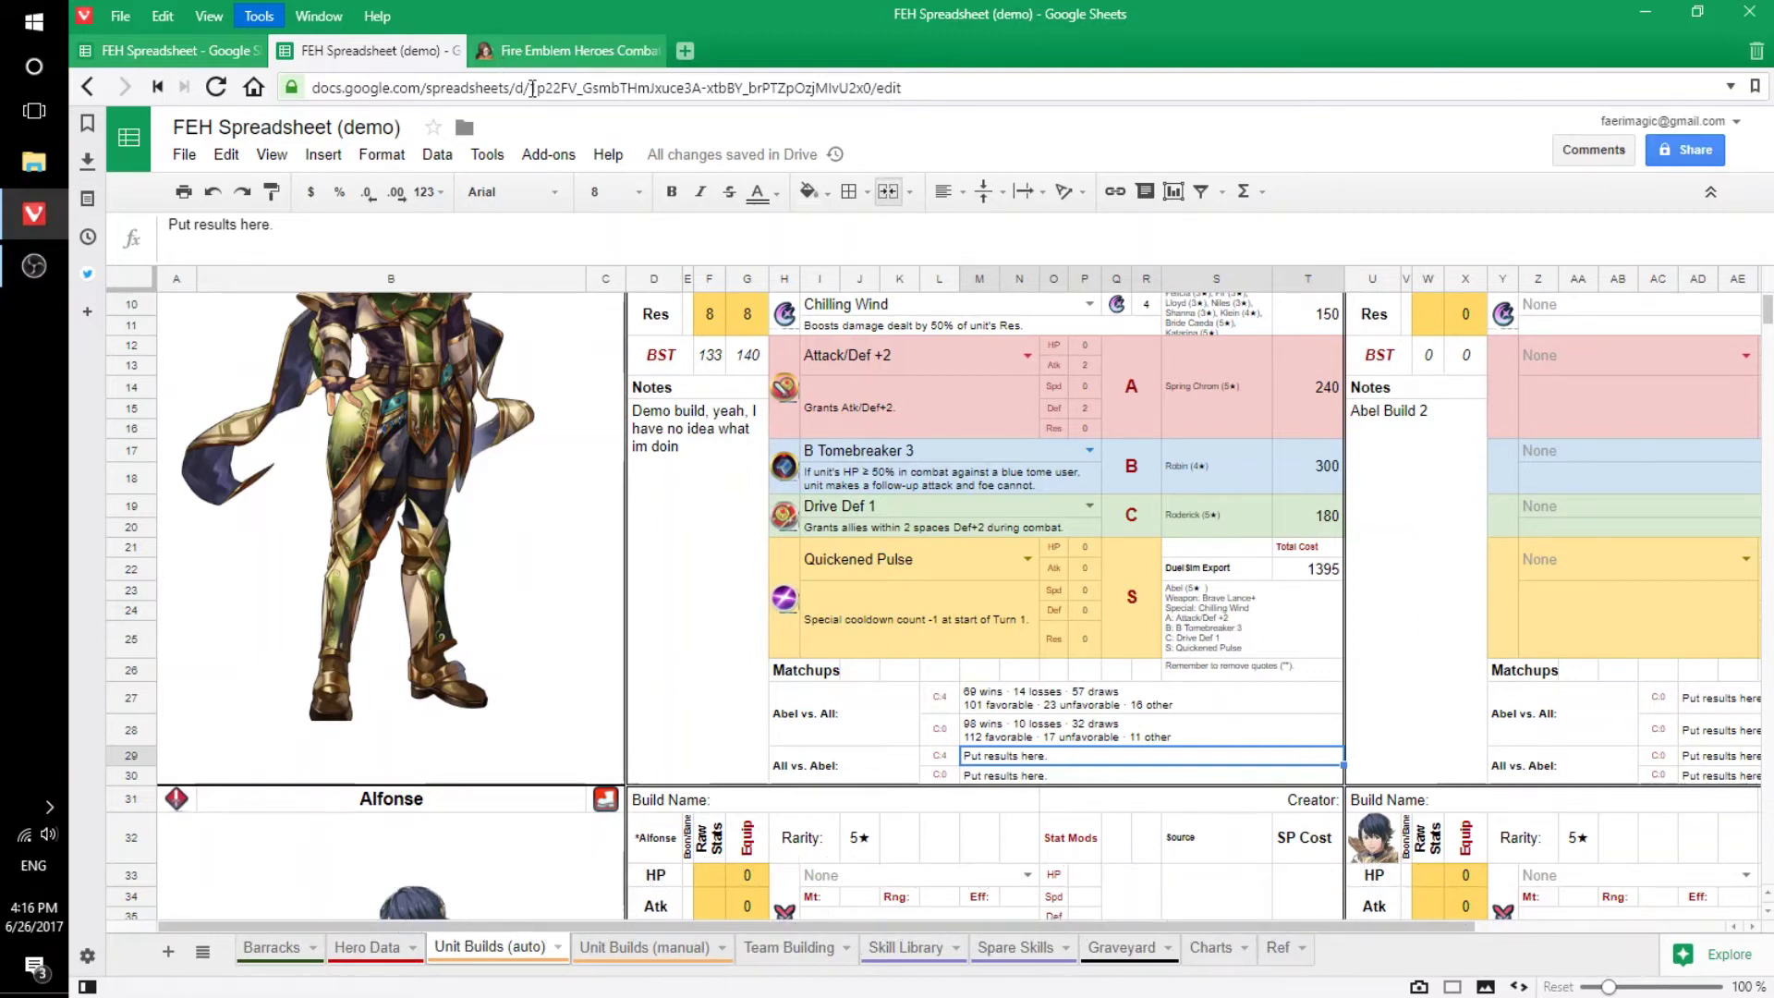
Edit Abel Build 1's Duel Sim Export cell S23 and select its whole CONCATENATE formula.
left_click(1187, 617)
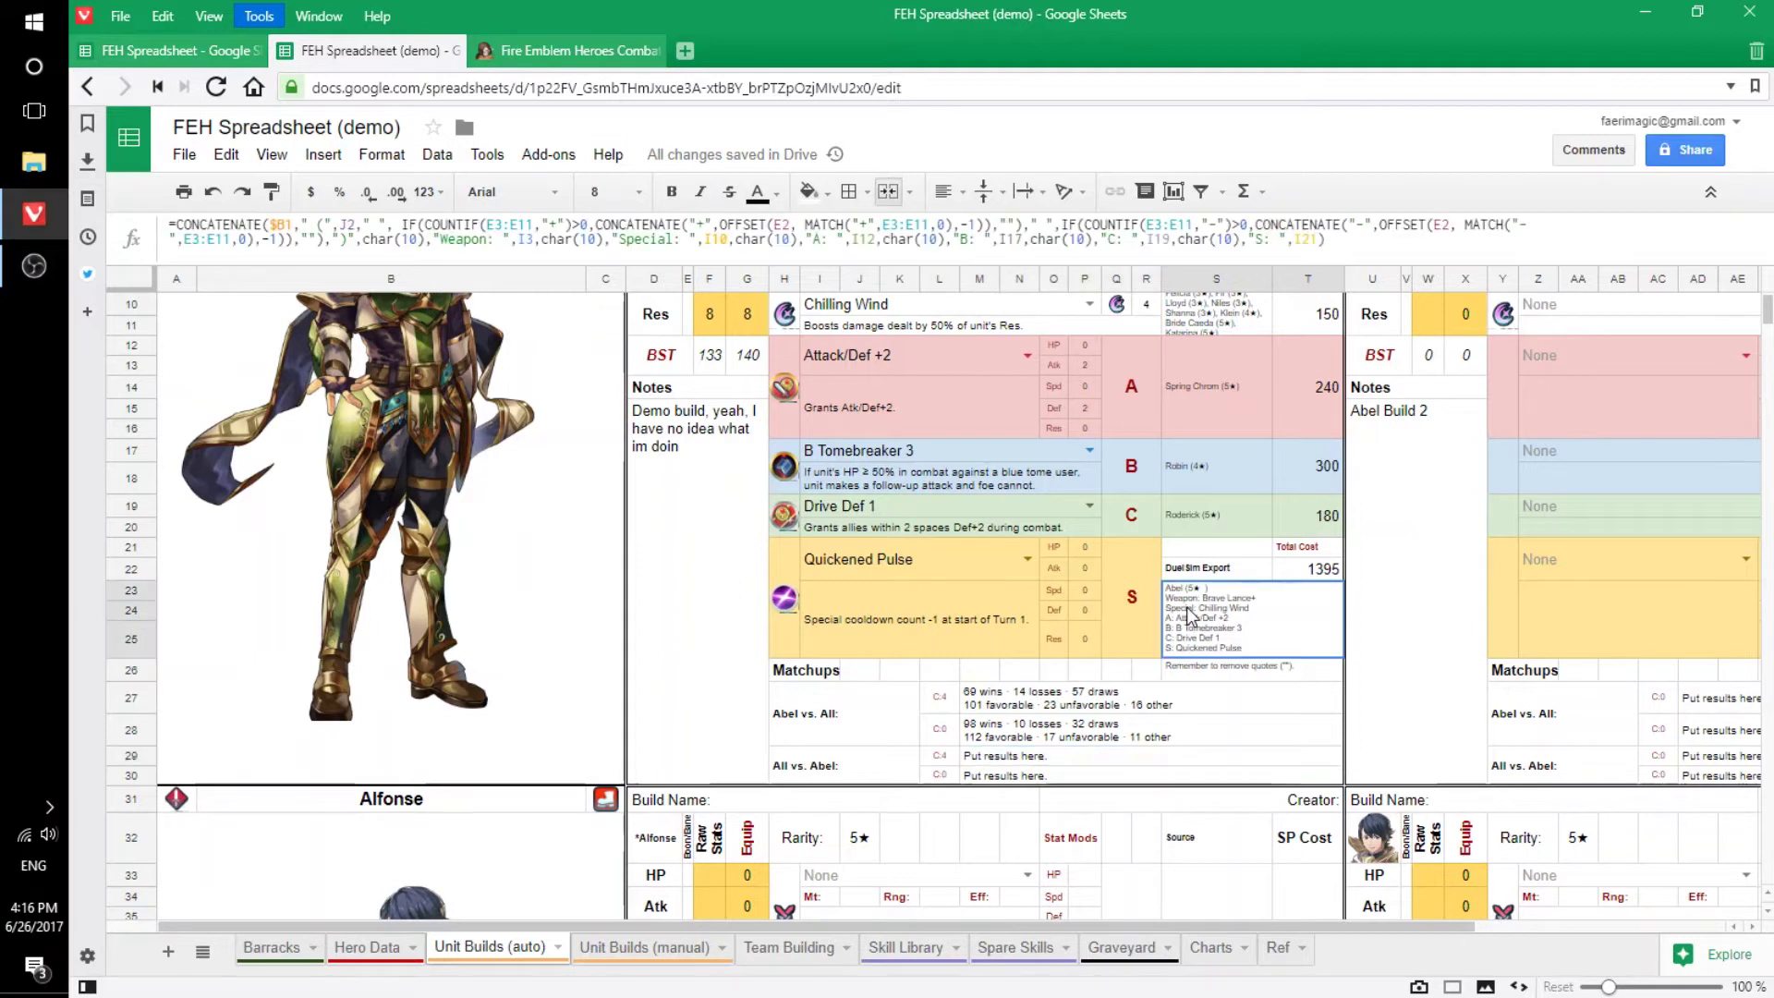
left_click(672, 238)
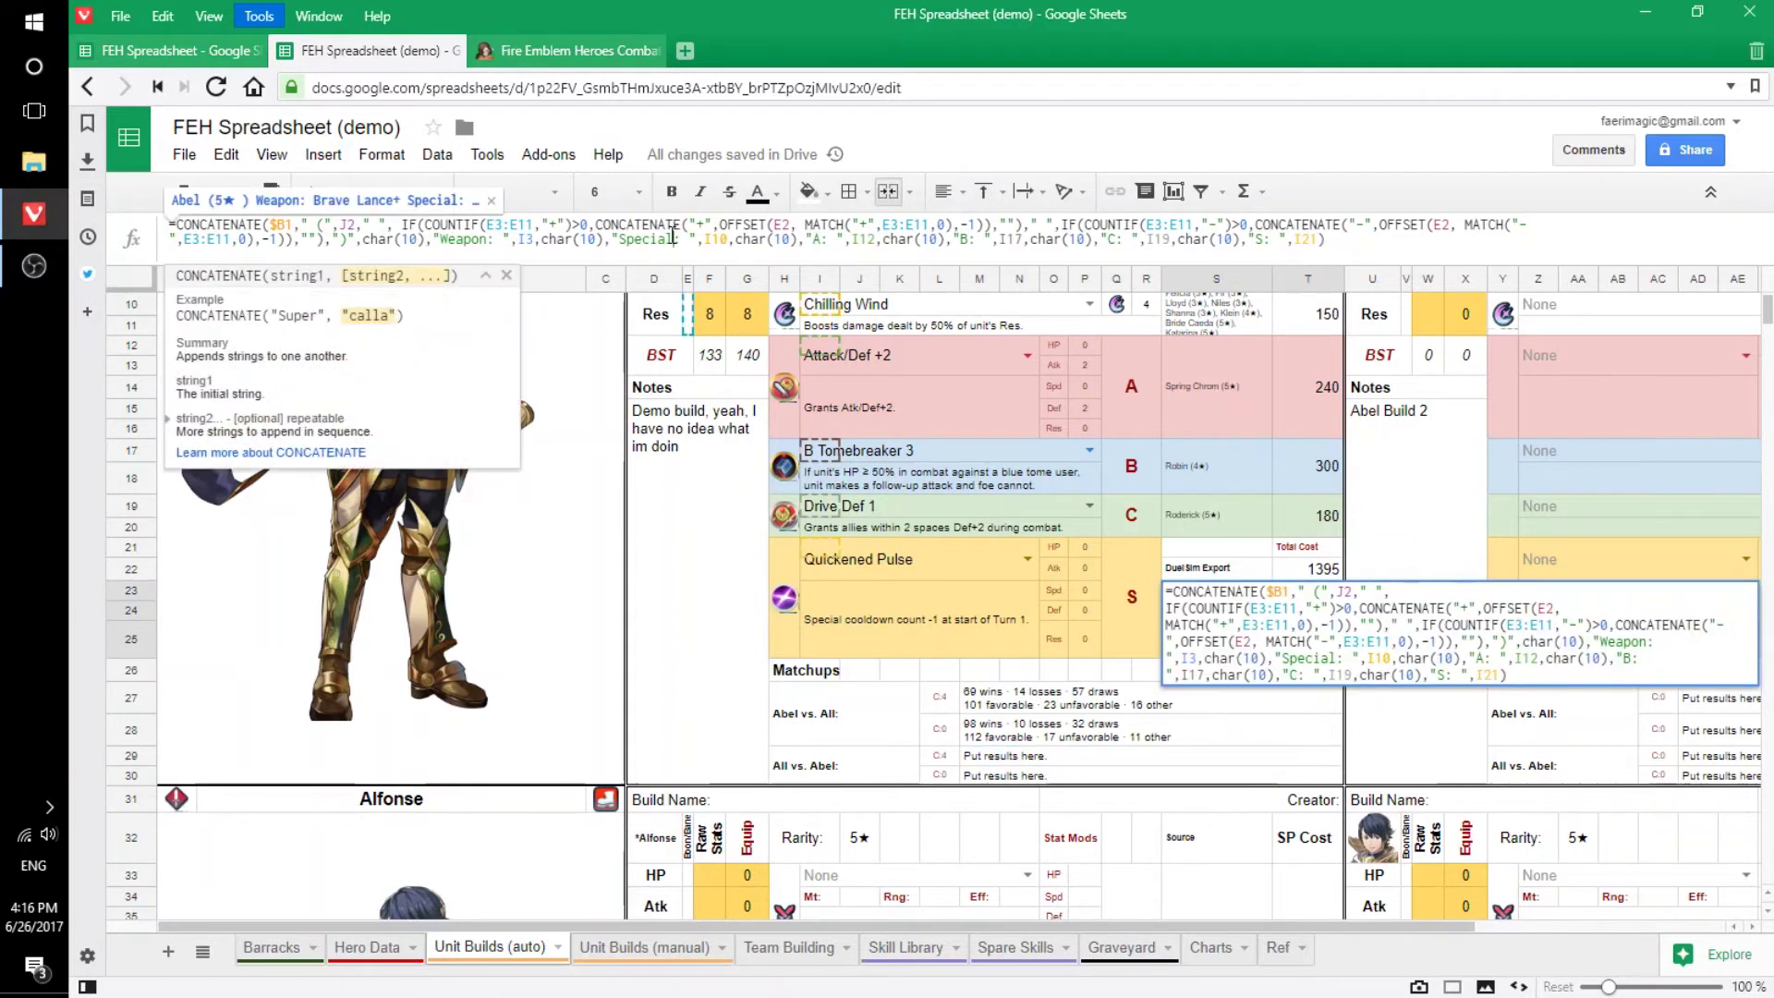
key("ctrl+a")
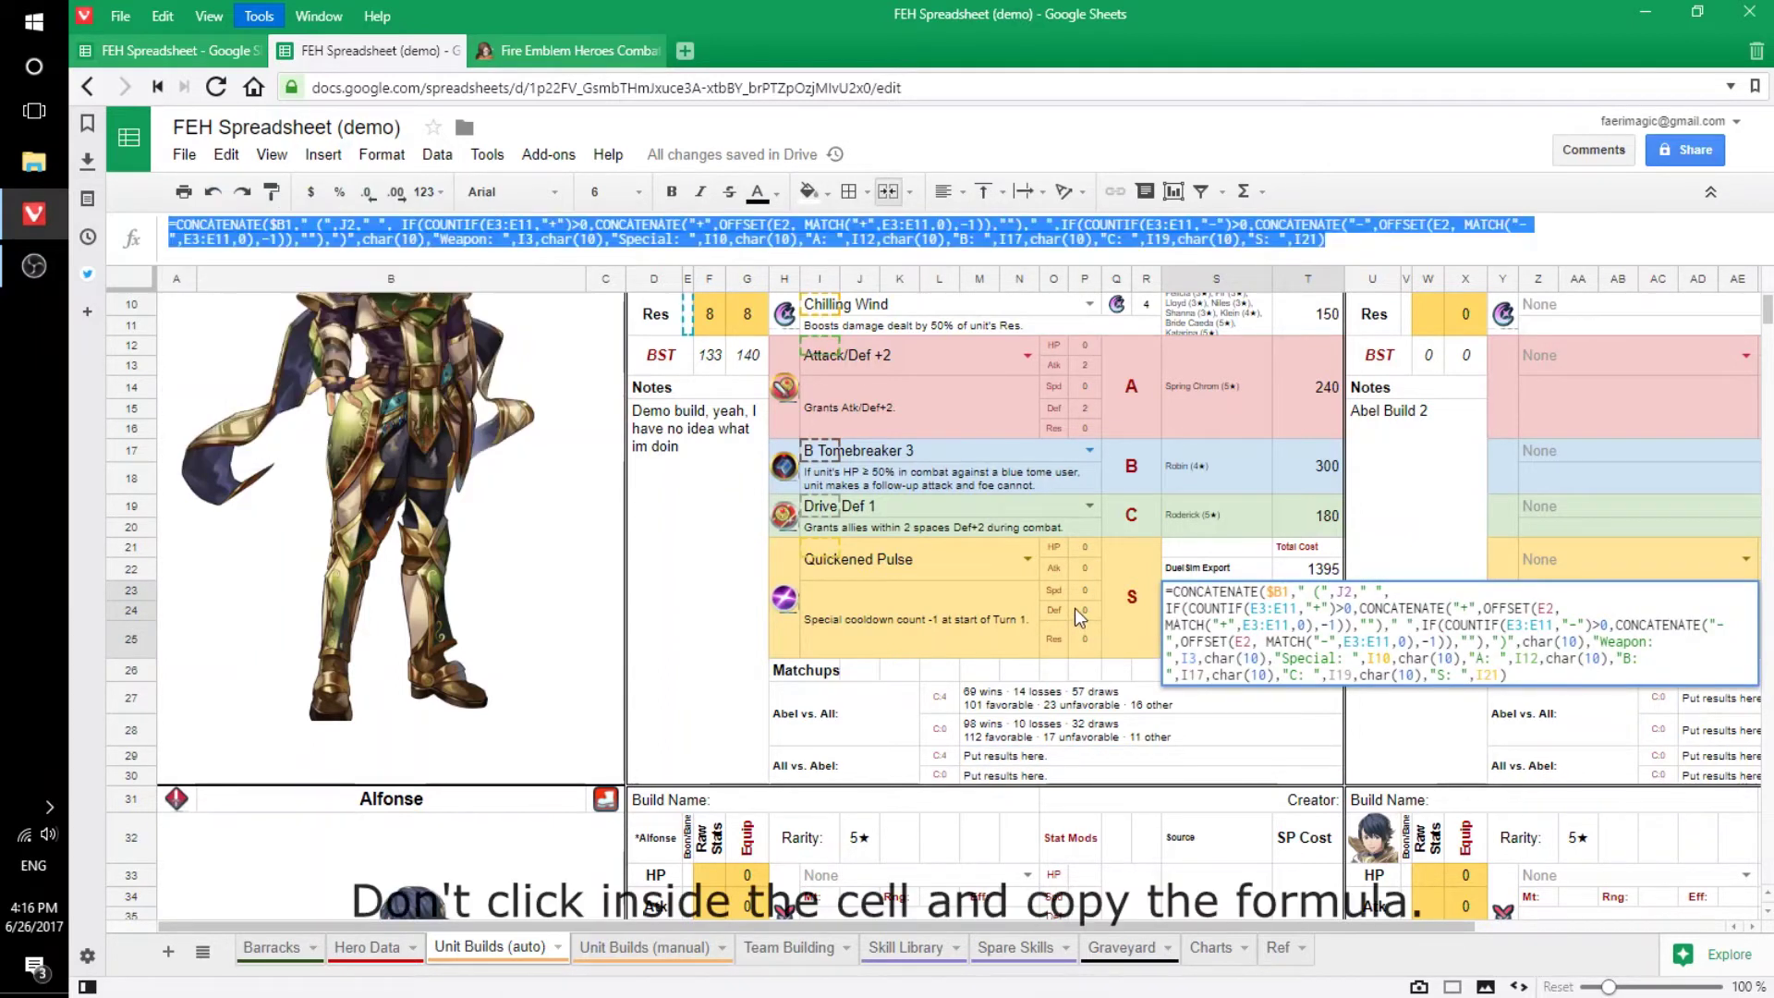
Open Notepad and paste Abel's raw export formula, labelled NOPE.
left_click(33, 13)
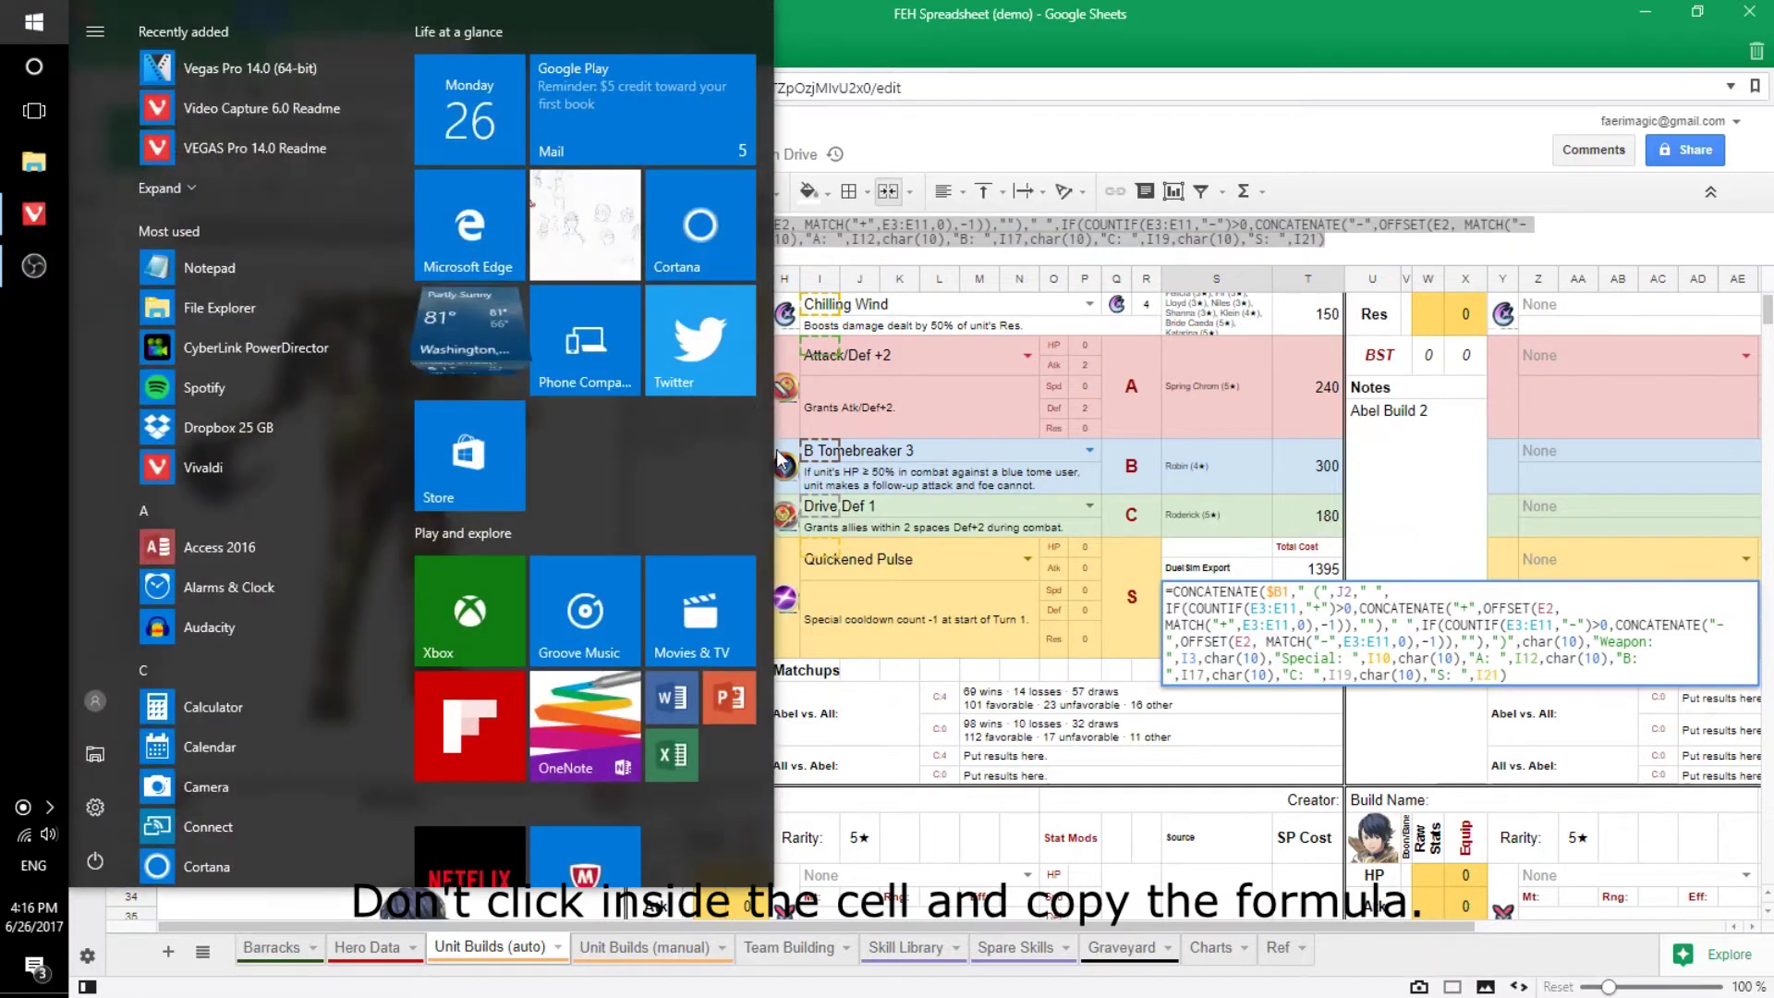
type("note")
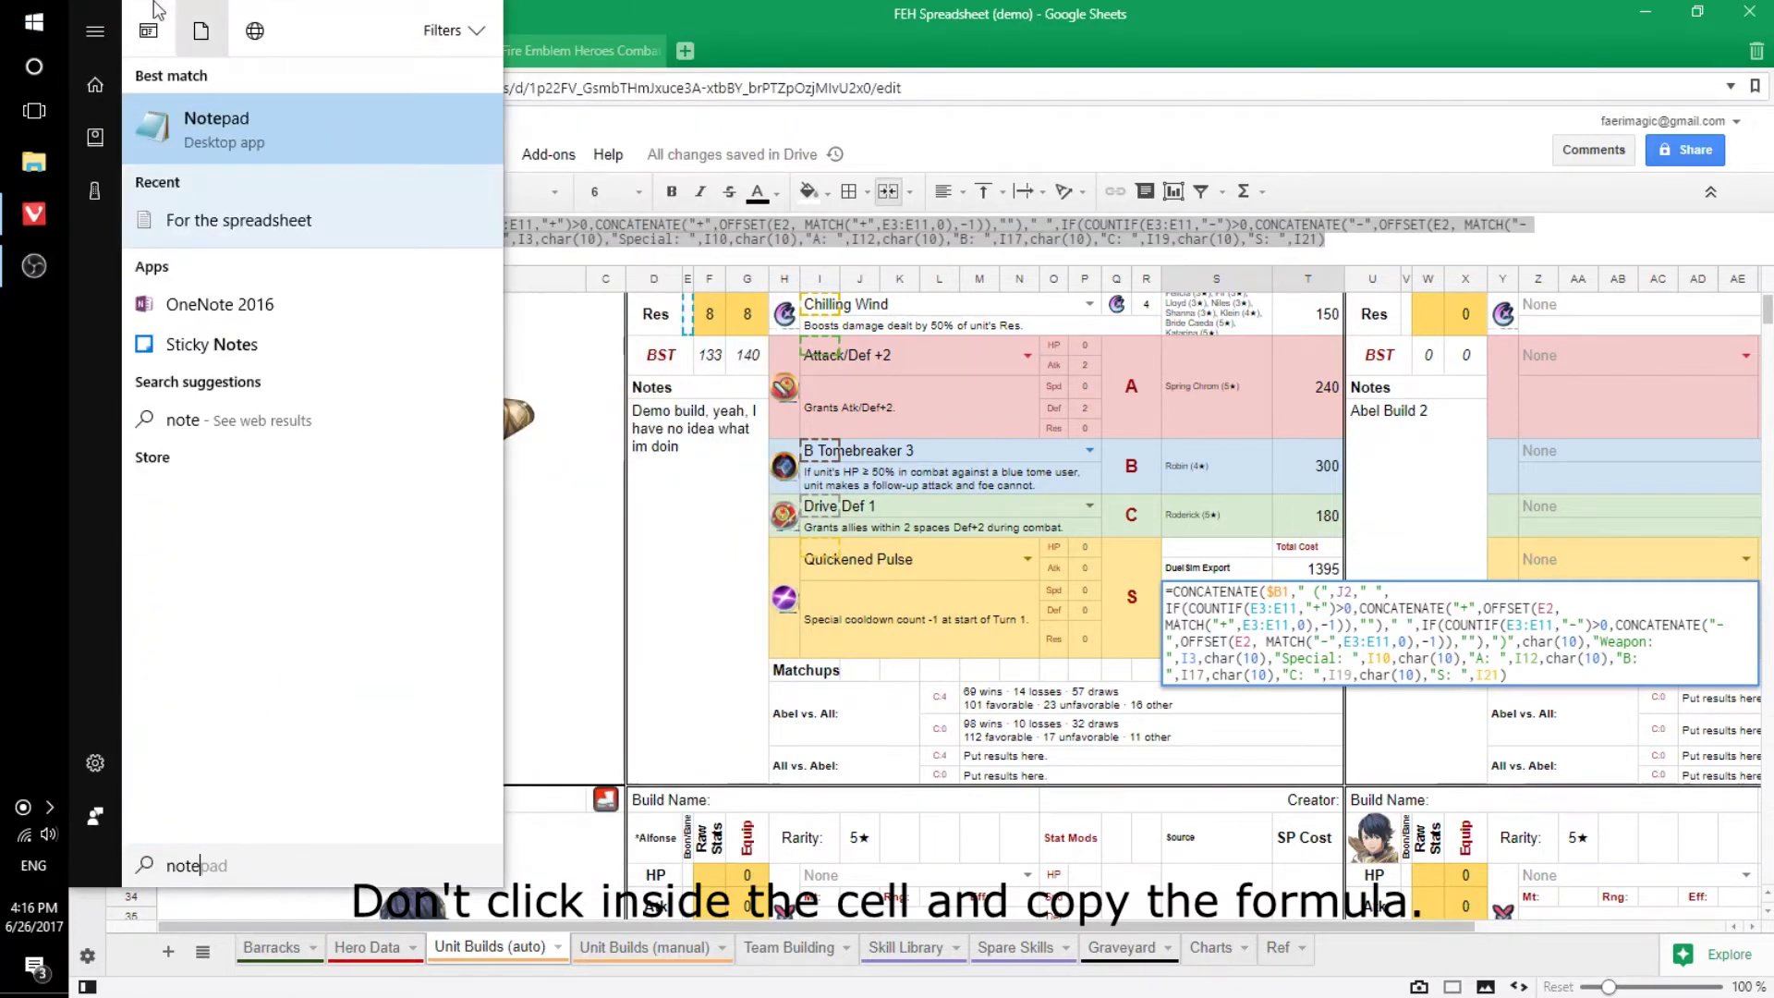
left_click(189, 133)
left_click_drag(1479, 67, 617, 140)
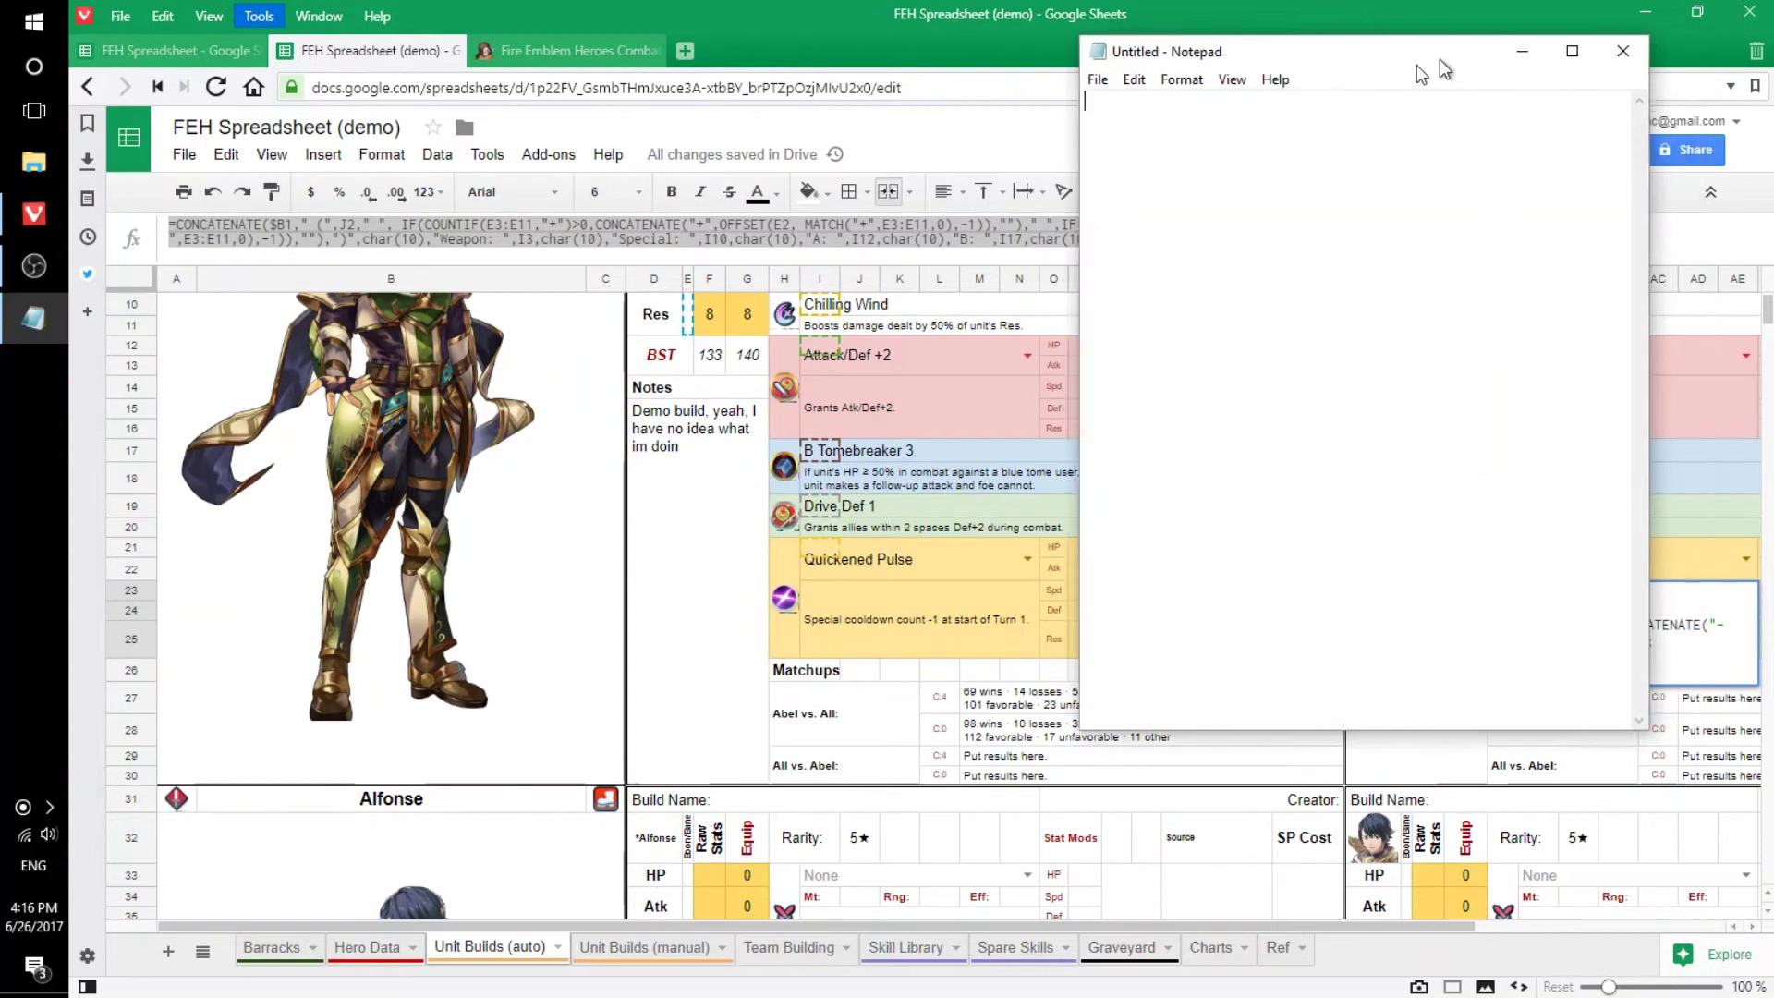
type("=CONCATENATE($B1,\" (\",J2,\" \", IF(COUNTIF(E3:E11,\"+\")>0,CONCATENATE(\"+\",OFFSET(E2, MATCH(\"+\",E3:E11,0),-1)),\"\"),\" \",IF(COUNTIF(E3:E11,\"-\")>0,CONCATENATE(\"-\",OFFSET(E2, MATCH(\"-\",E3:E11,0),-1)),\"\"),\")\",char(10),\"Weapon: \",I3,char(10),\"Special: \",I10,char(10),\"A: \",I12,char(10),\"B: \",I17,char(10),\"C: \",I19,char(10),\"S: \",I21)")
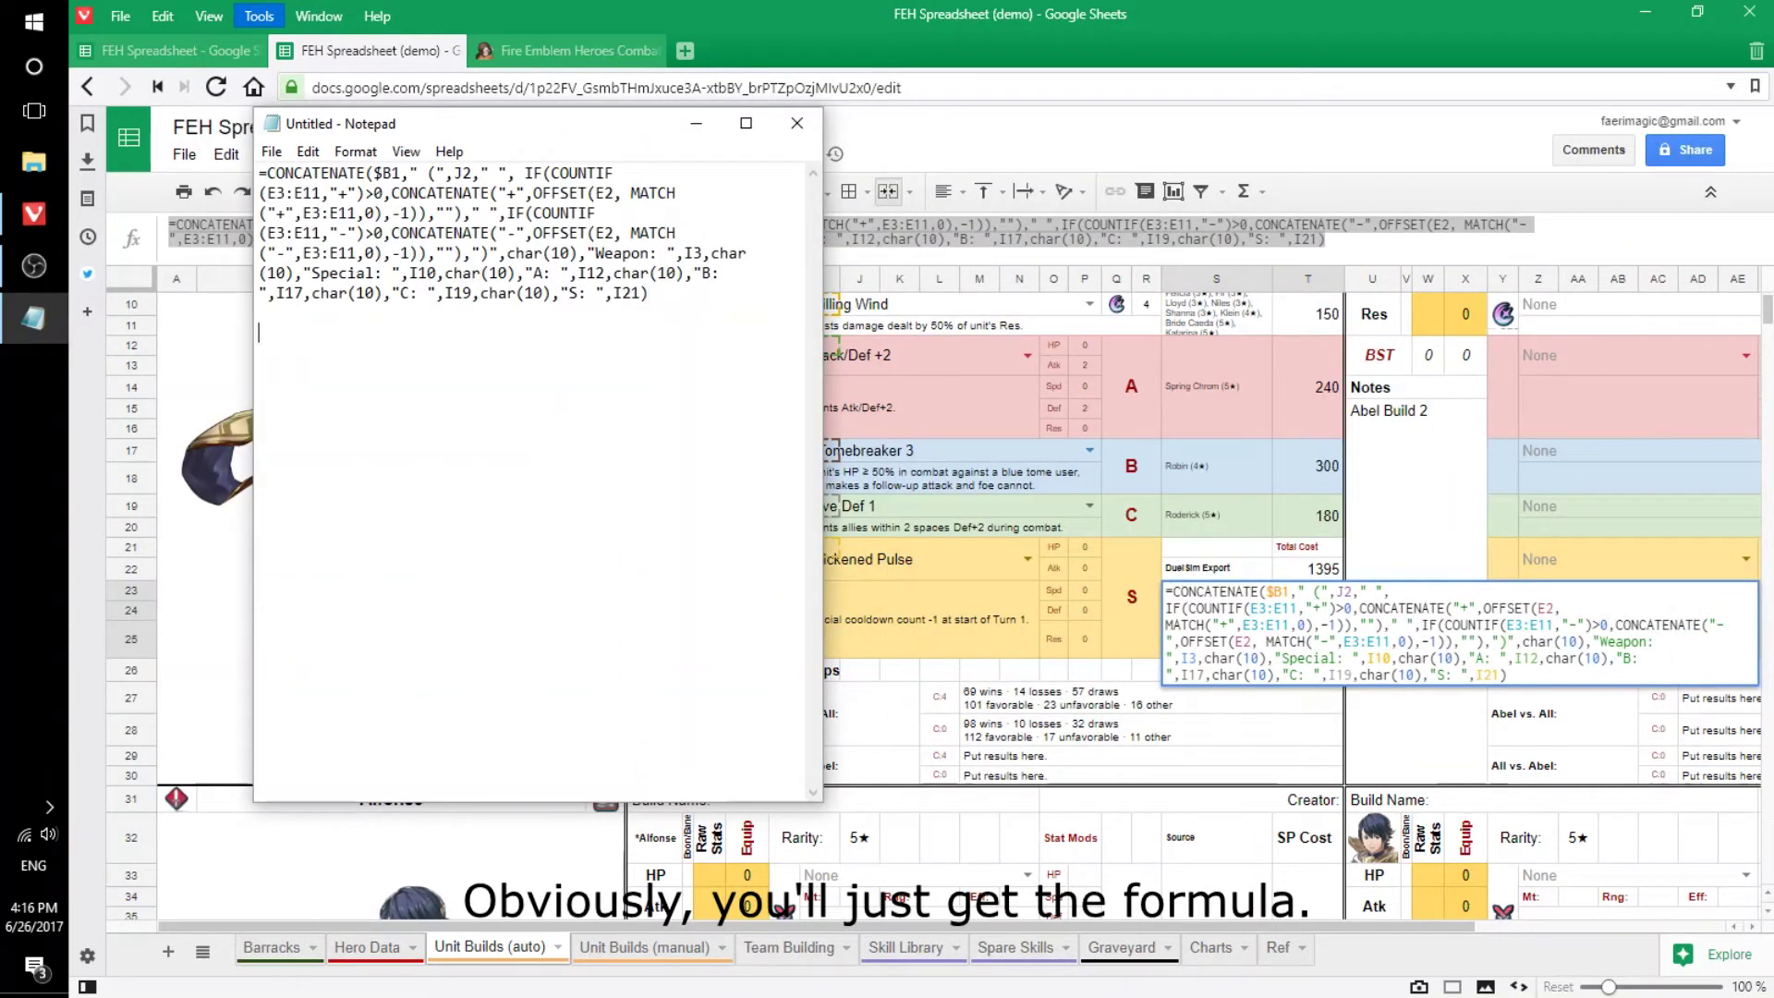
type("OPE")
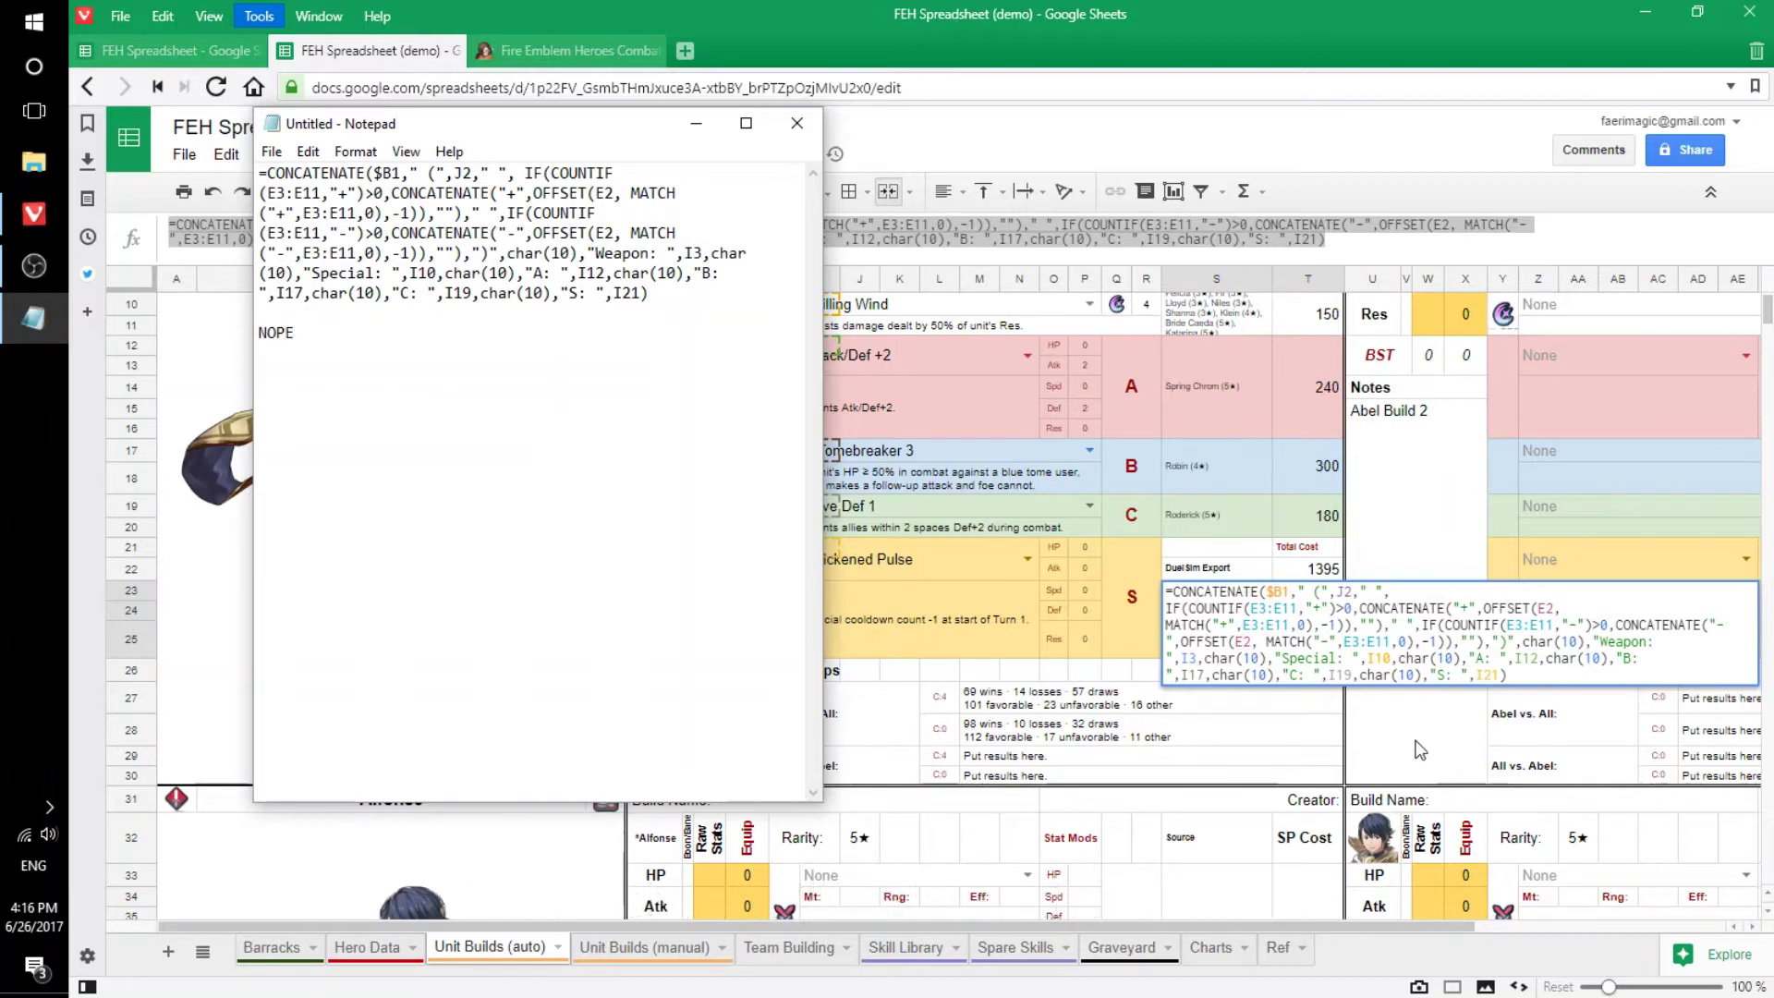
Copy the Duel Sim Export cell S23 and paste its build text below in Notepad.
left_click(1227, 737)
left_click(1226, 623)
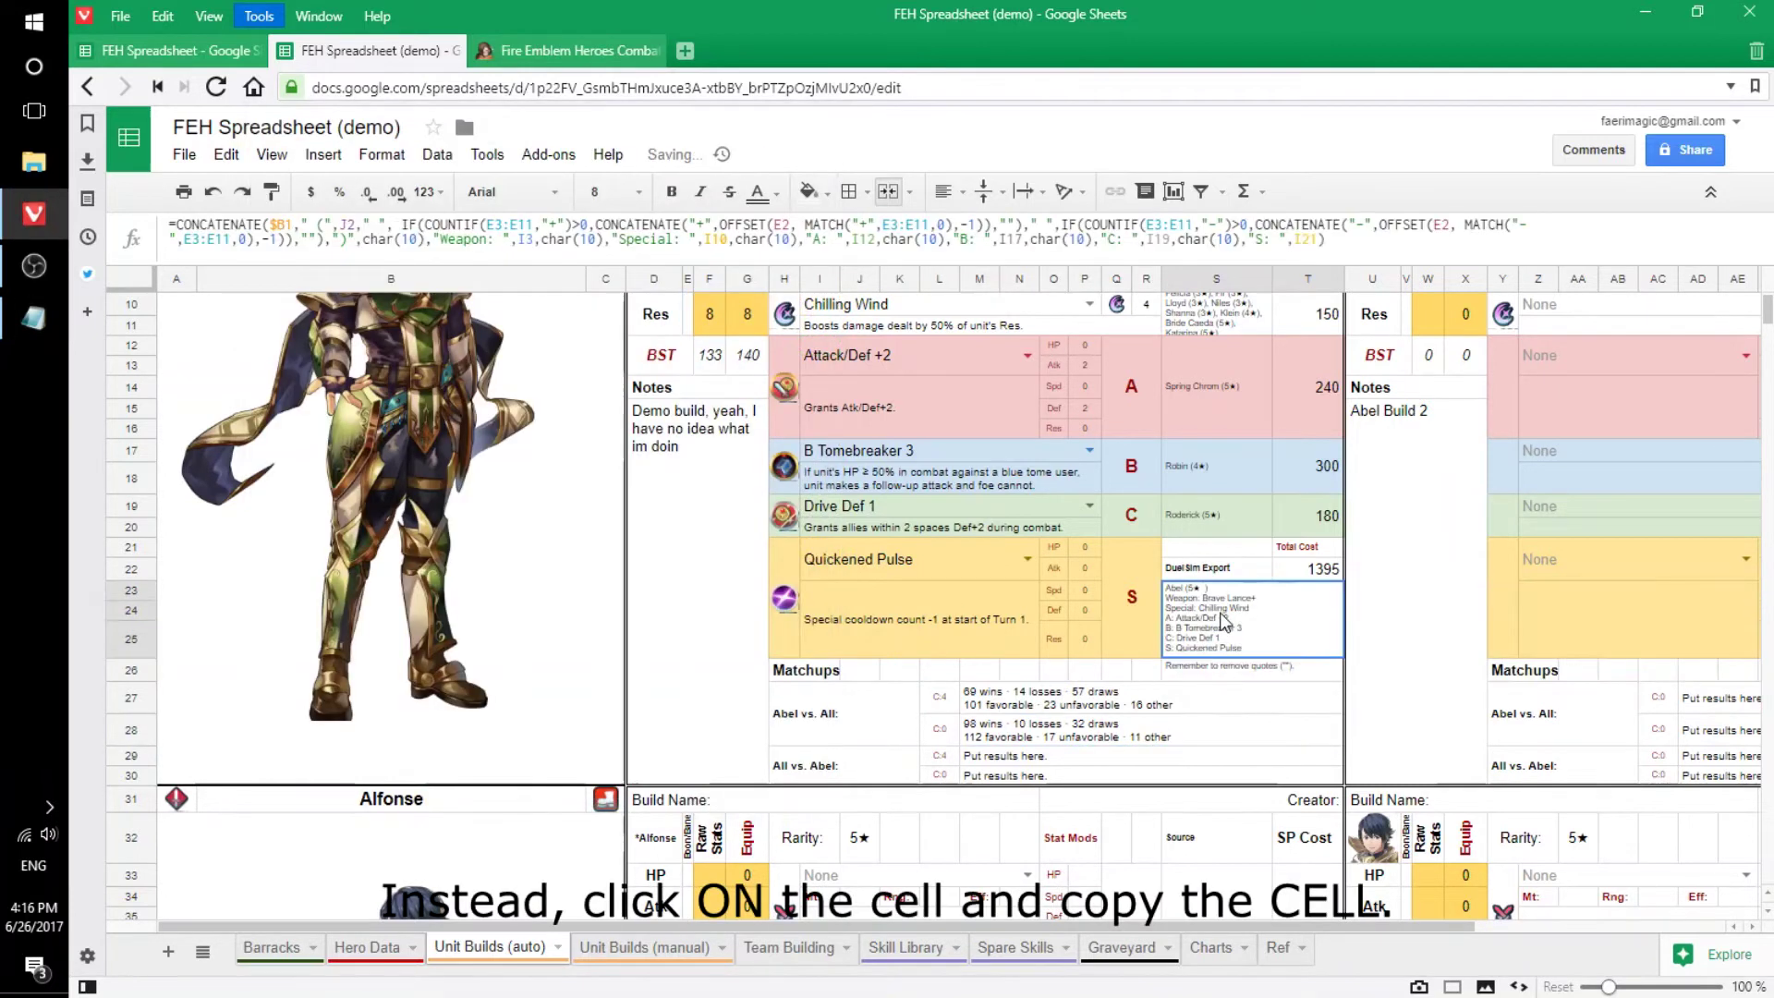
key("ctrl+c")
left_click(33, 317)
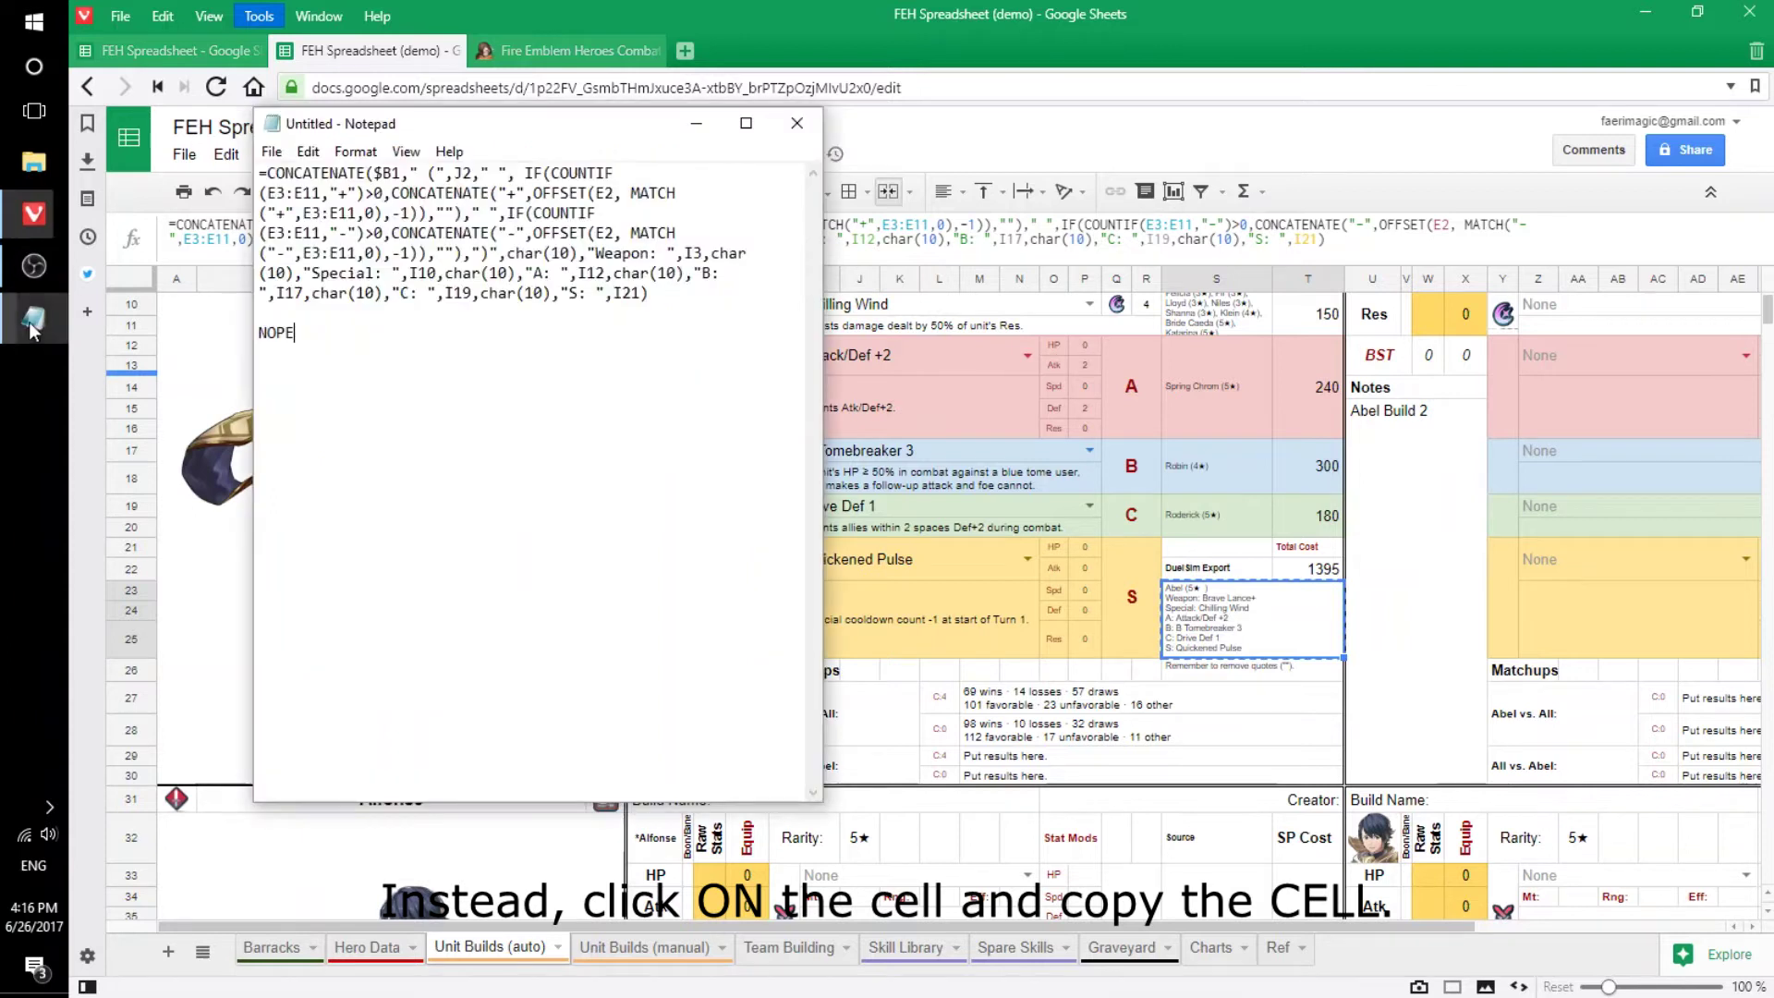
key("Return")
key("Return")
key("ctrl+v")
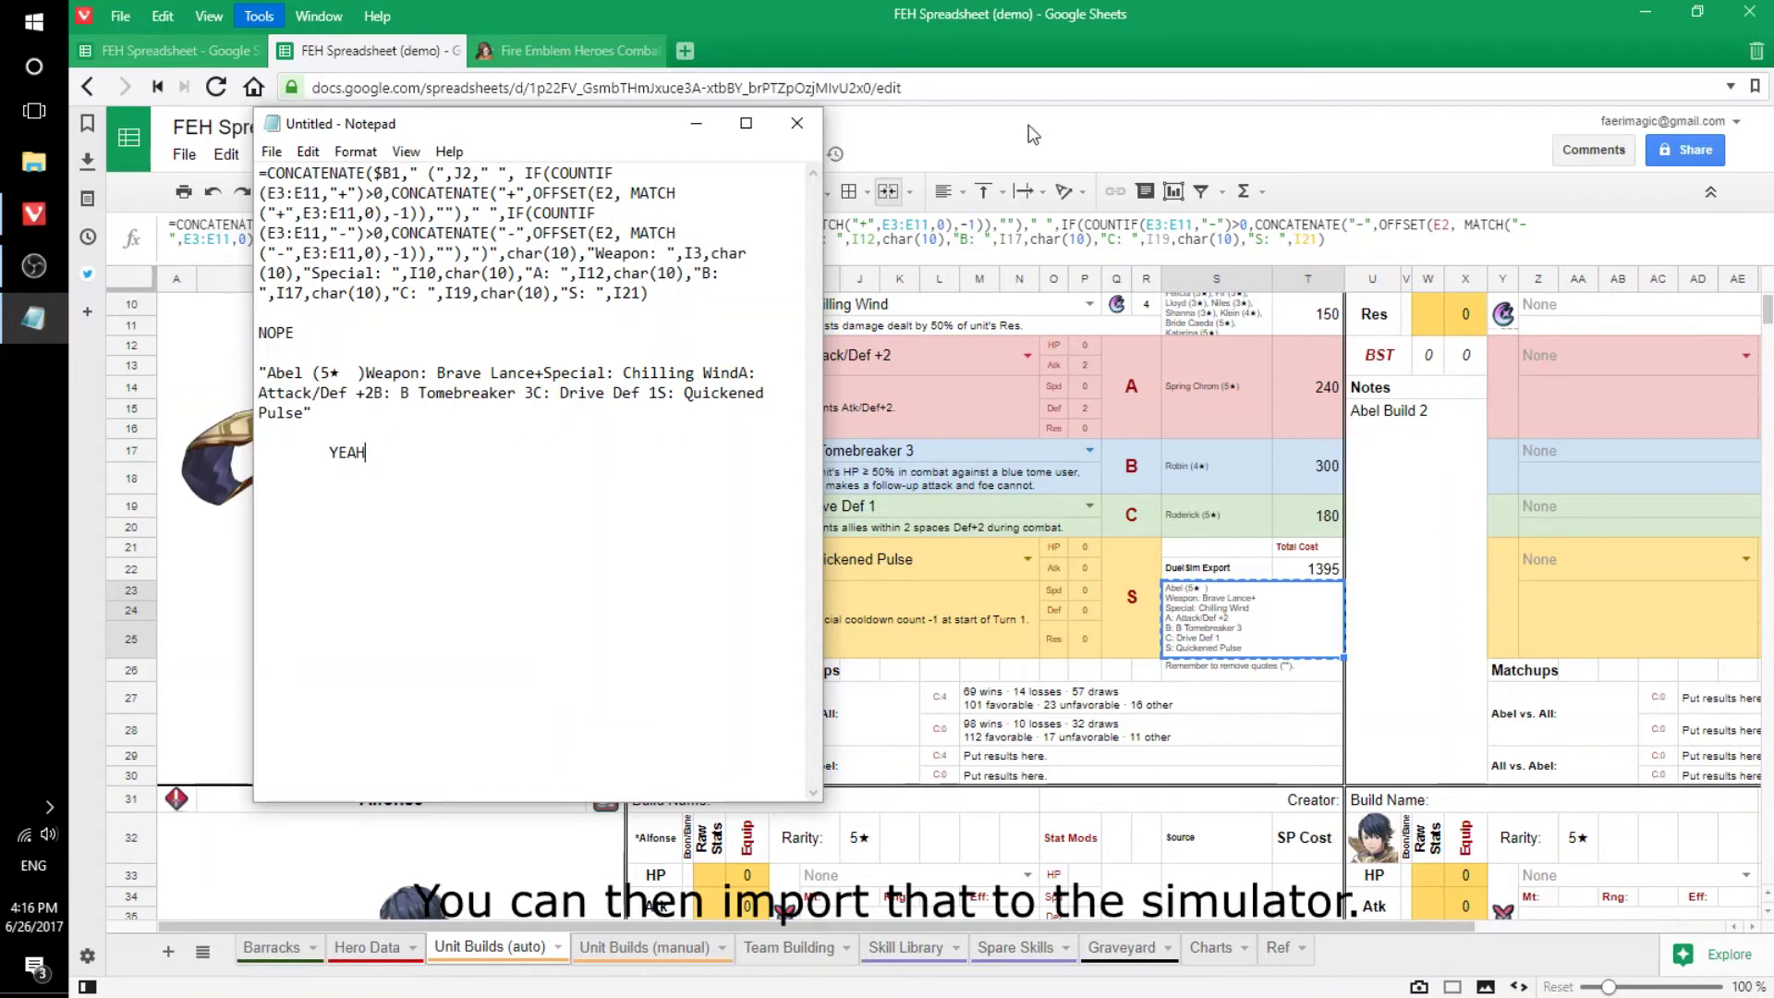
Go to the FEH Mass Duel Simulator page in the browser.
left_click(696, 123)
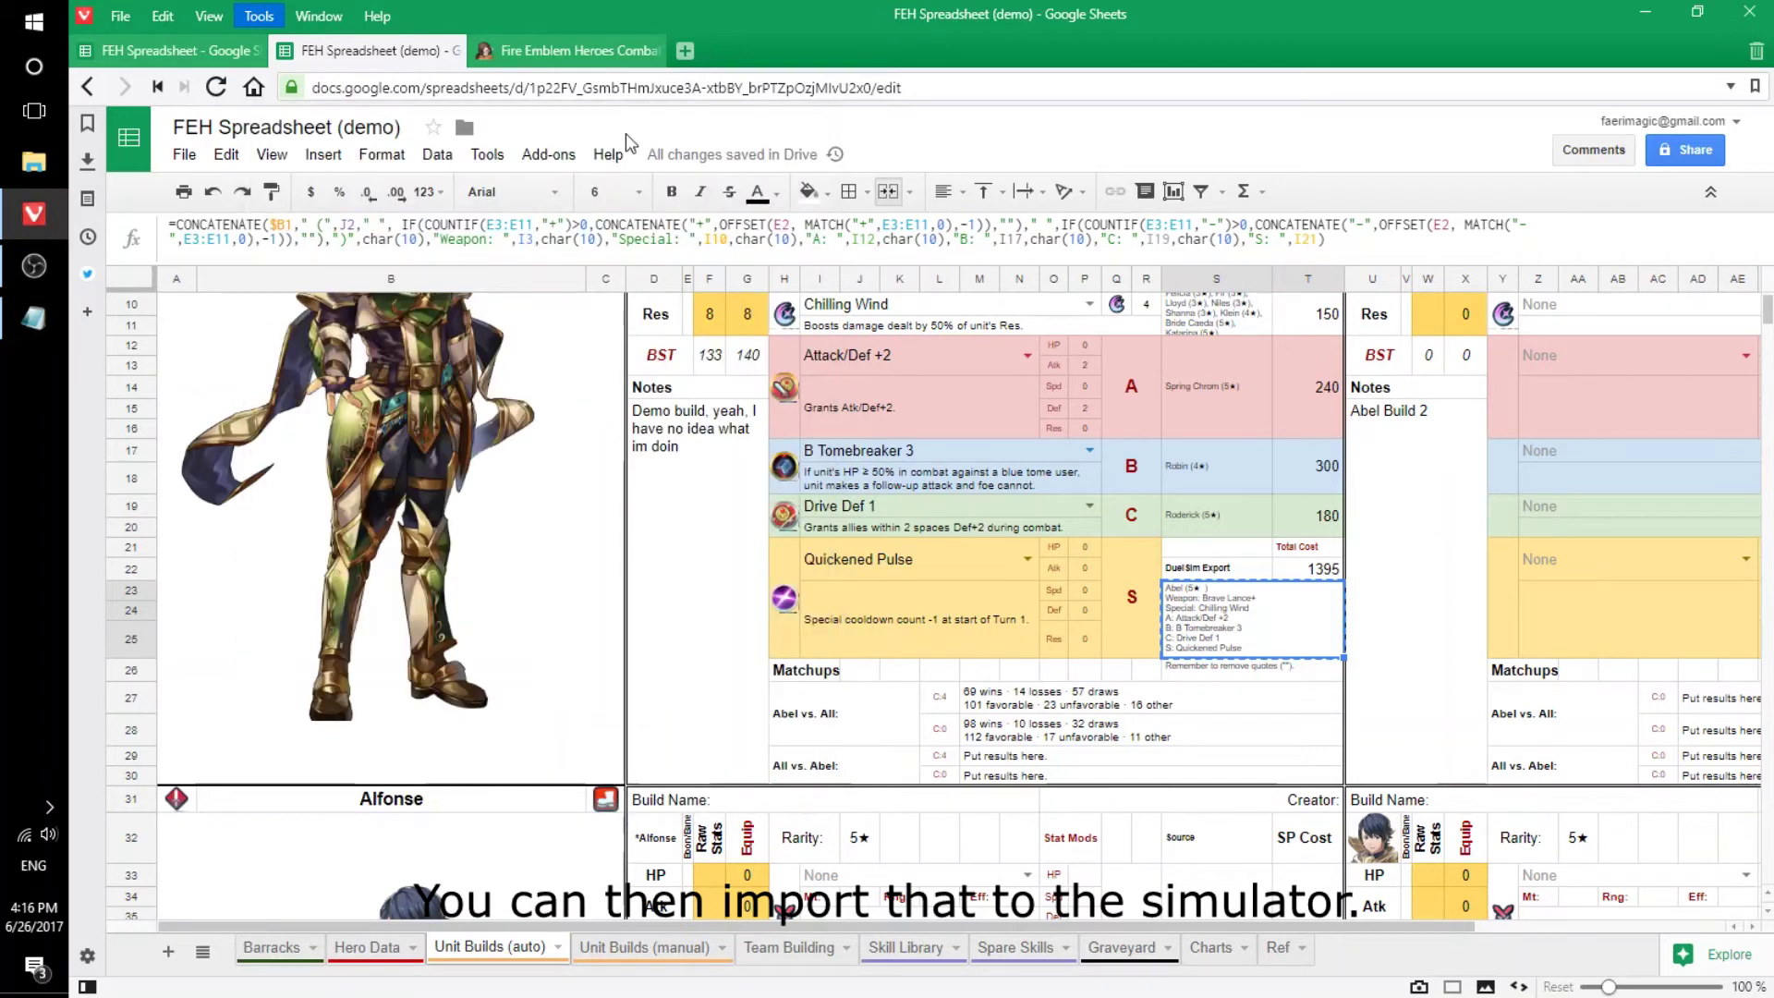
left_click(540, 61)
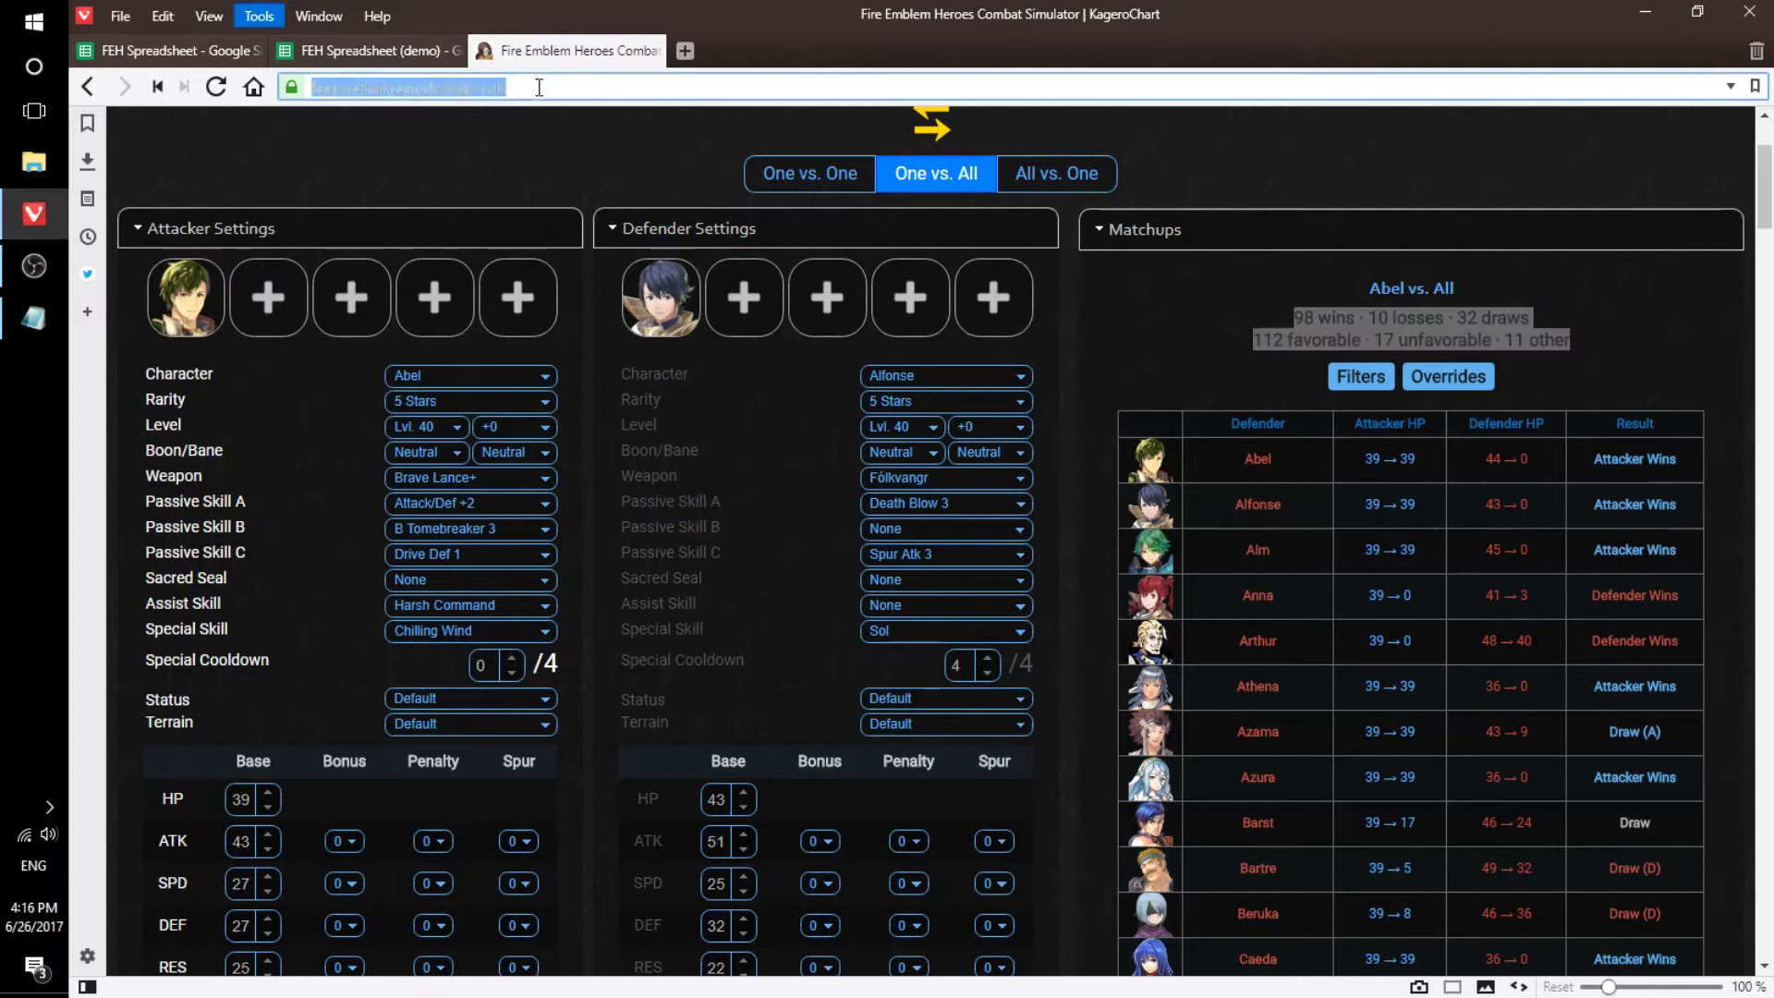
type("masssimulator")
left_click(535, 190)
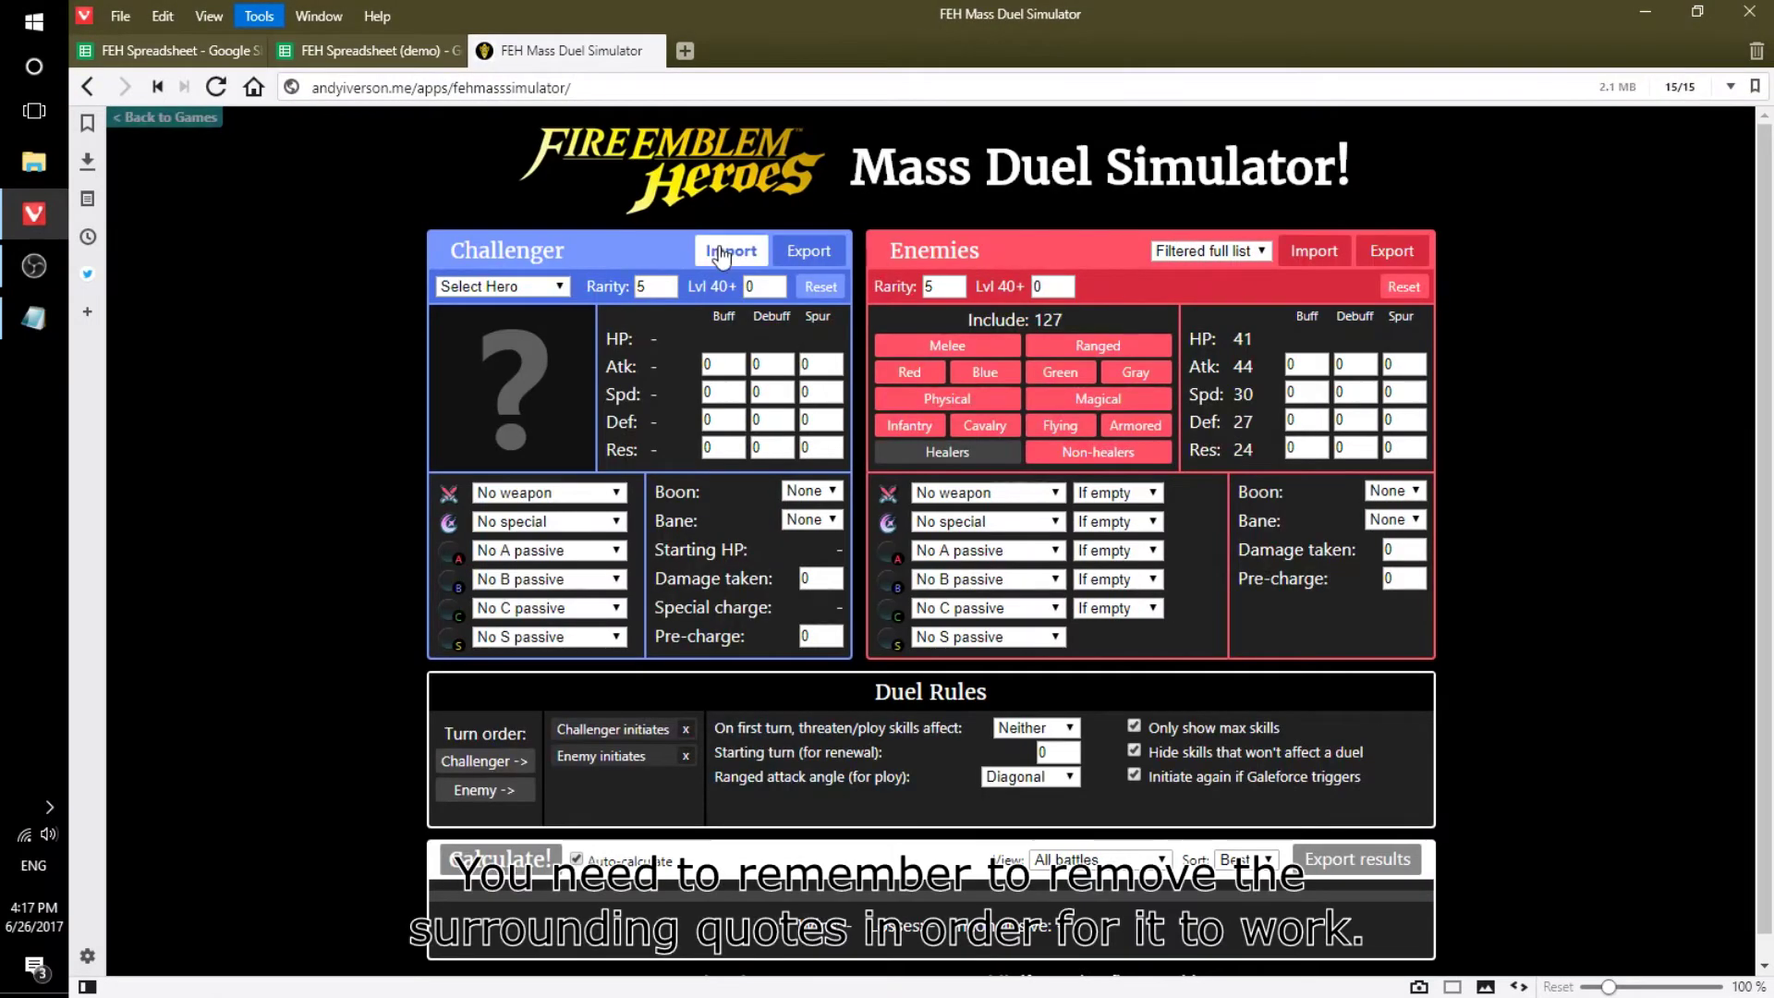
Paste Abel's build into Challenger Import, retry after the error, and delete the leading quote.
left_click(722, 250)
key("ctrl+v")
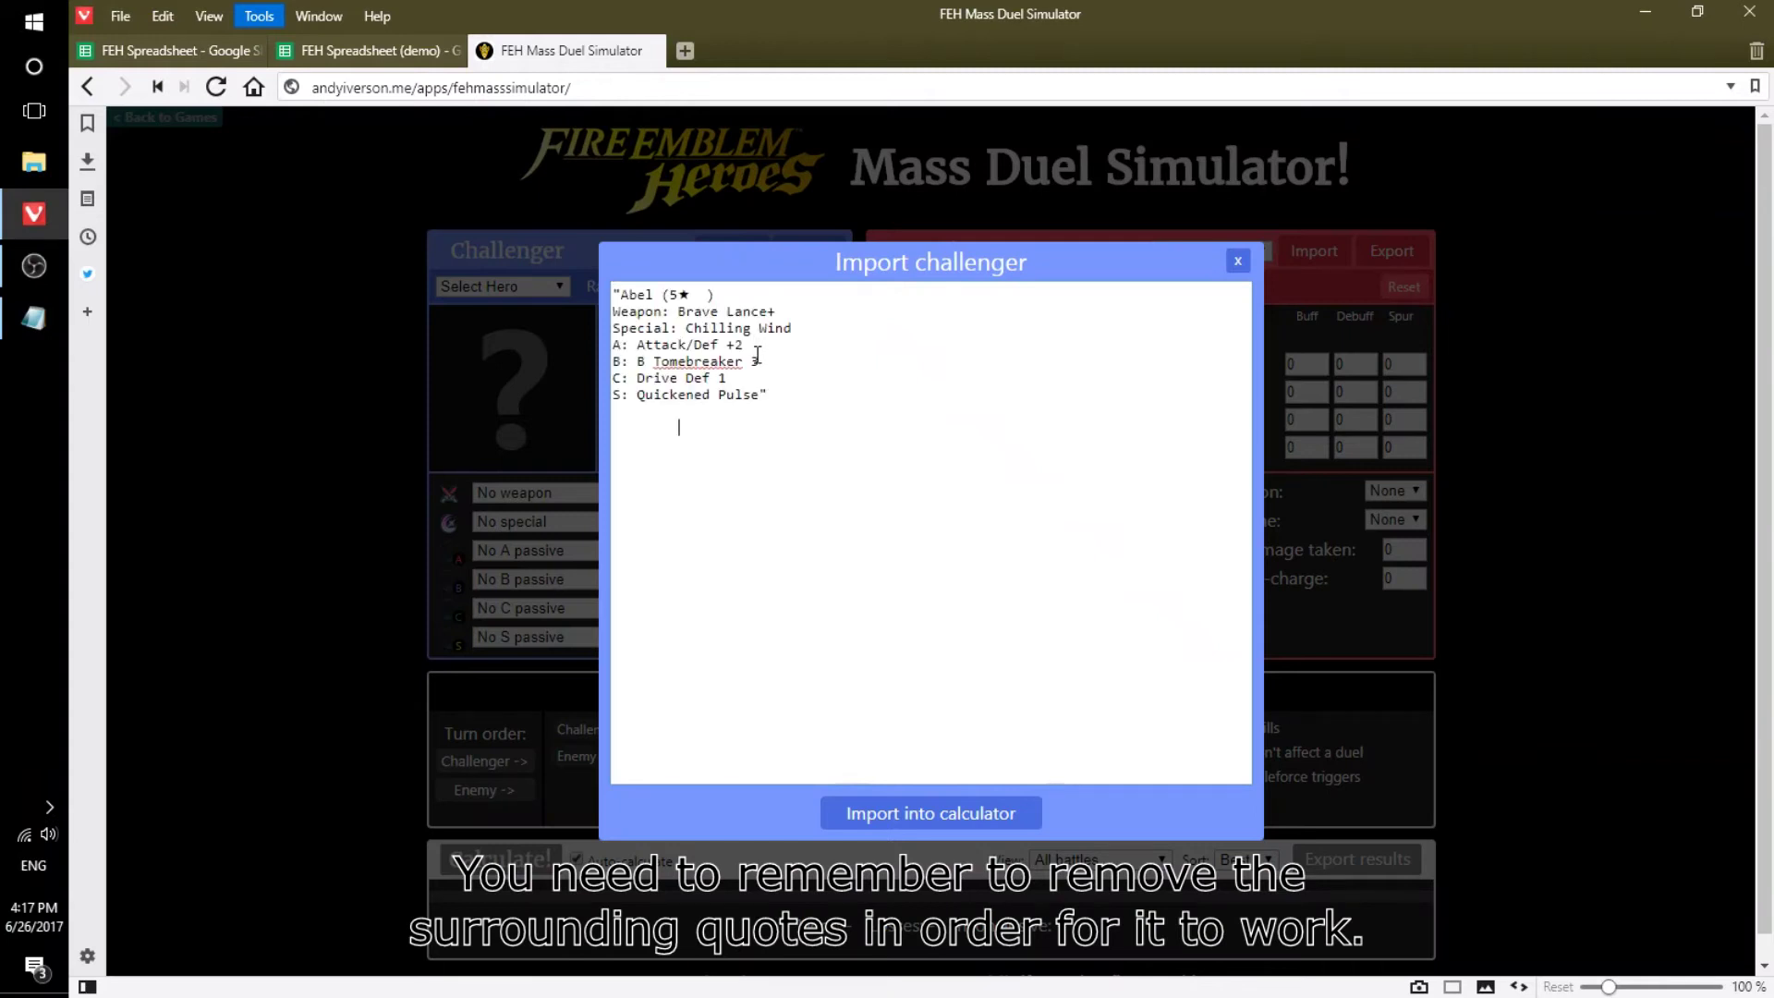
left_click(983, 817)
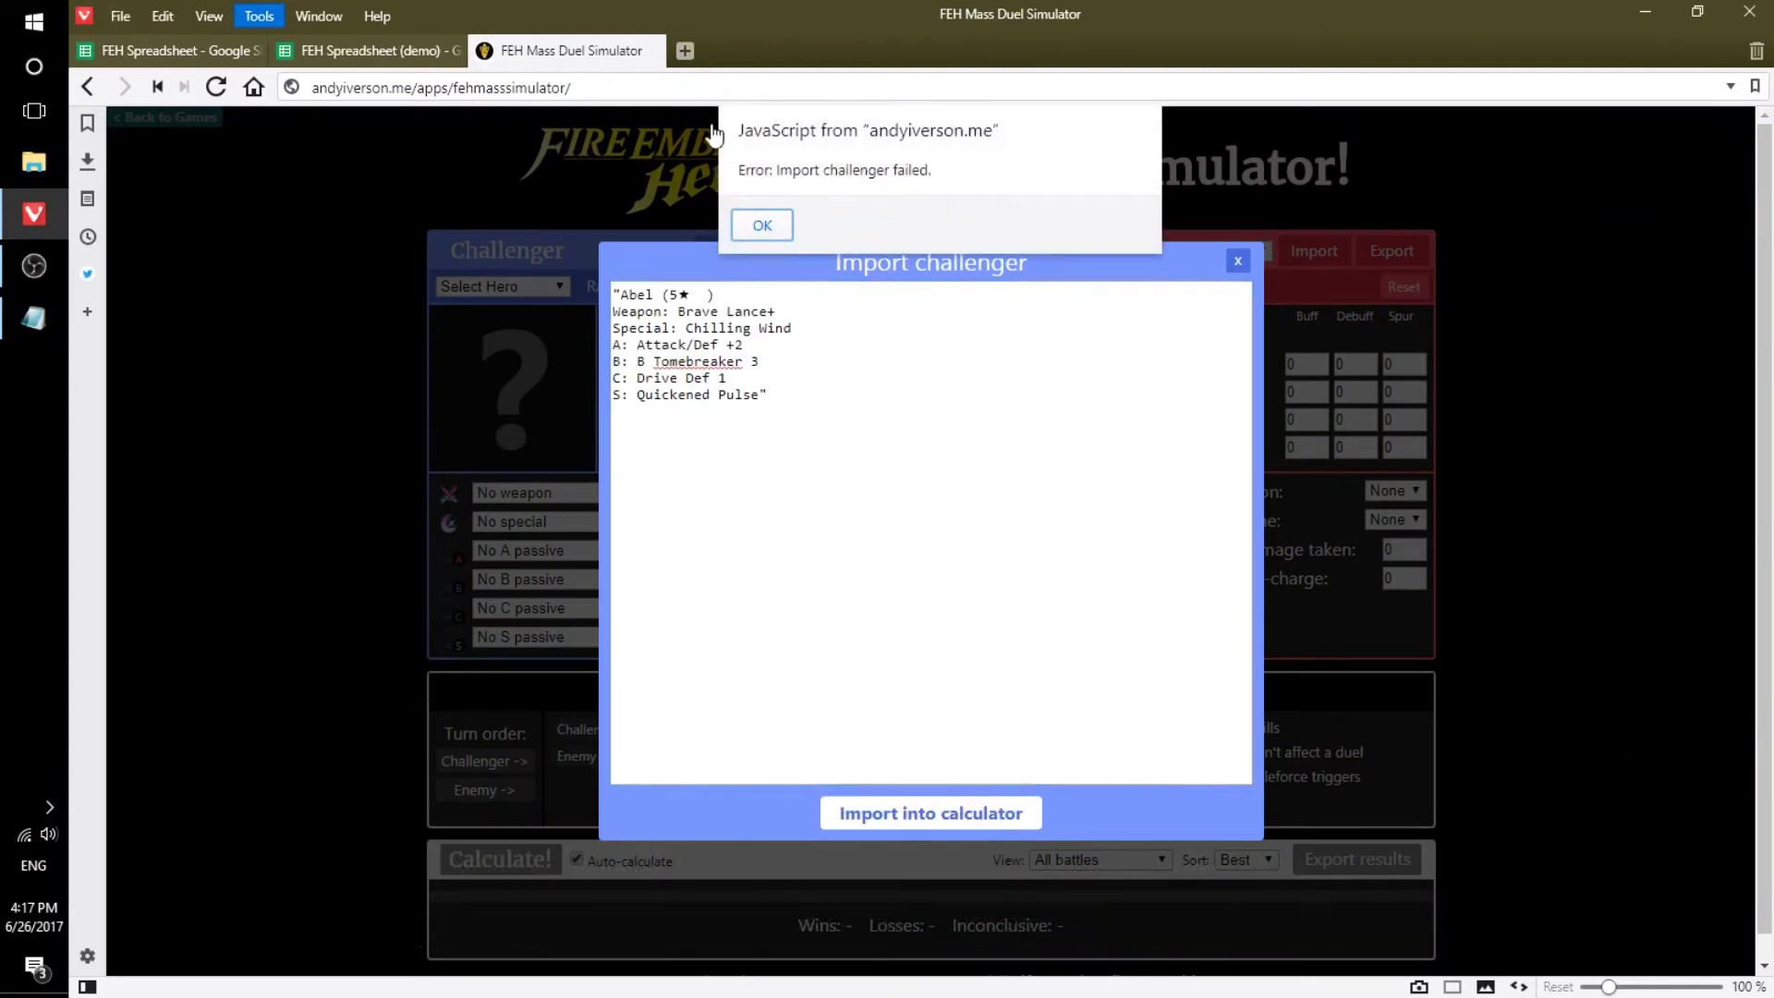
left_click(763, 227)
left_click(730, 252)
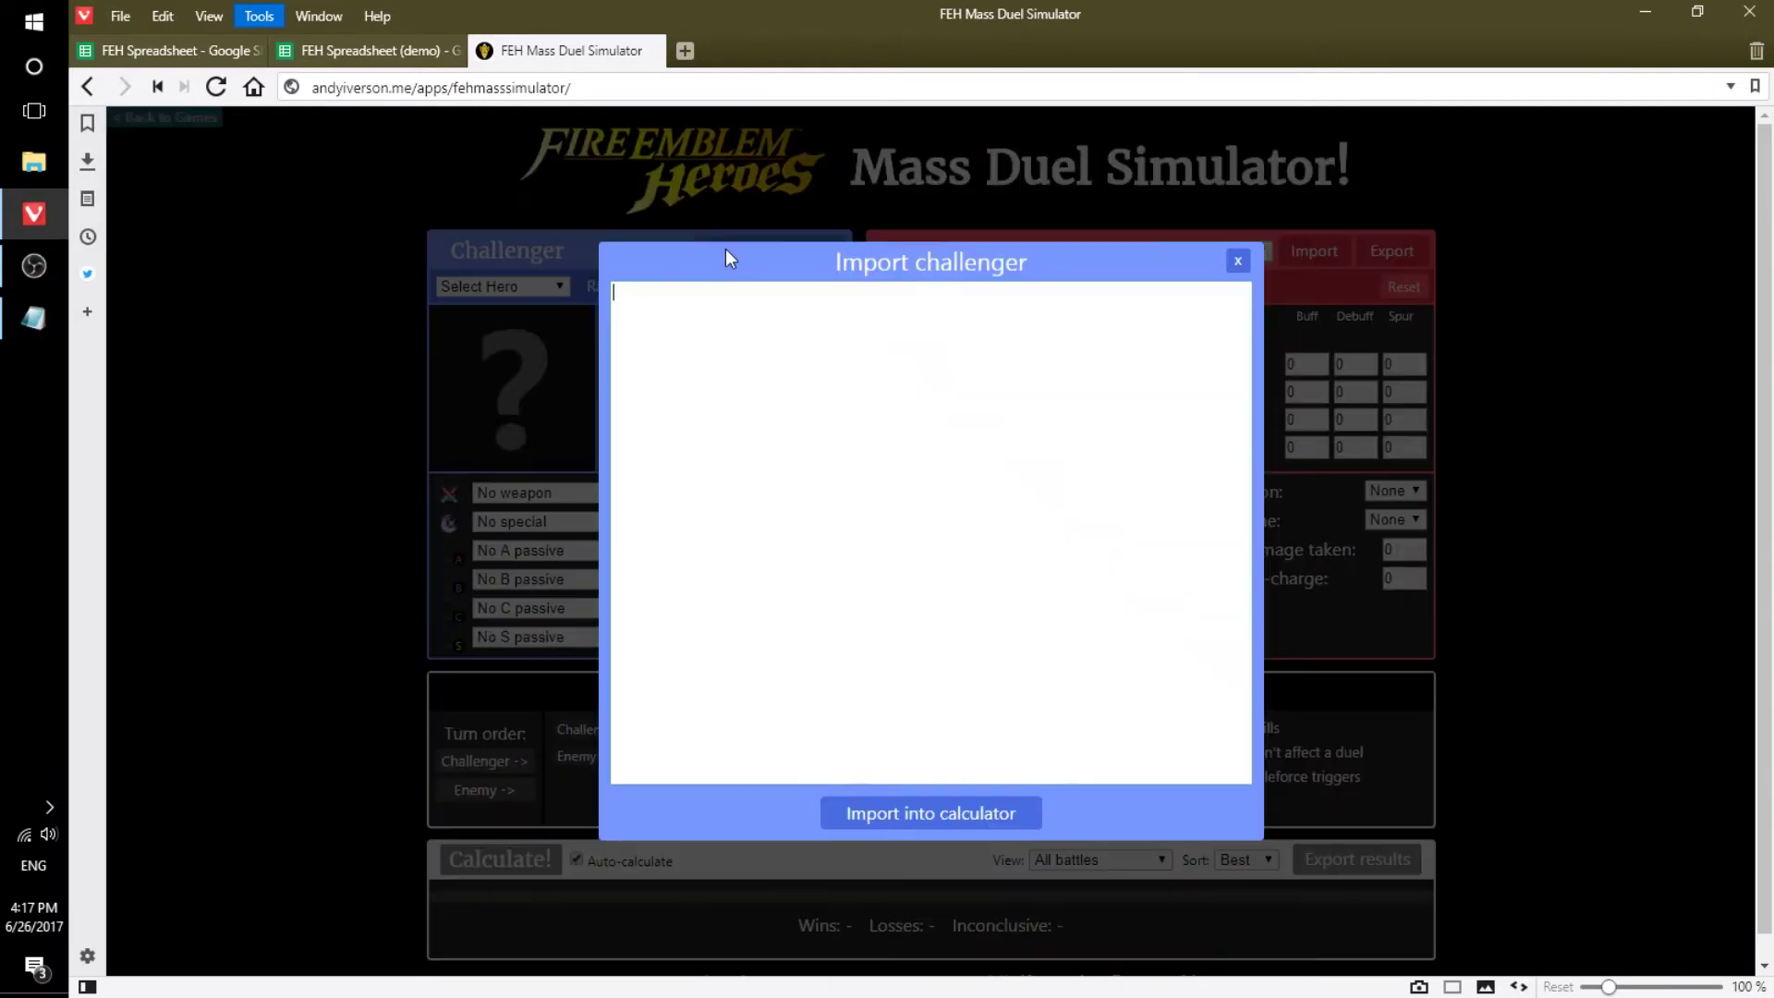
key("ctrl+v")
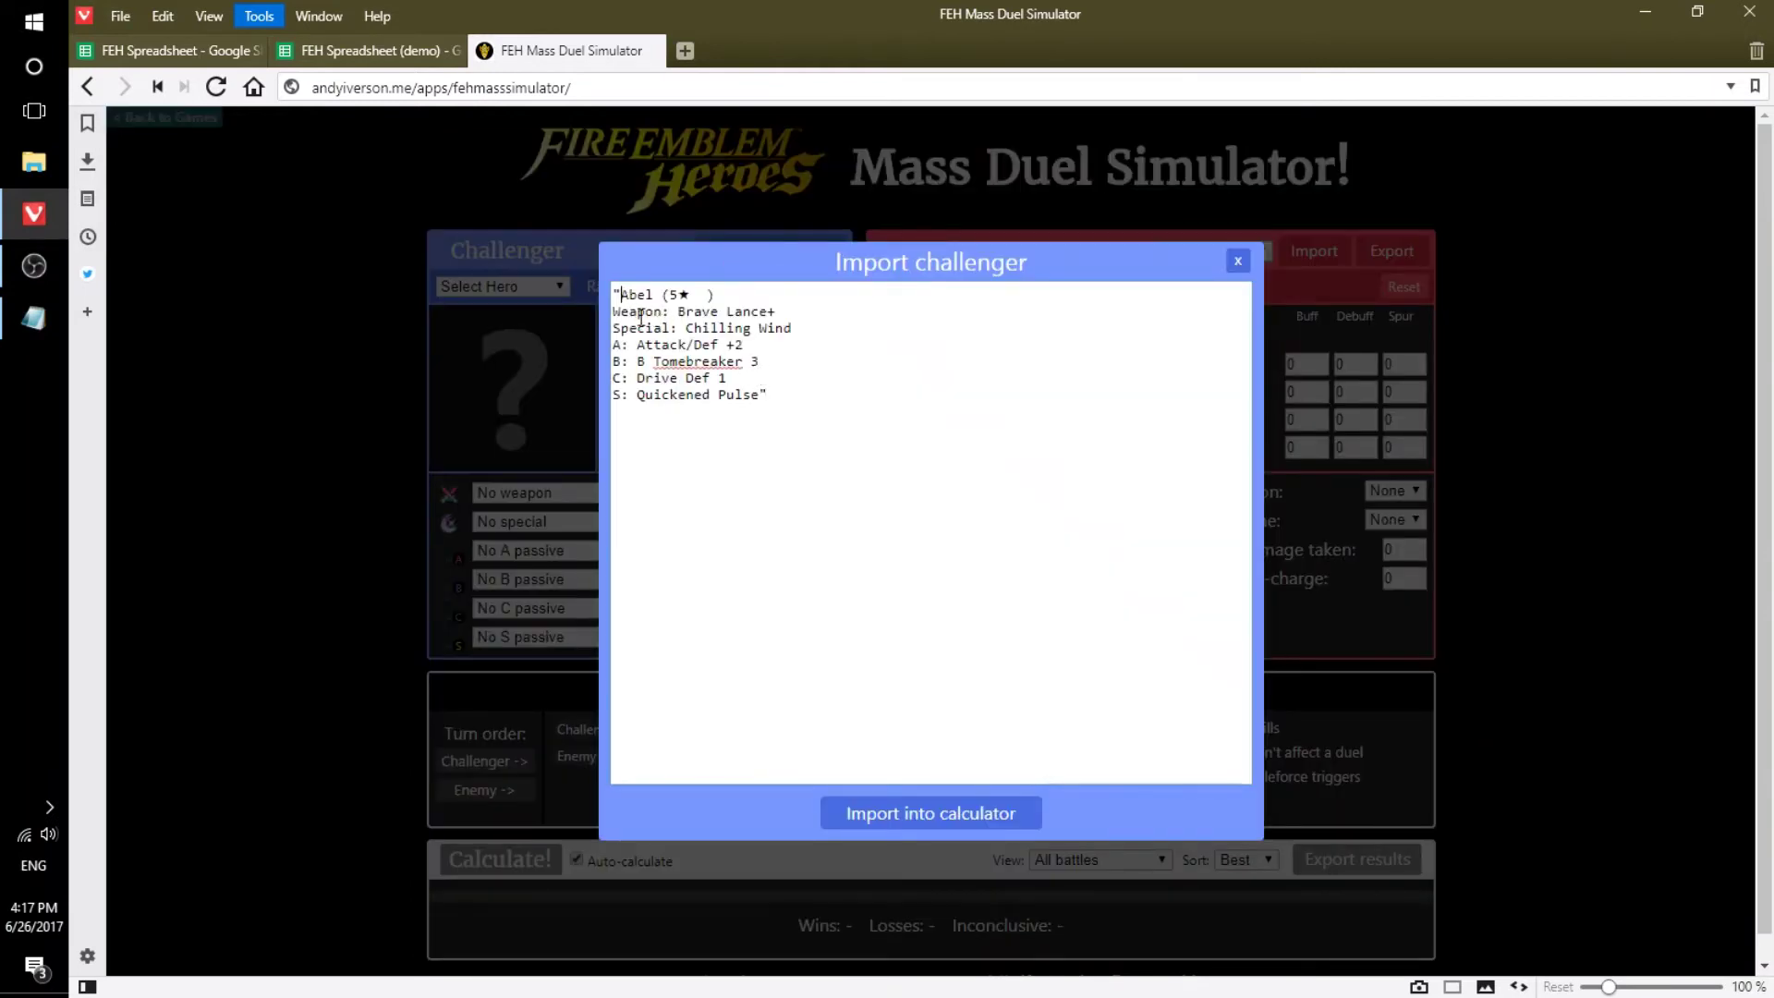
key("BackSpace")
key("BackSpace")
key("BackSpace")
key("BackSpace")
Import Abel as challenger, then give Bride Caeda Build 1 Blessed Bouquet+, Rally Resistance and Attack/Def +1.
left_click(915, 812)
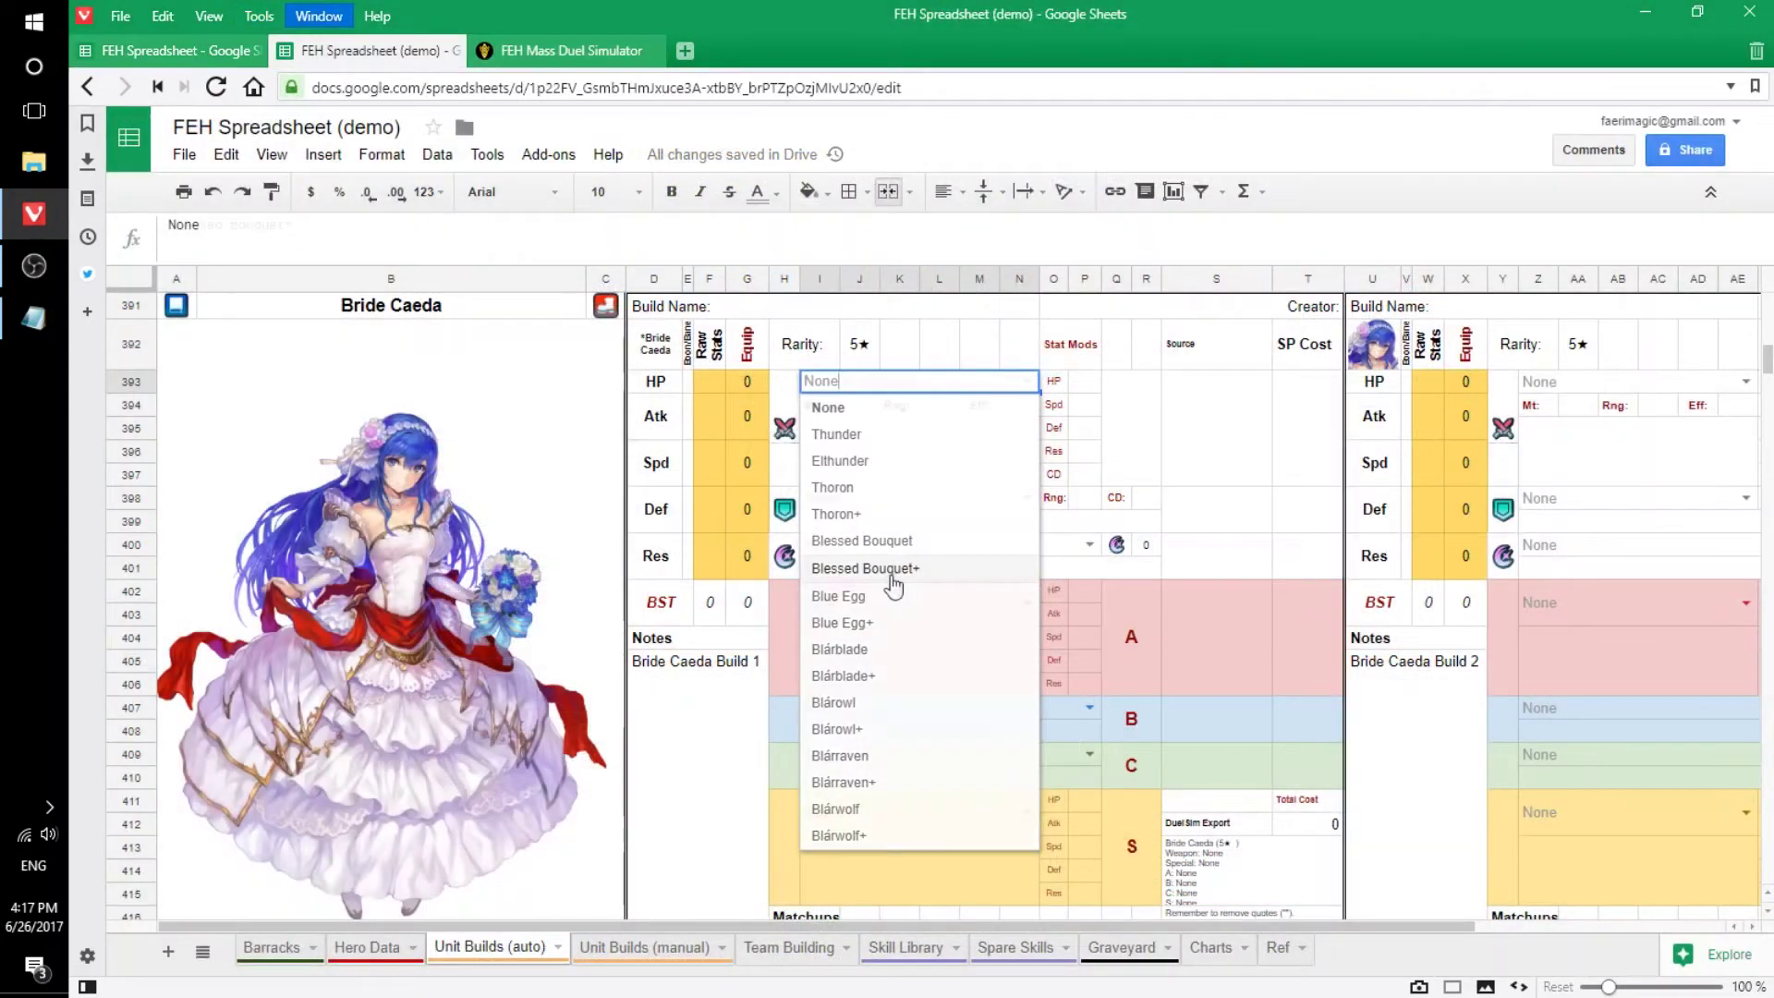
left_click(892, 586)
double_click(919, 498)
left_click(889, 766)
left_click(1028, 602)
left_click(860, 684)
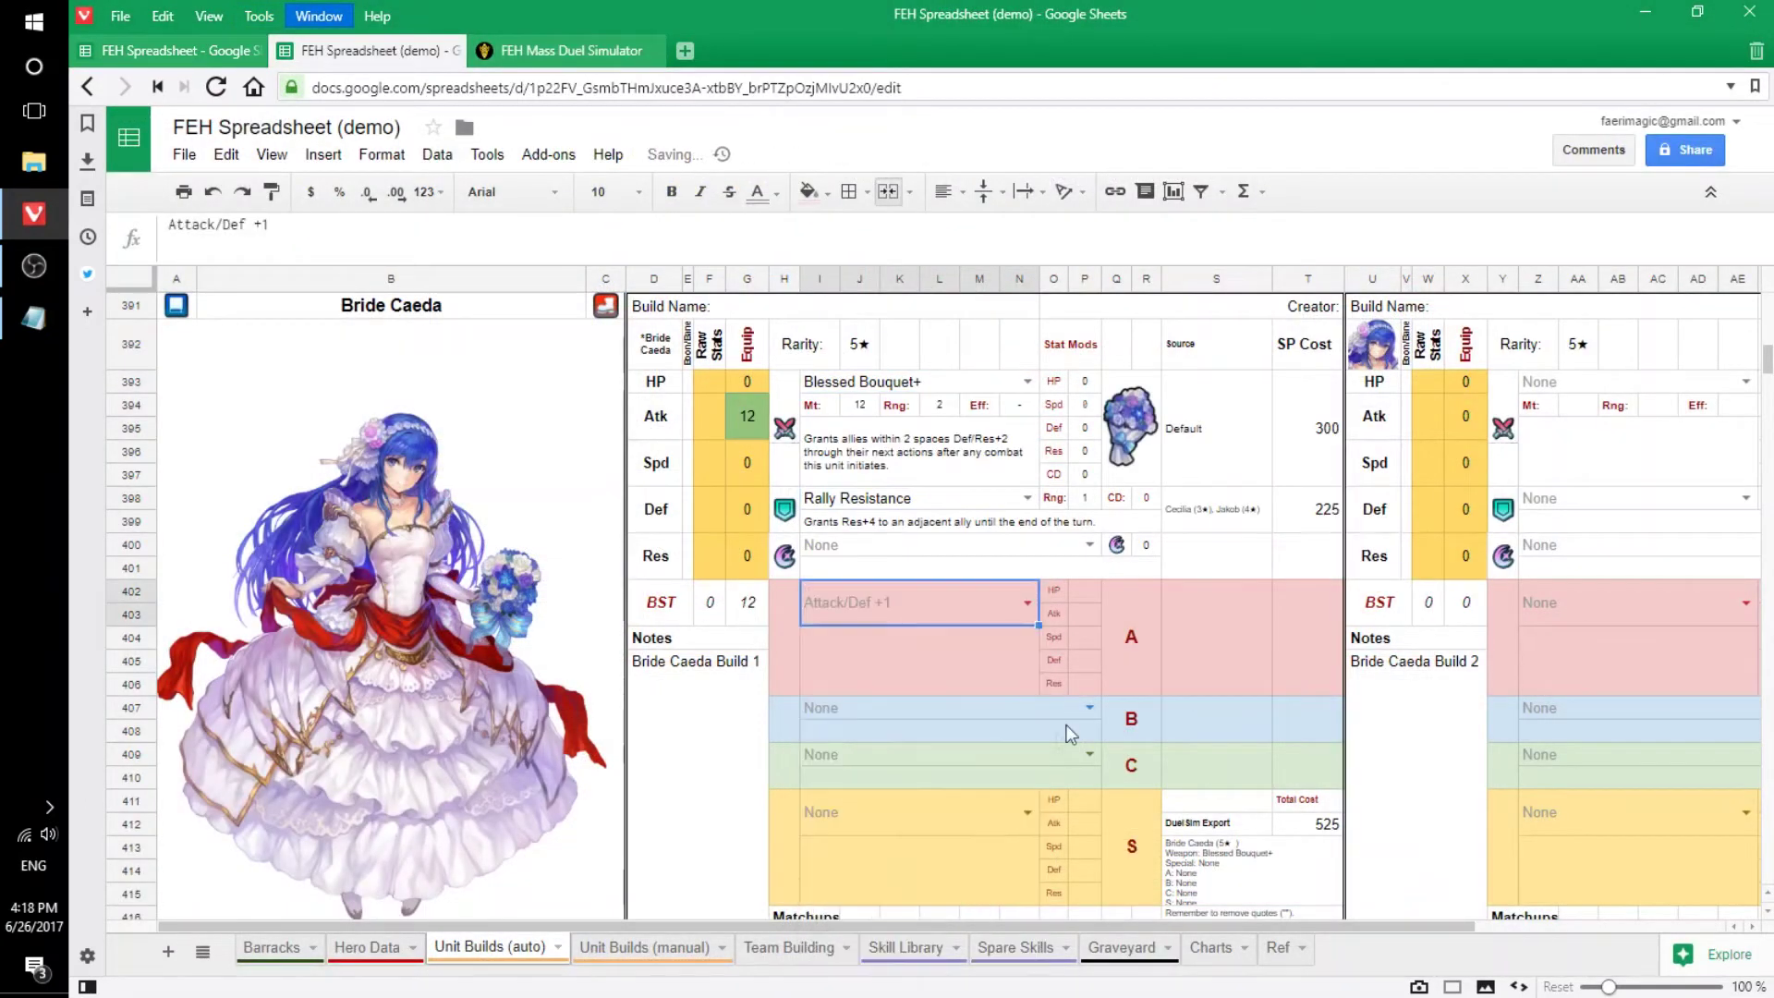
Set Daggerbreaker 3, Threaten Def 3 and Breath of Life 1 in the B, C and S slots.
double_click(915, 719)
left_click(915, 907)
double_click(915, 615)
left_click(887, 786)
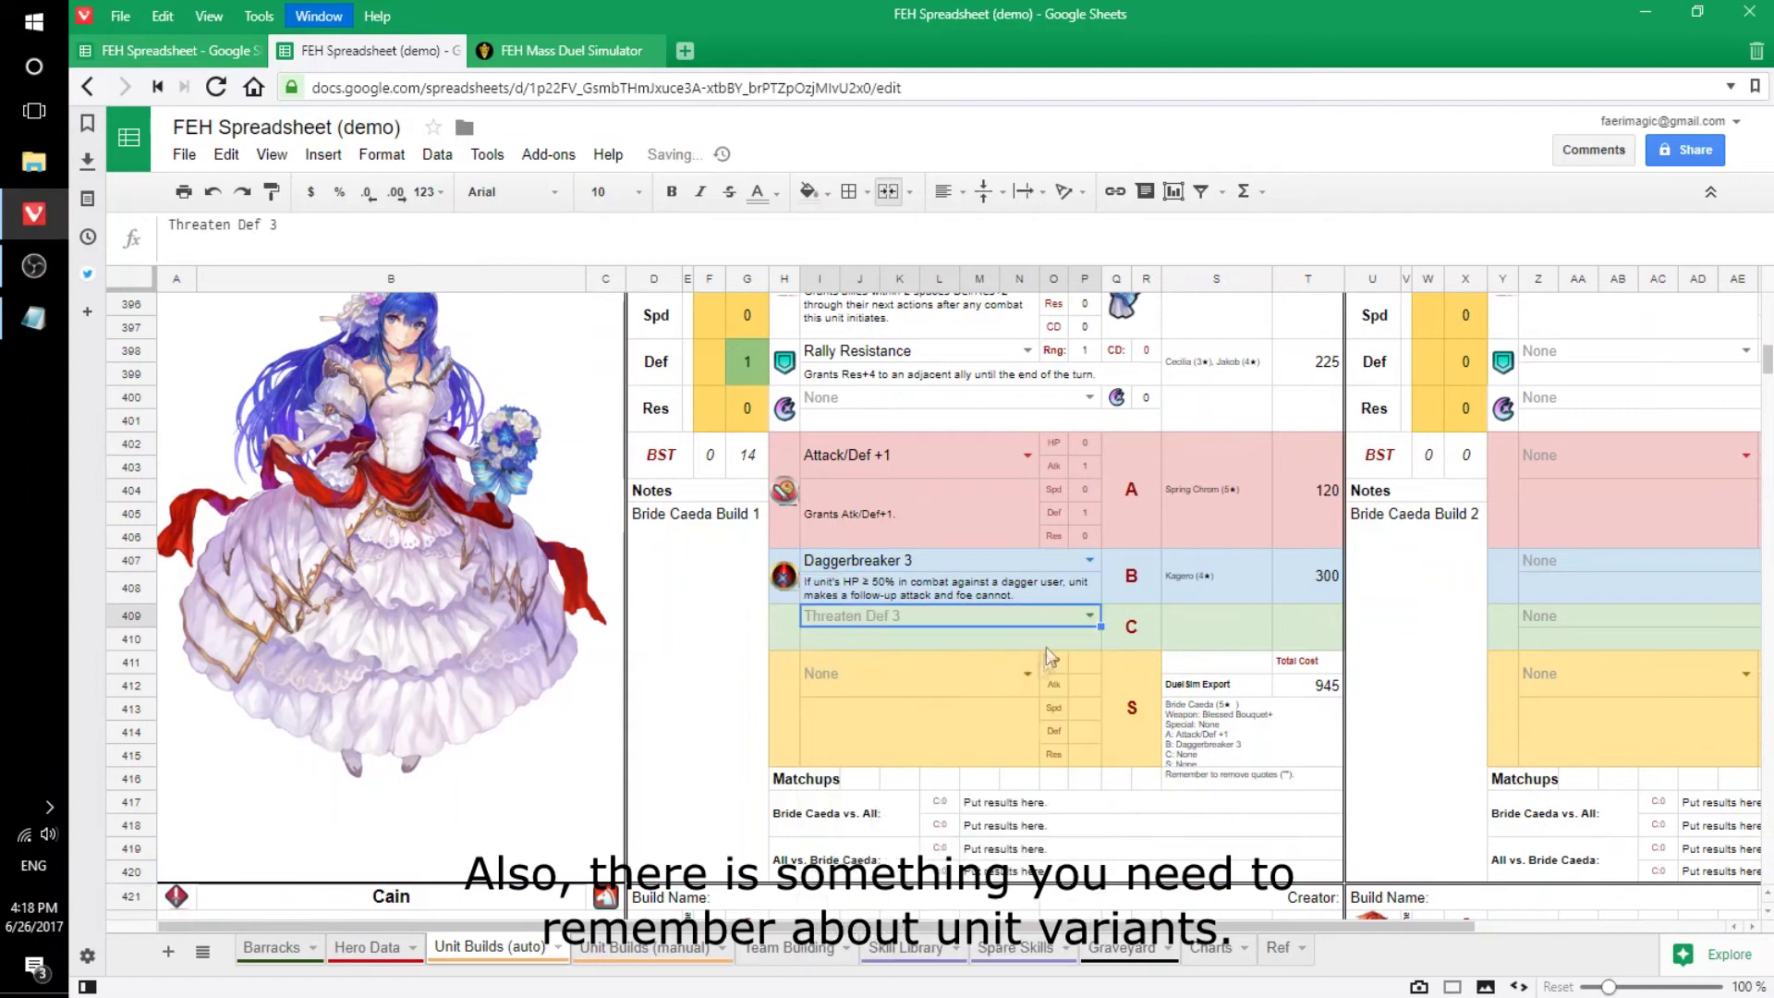
double_click(915, 682)
left_click(939, 779)
left_click(1266, 754)
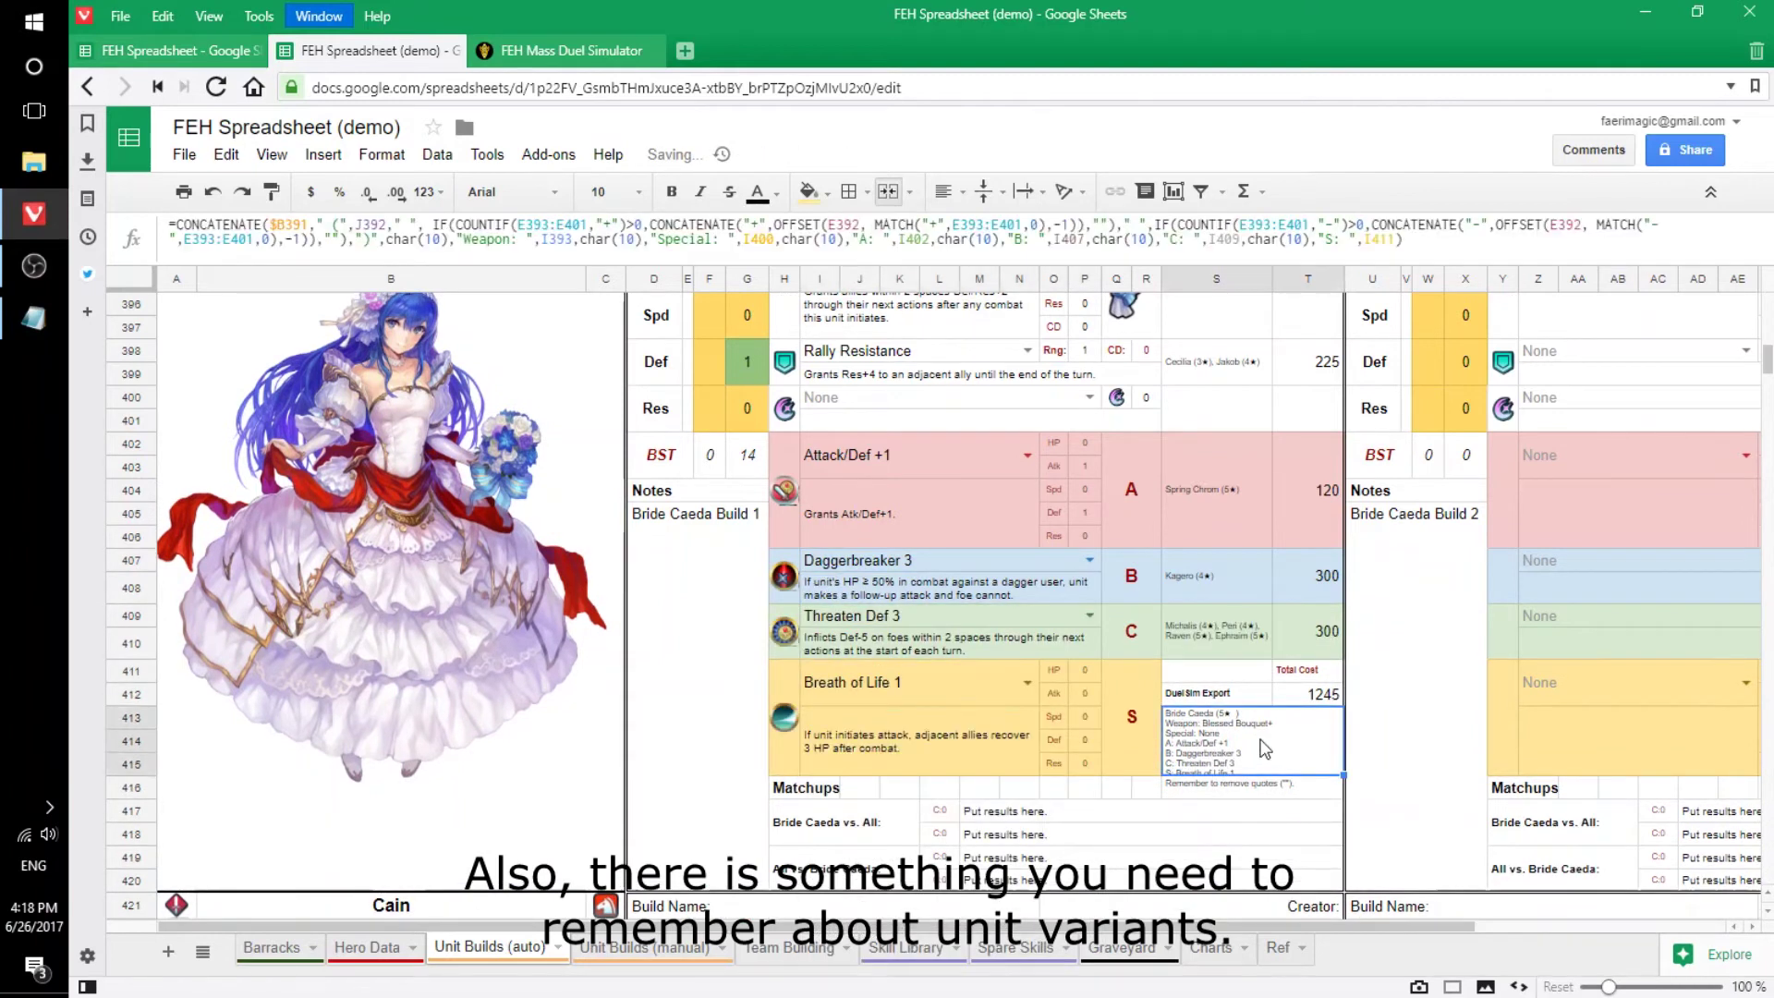
Paste Bride Caeda's build into the challenger import box and try importing; dismiss the failure error.
left_click(637, 51)
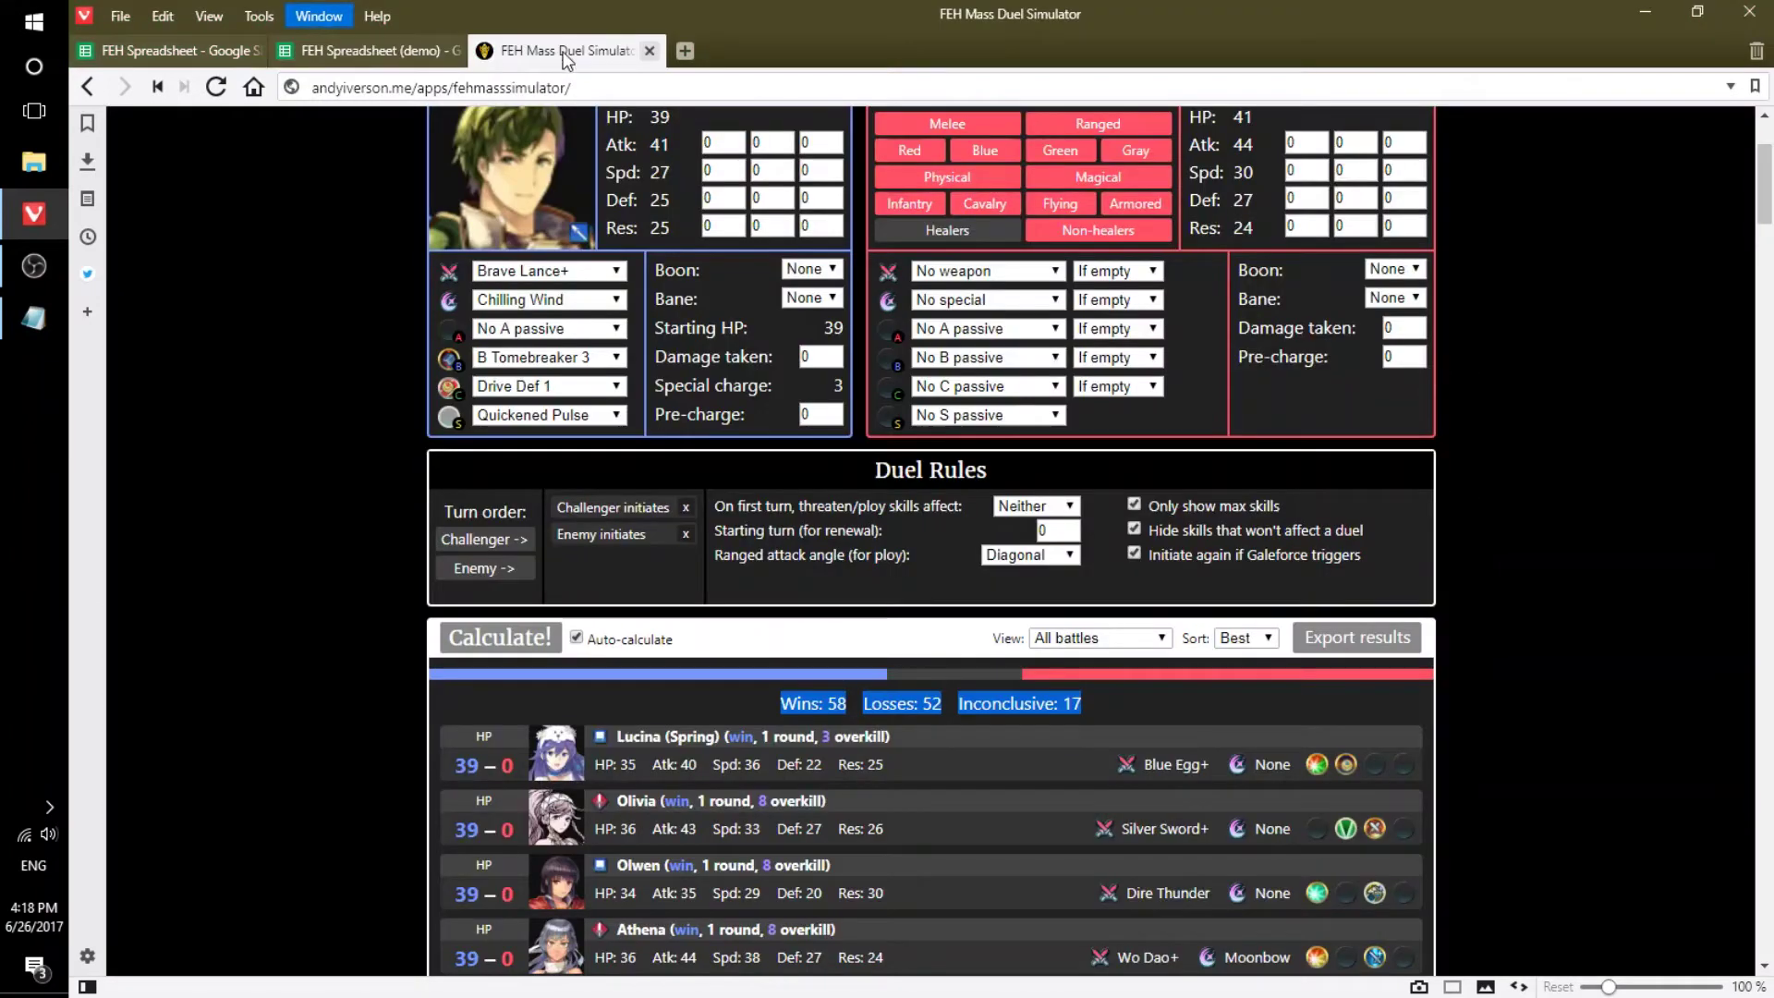
scroll(763, 442, "up", 3)
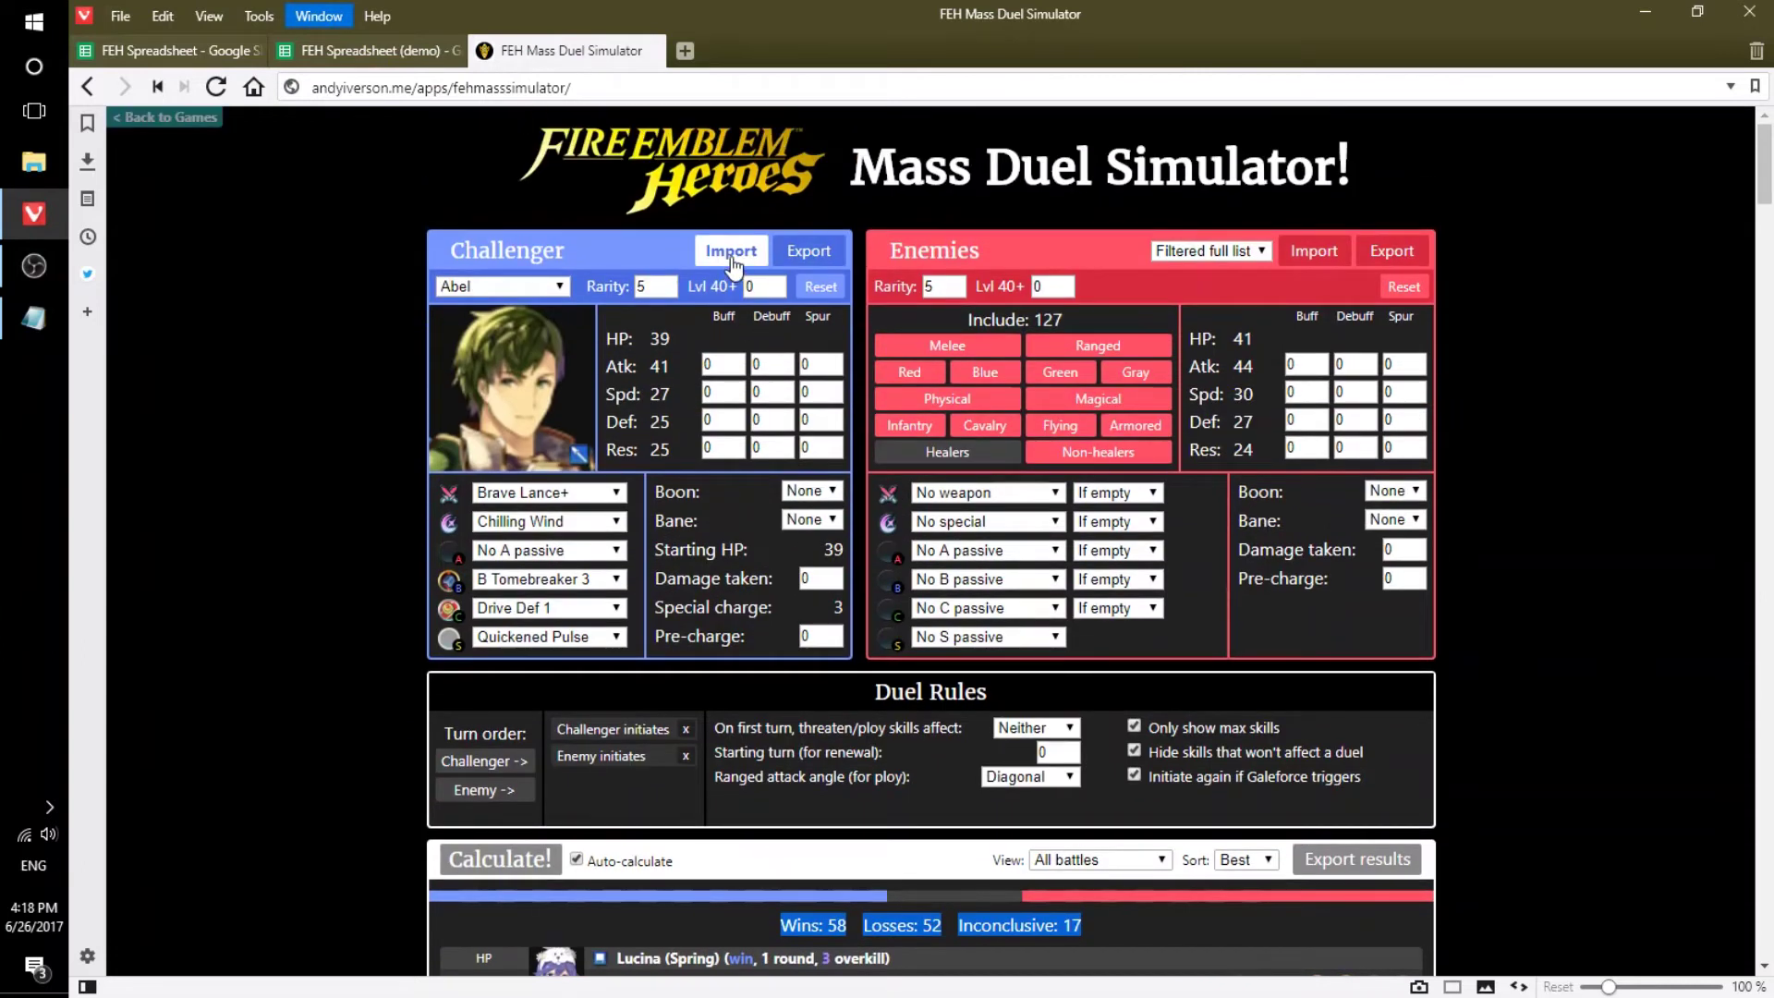
left_click(732, 265)
type("\"Bride Caeda (5★  ) Weapon: Blessed Bouquet+ Special: None A: Attack/Def +1 B: Daggerbreaker 3 C: Threaten Def 3 S: Breath of Life 1\"")
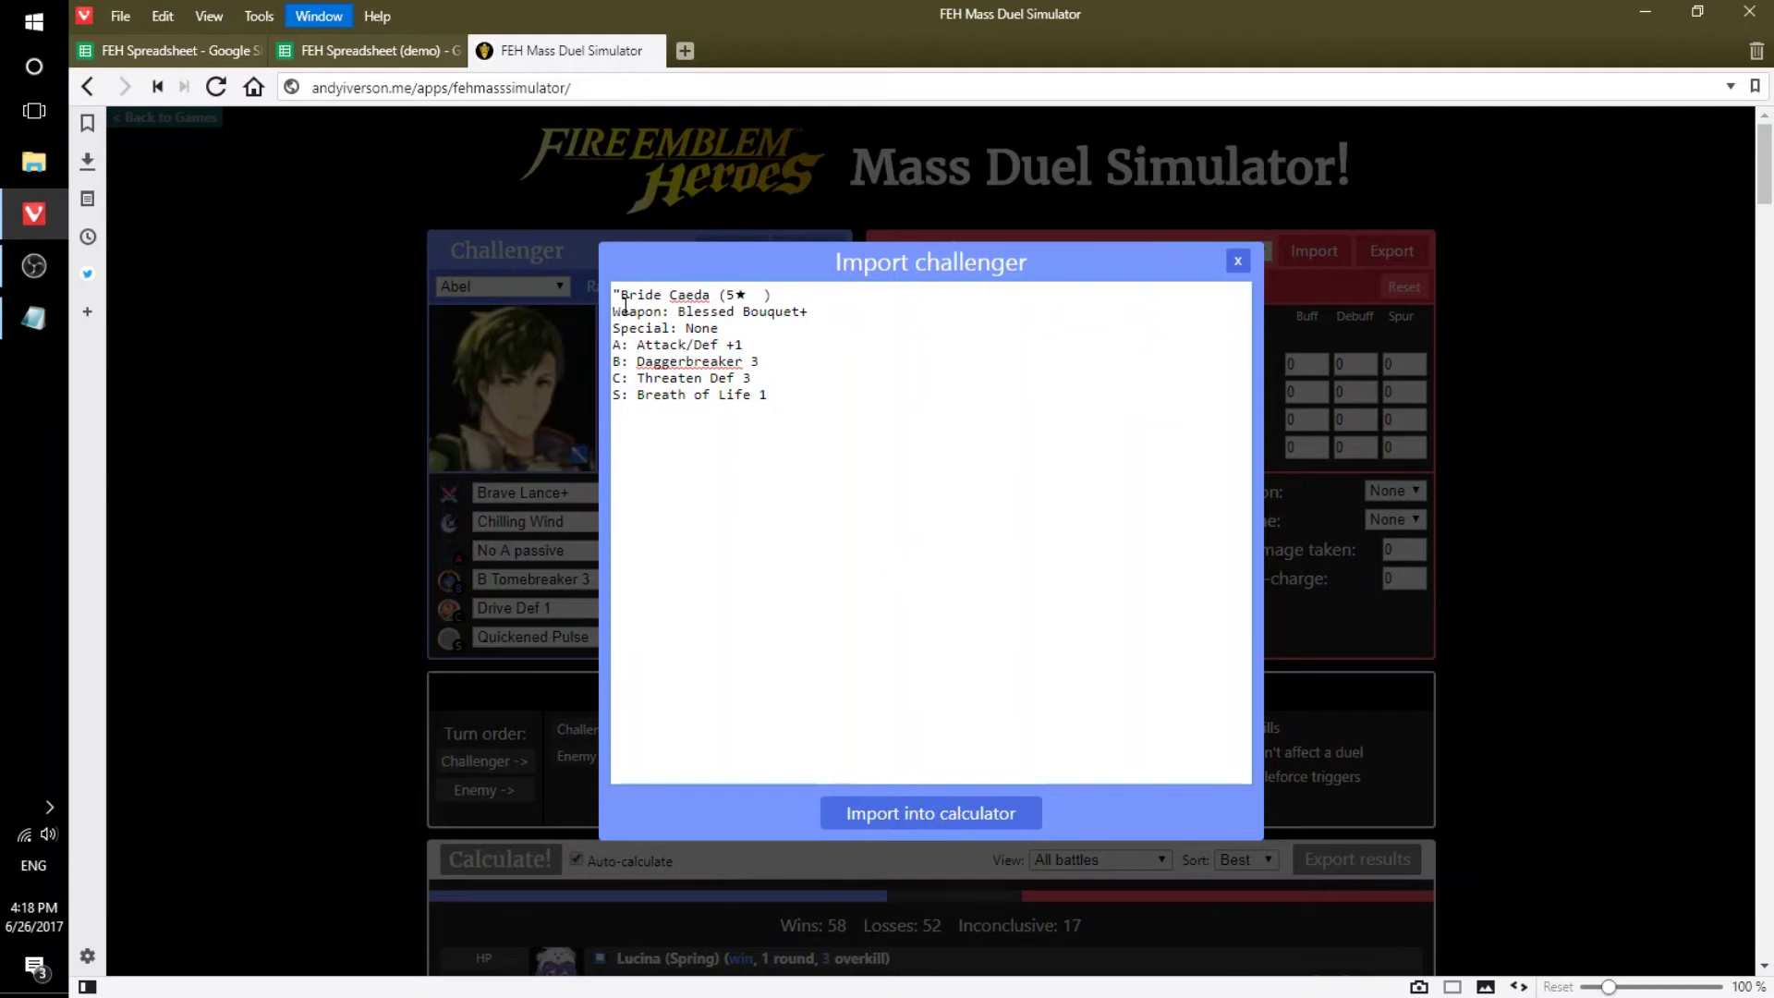
left_click(937, 813)
left_click(762, 225)
Re-paste the build, rename the unit 'Caeda (Bride)', and import it as the challenger.
left_click(776, 248)
type("\"Bride Caeda (5★  ) Weapon: Blessed Bouquet+ Special: None A: Attack/Def +1 B: Daggerbreaker 3 C: Threaten Def 3 S: Breath of Life 1\"")
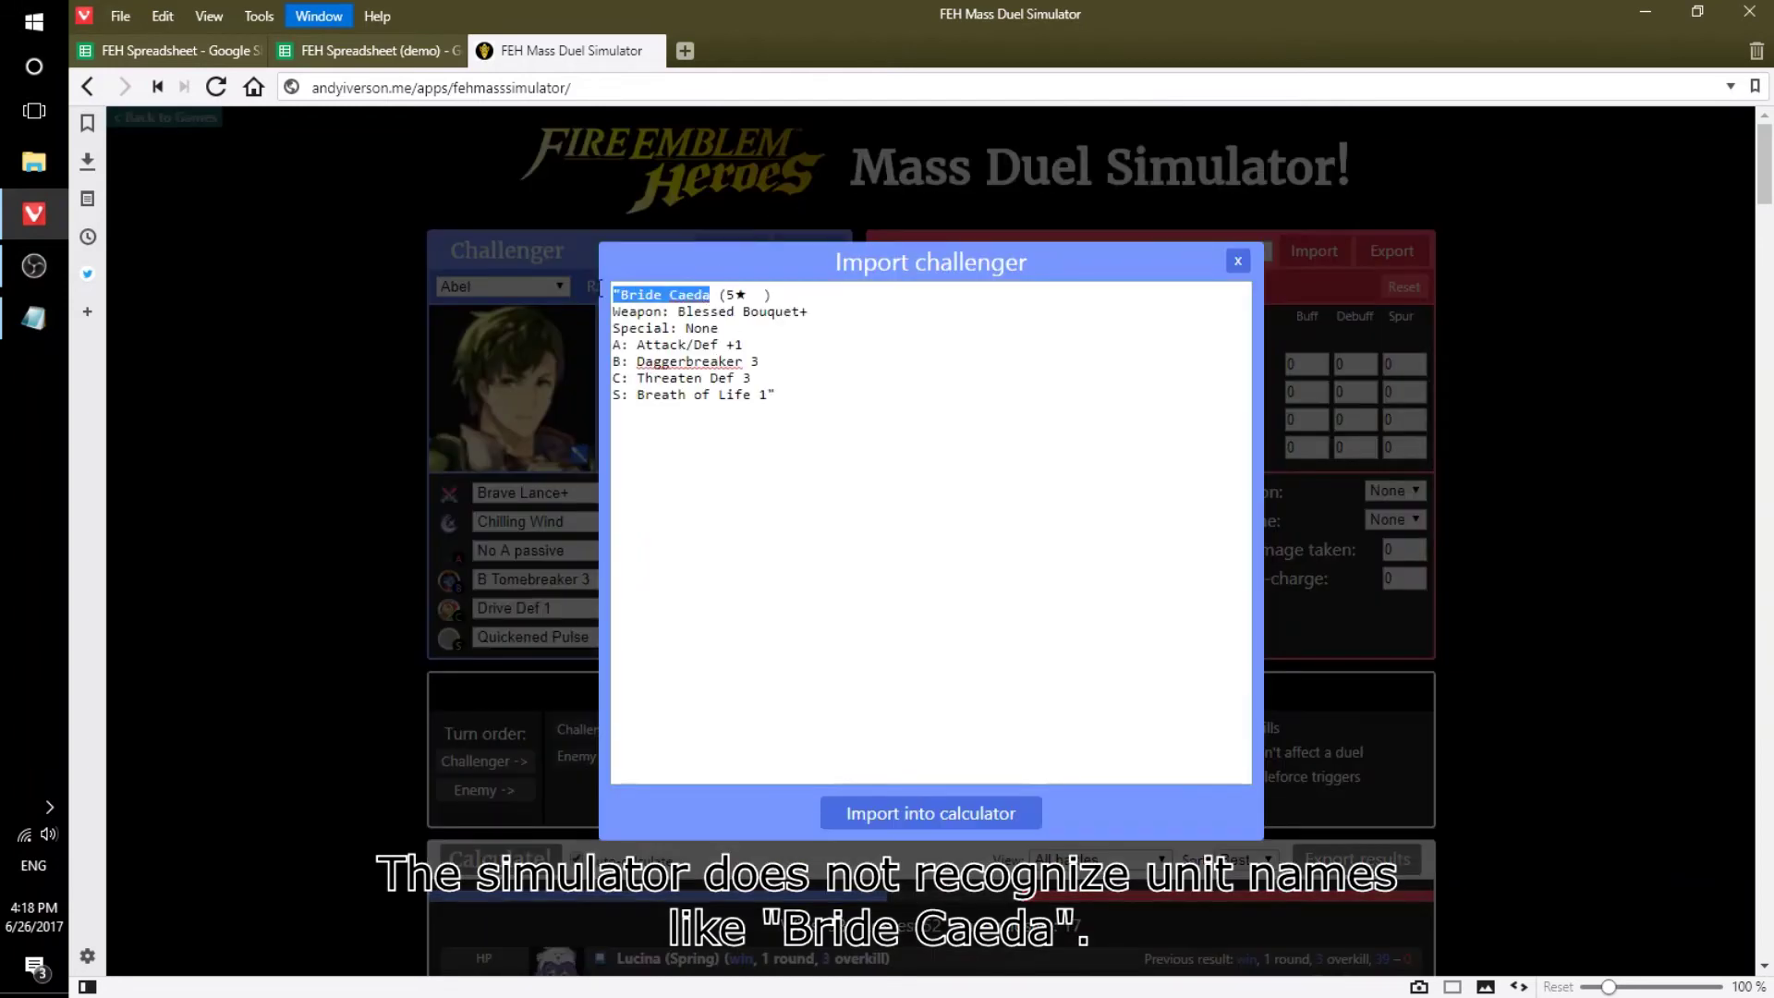
left_click_drag(710, 296, 603, 292)
key("BackSpace")
type("Caeda (")
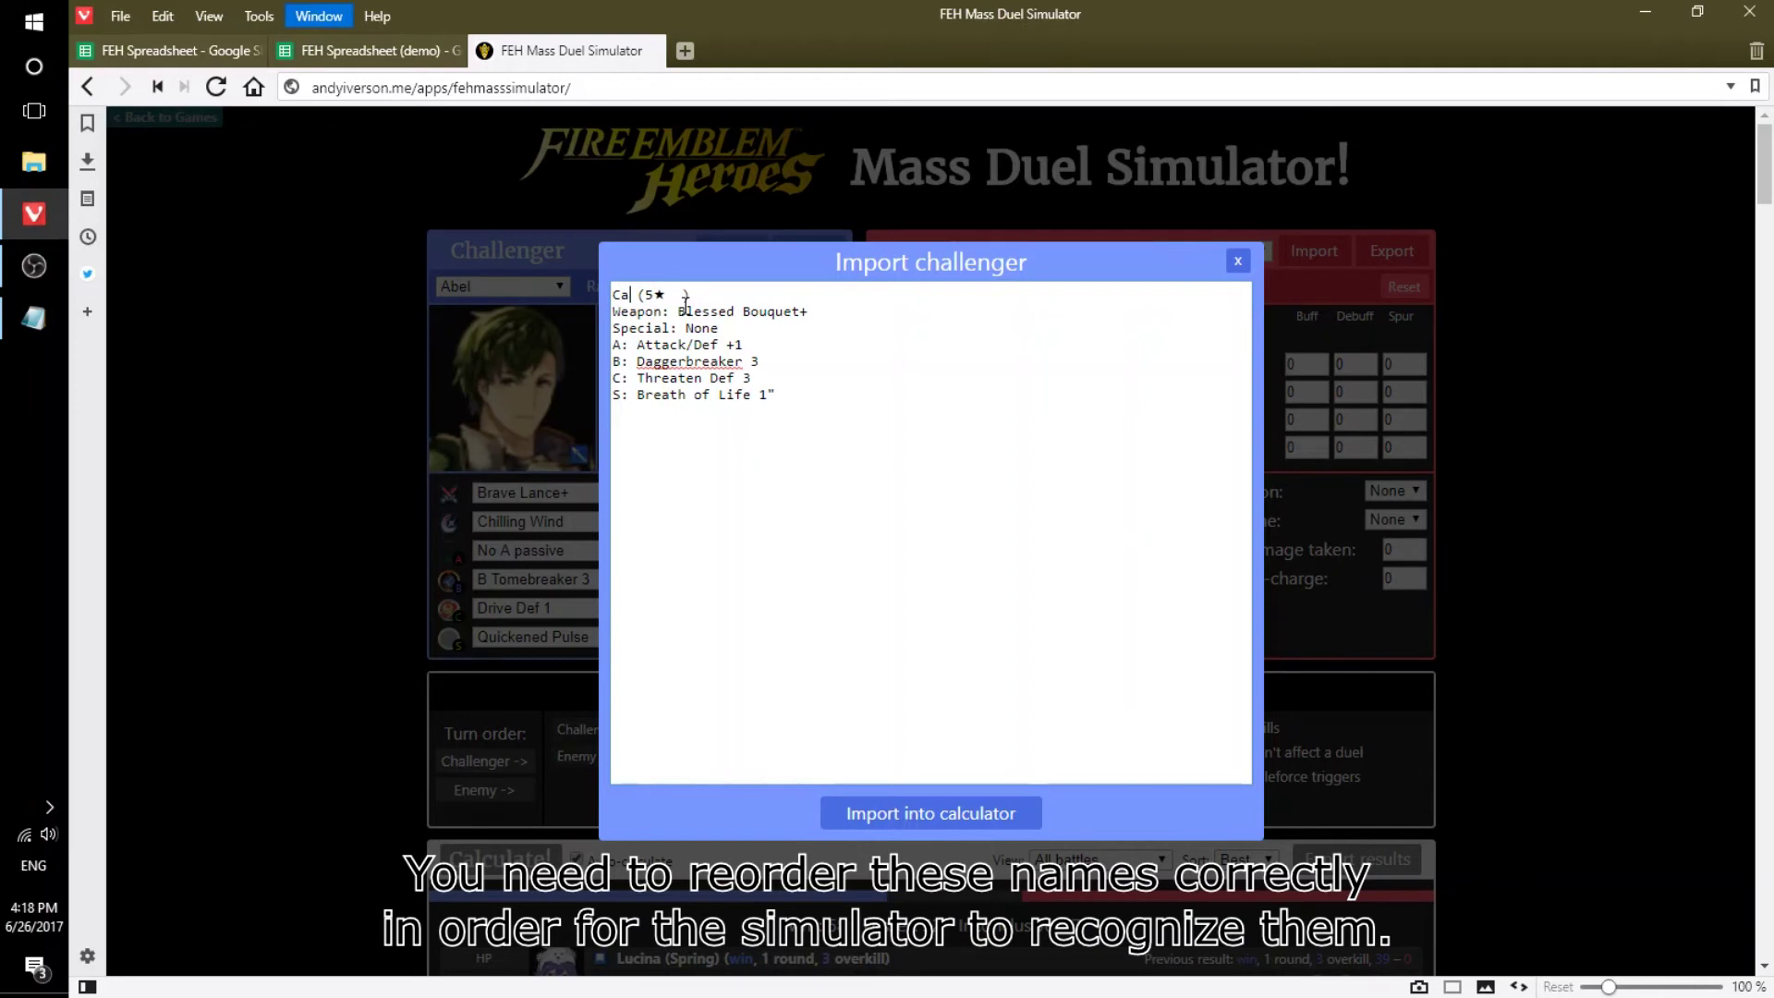
type("Bride)")
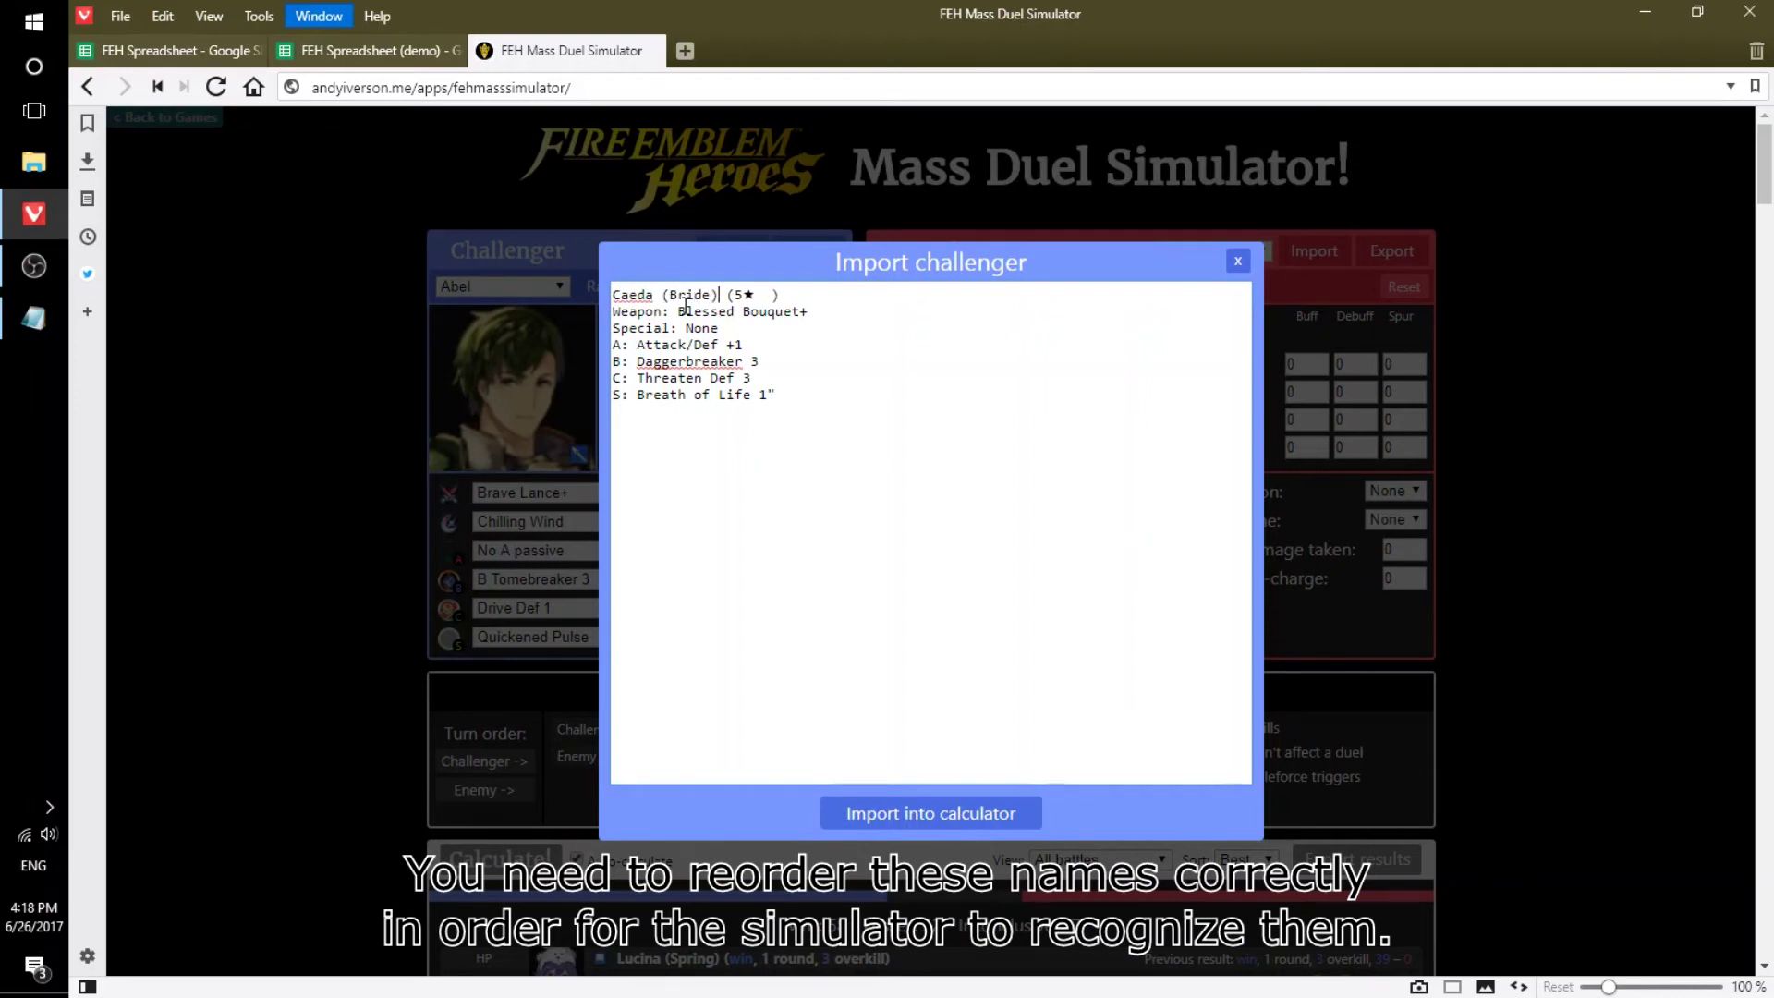
left_click(851, 421)
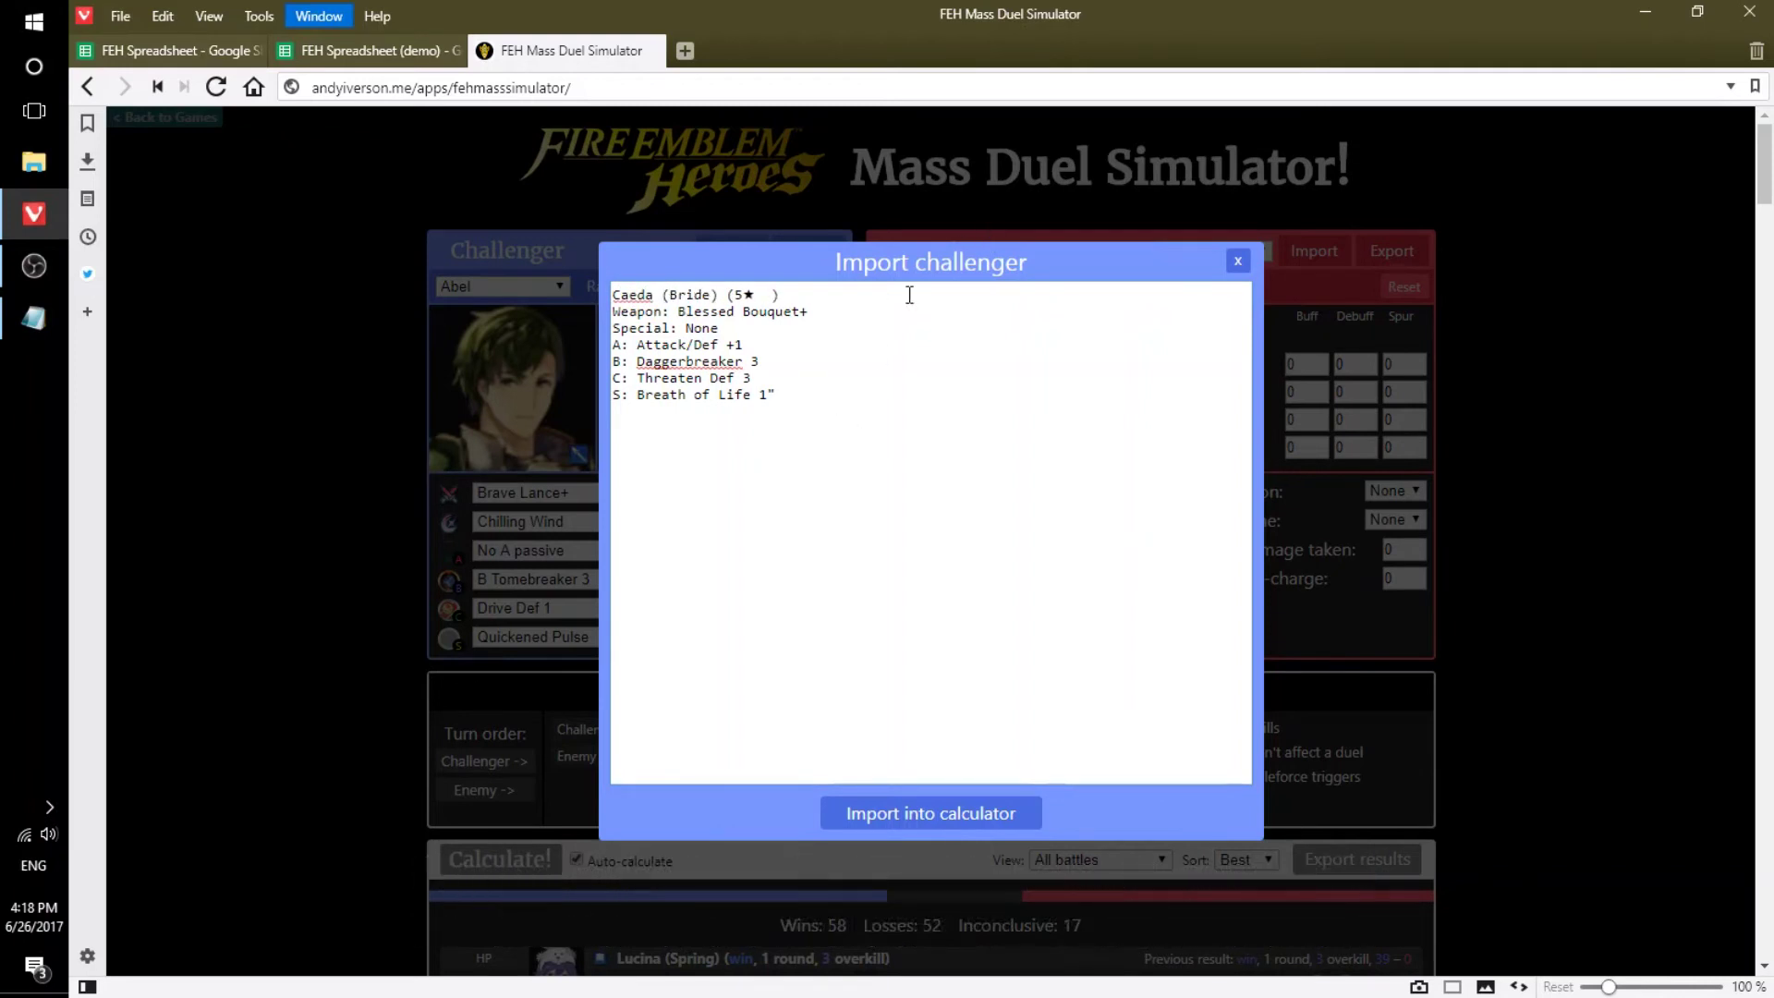
left_click(966, 818)
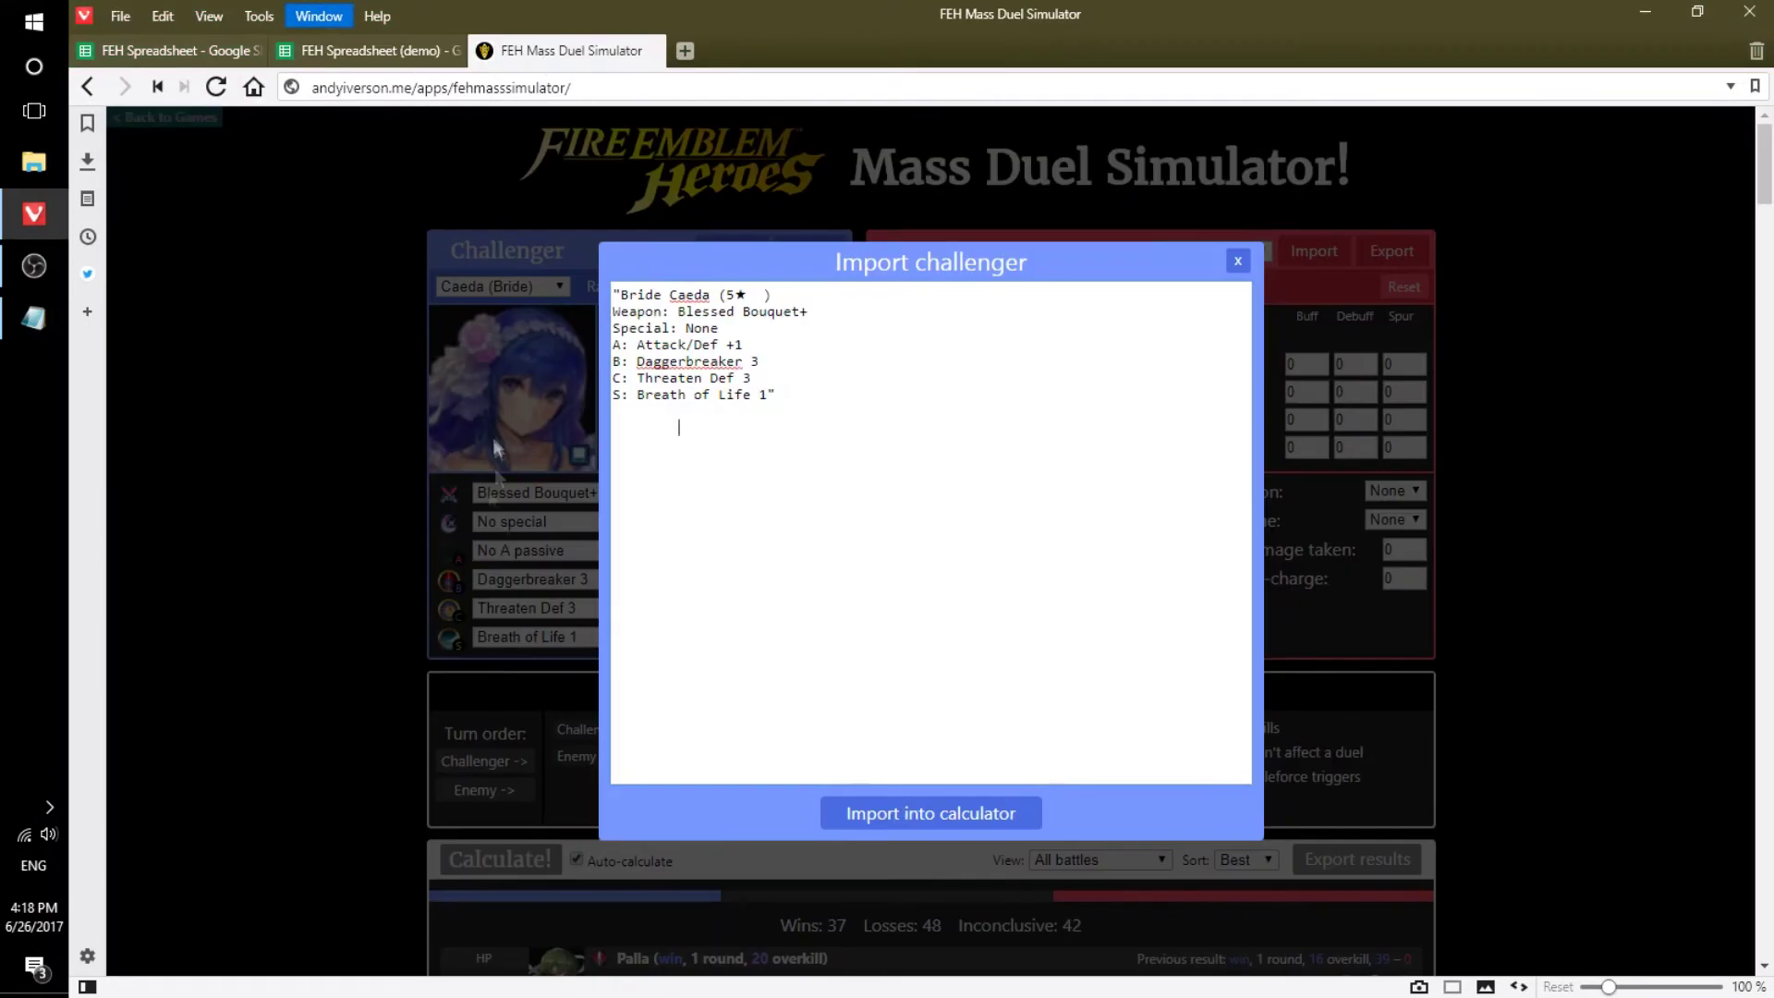
Correct the pasted first line to 'Caeda (Bride)' and load the build into the calculator again.
left_click(546, 550)
key("Delete")
key("Delete")
key("Delete")
type("(Bride) (")
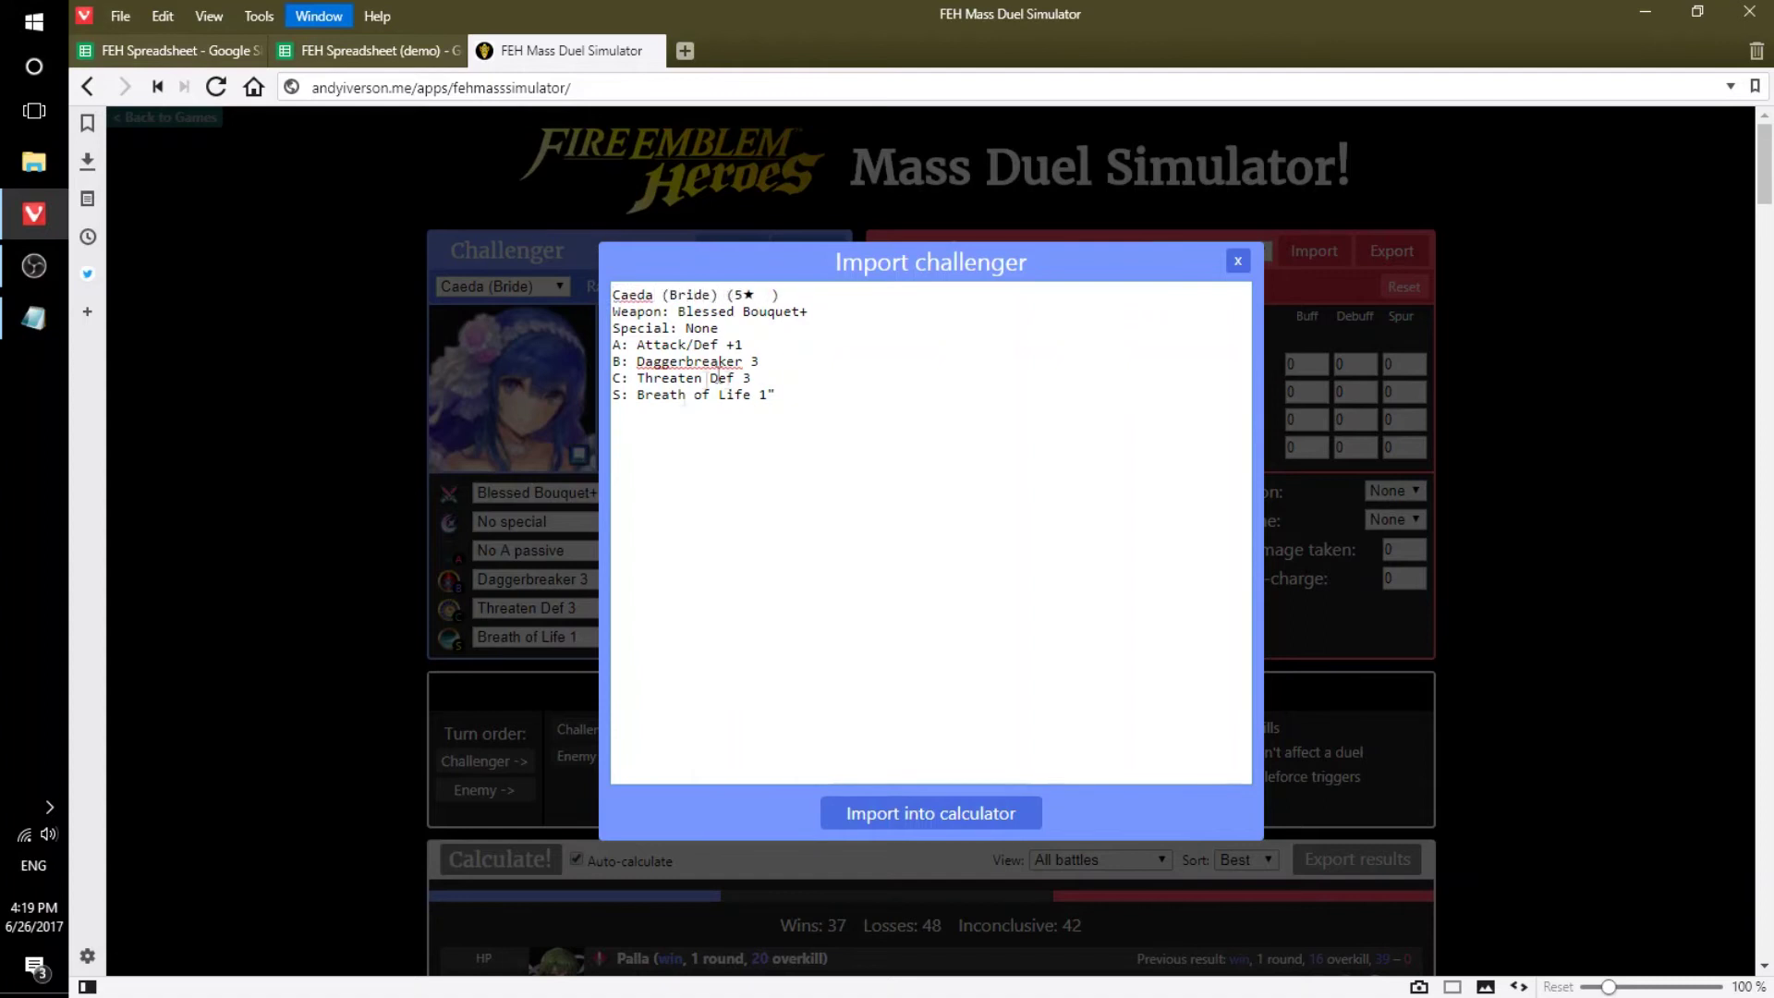
left_click(888, 451)
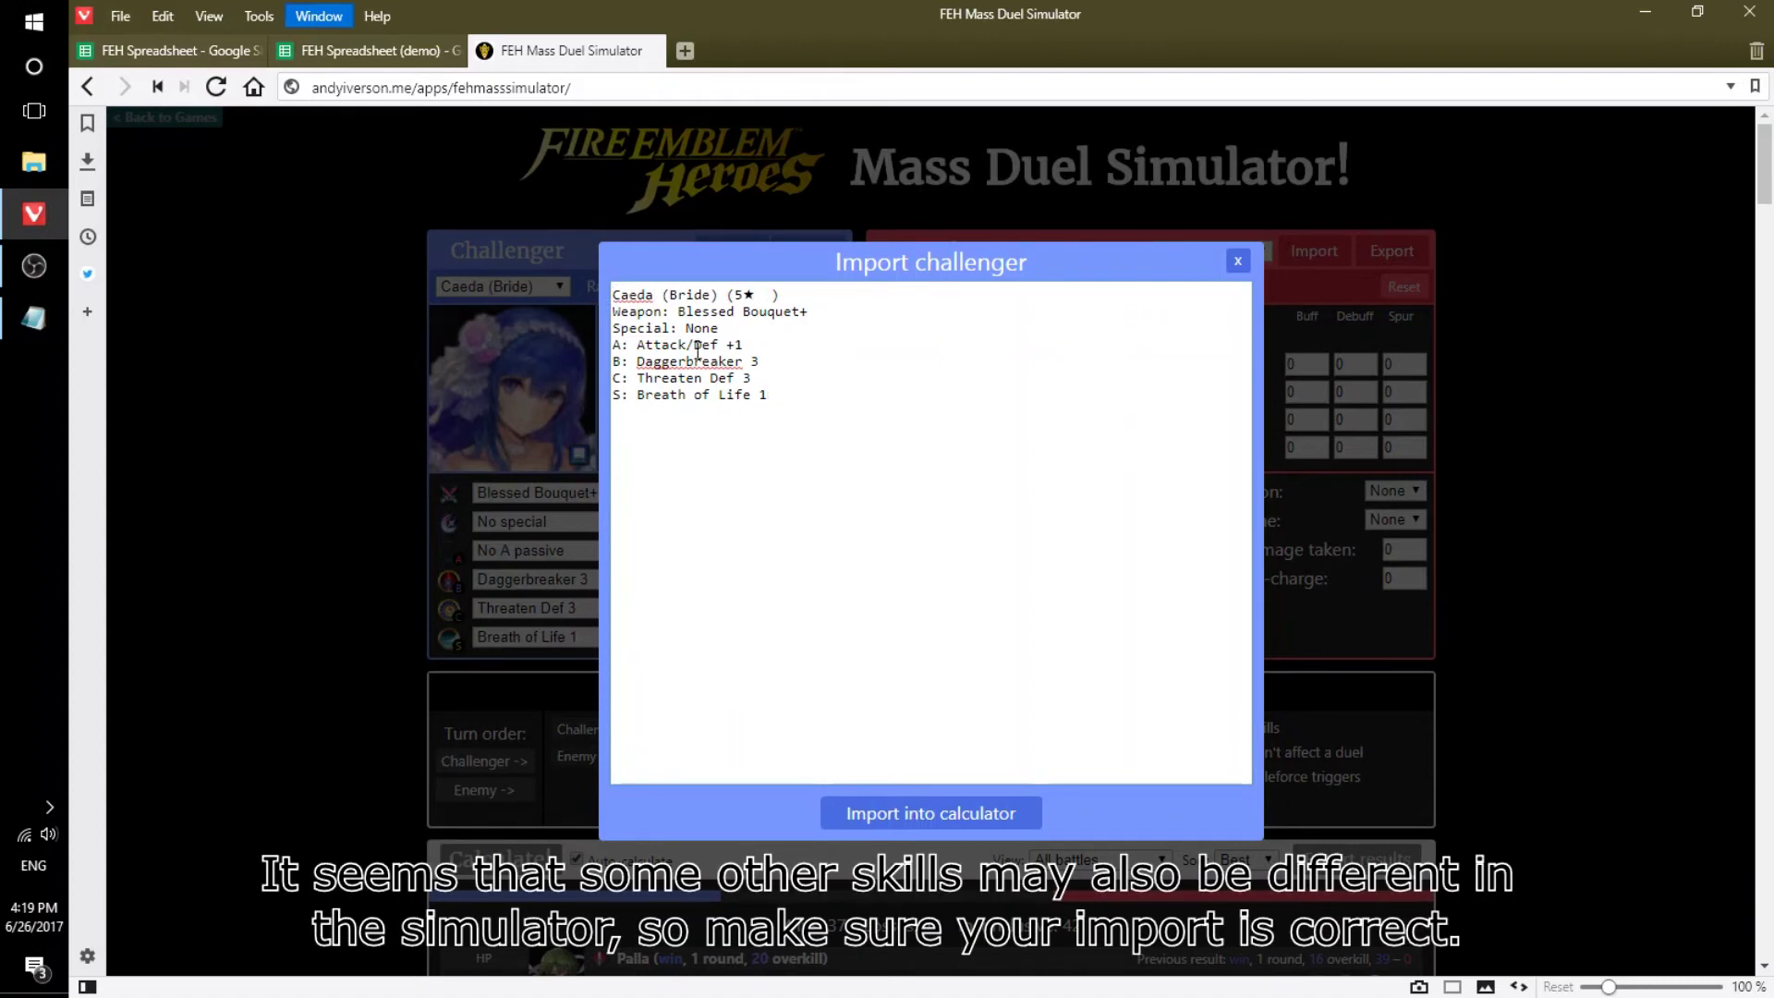
left_click(914, 817)
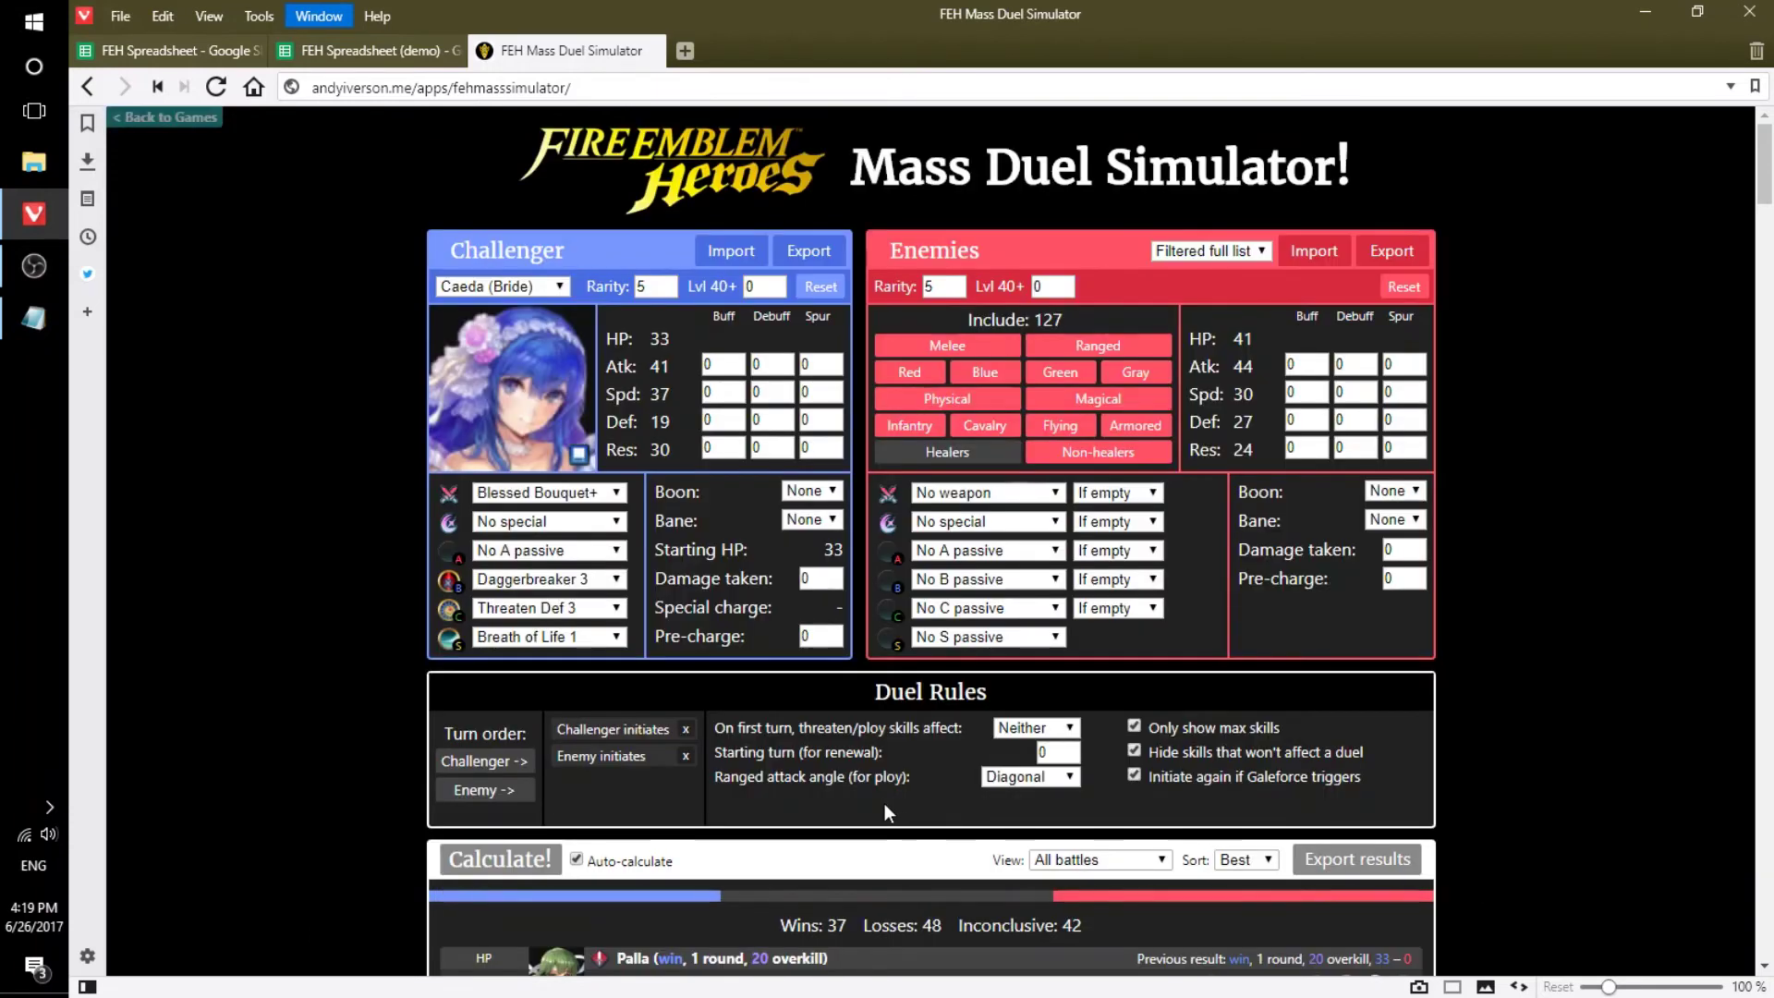
left_click(546, 551)
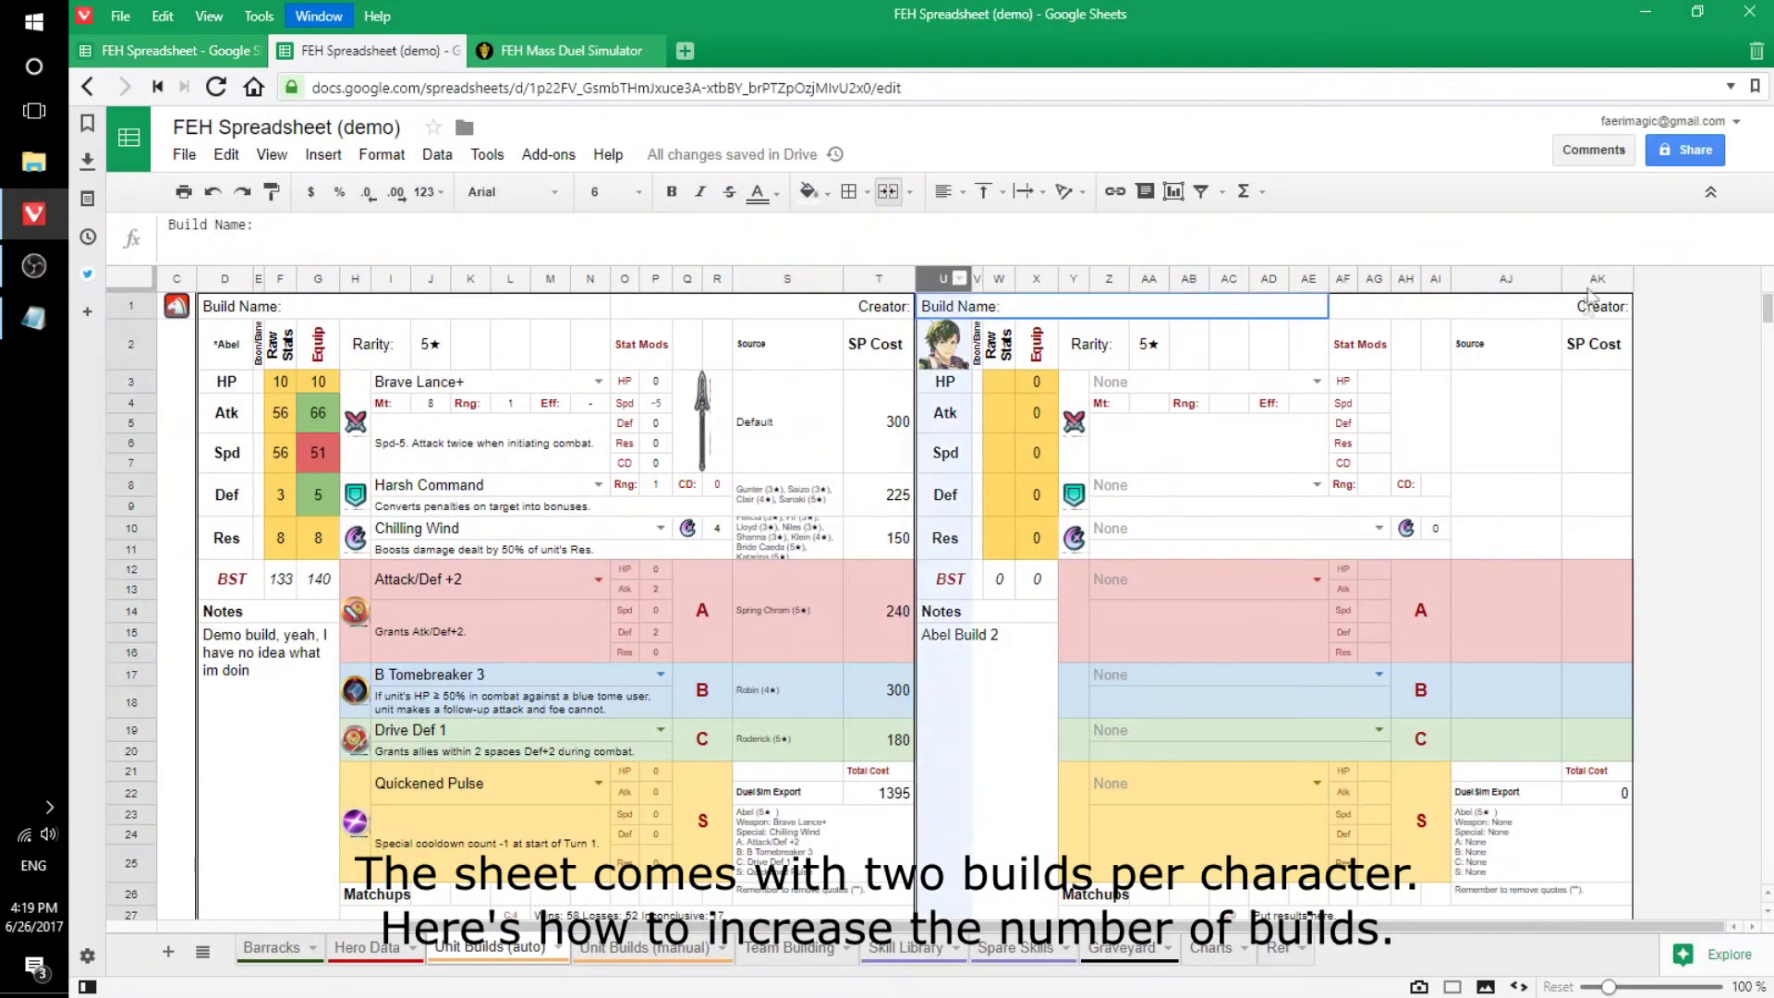
Insert 17 empty columns to the right of the second-build columns U–AK.
left_click(1591, 282, "shift")
right_click(1364, 279)
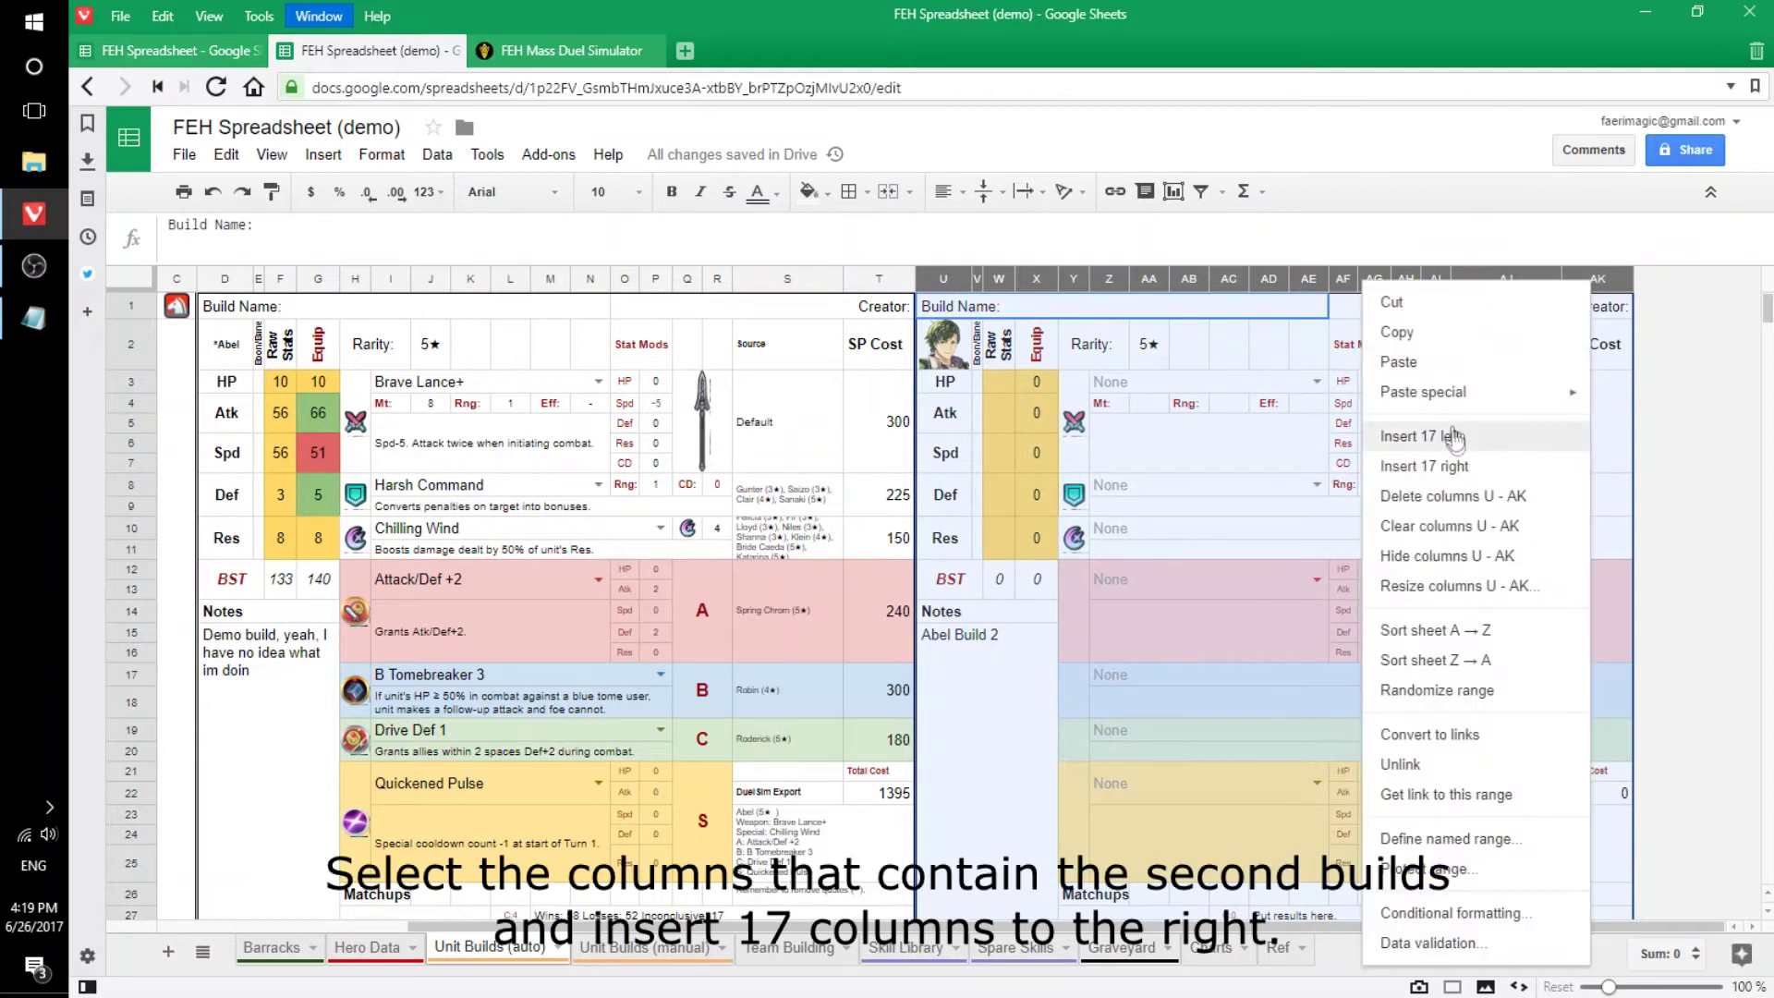
left_click(1438, 467)
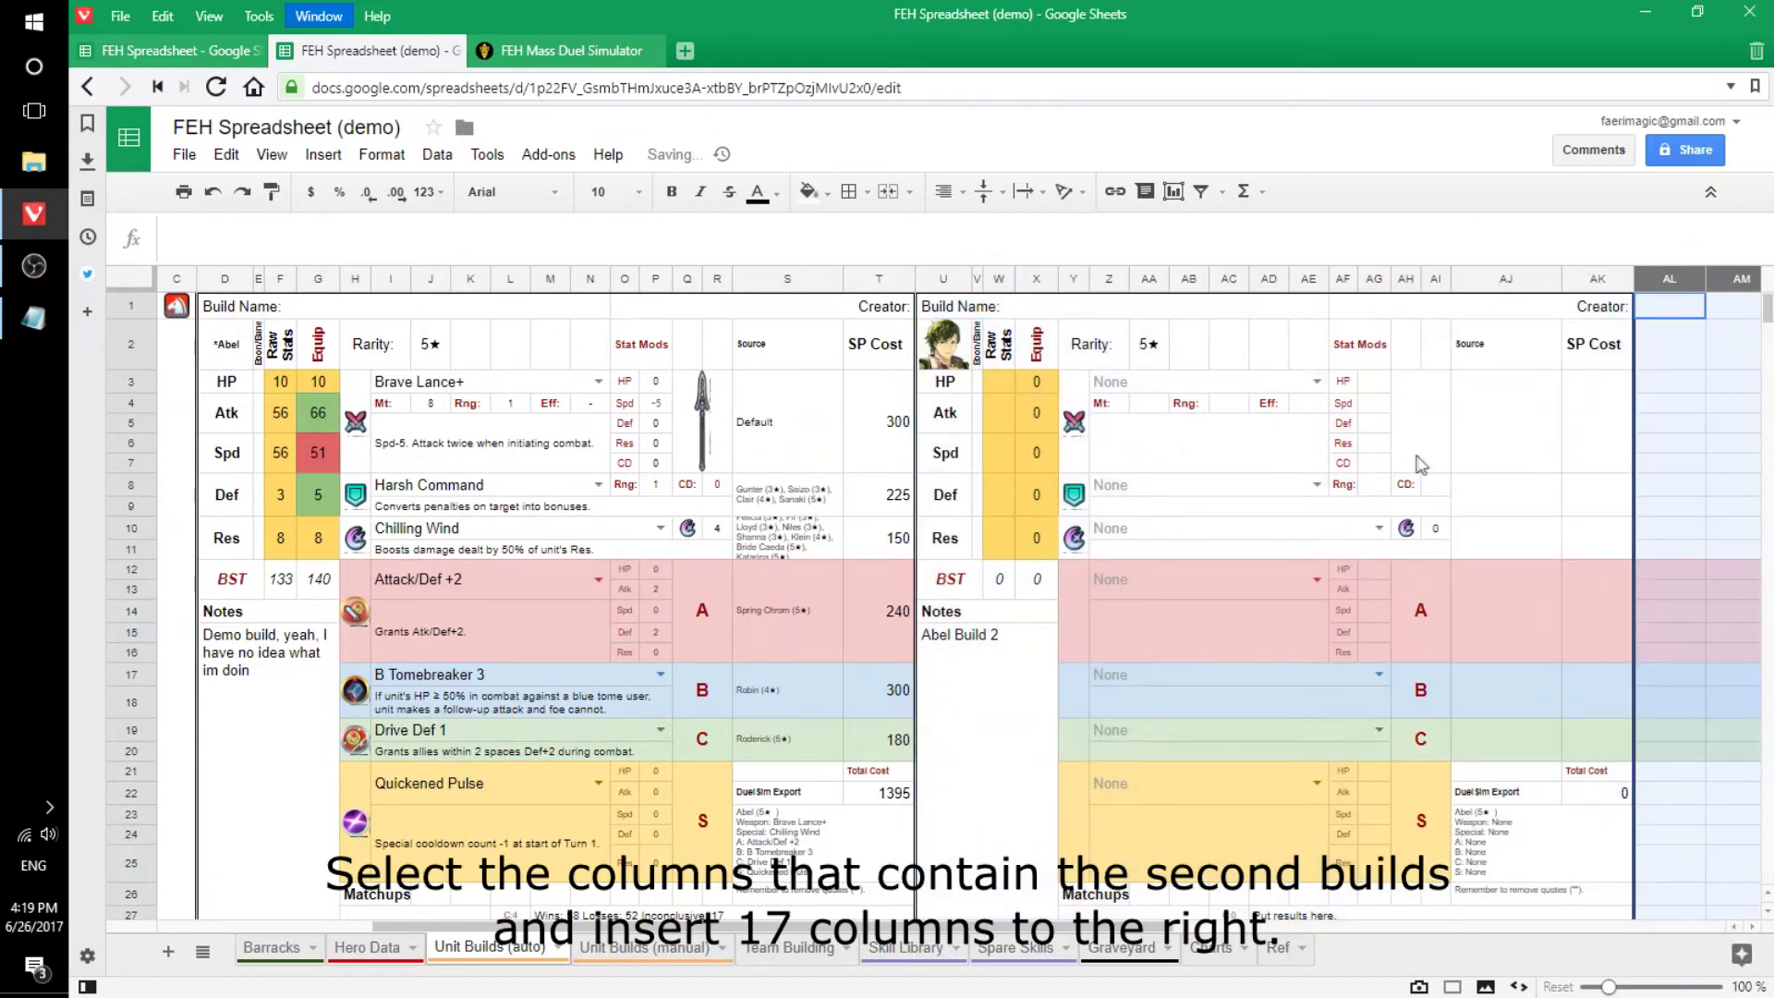
scroll(1368, 455, "right", 3)
scroll(857, 540, "right", 3)
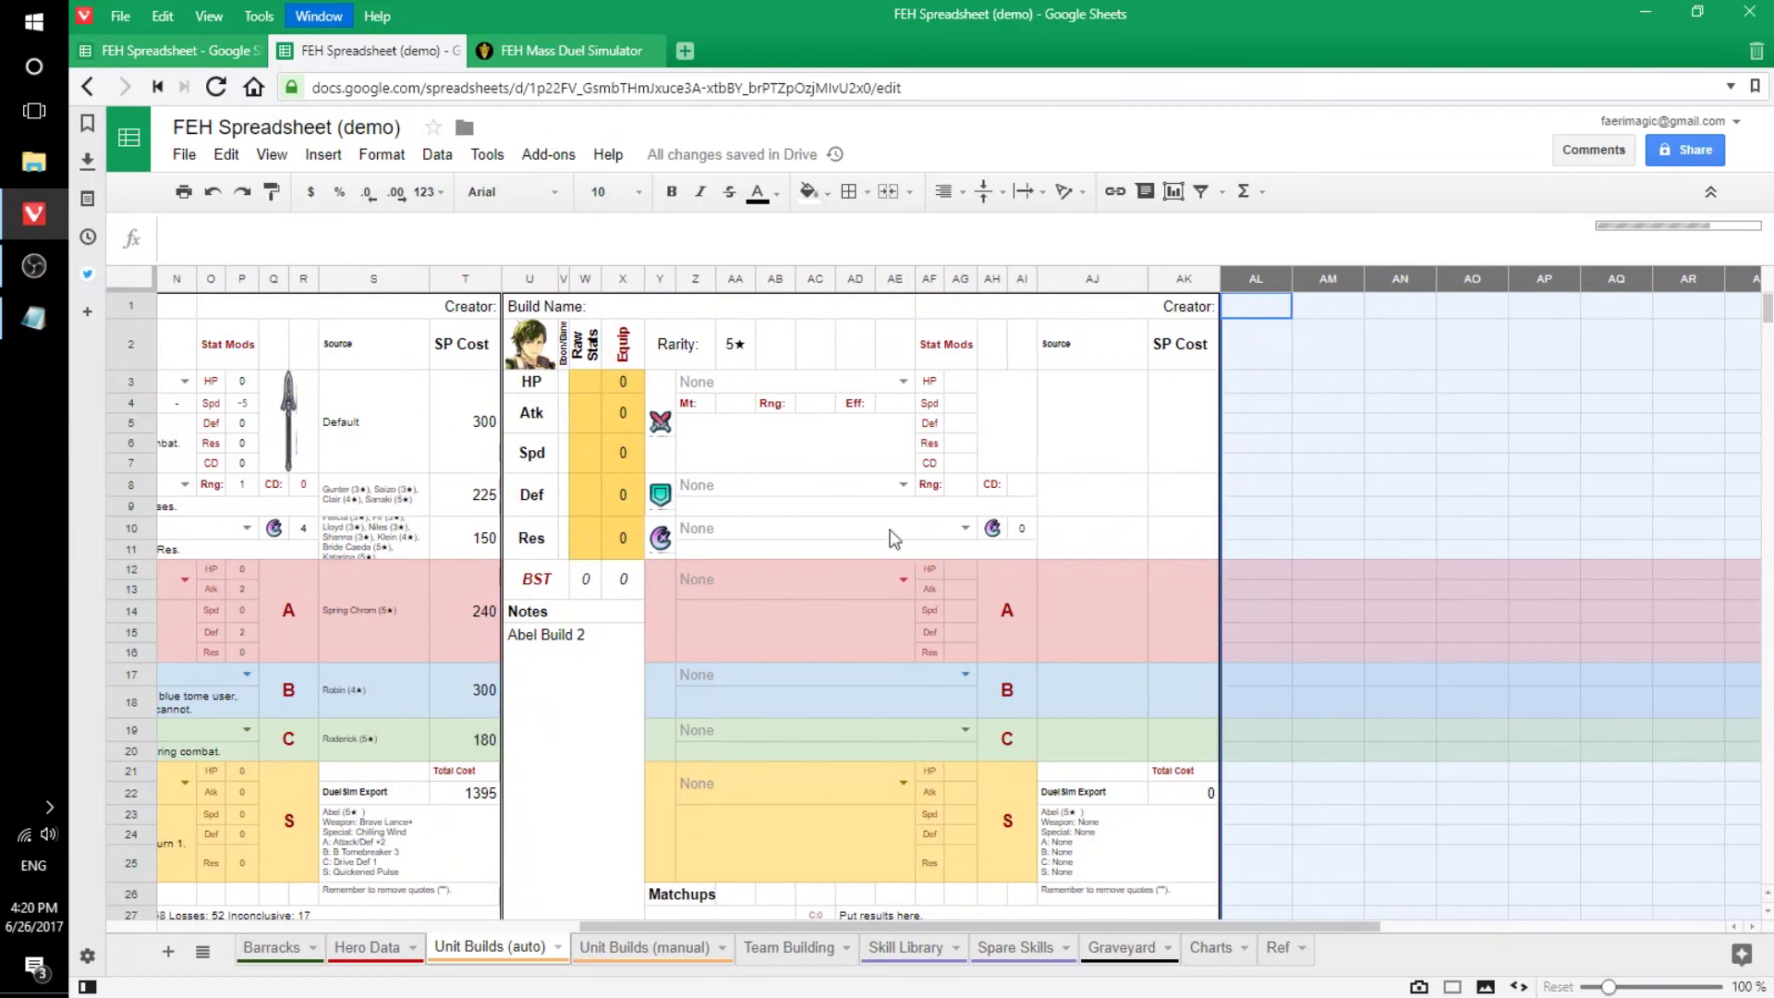
scroll(888, 540, "right", 1)
scroll(816, 559, "right", 3)
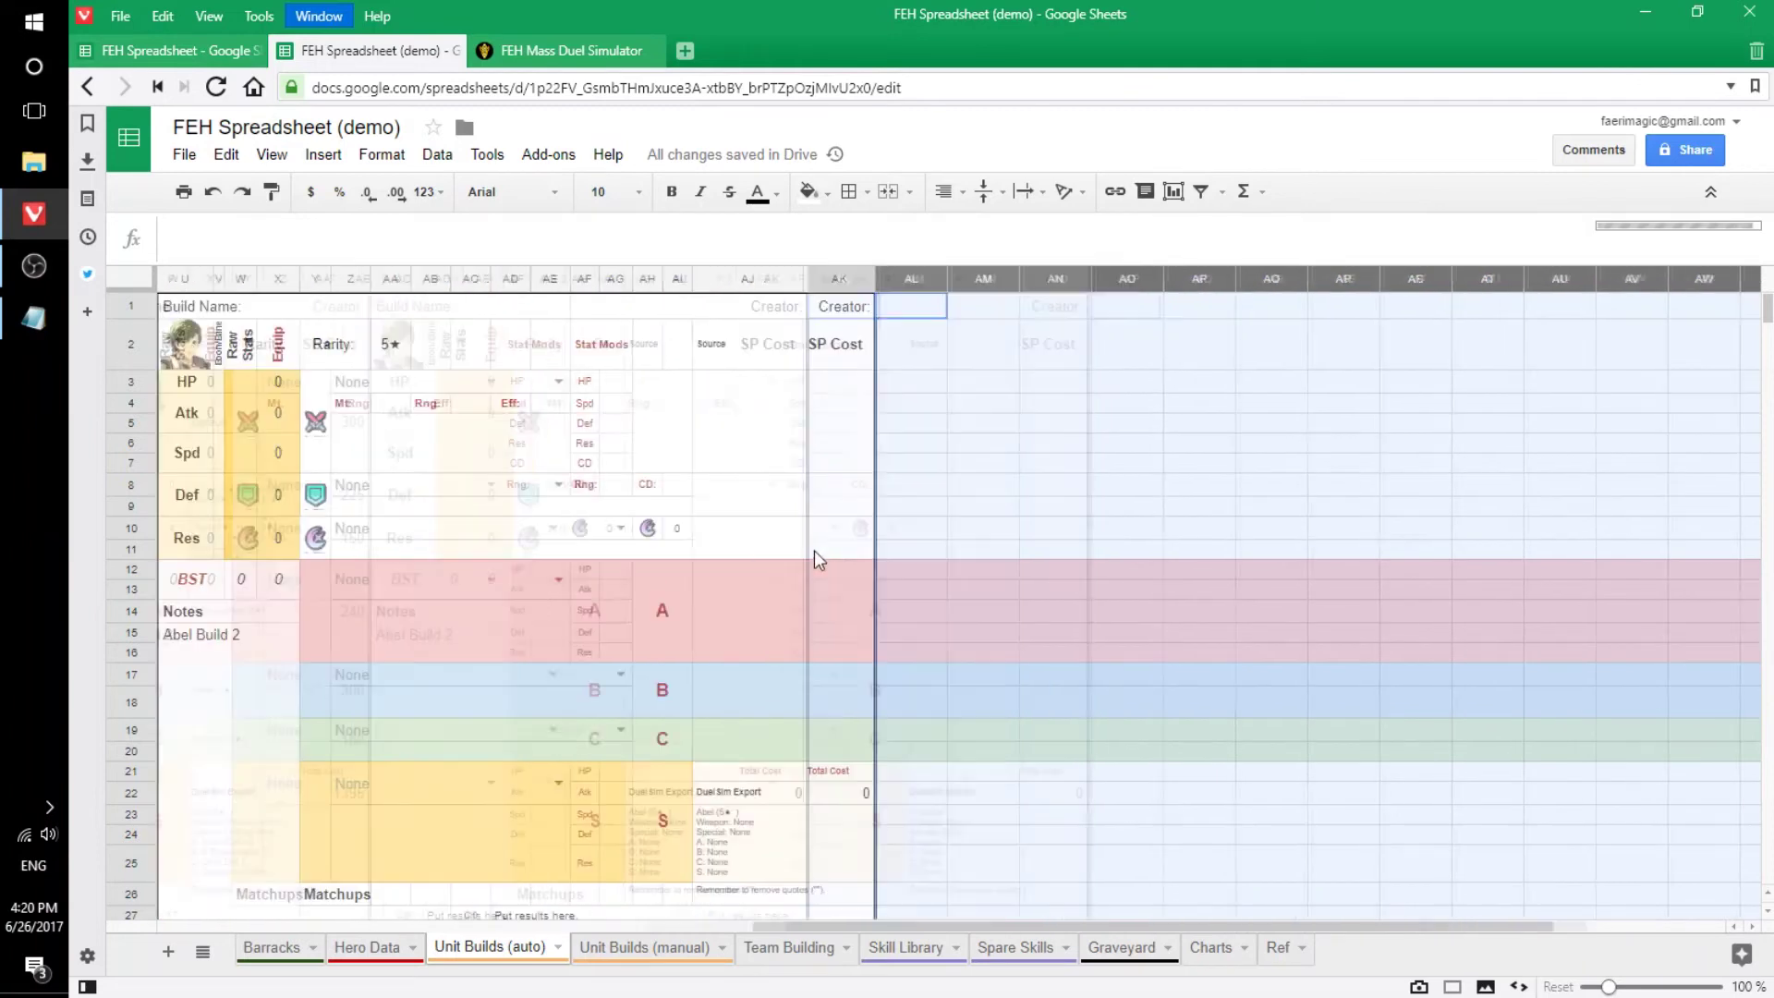
scroll(813, 547, "right", 3)
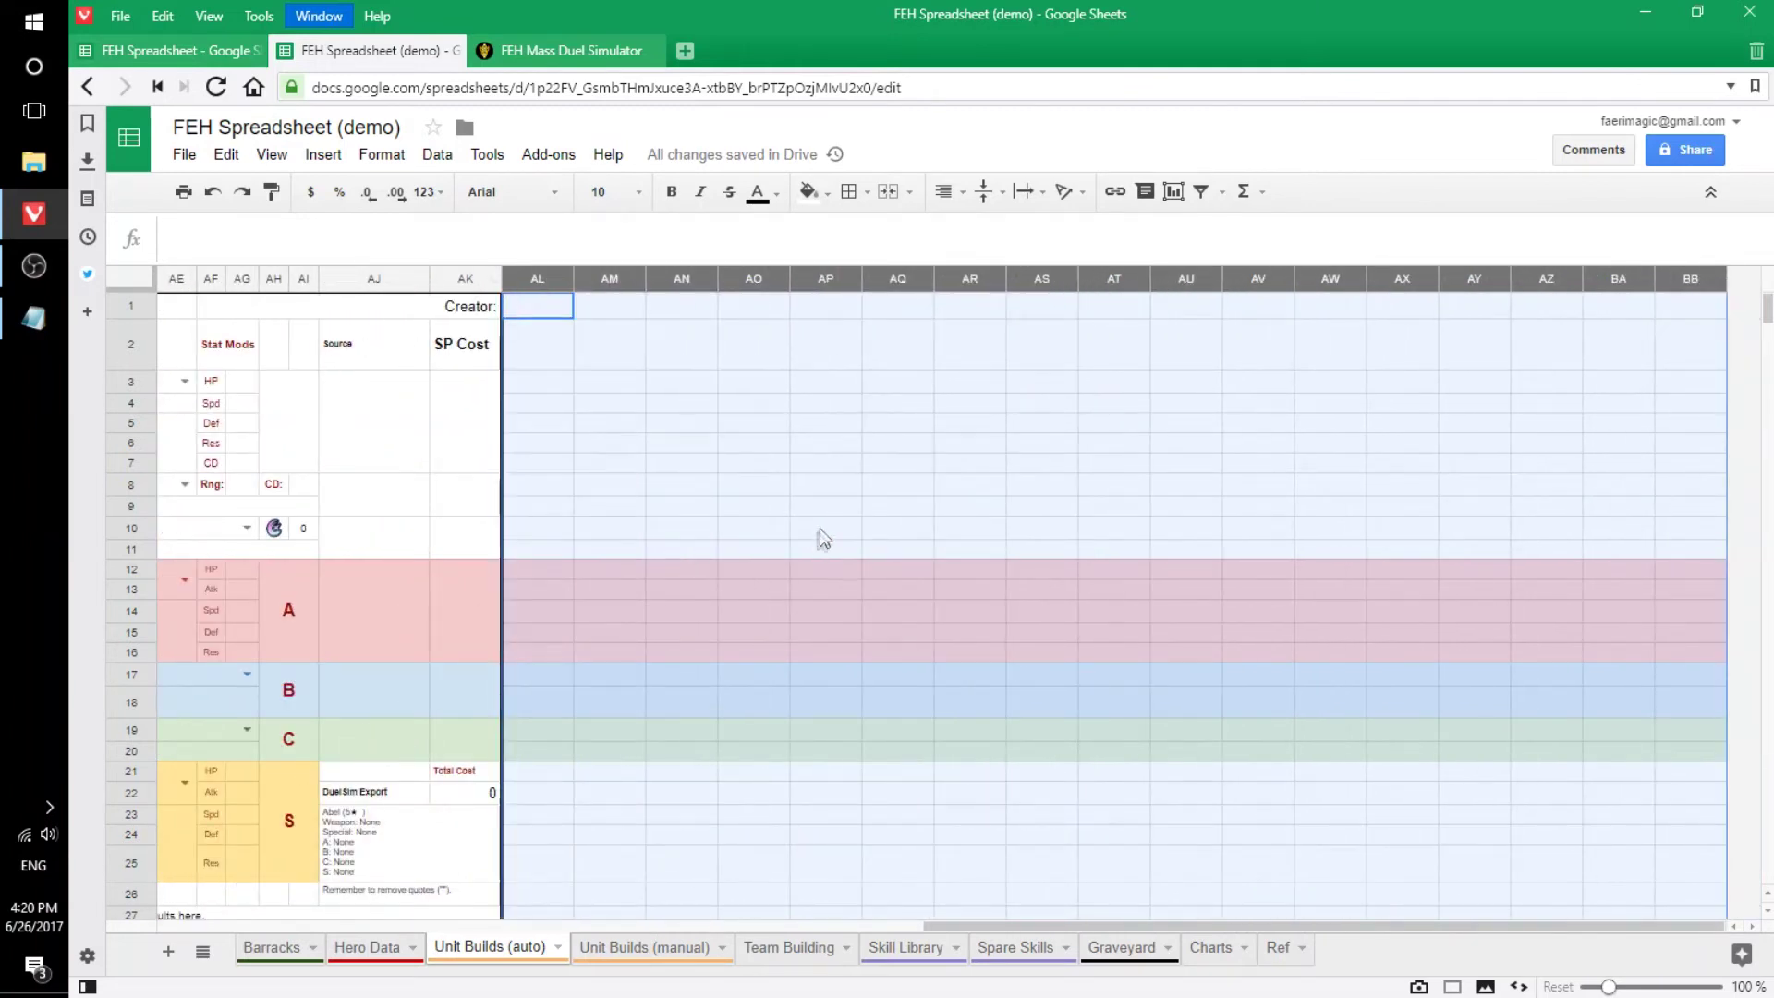
scroll(819, 529, "left", 5)
scroll(1206, 779, "down", 3)
scroll(1206, 779, "up", 3)
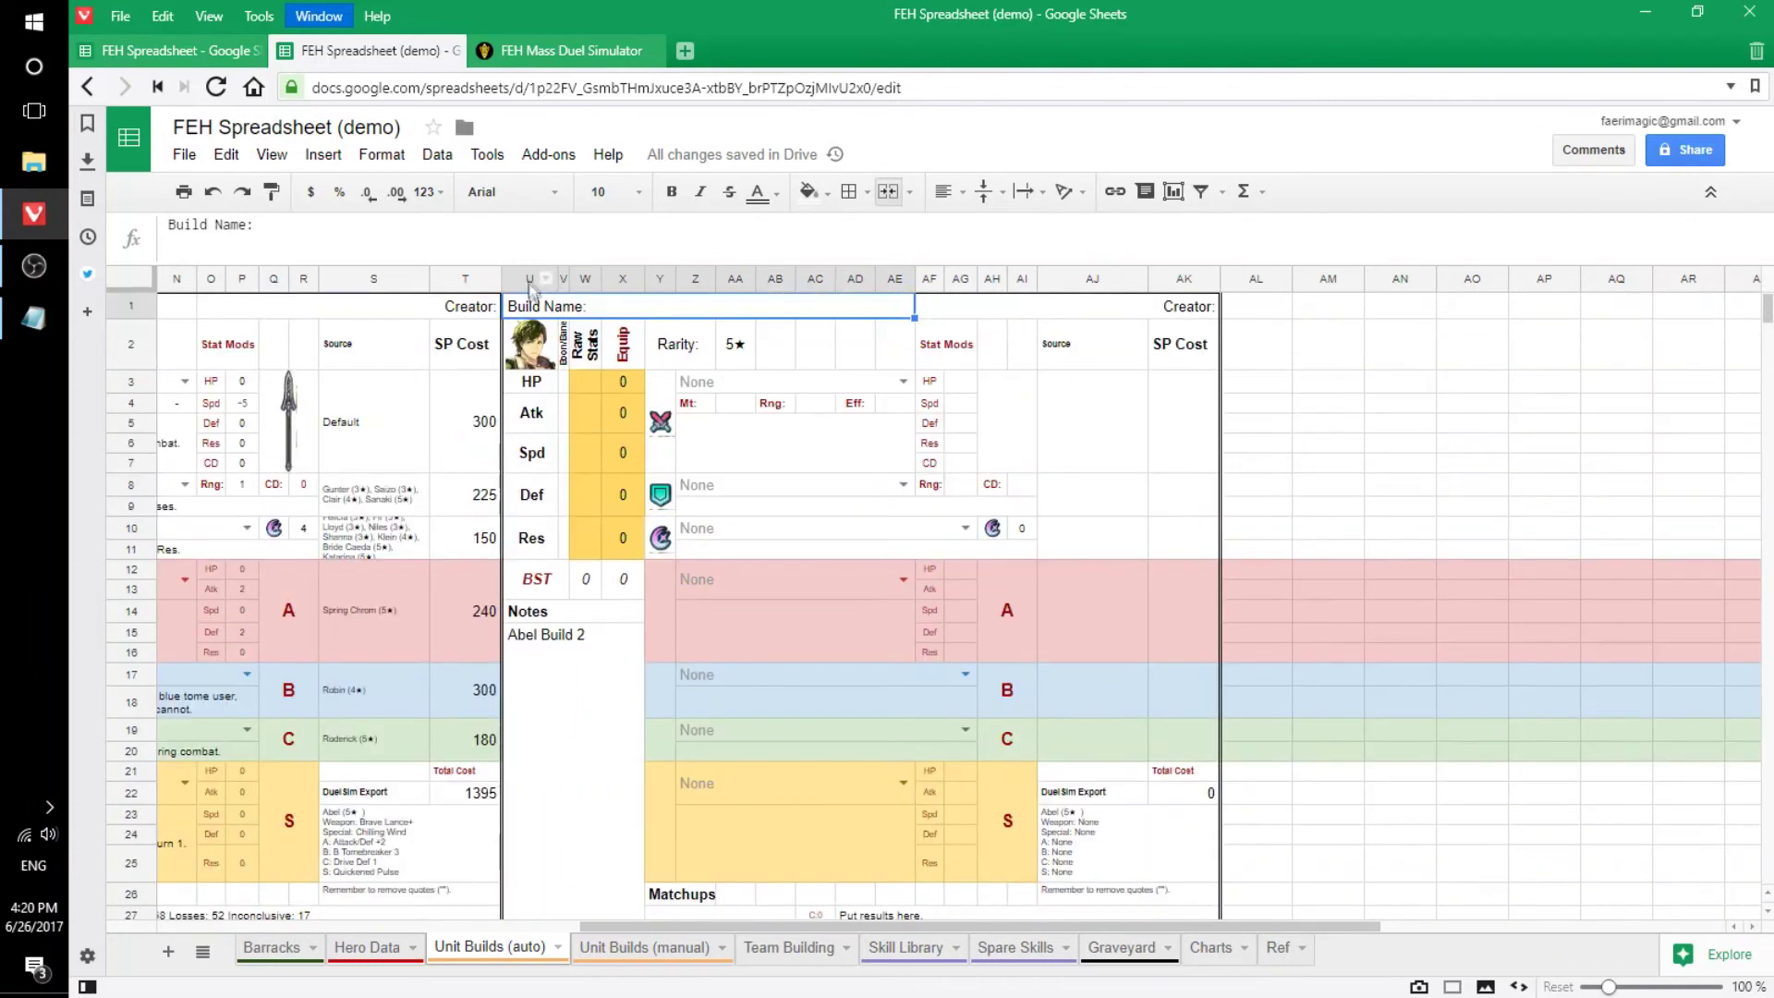
Copy columns U–AK and paste them into the new columns starting at AL.
right_click(1179, 280)
left_click(1211, 332)
left_click(793, 610)
left_click(1118, 391)
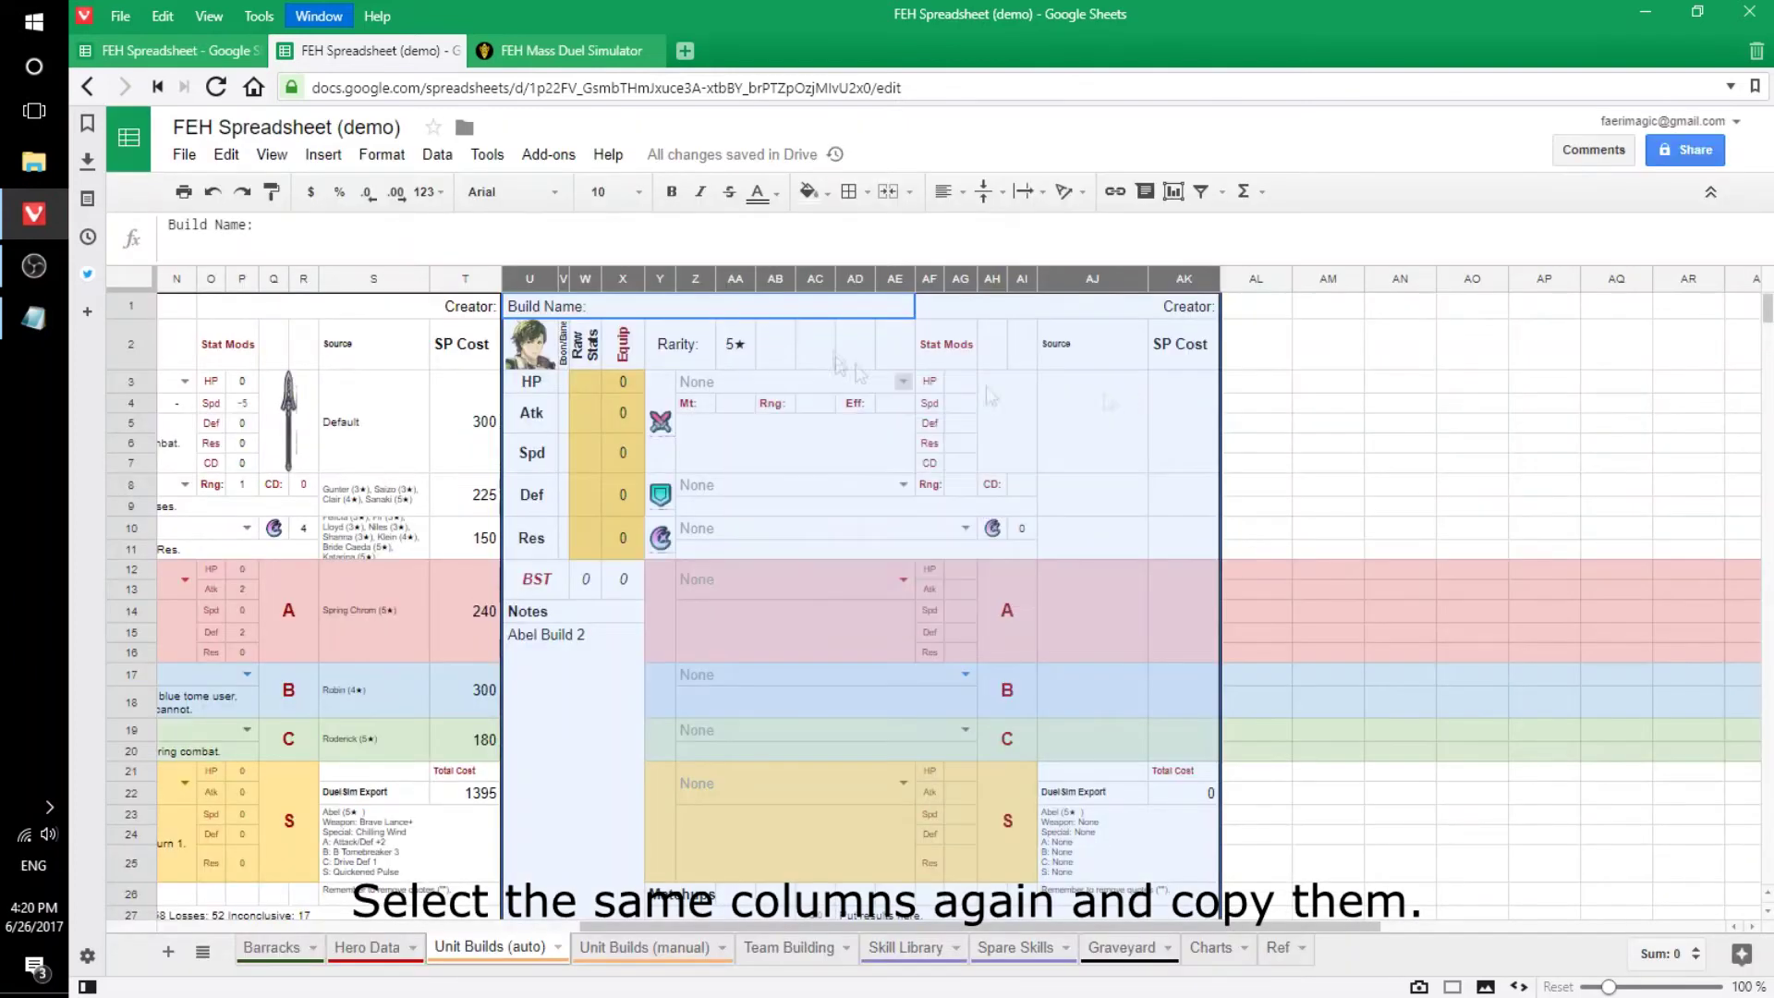
left_click(1256, 278)
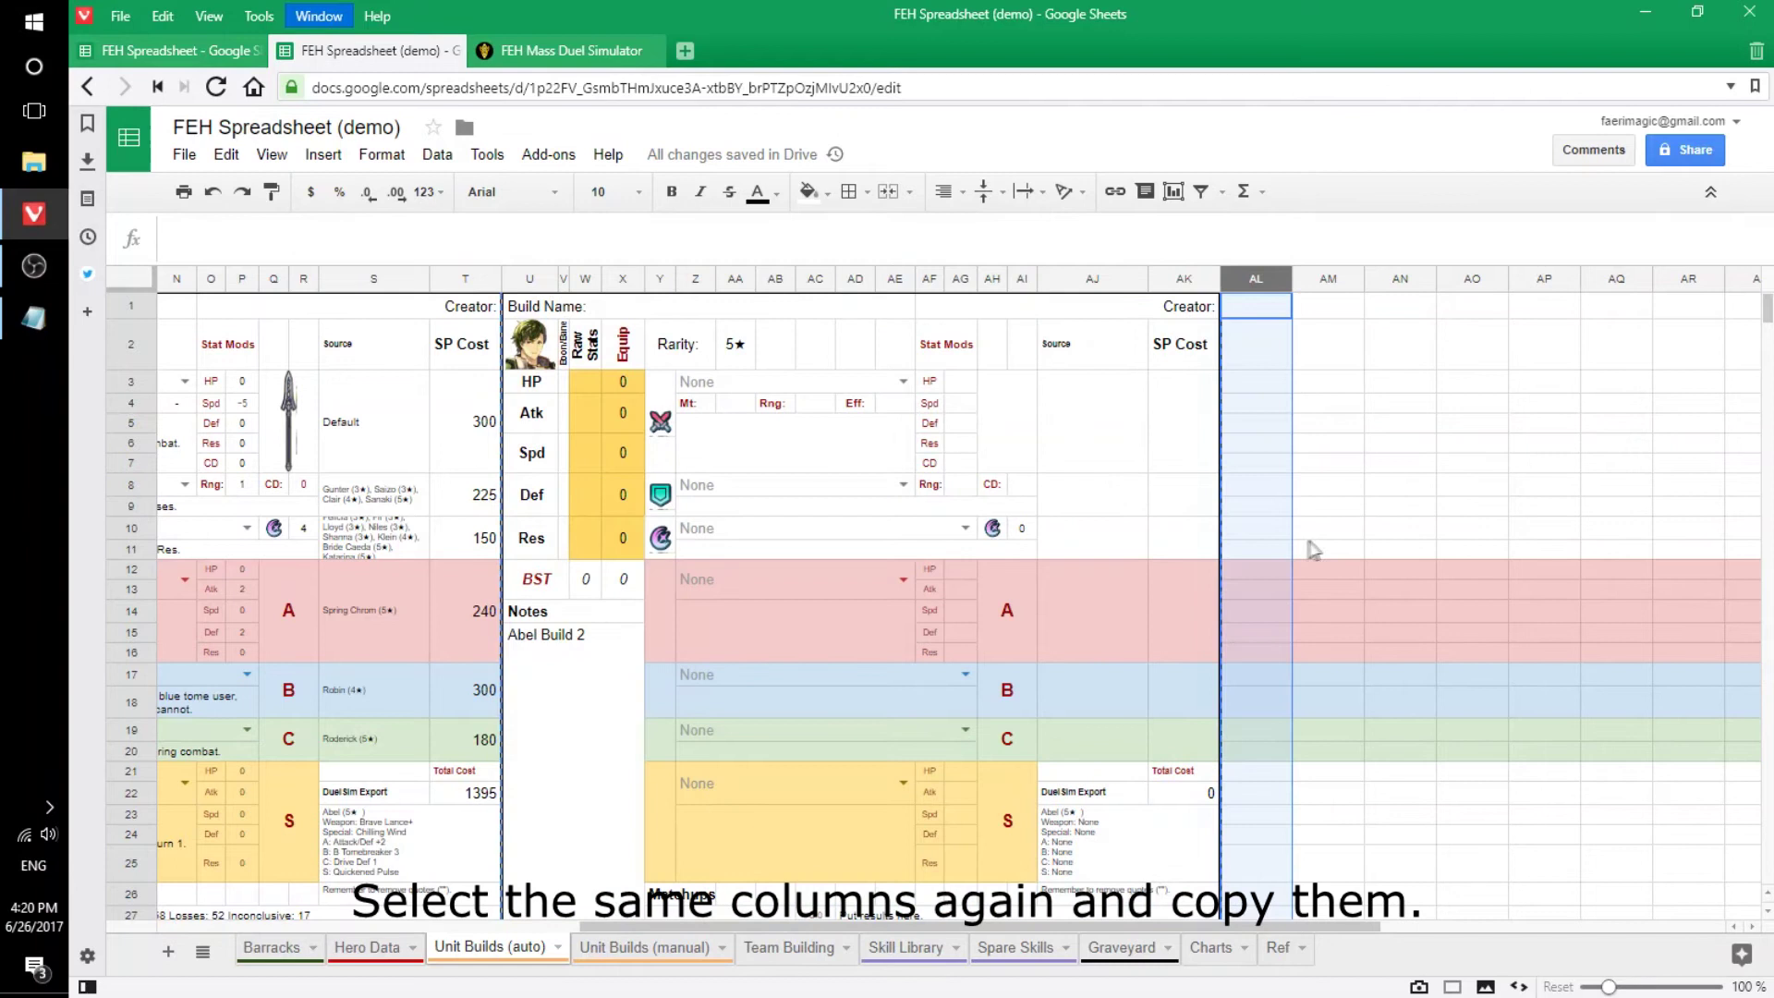
scroll(1288, 542, "right", 5)
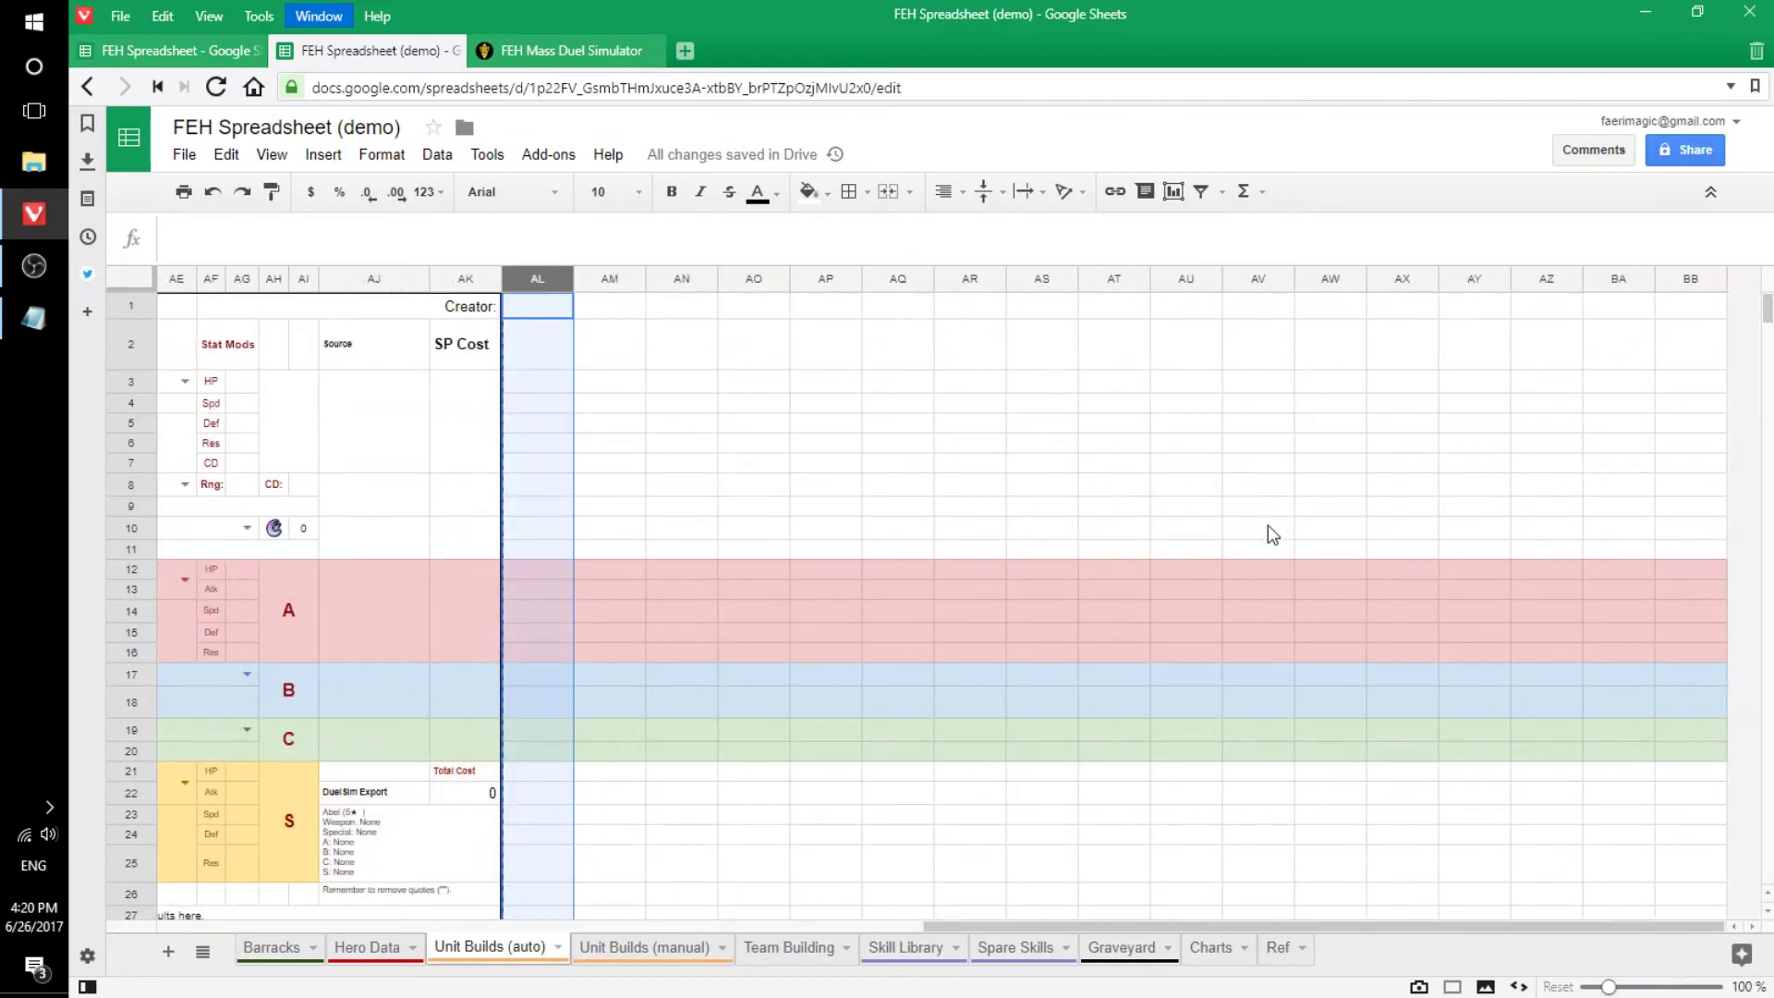
key("ctrl+v")
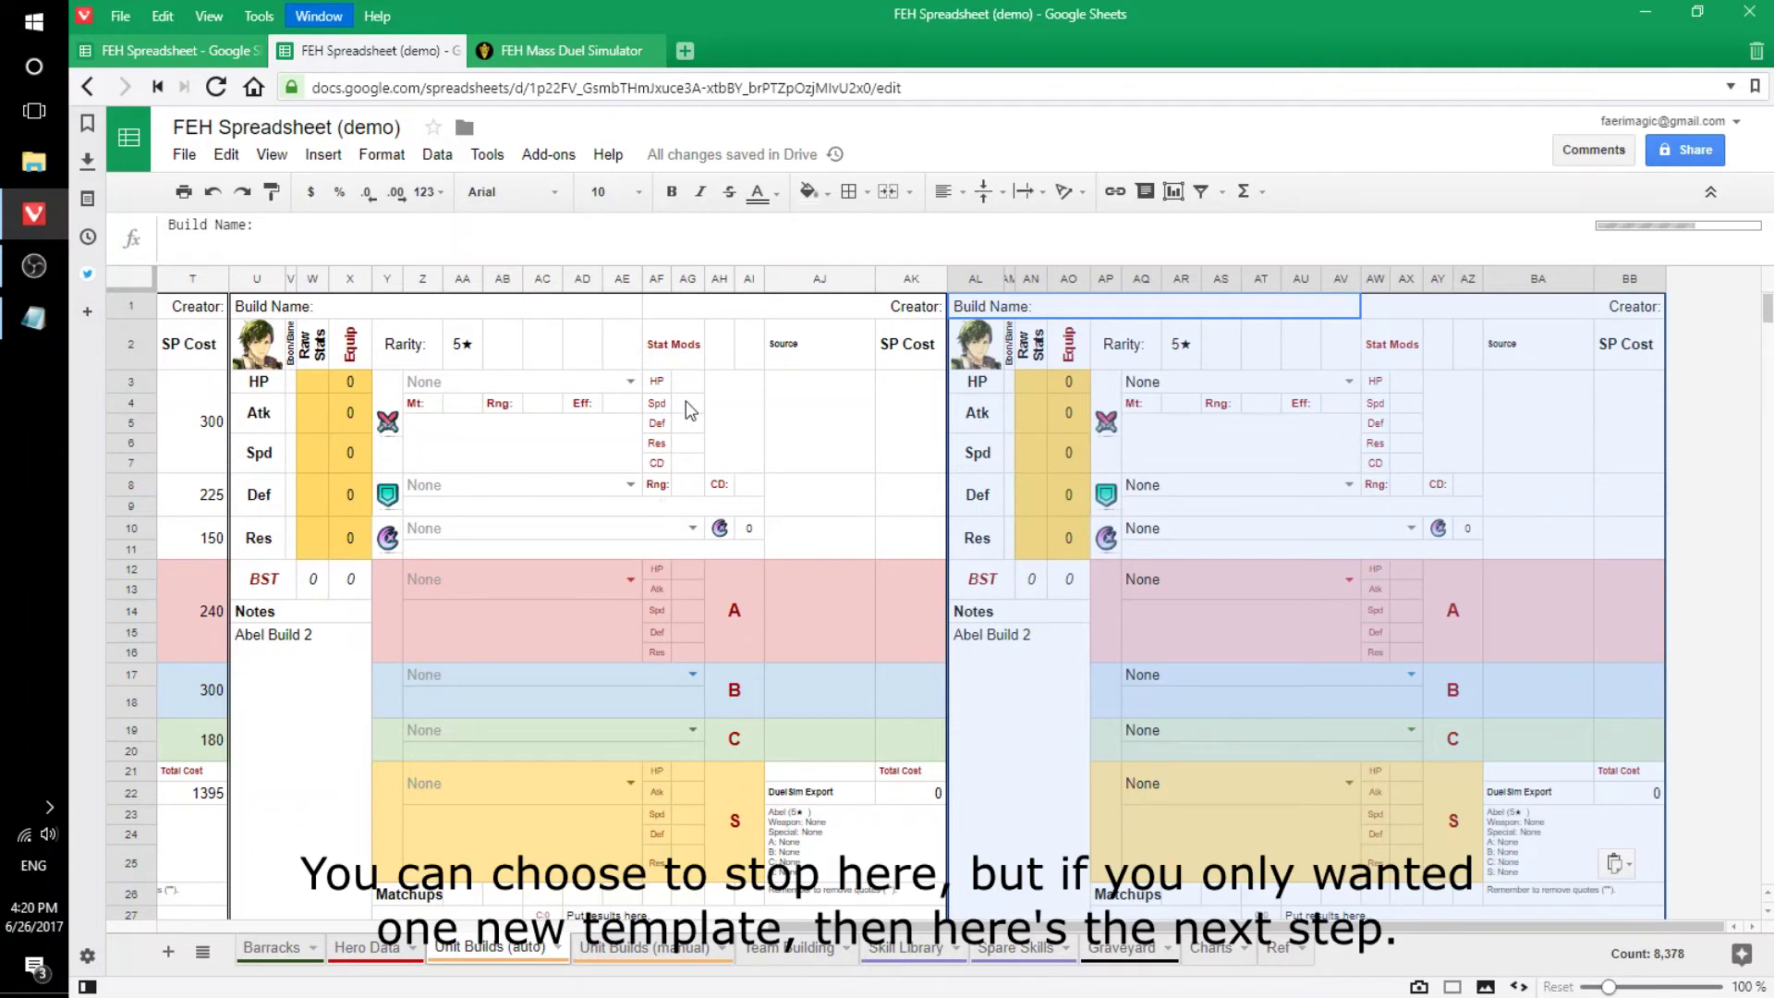
Set the new build's weapon to Firesweep Lance+, then clear columns AL–BB.
left_click(1350, 382)
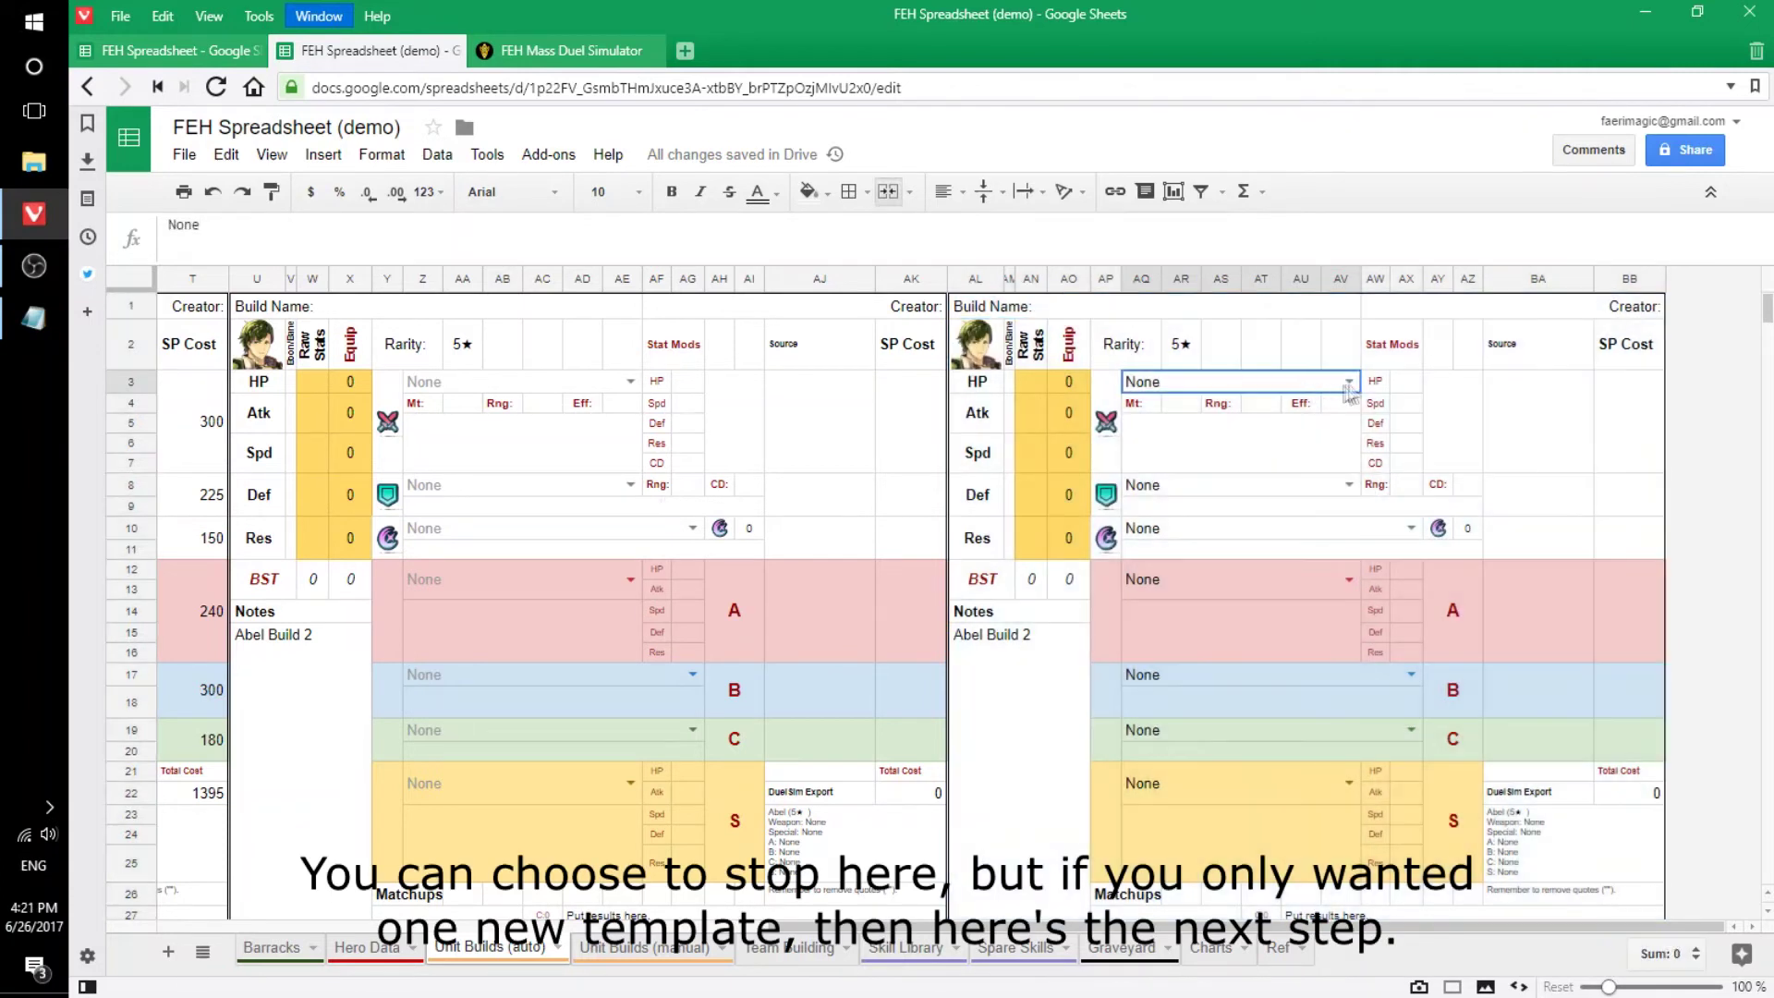
left_click(1192, 631)
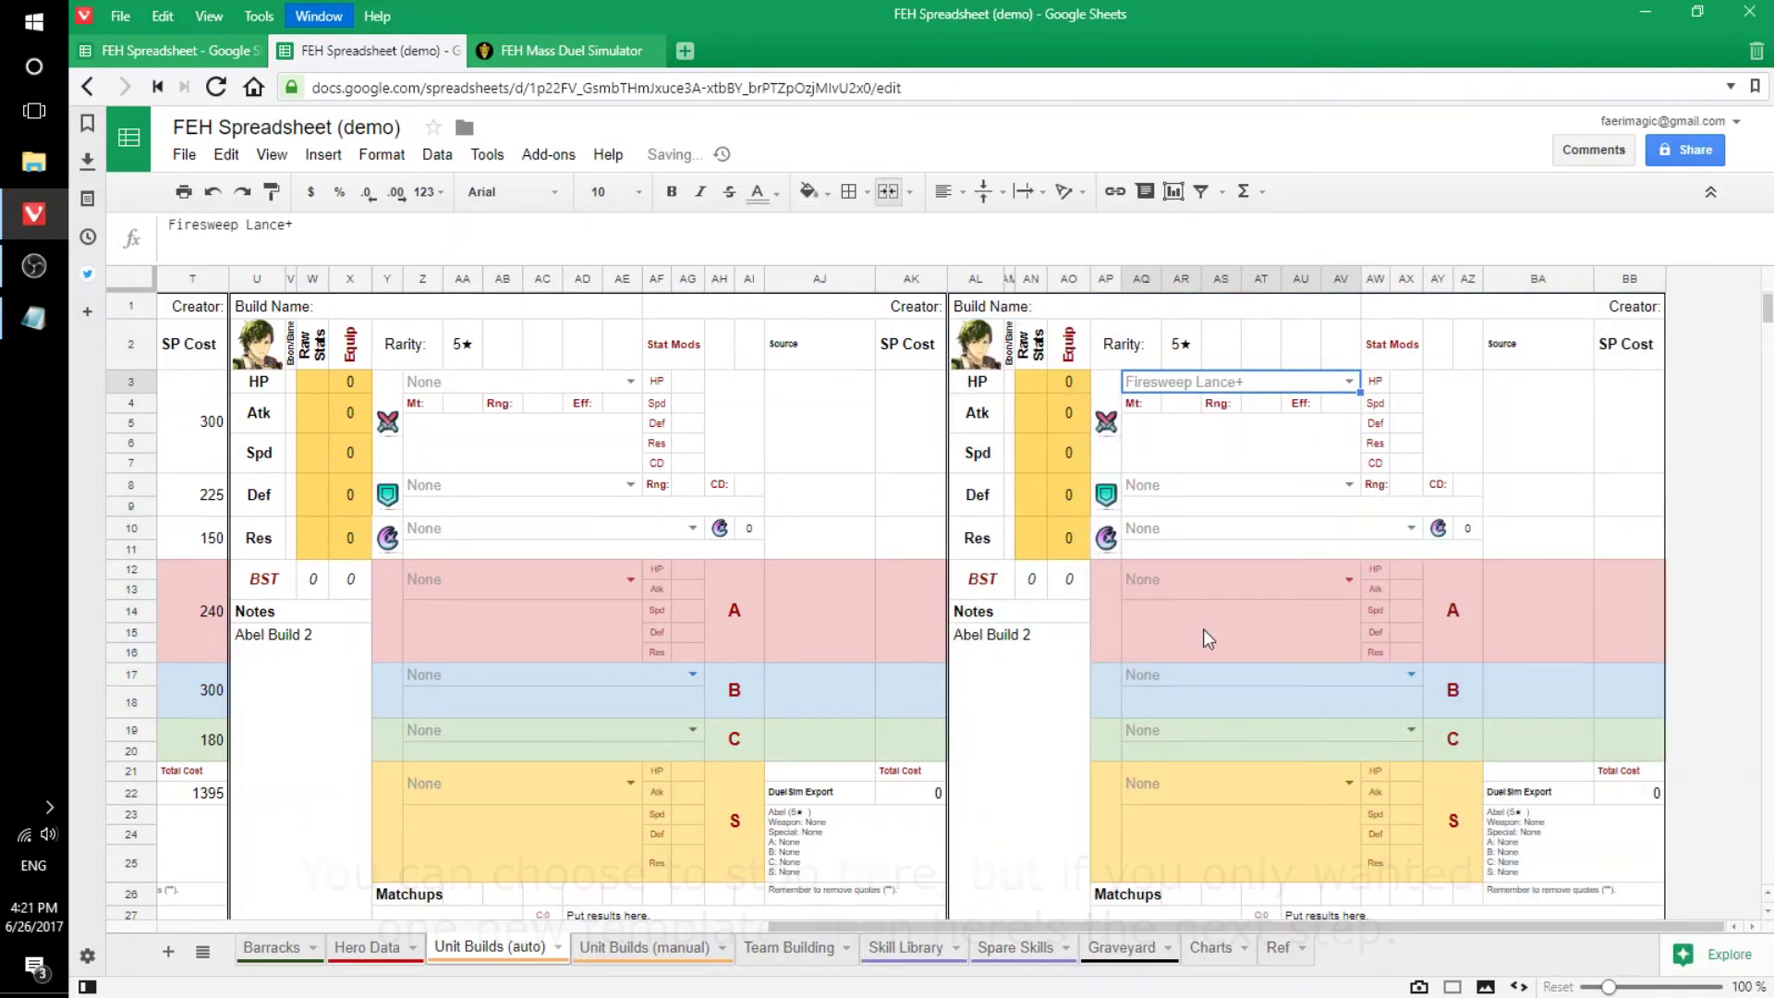
left_click_drag(975, 278, 1629, 278)
right_click(1370, 278)
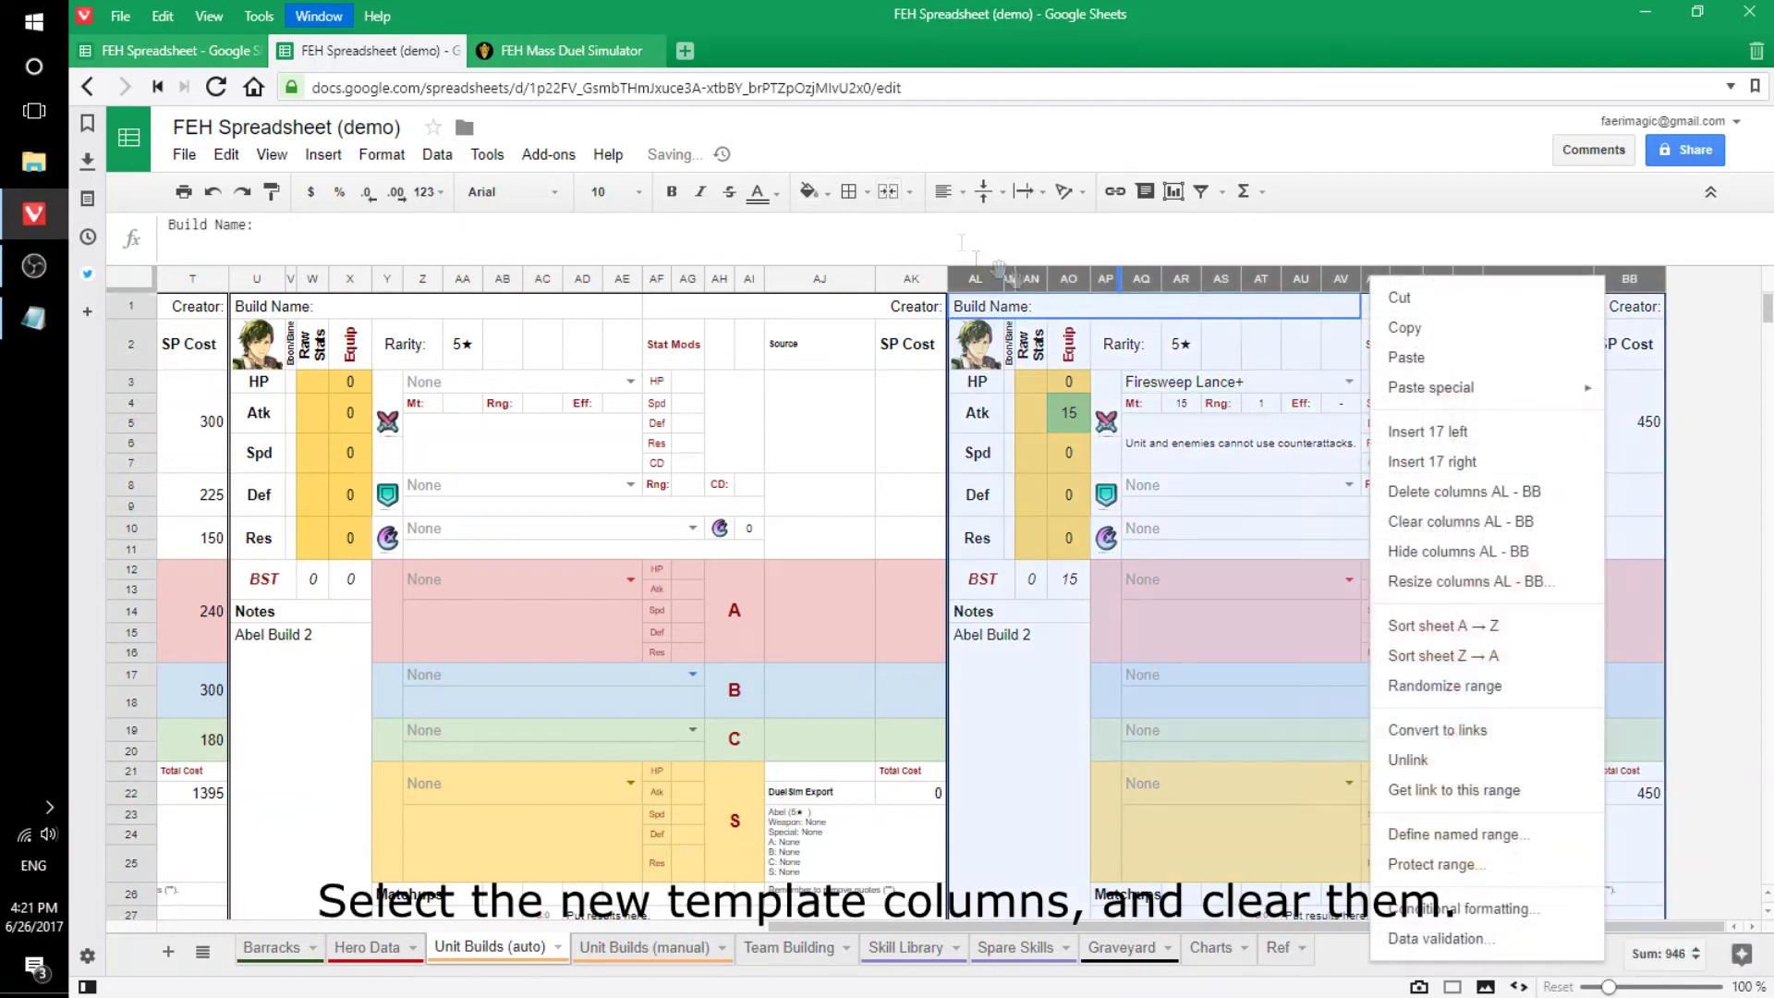
left_click(1460, 520)
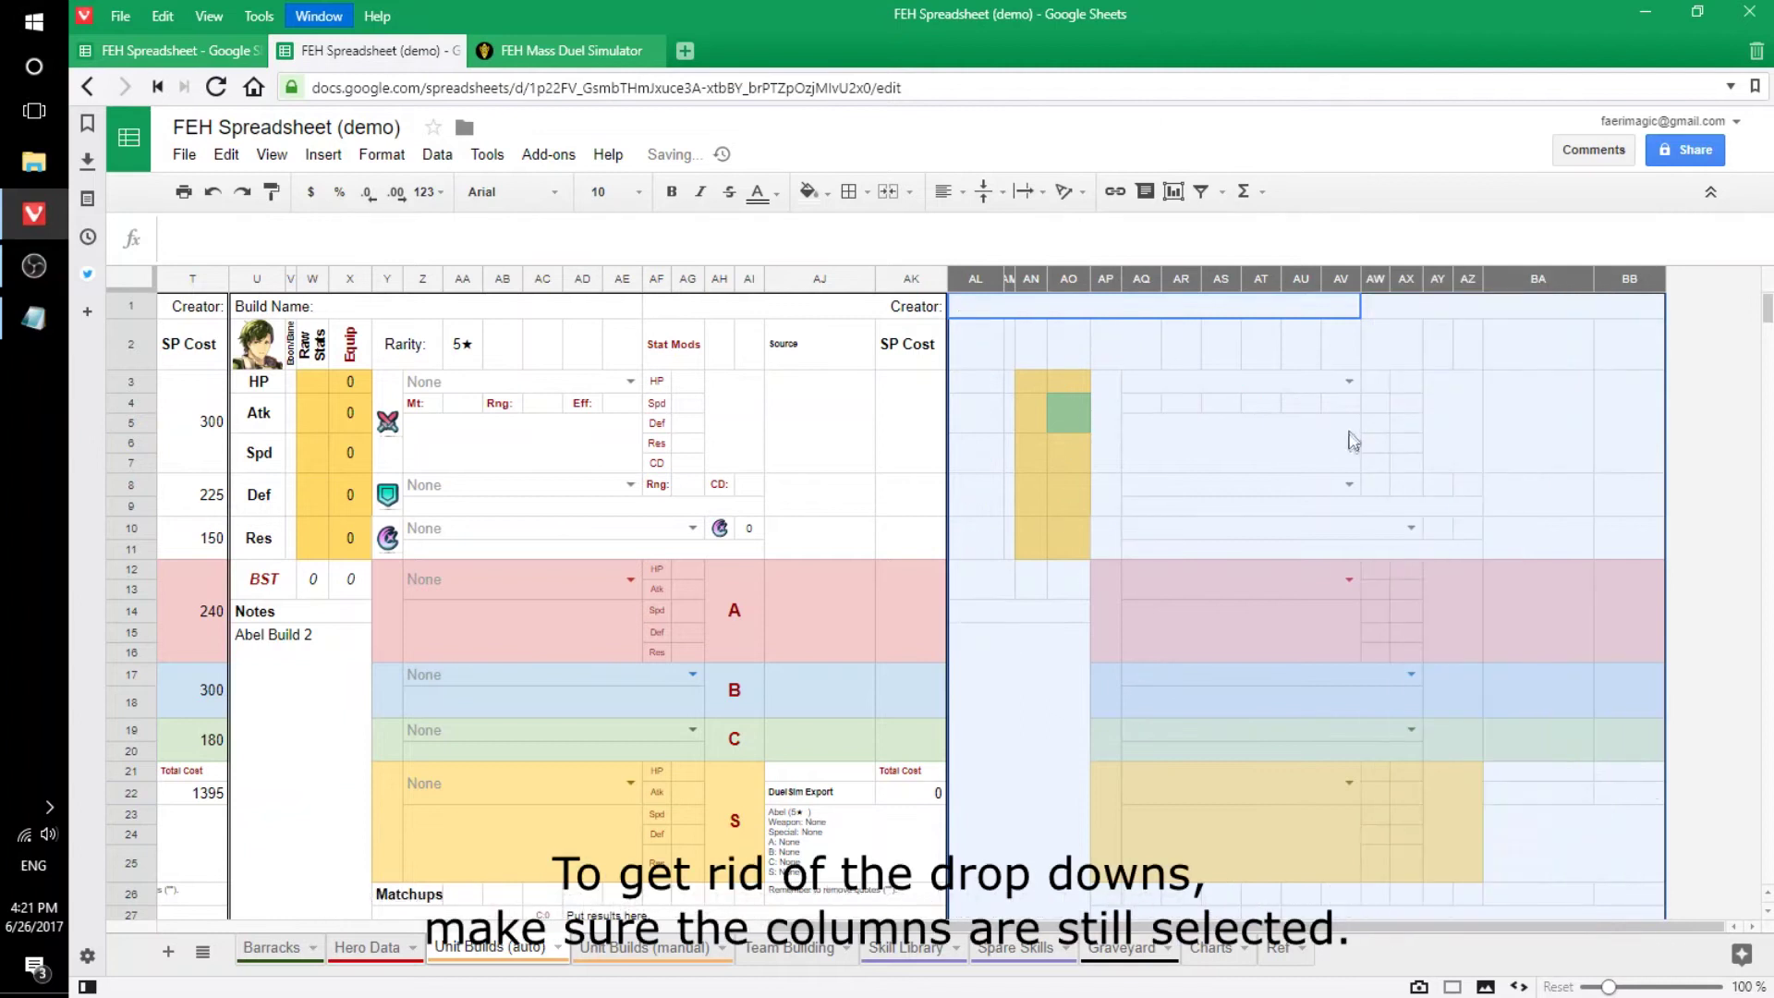
Remove the data validation dropdowns from columns AL–BB.
left_click(438, 155)
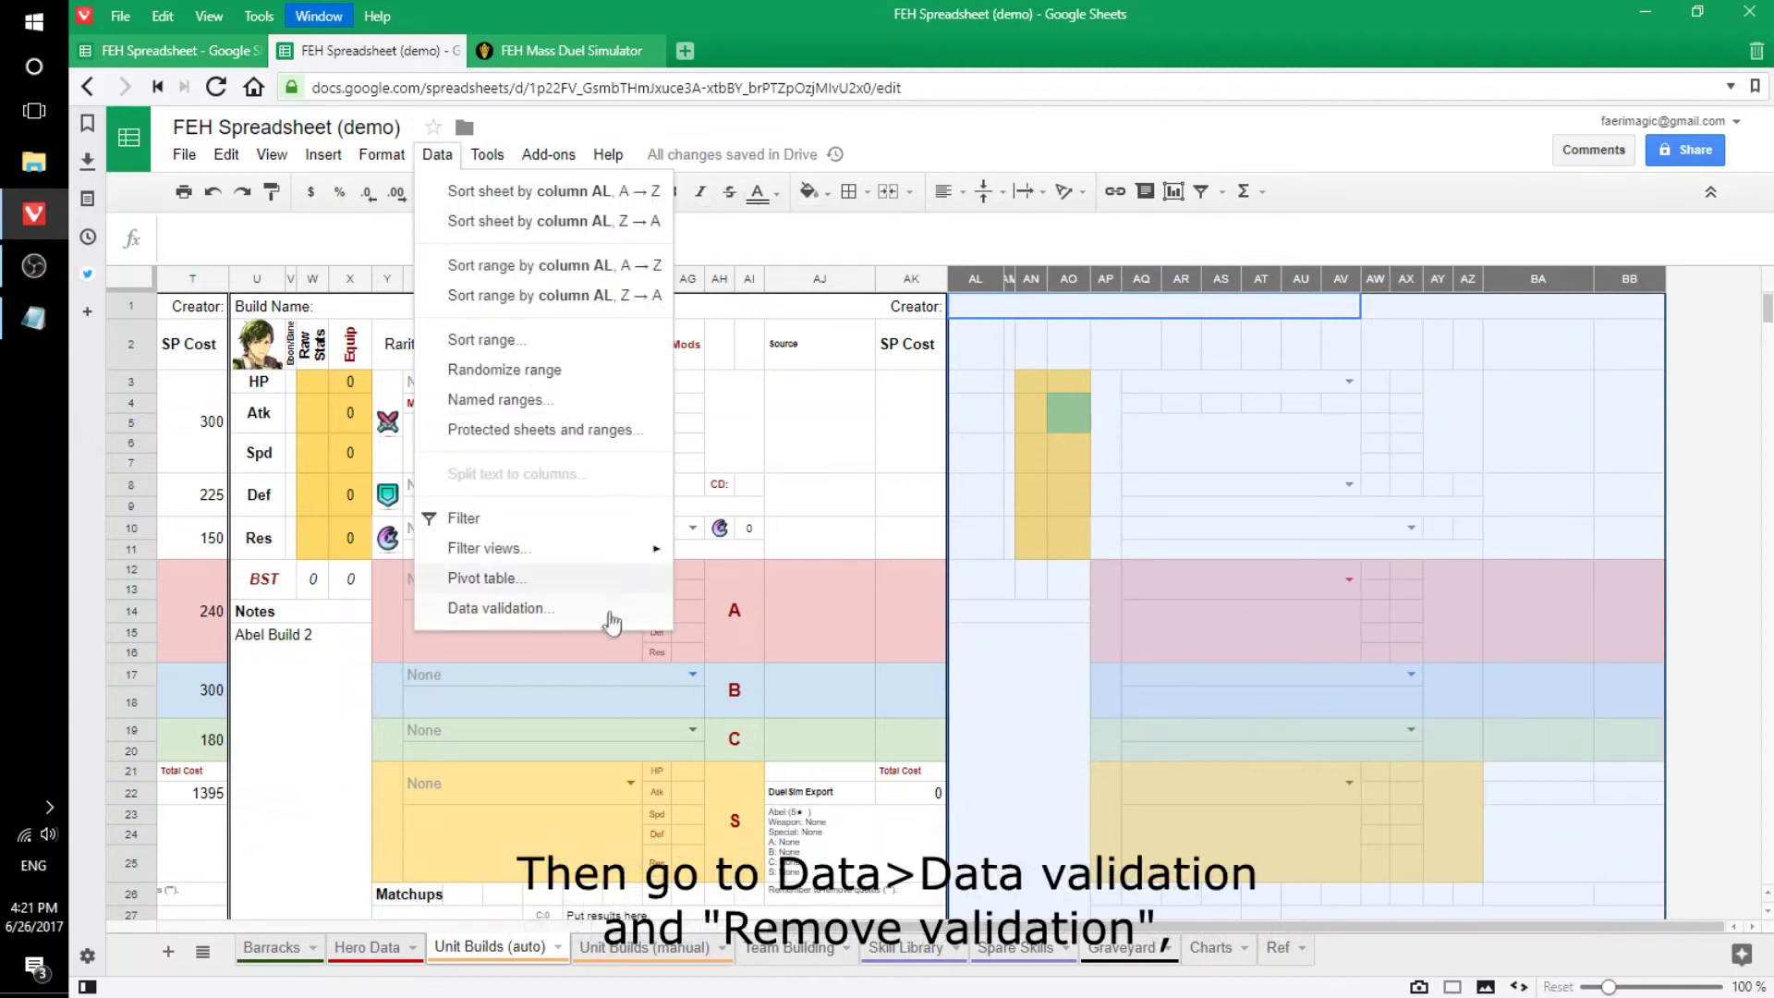
left_click(553, 610)
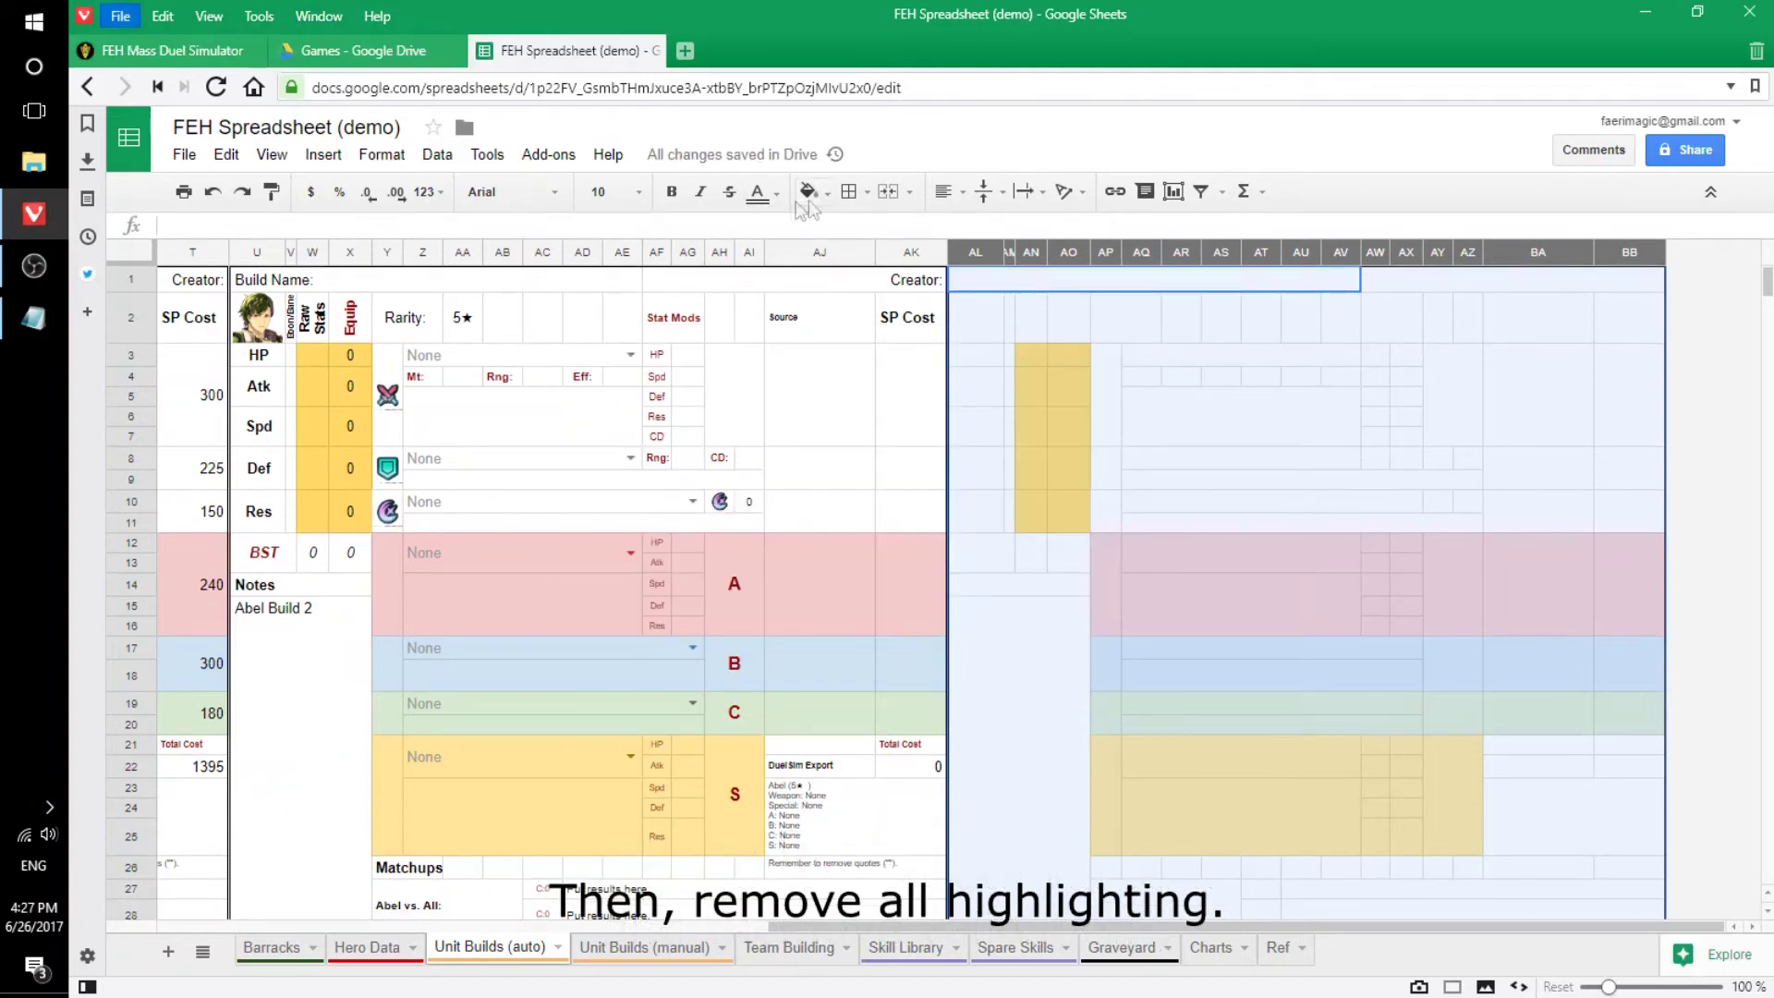
left_click(808, 194)
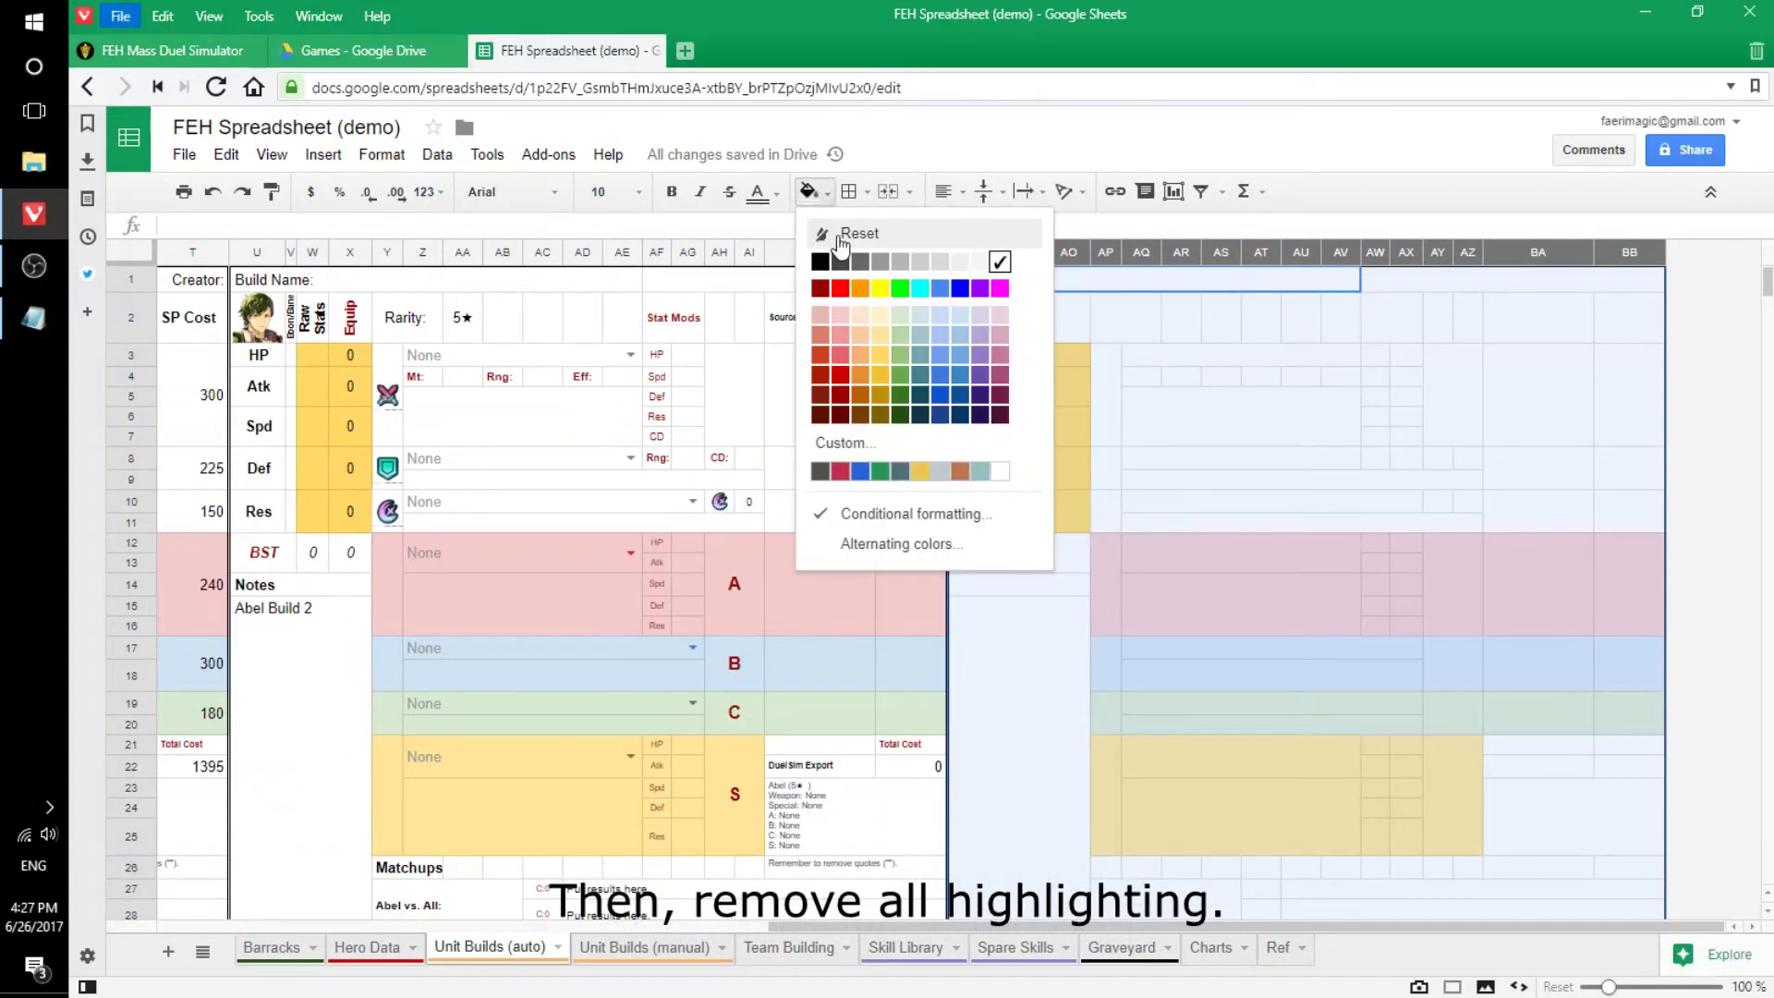
Remove the fill colours from columns AL–BB.
left_click(870, 310)
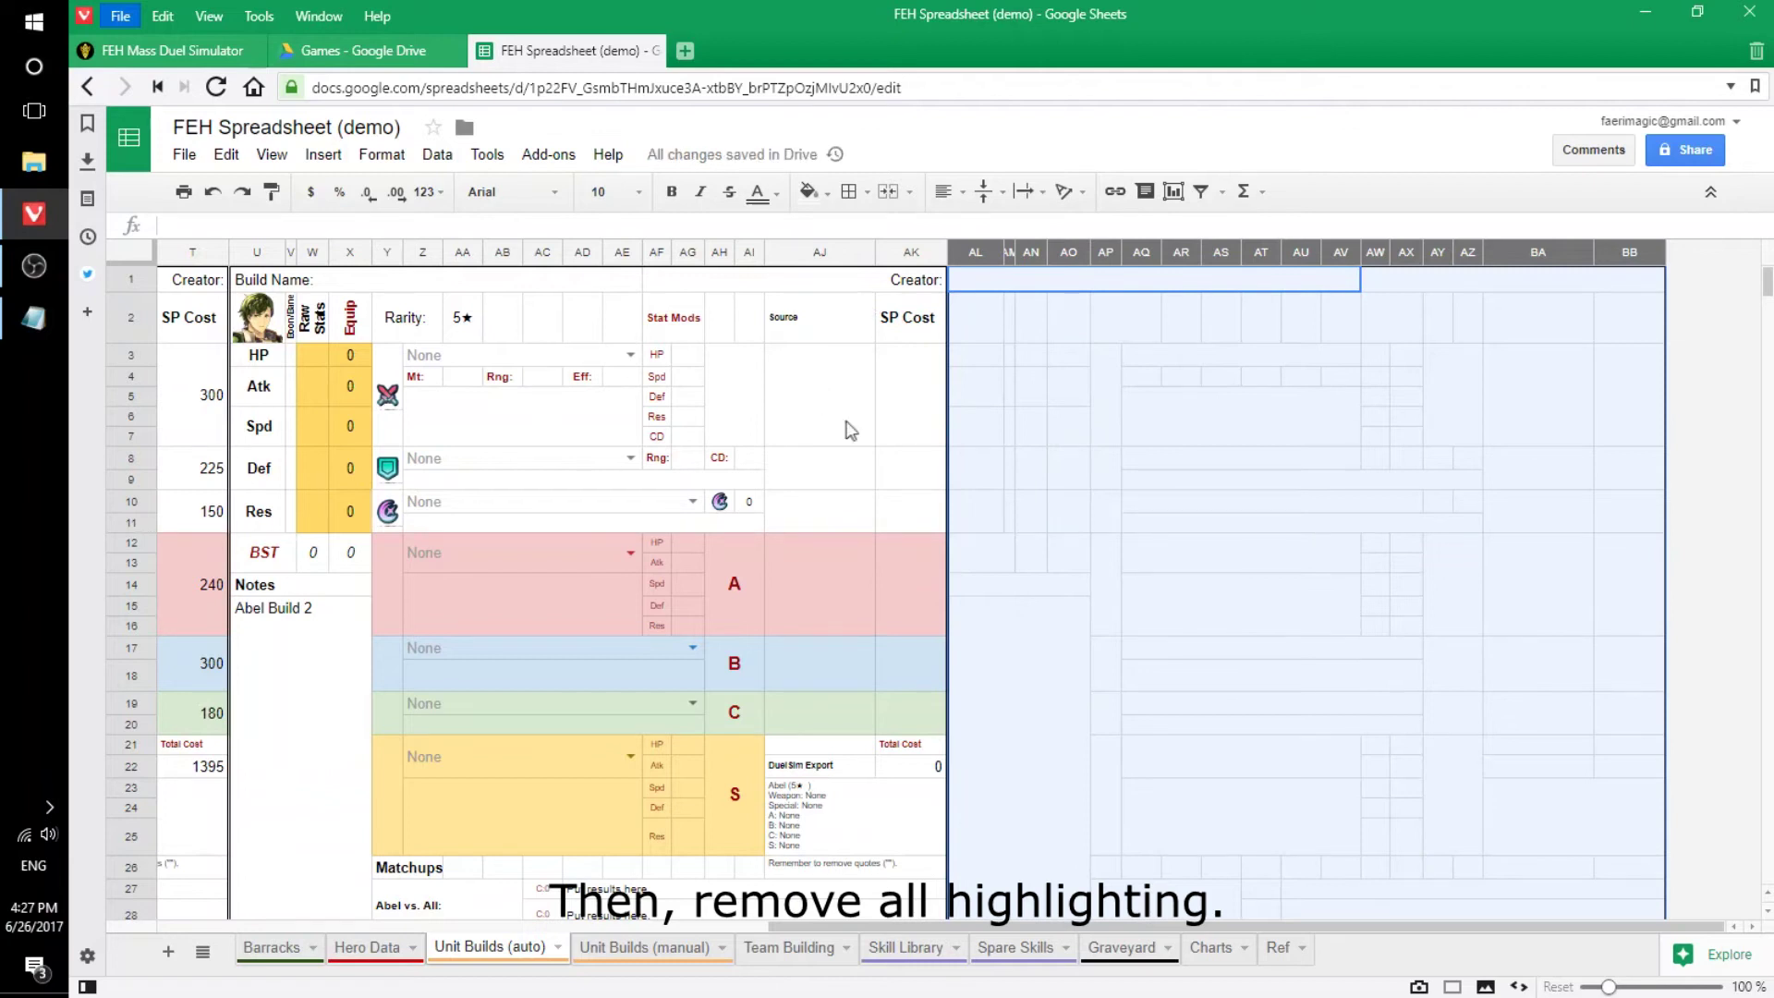
scroll(616, 553, "down", 6)
scroll(617, 552, "down", 1)
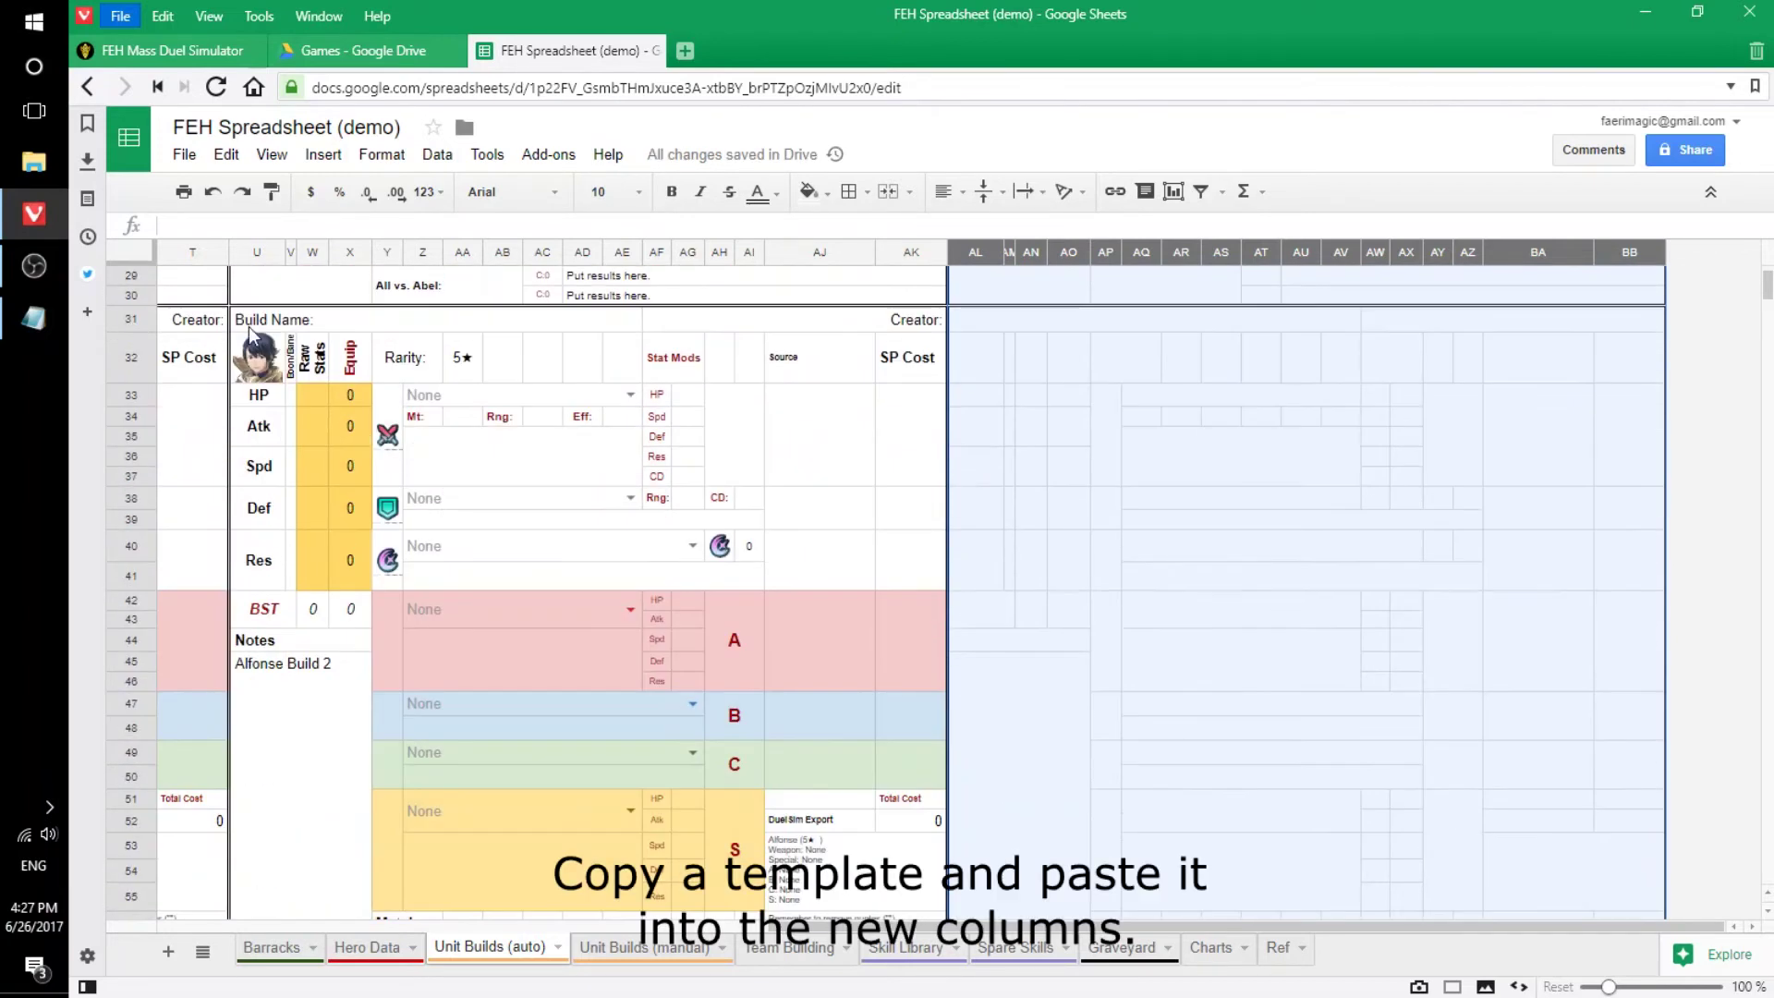
left_click(255, 323)
scroll(720, 624, "down", 3)
scroll(663, 635, "up", 1)
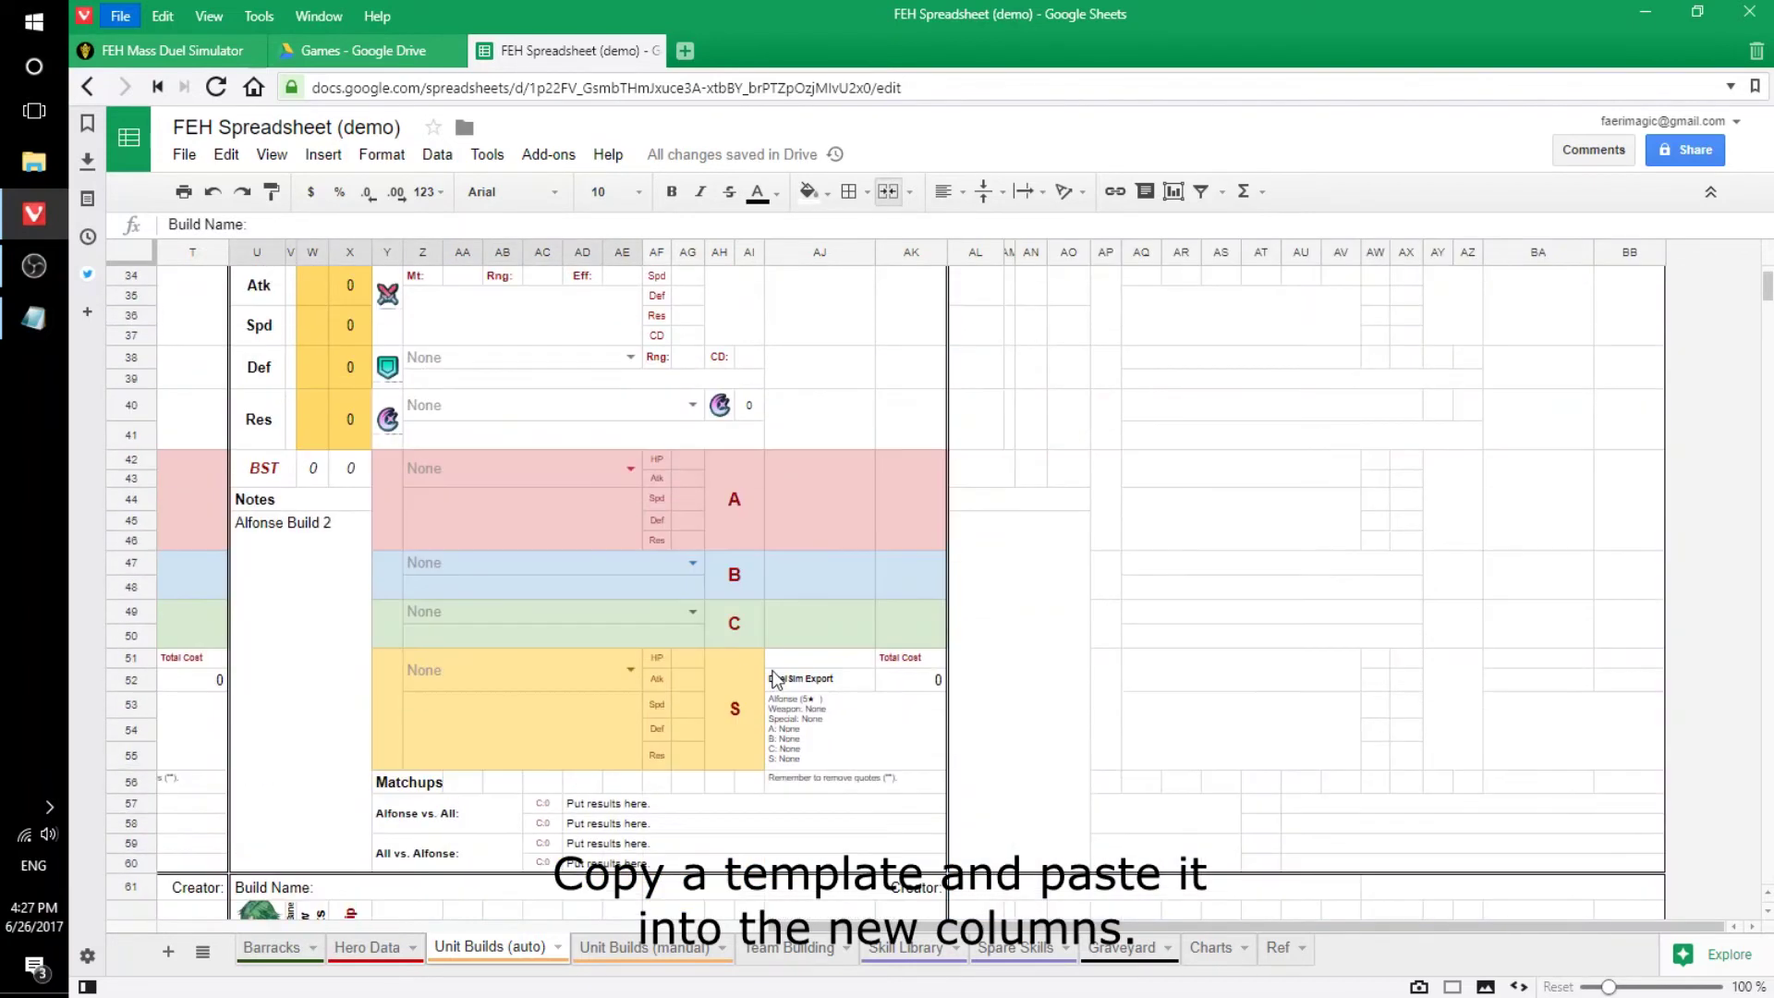
scroll(773, 669, "up", 1)
scroll(773, 669, "down", 1)
Copy Alfonse's second-build template block and paste it at AL31, then scroll down to Alm Build 2.
left_click(920, 890, "shift")
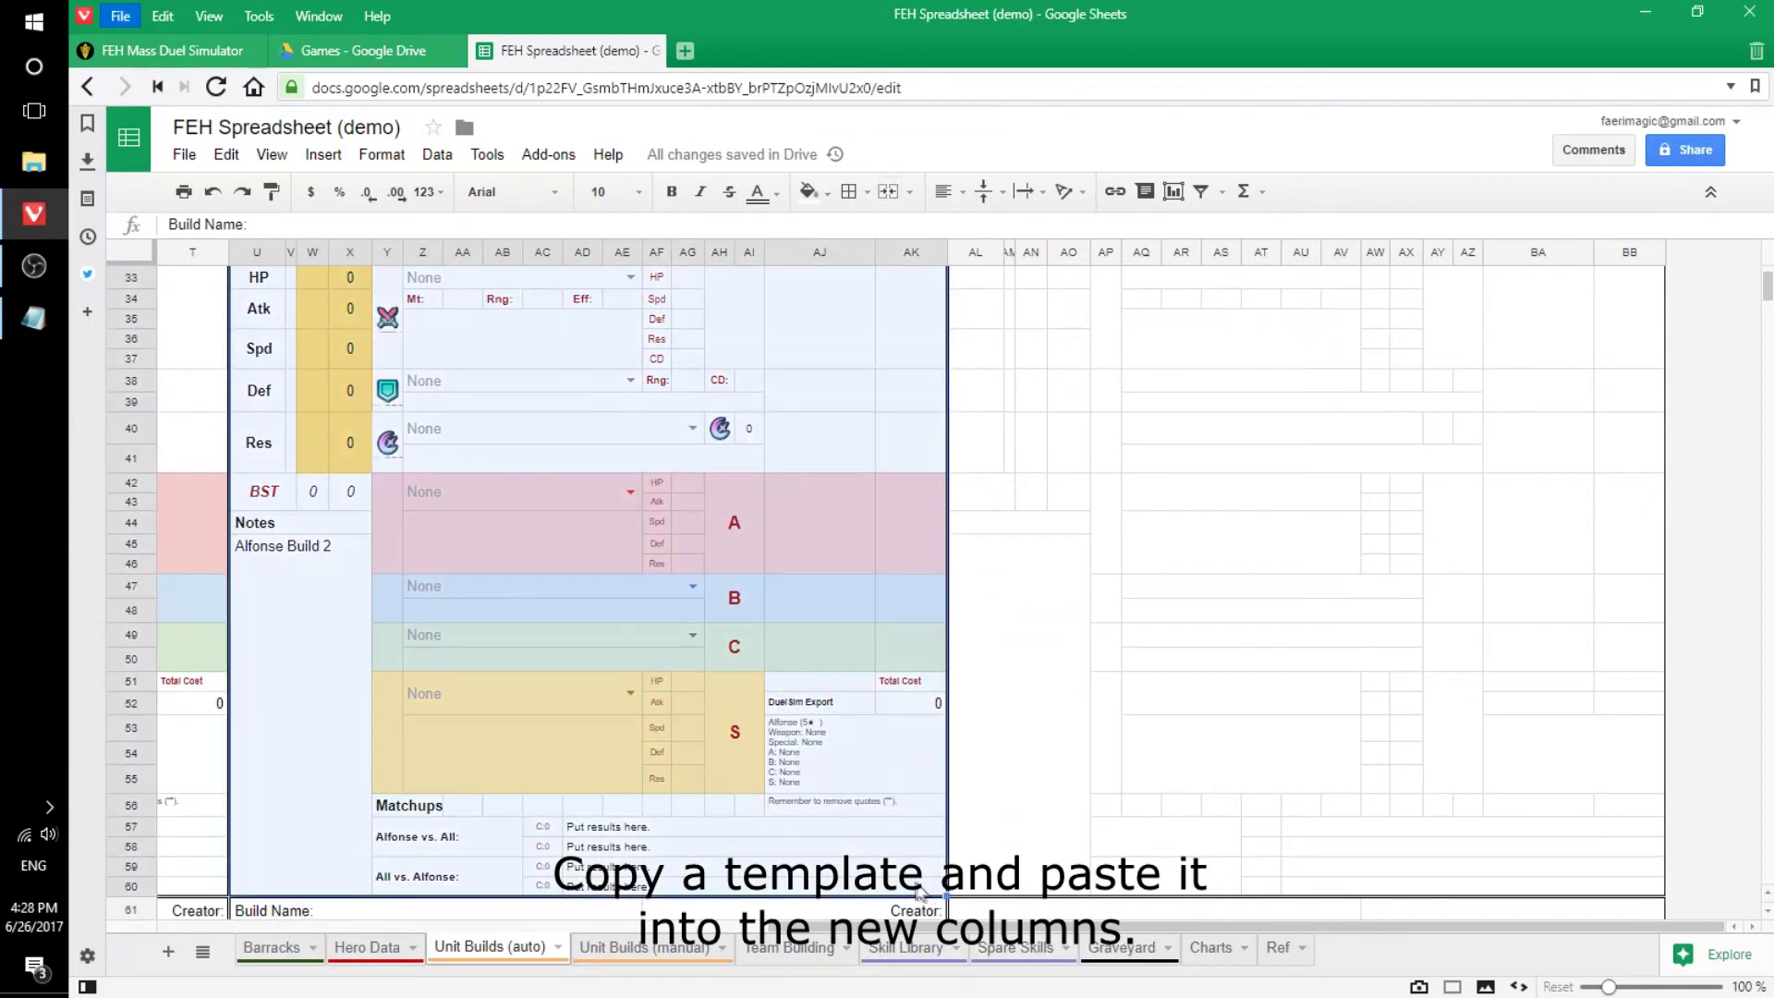
key("ctrl+c")
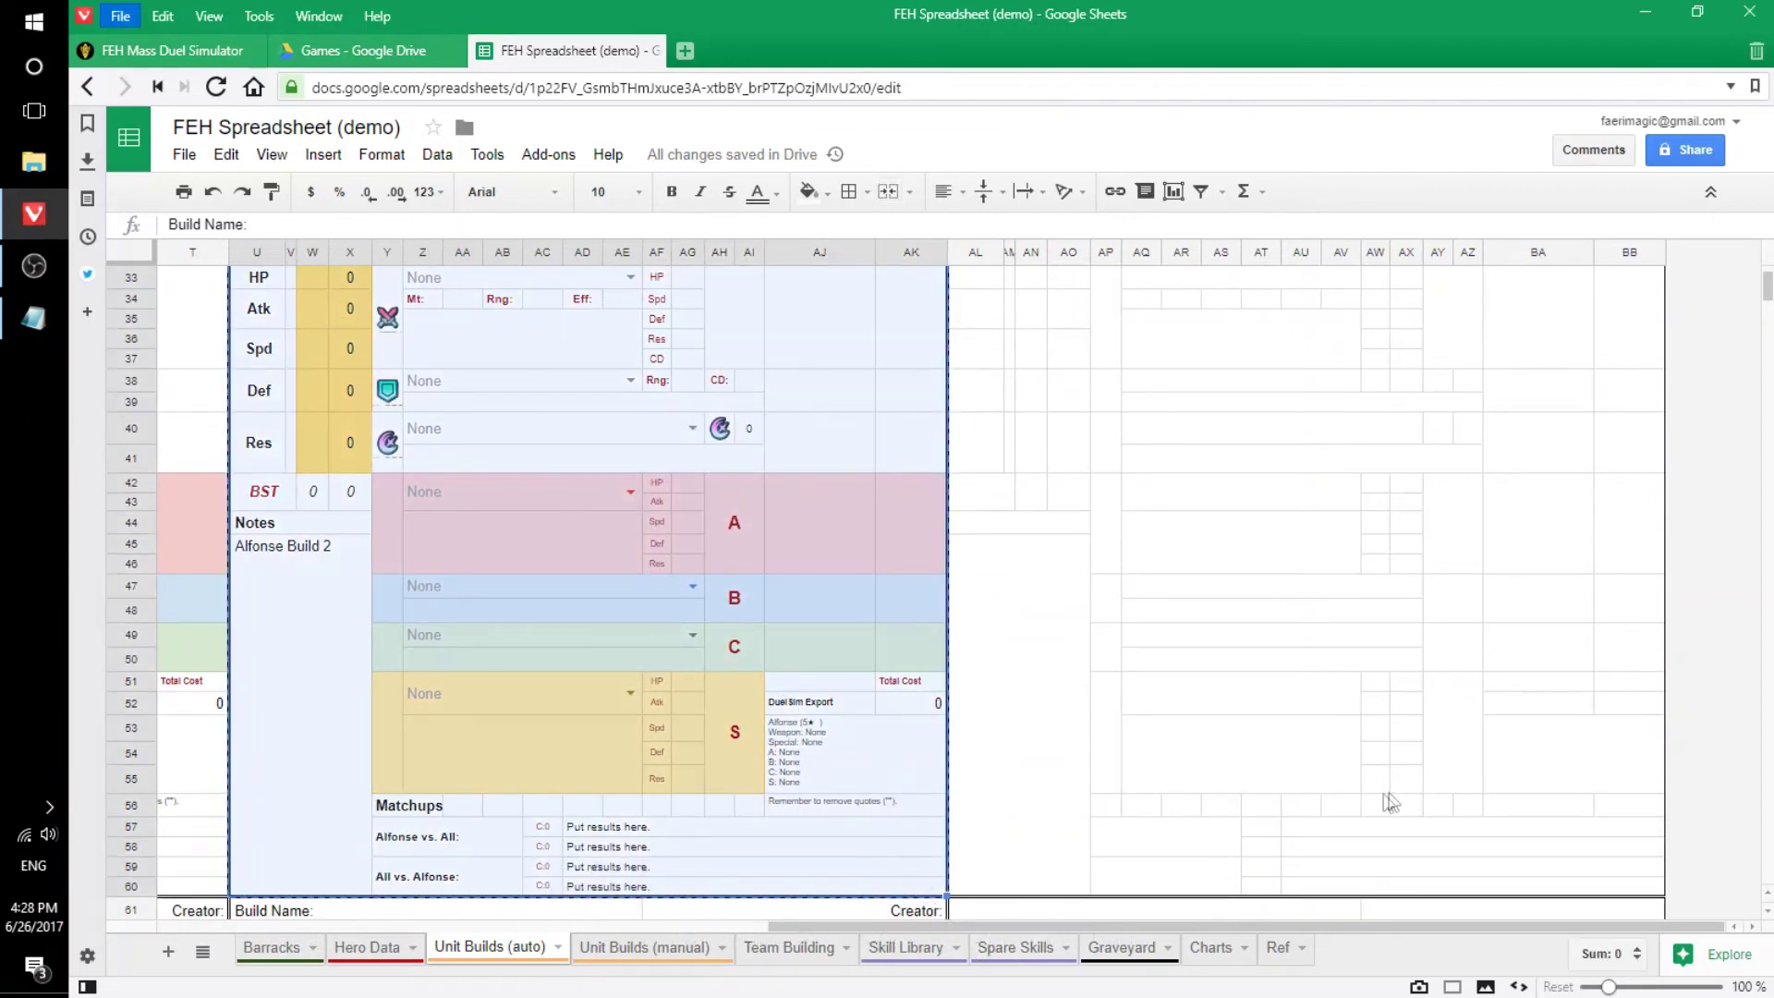
scroll(1258, 772, "up", 2)
left_click(973, 355)
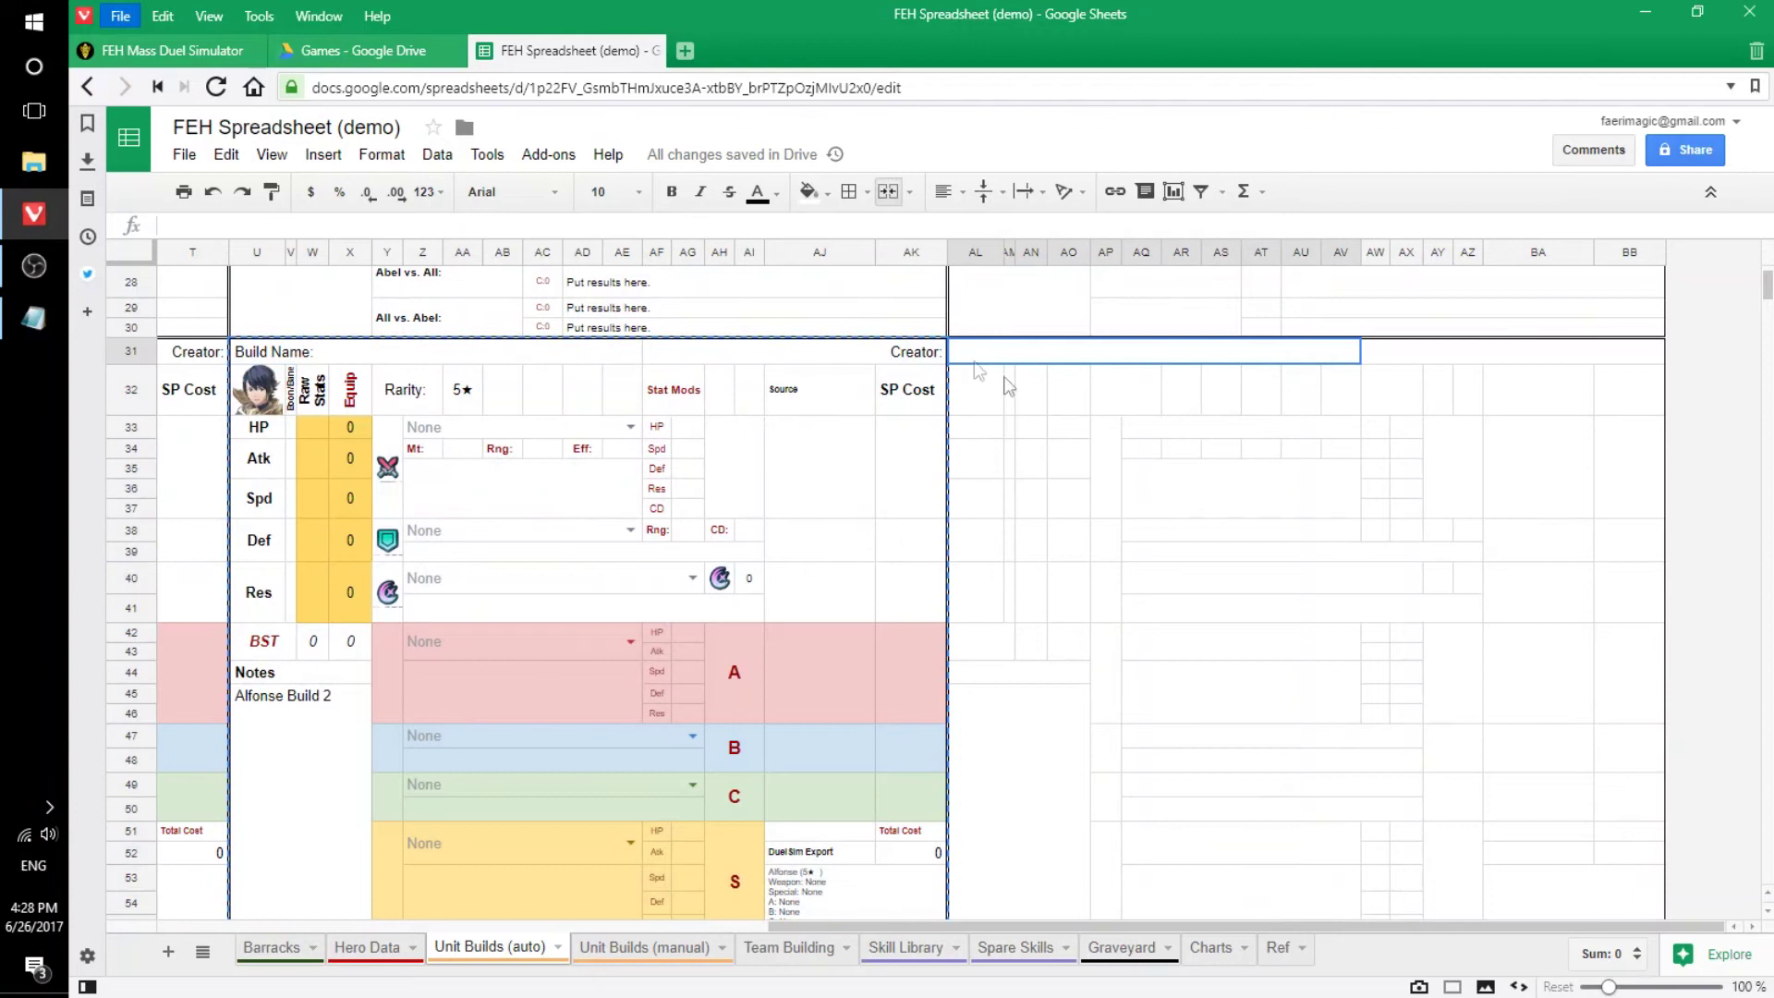
key("ctrl+v")
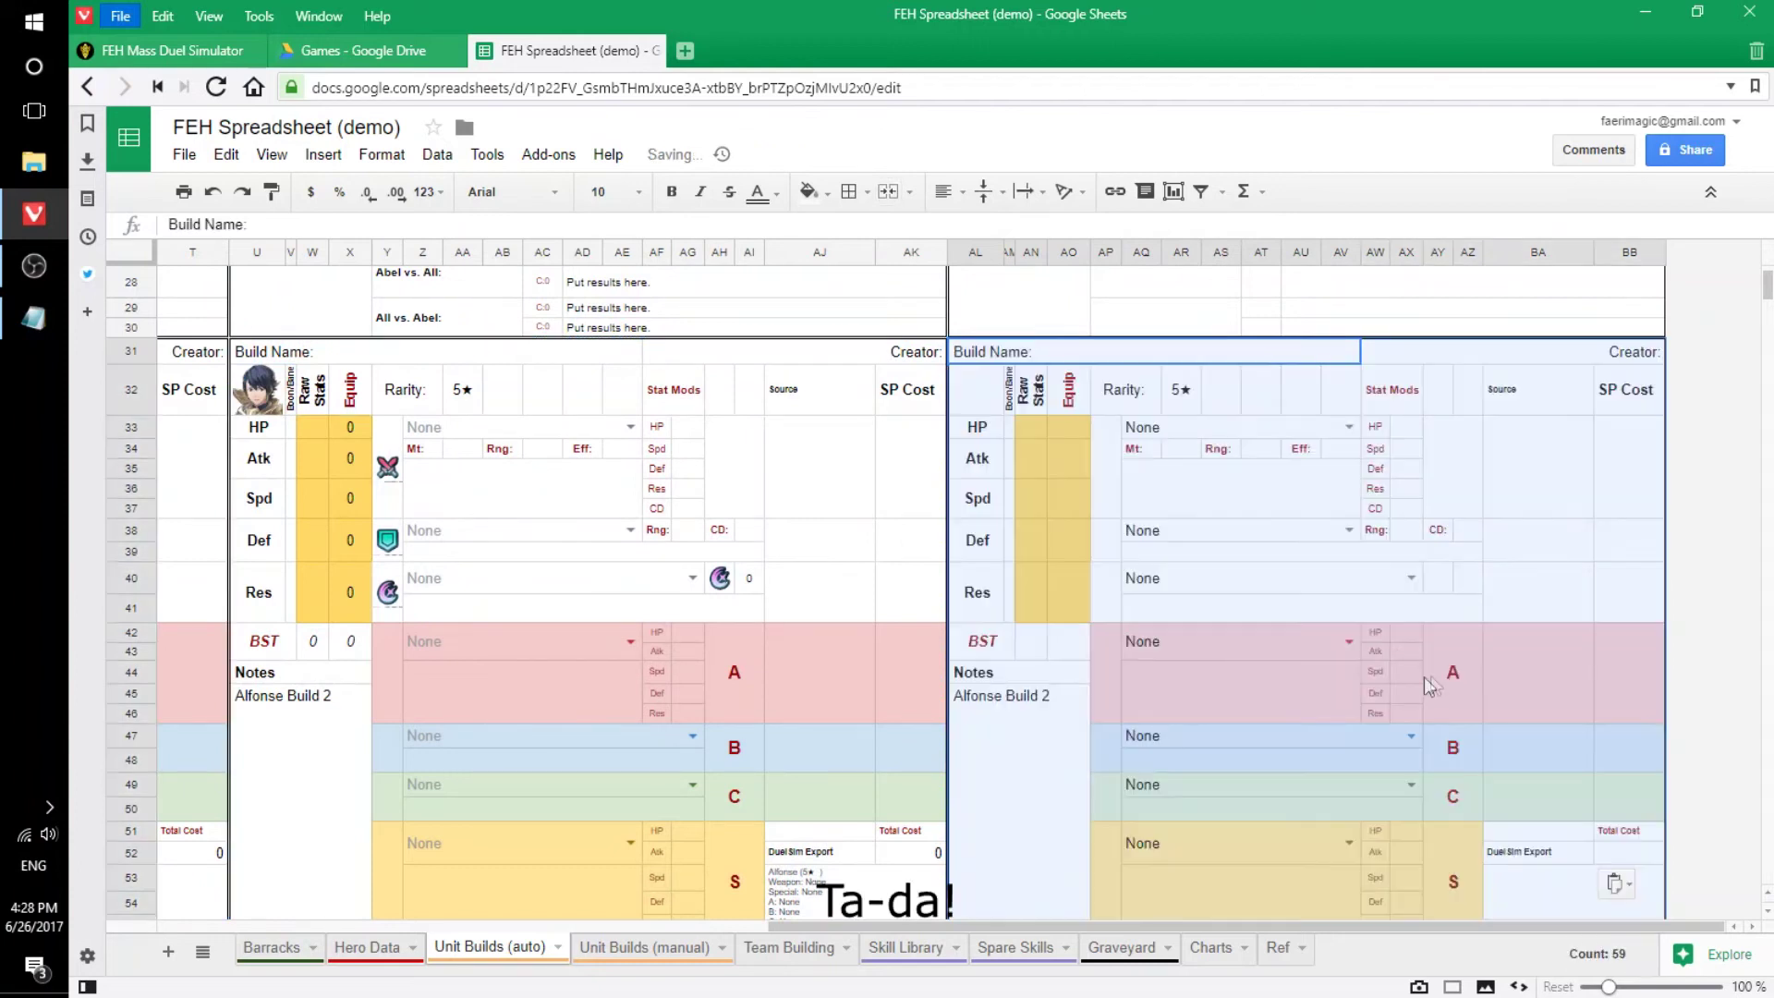
scroll(1417, 669, "down", 3)
scroll(1396, 636, "down", 1)
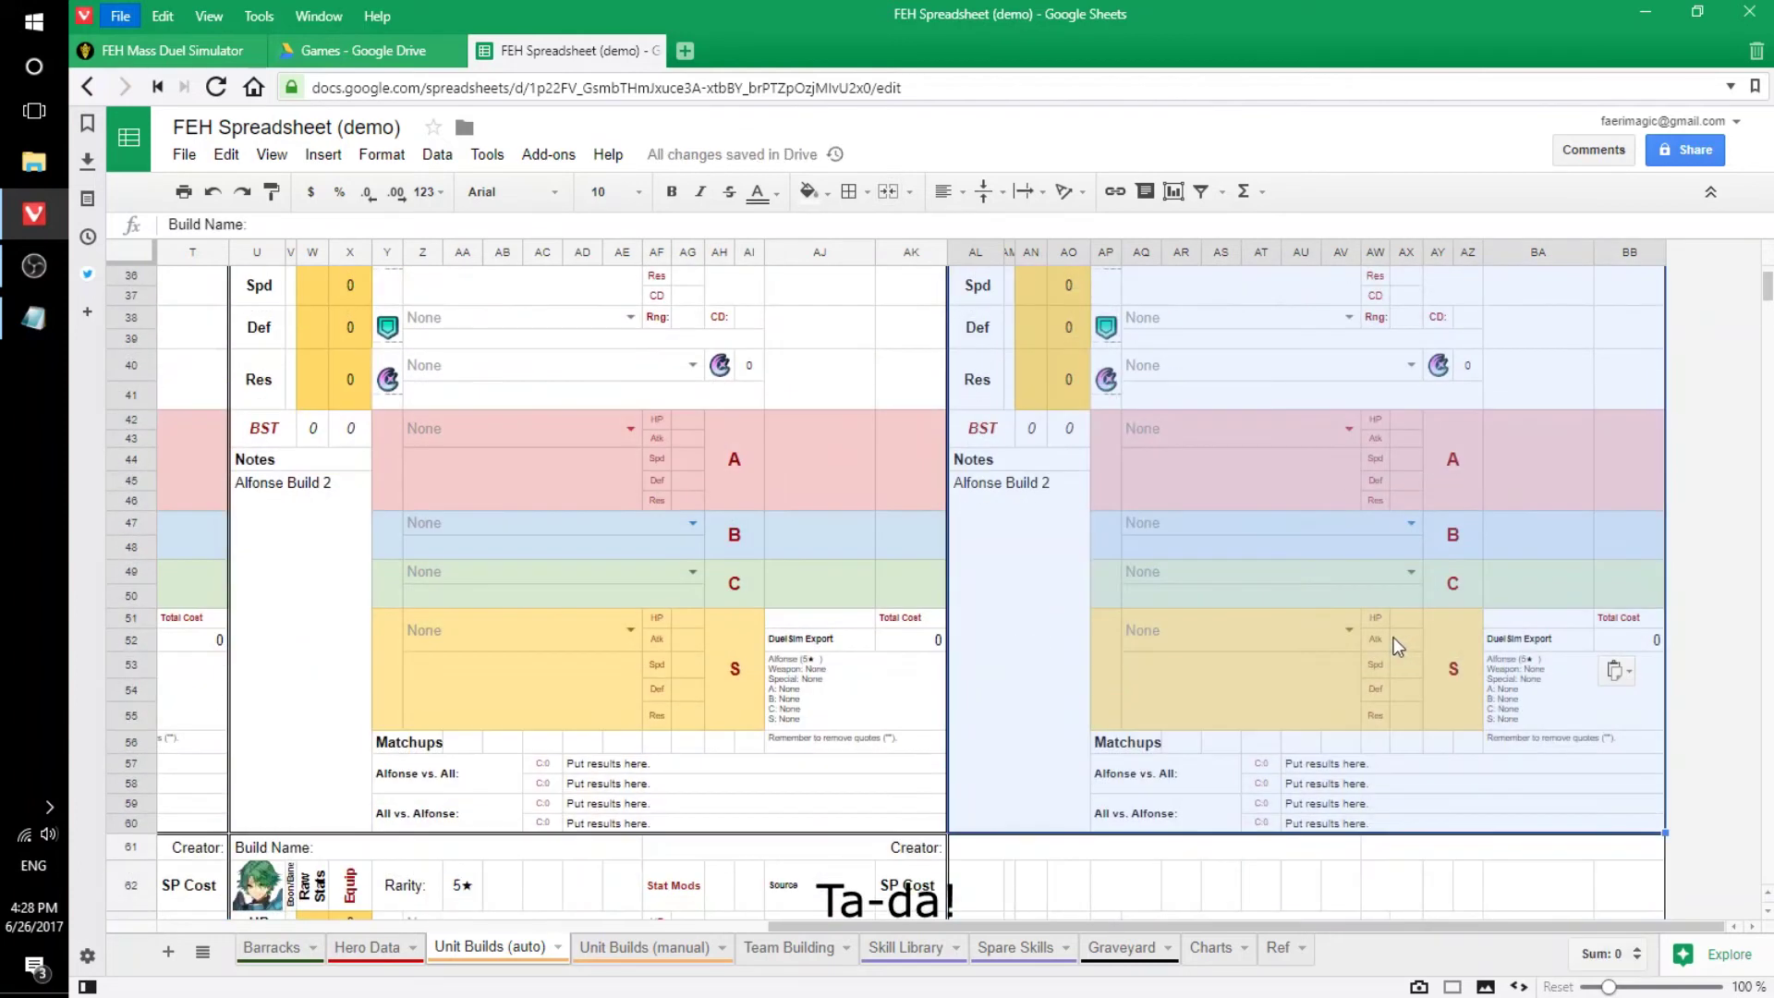
scroll(1396, 636, "up", 4)
scroll(1392, 636, "down", 1)
scroll(1392, 636, "down", 5)
scroll(1392, 636, "down", 5)
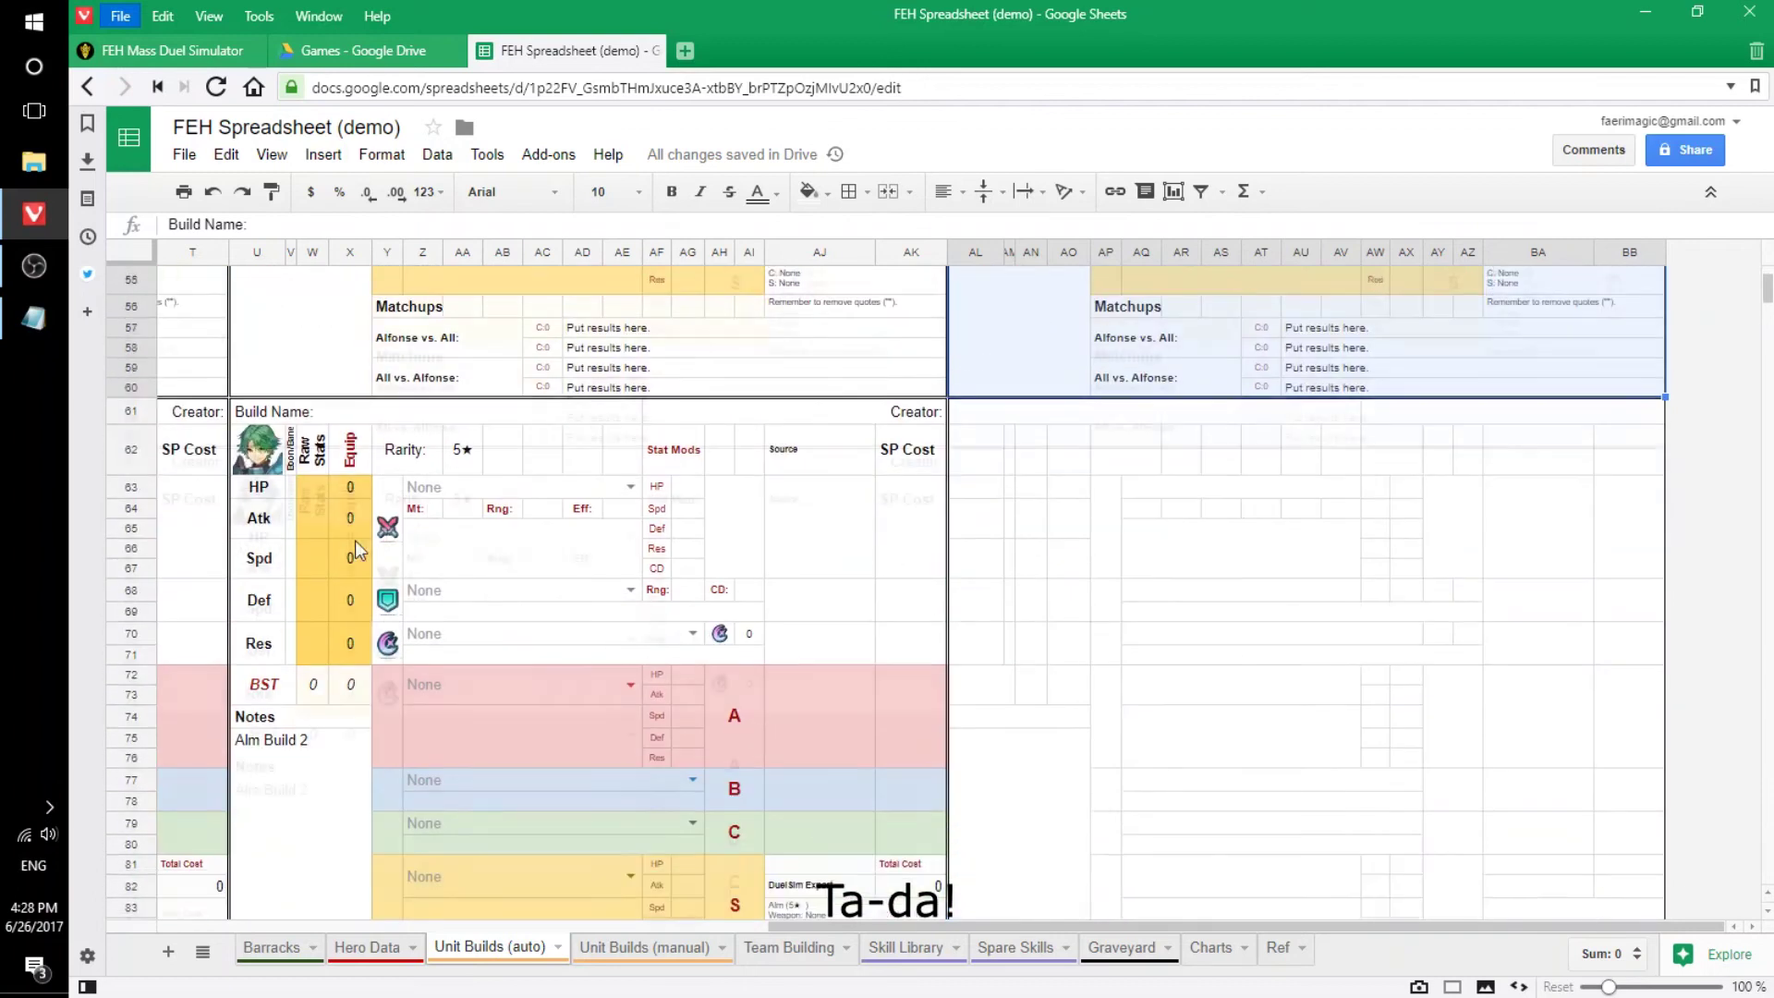
scroll(1392, 636, "down", 1)
scroll(247, 289, "down", 1)
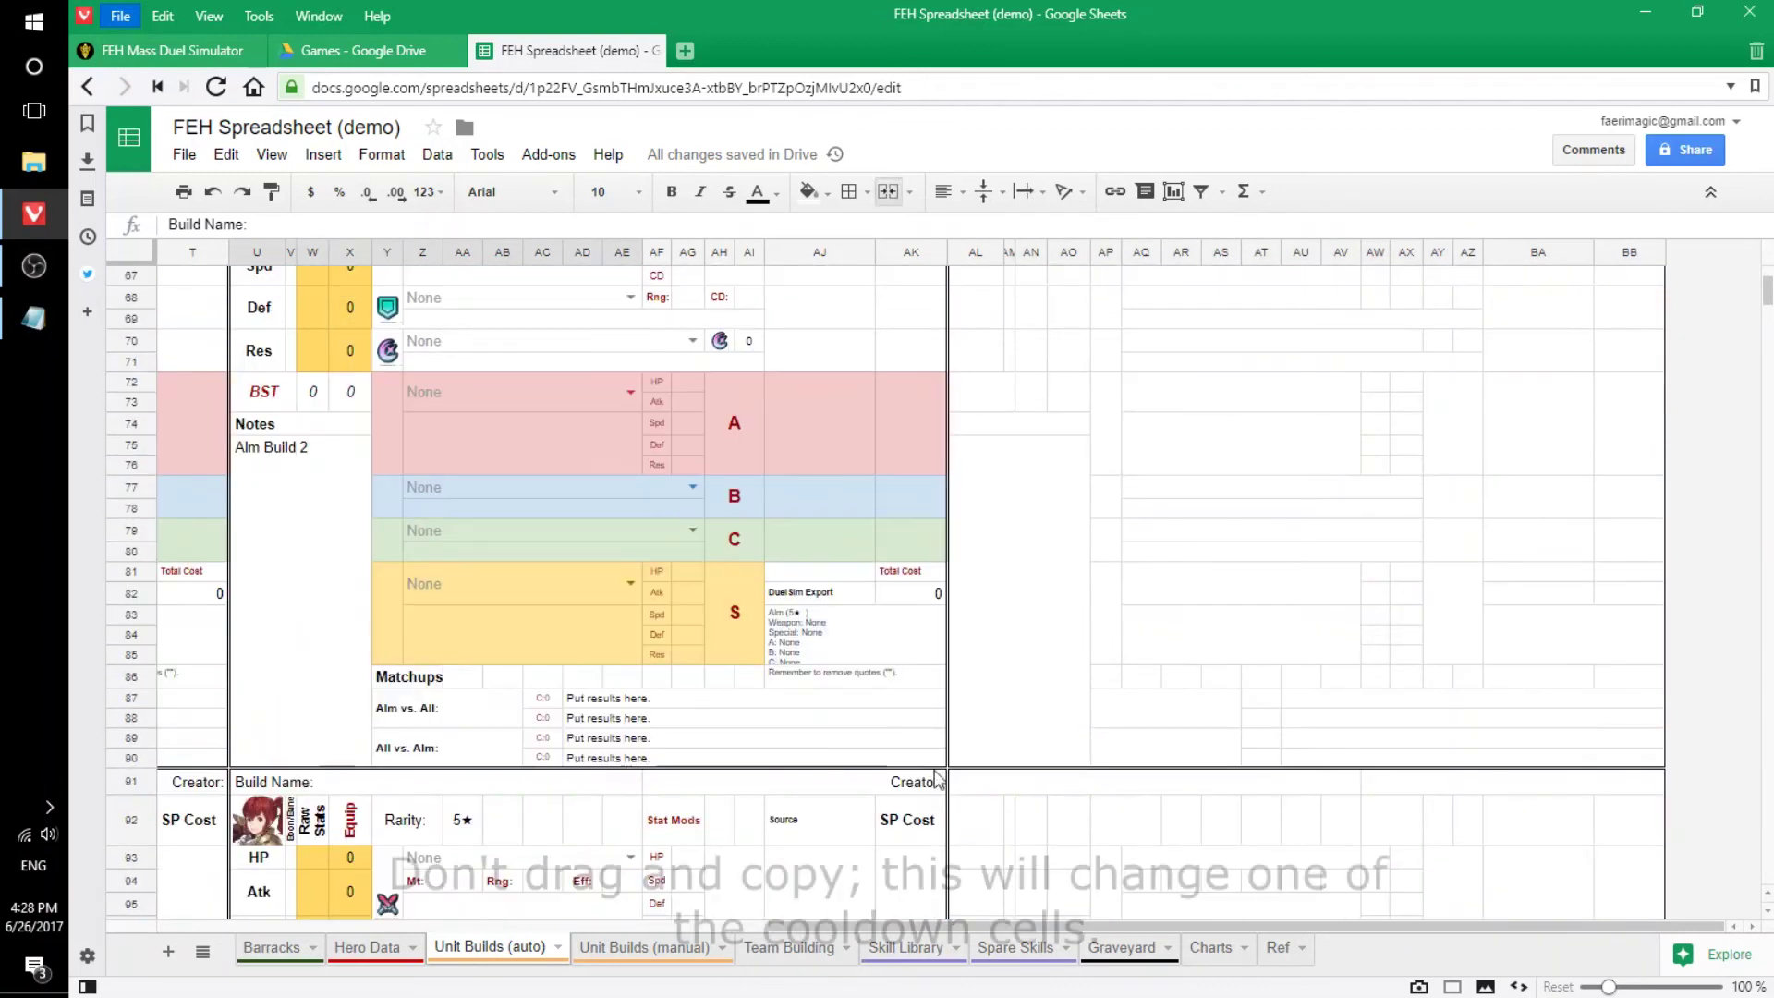
Fill-drag the Alm Build 2 block U61:AK90 into AL–BB and check the copied cooldown cells.
left_click_drag(248, 290, 934, 891)
left_click_drag(1608, 876, 1663, 888)
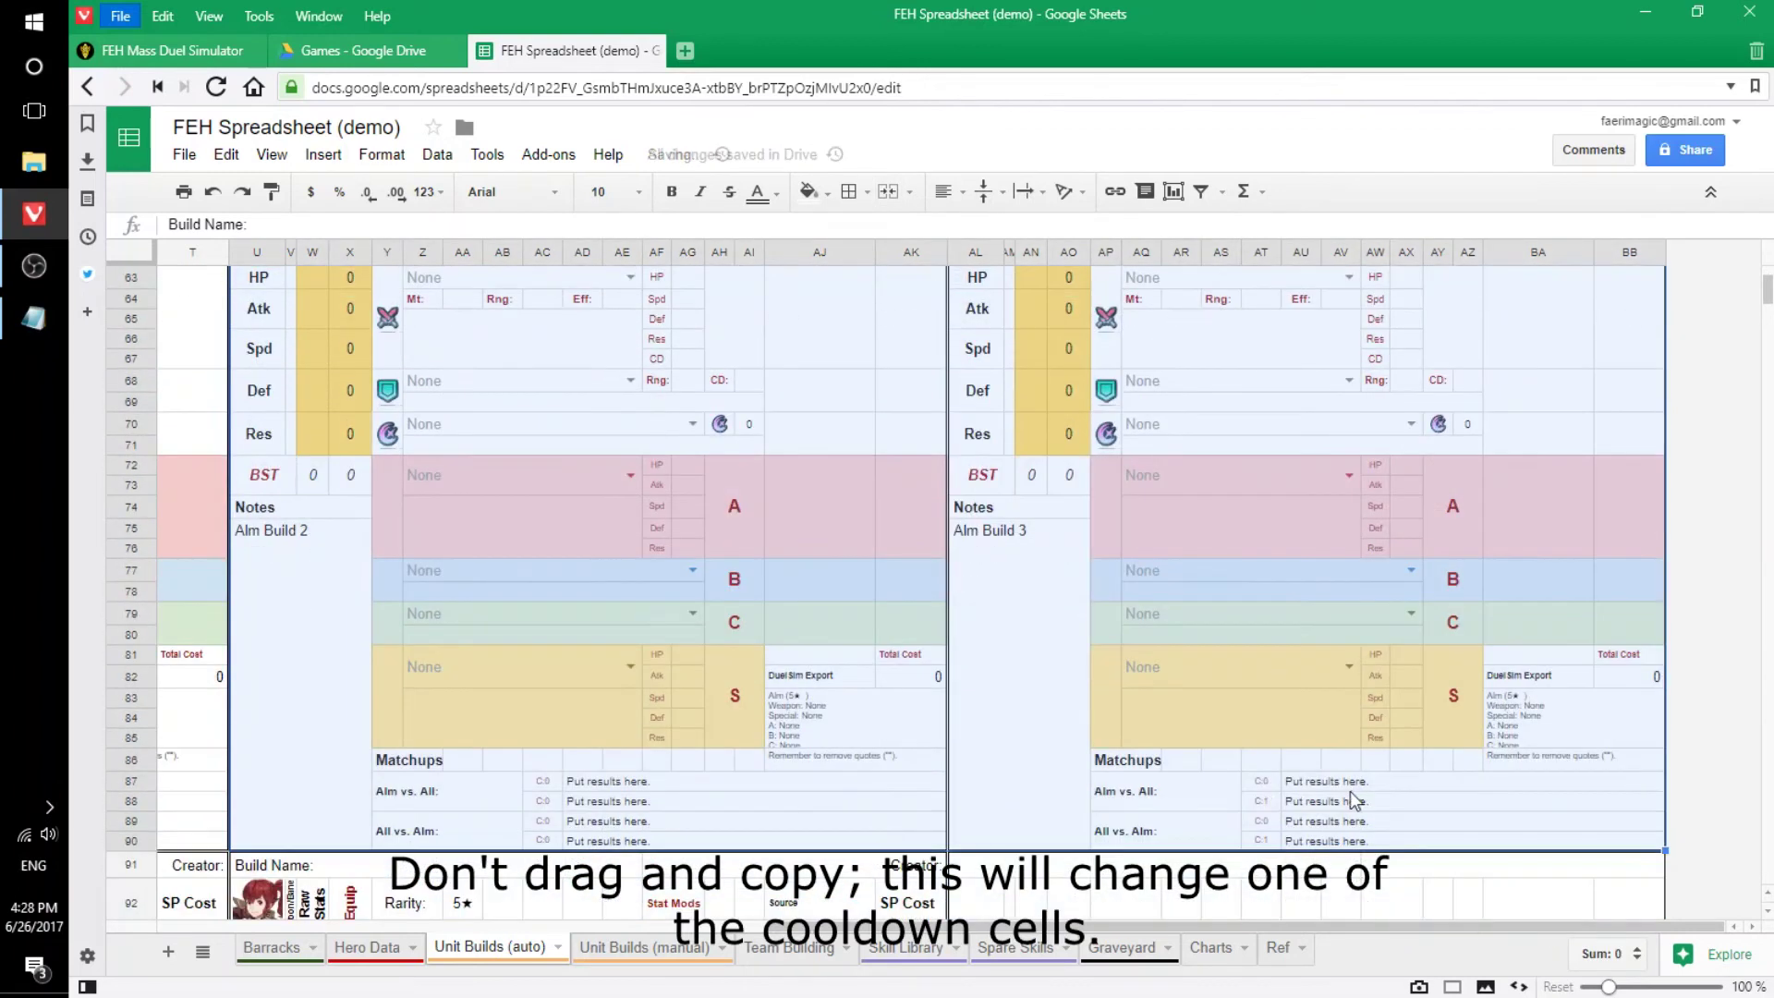
left_click(1264, 783)
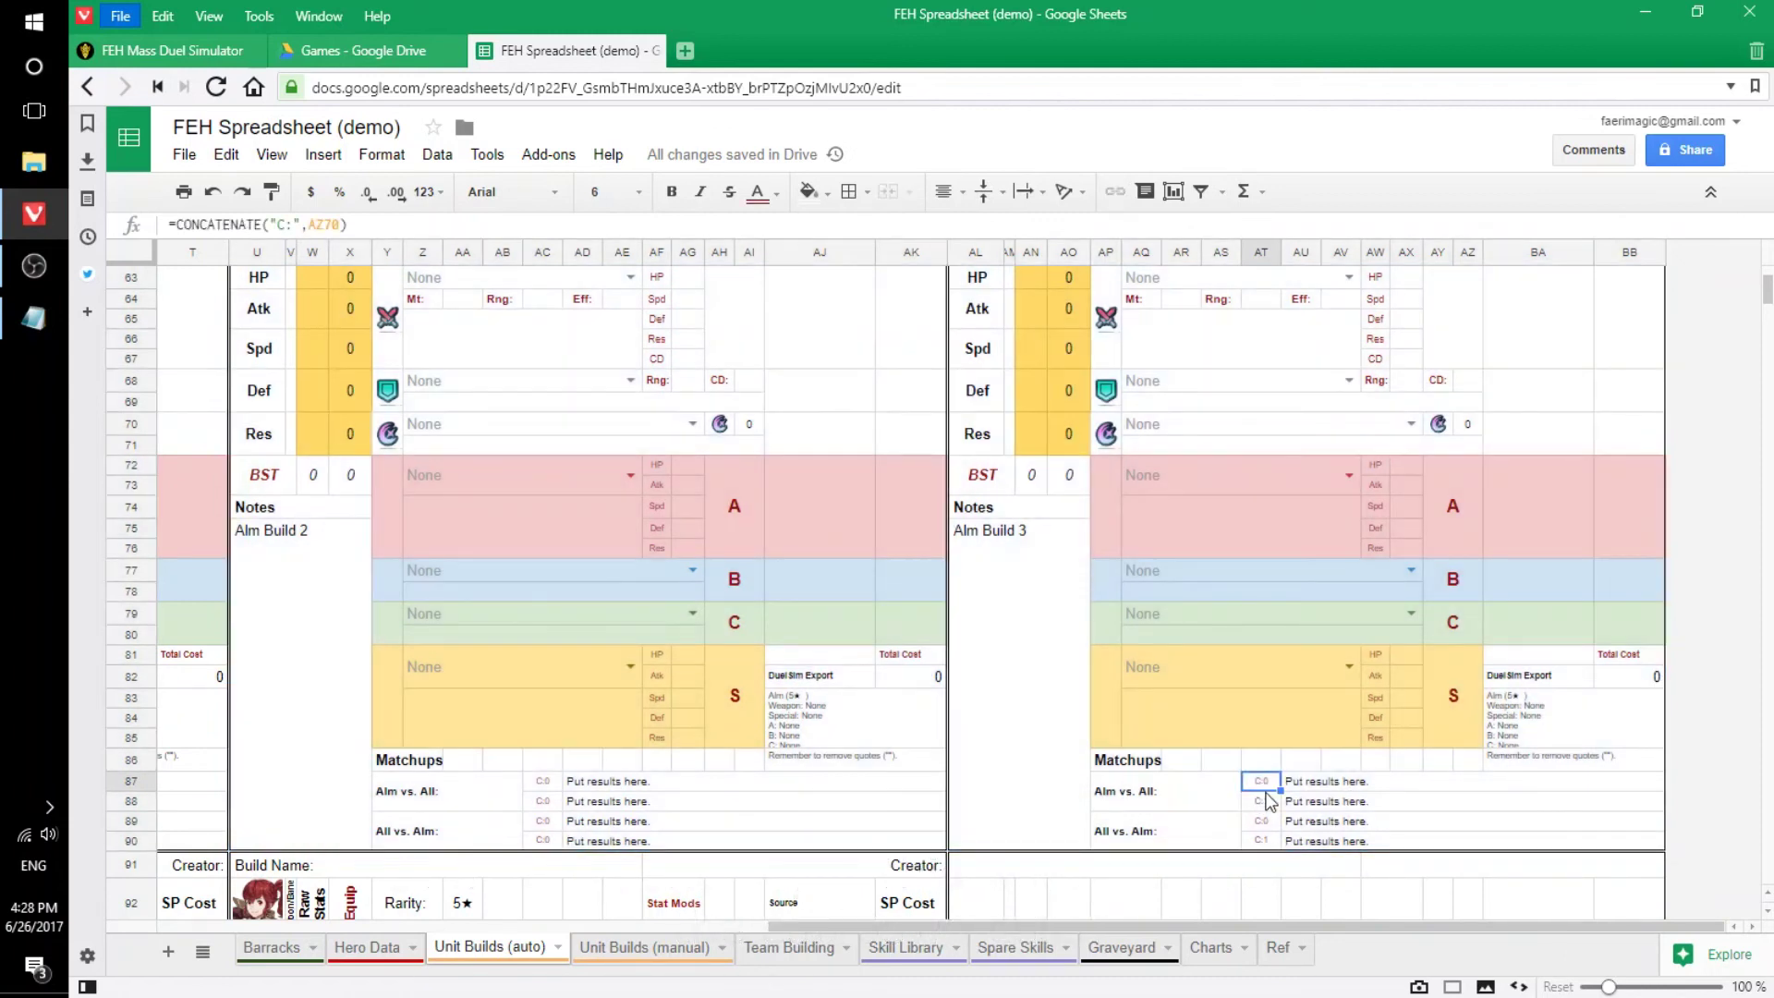
left_click(1267, 804)
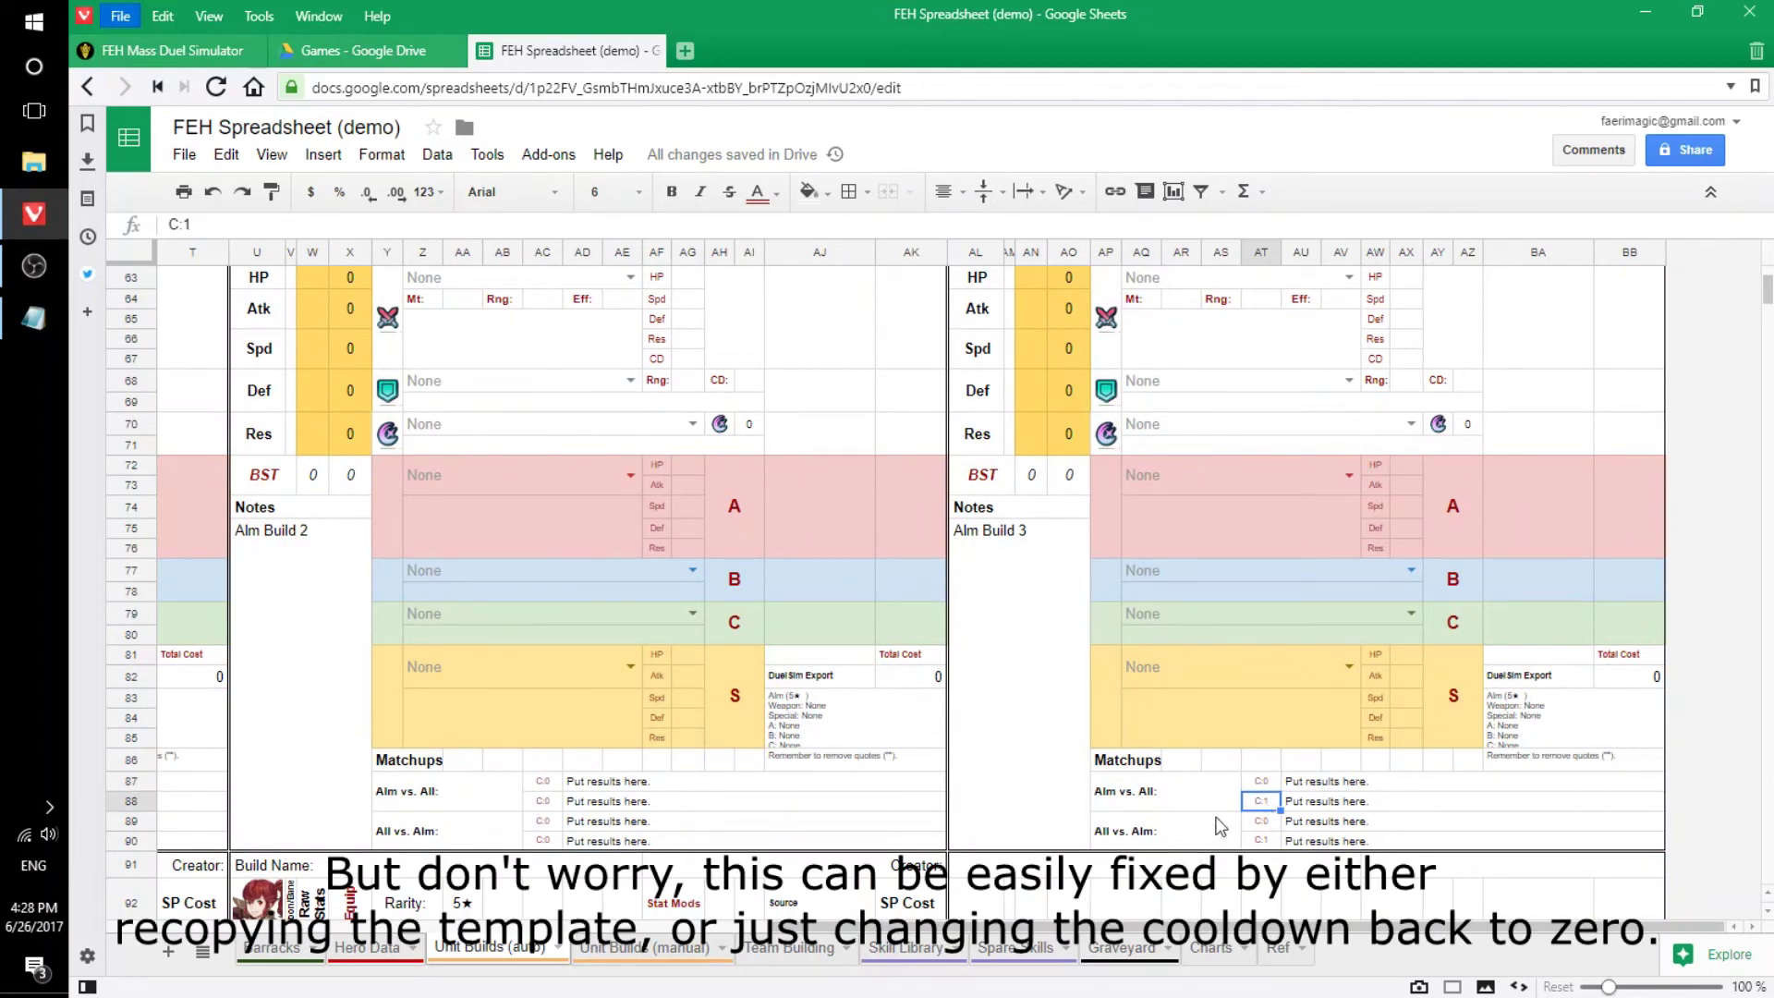
Switch to the Unit Builds (manual) sheet.
scroll(1137, 818, "down", 2)
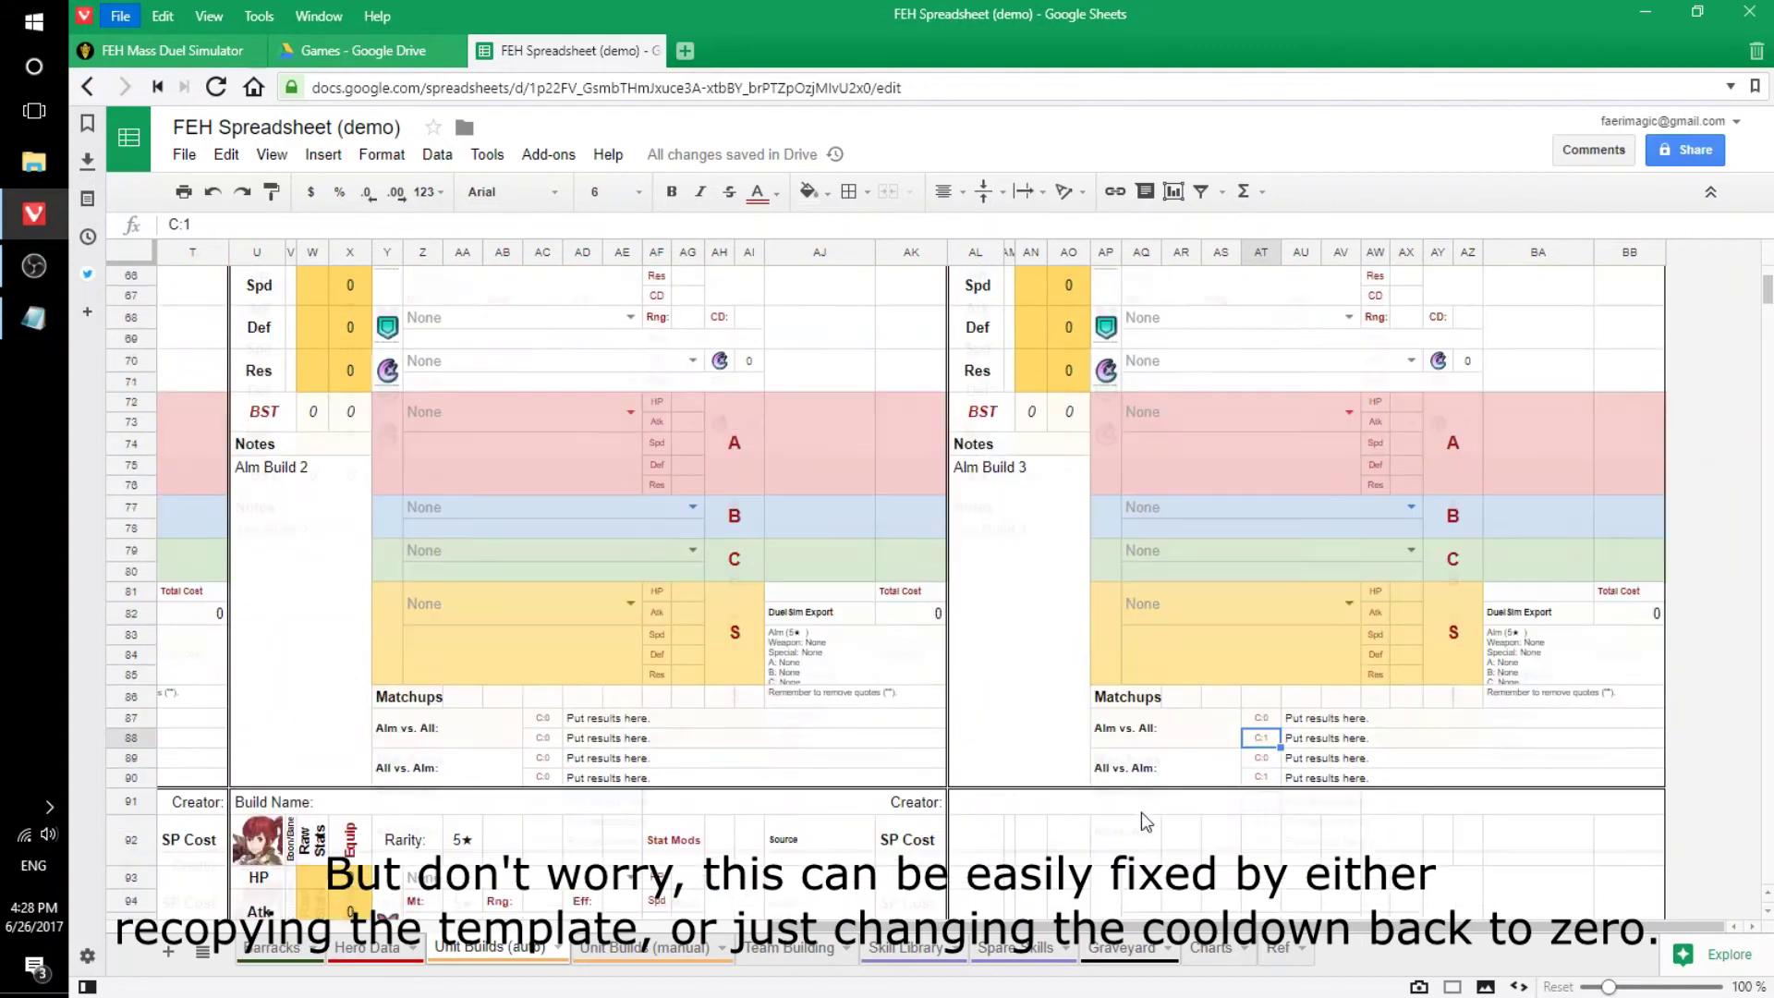
scroll(1140, 812, "down", 3)
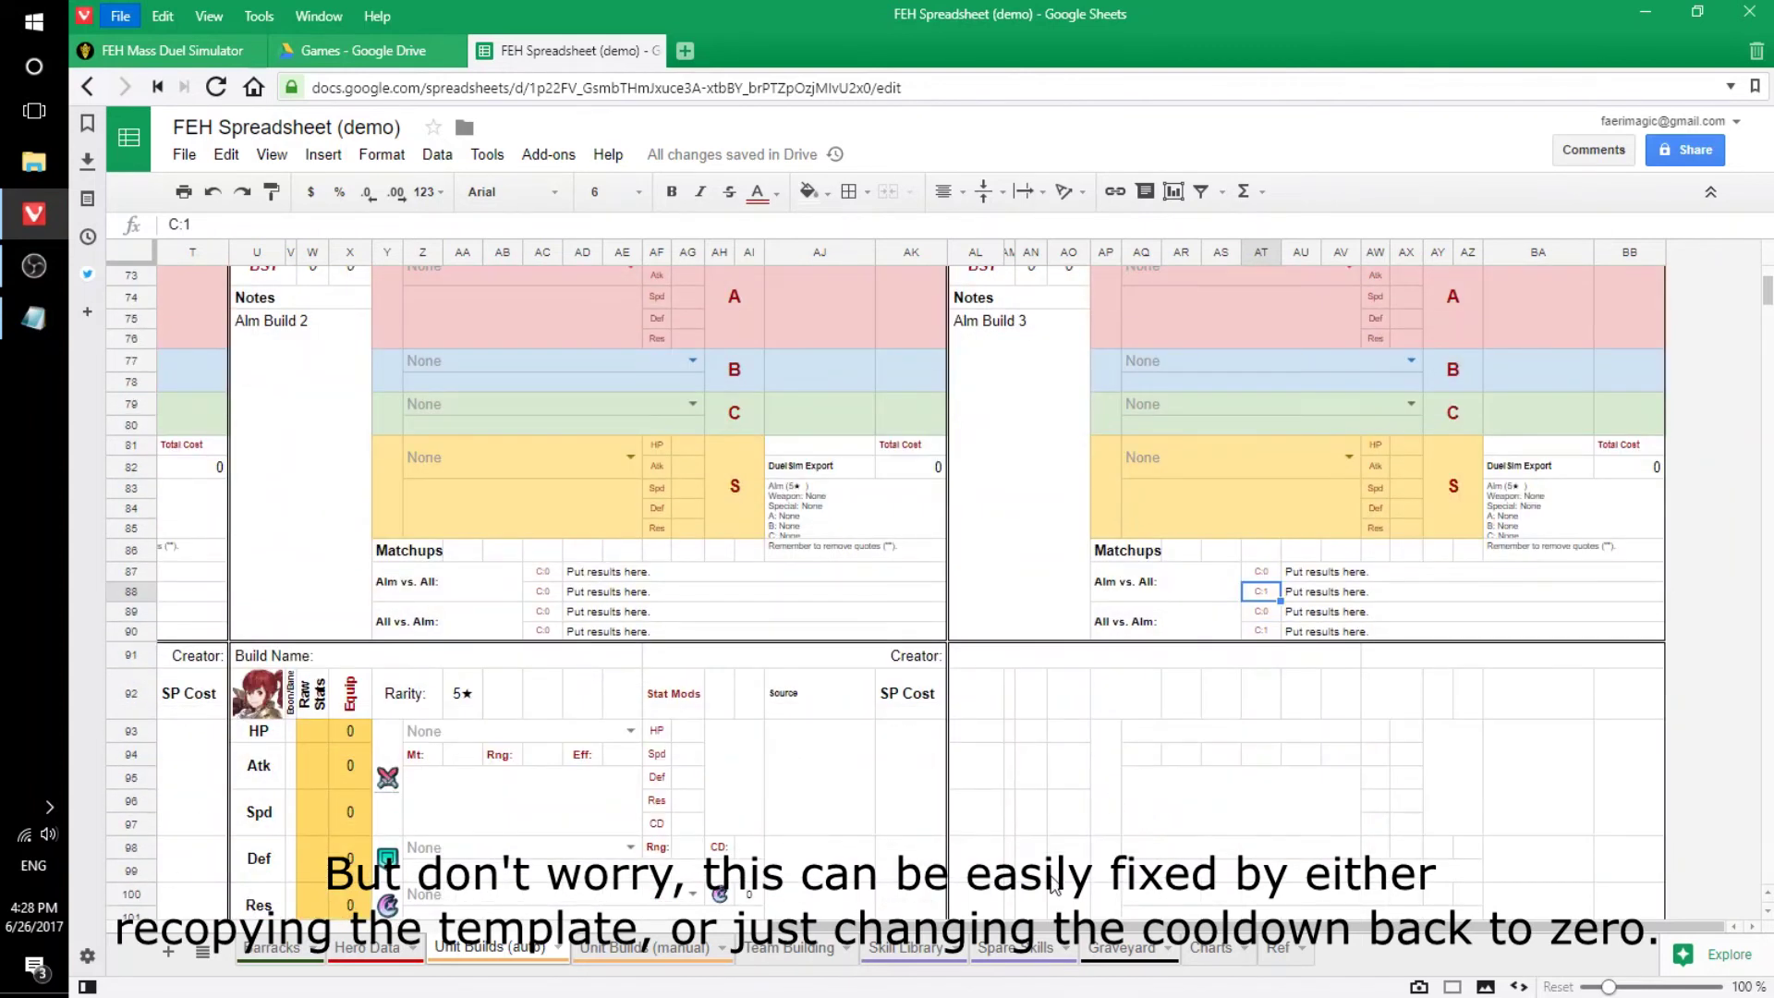
left_click(612, 949)
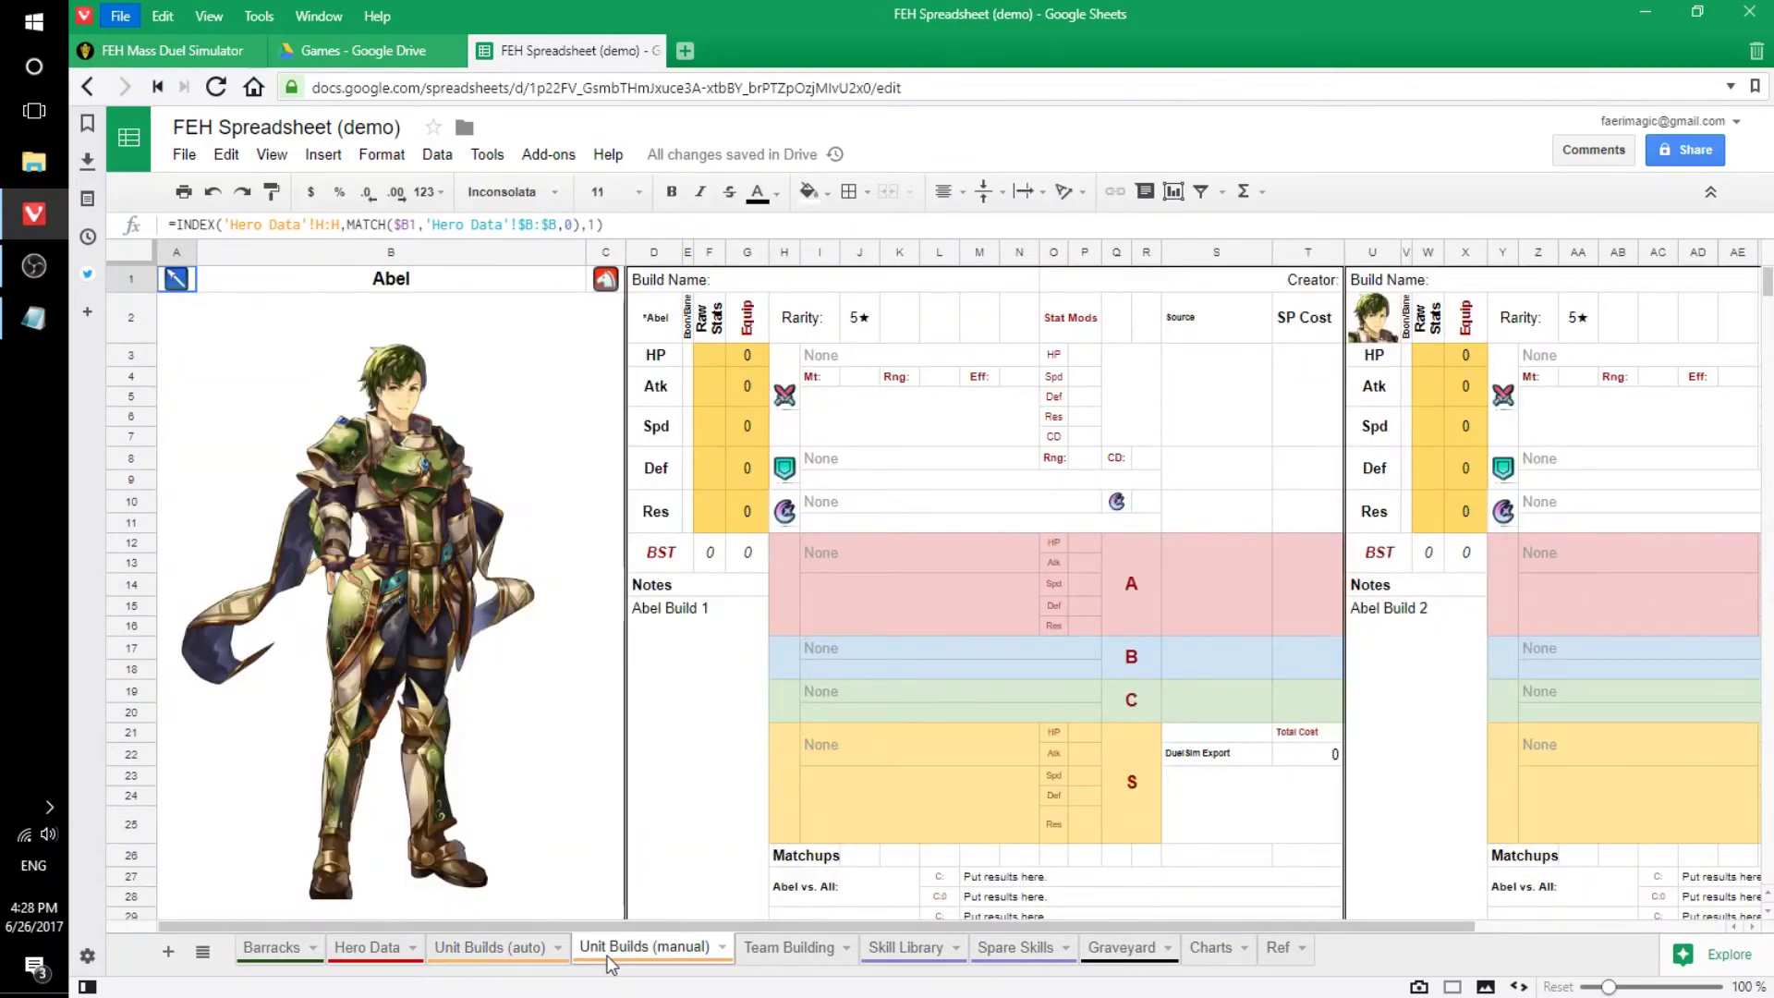
Enter '-' in E4 for Atk and '+' in E8 for Def on Abel Build 1.
left_click(688, 388)
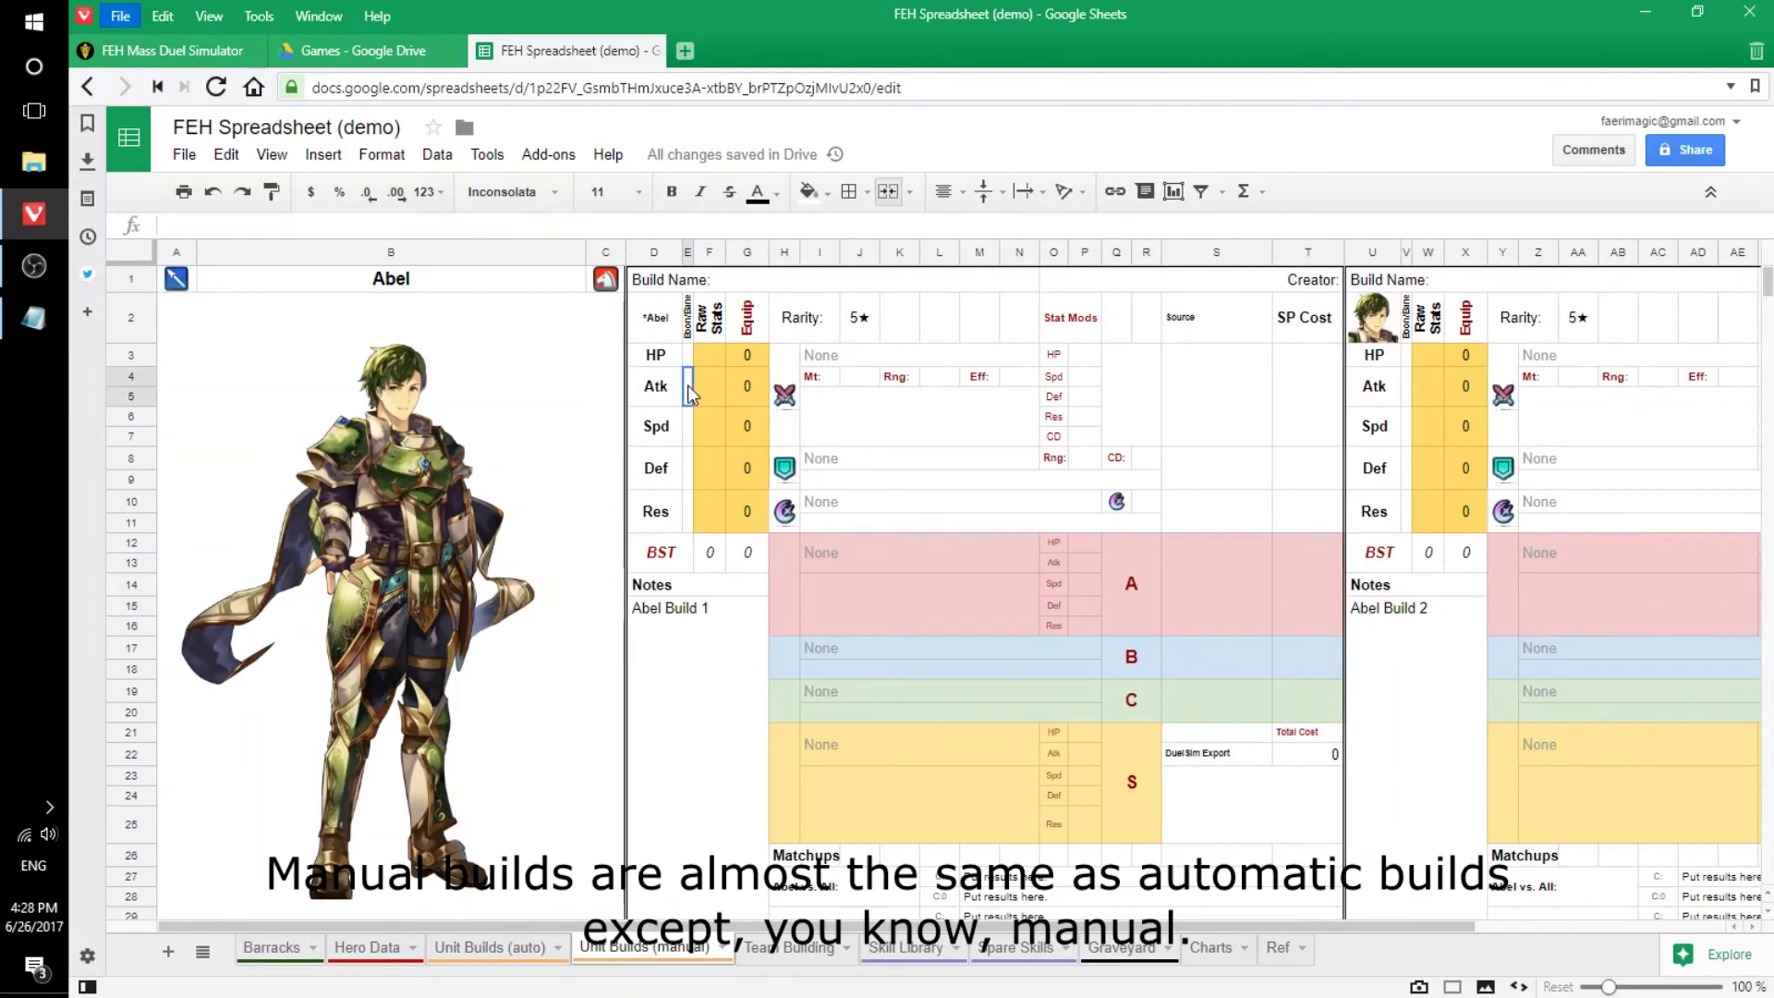
type("-")
key("Return")
left_click(689, 470)
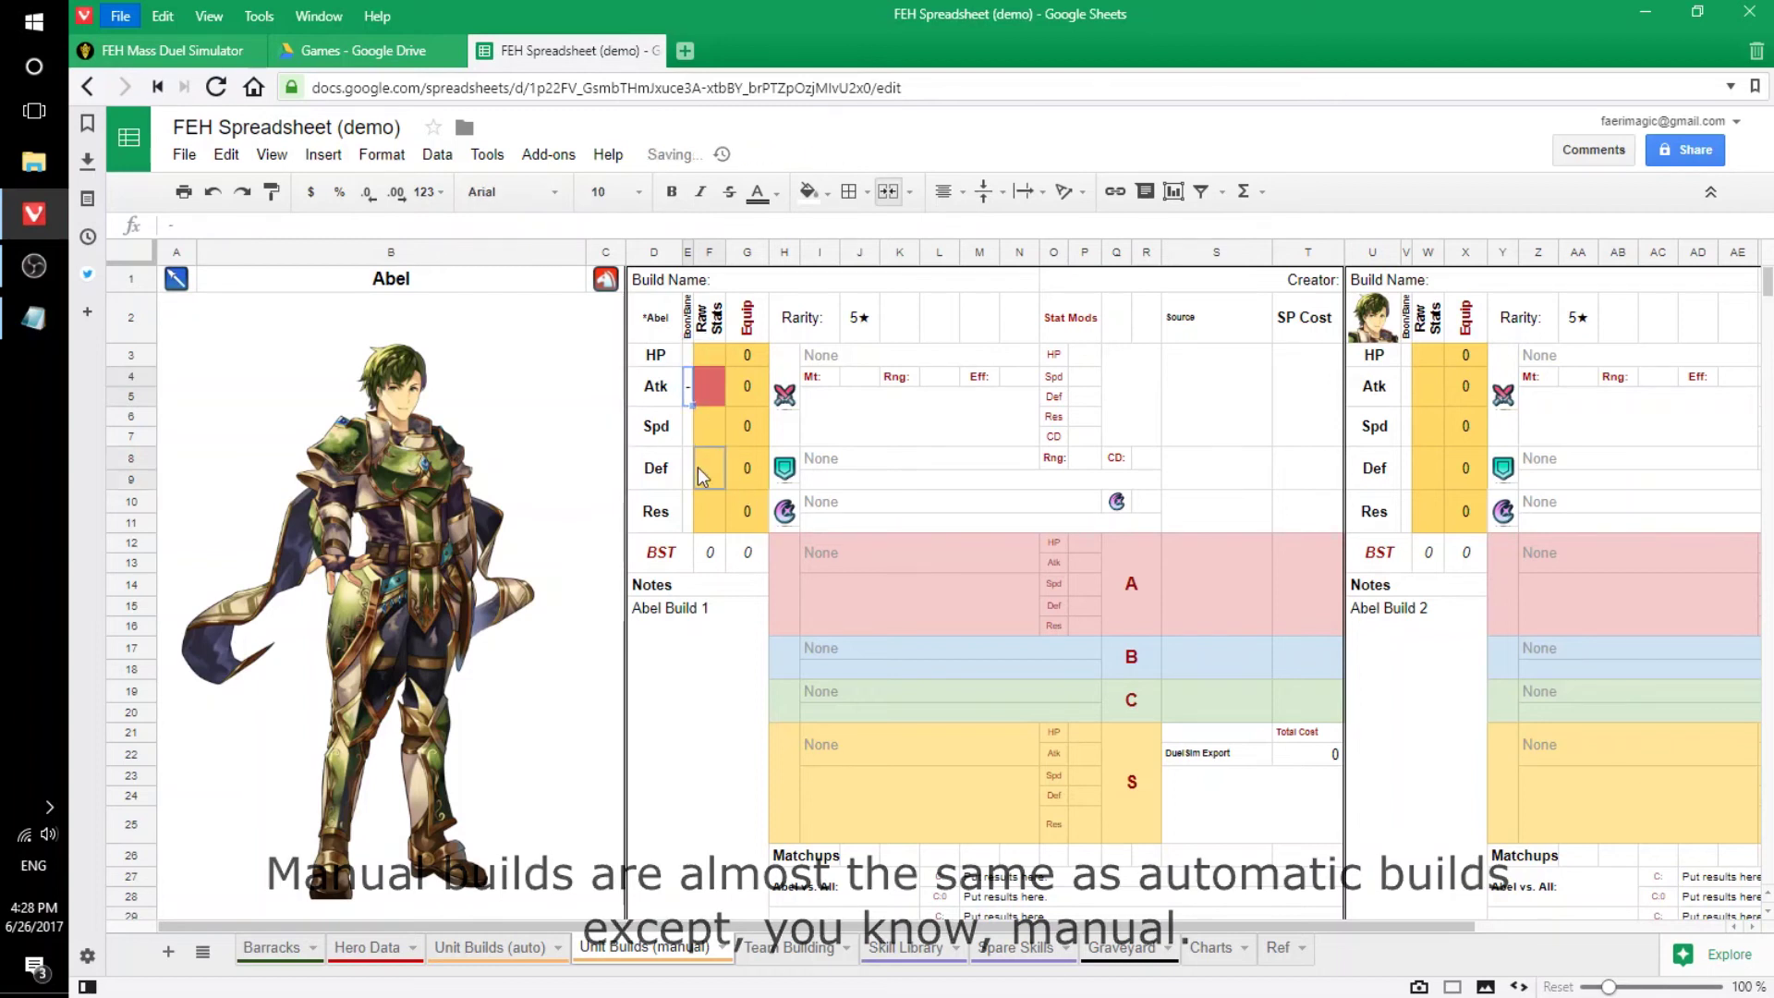
type("+")
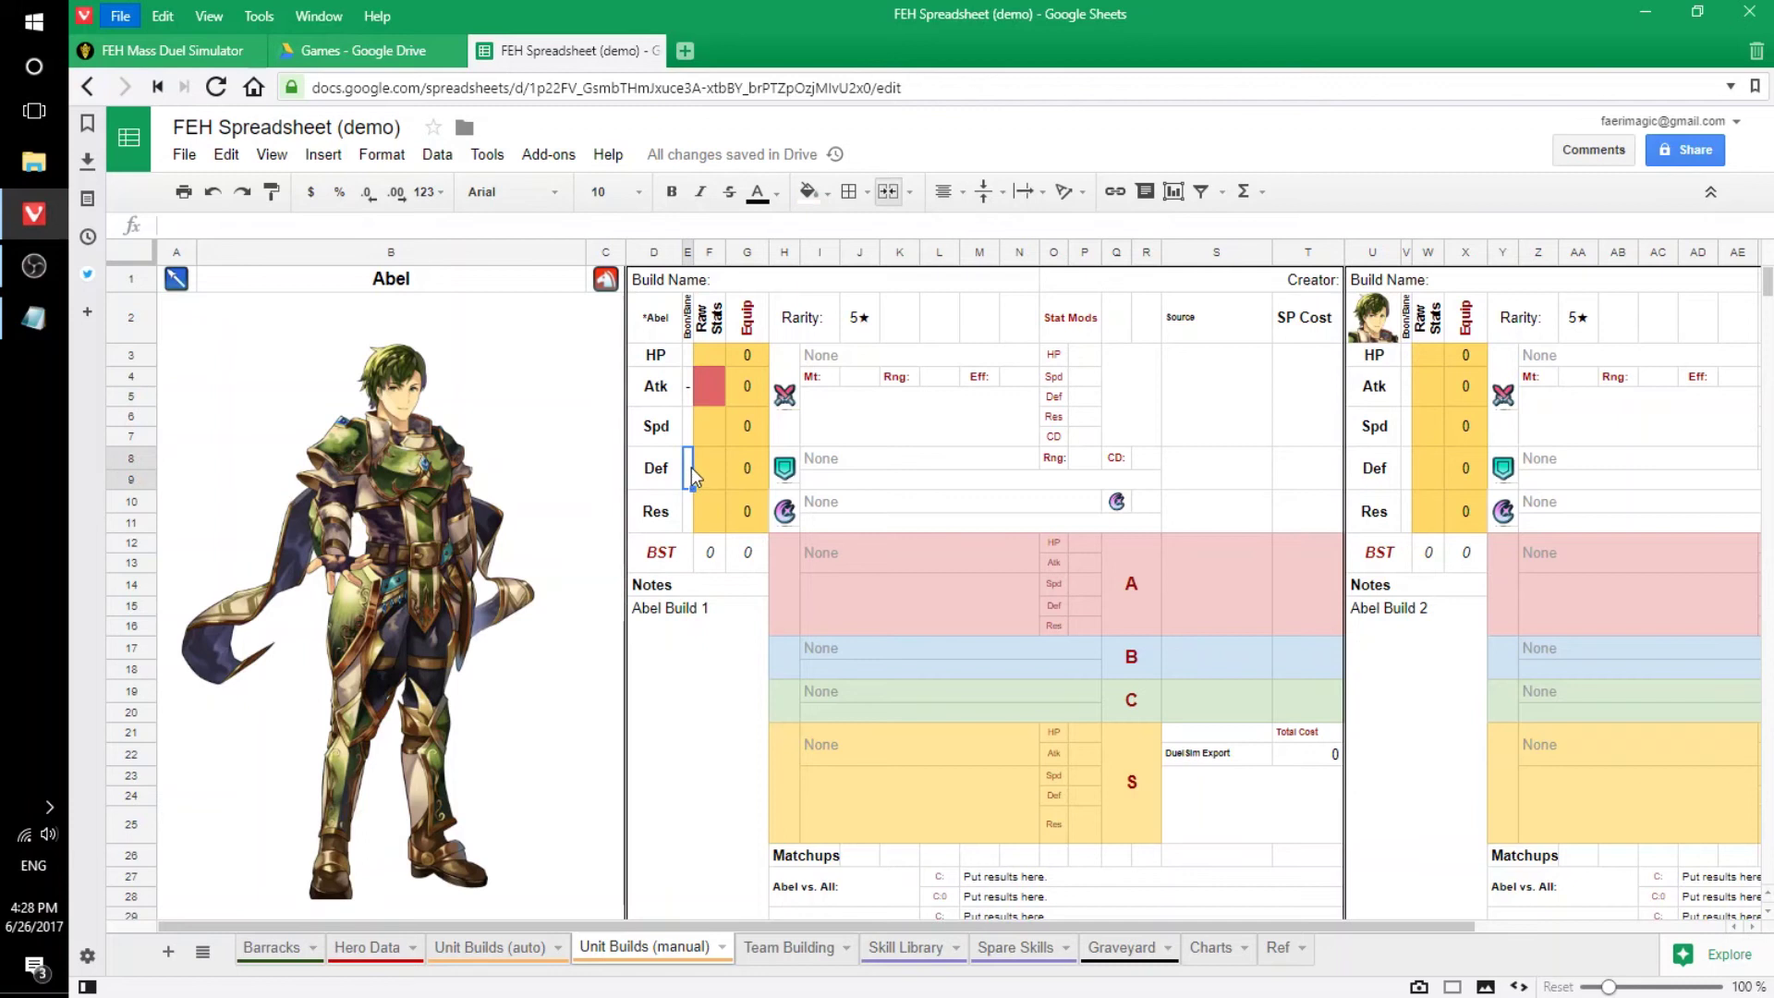
key("Return")
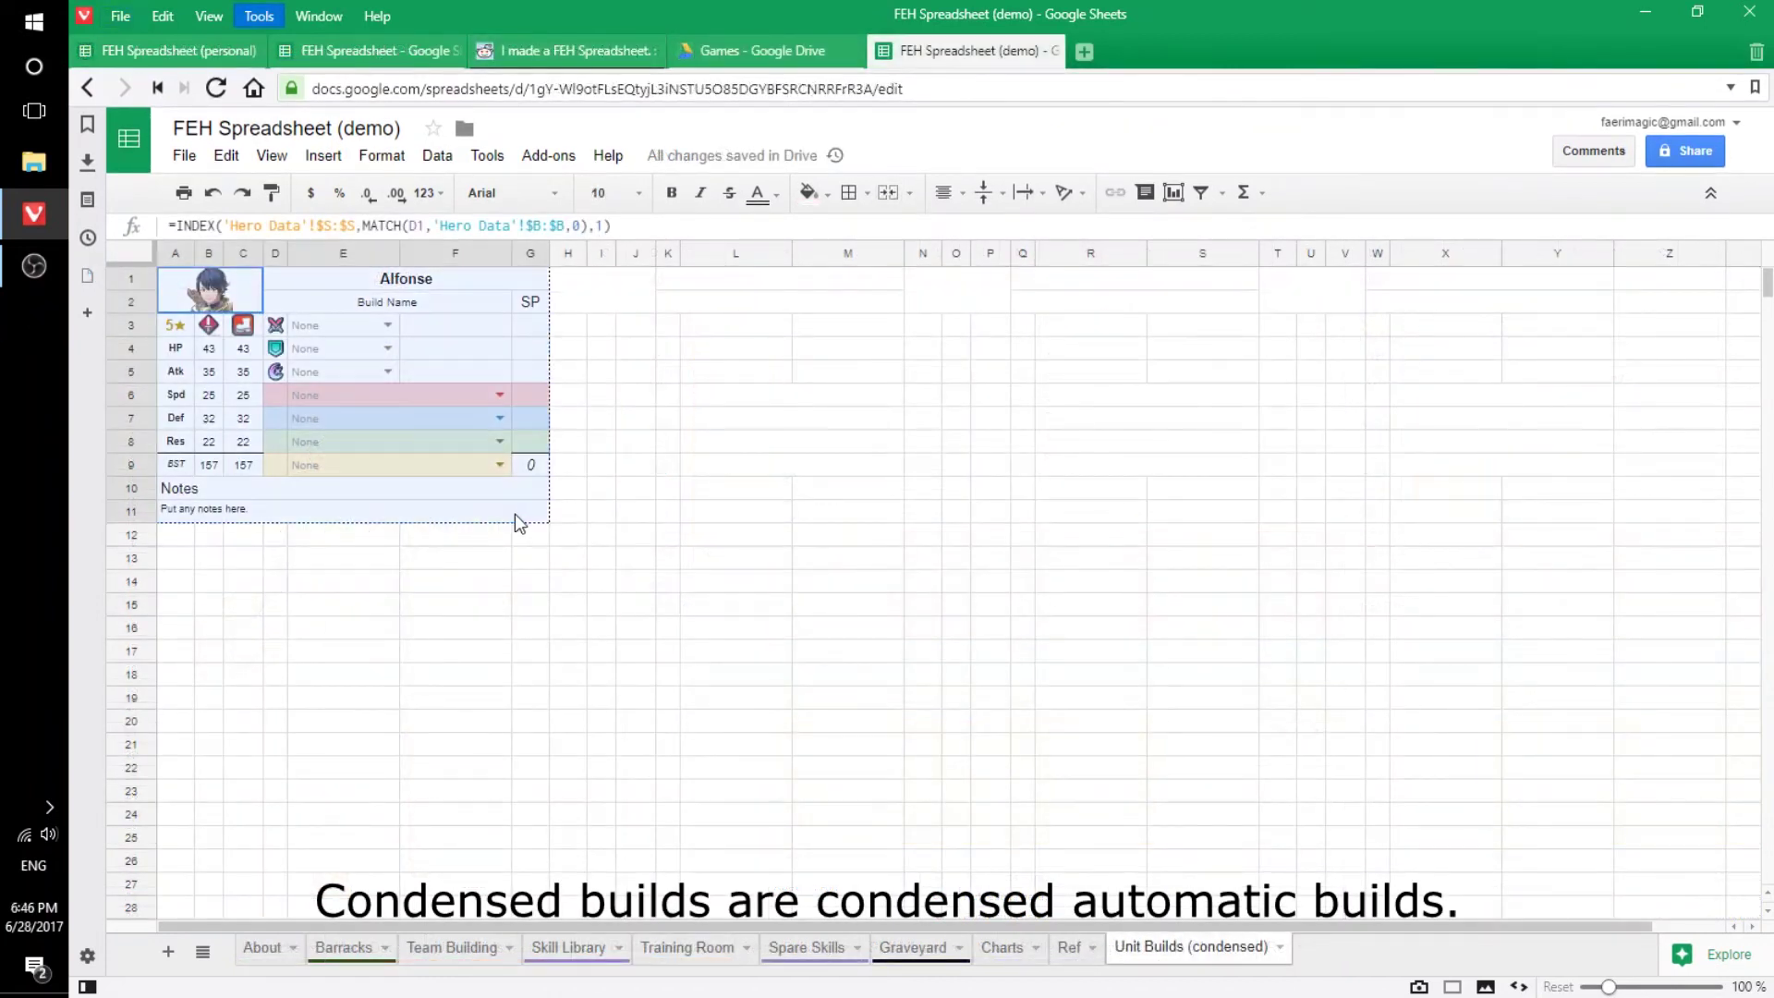
Copy the Alfonse condensed template A1:G11 and paste it into H1, A12 and H12.
key("ctrl+c")
left_click(573, 289)
key("ctrl+v")
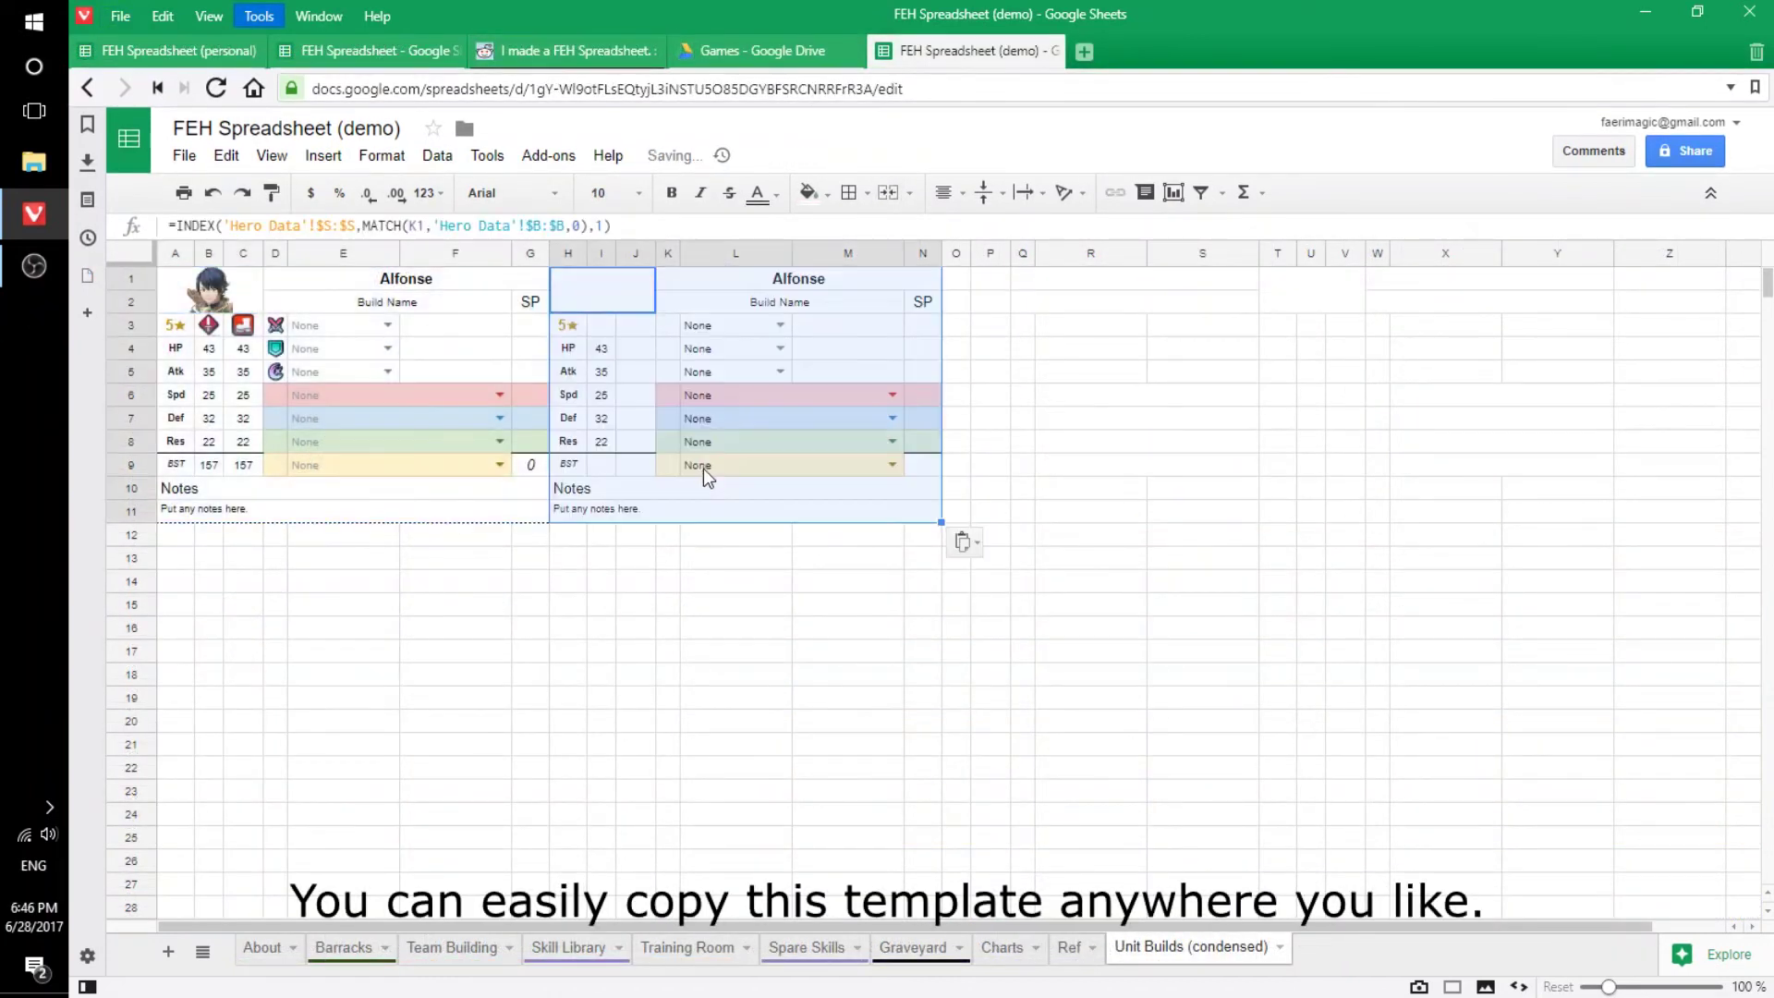
left_click(185, 544)
key("ctrl+v")
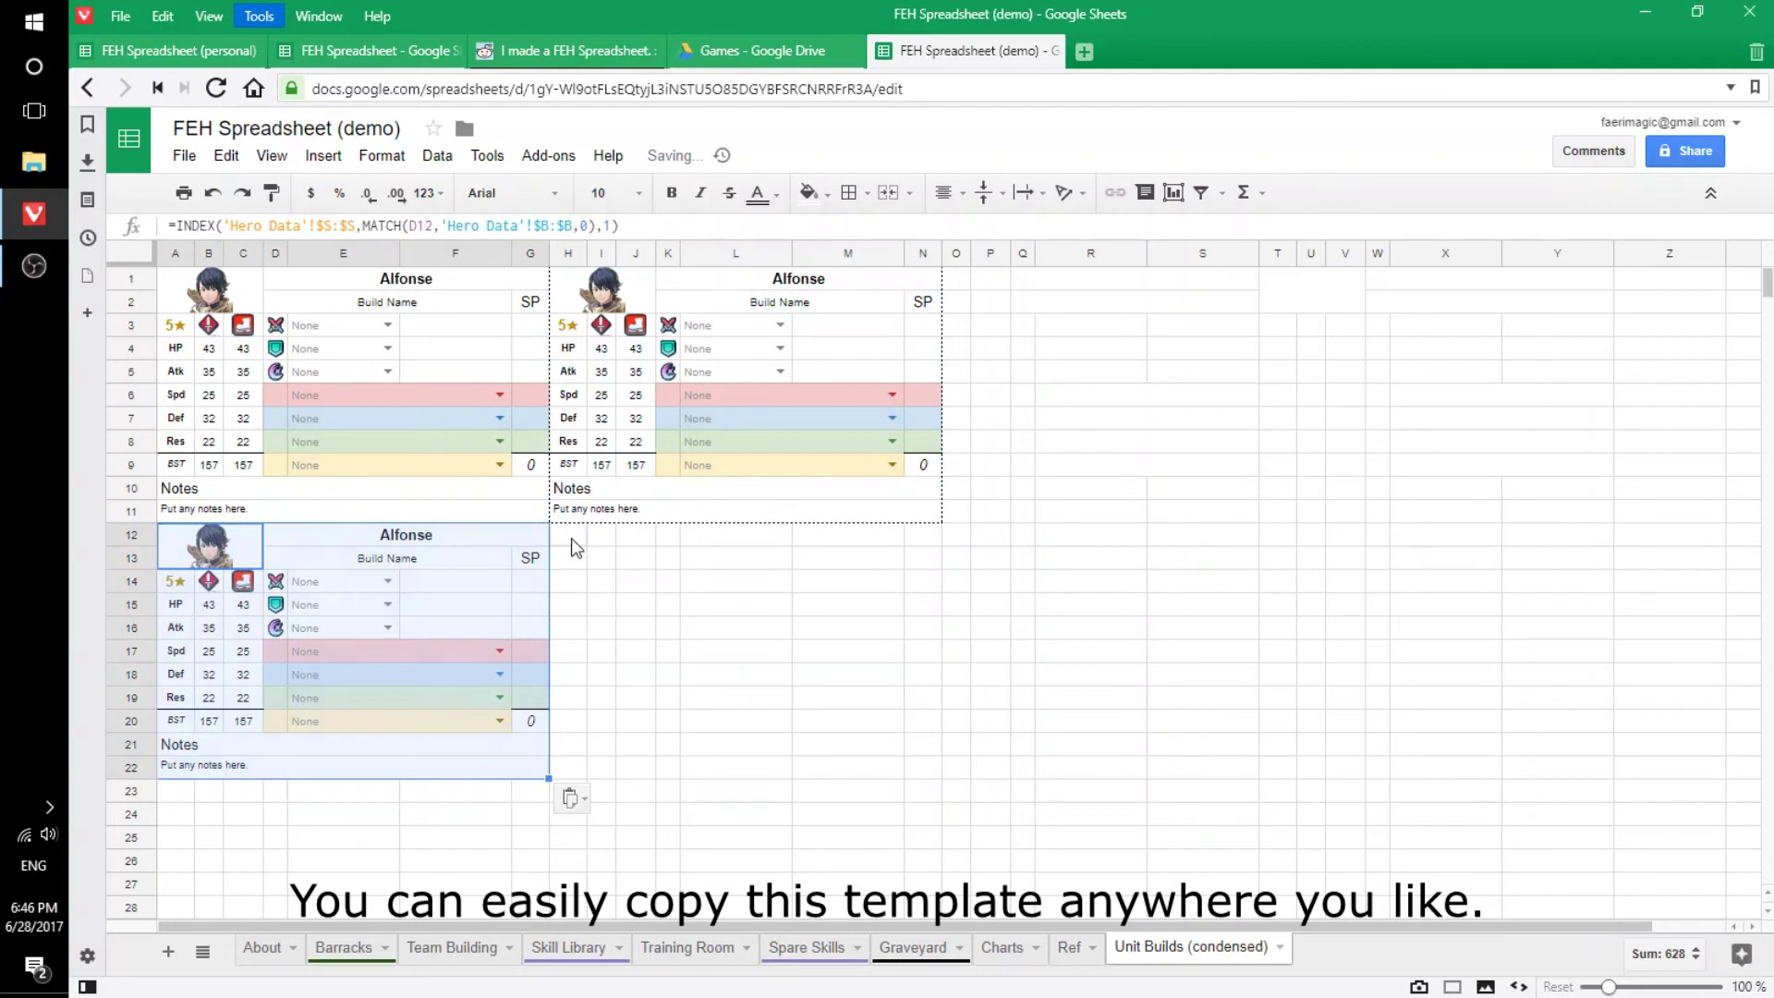
left_click(580, 560)
key("ctrl+v")
Rename the three copied builds' heroes to Sharena, Effie and Hinoka.
double_click(798, 278)
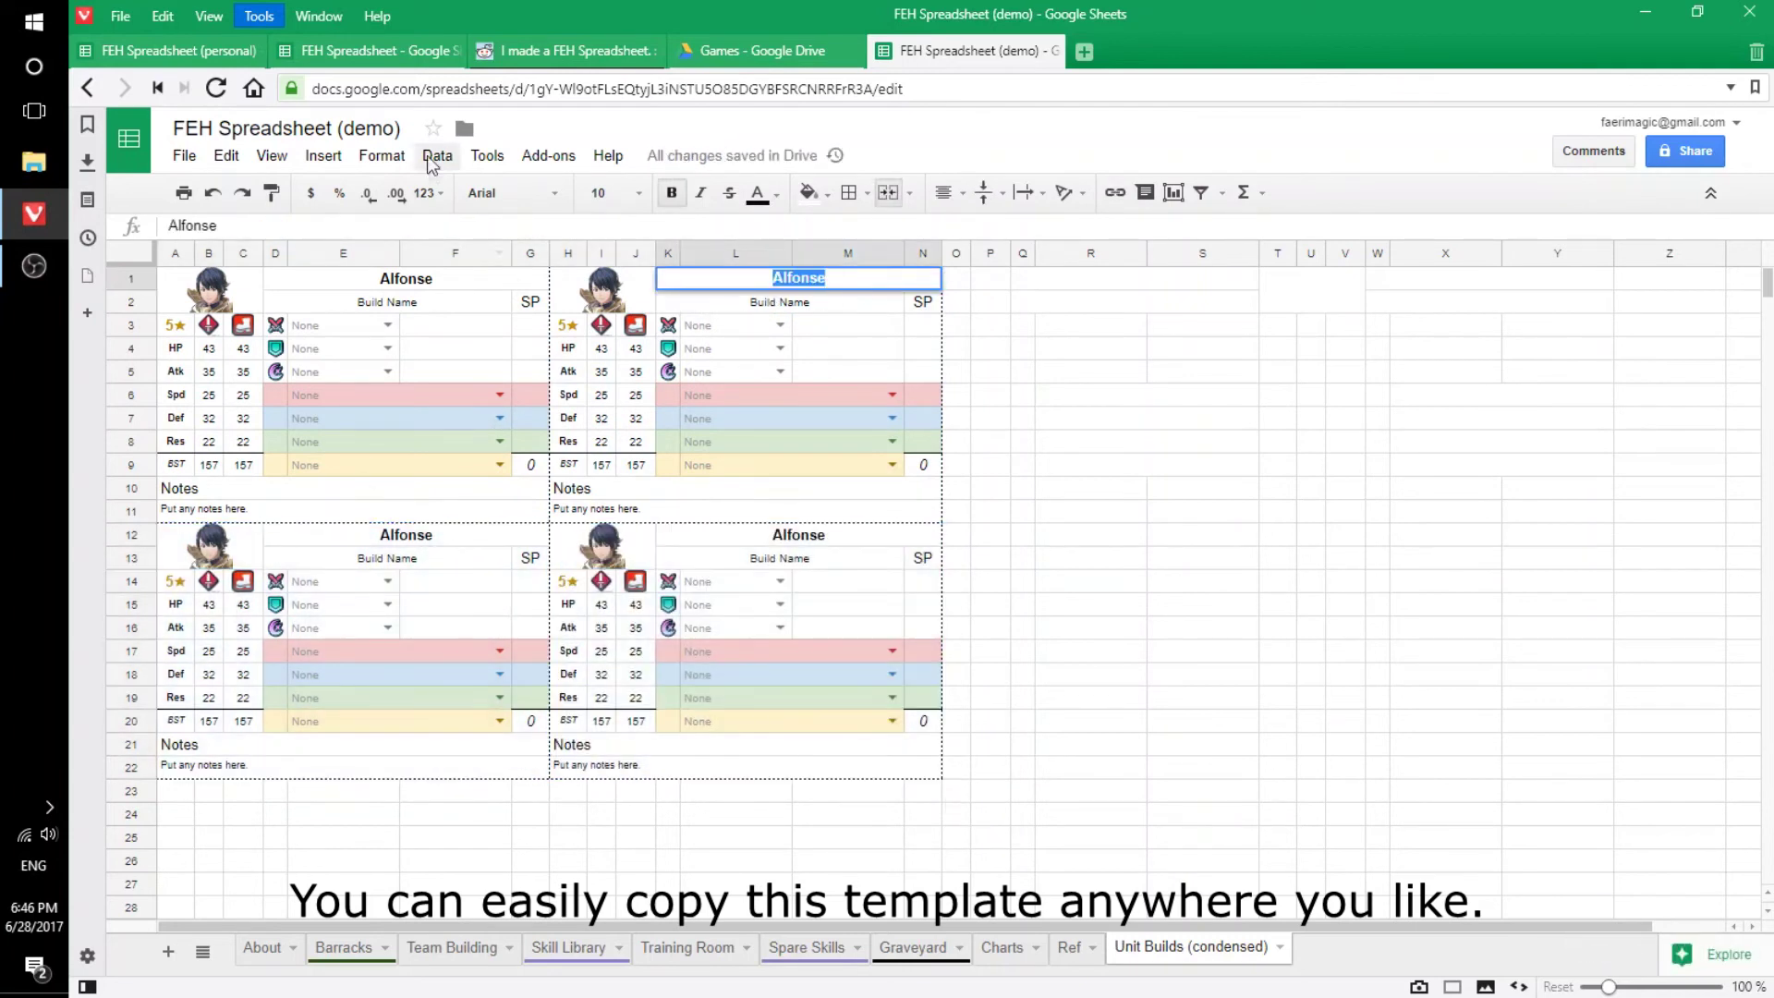
type("Sharena")
key("Return")
double_click(405, 534)
type("Effie")
key("Return")
double_click(798, 535)
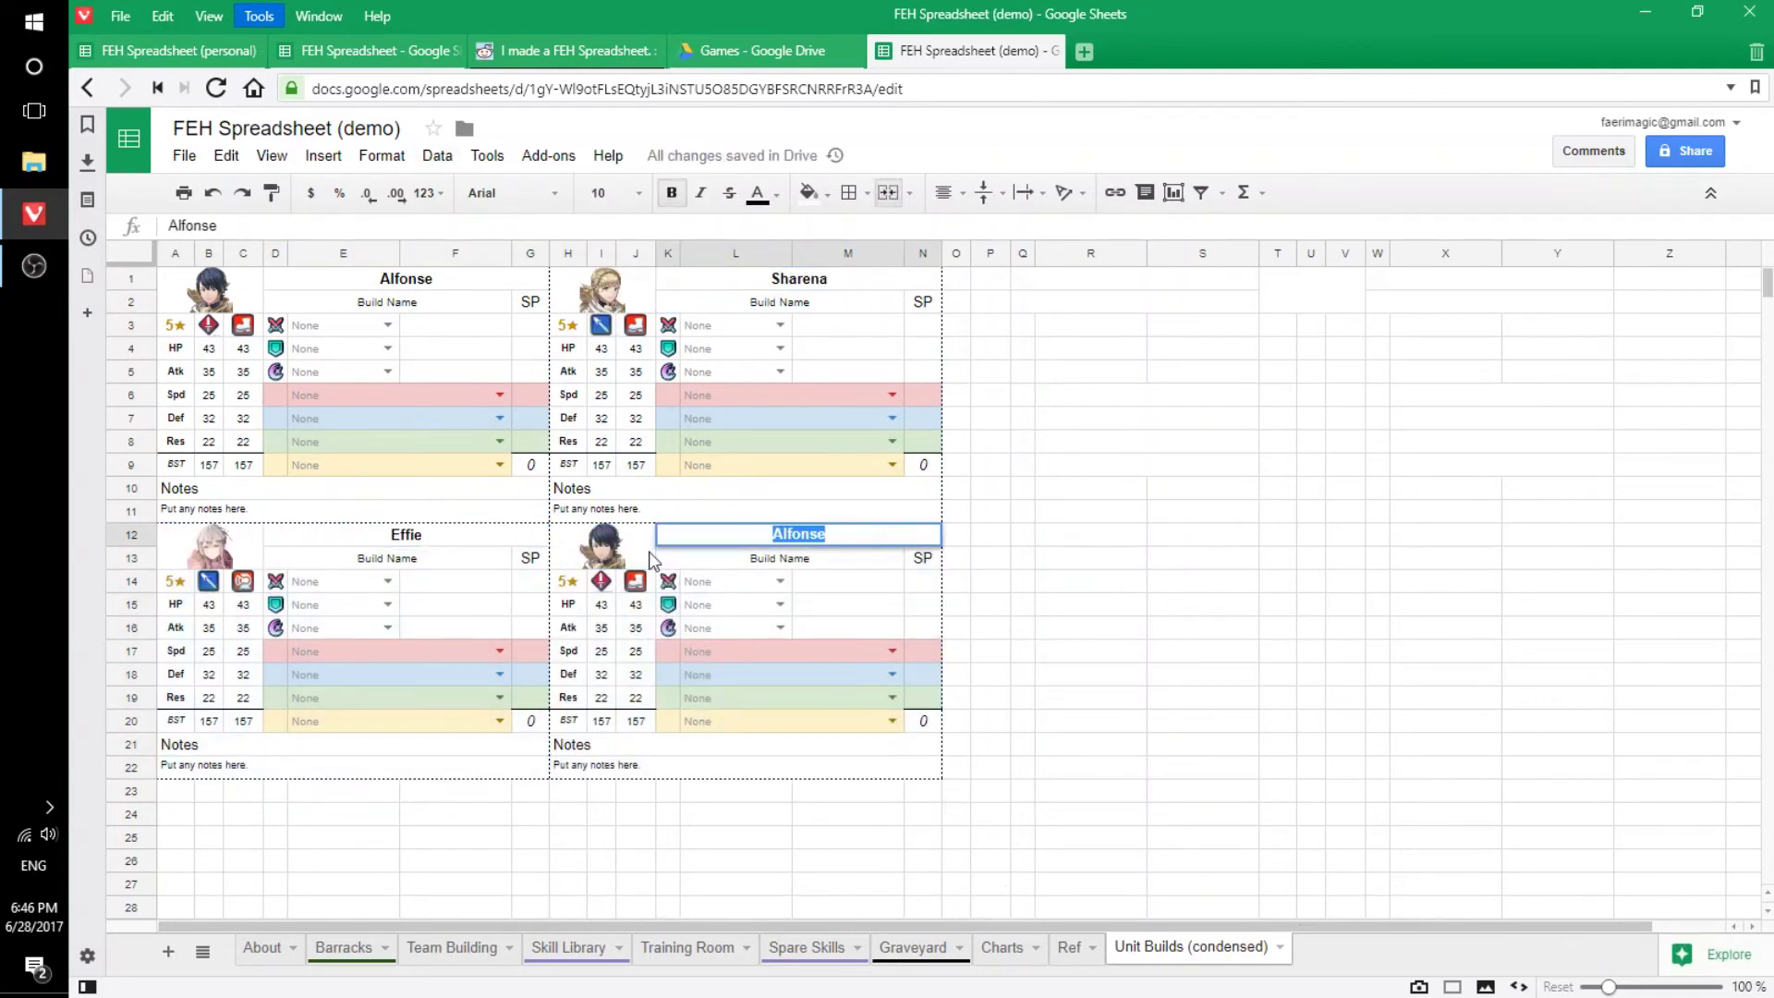
type("Hinoka")
key("Return")
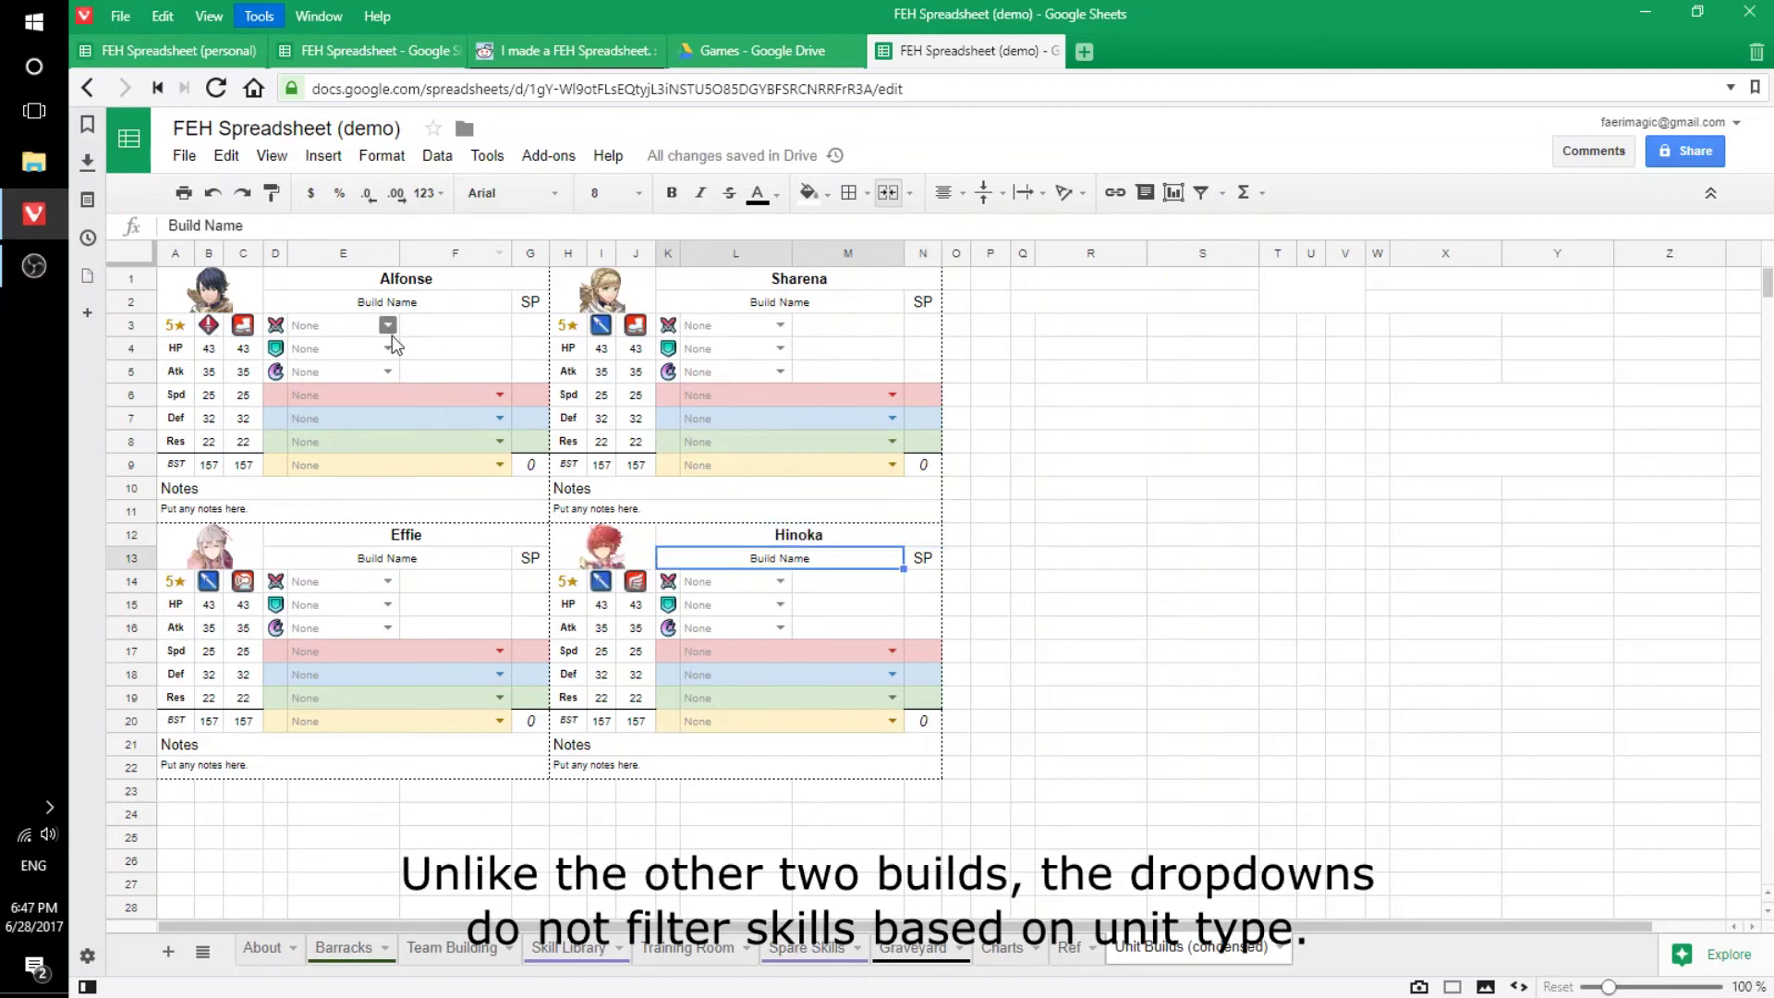
Give Alfonse Armorslayer, Blazing Thunder, Defense +3, B Tomebreaker 1 and Axe Experience 2.
left_click(388, 326)
left_click(323, 380)
left_click(387, 370)
left_click(342, 557)
left_click(499, 395)
left_click(499, 418)
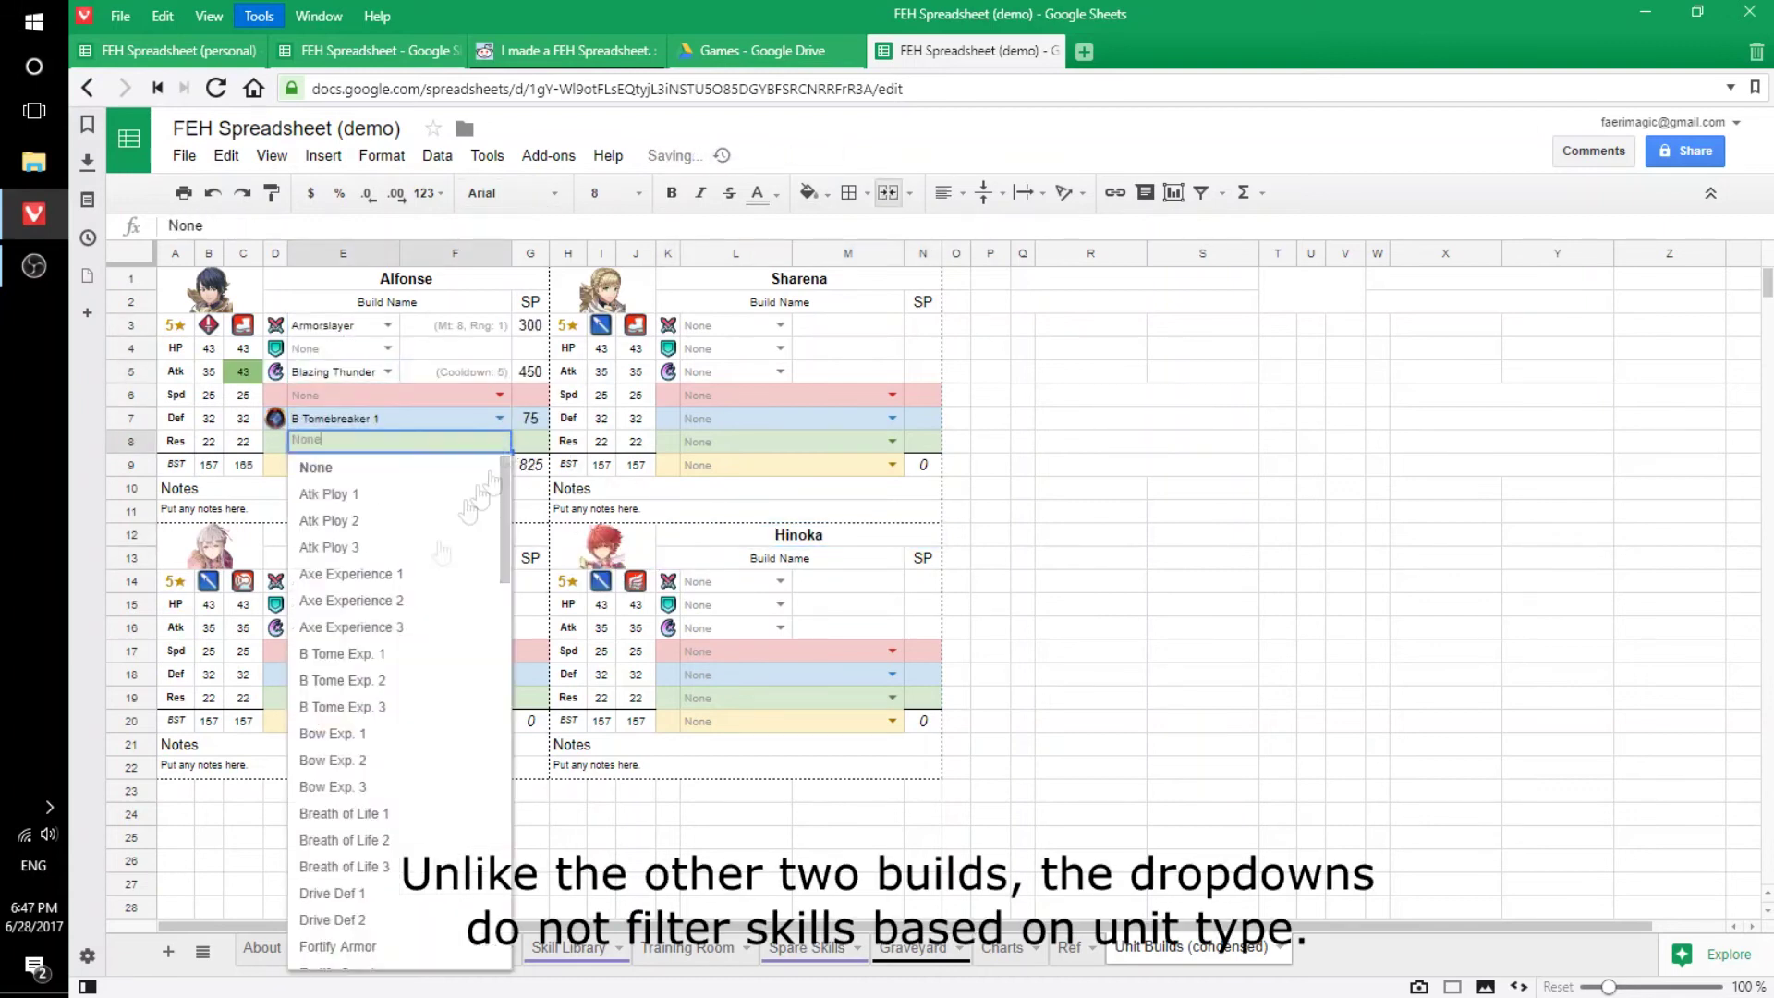
left_click(500, 441)
left_click(499, 395)
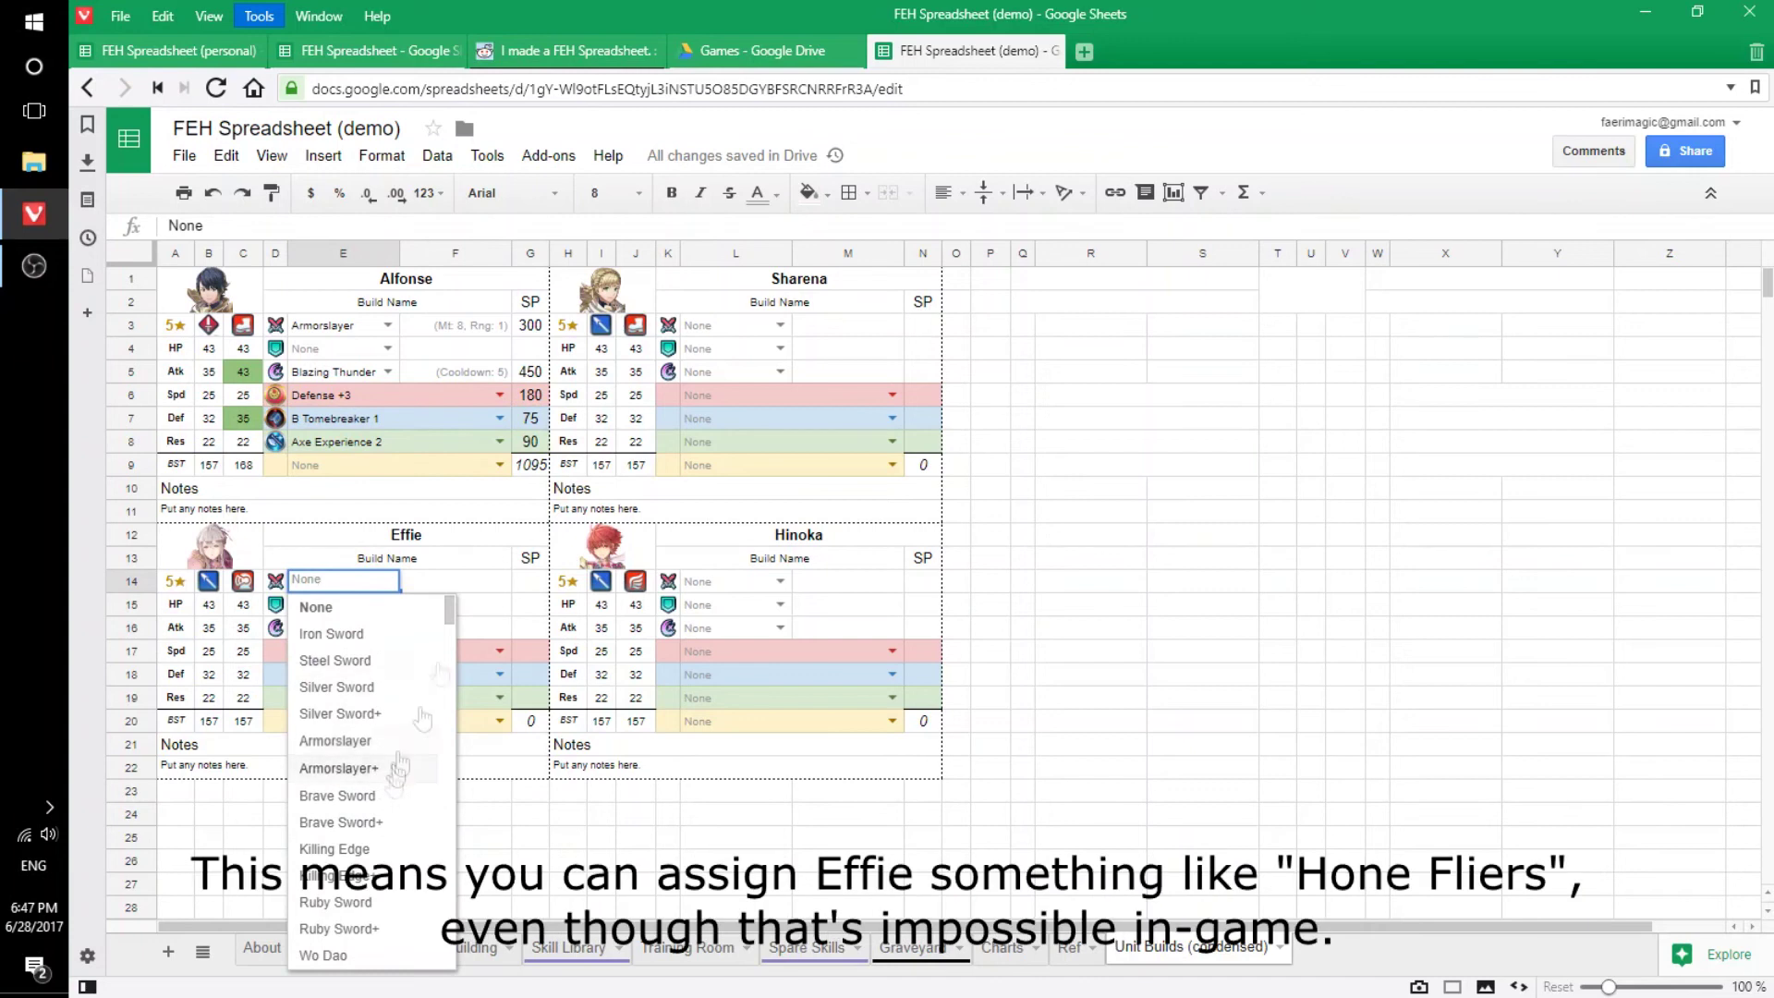
Give Effie the Firesweep Lance weapon and the Hone Fliers C skill.
scroll(399, 767, "down", 2)
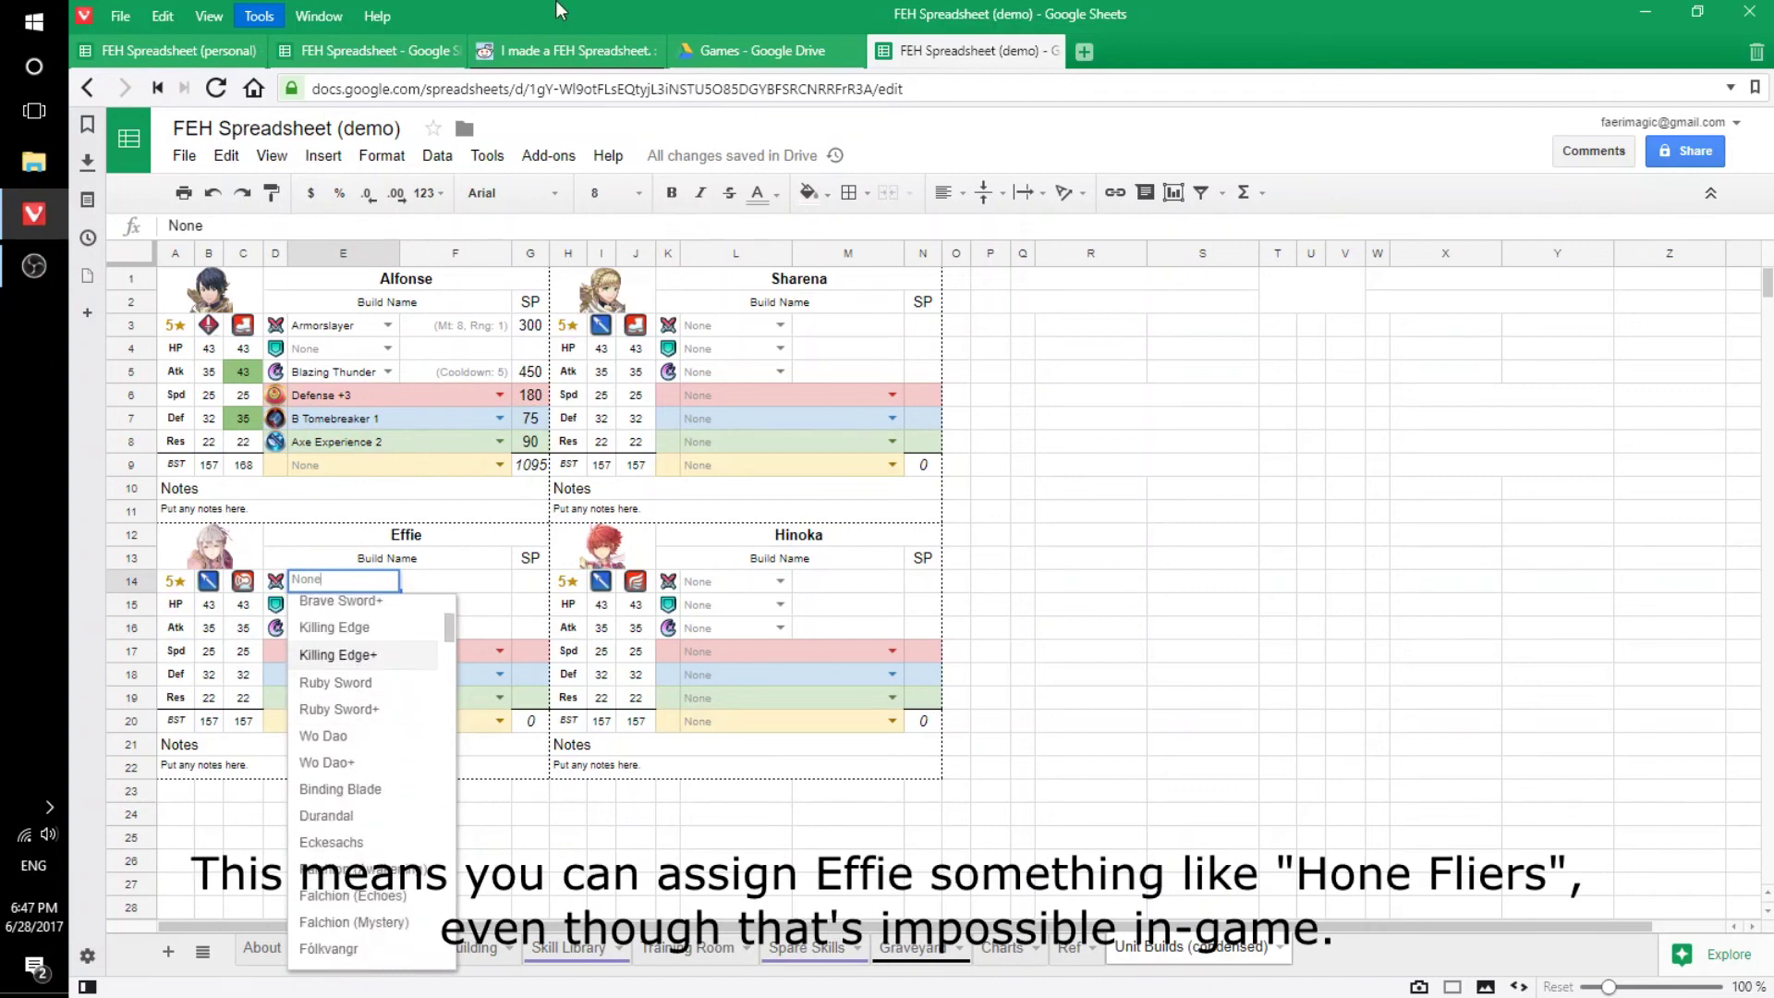
scroll(399, 740, "down", 5)
scroll(399, 740, "down", 3)
scroll(399, 721, "down", 3)
left_click(400, 722)
double_click(397, 698)
scroll(370, 831, "down", 3)
left_click(351, 832)
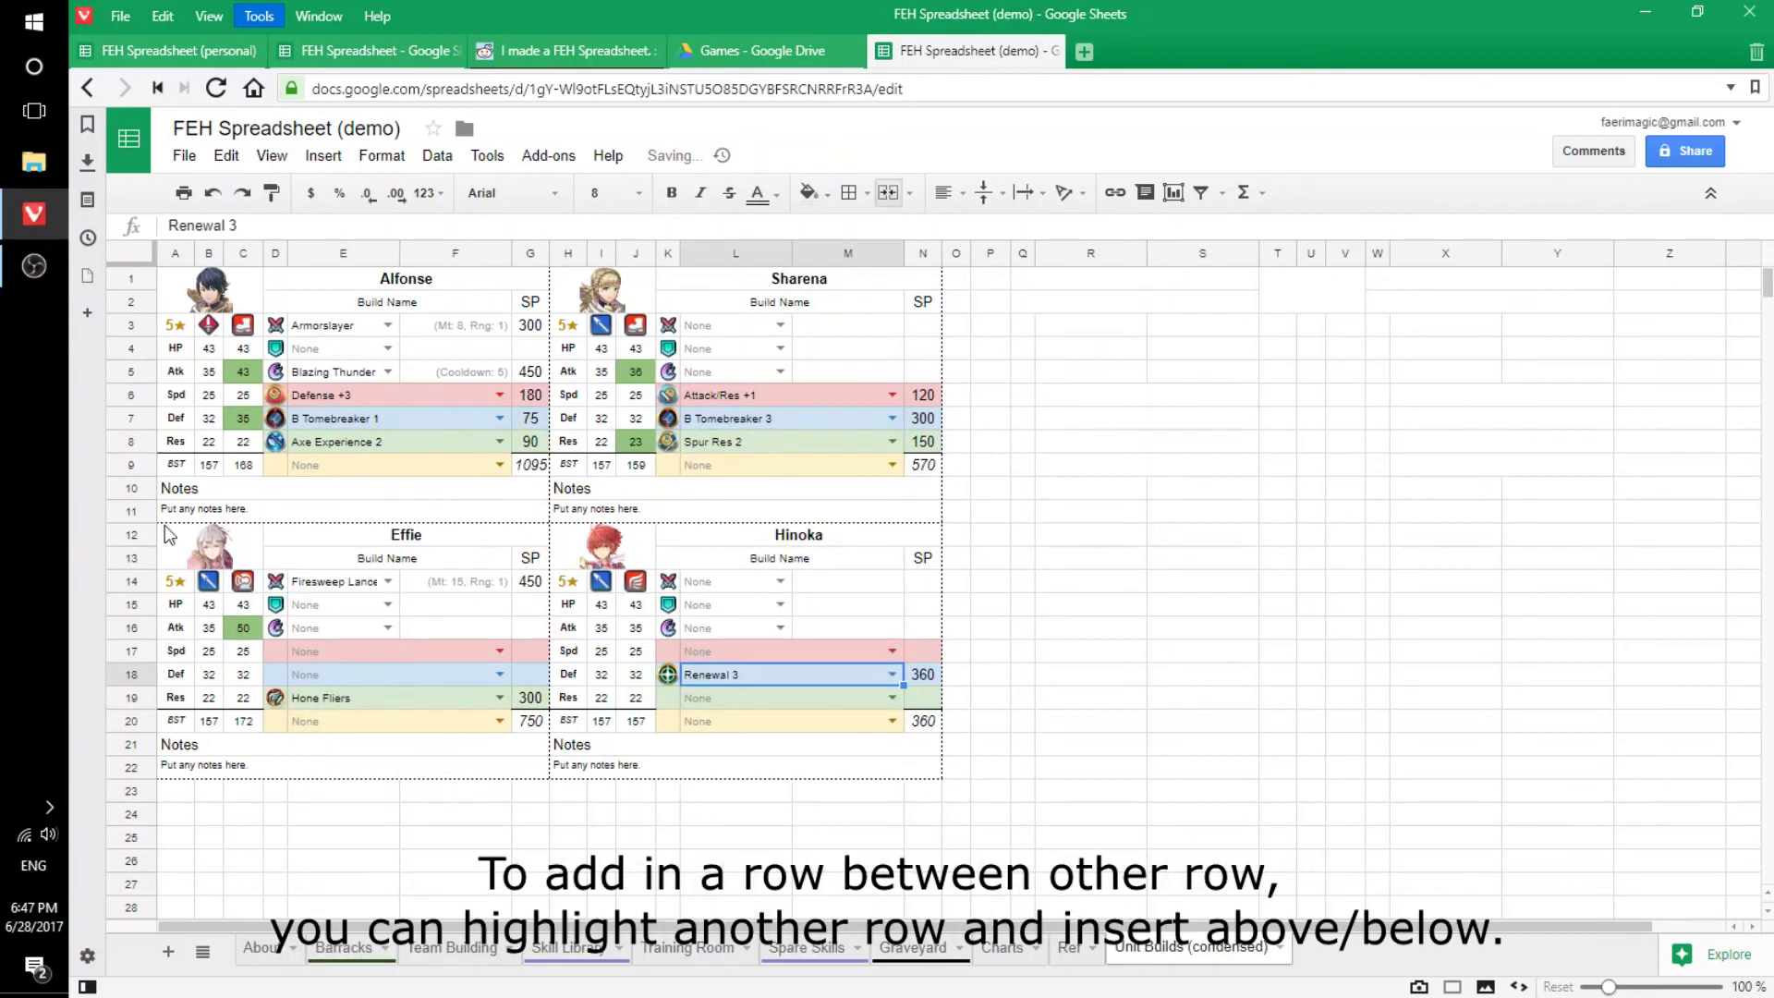
Insert 11 rows above Effie's block and paste the copied Effie build at A12.
mouse_move(131, 536)
left_mouse_down()
mouse_move(131, 767)
mouse_move(535, 674)
left_mouse_up()
right_click(131, 732)
left_click(231, 391)
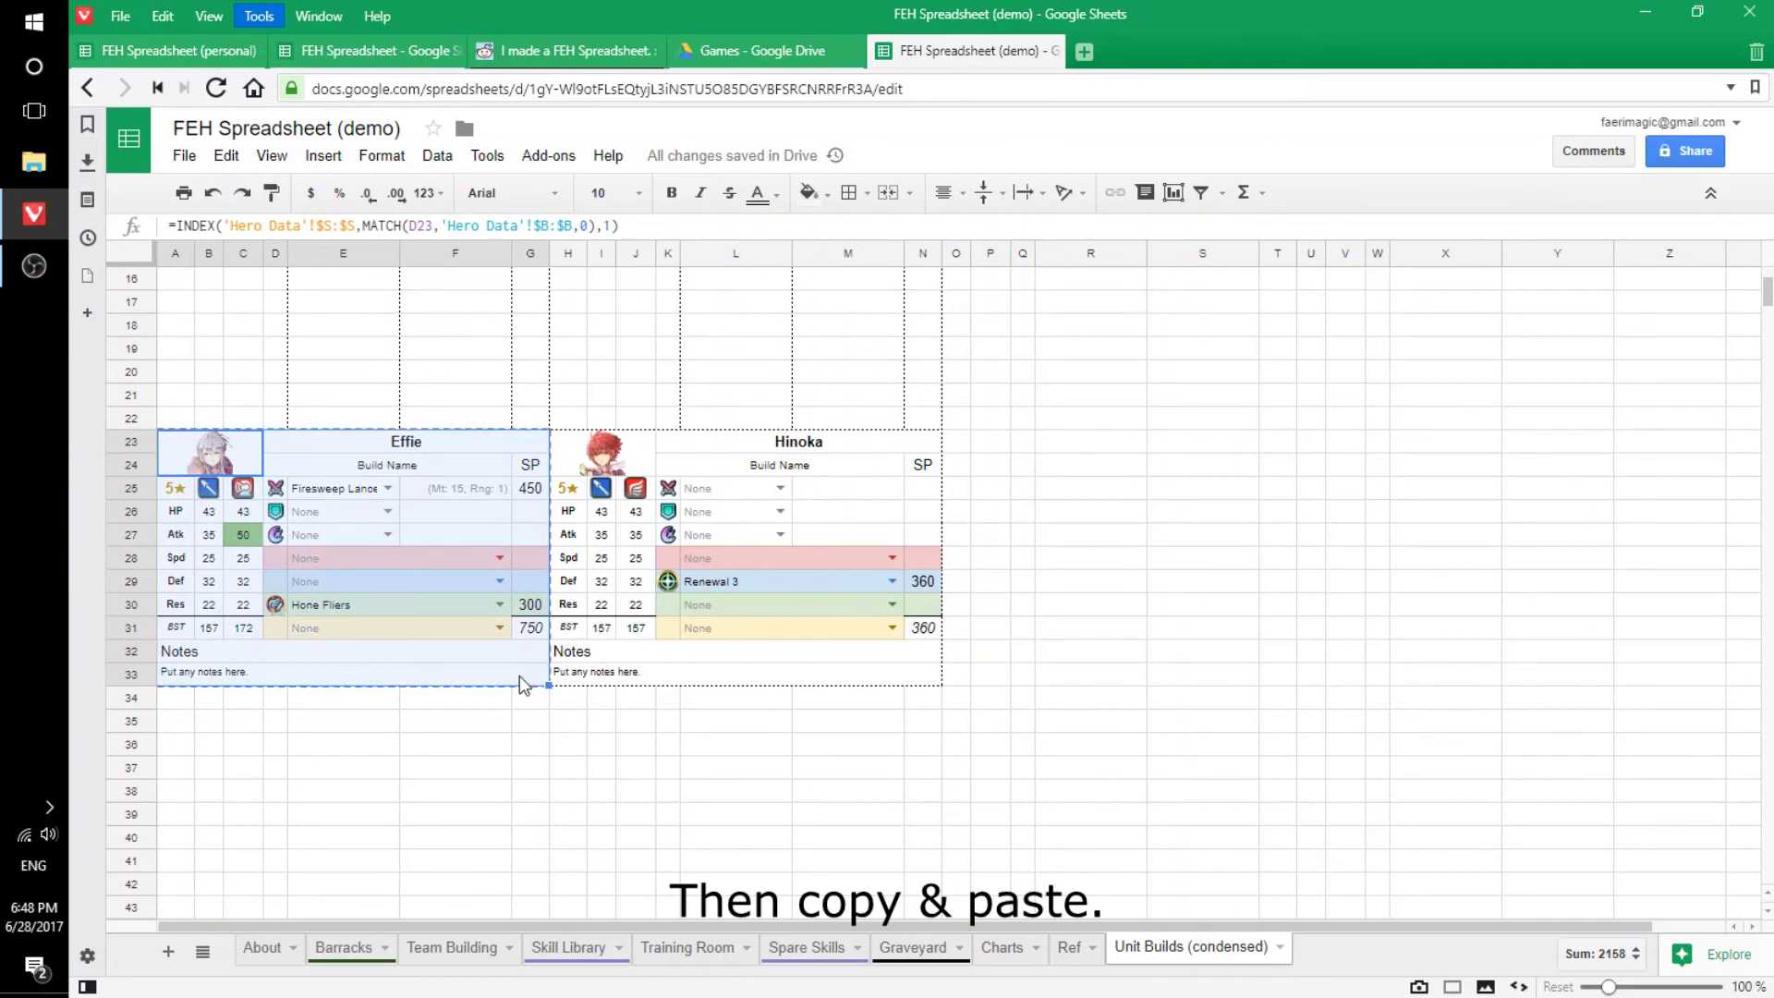
scroll(237, 507, "up", 4)
left_click(184, 467)
key("ctrl+v")
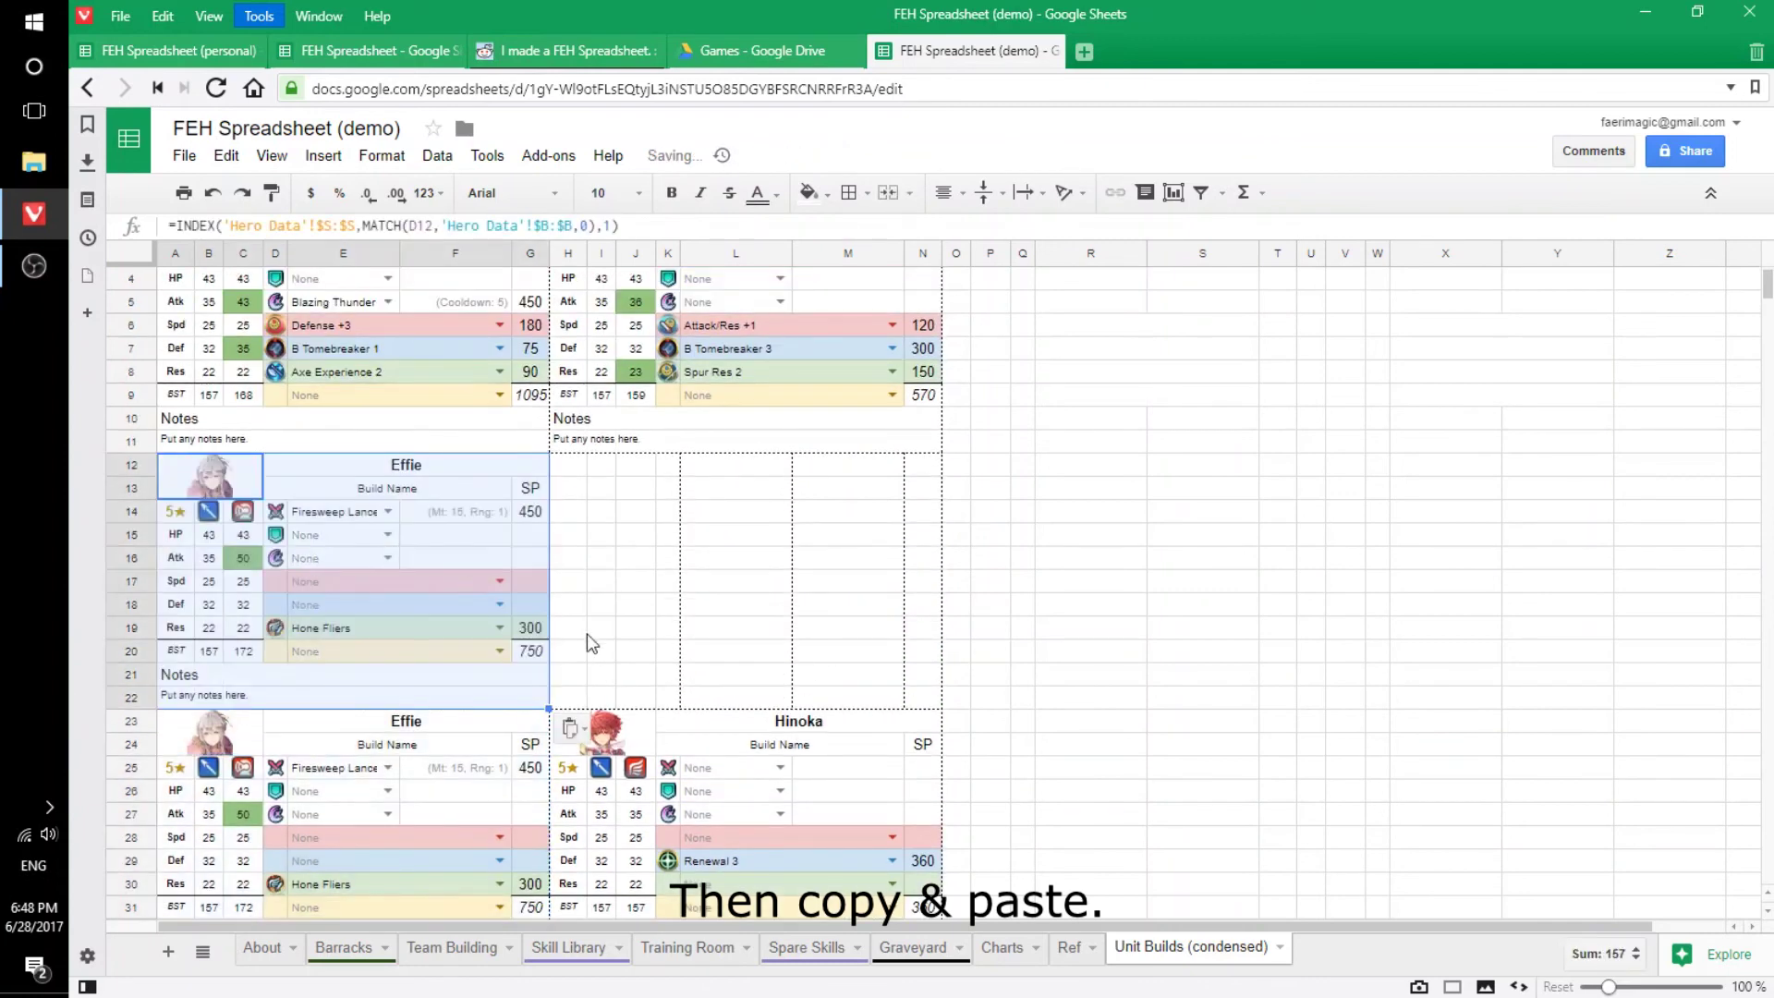
Clear the copy's weapon and Hone Fliers cells and rename its hero Ephraim.
left_click(337, 511)
key("Delete")
key("Down")
left_click(299, 628)
key("Delete")
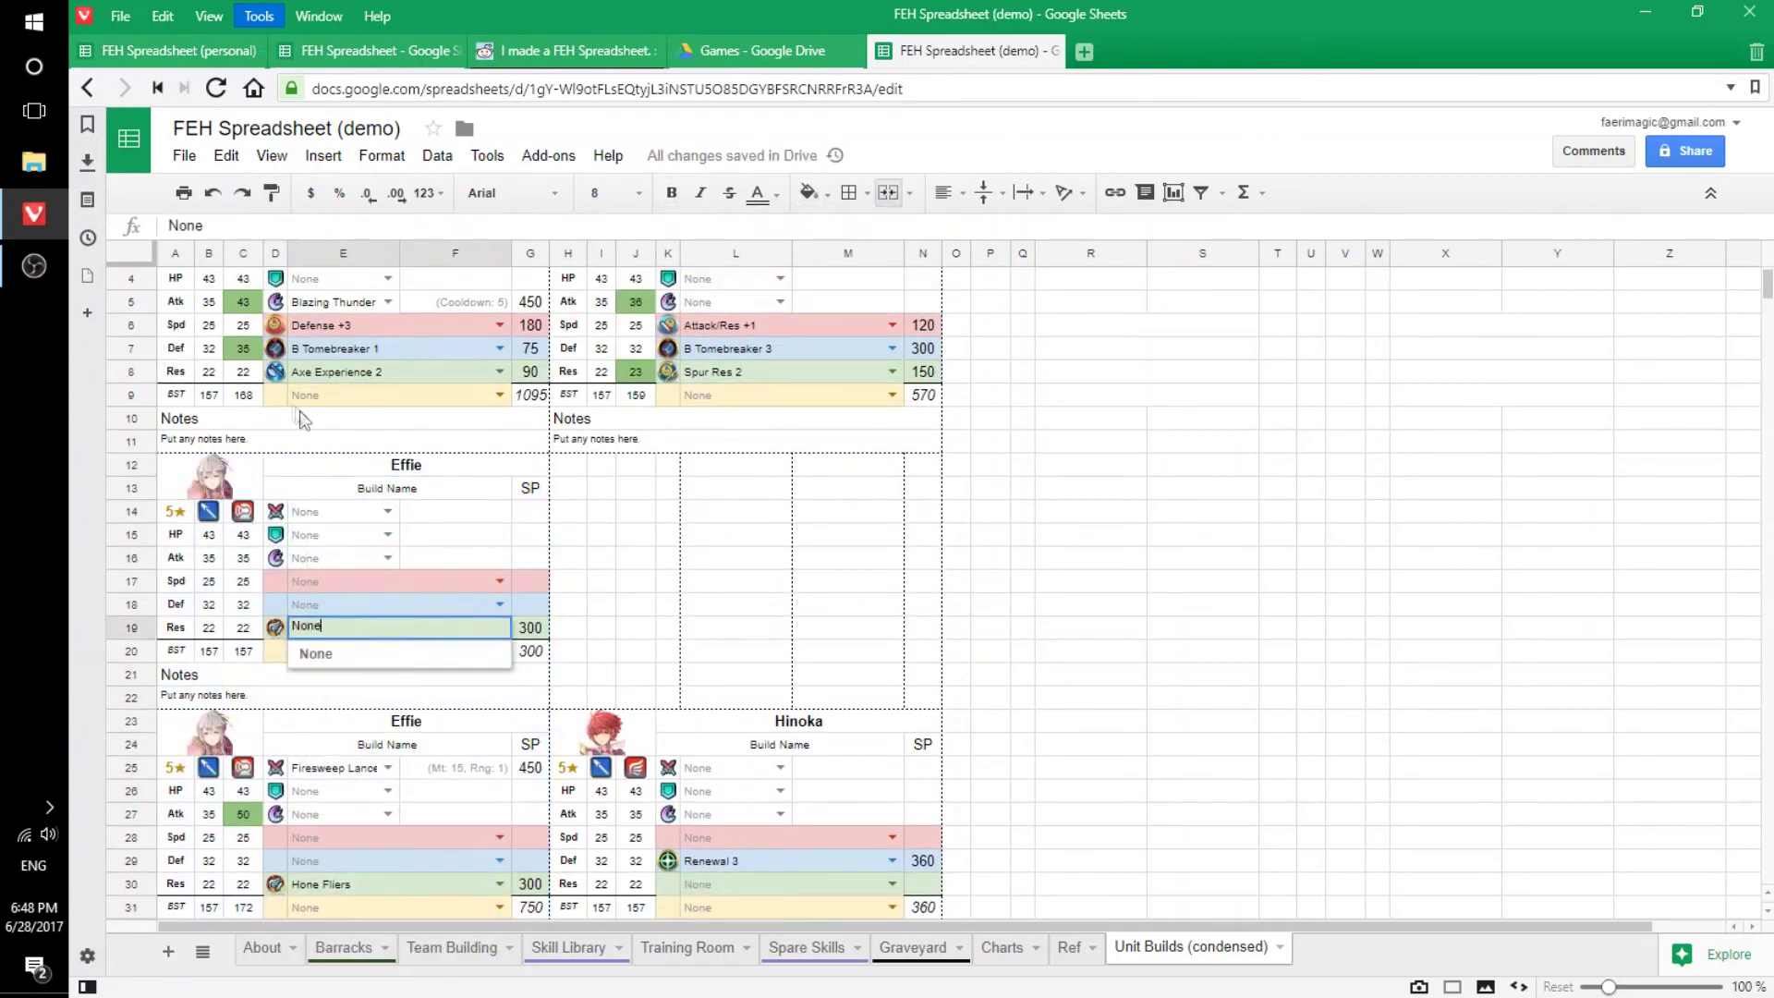
left_click(308, 462)
type("Ephraim")
key("Return")
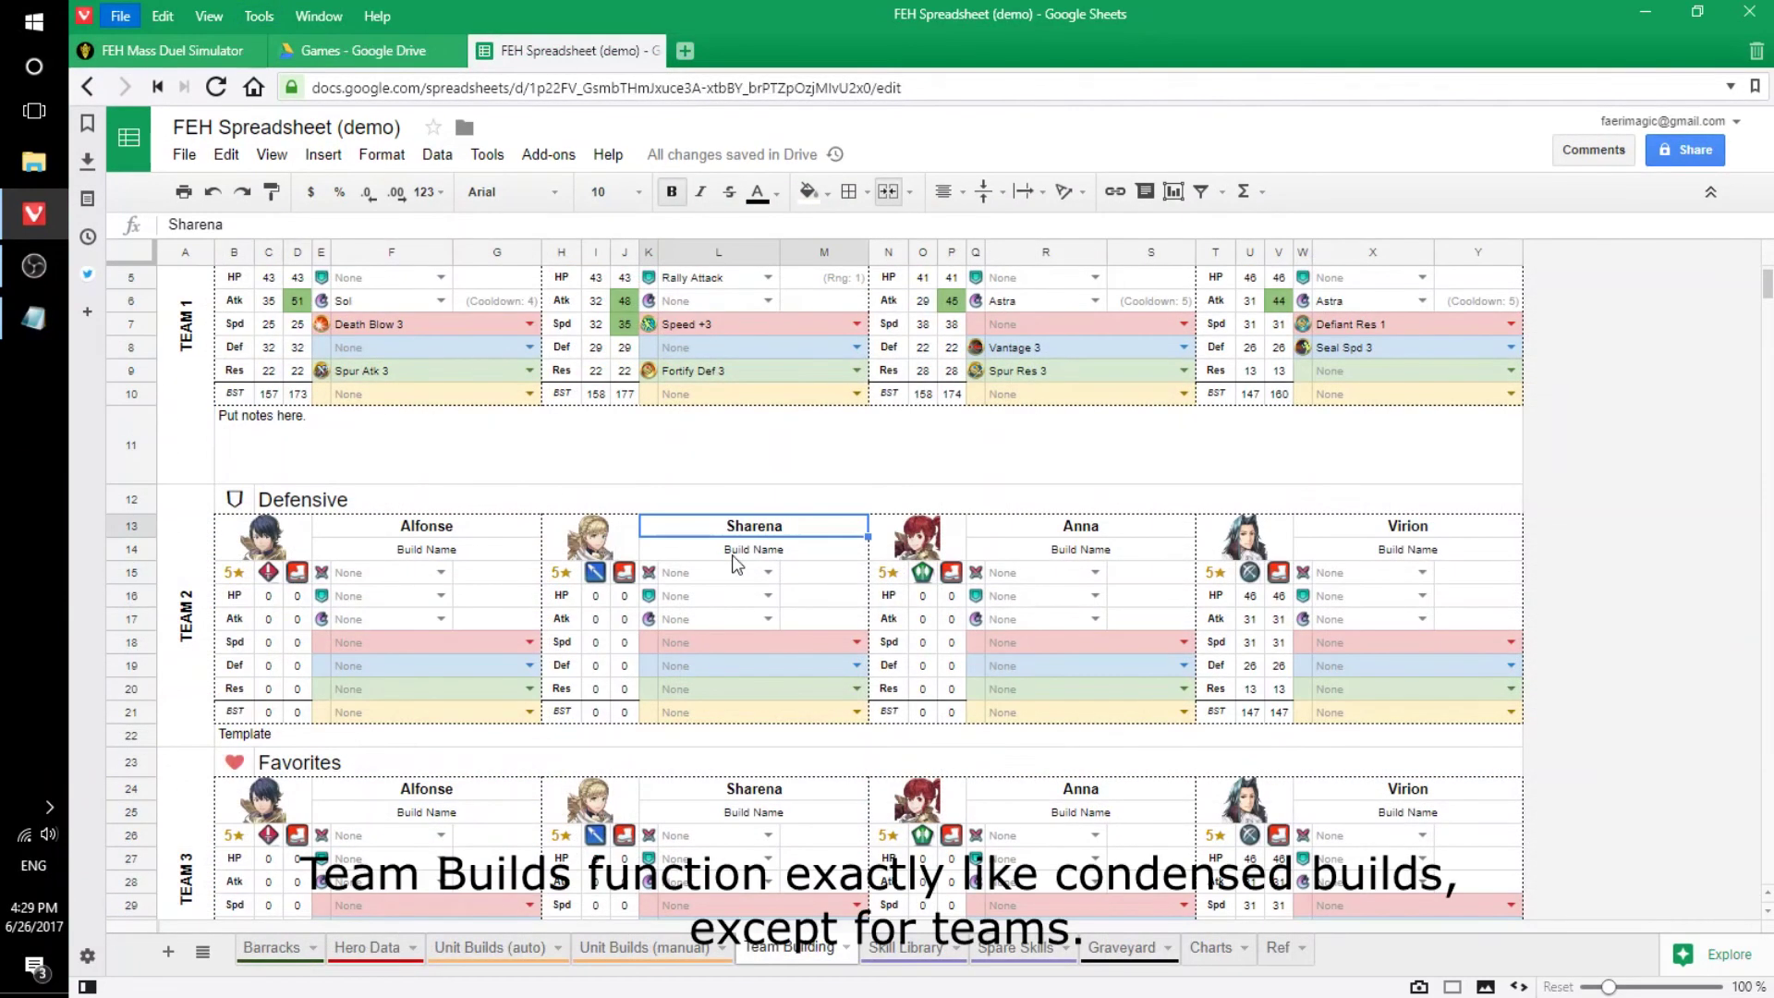
Enter Jeorge and Effie as the second and third Defensive team members.
type("Jeorge")
key("Return")
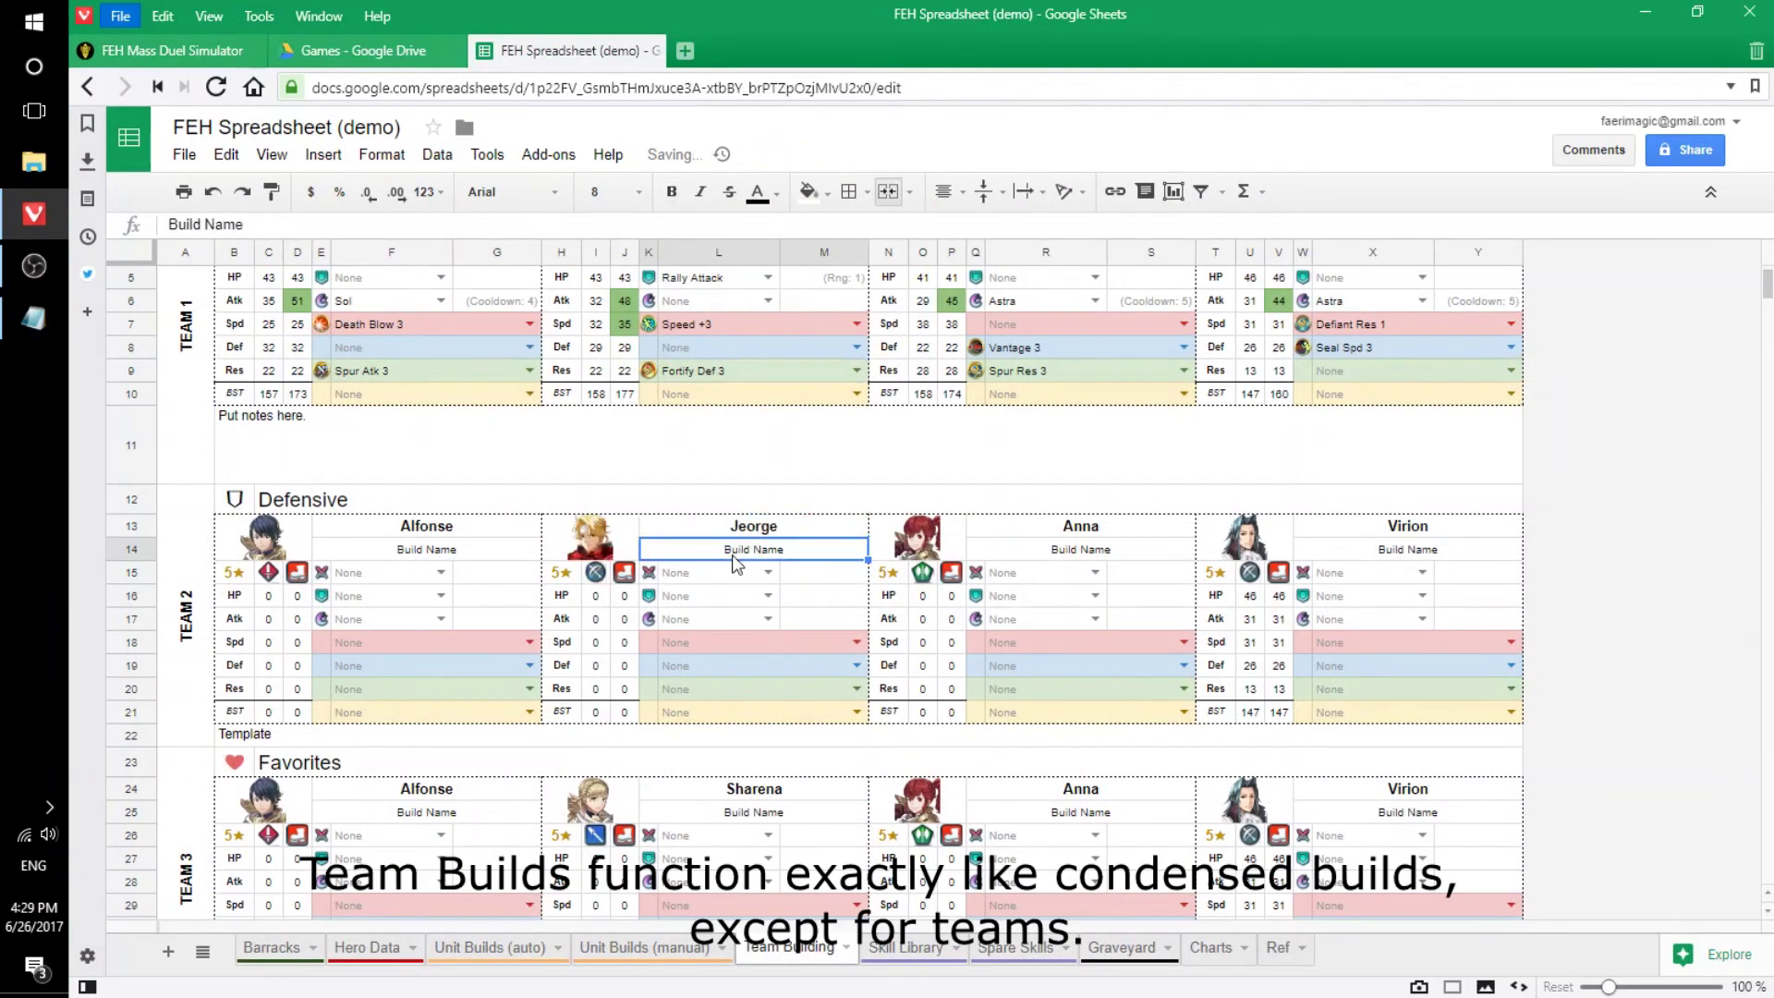
left_click(1042, 535)
type("Effie")
key("Return")
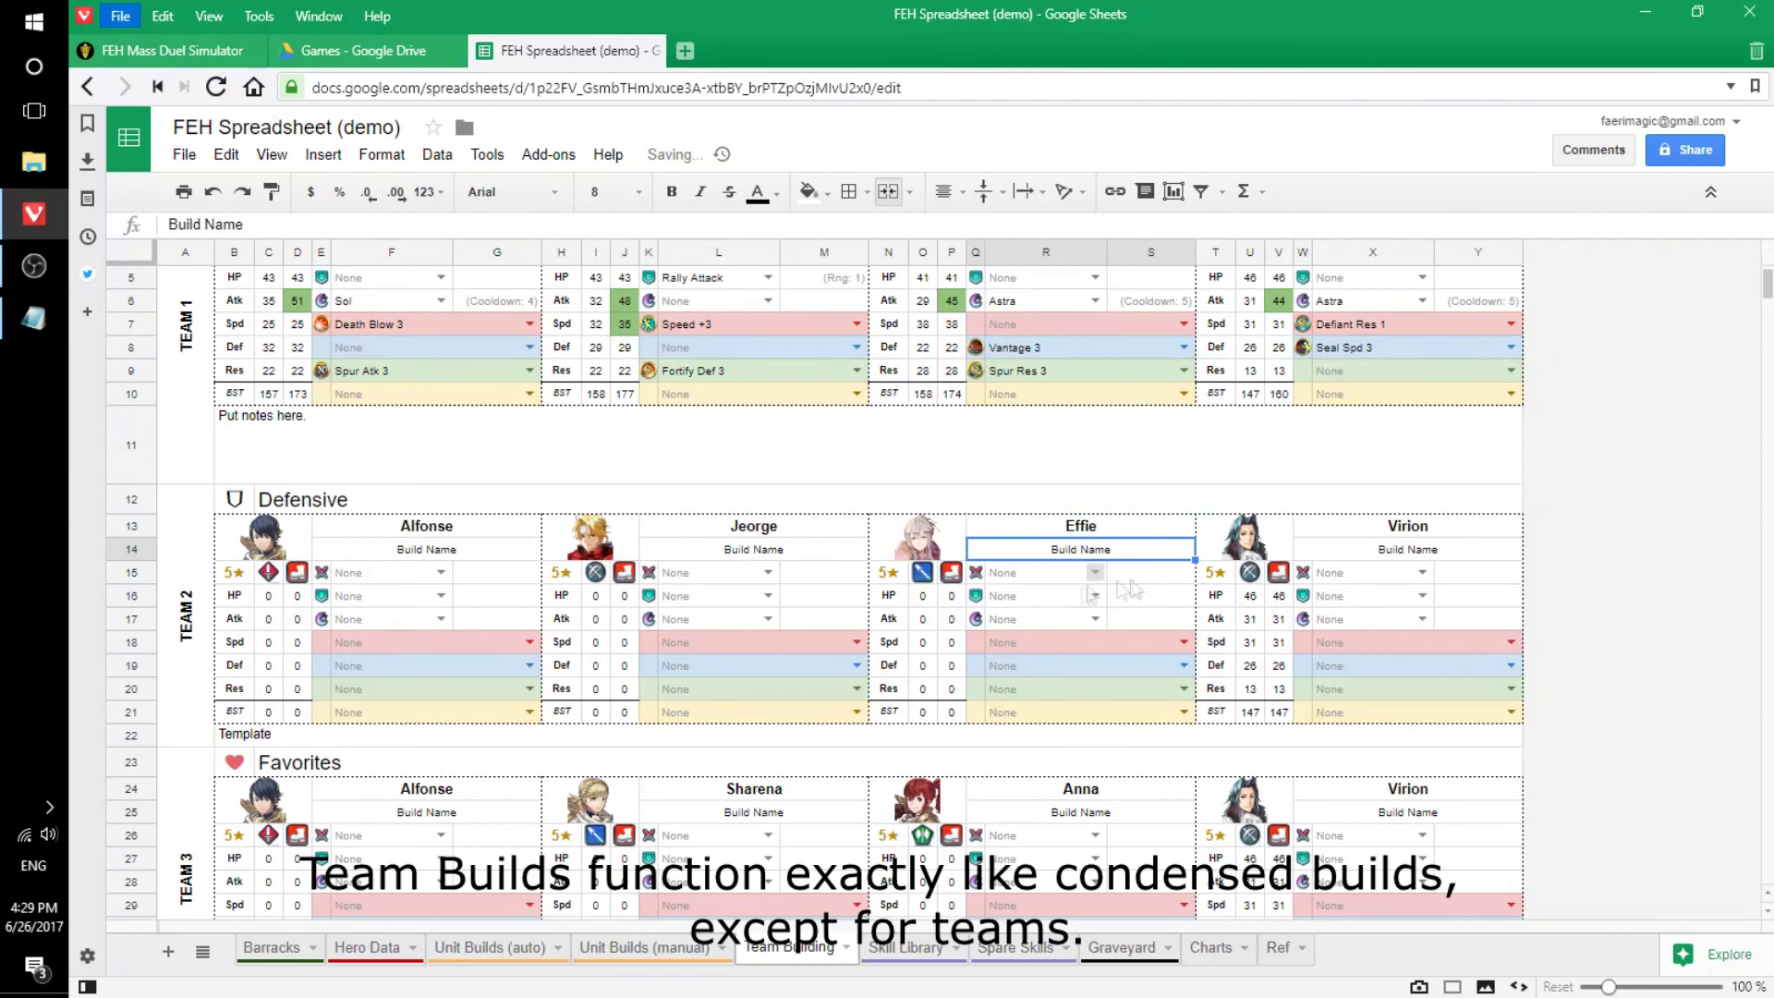
Choose Hone Fliers for Effie's C skill slot.
left_click(1184, 689)
scroll(1063, 813, "down", 5)
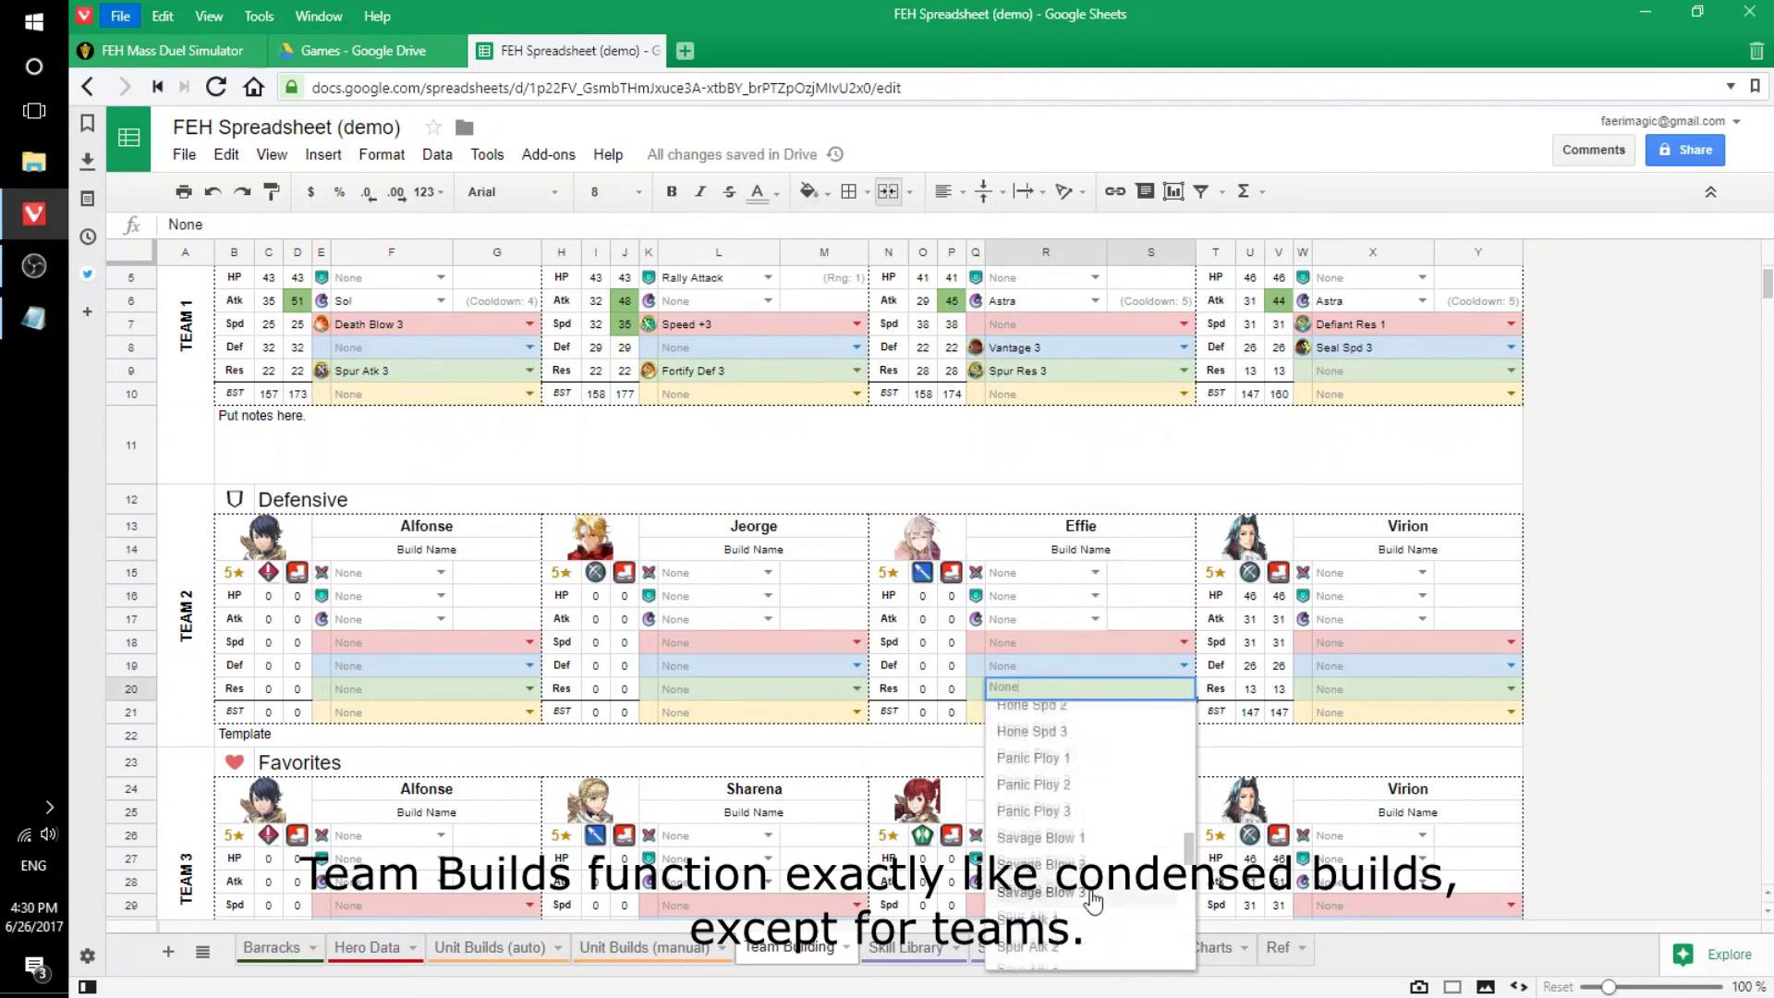
left_click(1040, 776)
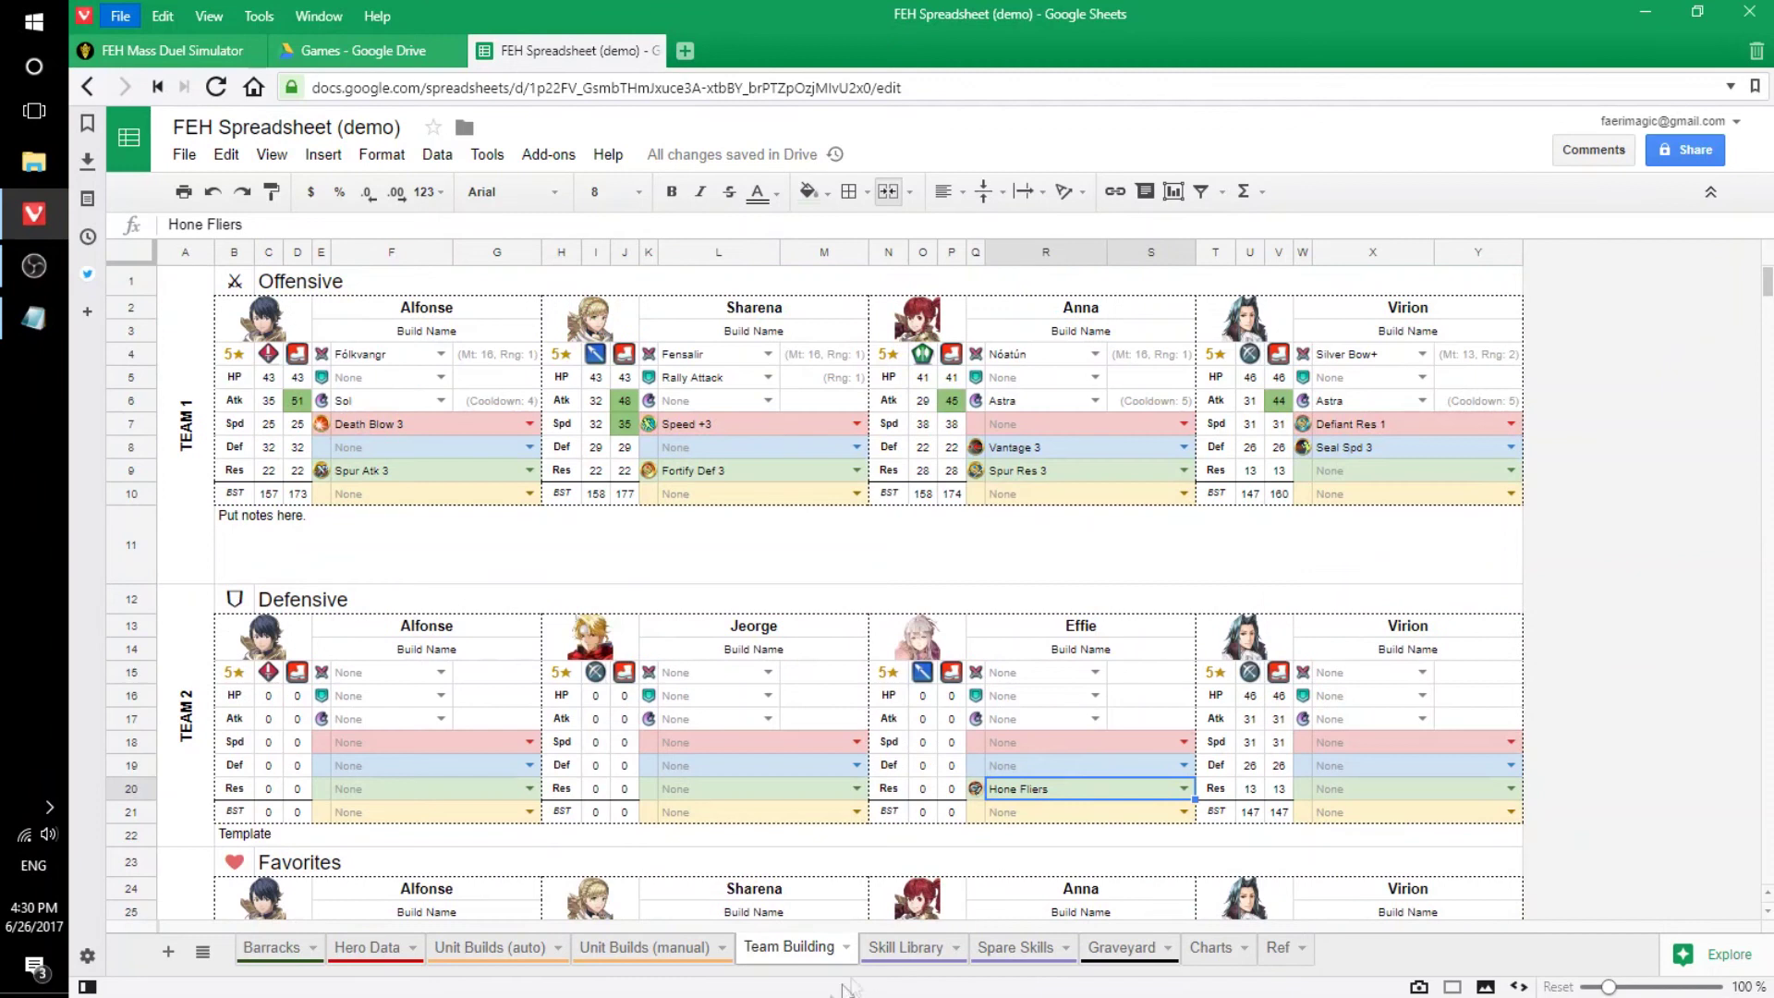
left_click(895, 950)
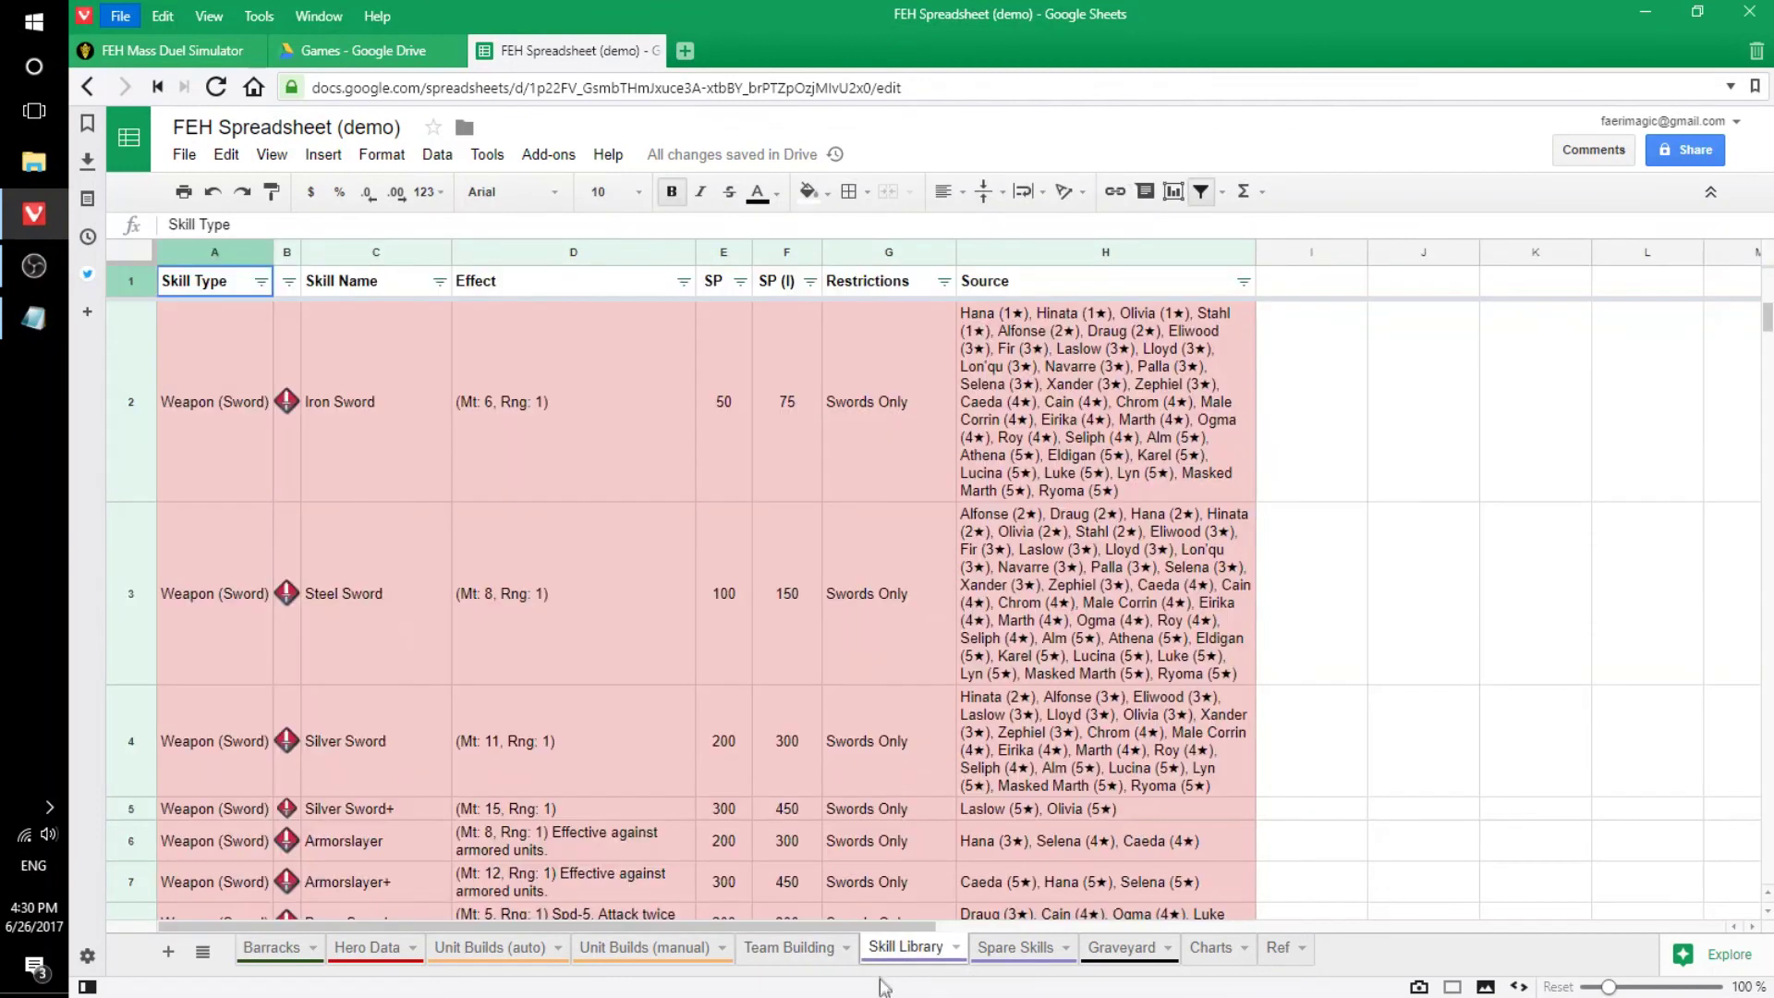
Filter the Skill Library's Skill Type column to show only Passive A skills.
left_click(262, 282)
scroll(388, 555, "down", 2)
scroll(389, 554, "up", 2)
scroll(399, 561, "down", 2)
key("Return")
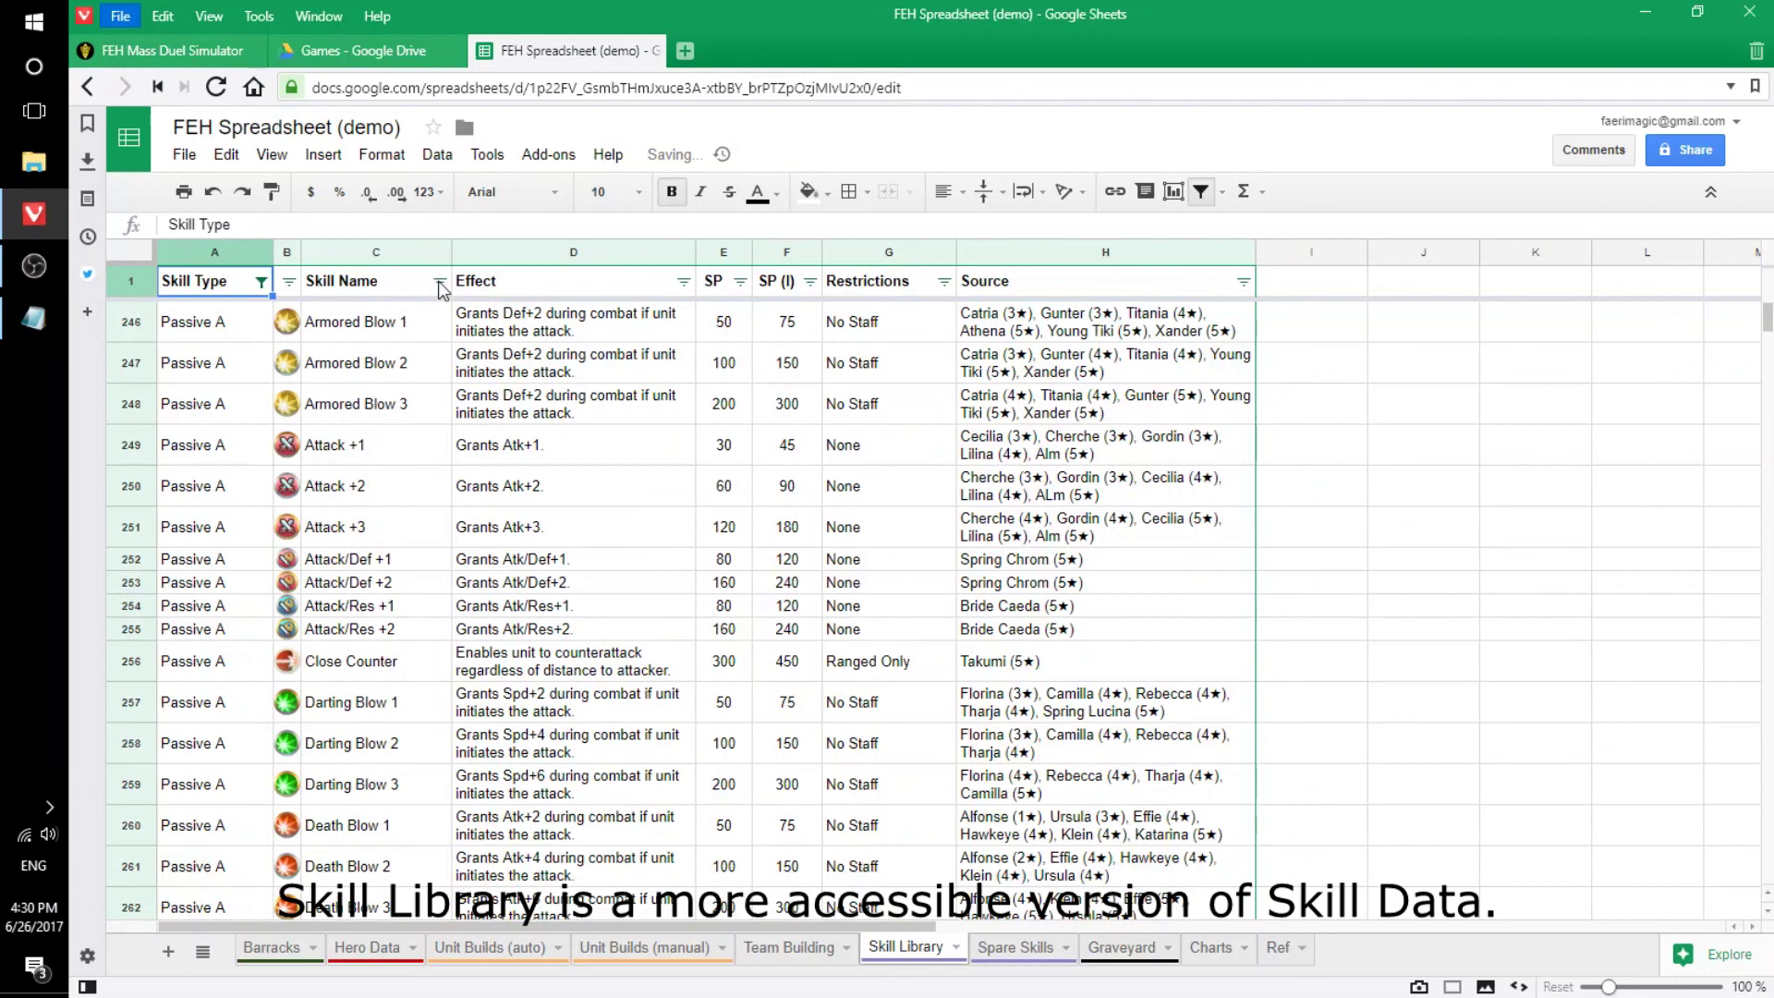
Set the Restrictions filter to show only No Staff skills.
left_click(943, 281)
left_click(792, 523)
left_click(733, 698)
left_click(943, 281)
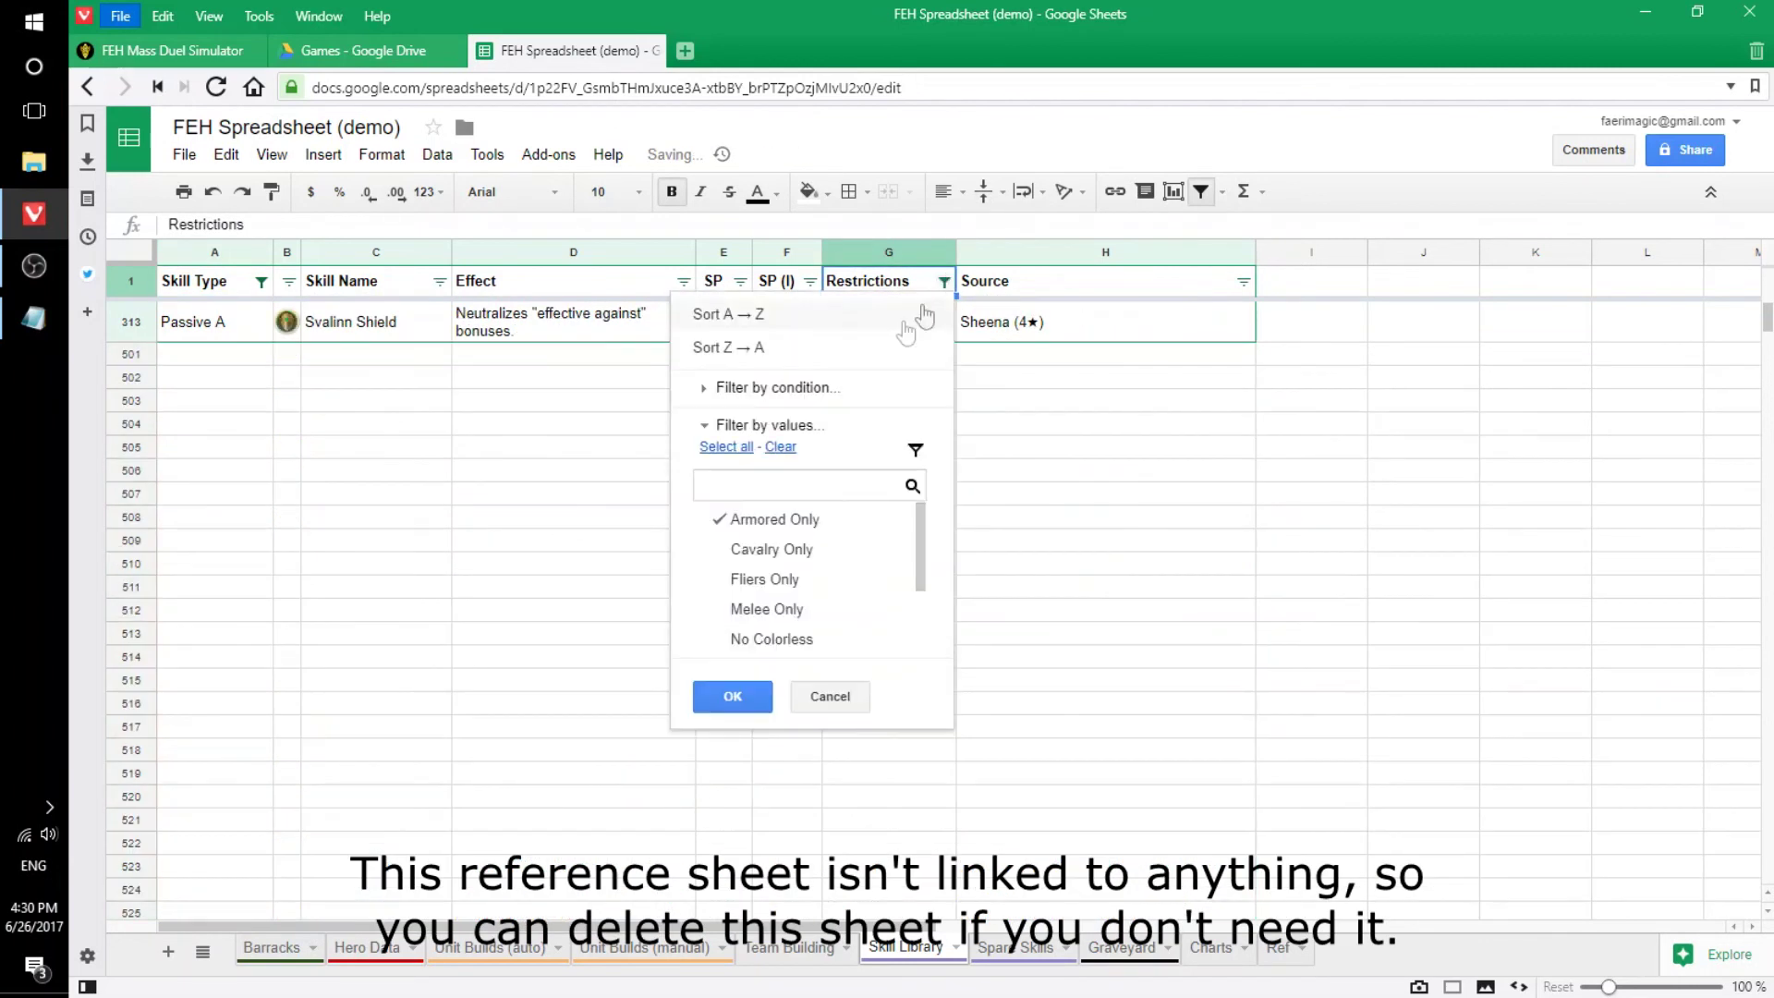
scroll(752, 592, "down", 2)
left_click(757, 573)
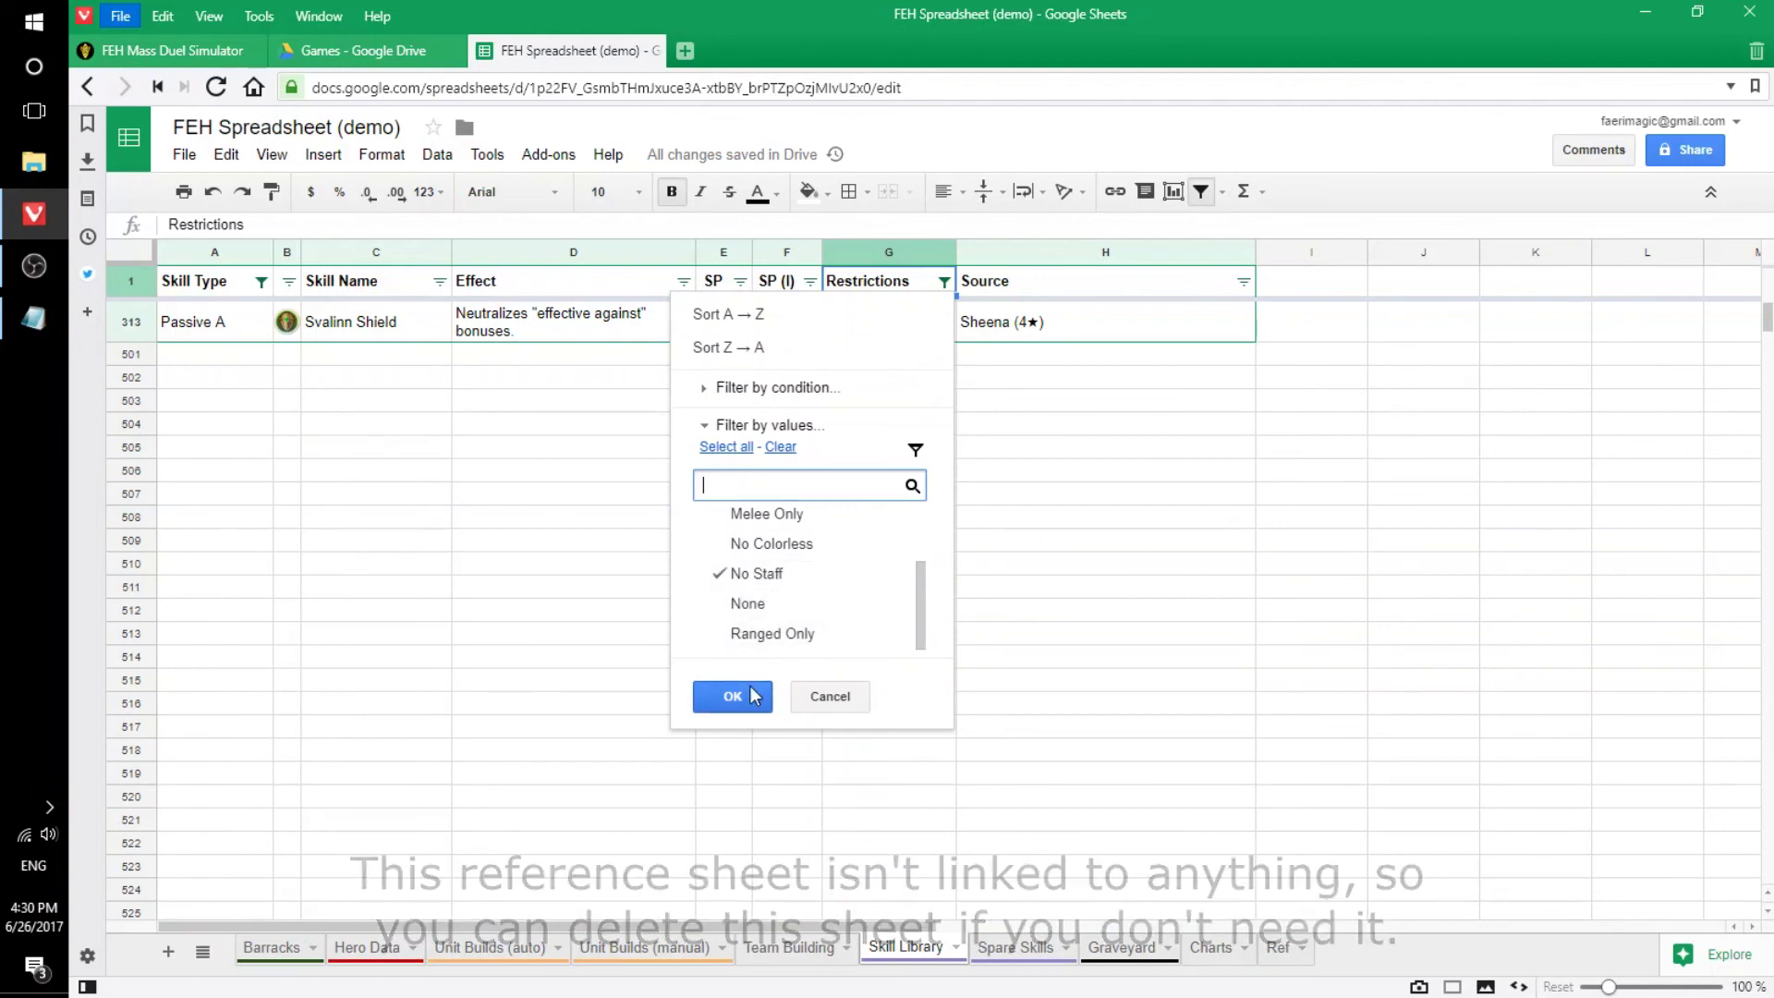
left_click(733, 696)
scroll(421, 596, "up", 5)
scroll(343, 363, "up", 5)
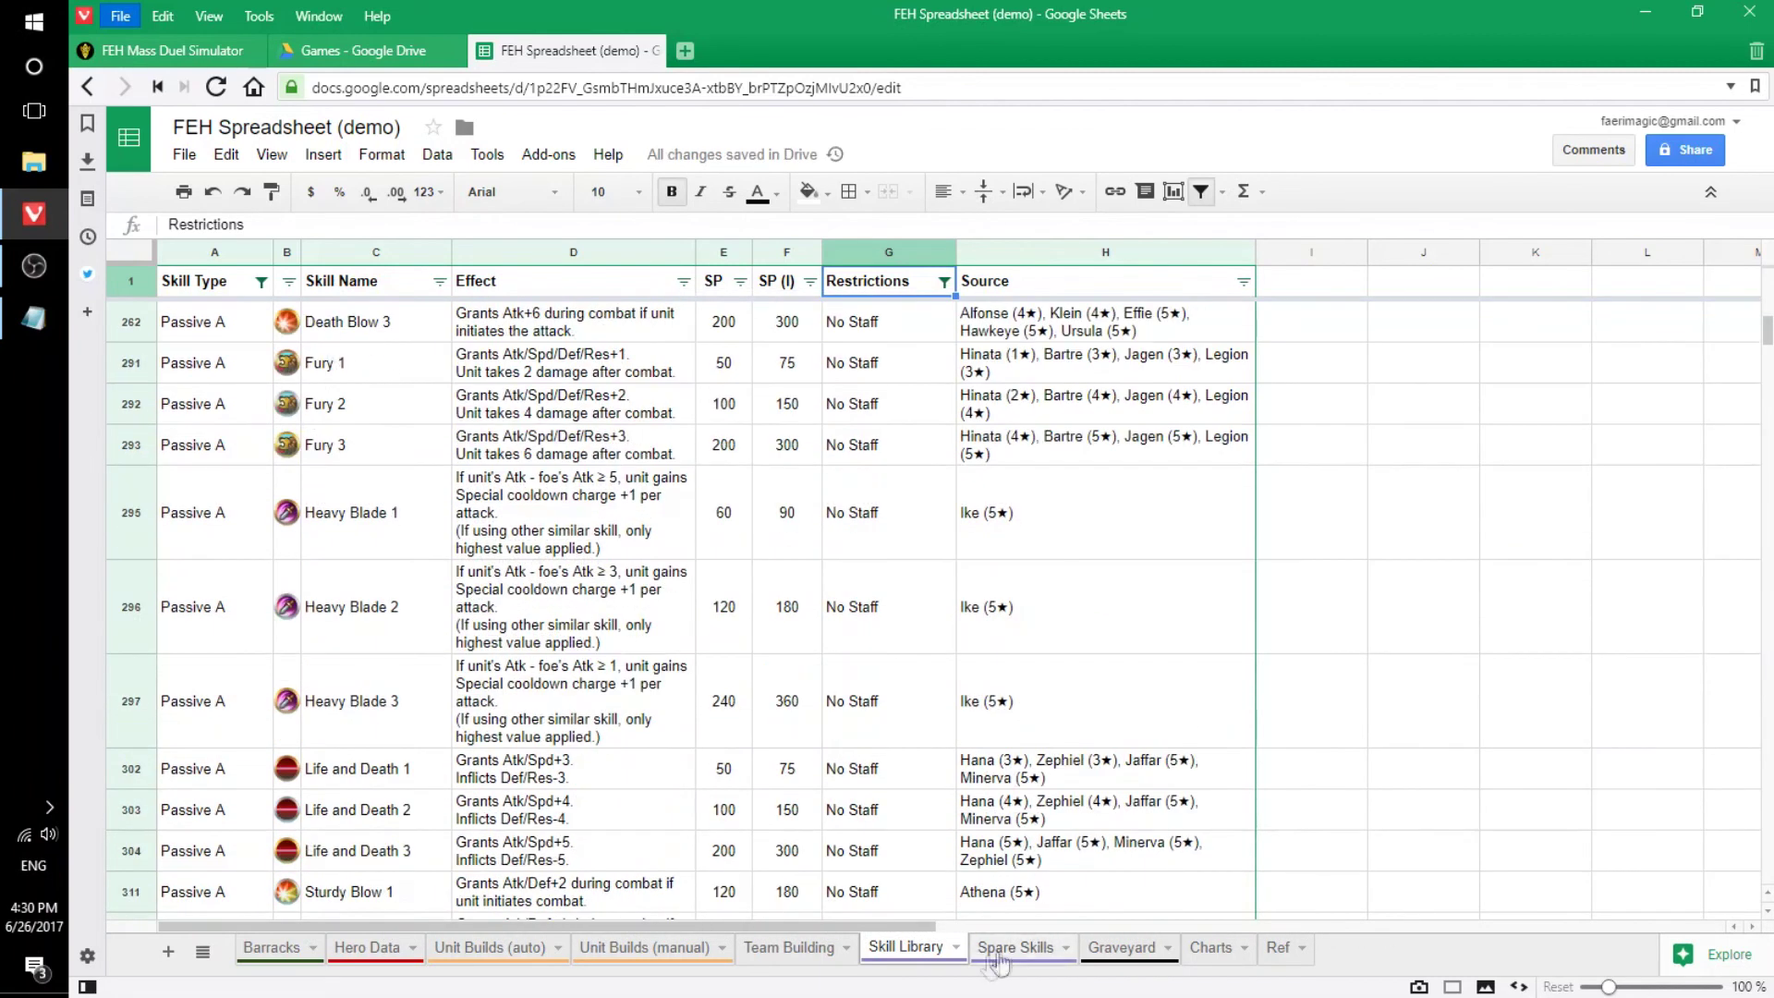
left_click(998, 957)
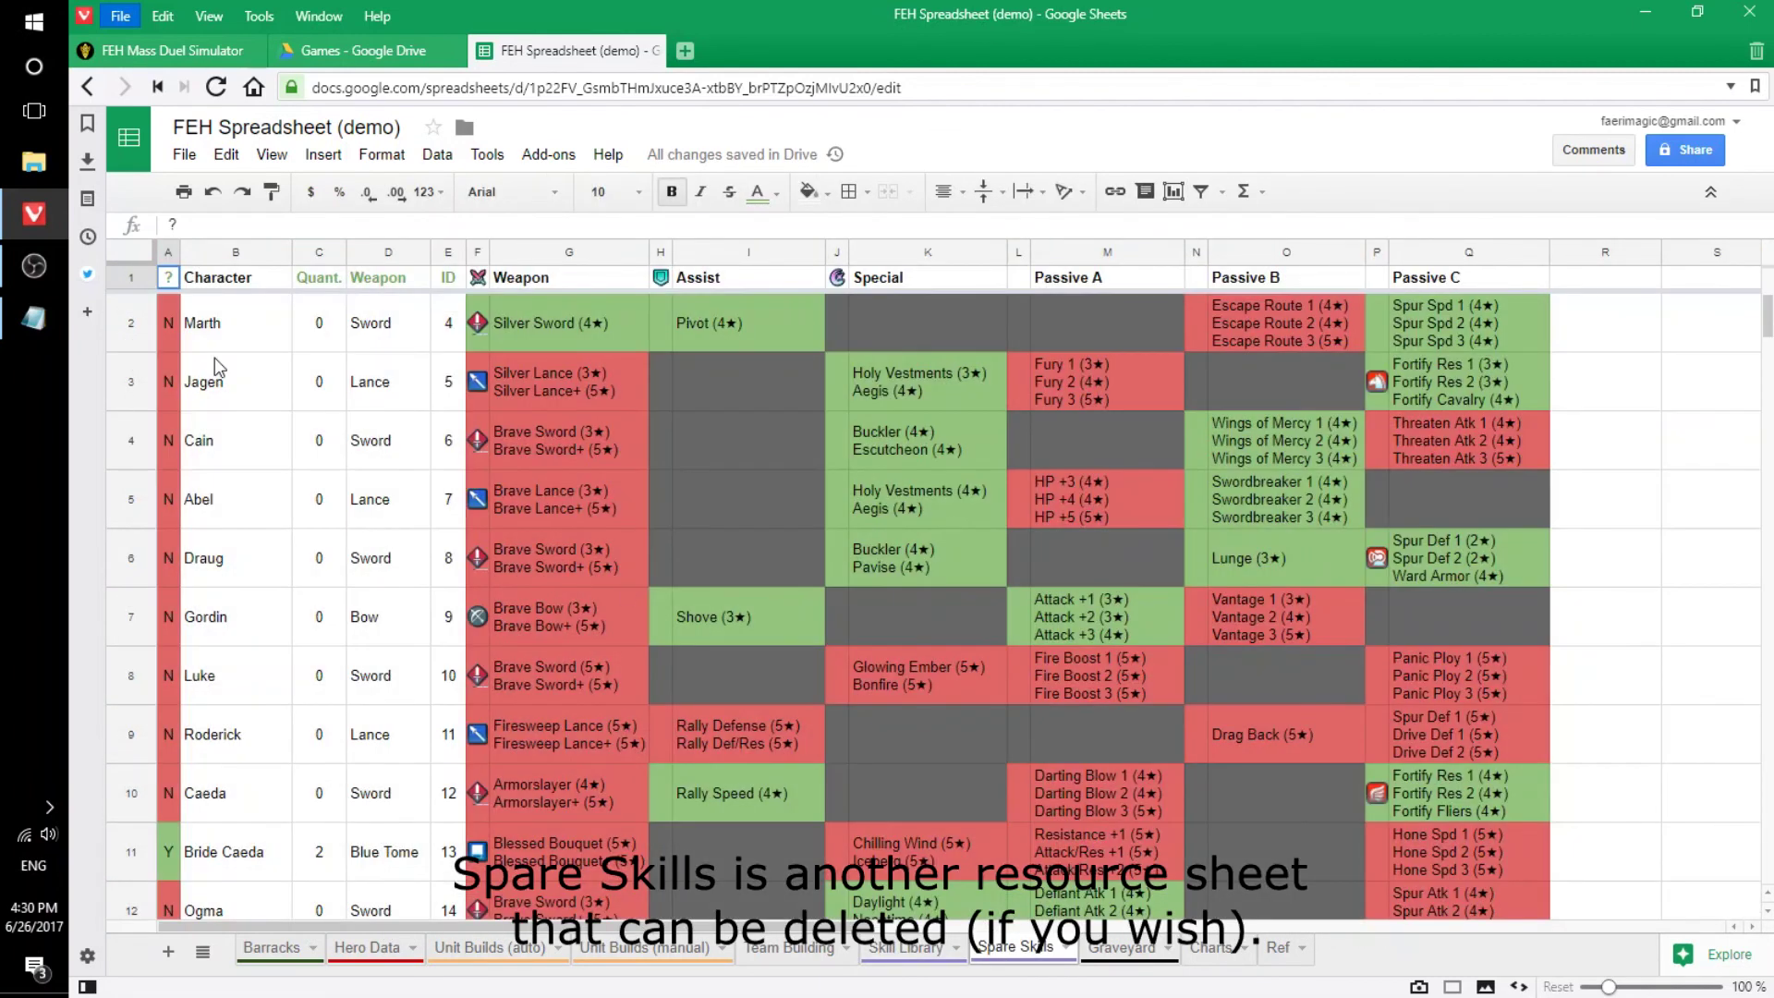
Turn on a filter and hide N units in column A, leaving Bride Caeda, Virion and Masked Marth.
left_click(1201, 191)
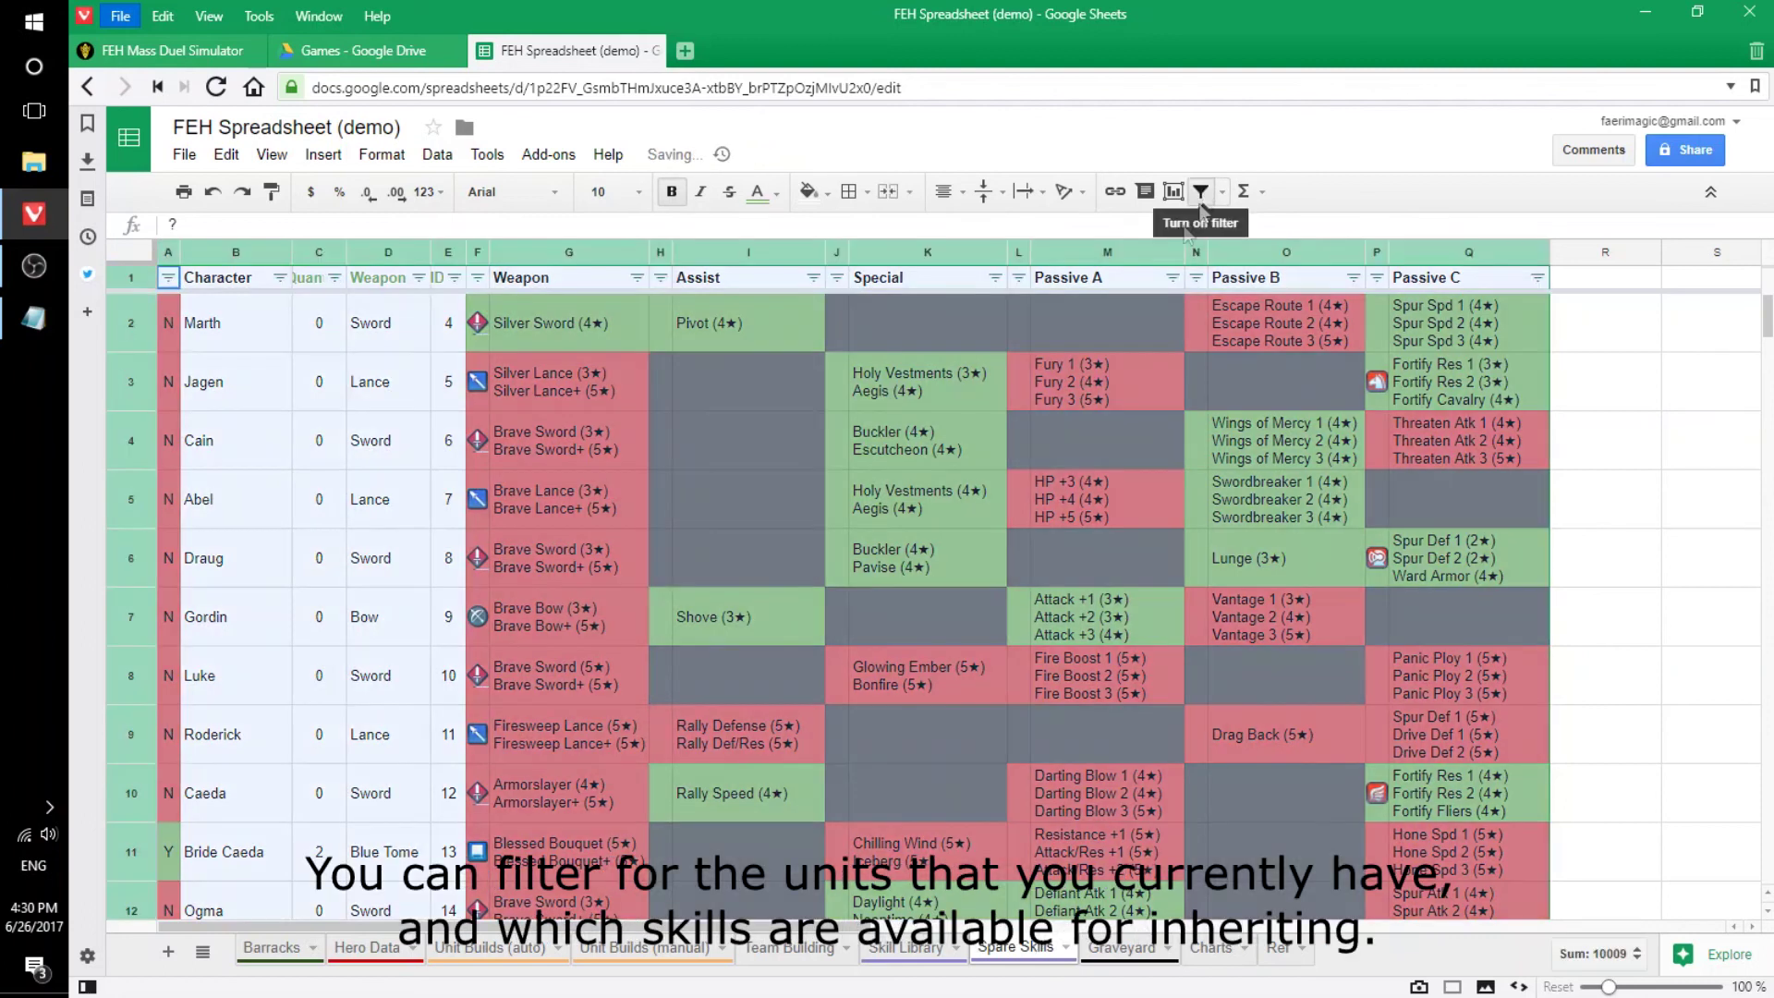
left_click(168, 277)
left_click(231, 516)
left_click(218, 720)
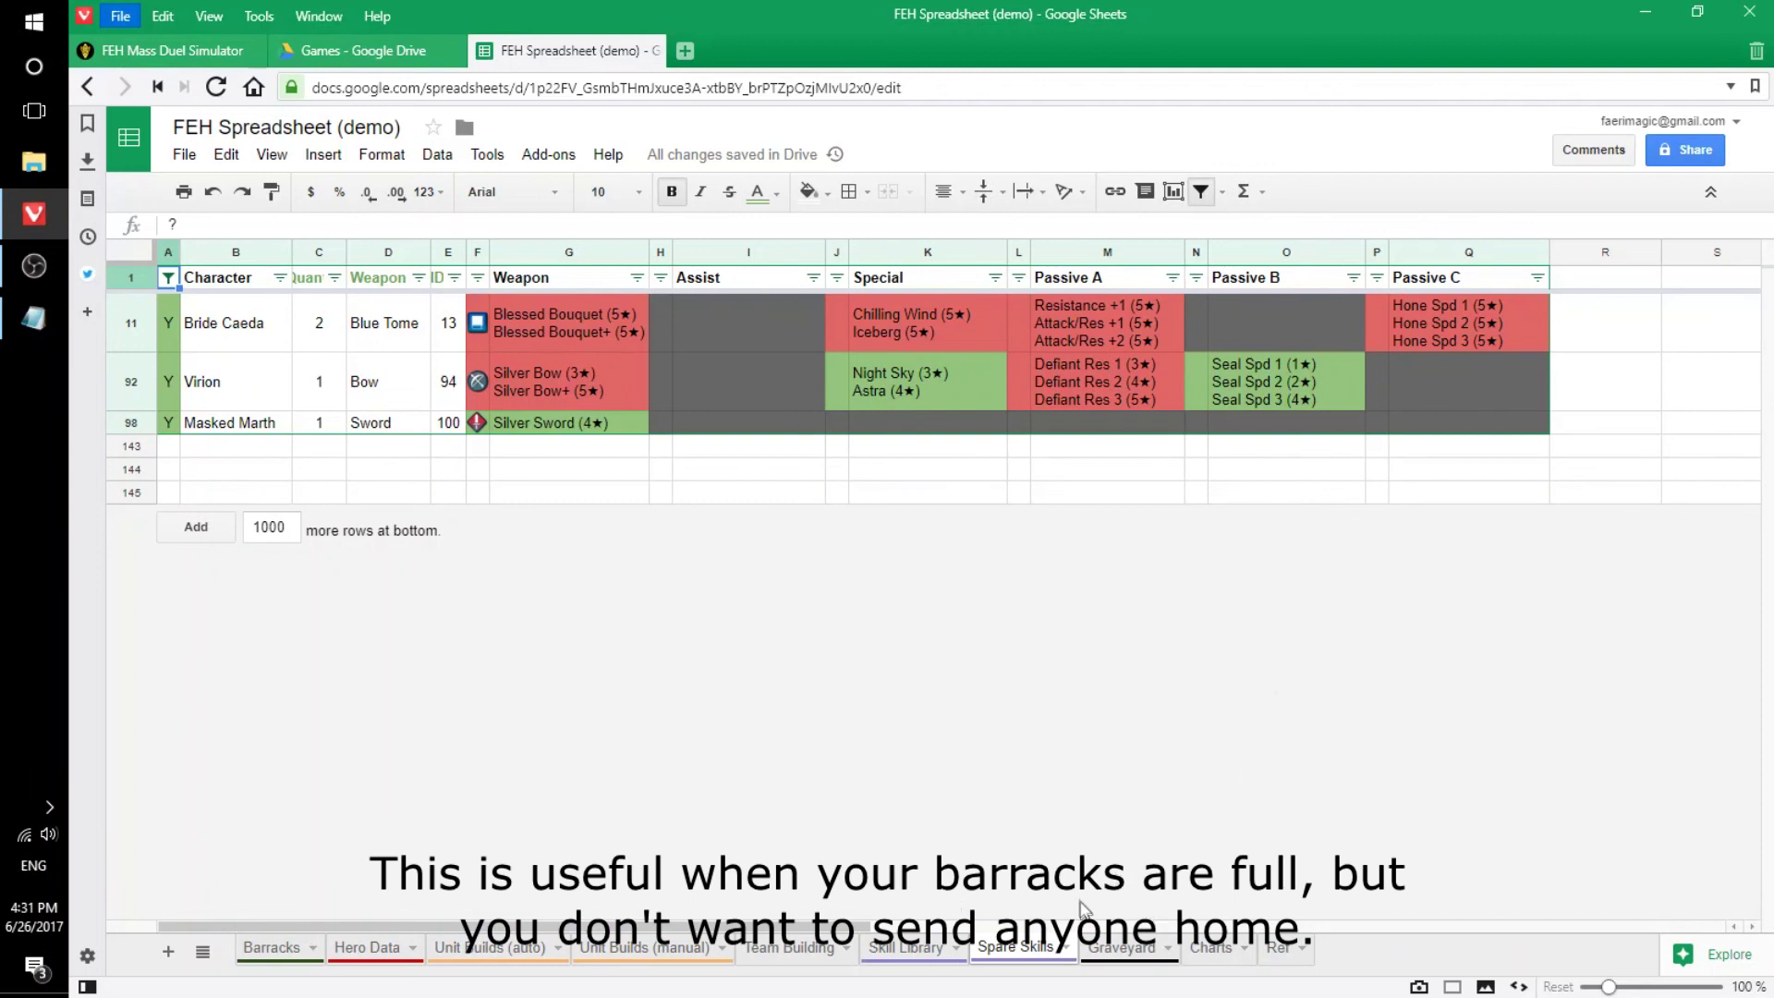
Log Hinata in Graveyard row 4 with reason Skill Inheritance and date June 26, 2017.
left_click(1122, 947)
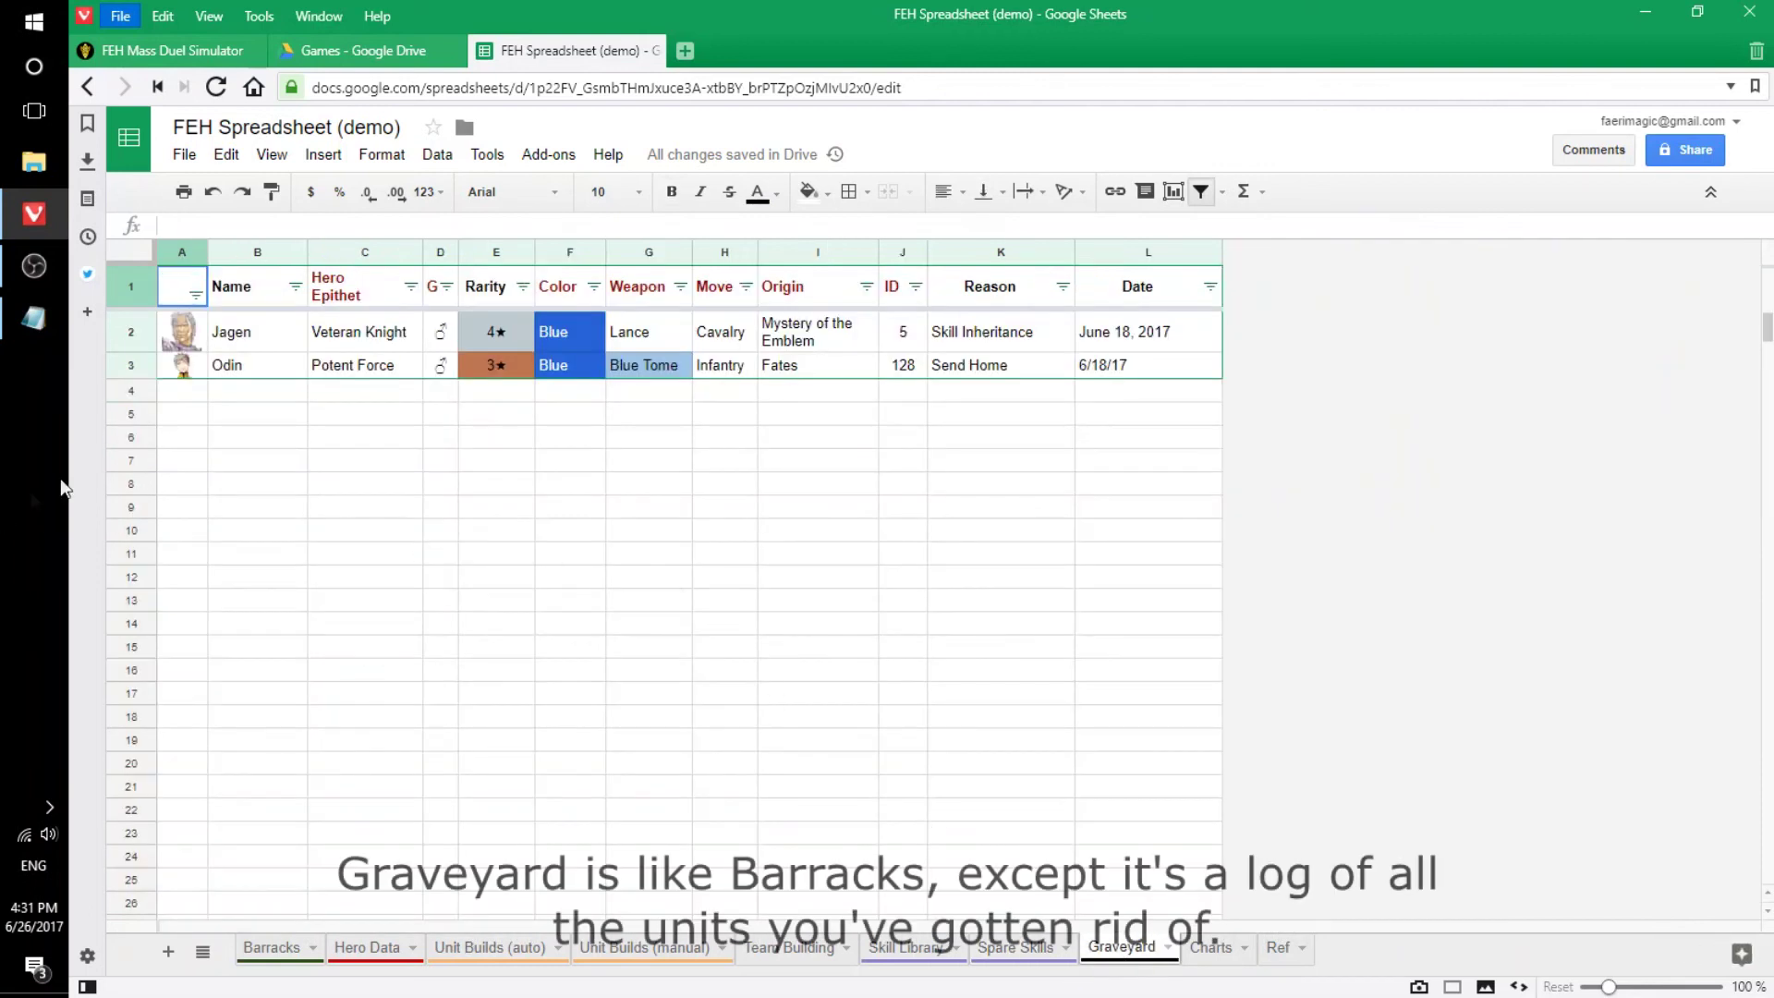
left_click(264, 388)
type("Hin")
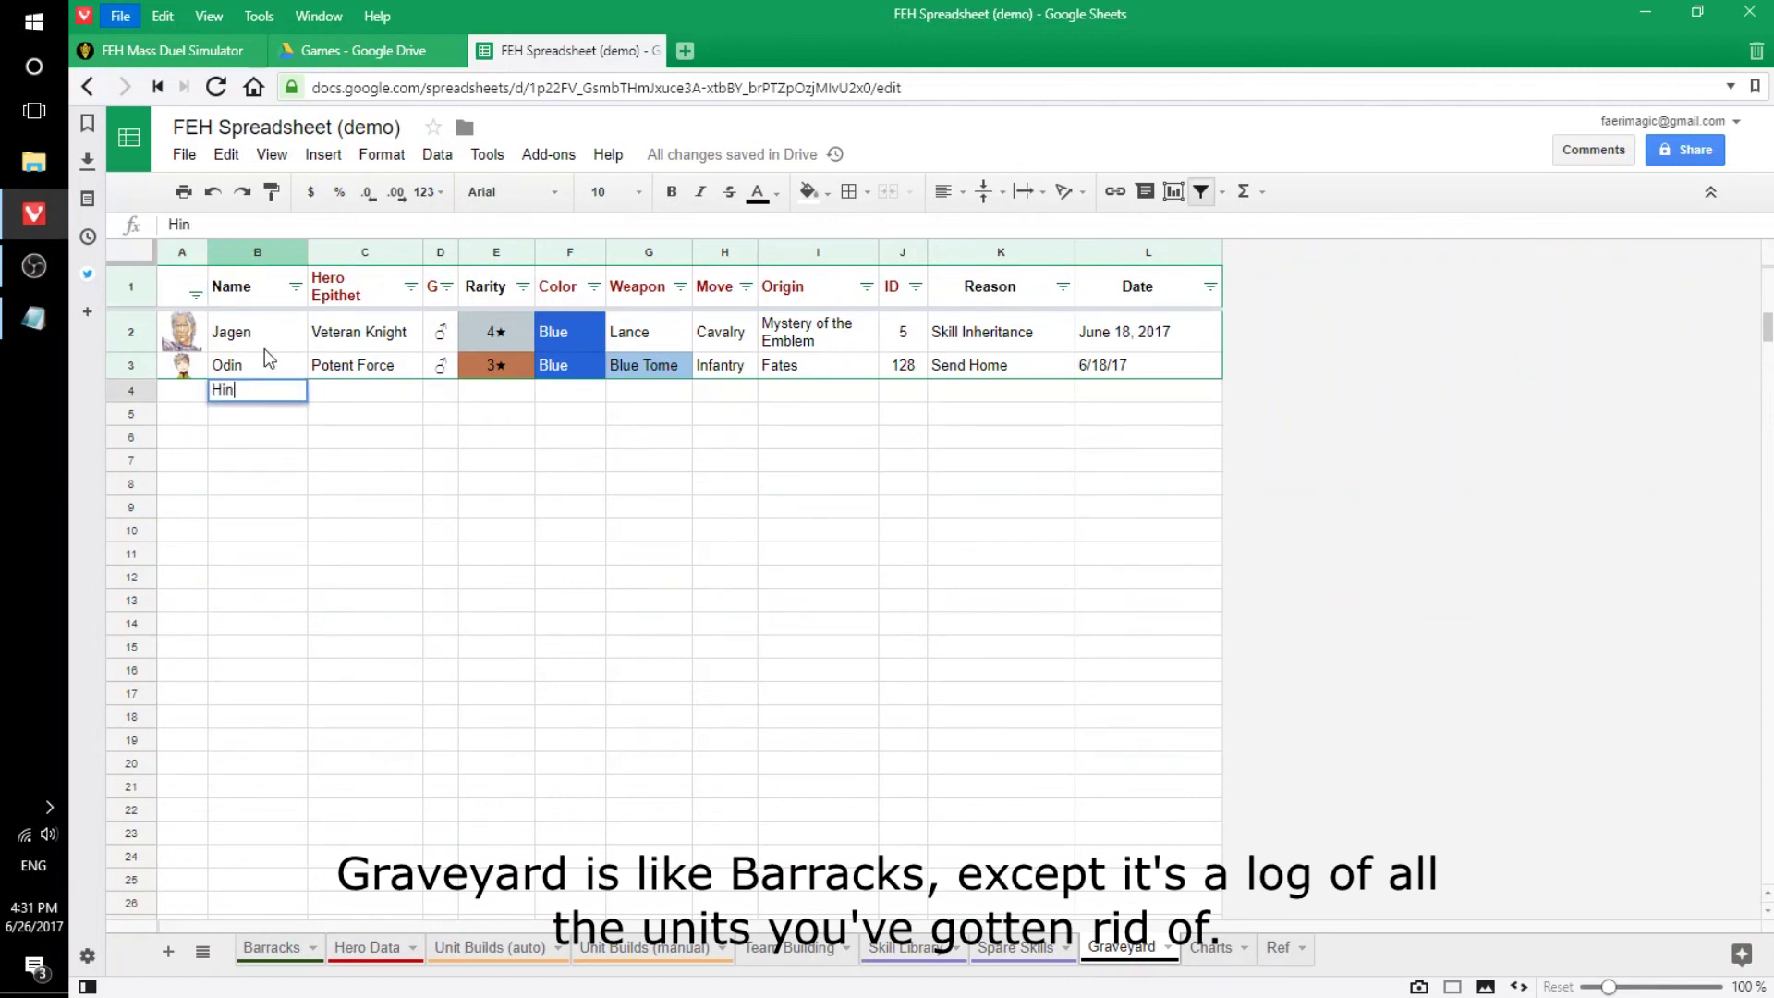
type("ata")
key("Return")
left_click(932, 391)
type("Sk")
key("Return")
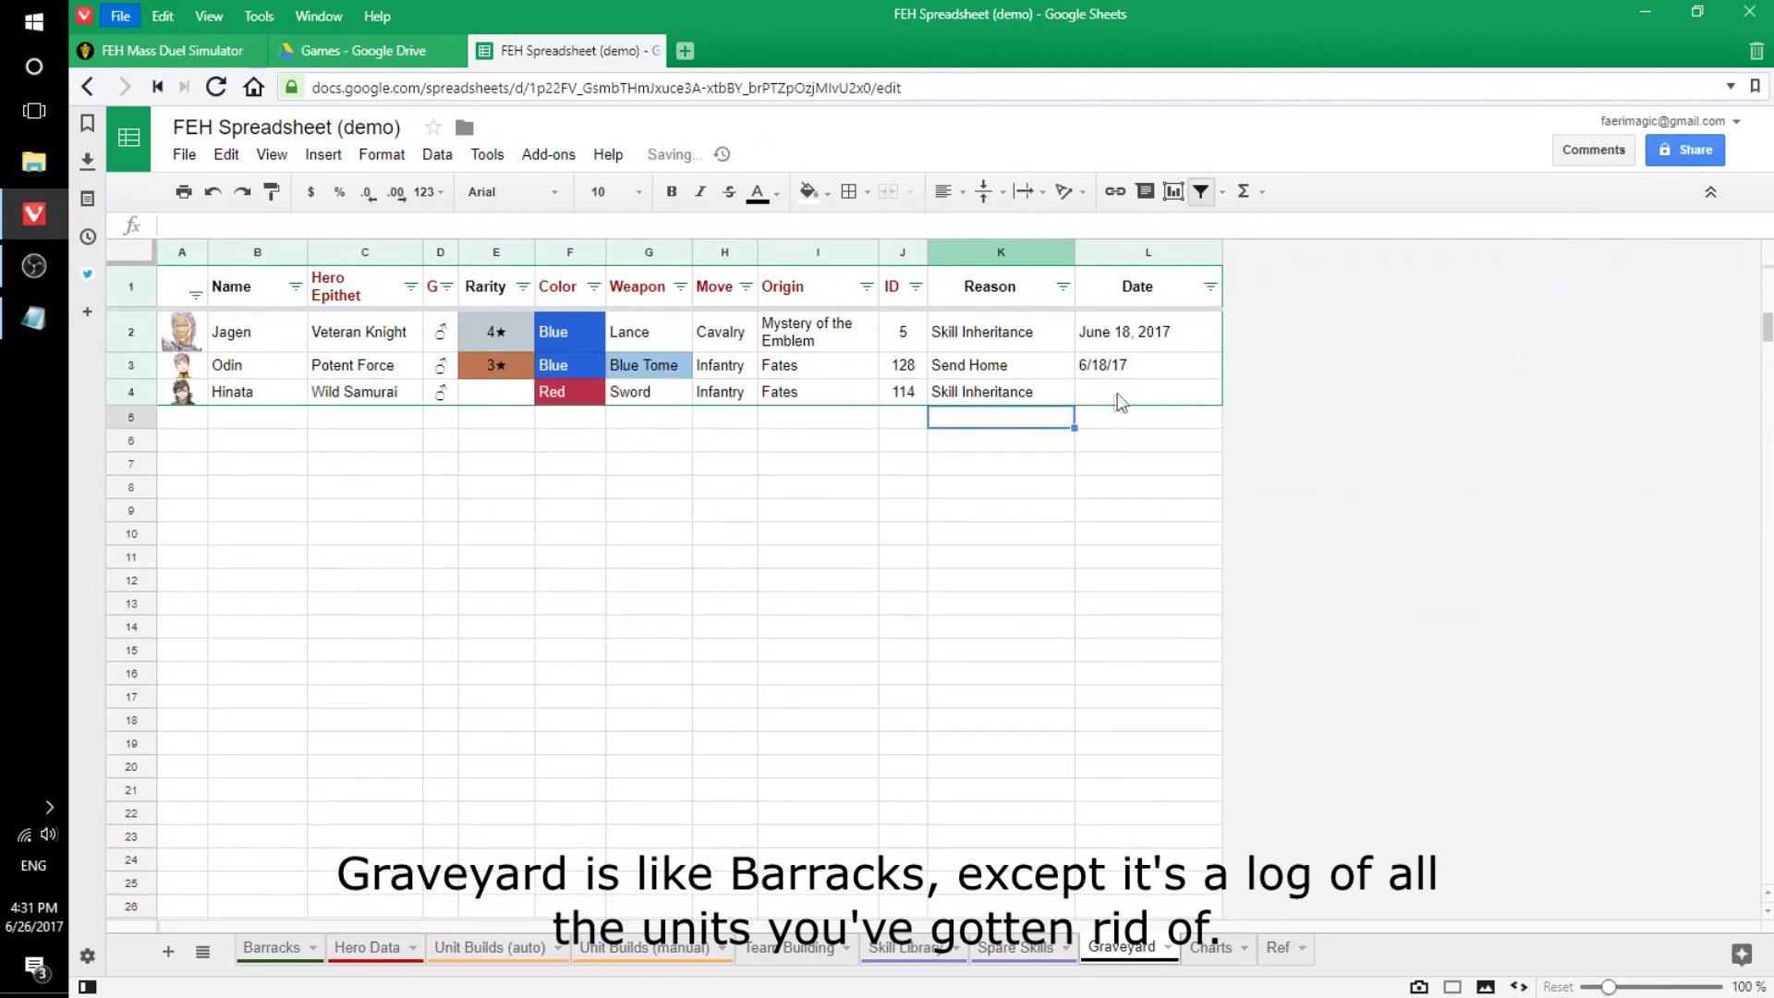
key("Up")
key("Right")
type("June 26, 2017")
key("Return")
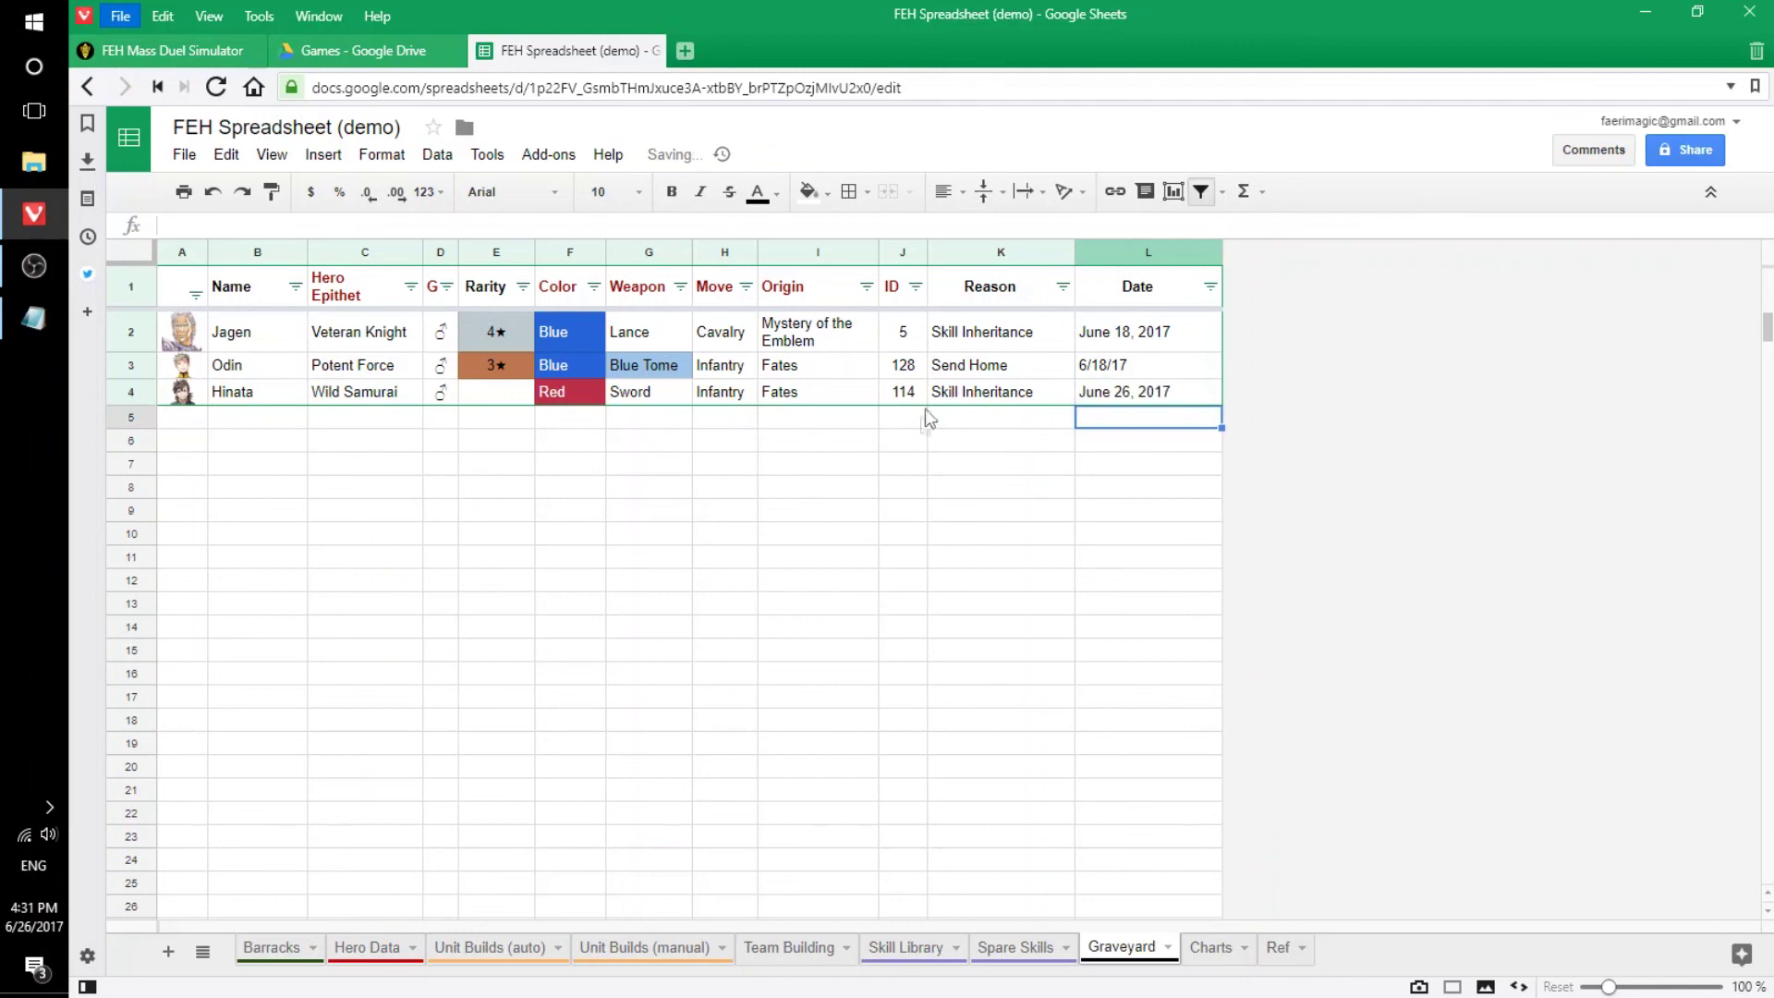
Delete the Graveyard sheet.
left_click(1168, 949)
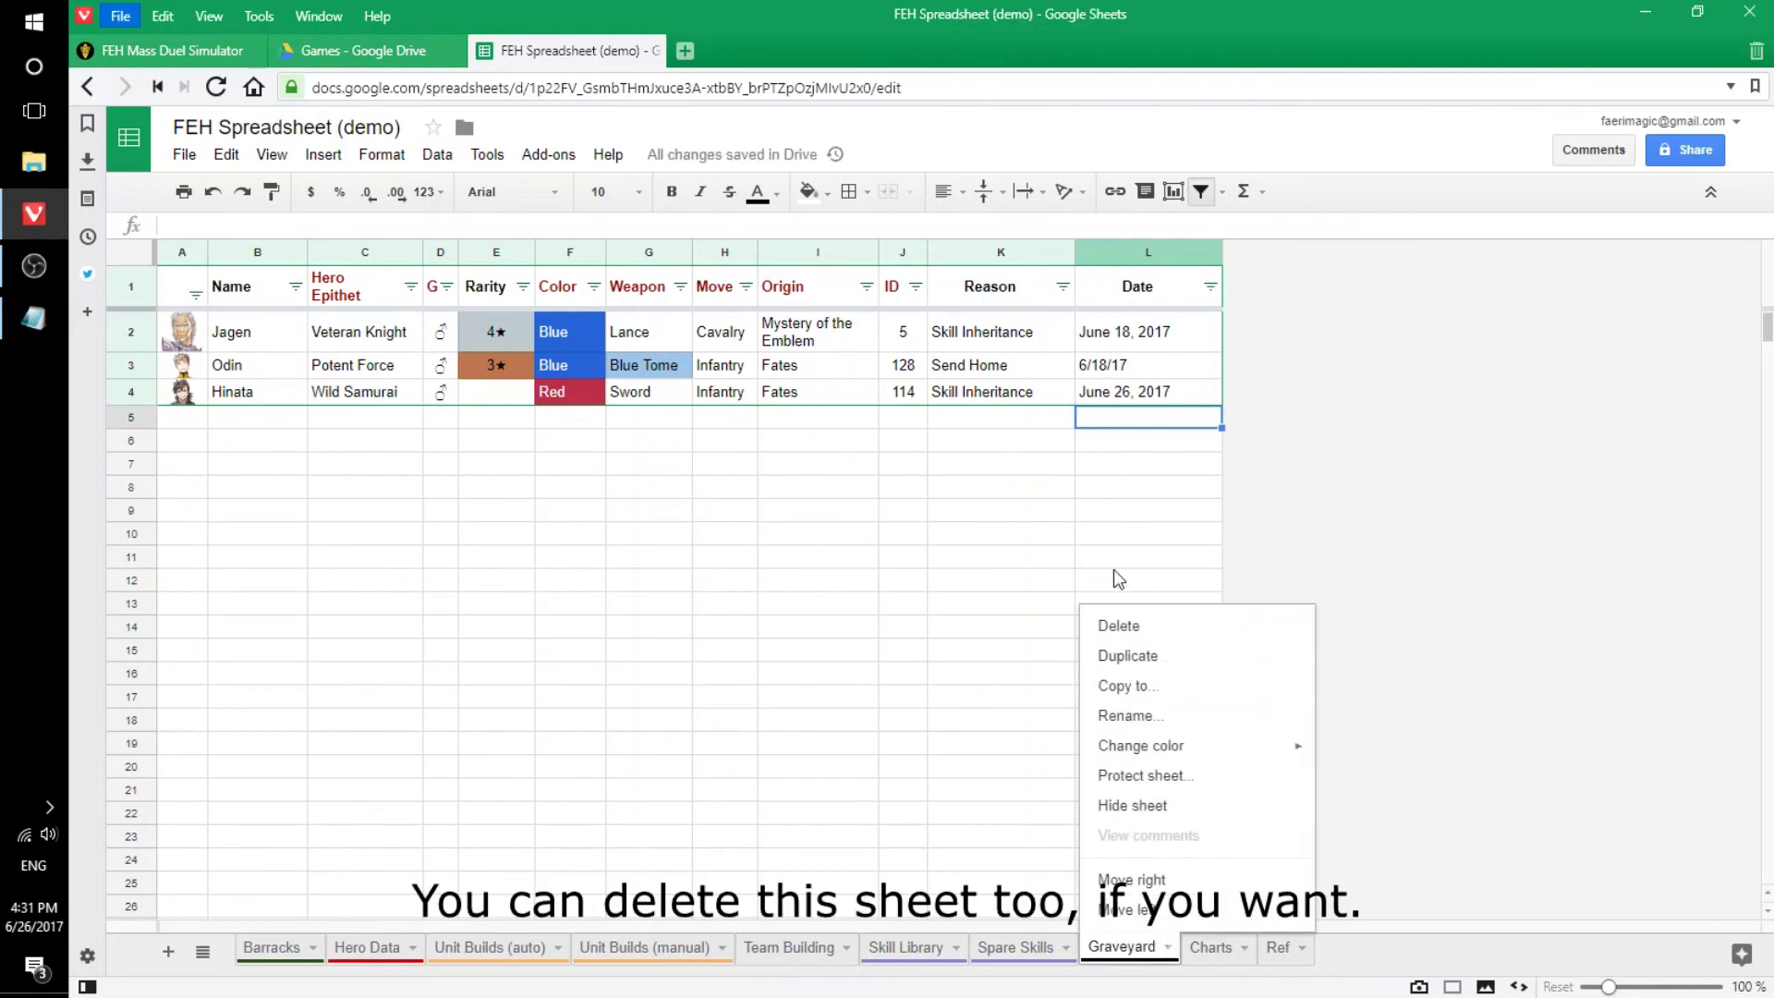
left_click(1120, 627)
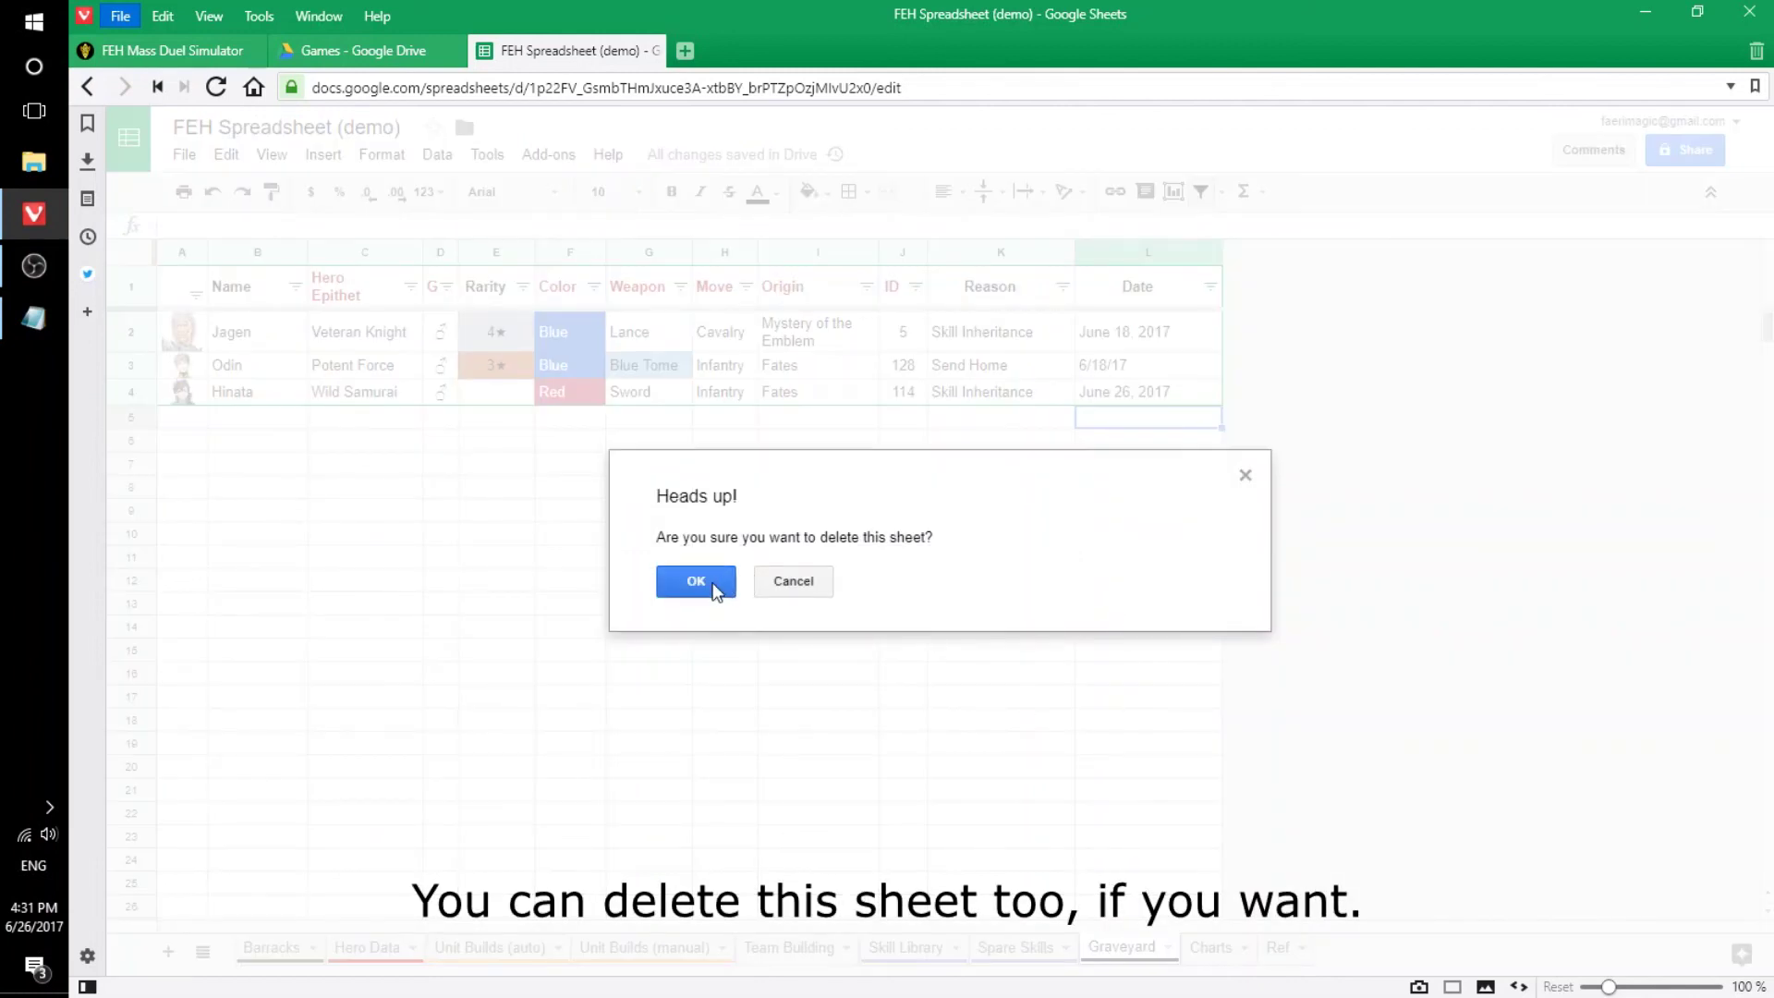
left_click(717, 588)
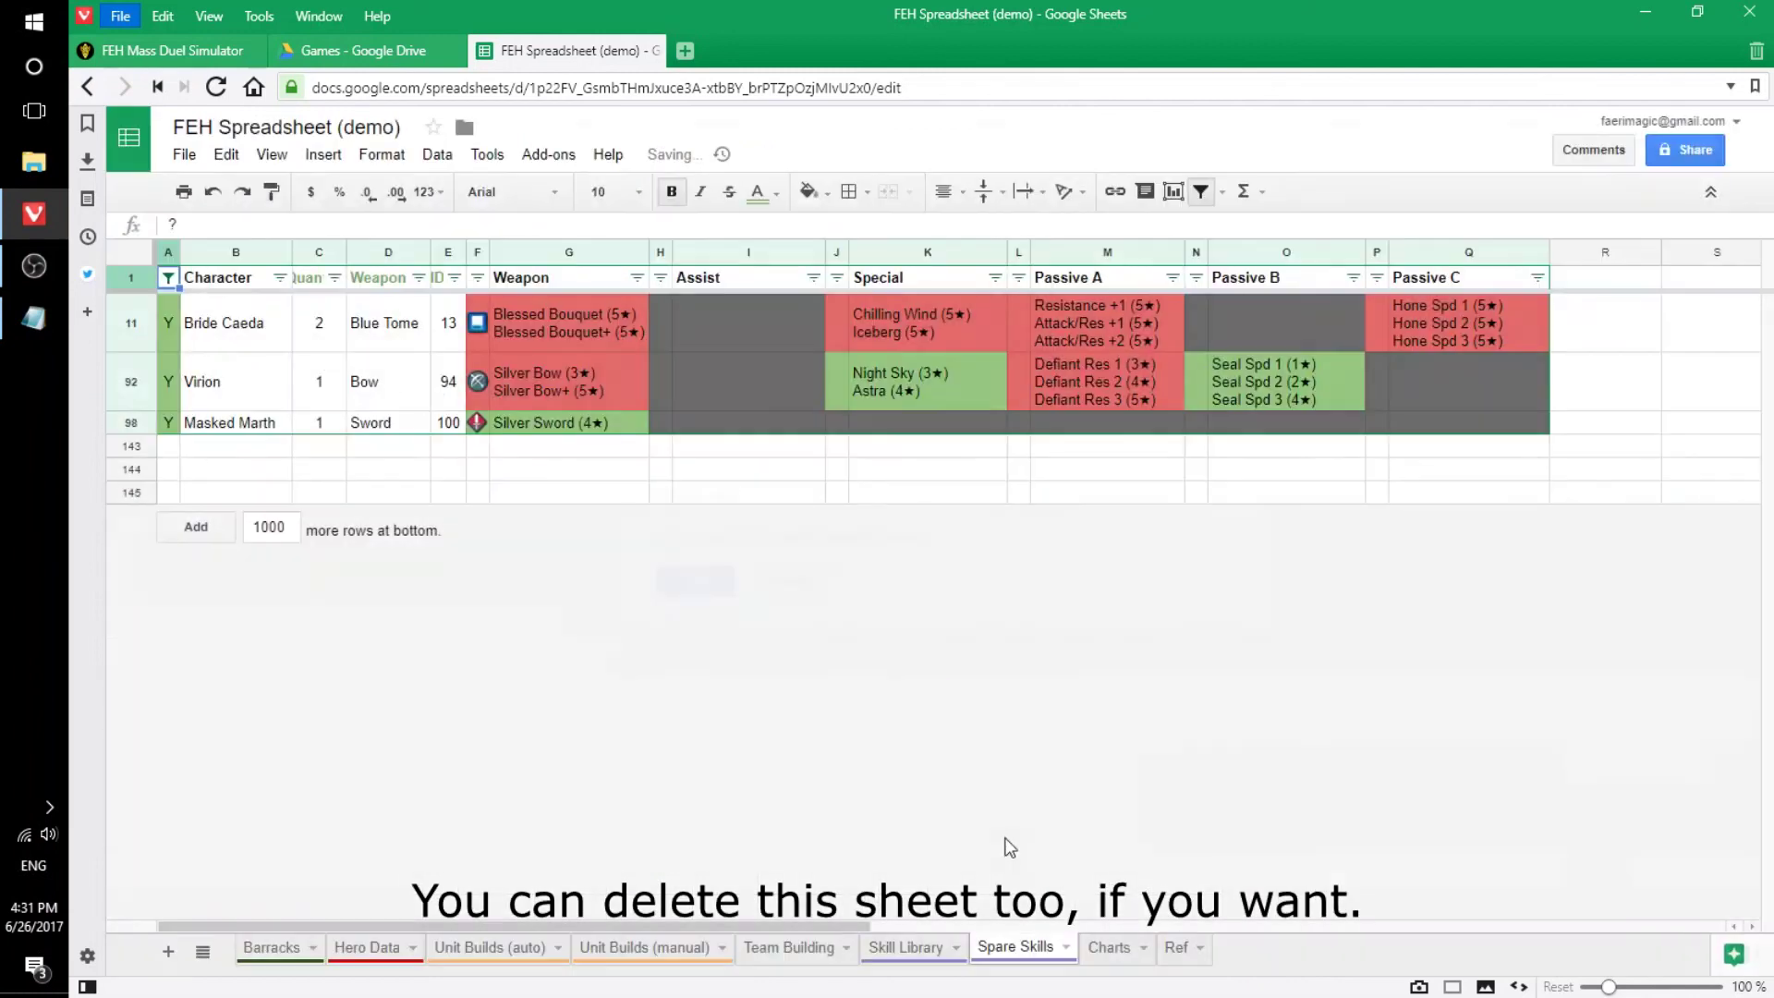
Delete columns Z through AK holding the Graveyard Charts on the Charts sheet.
left_click(1100, 952)
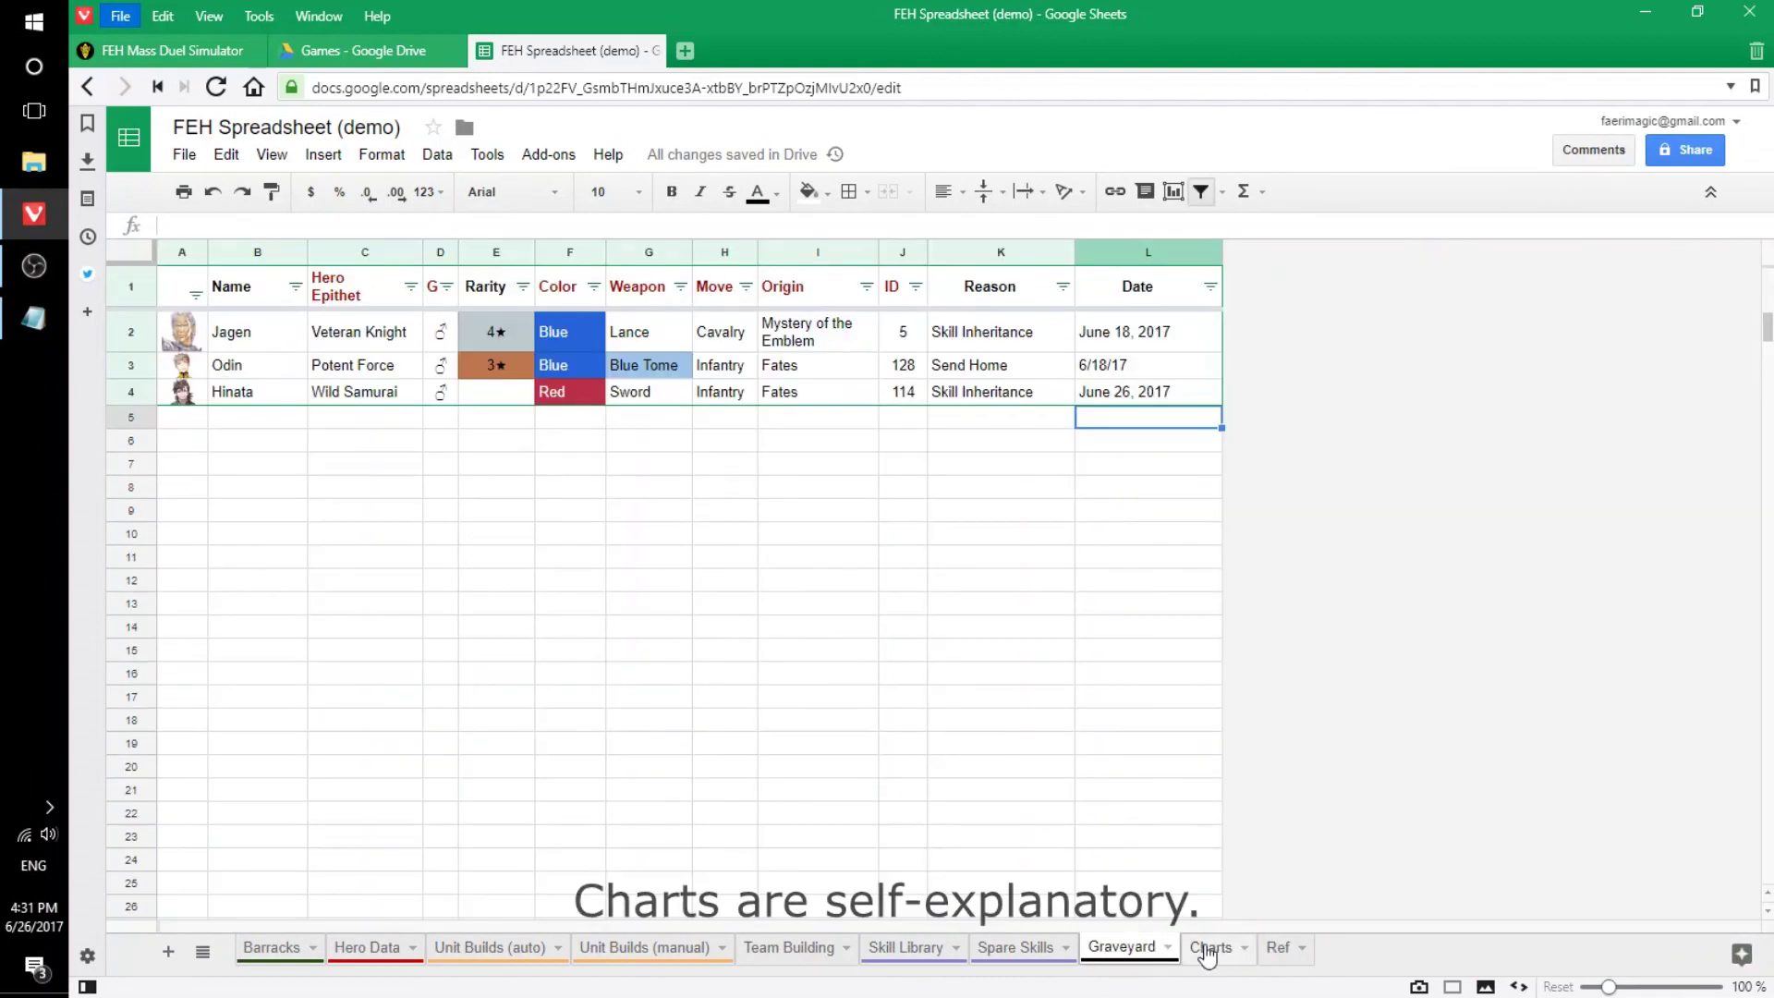
left_click(1206, 949)
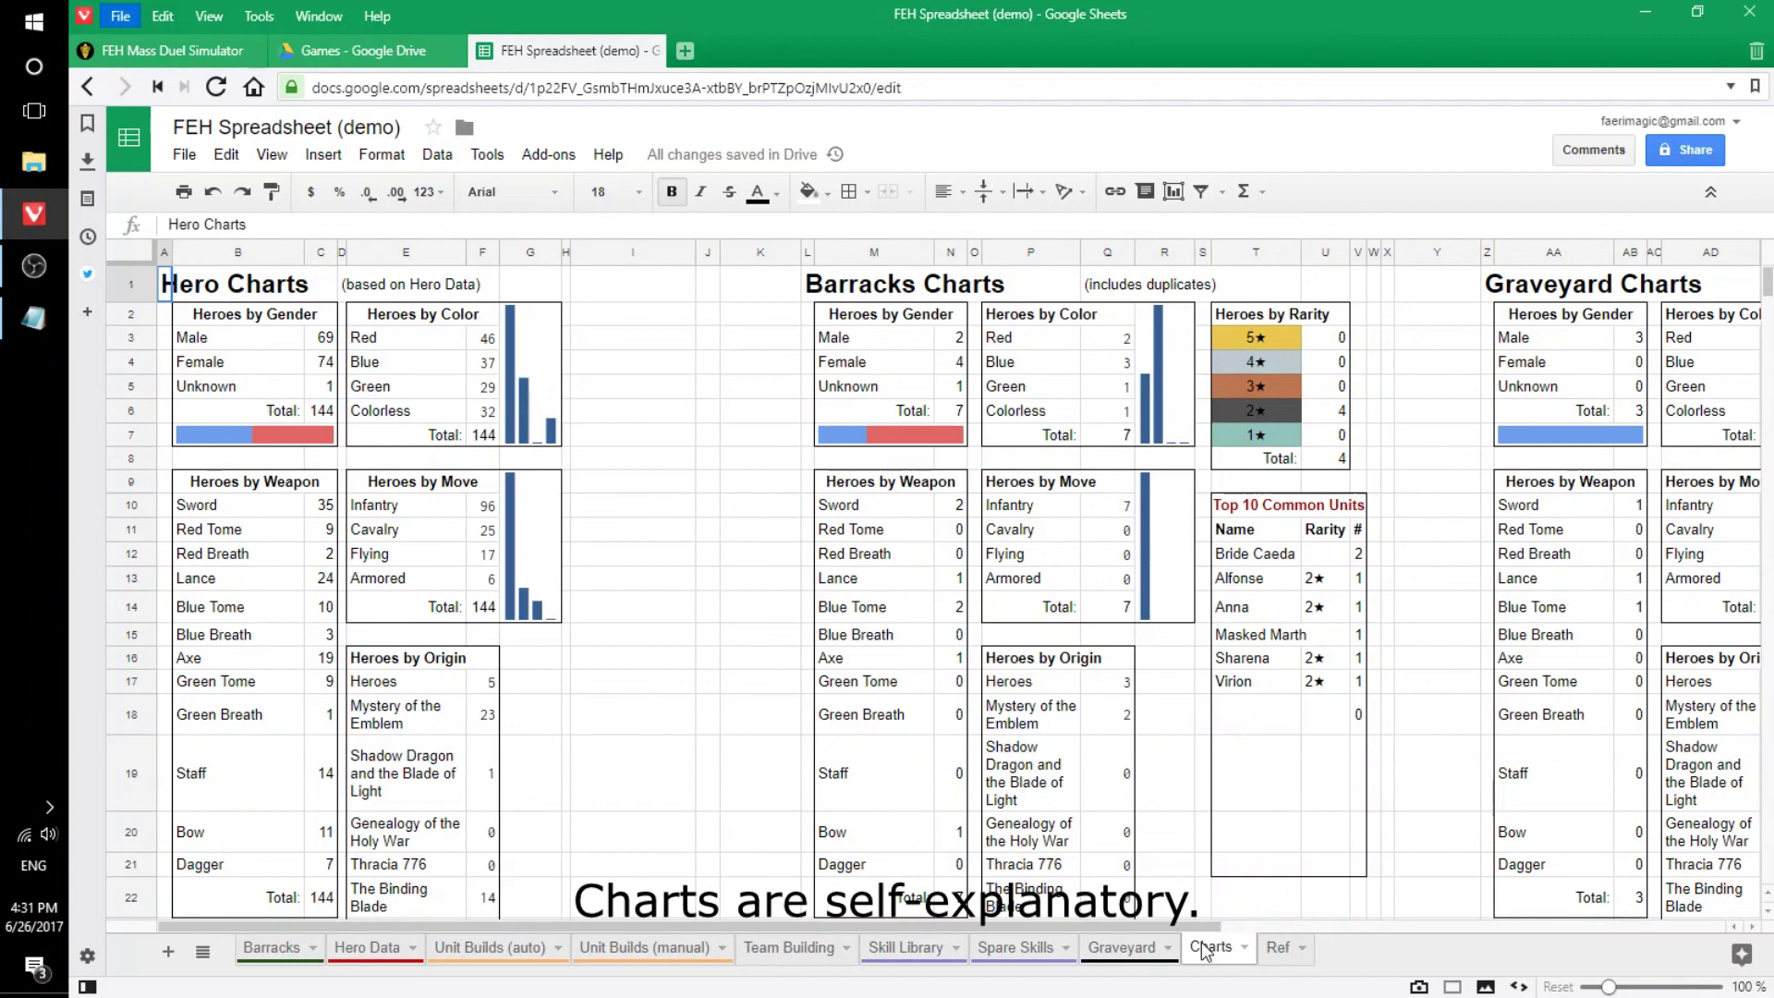
scroll(726, 267, "right", 8)
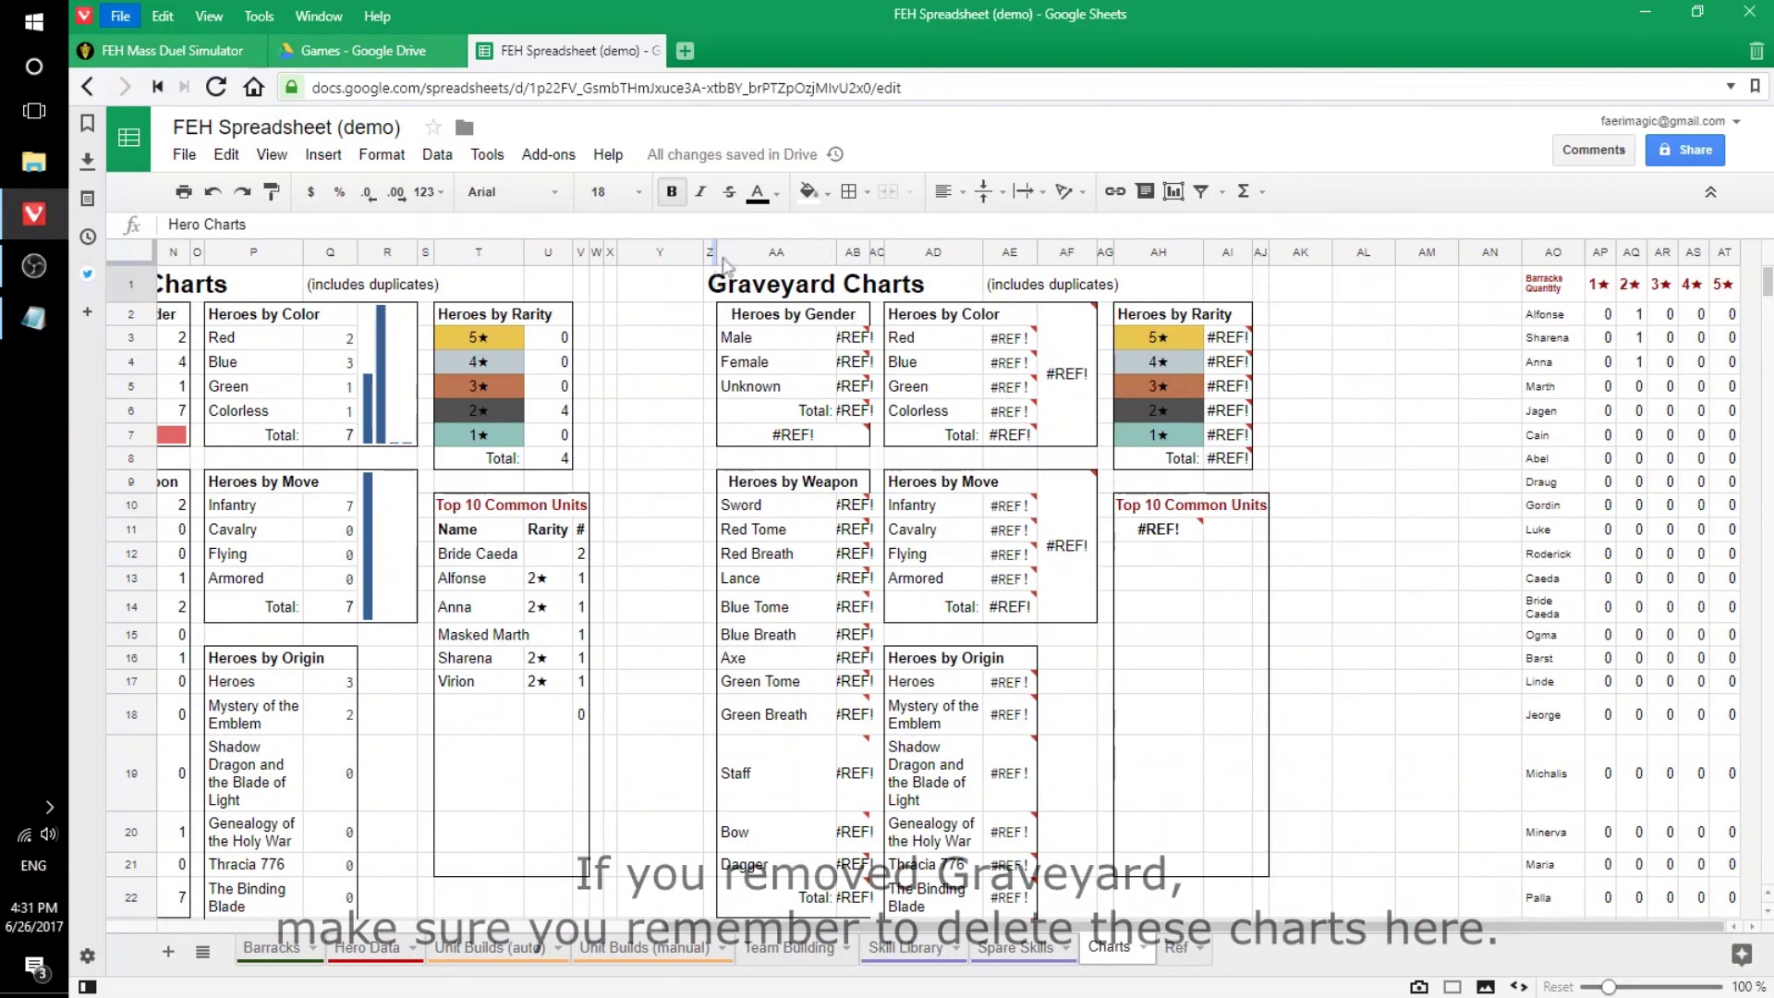
left_click_drag(715, 252, 1312, 253)
right_click(1271, 252)
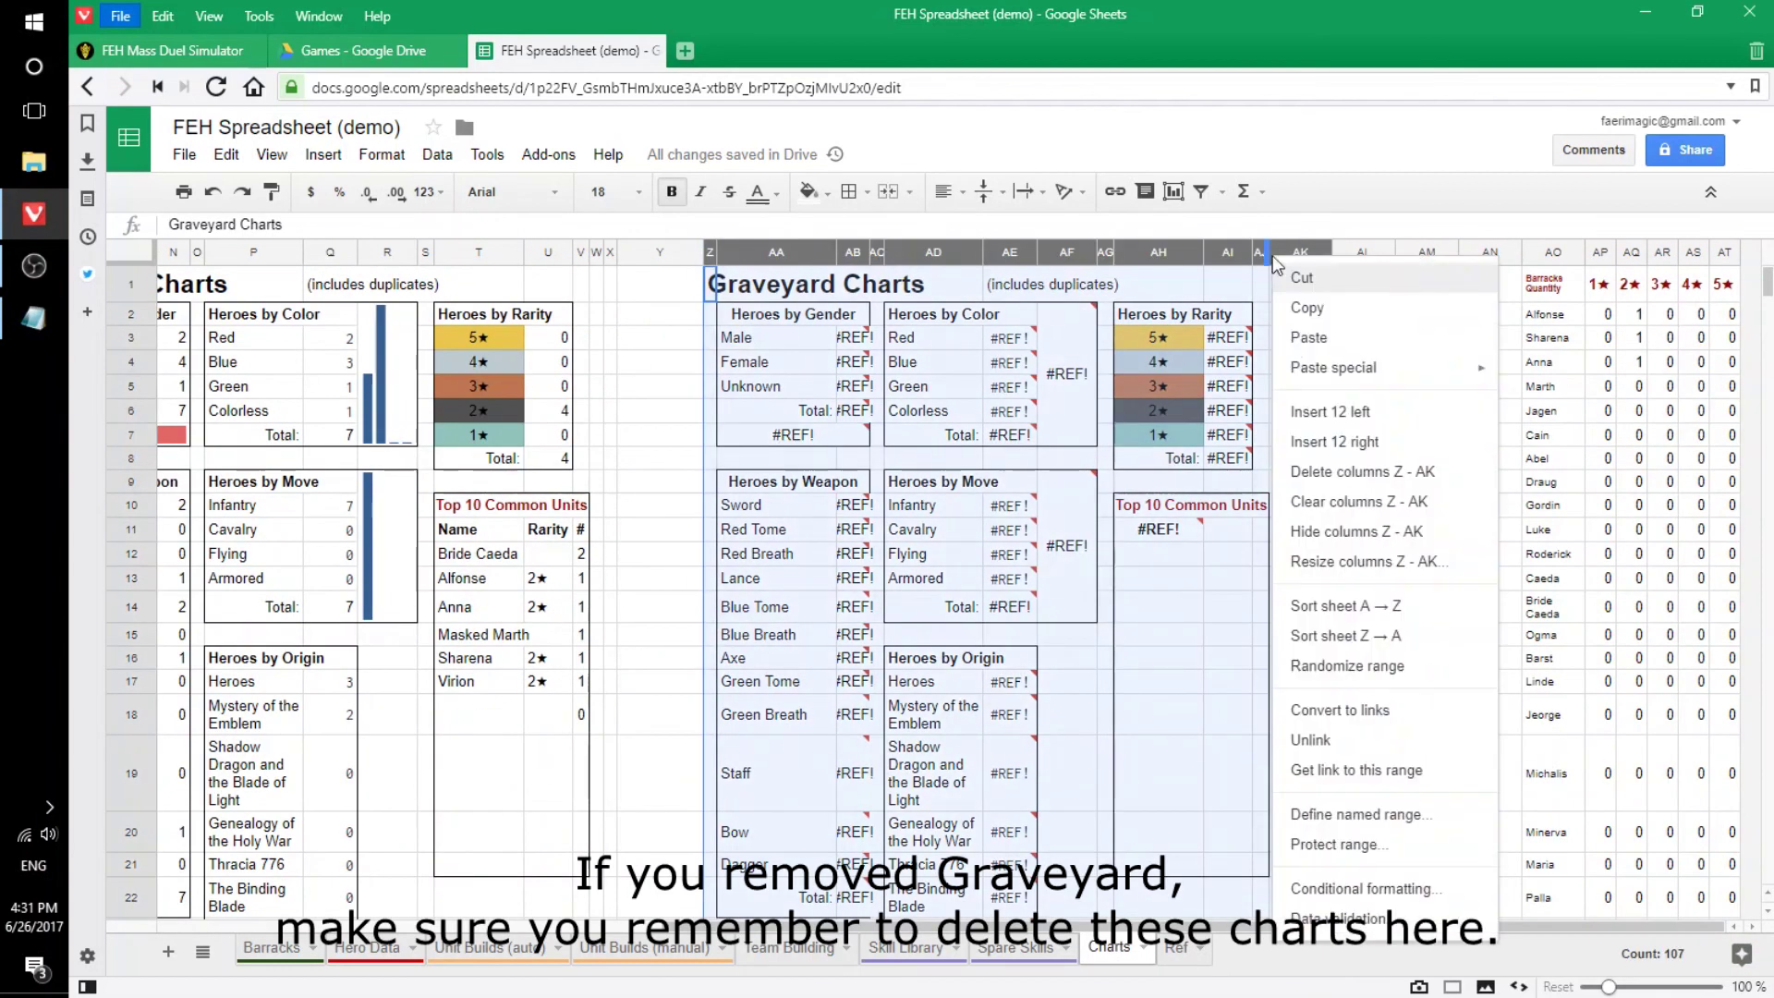
left_click(1359, 467)
left_click(1361, 552)
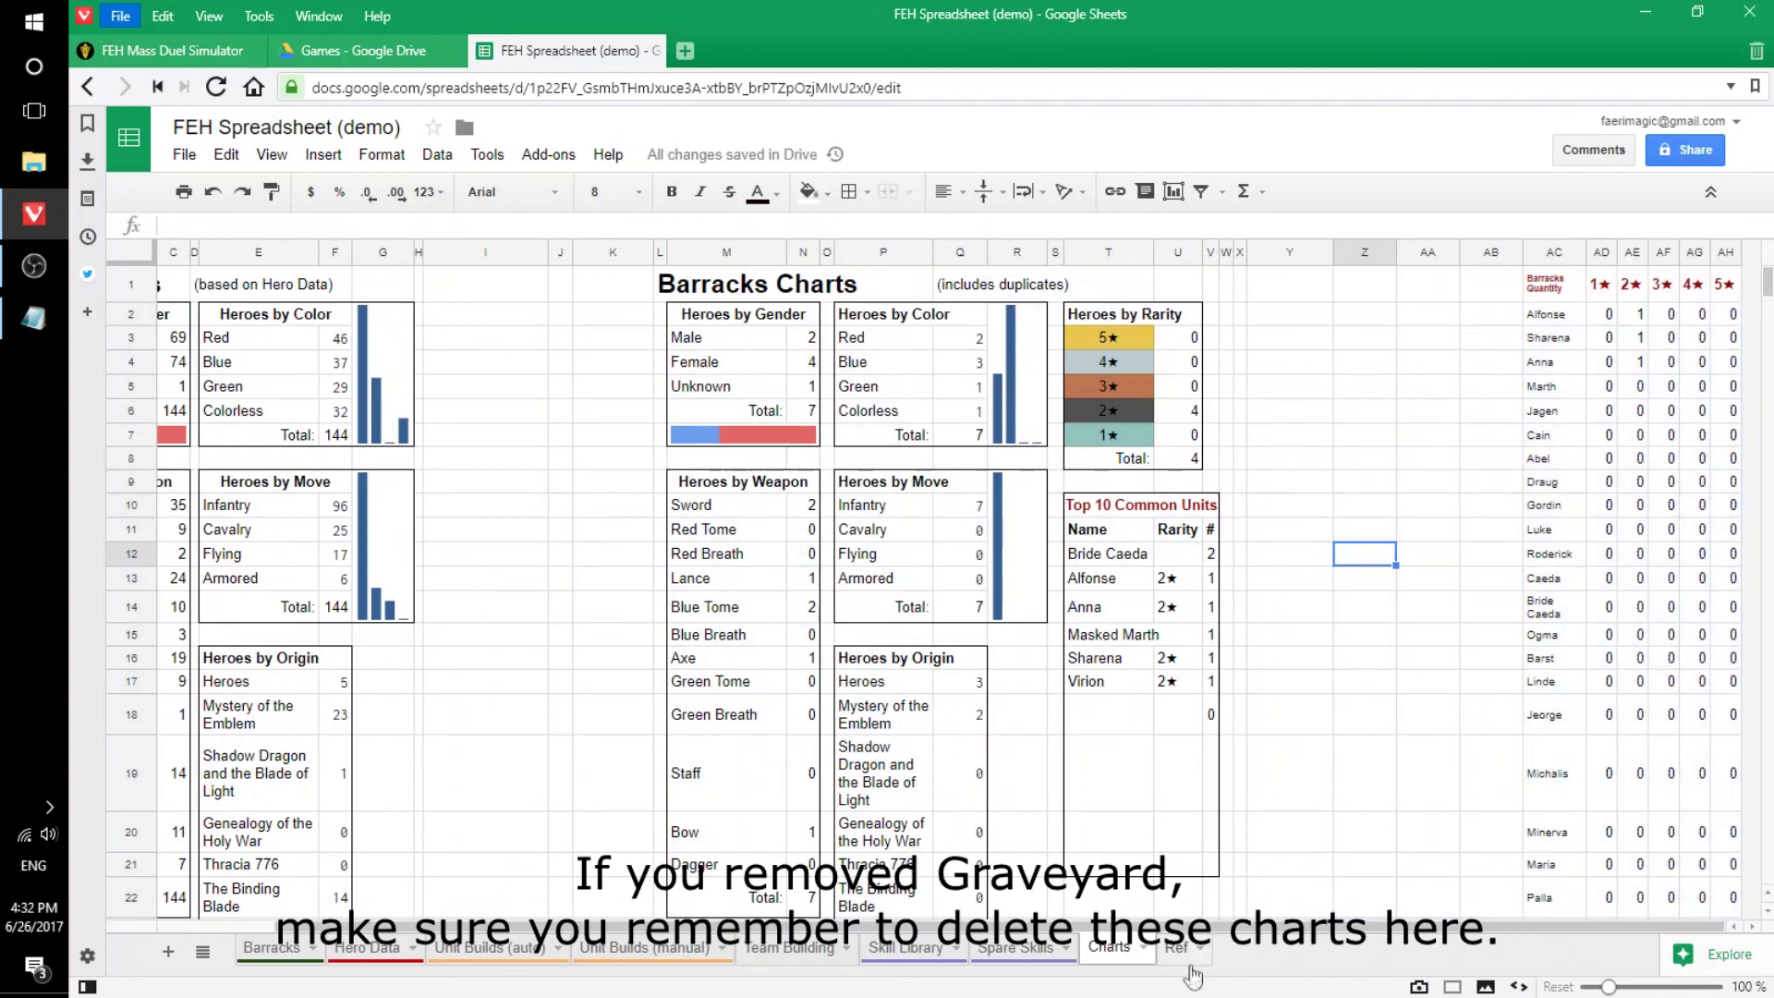
left_click(1179, 948)
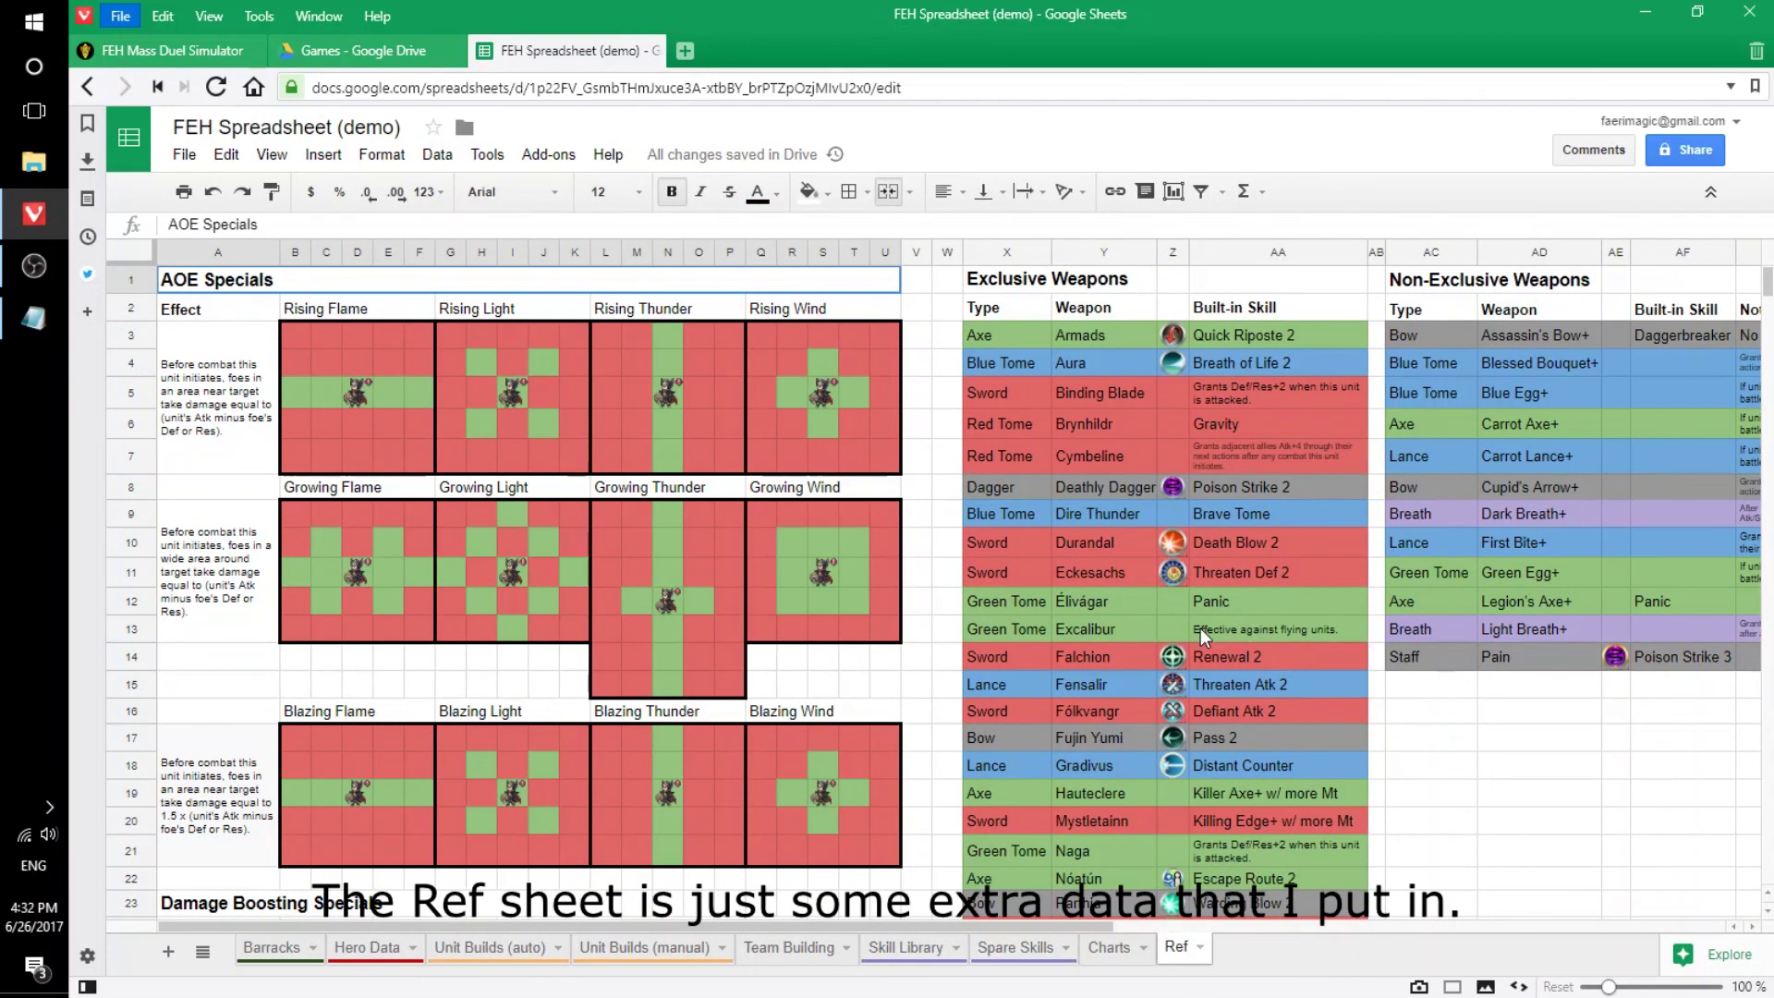
scroll(1201, 629, "down", 10)
scroll(1200, 633, "up", 5)
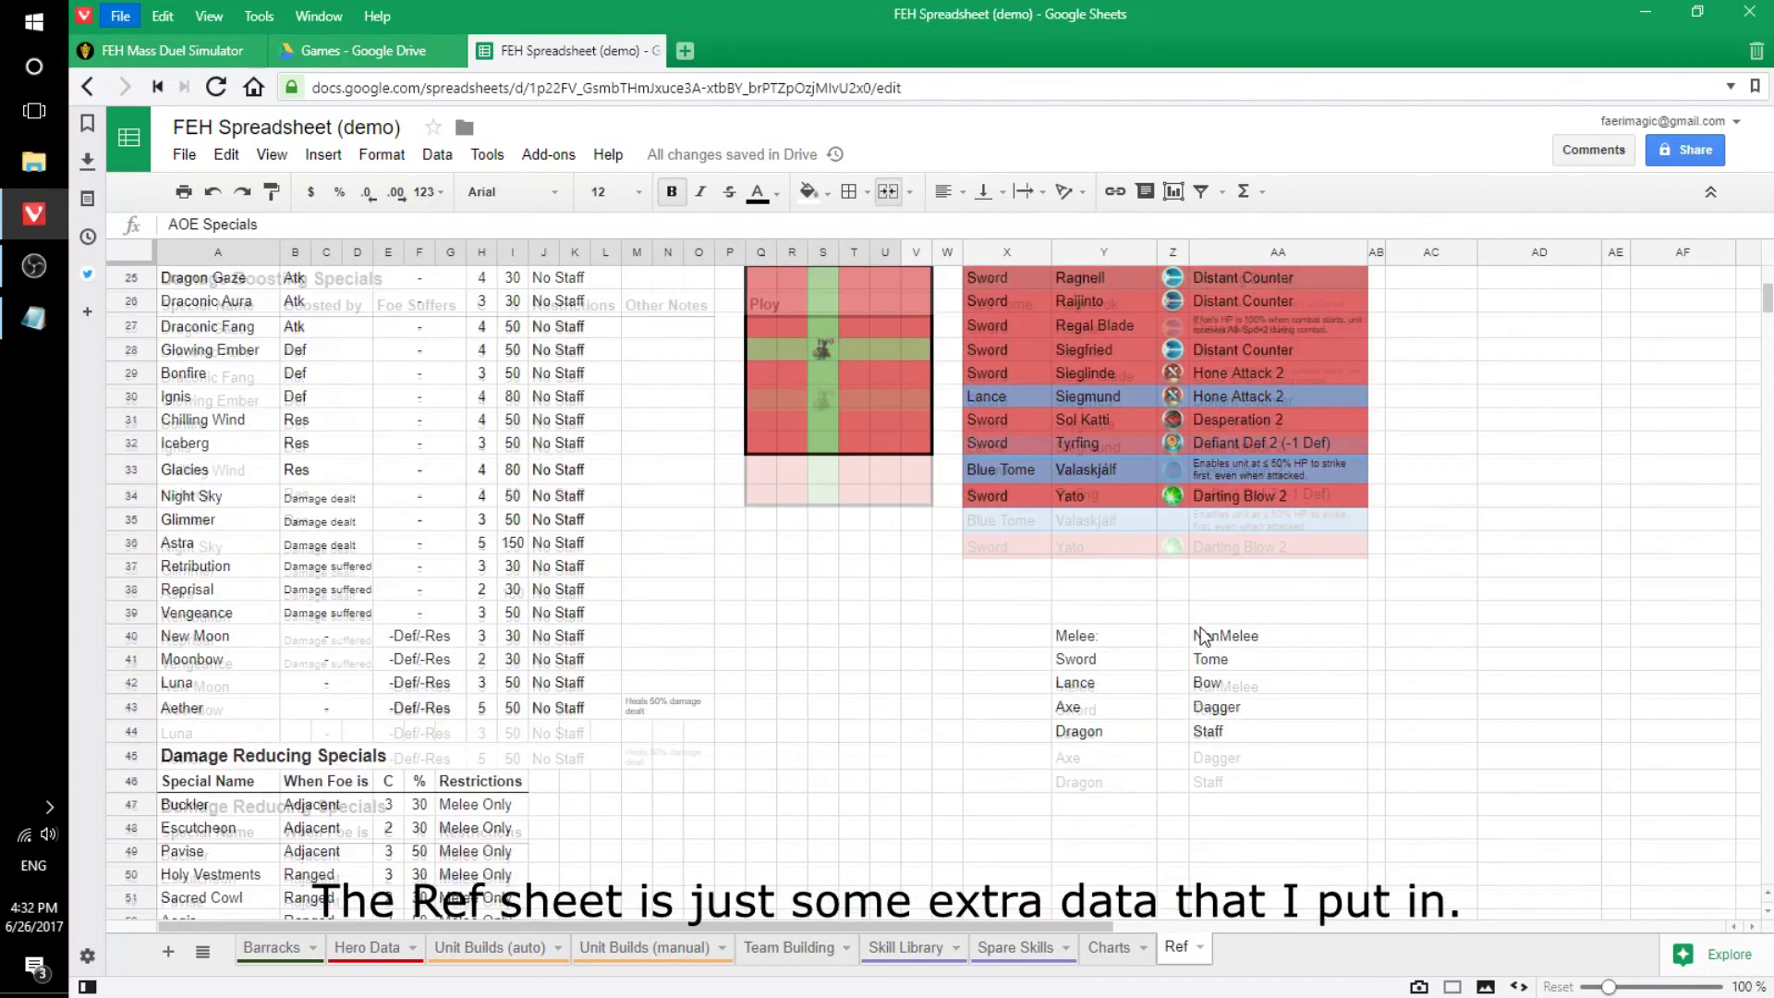
scroll(1202, 634, "up", 5)
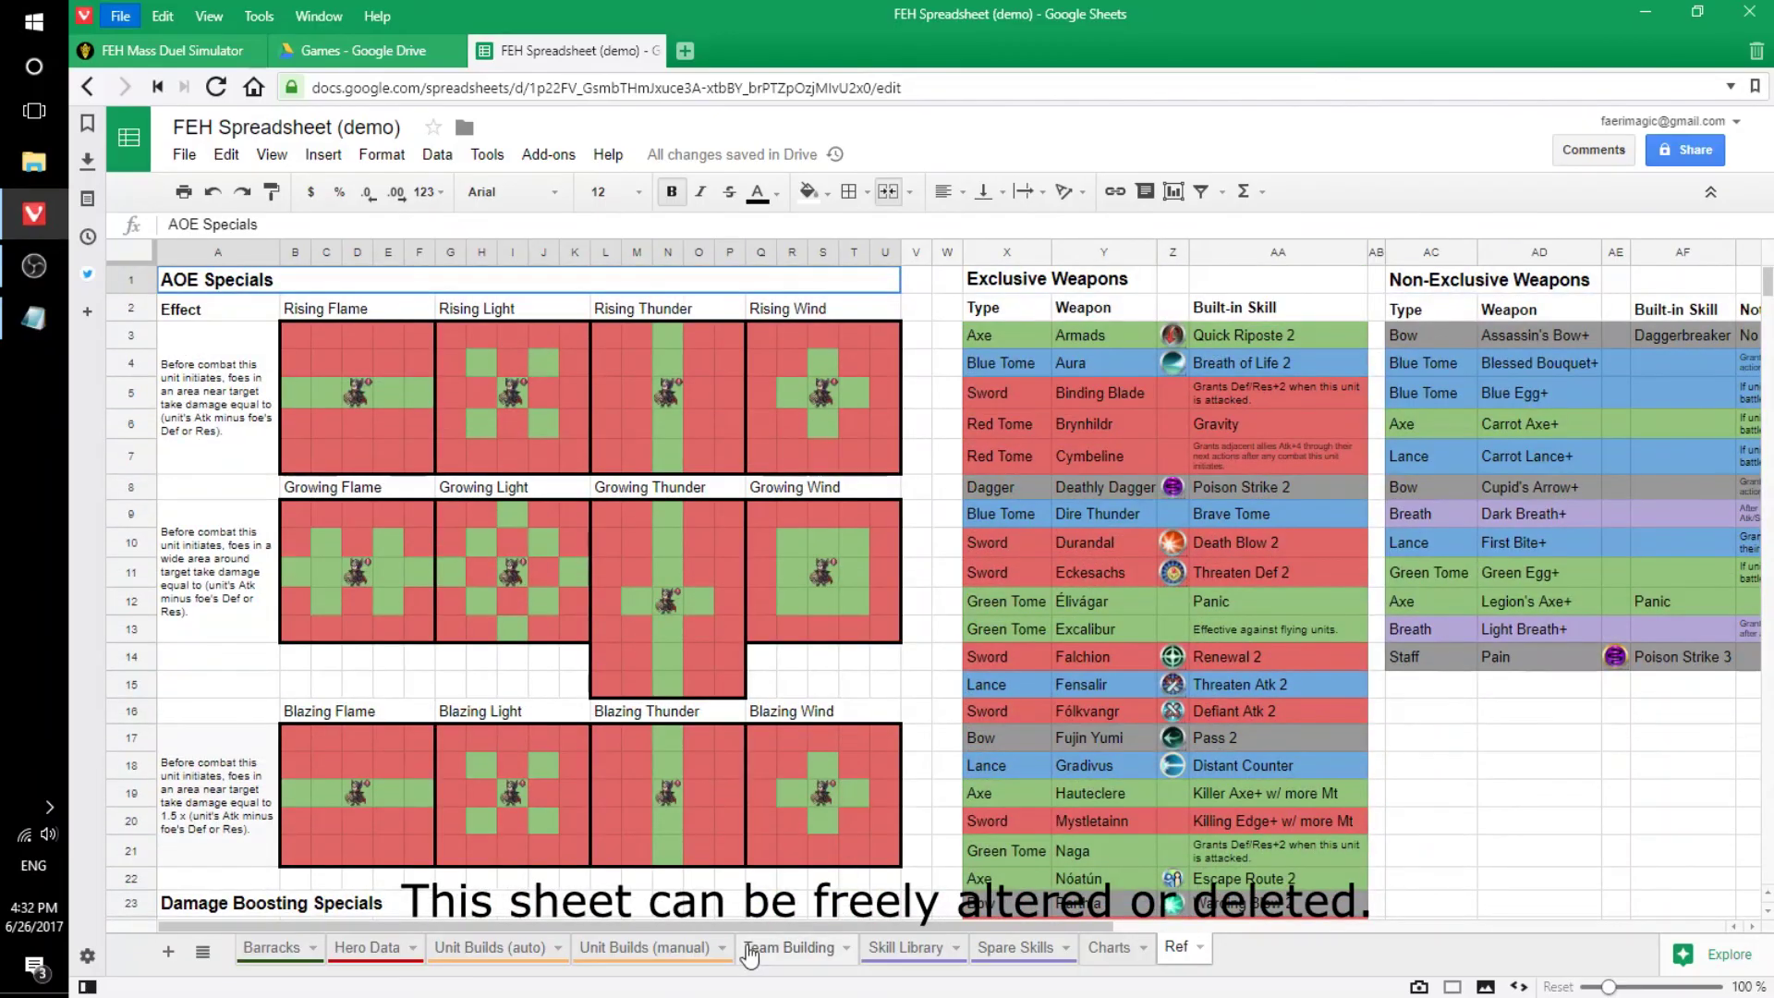